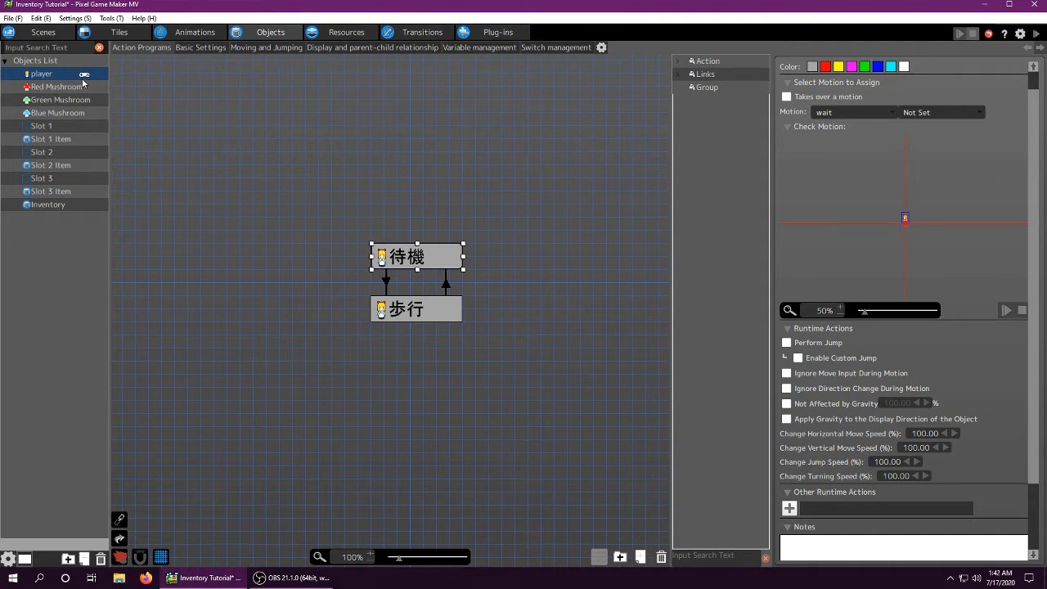
- Examine the mushroom animation's Red, Green and Blue Mushroom motions and attack detection, along with the player animation
click(190, 32)
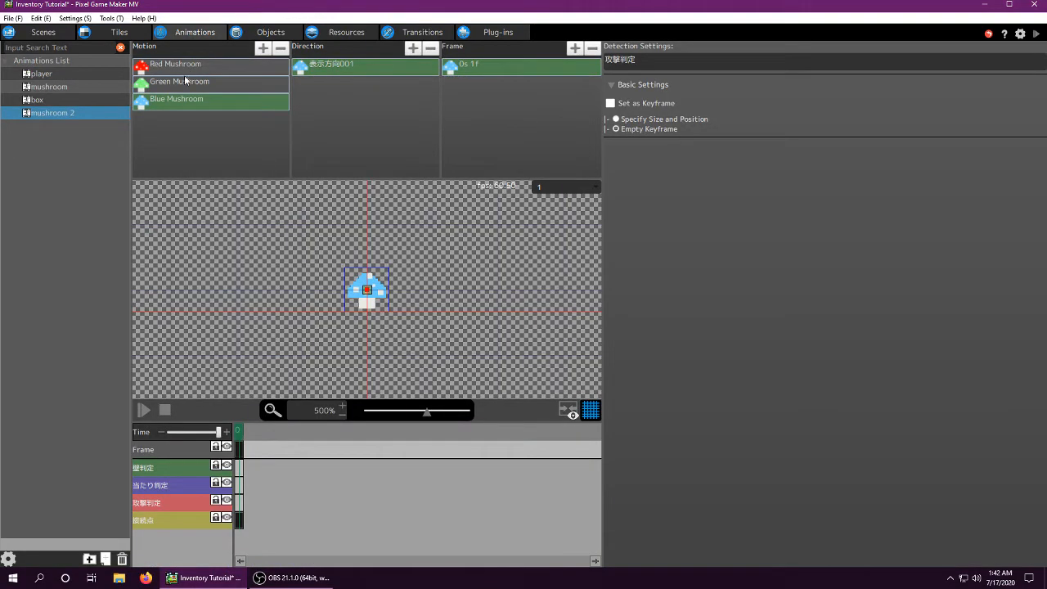
click(66, 110)
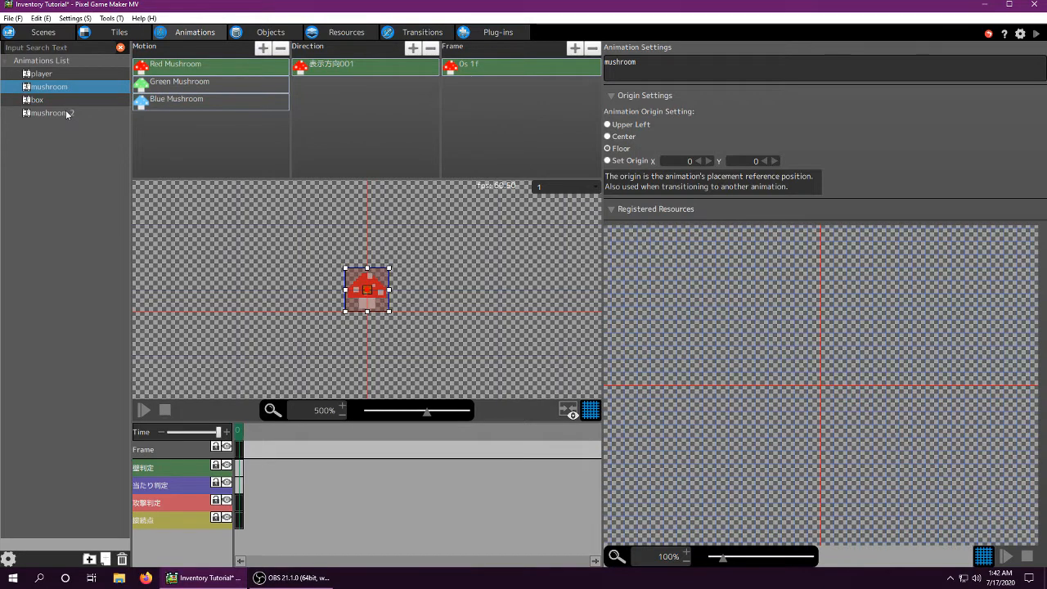
right_click(66, 110)
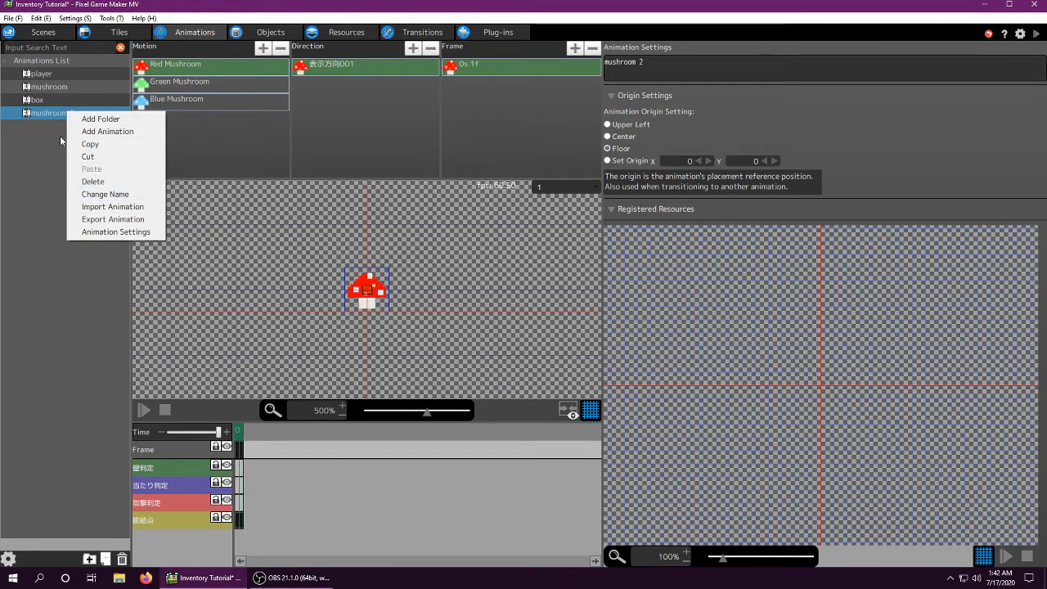
click(58, 91)
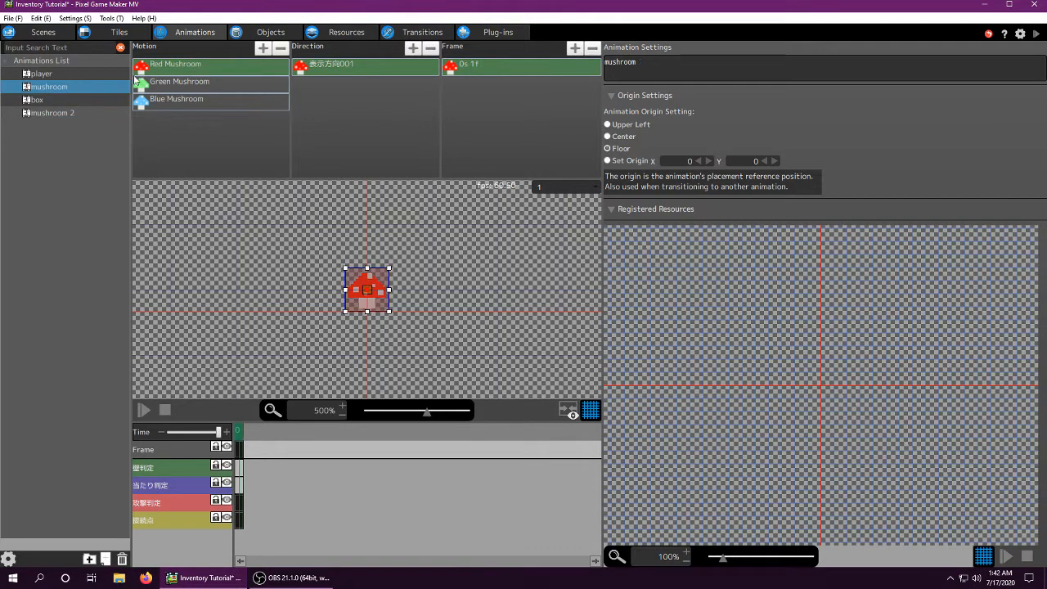
click(177, 66)
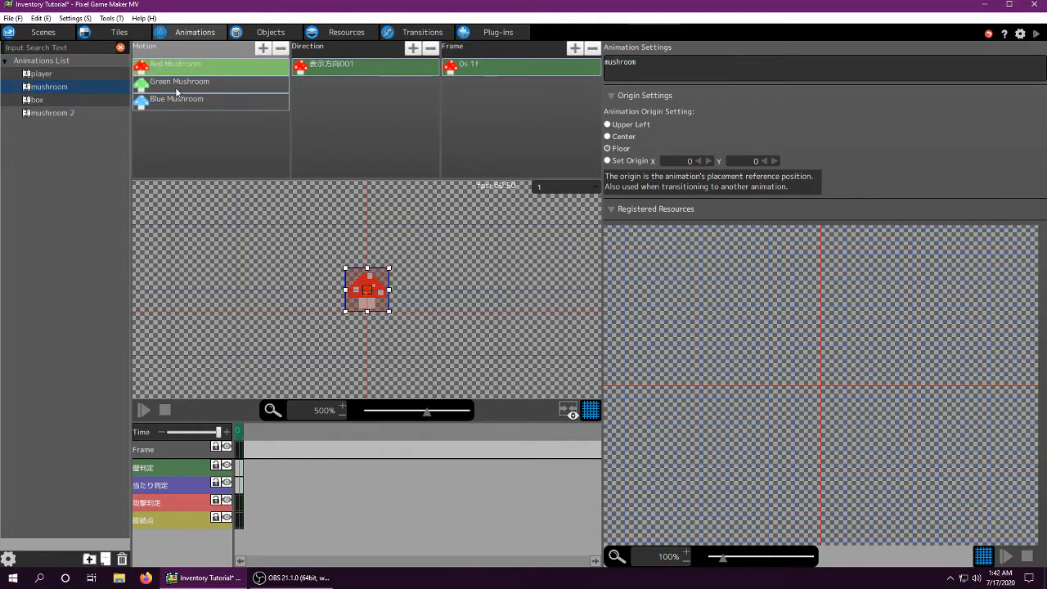
click(180, 83)
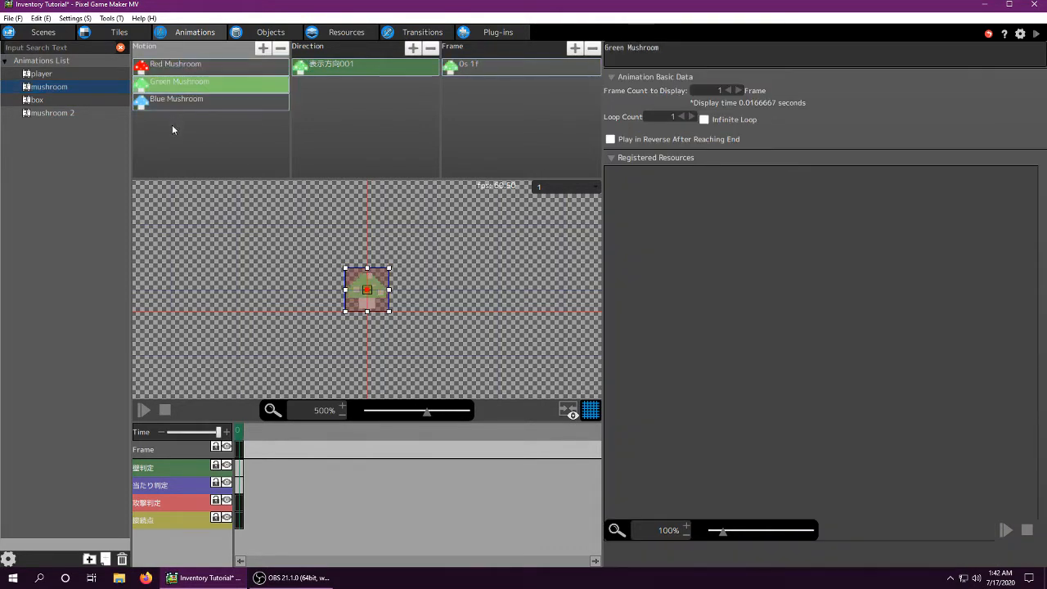
click(177, 101)
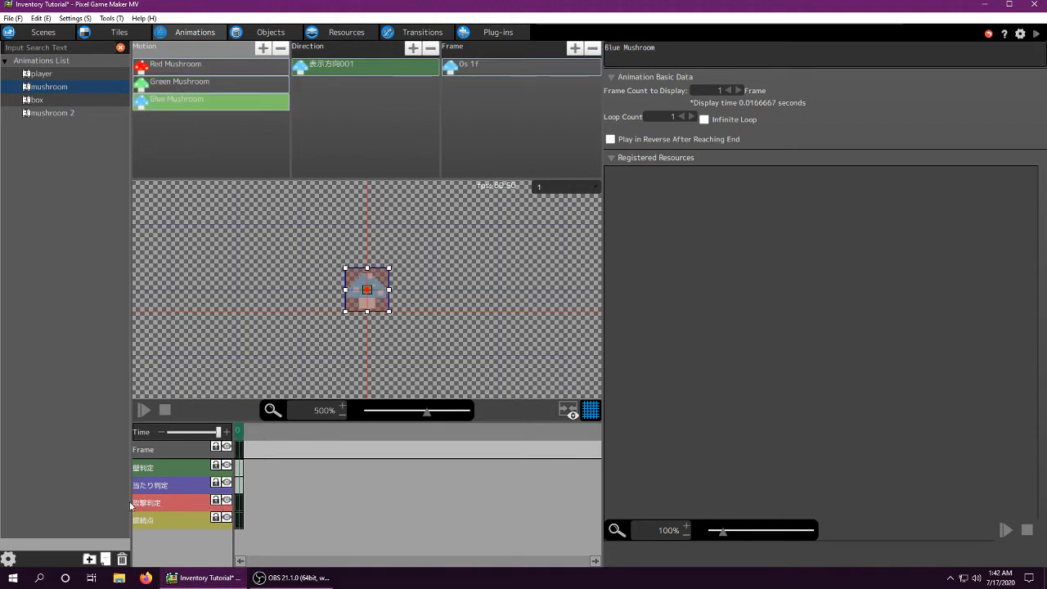
right_click(239, 503)
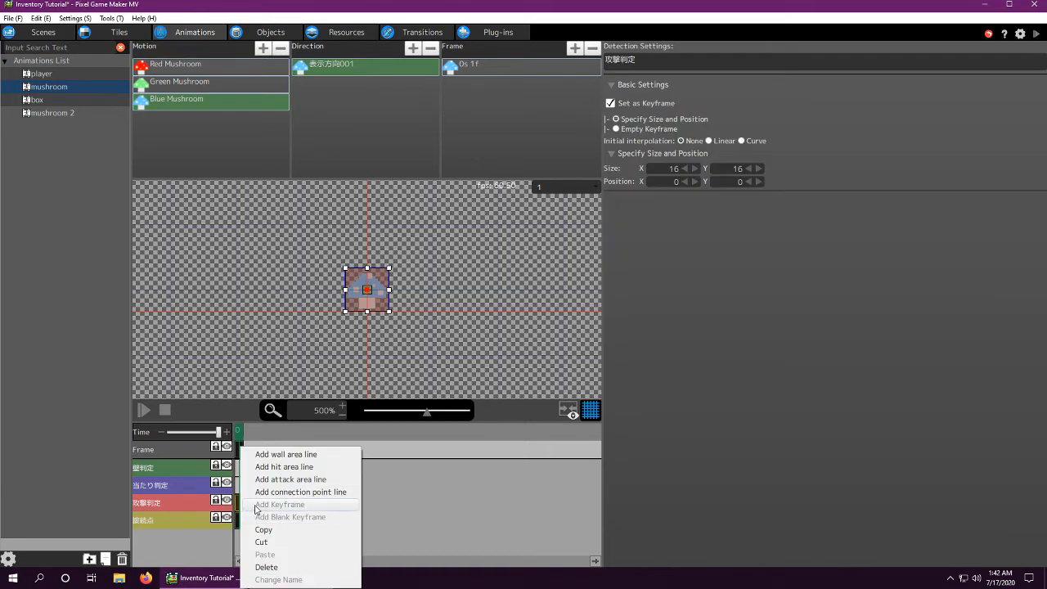
click(216, 528)
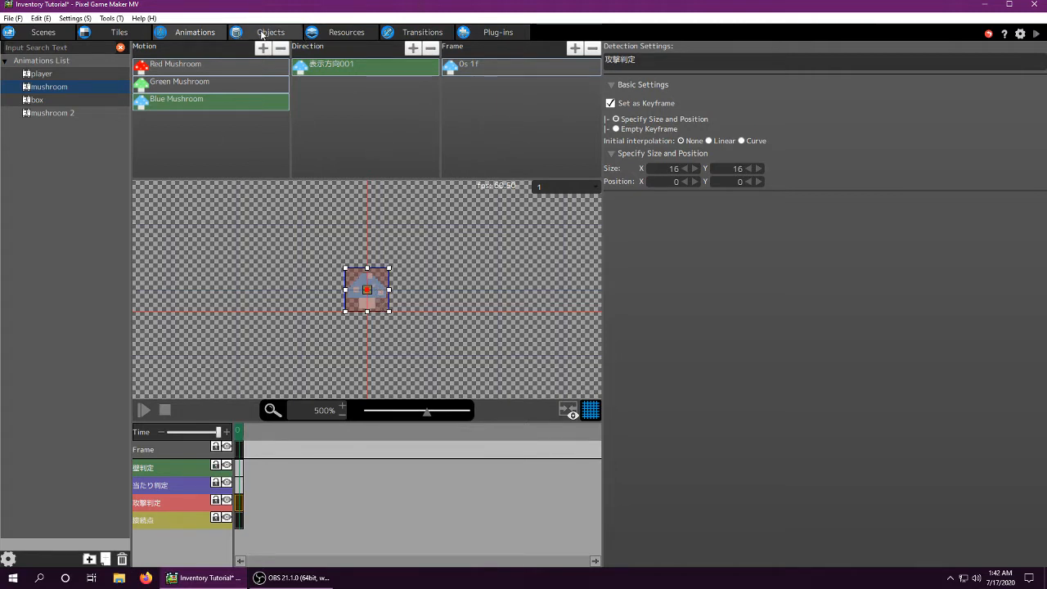
click(68, 74)
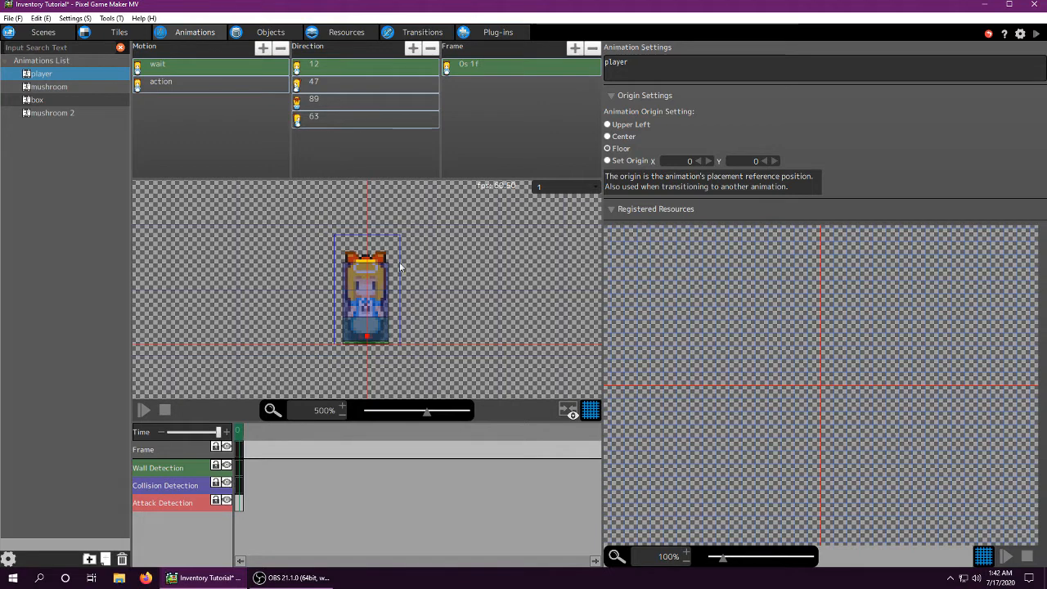
- Open the project variables and examine the notes and usages of Slot 1, Slot 2 and Slot 3
click(262, 33)
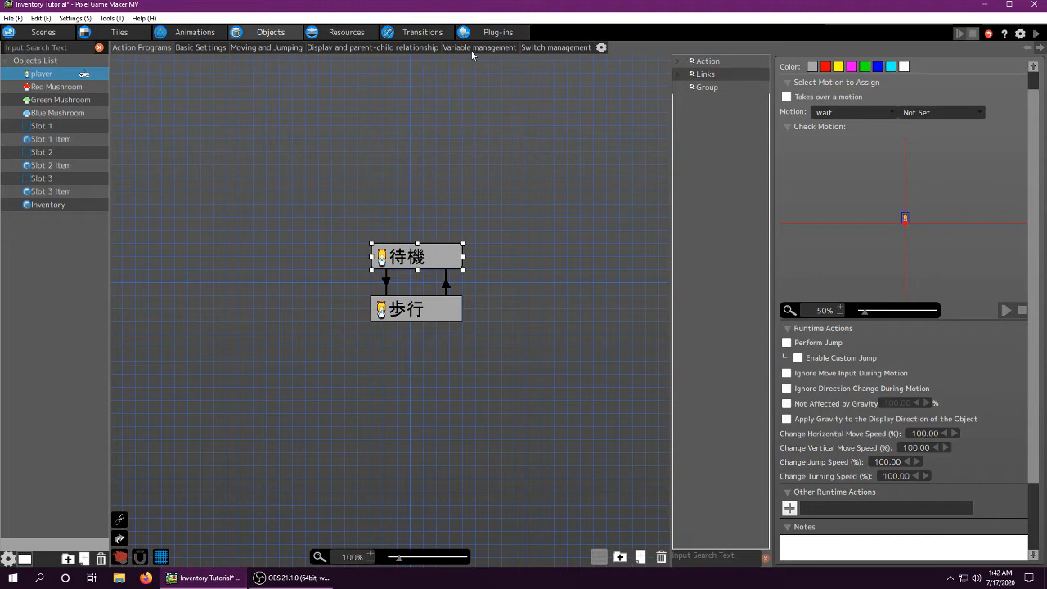
click(354, 33)
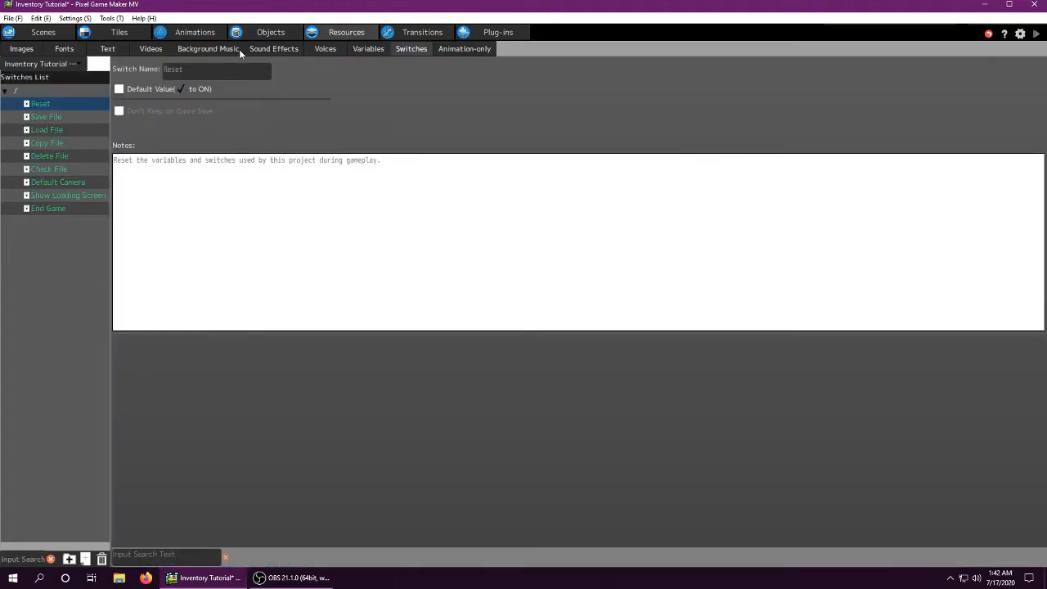
click(374, 51)
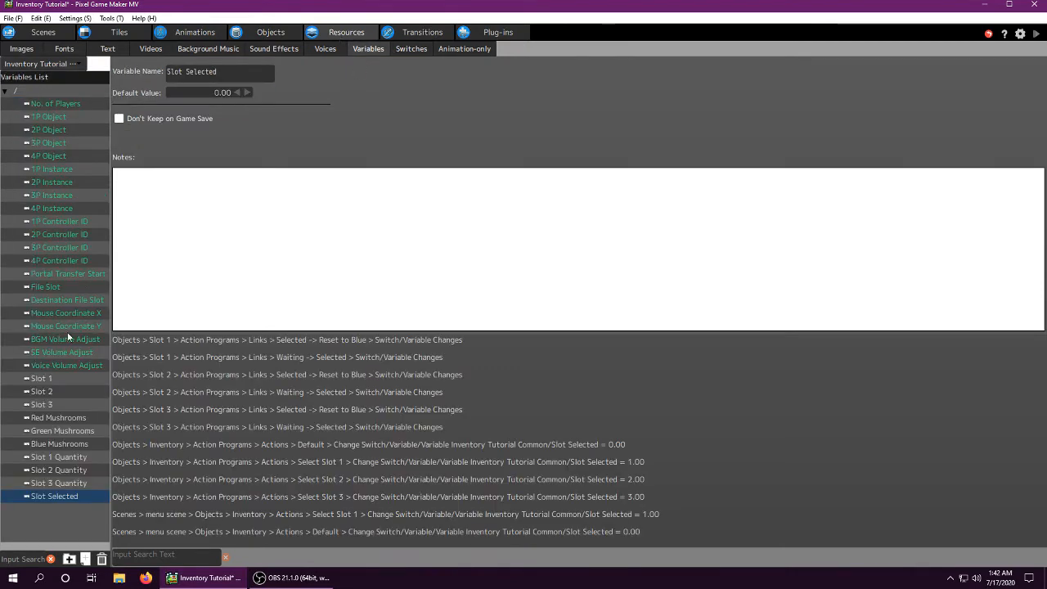
click(43, 379)
click(47, 392)
click(47, 405)
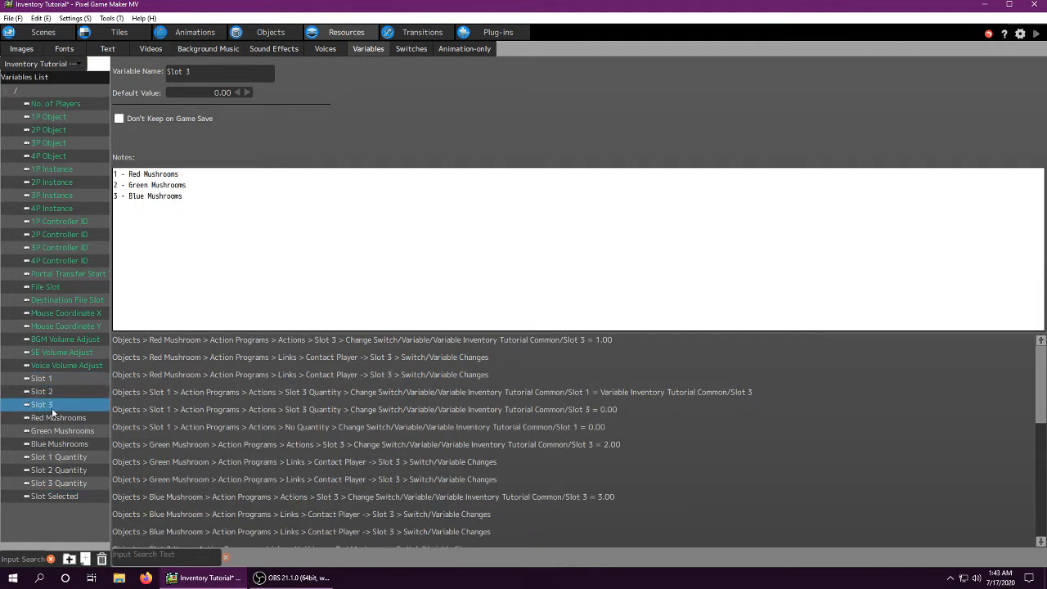
click(42, 379)
click(45, 391)
click(48, 405)
- Examine the Red Mushrooms, Green Mushrooms and Blue Mushrooms count variables
click(47, 419)
click(49, 430)
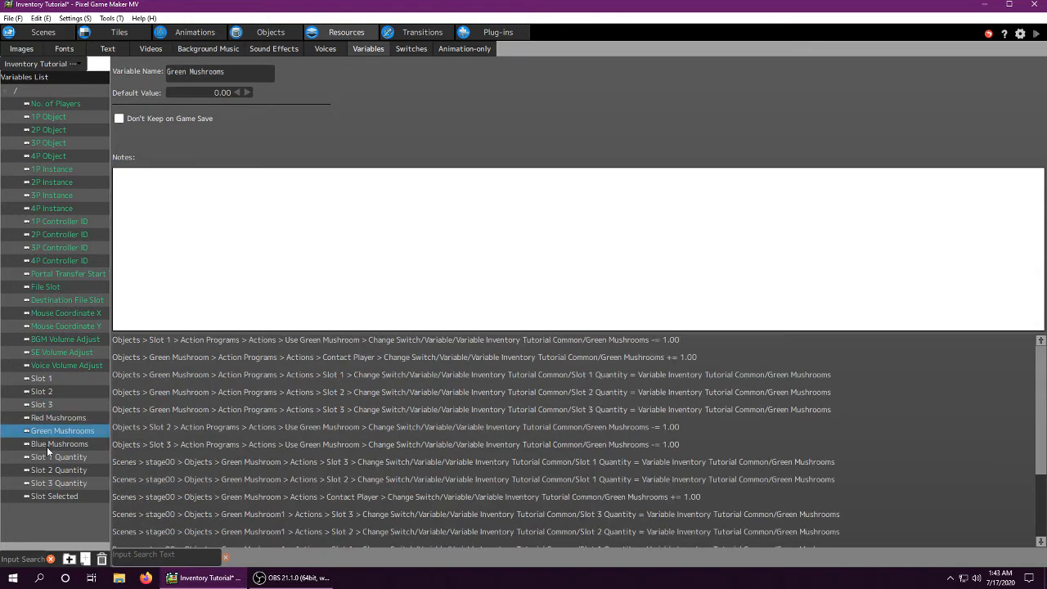
click(46, 444)
click(61, 419)
click(57, 430)
click(55, 442)
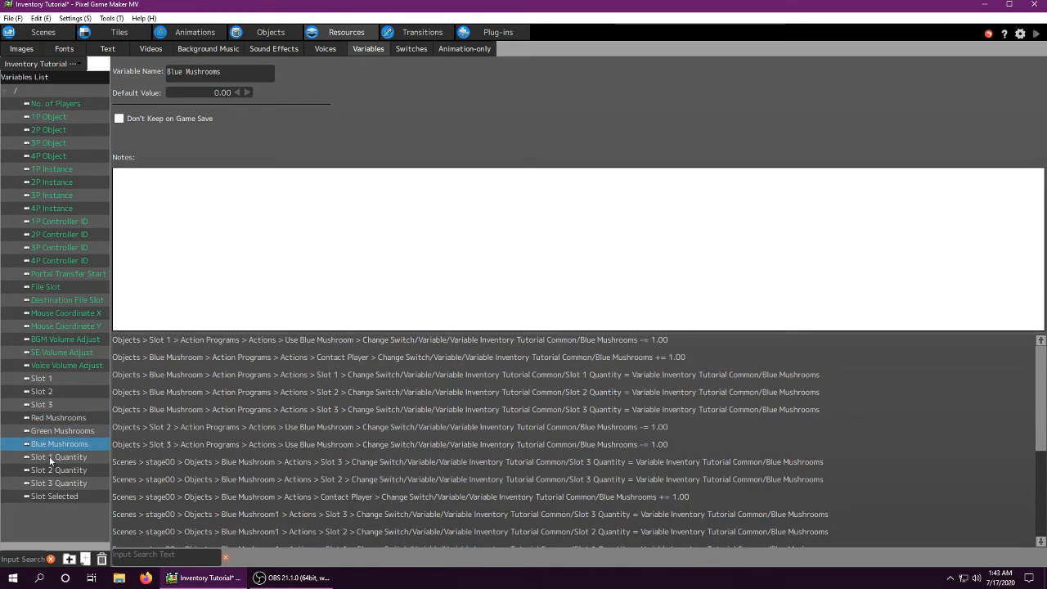
- Examine the Slot 1, 2 and 3 Quantity variables against the mushroom counts, plus the Slot Selected variable
click(49, 456)
click(54, 469)
click(49, 483)
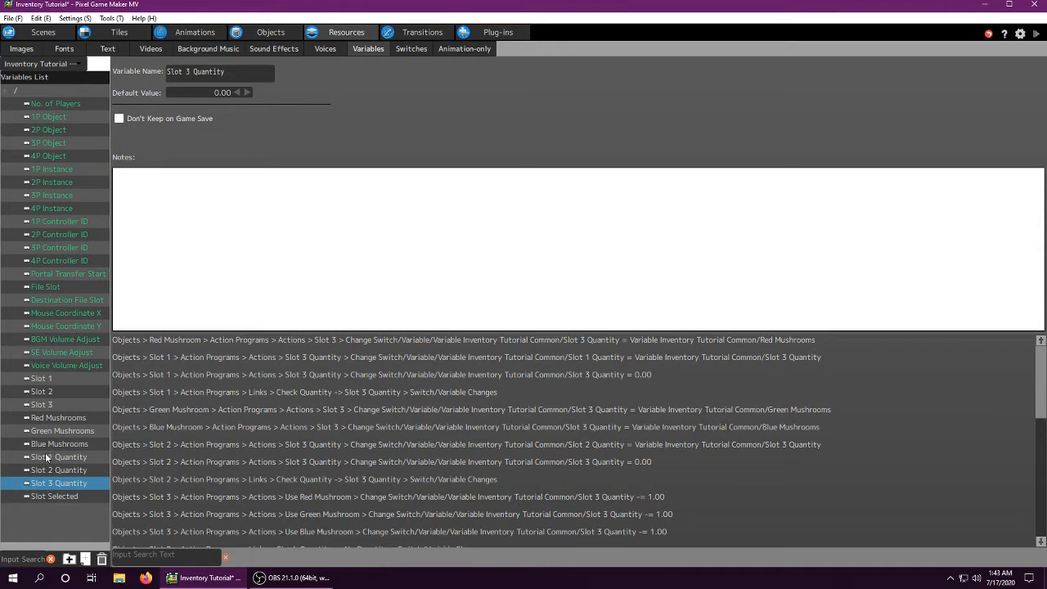
click(54, 447)
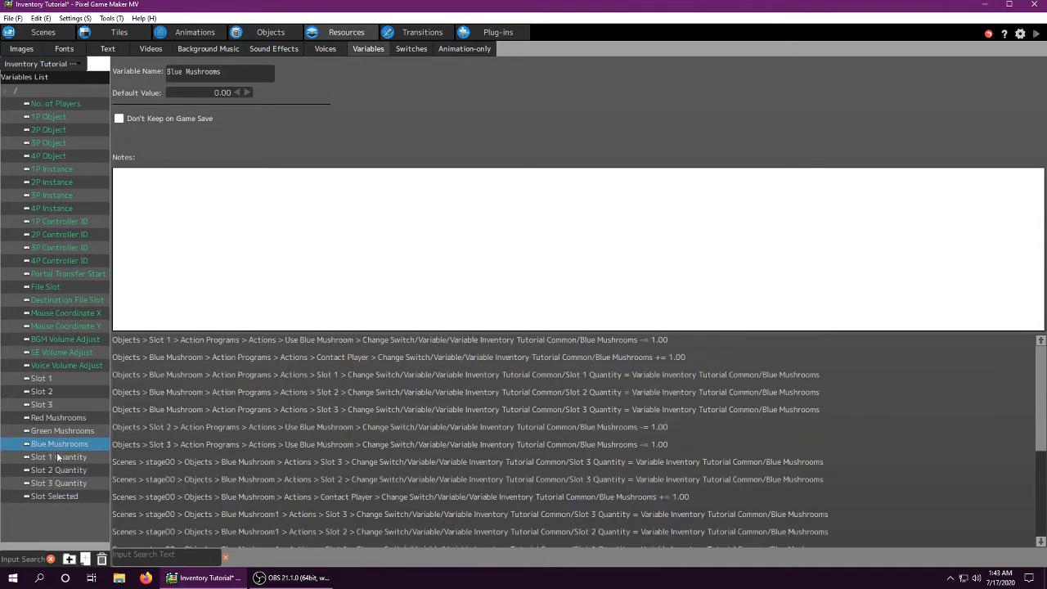
click(57, 456)
click(54, 444)
click(51, 420)
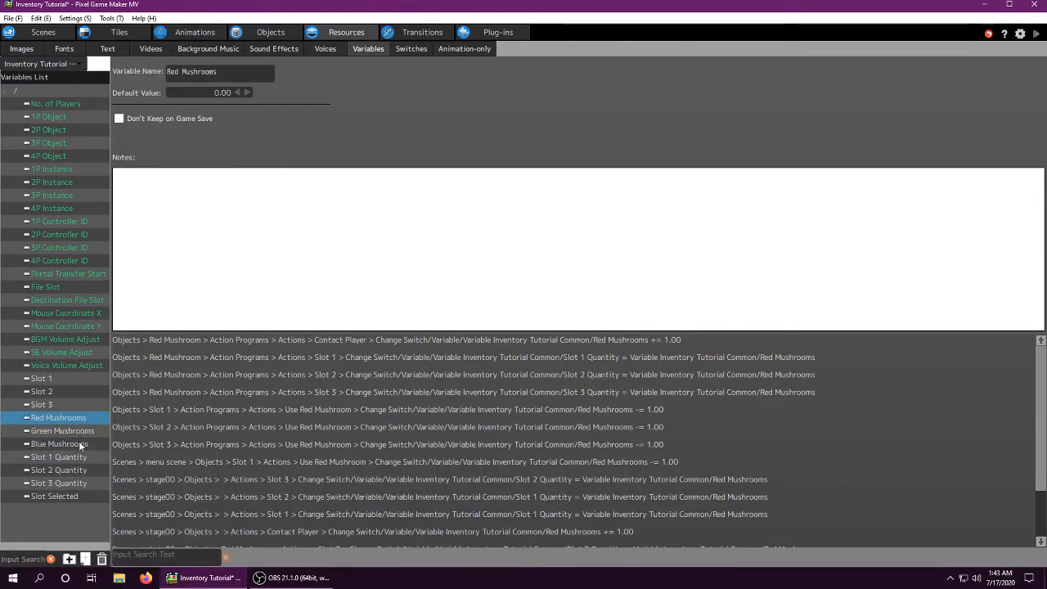
click(53, 458)
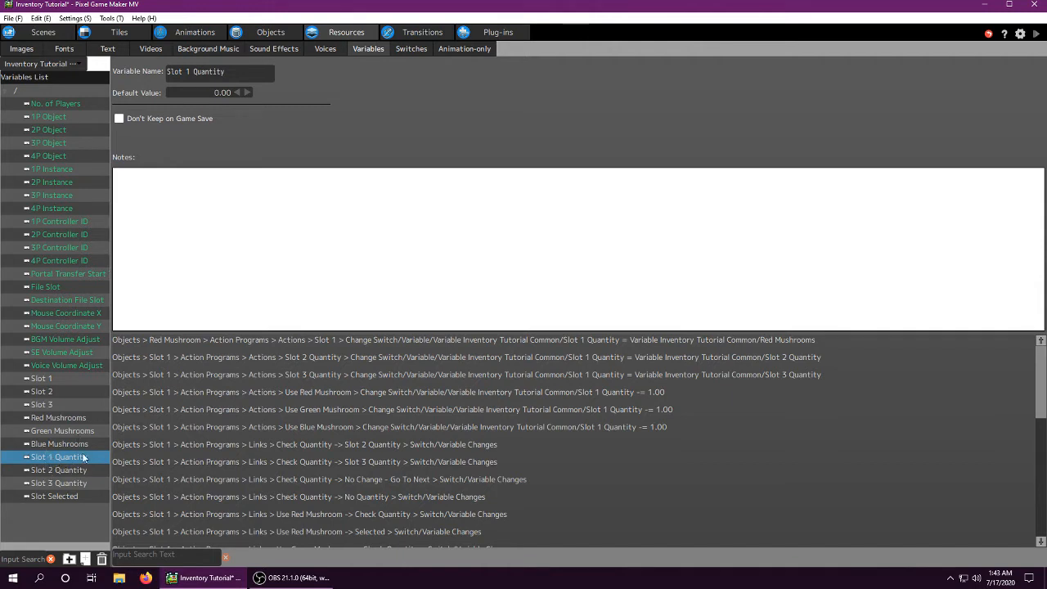
click(45, 495)
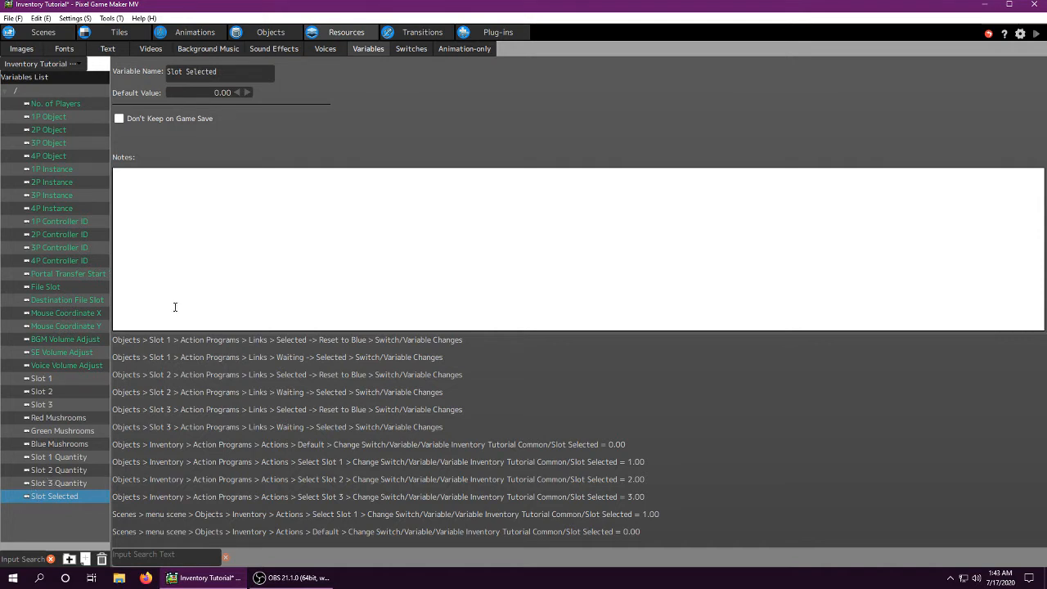
- Check the HUD and Collectables object groups in the project's group management settings, leaving them unchanged
click(79, 21)
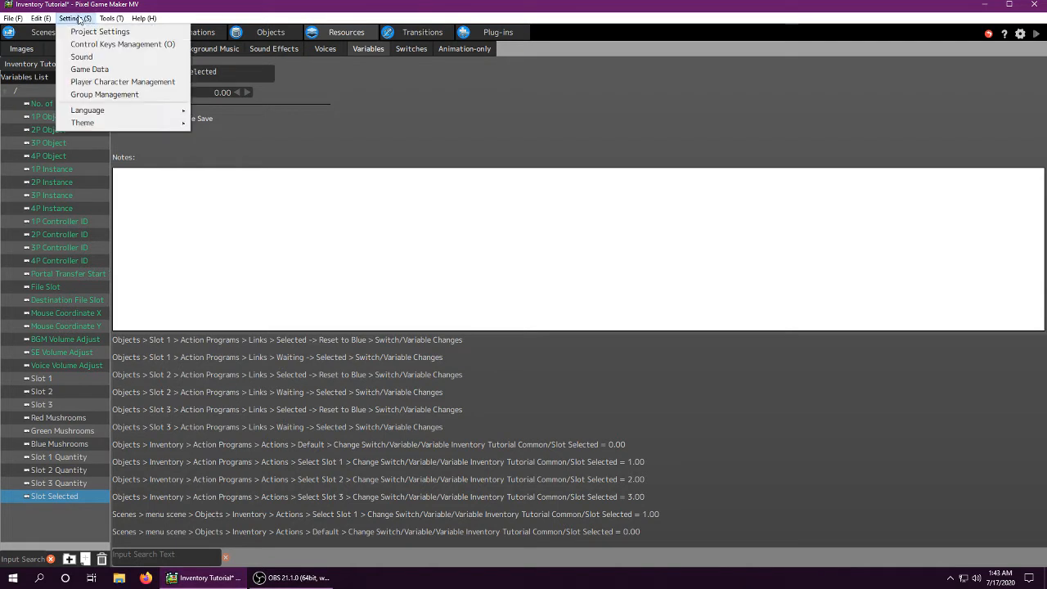
click(280, 36)
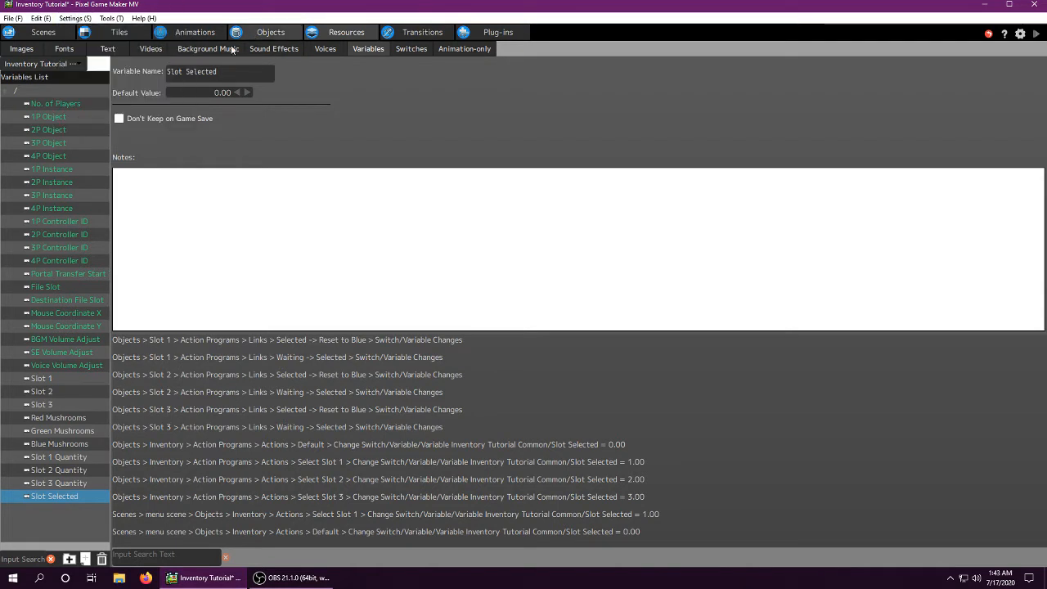
click(75, 18)
click(100, 96)
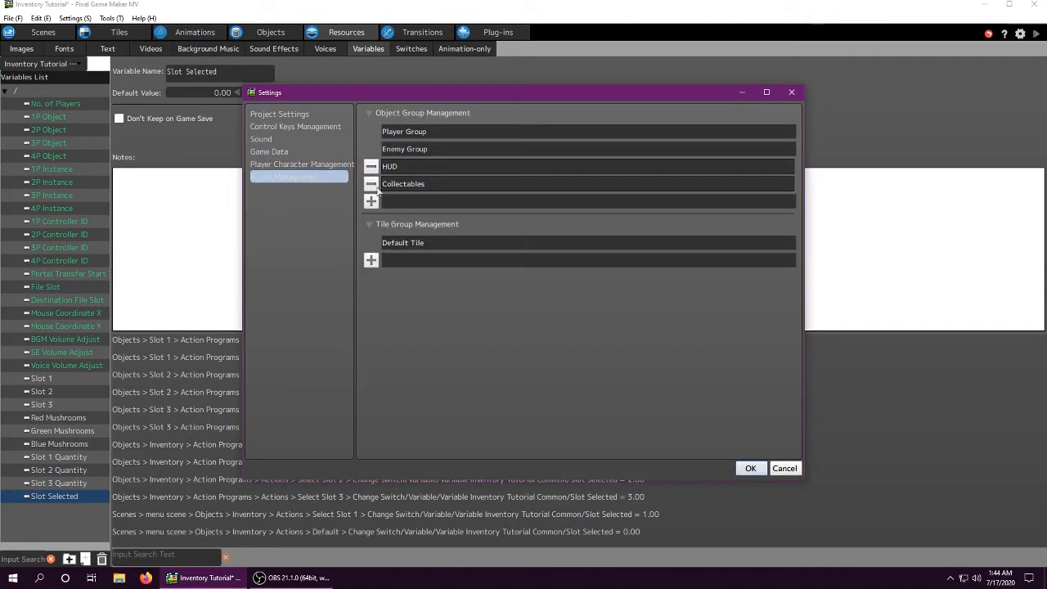
click(399, 168)
click(401, 187)
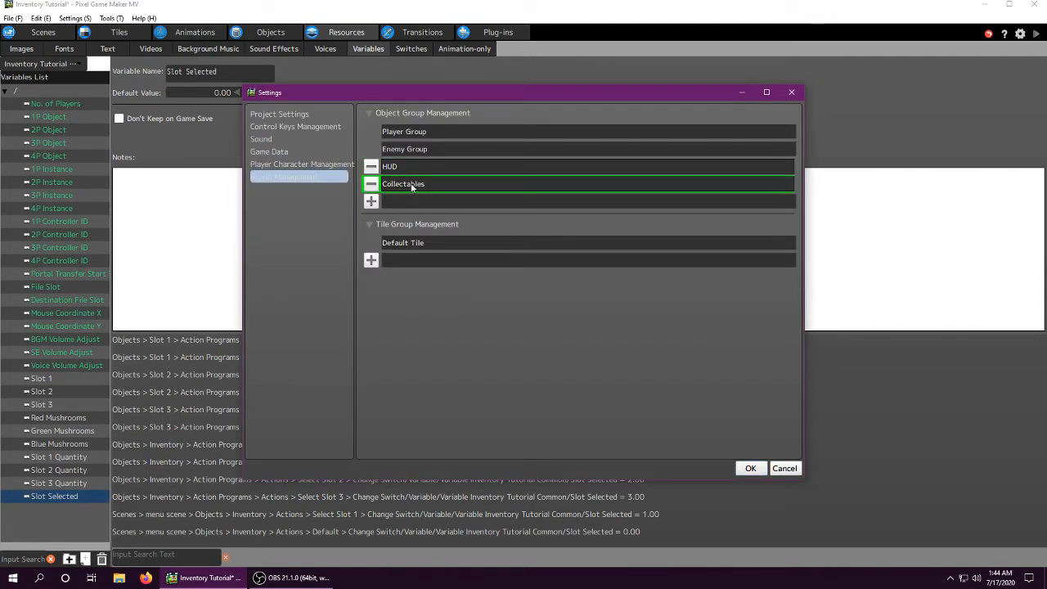
click(391, 170)
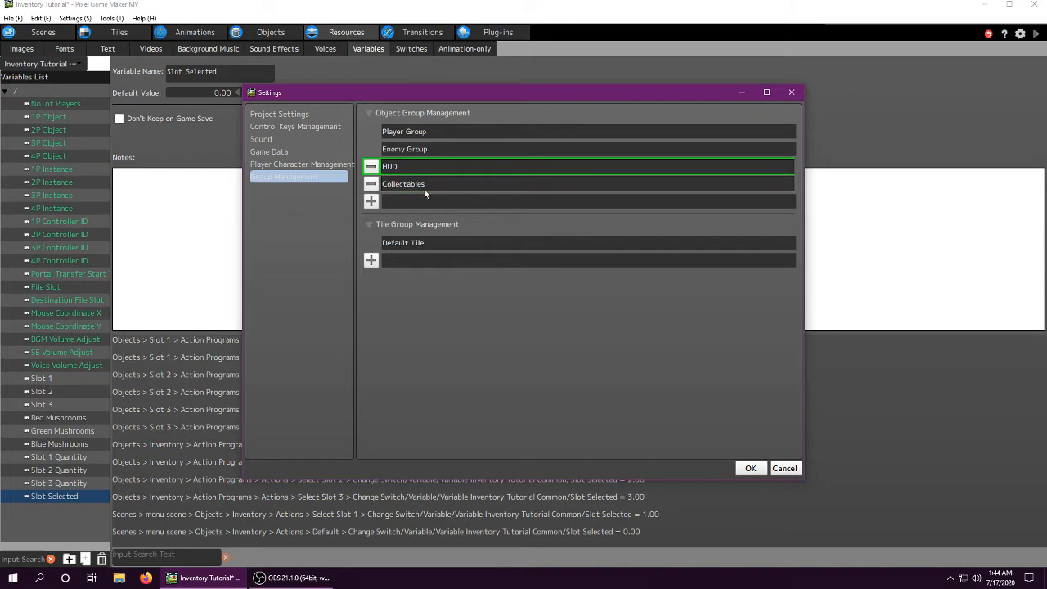
click(774, 467)
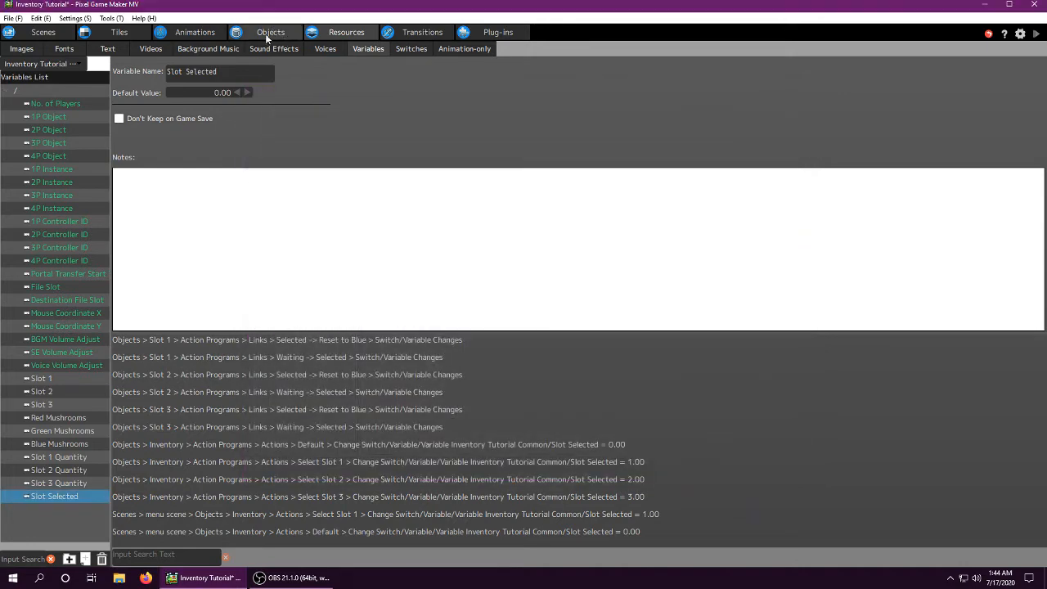
- Open the Red Mushroom object's action program and inspect its Existing action
click(269, 33)
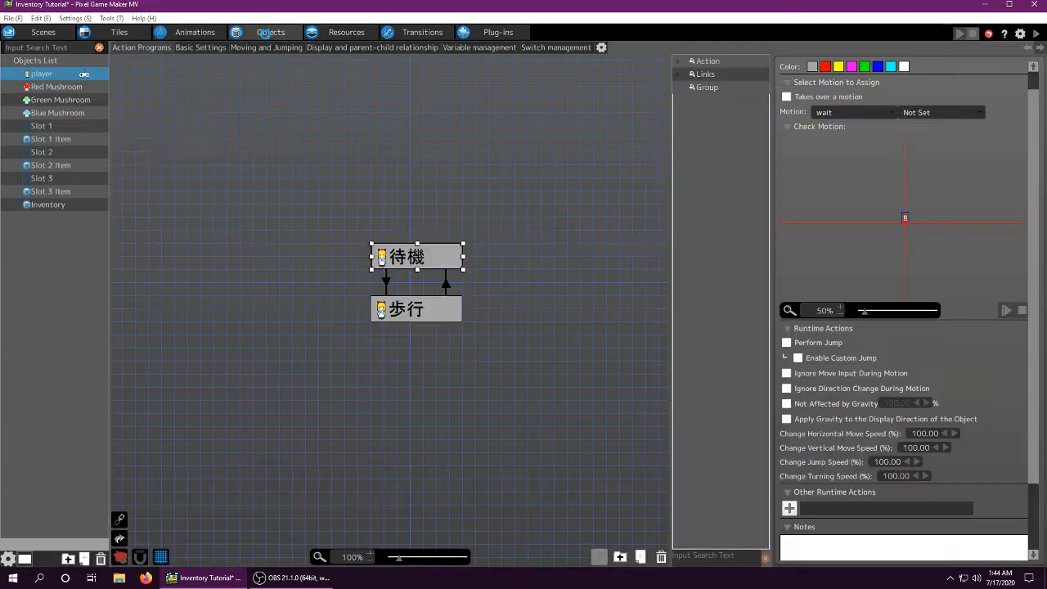
click(49, 87)
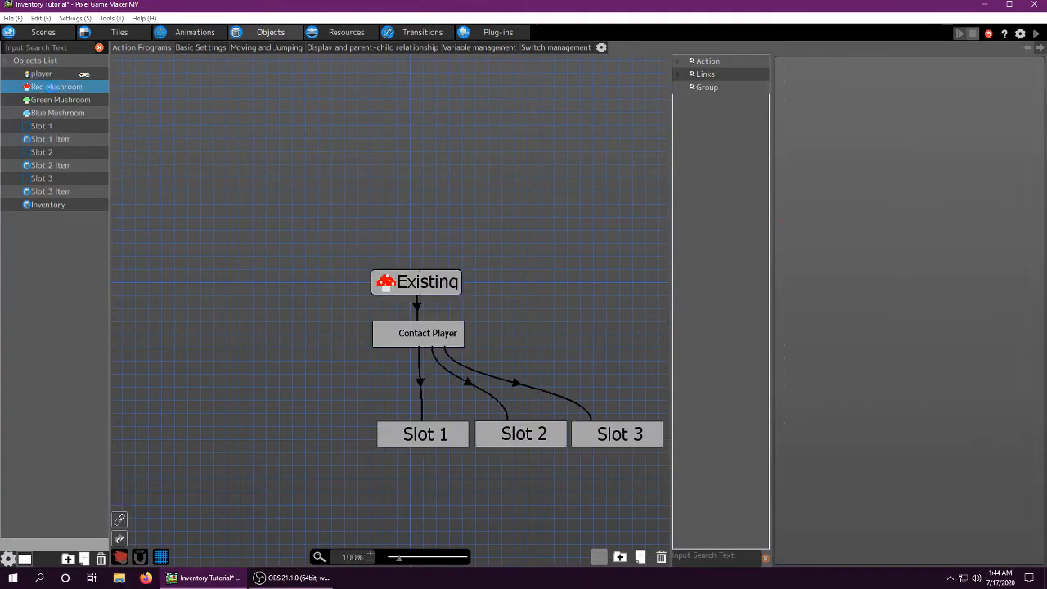
click(420, 280)
middle_drag(490, 252, 418, 172)
middle_drag(510, 196, 491, 178)
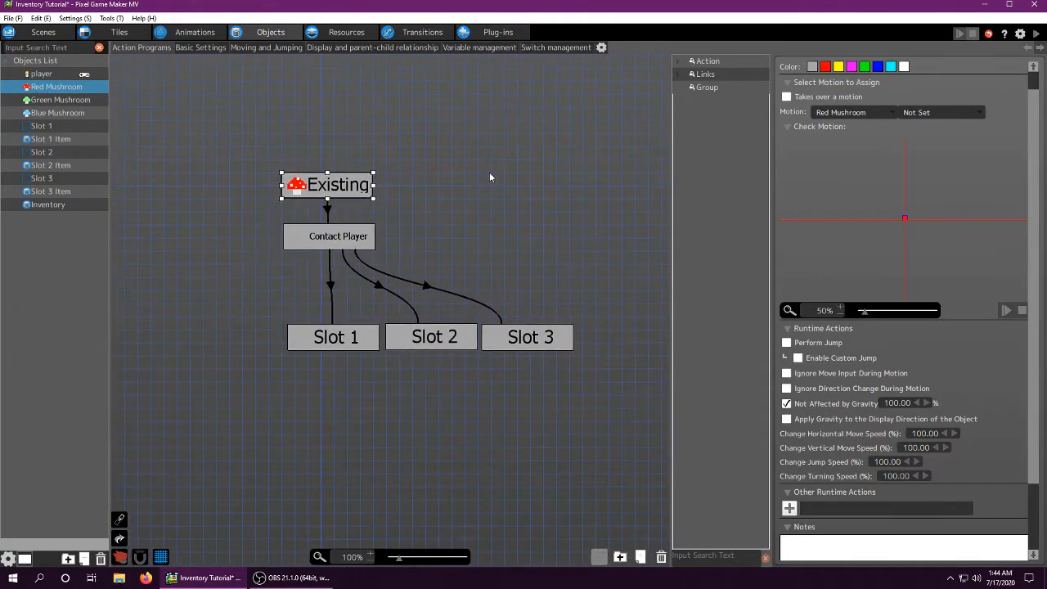
middle_drag(423, 203, 400, 238)
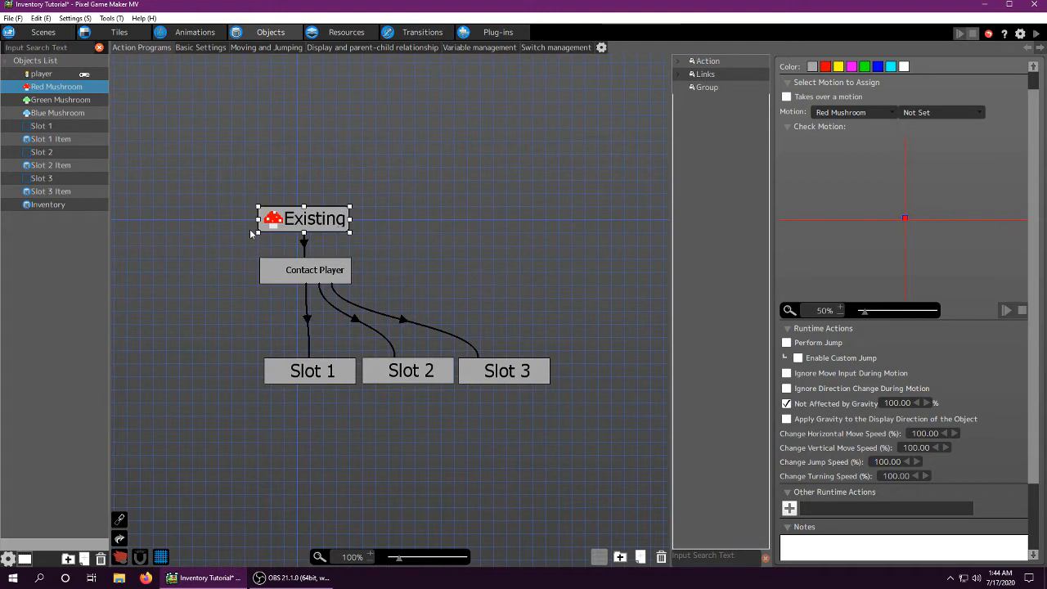
- Inspect the Contact Player action and the collision contact condition on the link from Existing to Contact Player
click(320, 278)
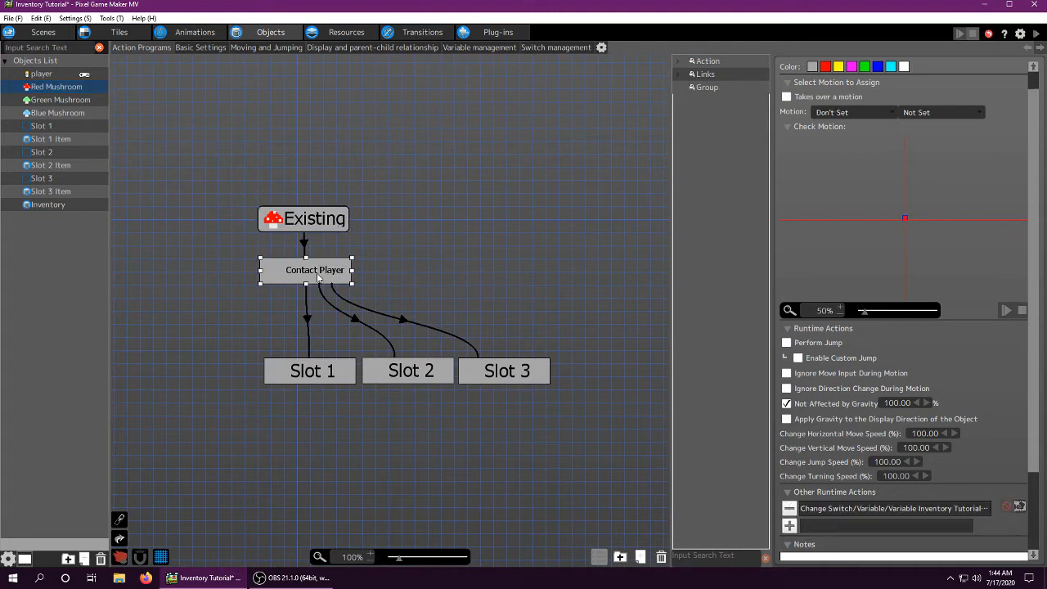
click(305, 249)
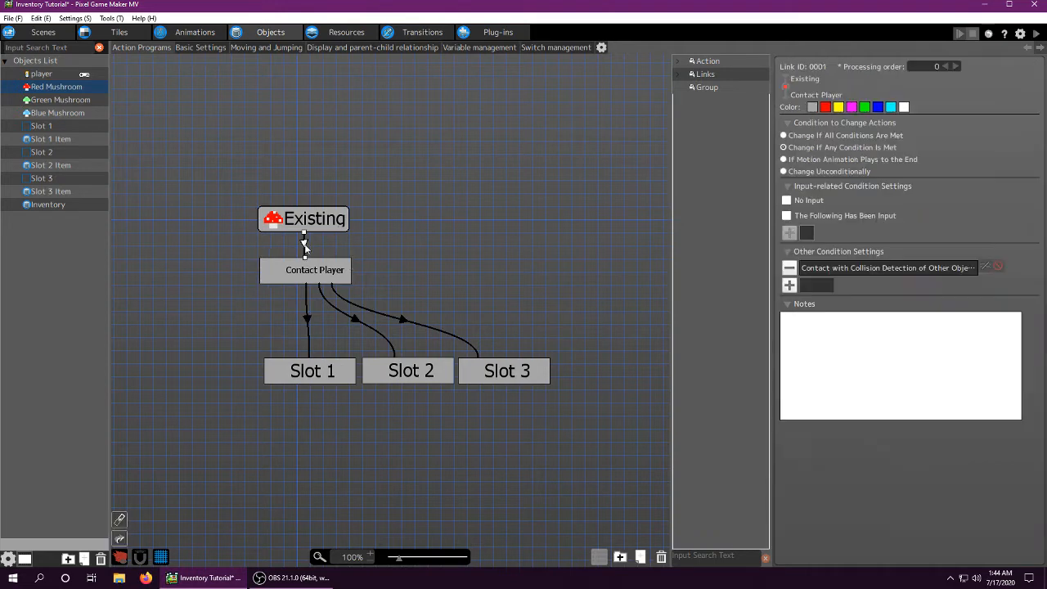
double_click(869, 271)
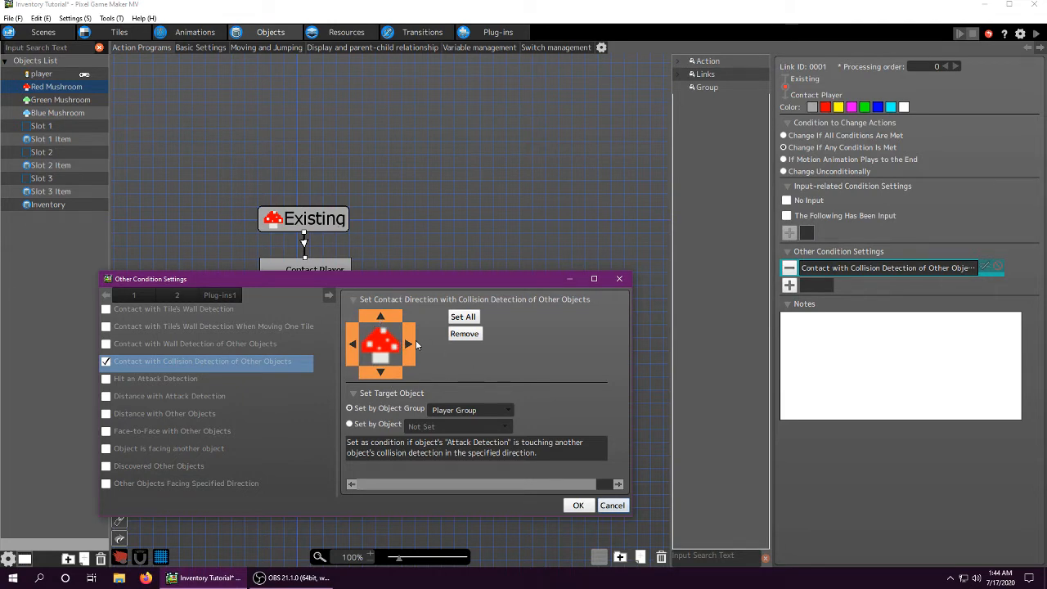
click(614, 510)
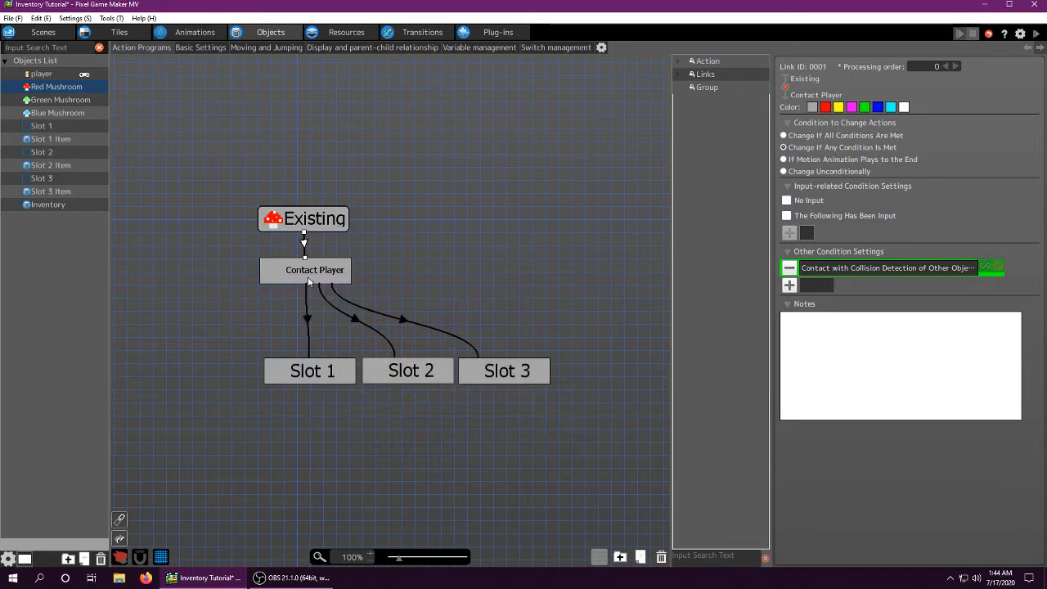
- Inspect the Contact Player action's variable change for Red Mushrooms and compare it with the Slot 1 action
click(320, 278)
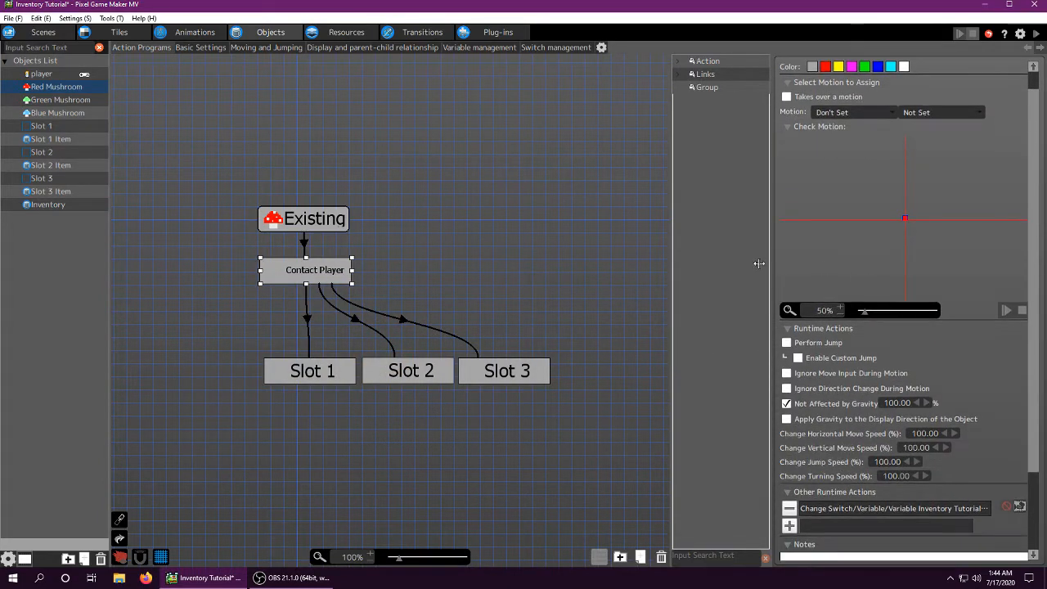
click(311, 380)
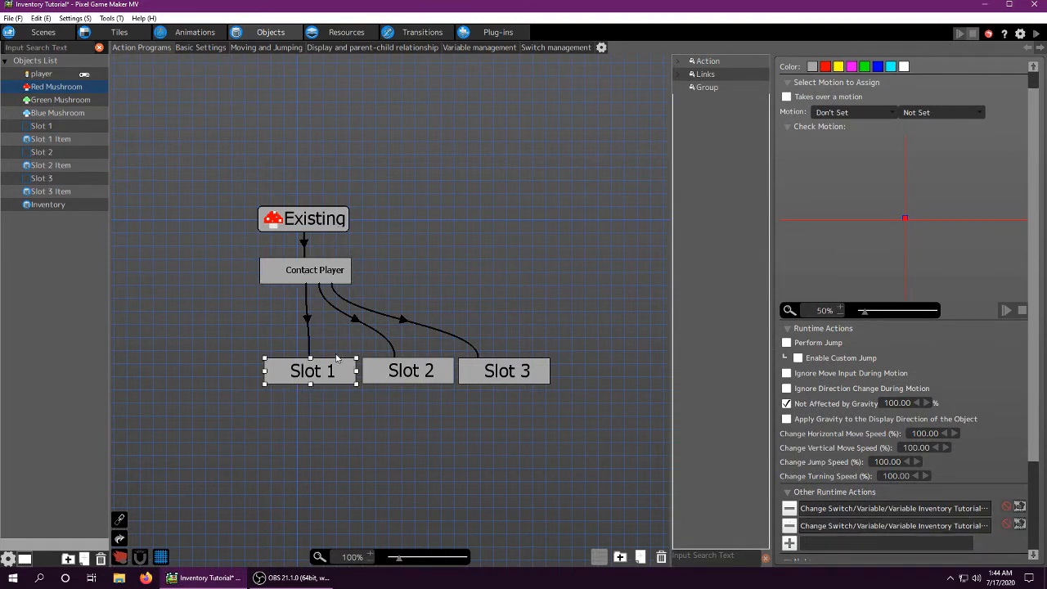
click(314, 276)
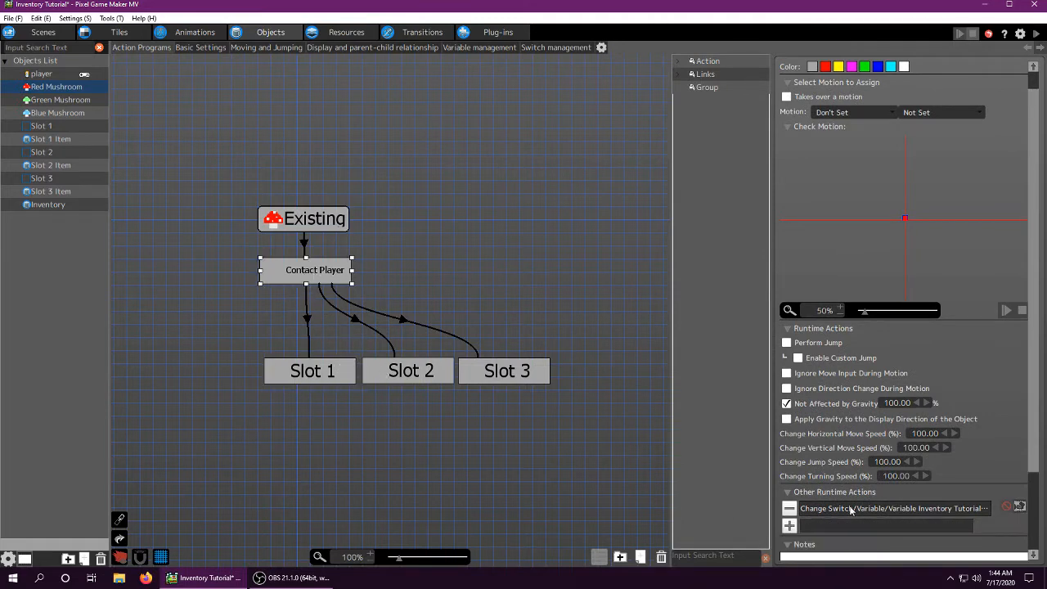
double_click(851, 509)
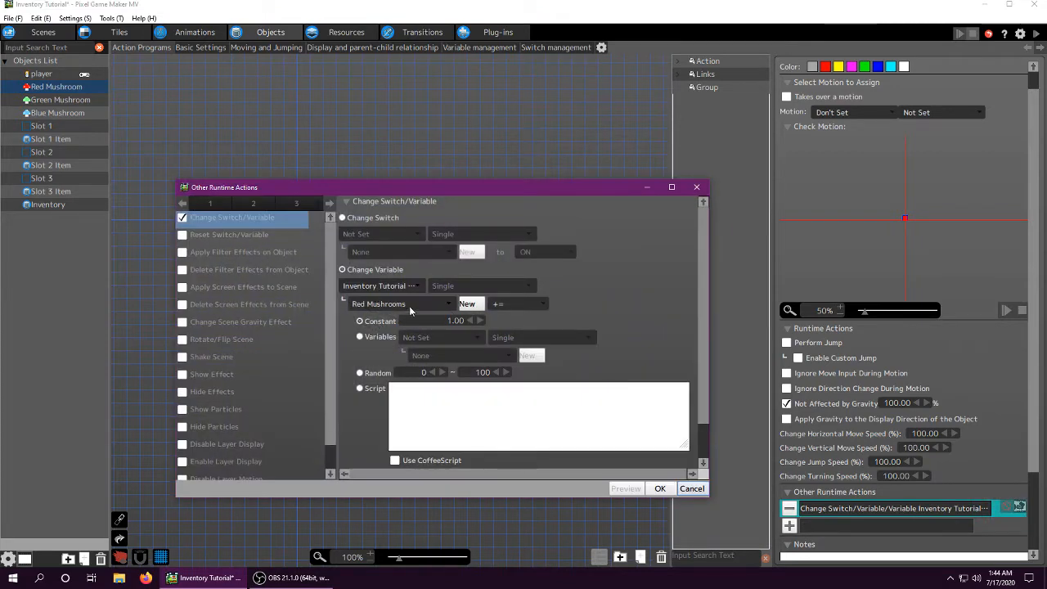
click(660, 488)
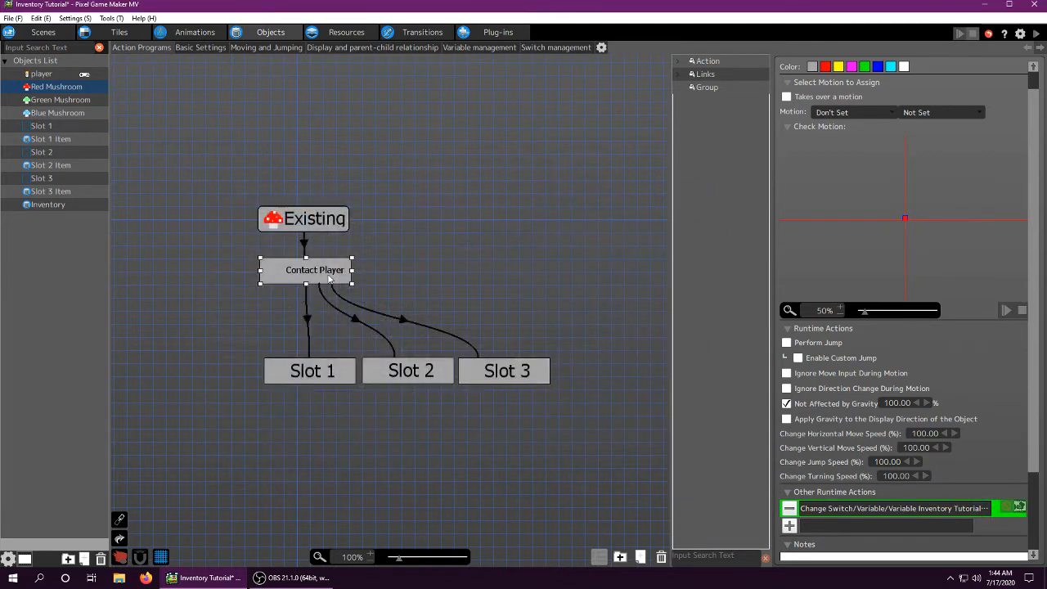
double_click(873, 507)
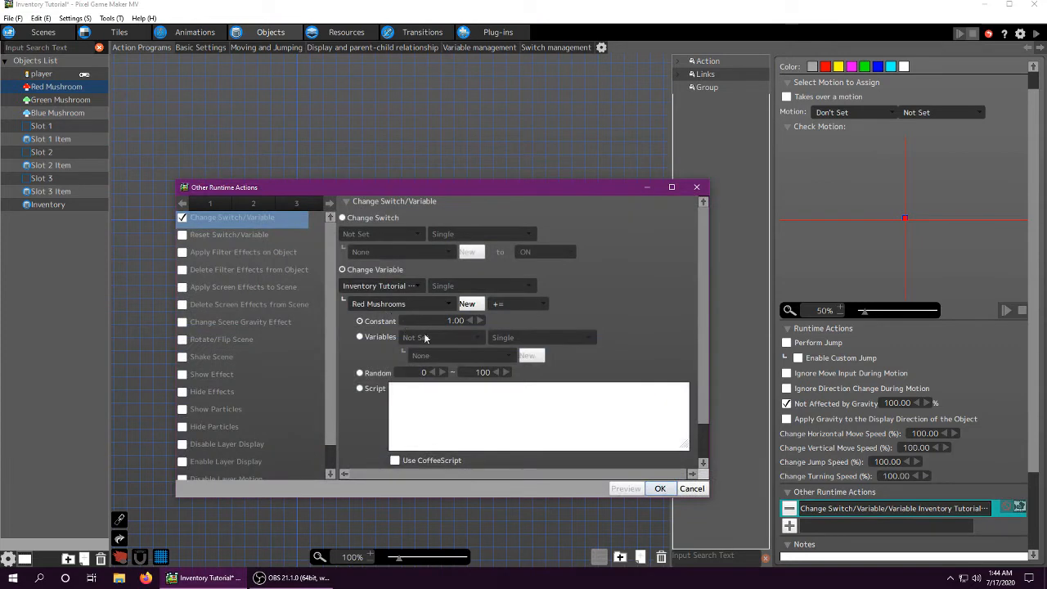
click(660, 489)
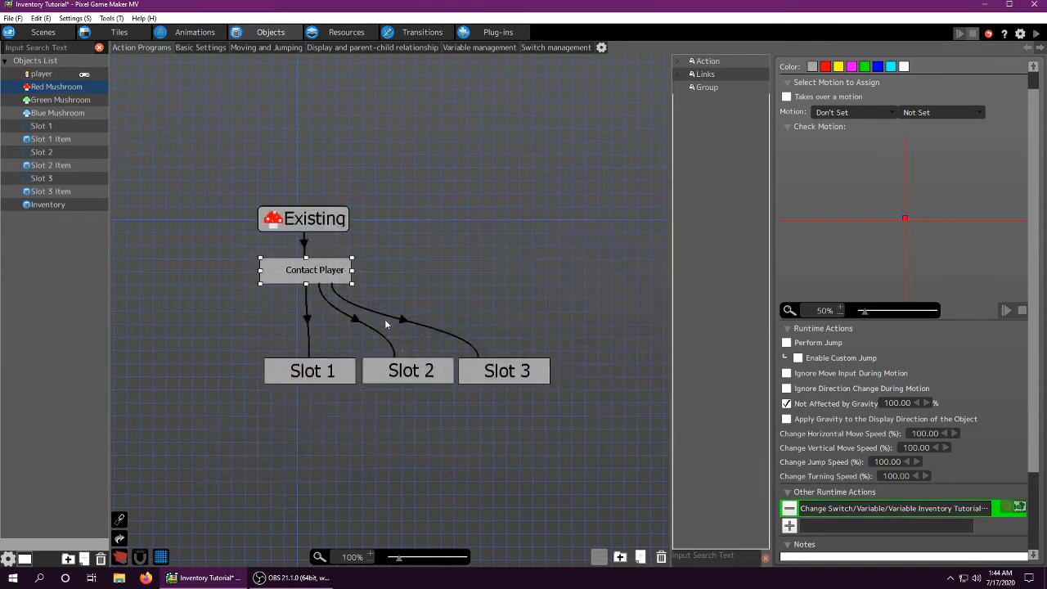
click(305, 275)
click(322, 381)
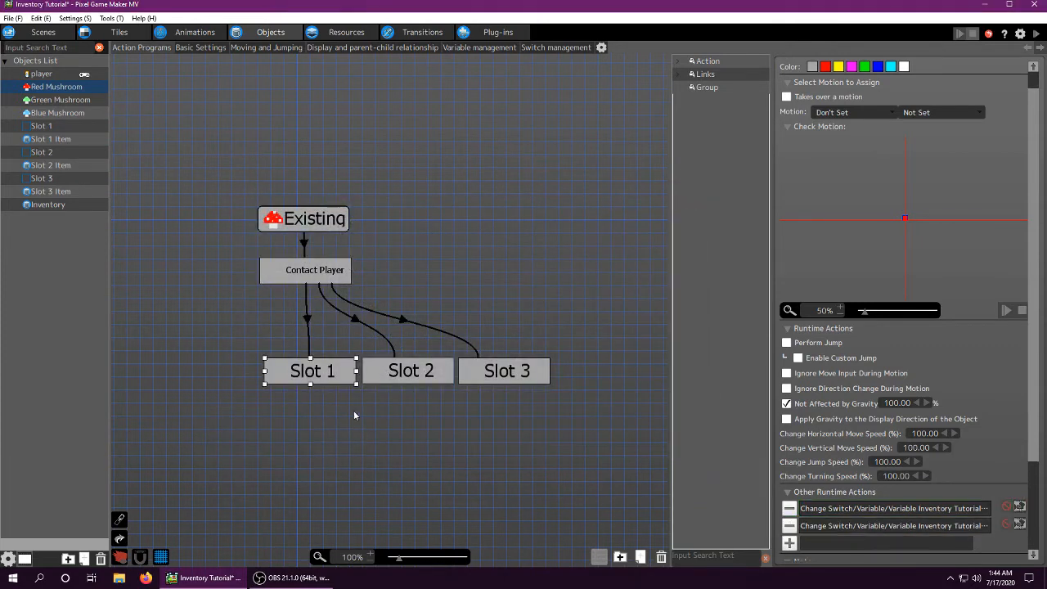
- Add a new action beneath the three slot actions and name it Destroy
click(362, 419)
right_click(362, 419)
click(393, 418)
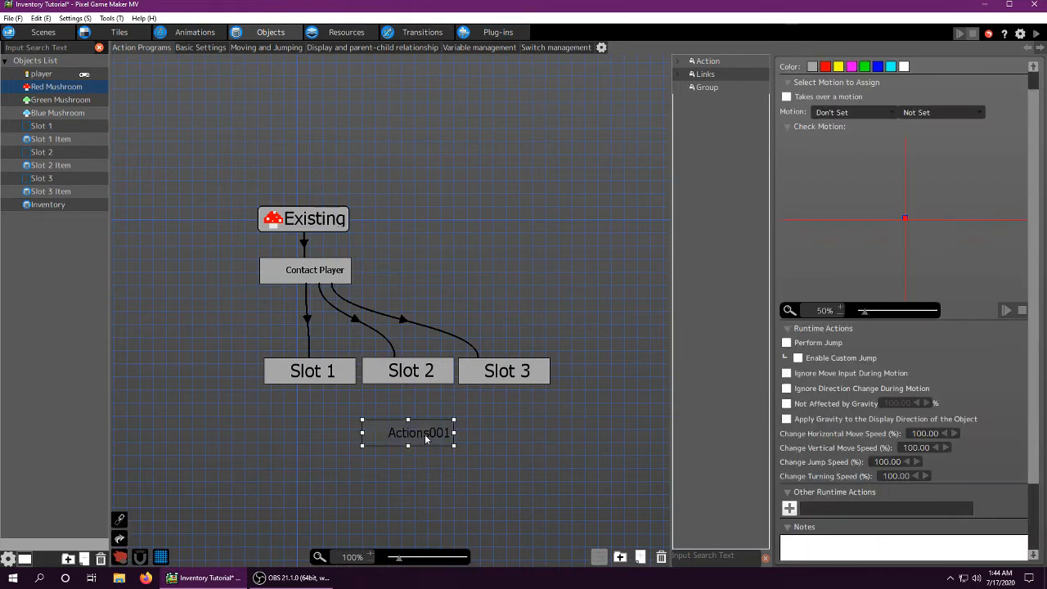
double_click(839, 69)
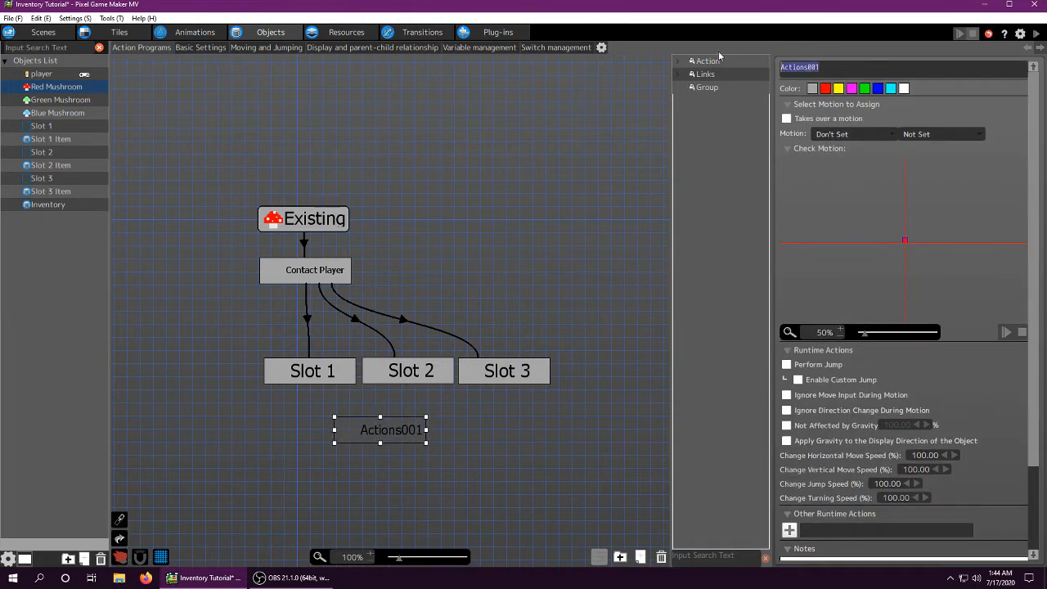
text(Destroy)
key(Return)
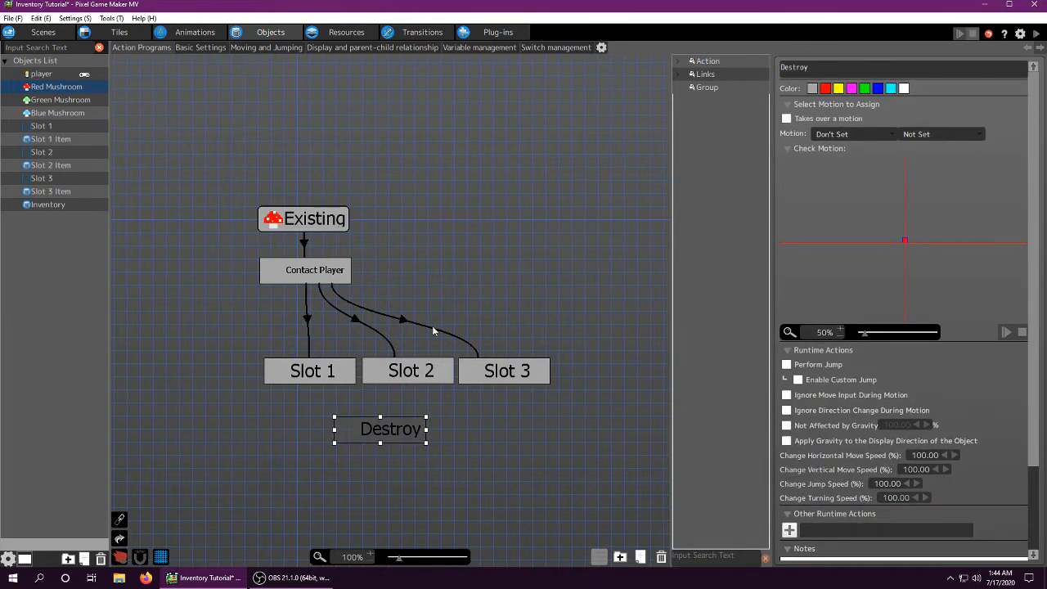
- Link the Slot 1 action to Destroy and set the link to change unconditionally
click(327, 377)
right_click(319, 378)
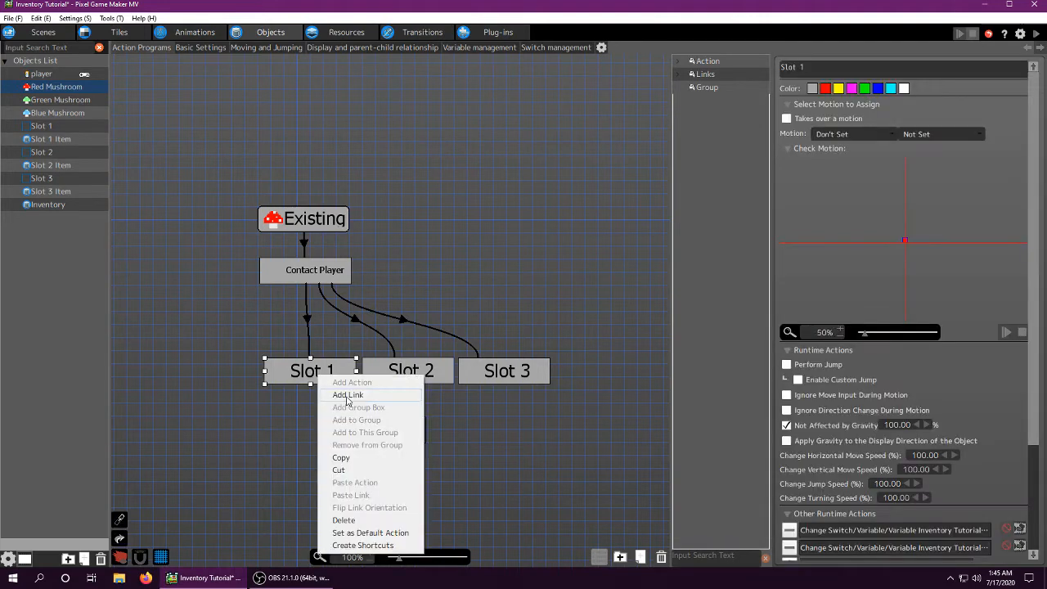
click(336, 394)
click(352, 427)
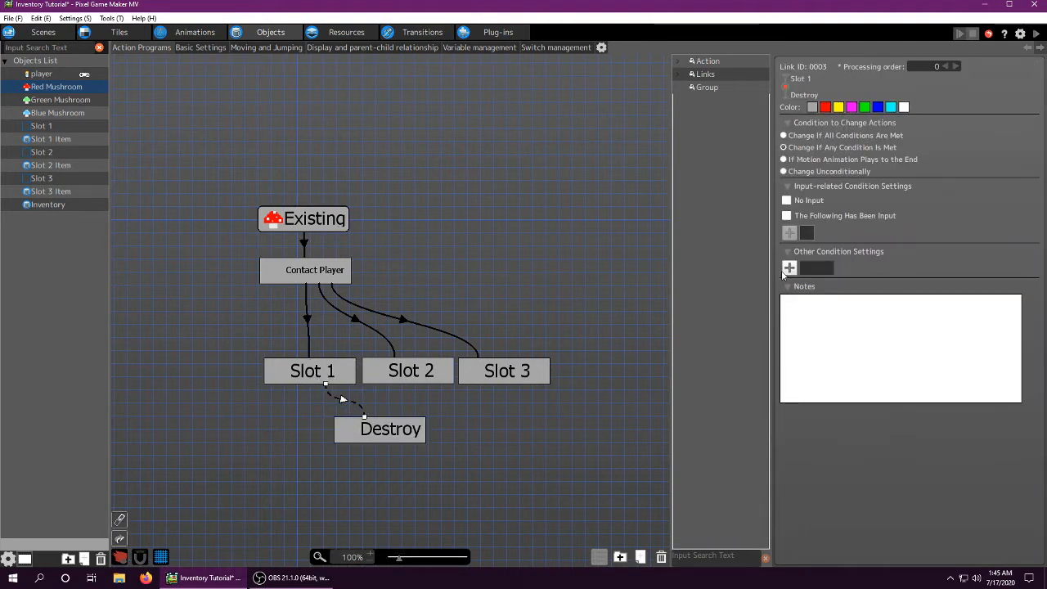
click(784, 171)
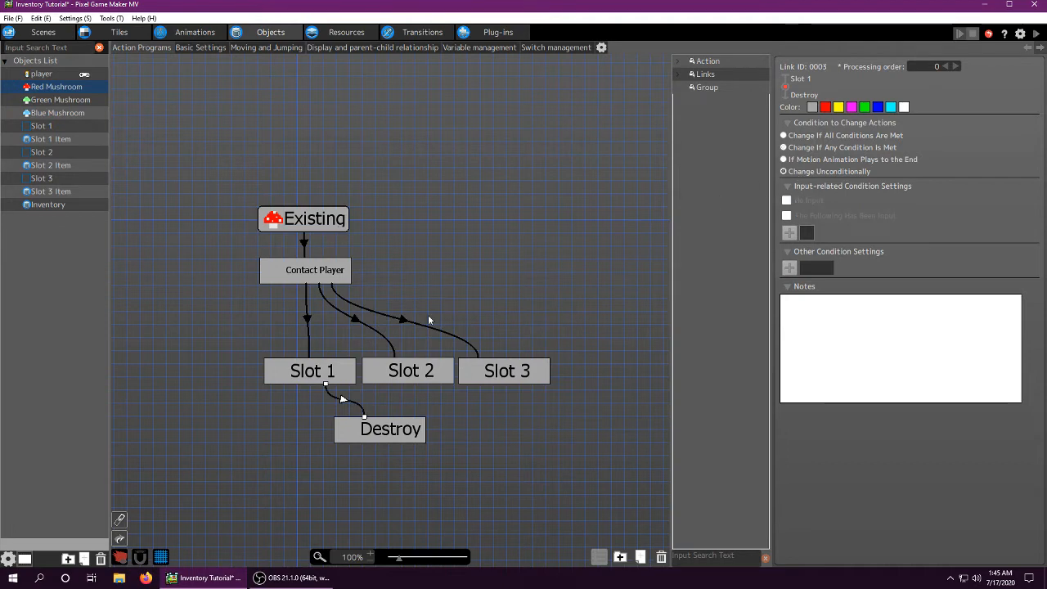
- Duplicate the unconditional link so that the Slot 2 and Slot 3 actions also lead to Destroy
right_click(410, 380)
click(424, 397)
click(395, 428)
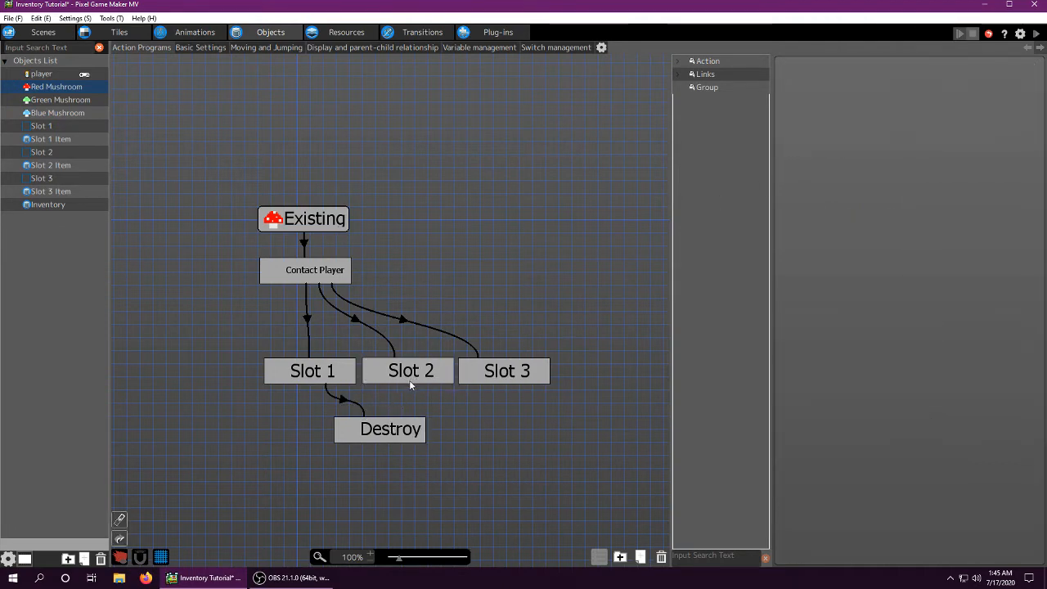
right_click(407, 378)
click(429, 497)
right_click(495, 377)
click(527, 496)
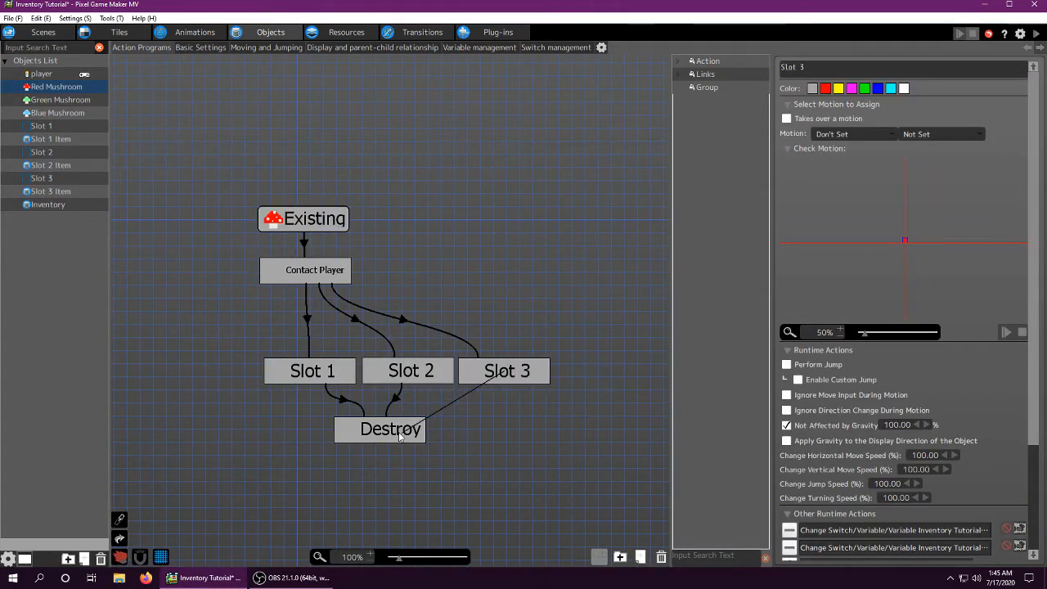
click(385, 432)
- Add the Destroy Object runtime action to the Destroy action
click(789, 530)
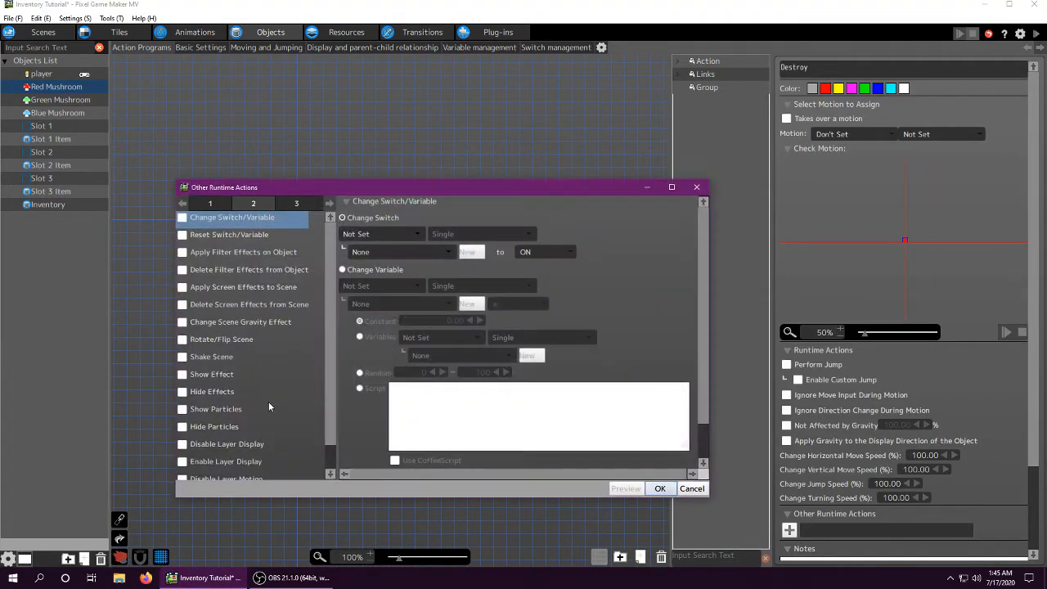
click(292, 203)
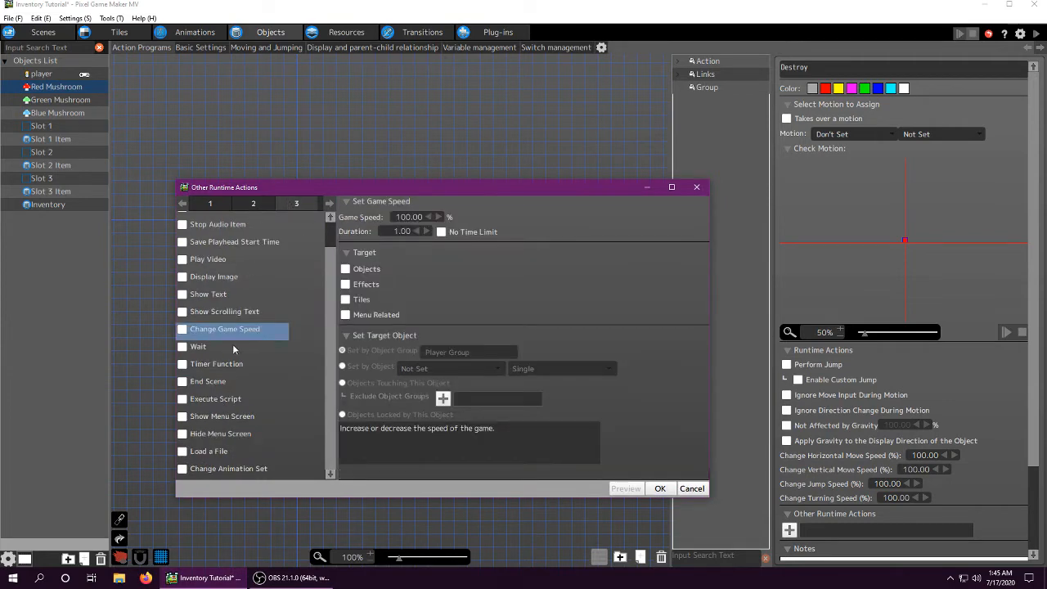
scroll(245, 247, up, 2)
click(214, 204)
scroll(233, 373, up, 1)
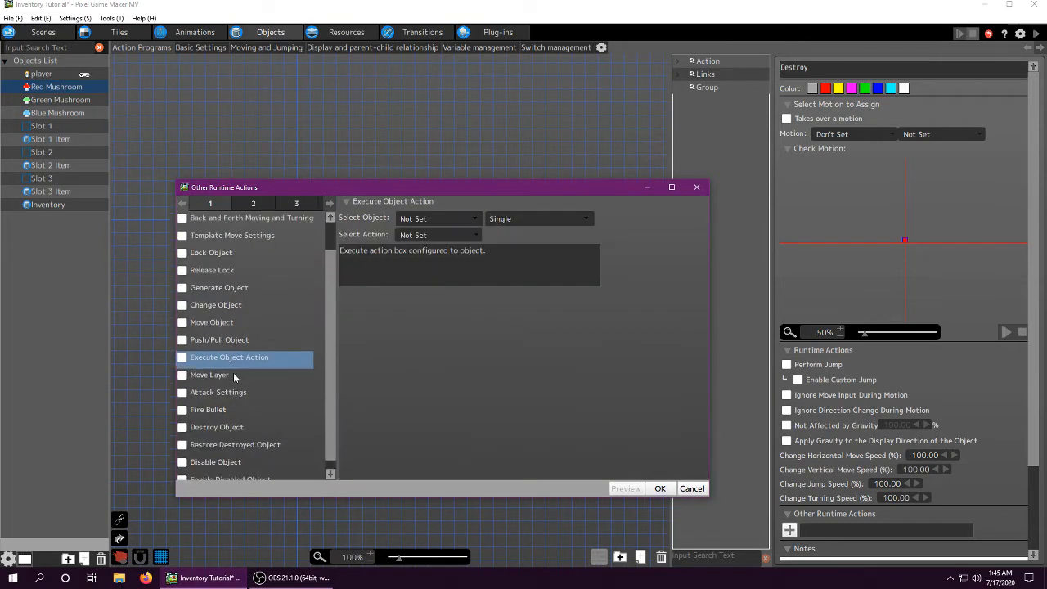
scroll(233, 372, down, 1)
click(187, 421)
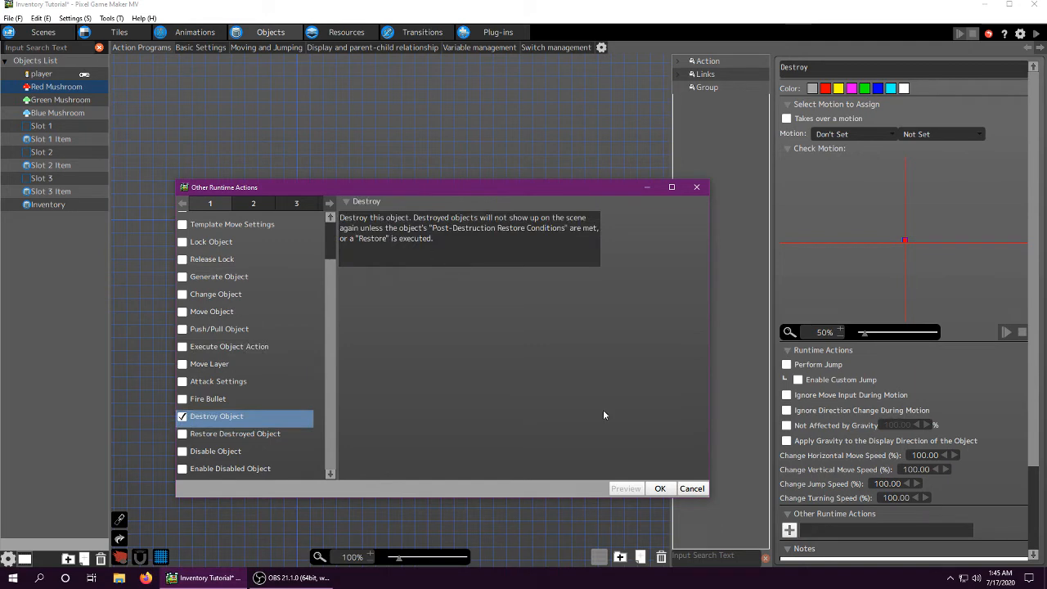
click(660, 489)
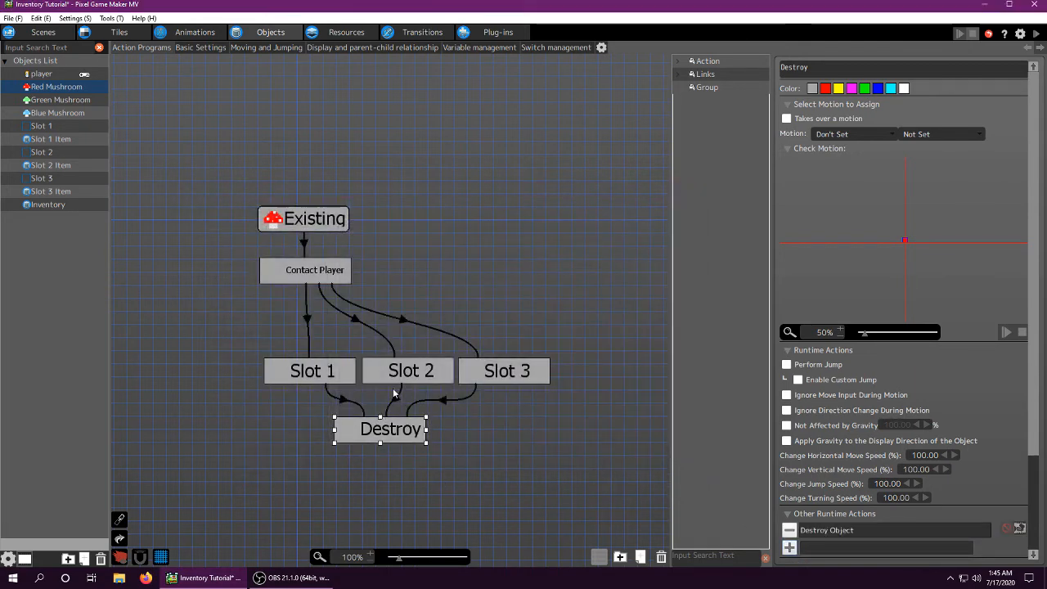
- Inspect the link from Contact Player to Slot 1 and its first variable condition, leaving the condition's settings as they are
click(395, 398)
click(309, 382)
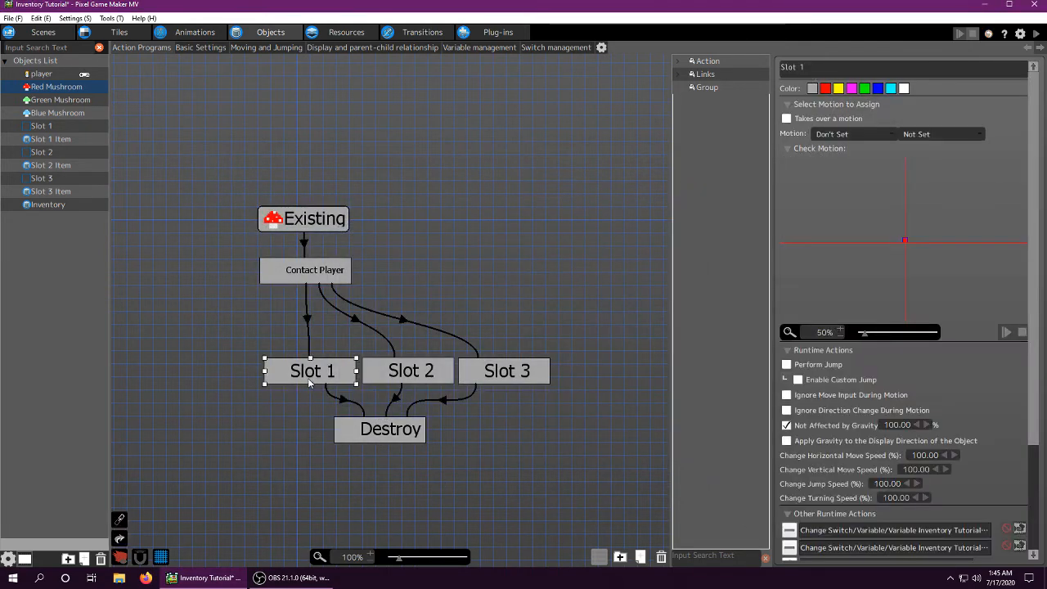
click(308, 322)
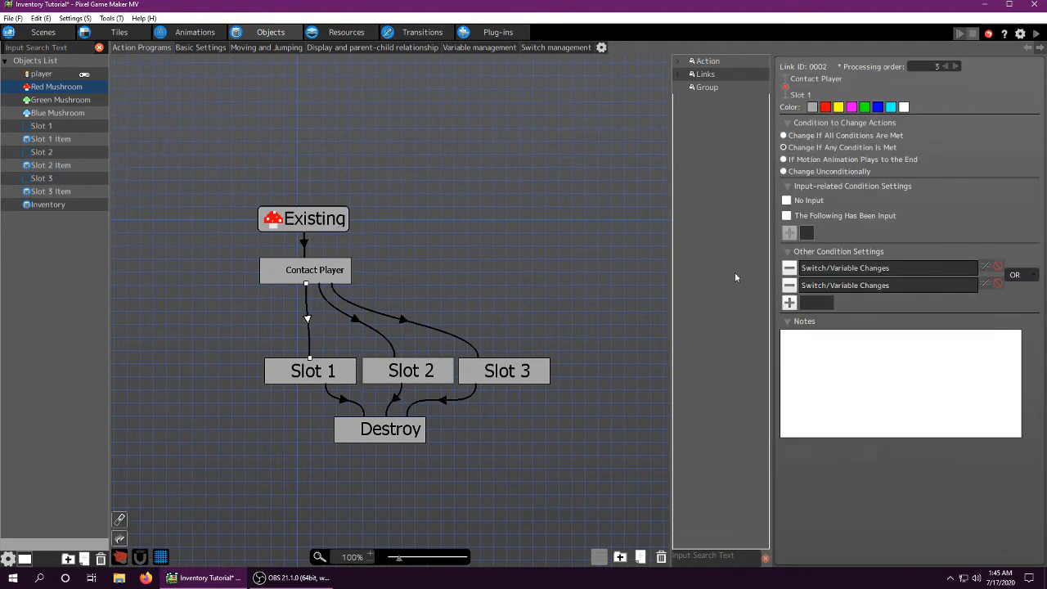
click(305, 278)
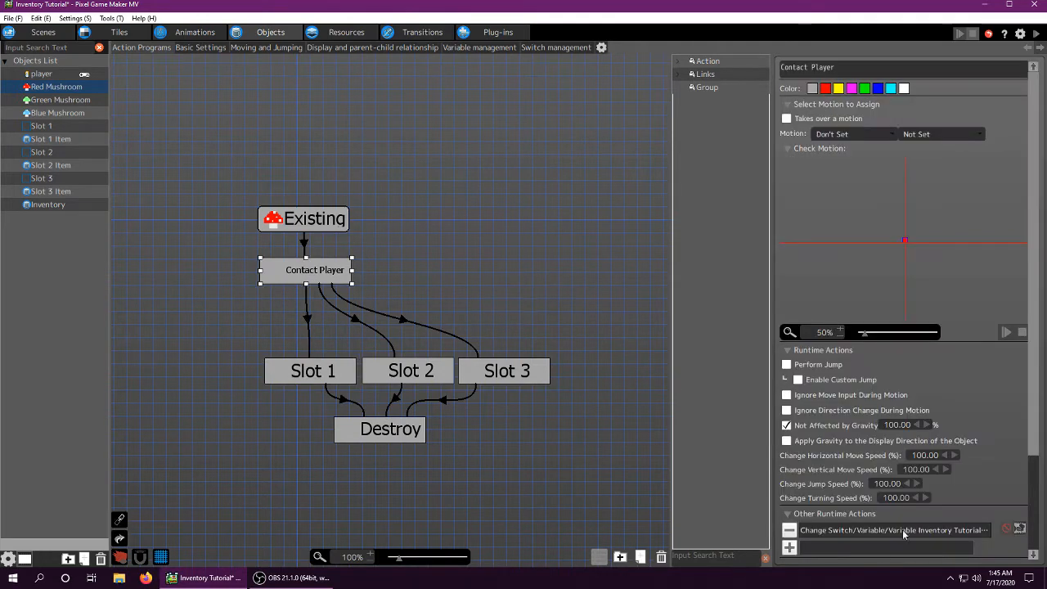
click(308, 325)
double_click(859, 268)
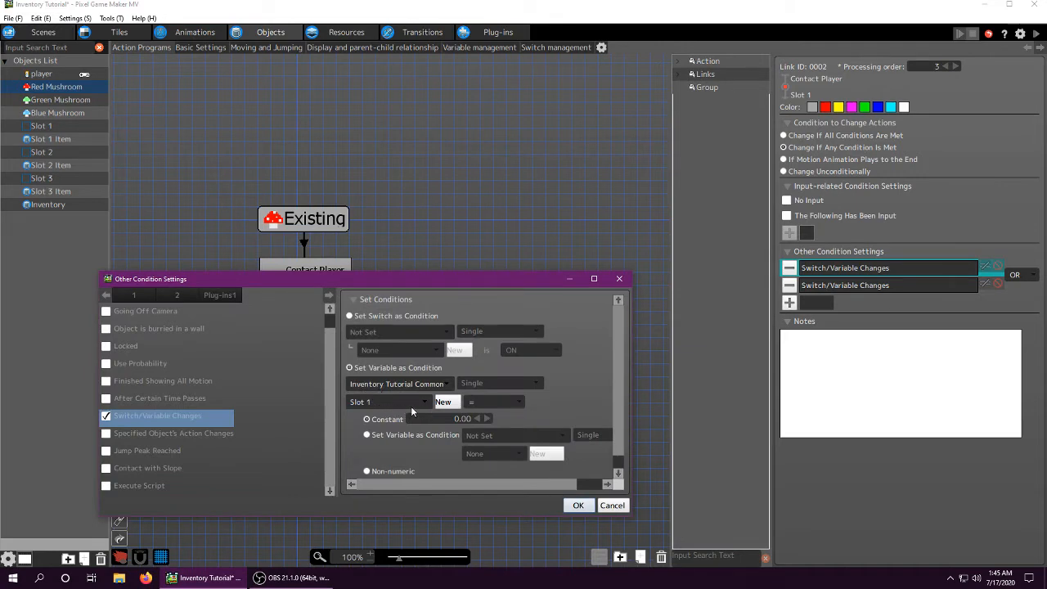
click(384, 402)
click(577, 506)
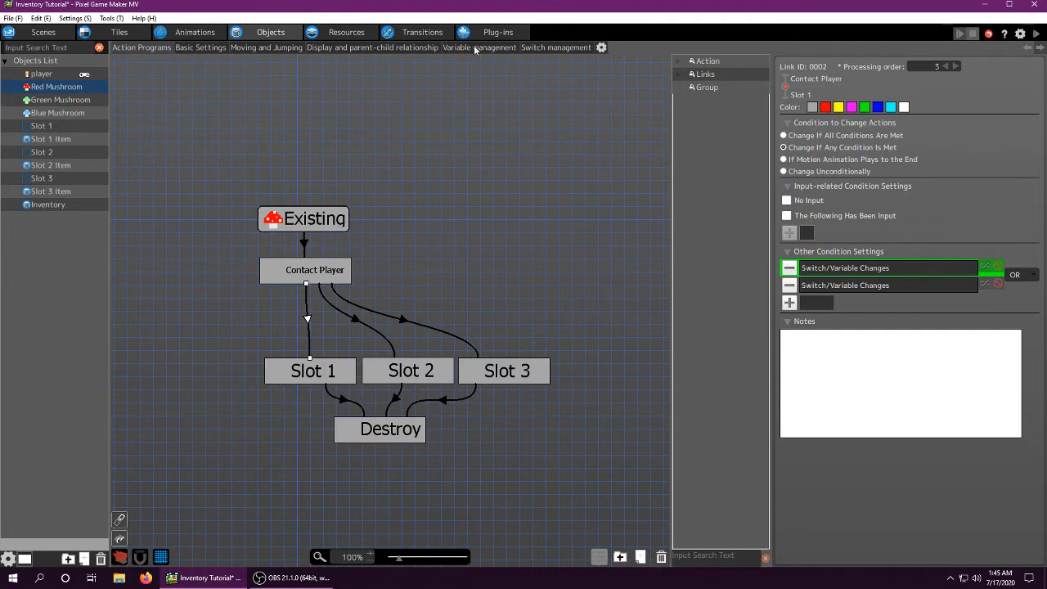
- Examine the Slot 1 variable's notes to see which mushroom each number from 1 to 3 stands for
click(356, 33)
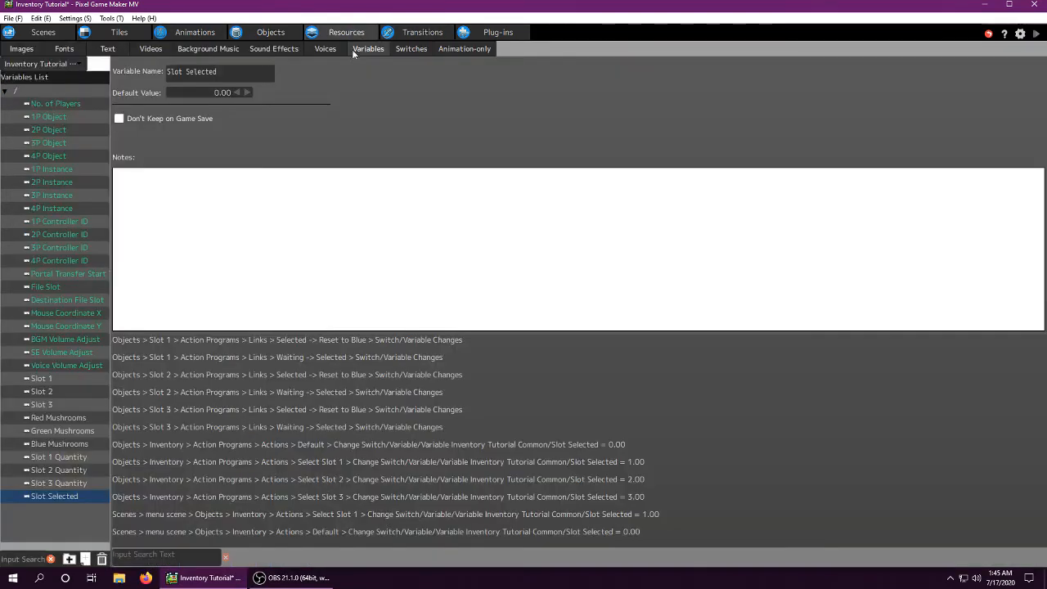
click(40, 379)
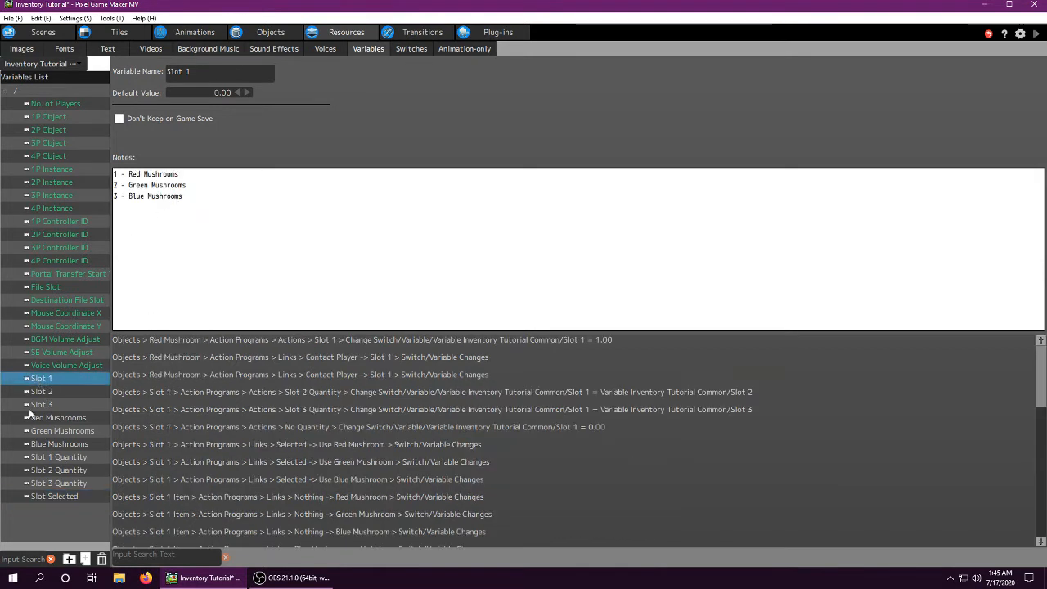
drag(198, 173, 73, 168)
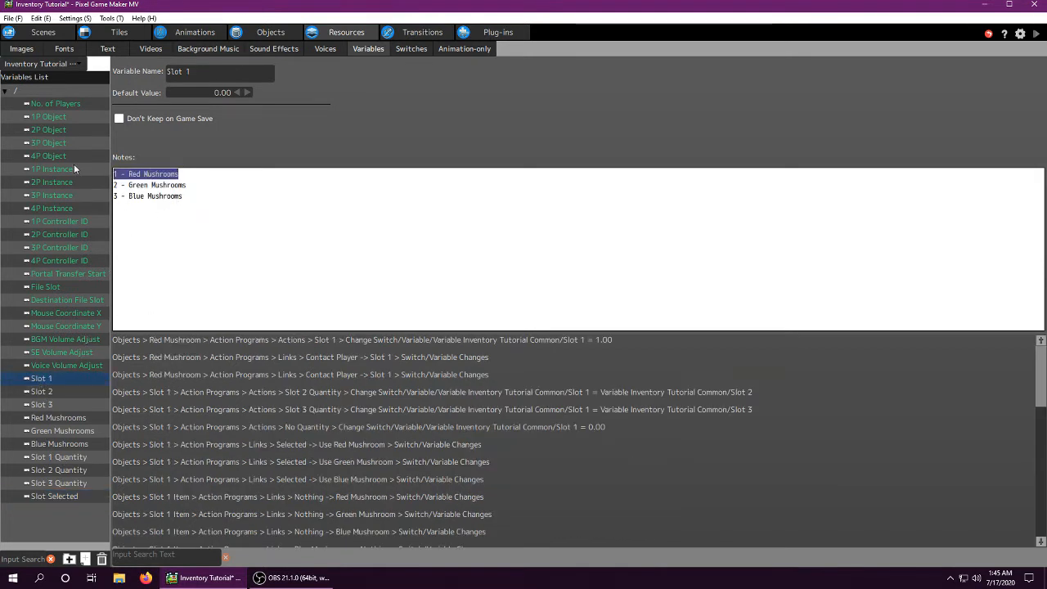
triple_click(182, 175)
drag(196, 185, 54, 193)
click(199, 187)
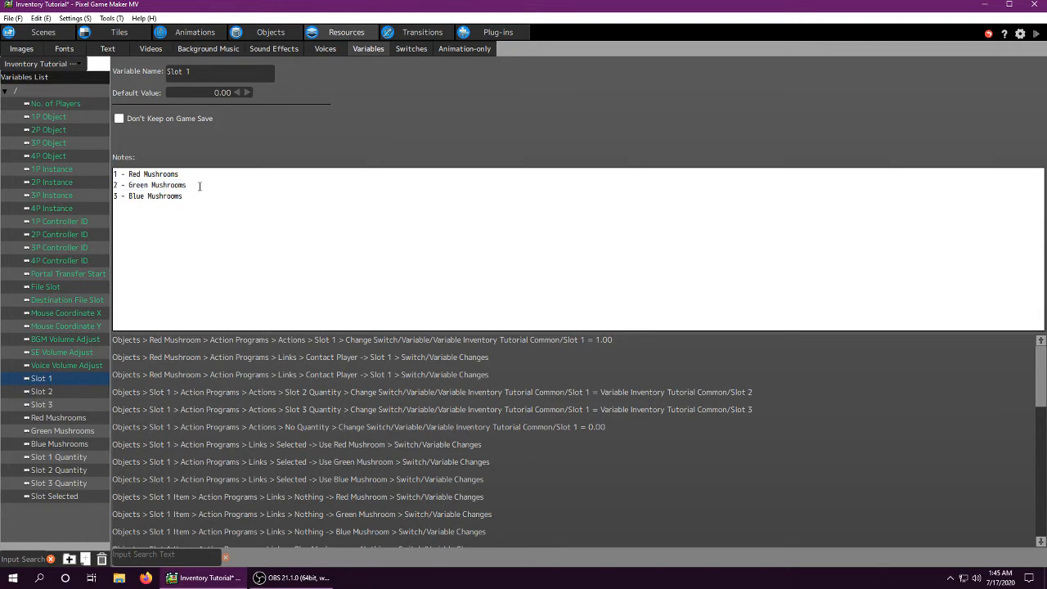
drag(186, 196, 48, 194)
click(215, 193)
drag(185, 196, 22, 196)
click(187, 196)
click(126, 204)
drag(217, 204, 115, 196)
click(128, 194)
click(292, 193)
drag(189, 188, 126, 167)
click(224, 199)
- Compare the notes of the Slot 2 and Slot 3 variables with those of Slot 1
click(45, 392)
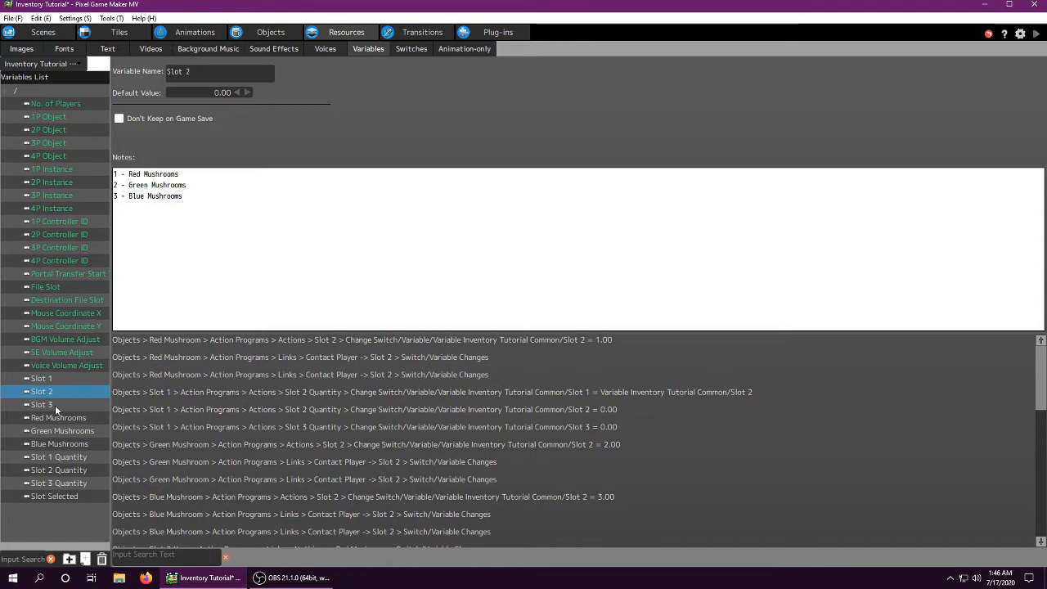
click(55, 405)
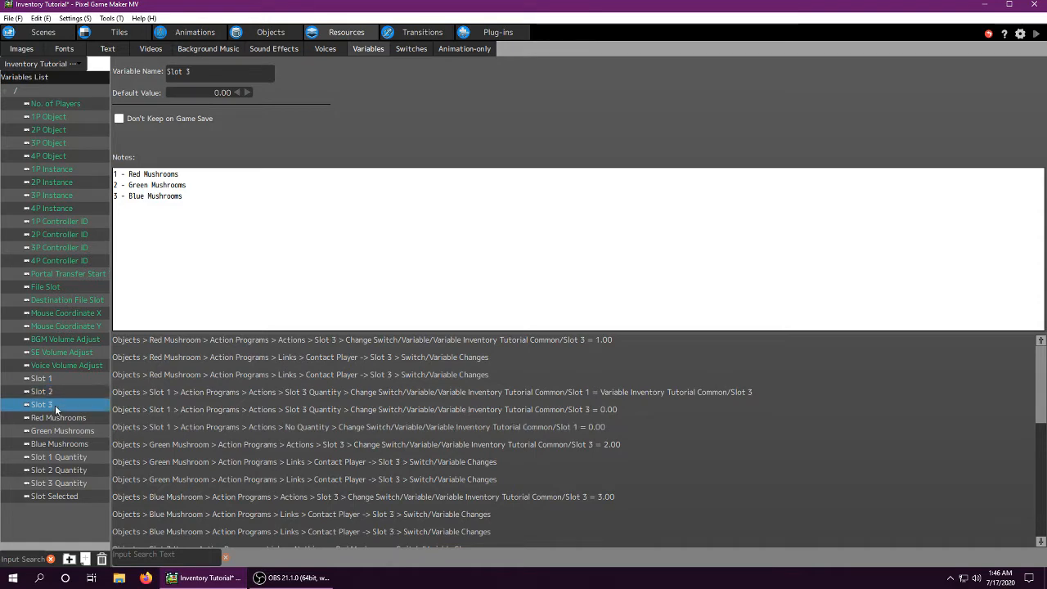
click(60, 394)
click(60, 377)
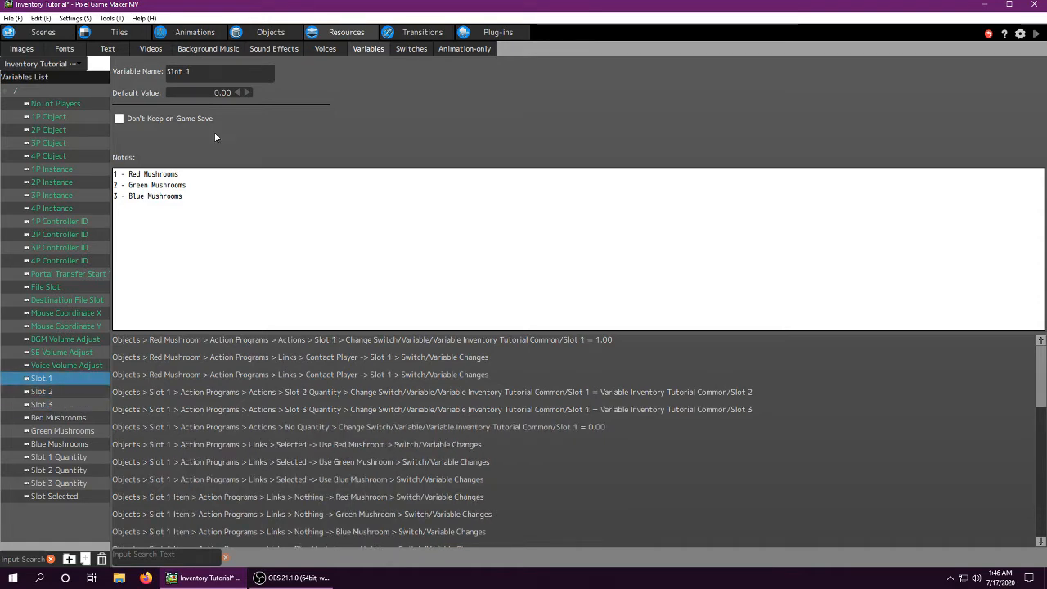
- Return to Red Mushroom's action program and inspect both variable conditions on the link from Contact Player to Slot 1
click(254, 33)
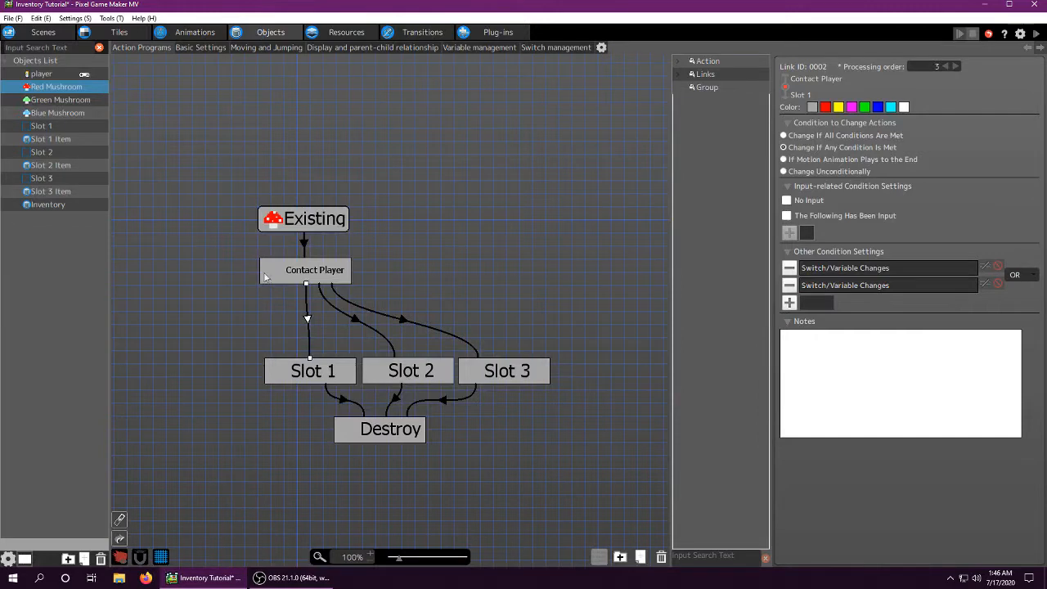
double_click(837, 269)
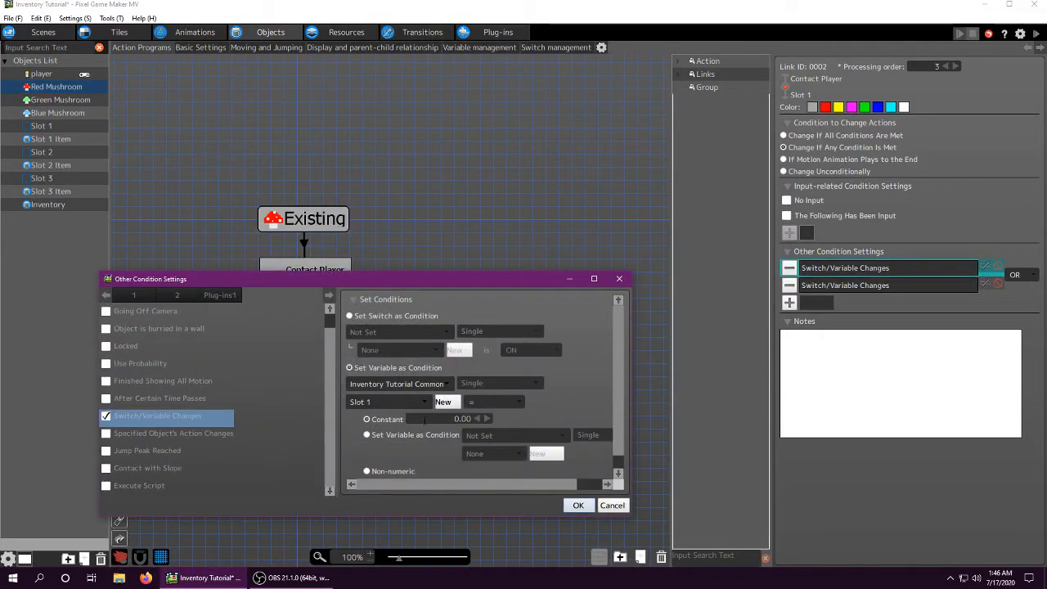
click(578, 504)
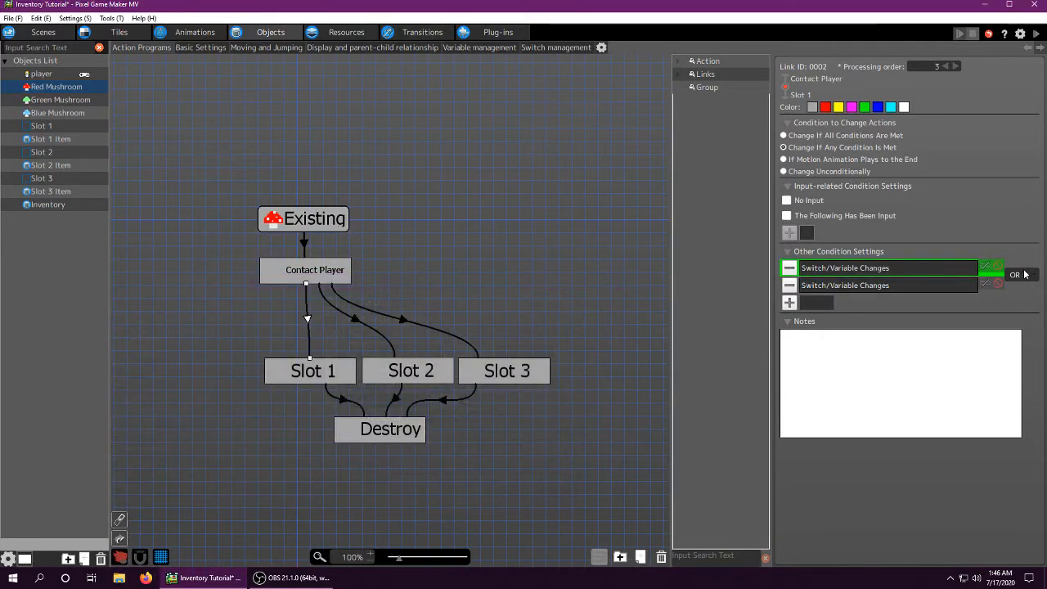
double_click(893, 286)
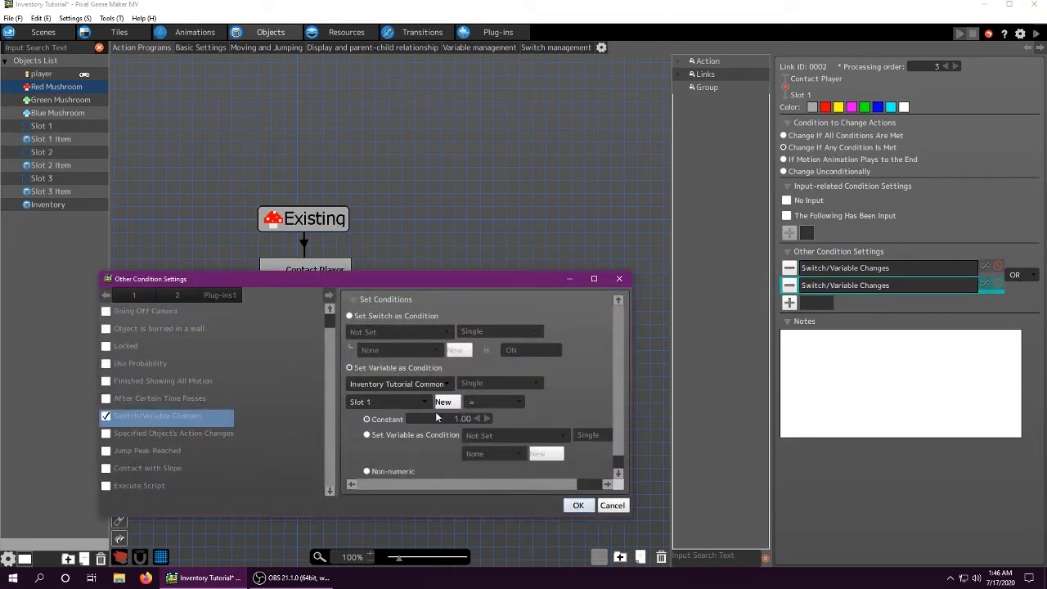
click(588, 506)
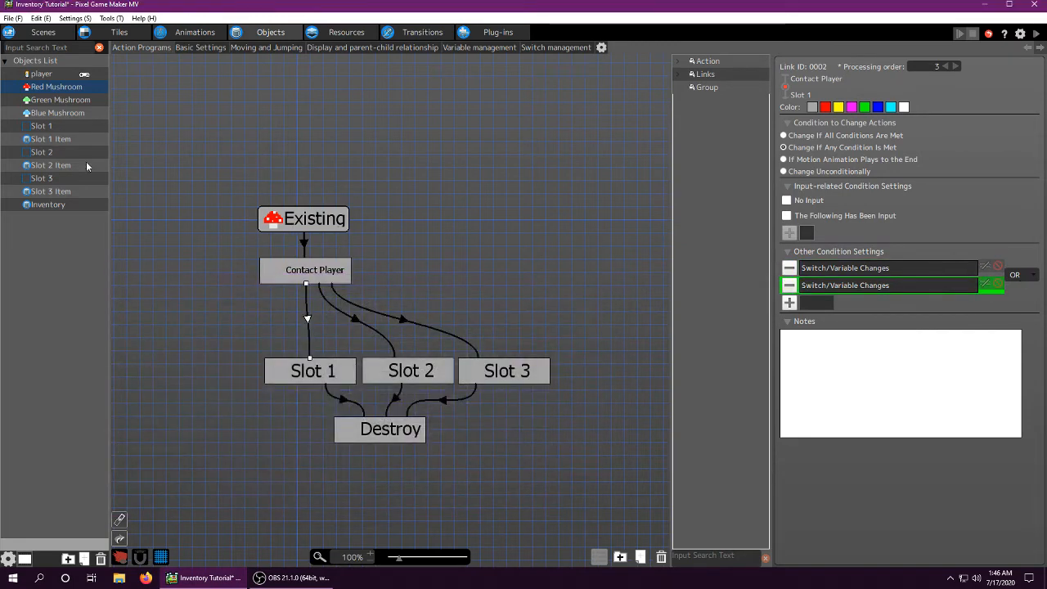
- Inspect the first Change Switch/Variable runtime action of Red Mushroom's Slot 1 action
click(311, 372)
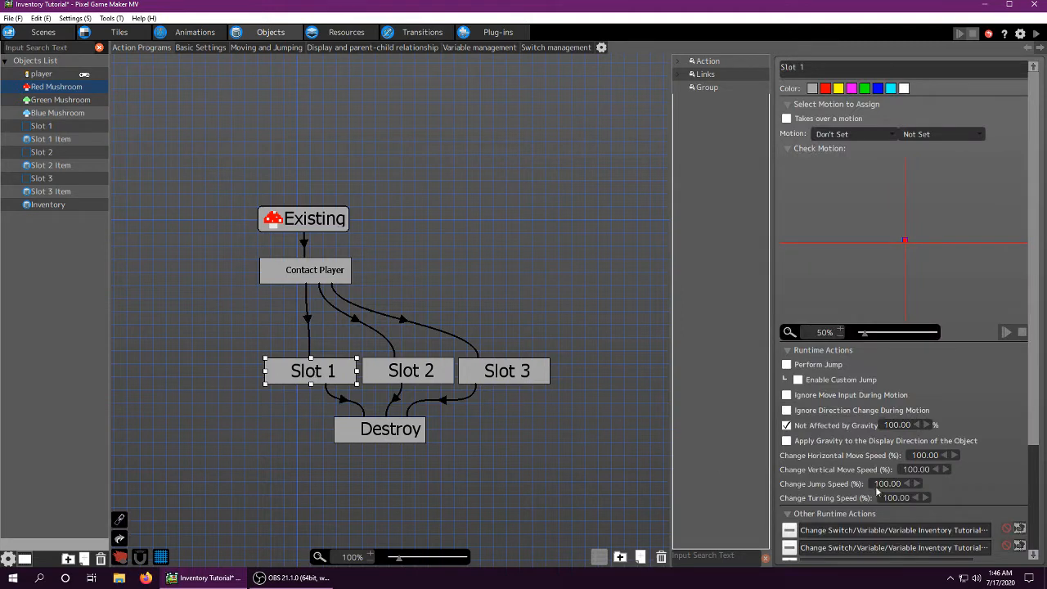
scroll(877, 490, down, 1)
click(851, 499)
double_click(842, 500)
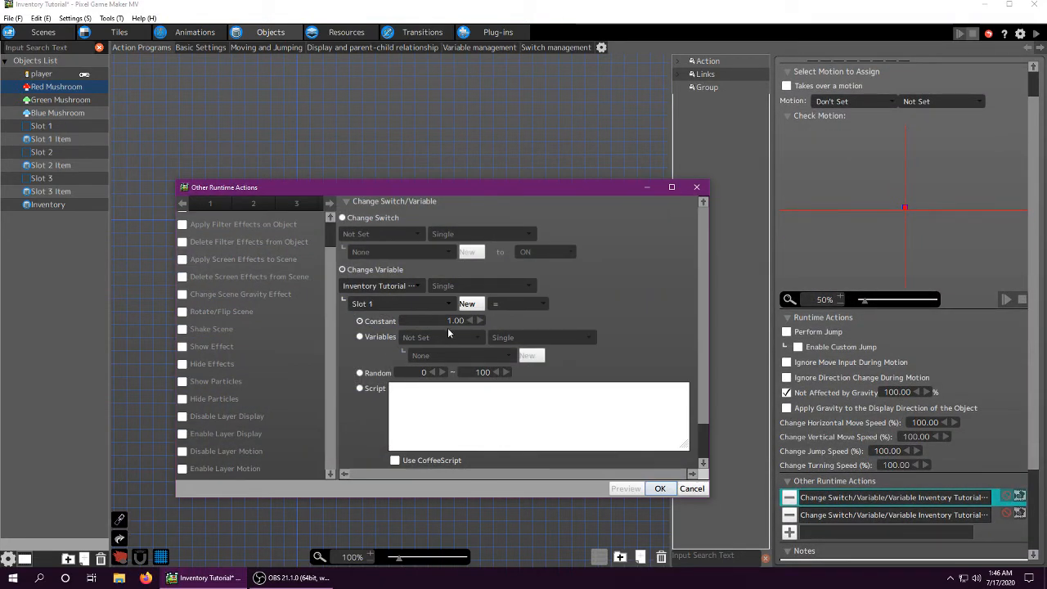
click(664, 491)
- Inspect the Slot 1 action's second runtime action and the available sources for its variable value, keeping the existing choice
double_click(855, 514)
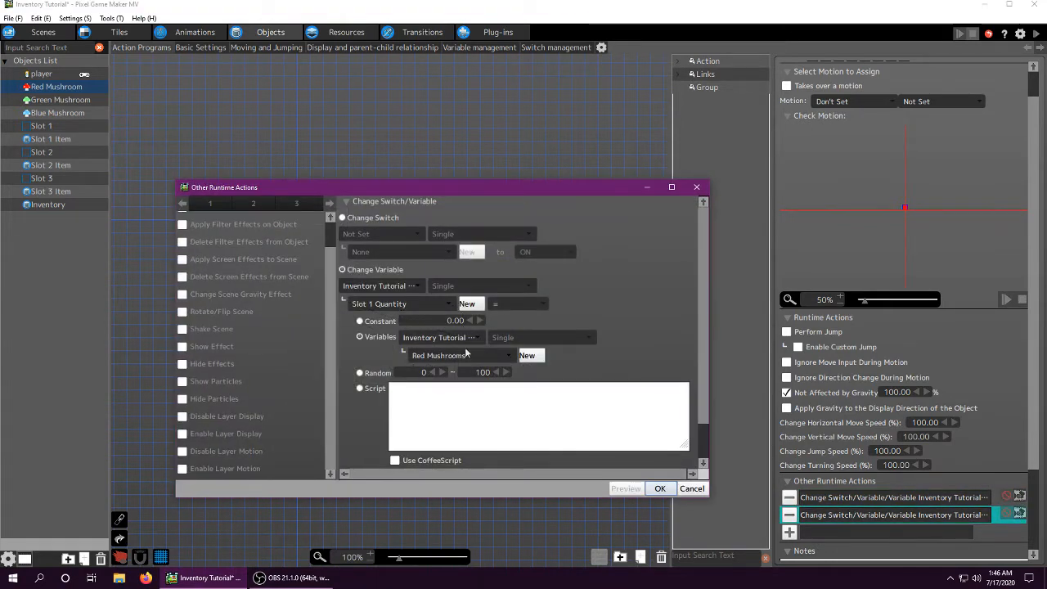
click(437, 337)
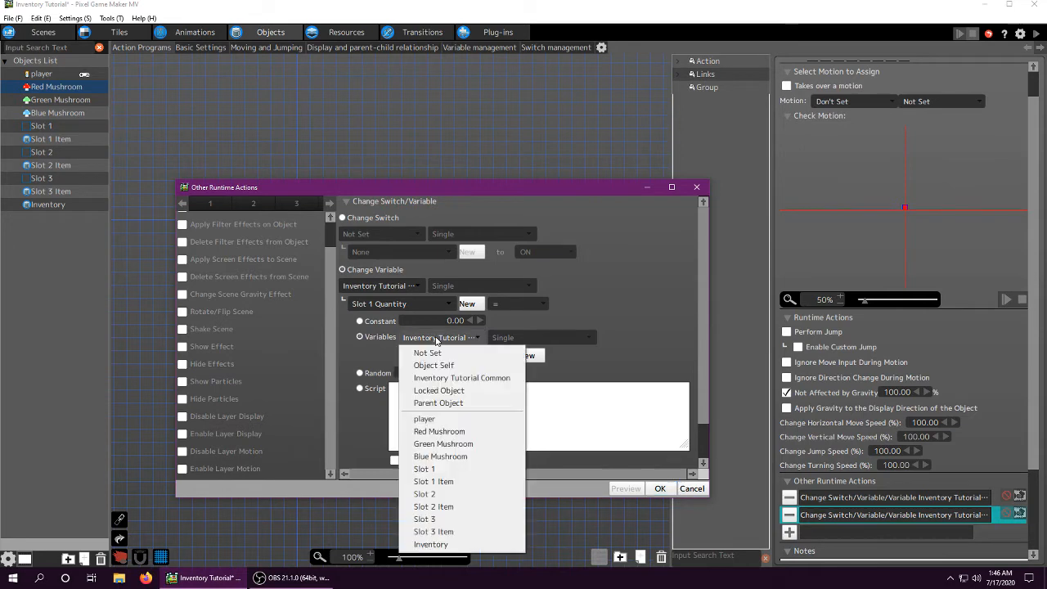
click(437, 340)
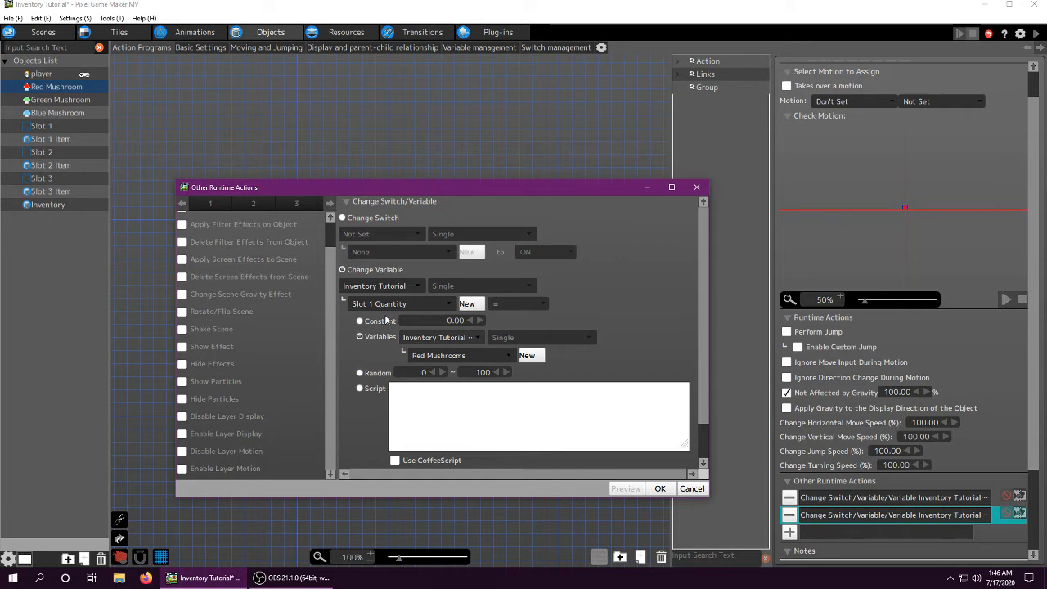
click(661, 489)
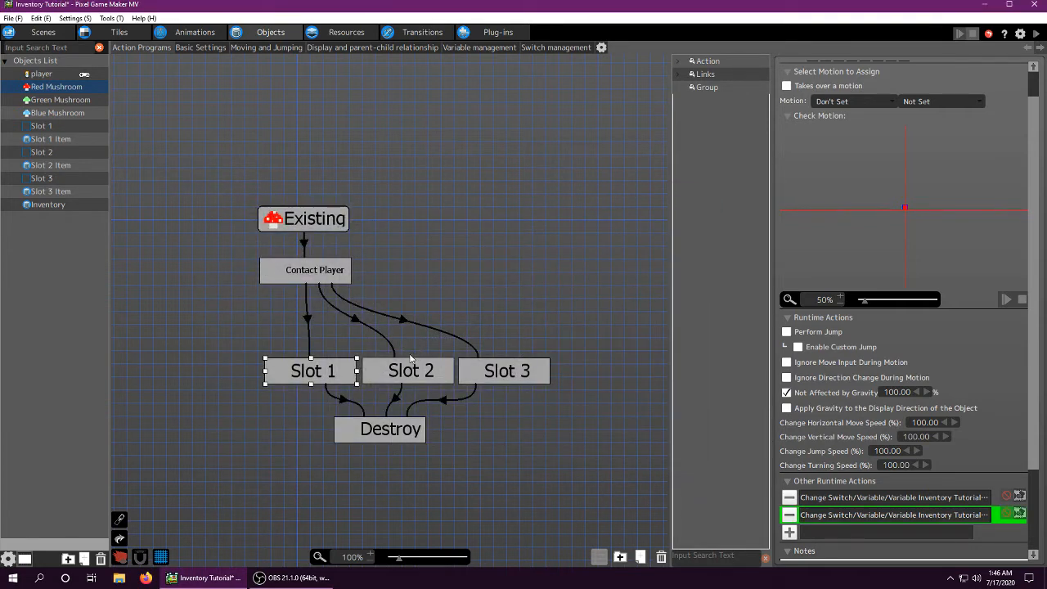
- Inspect both variable conditions on the link from Contact Player to Slot 2 and view the settings of the Slot 3 link
click(399, 369)
click(361, 325)
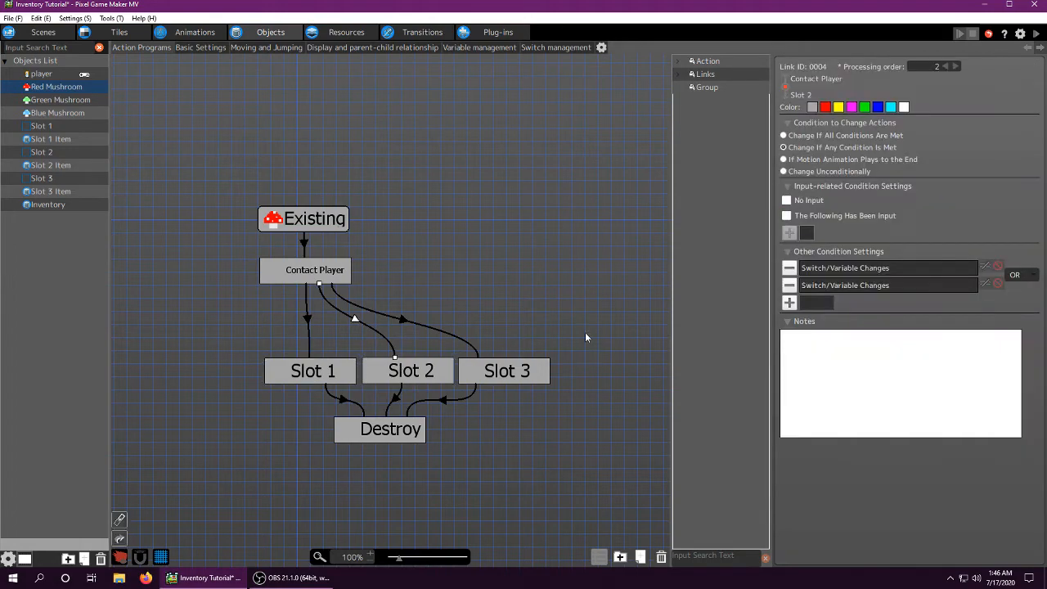
double_click(839, 268)
click(575, 506)
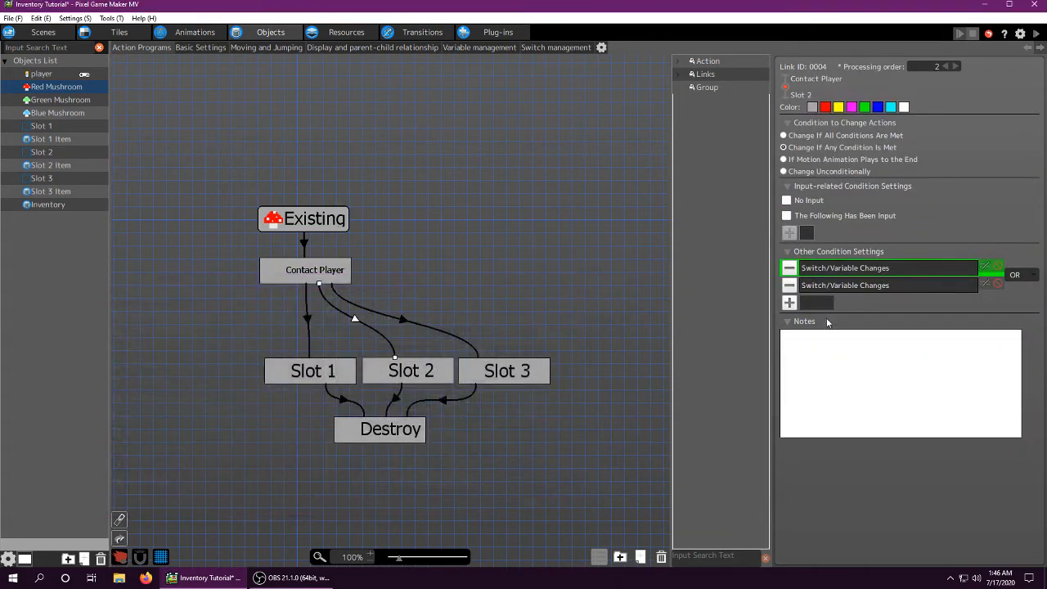
double_click(843, 284)
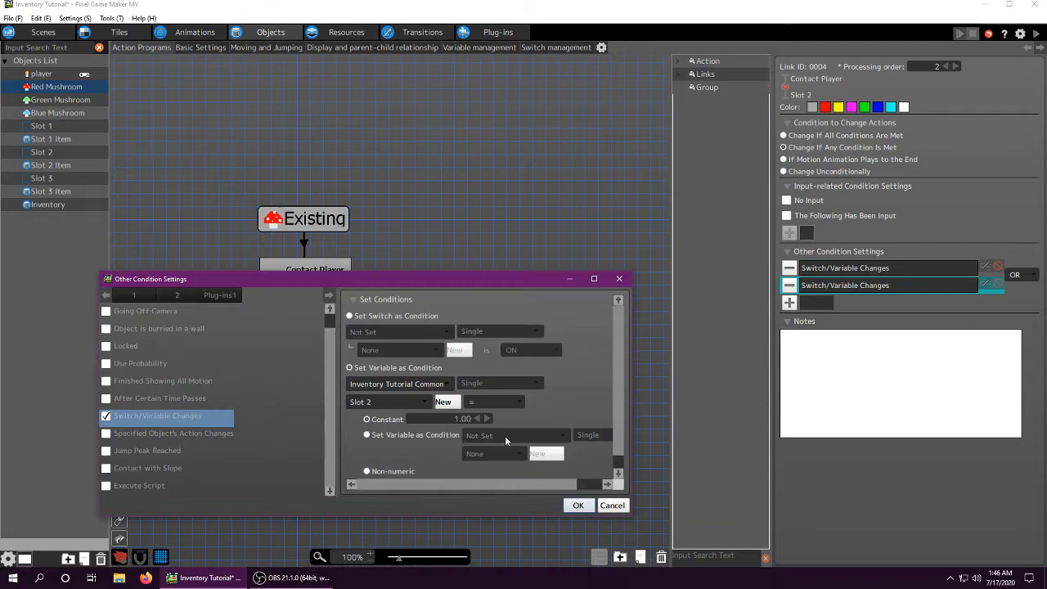
click(576, 505)
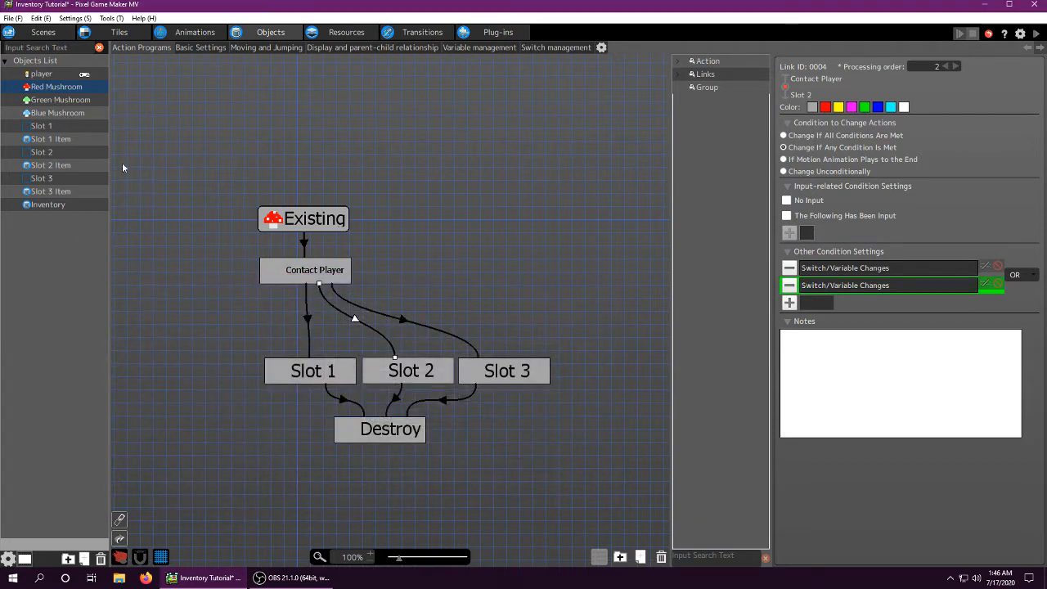
click(504, 374)
click(404, 319)
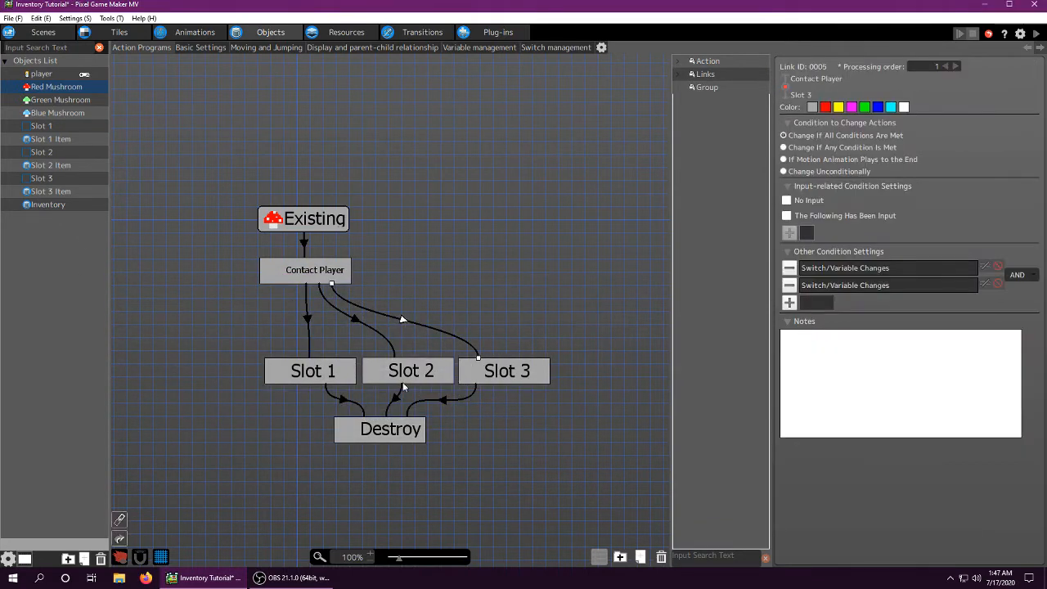
- Inspect the first variable-changing runtime action in Red Mushroom's Slot 2 and Slot 3 actions
click(402, 378)
double_click(855, 499)
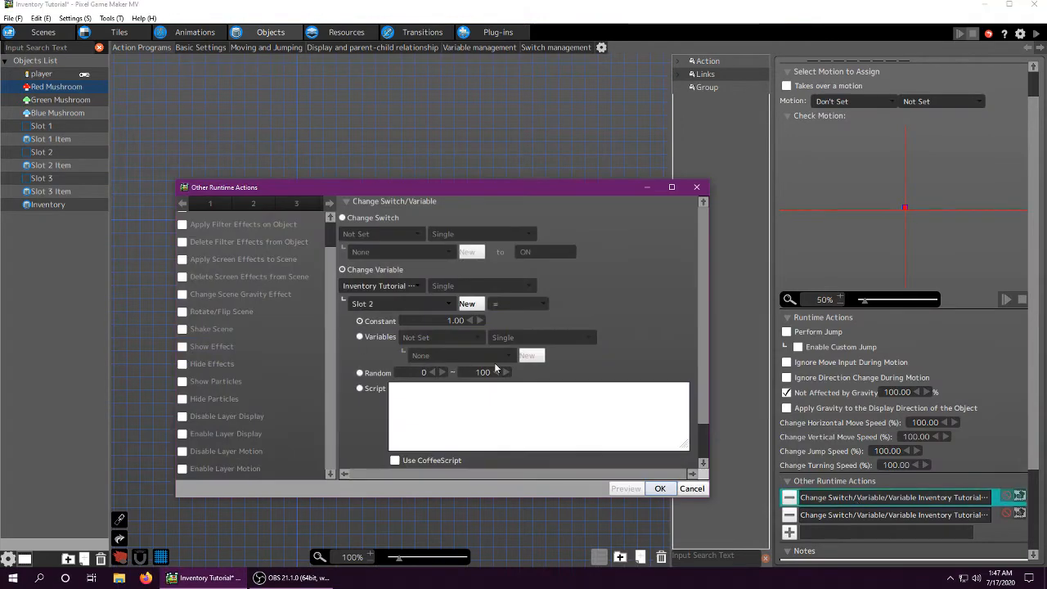
click(660, 488)
click(538, 381)
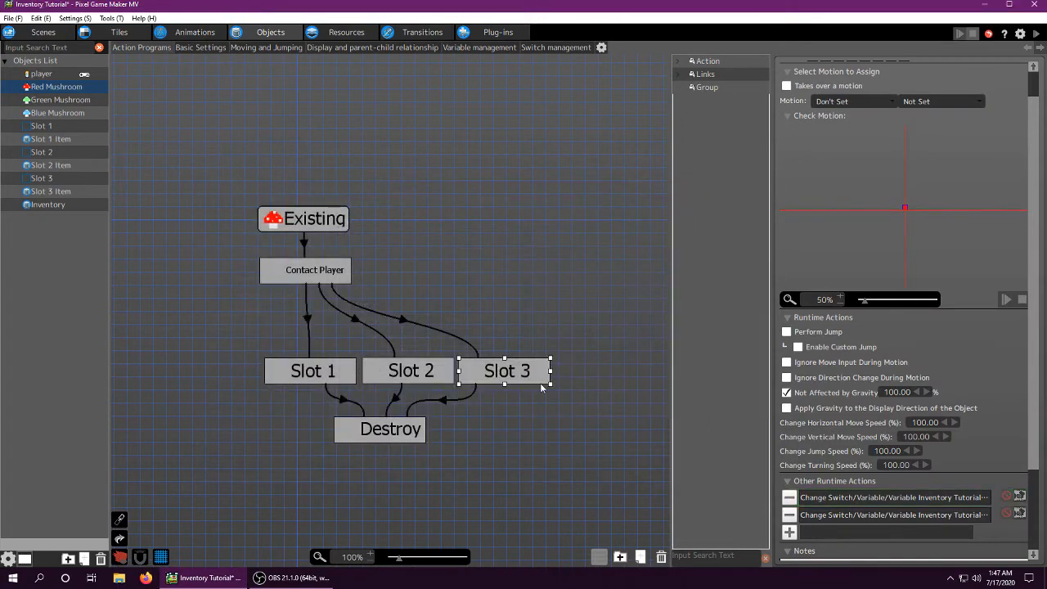
double_click(847, 501)
click(660, 488)
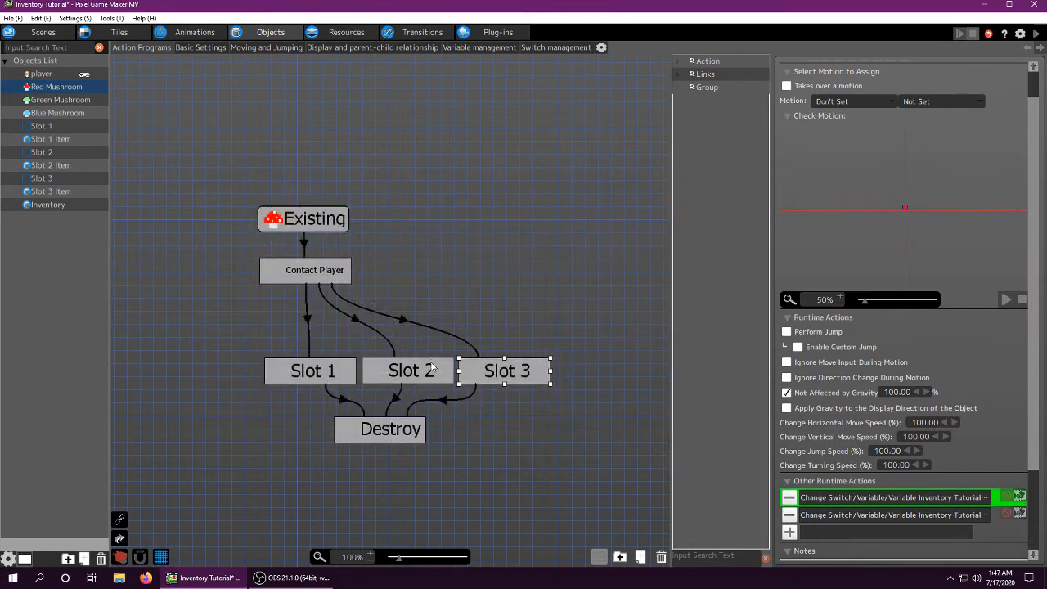
- Inspect the quantity-changing runtime action in Red Mushroom's Slot 2 and Slot 3 actions
click(432, 370)
double_click(827, 515)
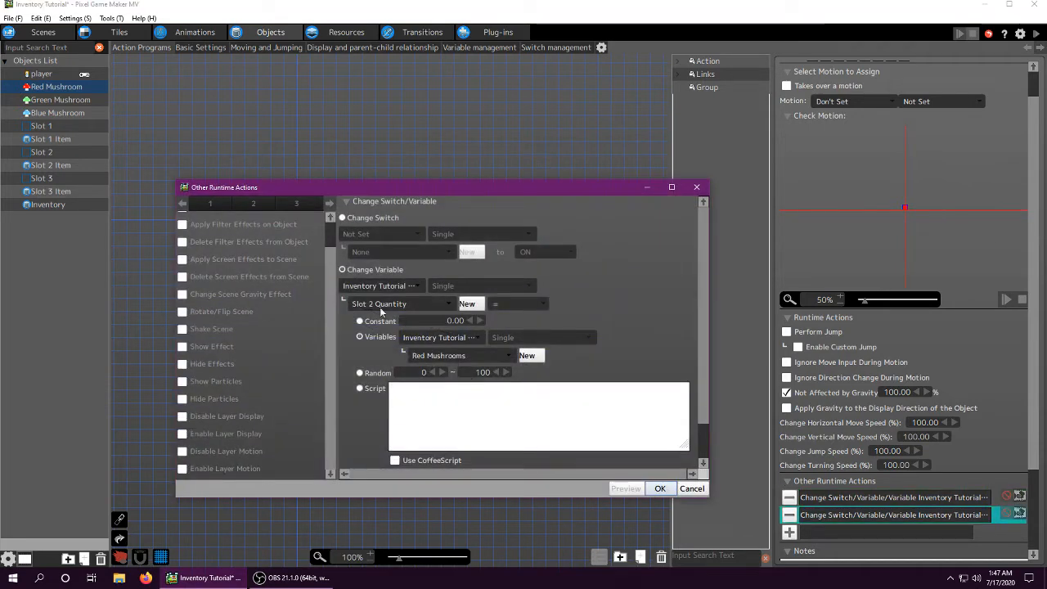
click(660, 488)
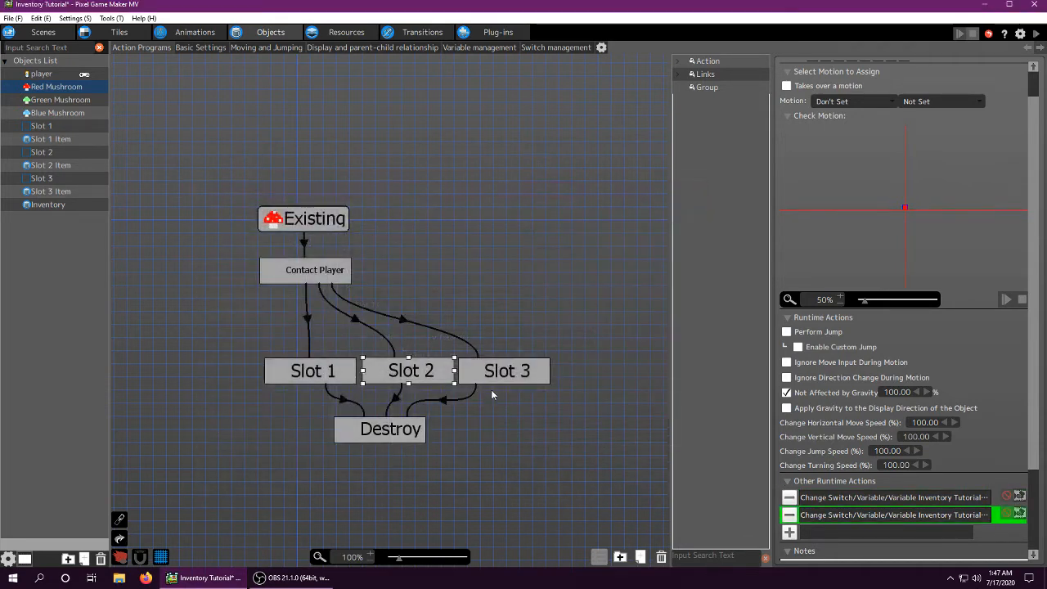
click(494, 378)
double_click(859, 517)
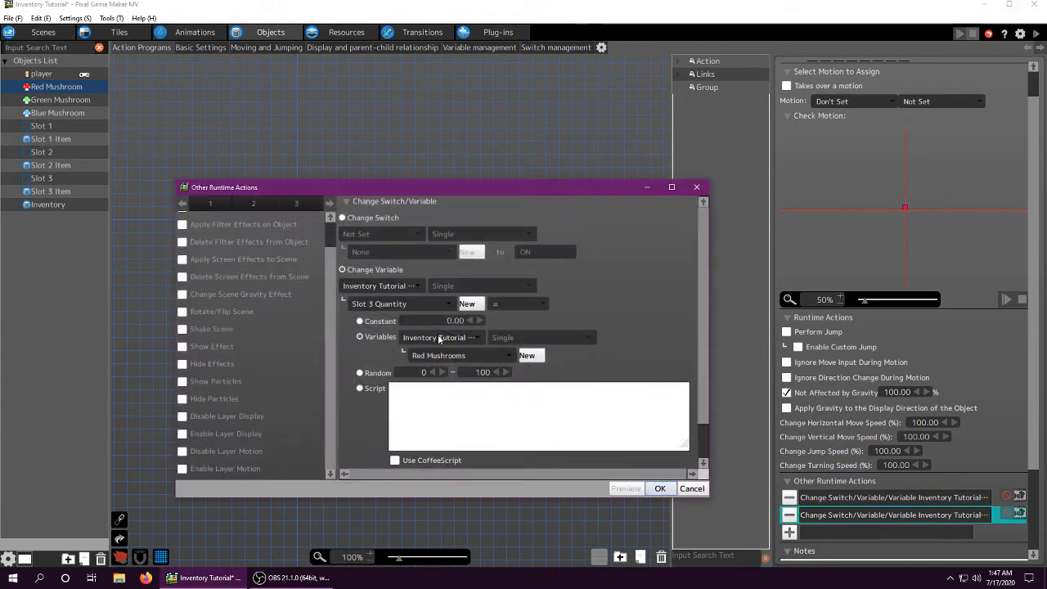
click(661, 489)
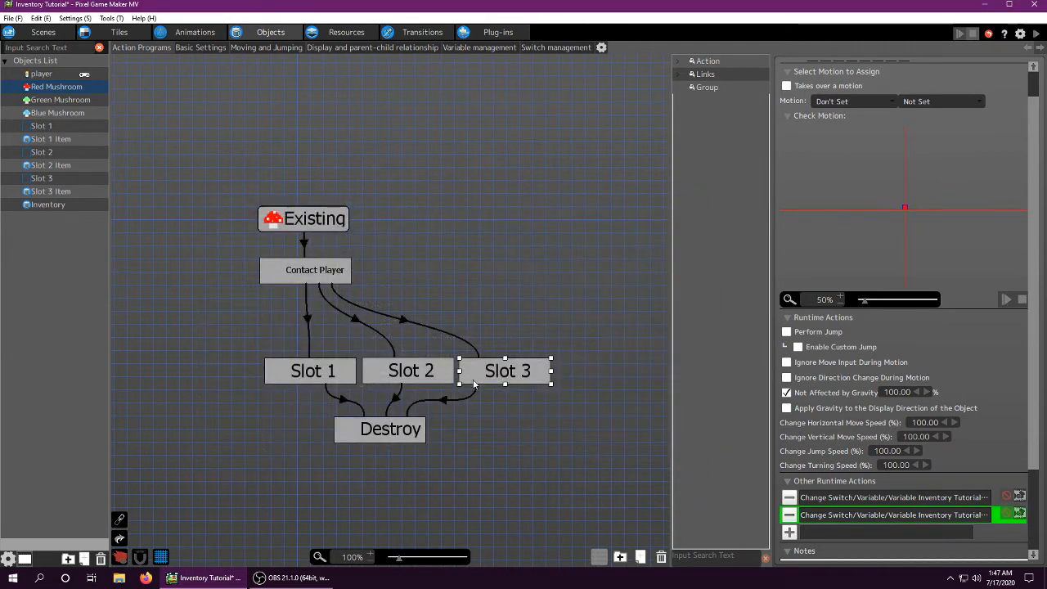
- Review the links from the slot actions into Destroy and the Destroy action's runtime action
click(446, 401)
click(394, 399)
click(369, 427)
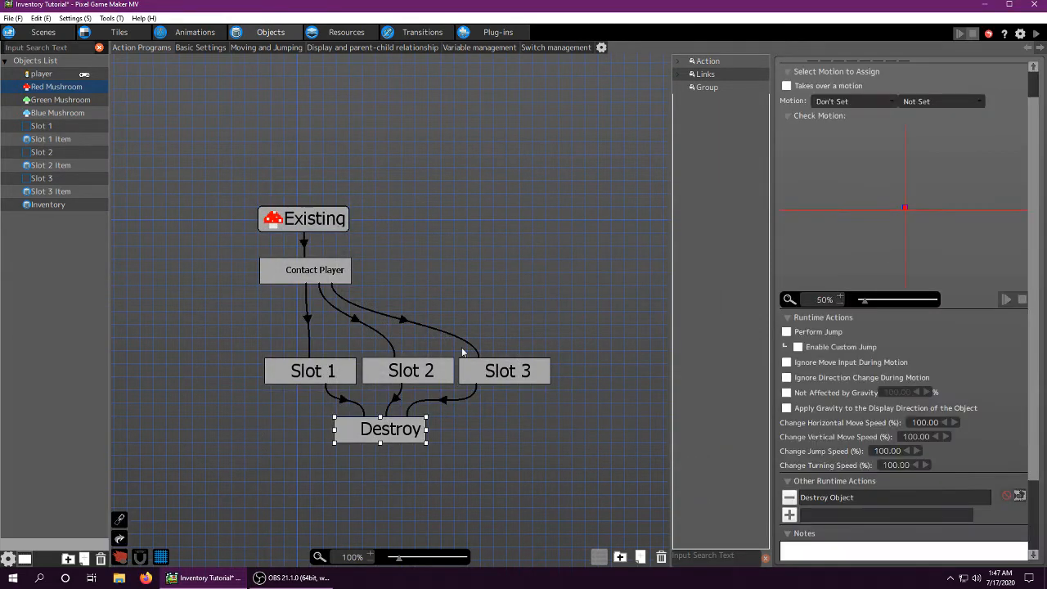
- Copy the Destroy action from Red Mushroom and paste it into Green Mushroom's action program below the slot actions
click(72, 101)
click(50, 87)
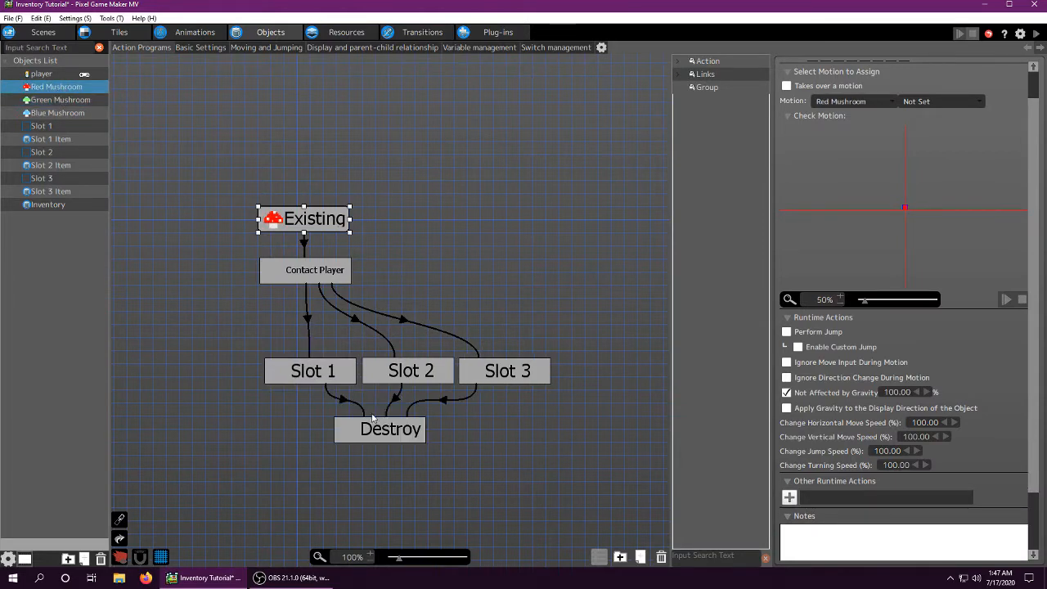
click(373, 430)
click(72, 100)
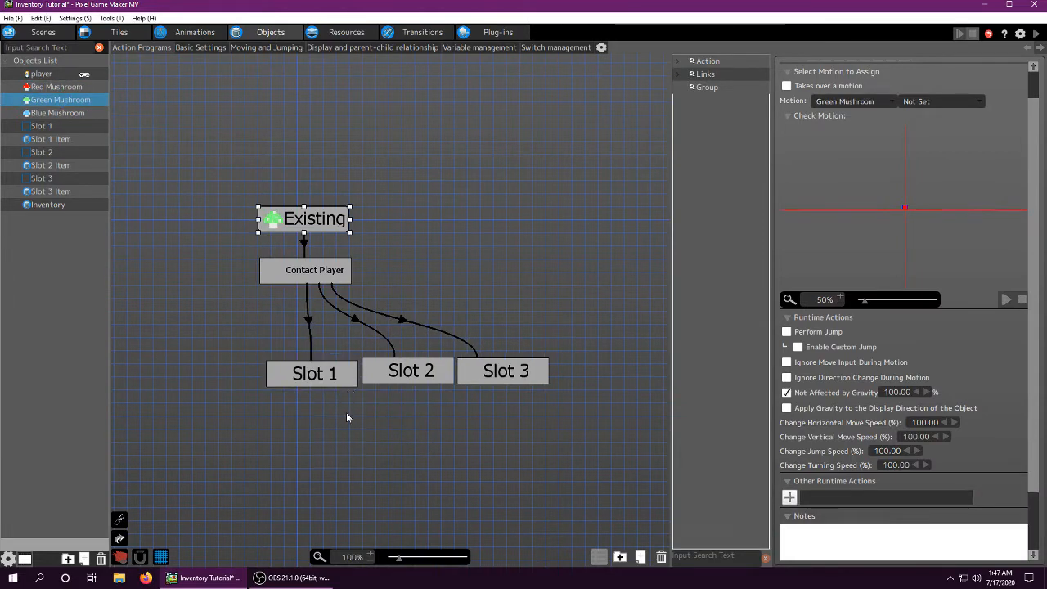
right_click(363, 410)
click(400, 517)
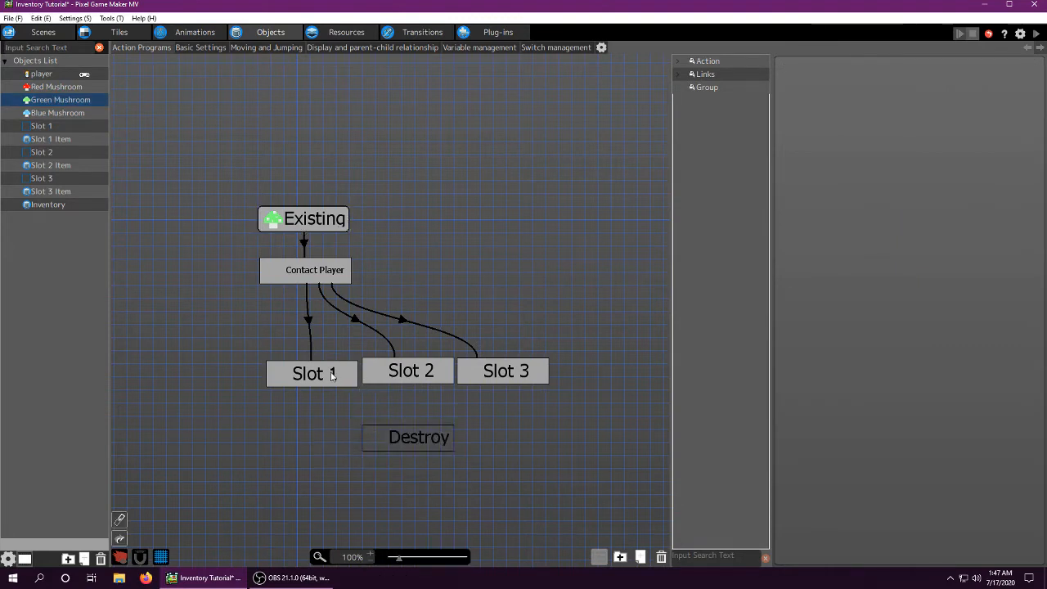
- Paste the Destroy action into Blue Mushroom's action program and position it below the Slot 1 and Slot 2 actions
right_click(332, 374)
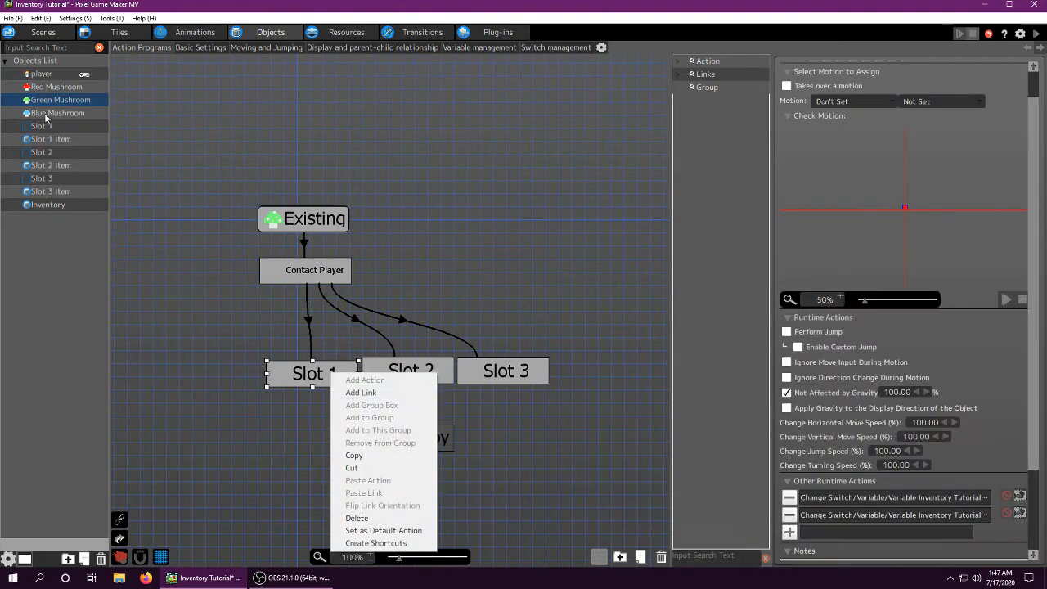
click(57, 113)
key(ctrl+v)
drag(444, 441, 381, 441)
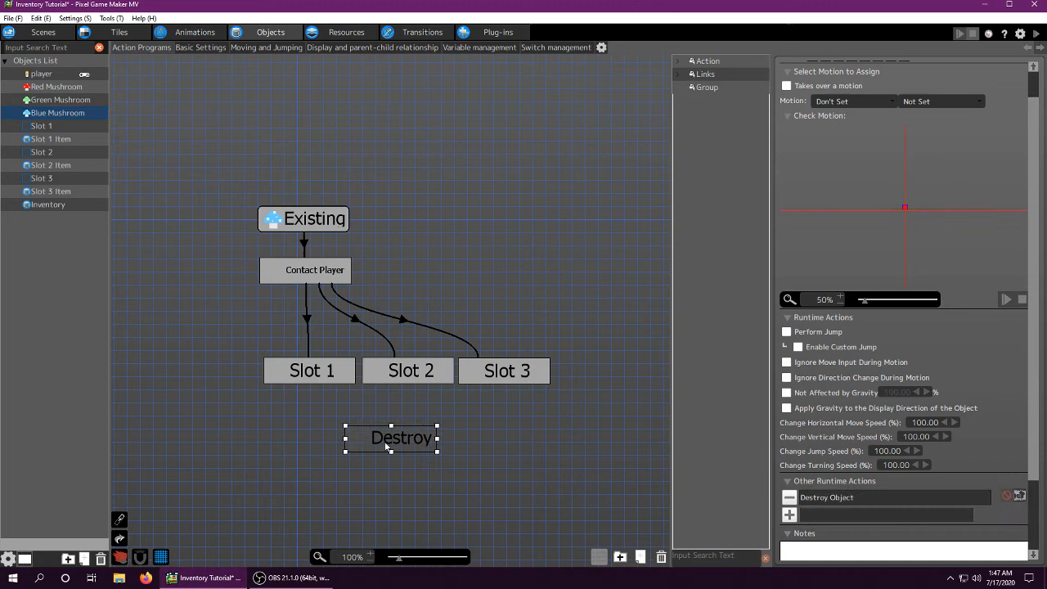
- In Green Mushroom's action program, link the Slot 1, Slot 2 and Slot 3 actions to Destroy
click(41, 100)
right_click(329, 374)
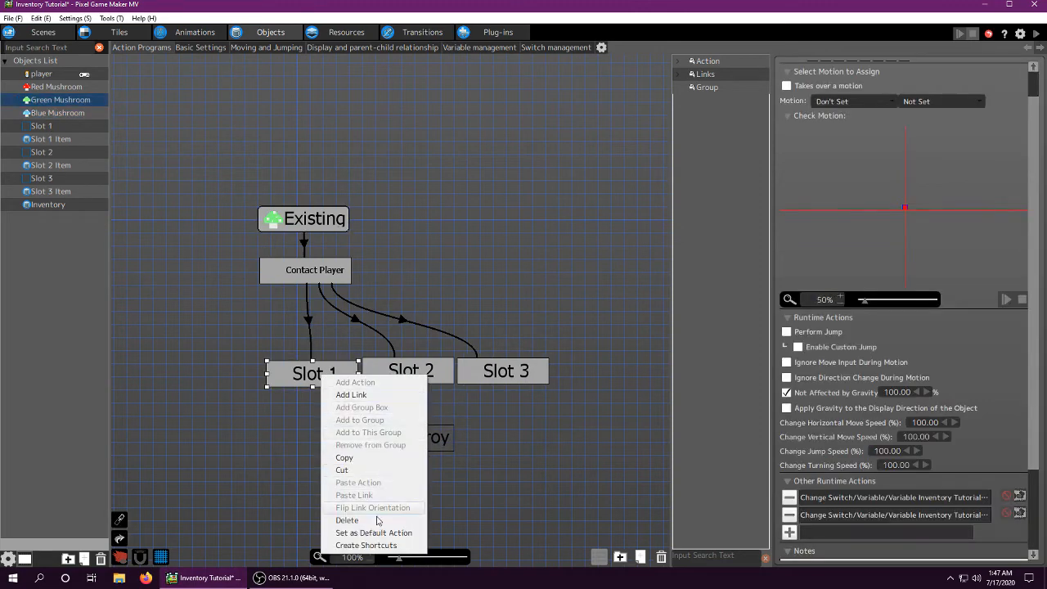
click(351, 394)
click(413, 437)
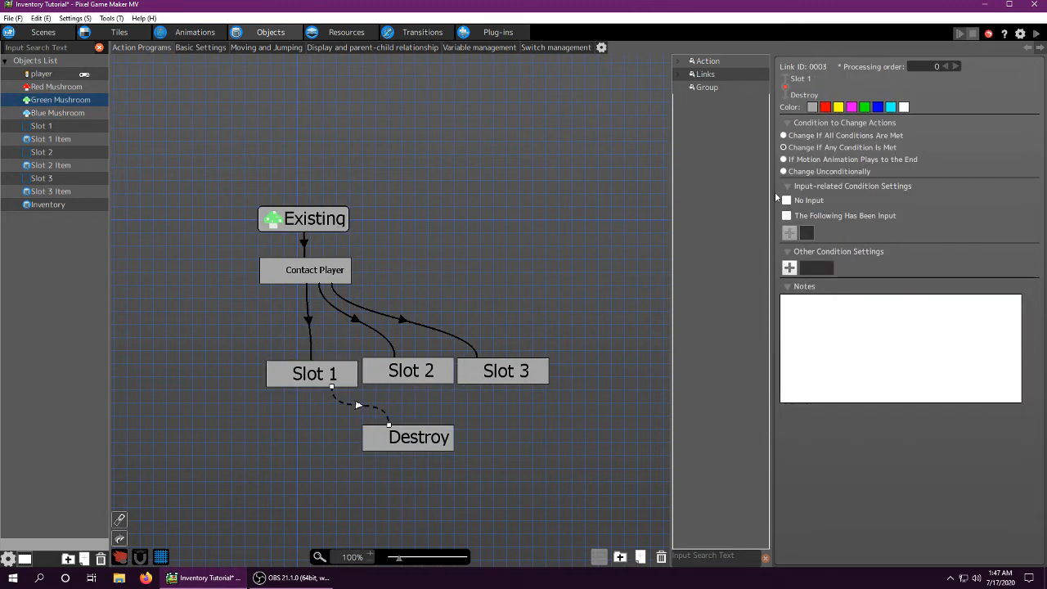
right_click(411, 375)
click(442, 491)
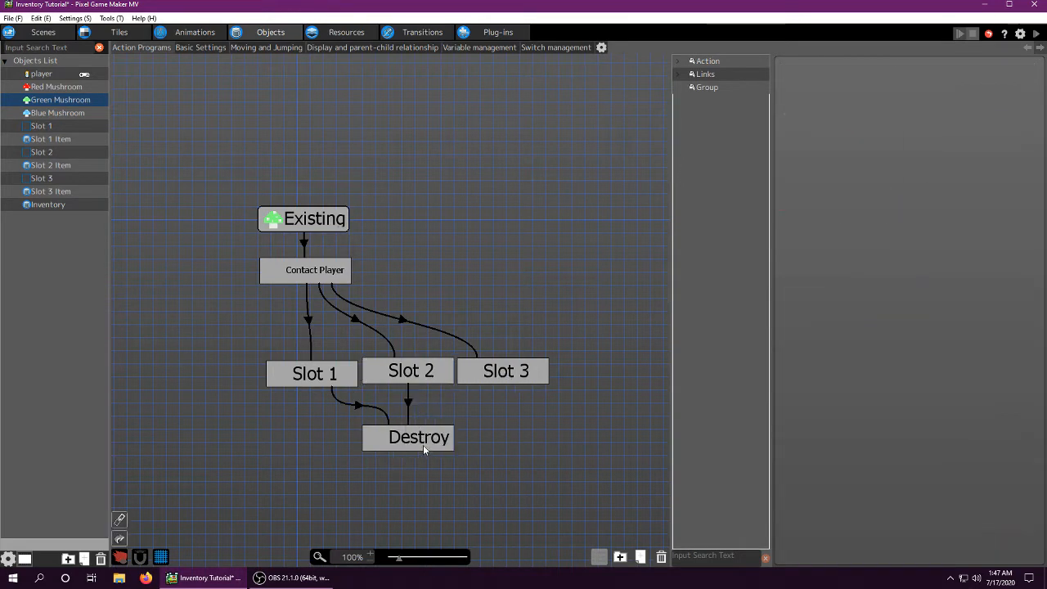
right_click(498, 375)
click(528, 492)
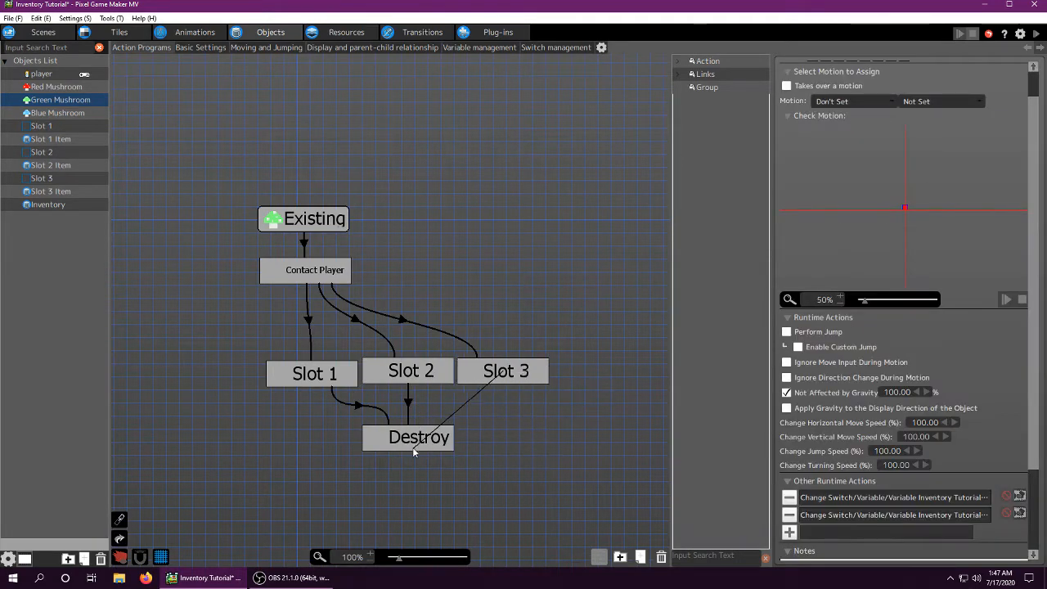
click(413, 446)
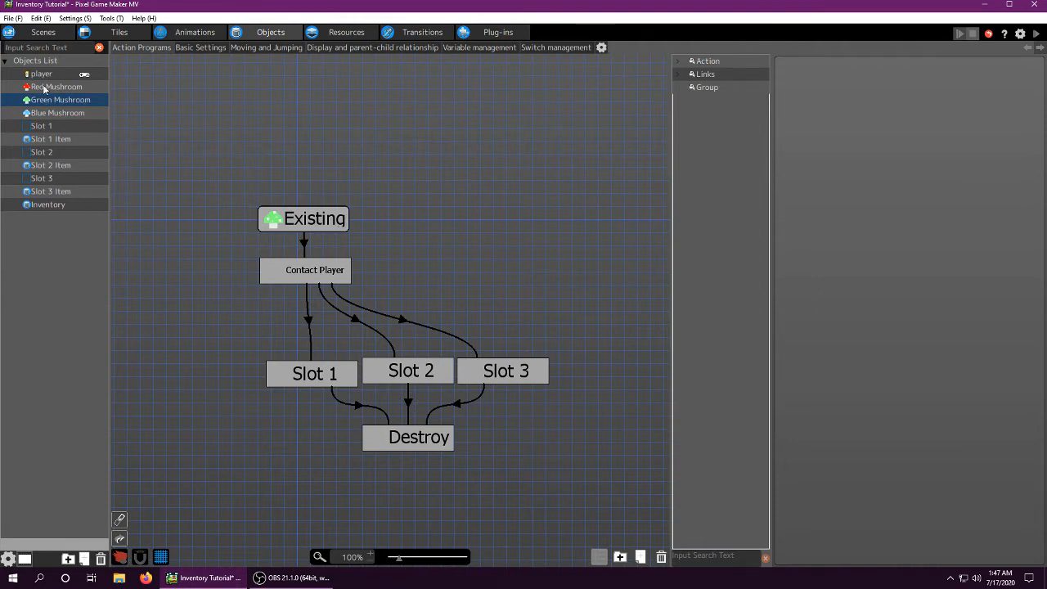
- Review both variable conditions on Green Mushroom's link from Contact Player to Slot 1
click(300, 217)
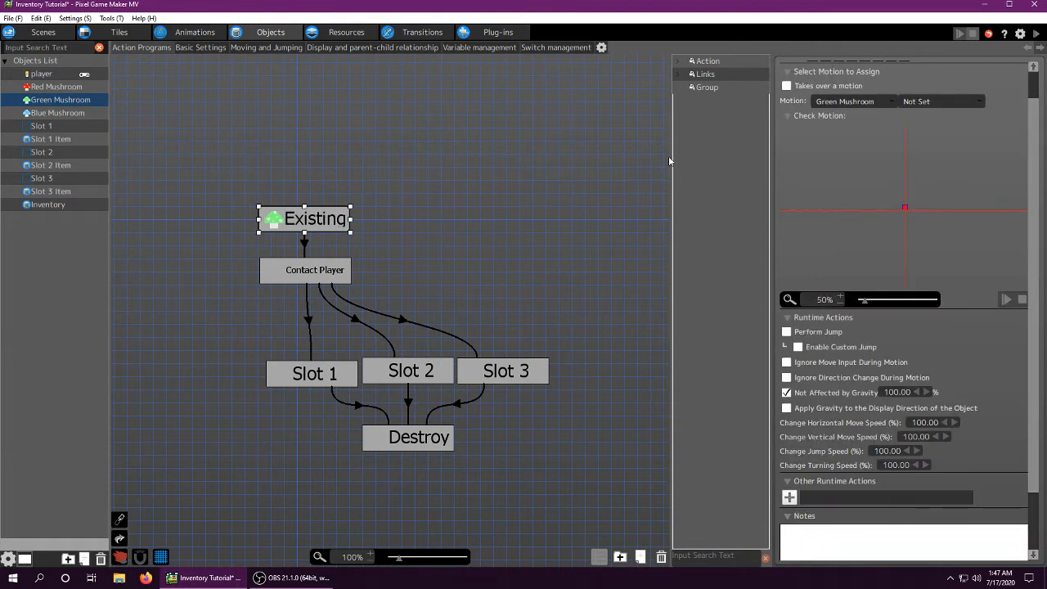
click(311, 344)
double_click(867, 285)
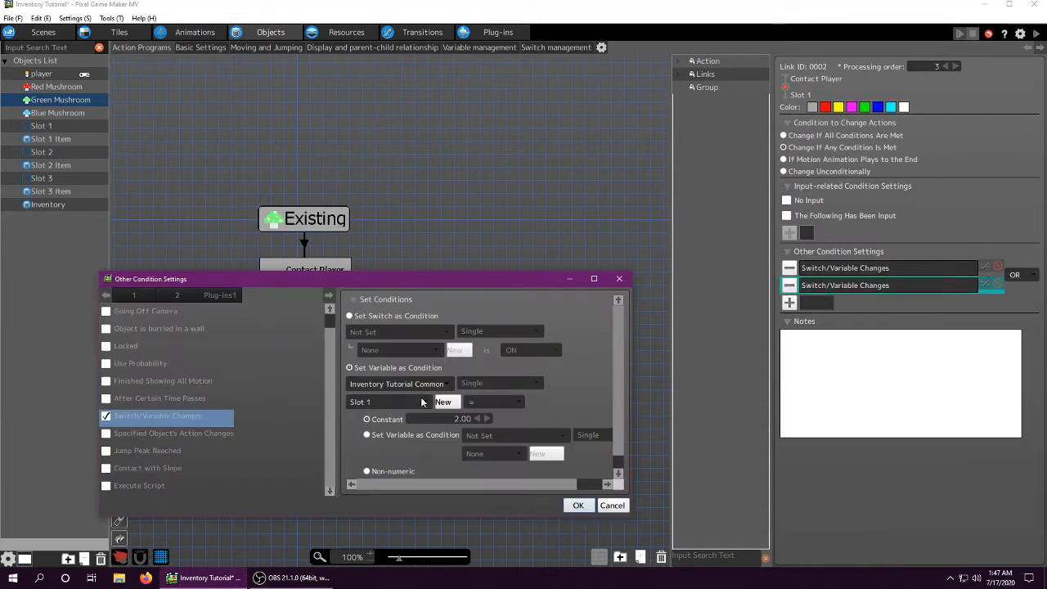
click(612, 506)
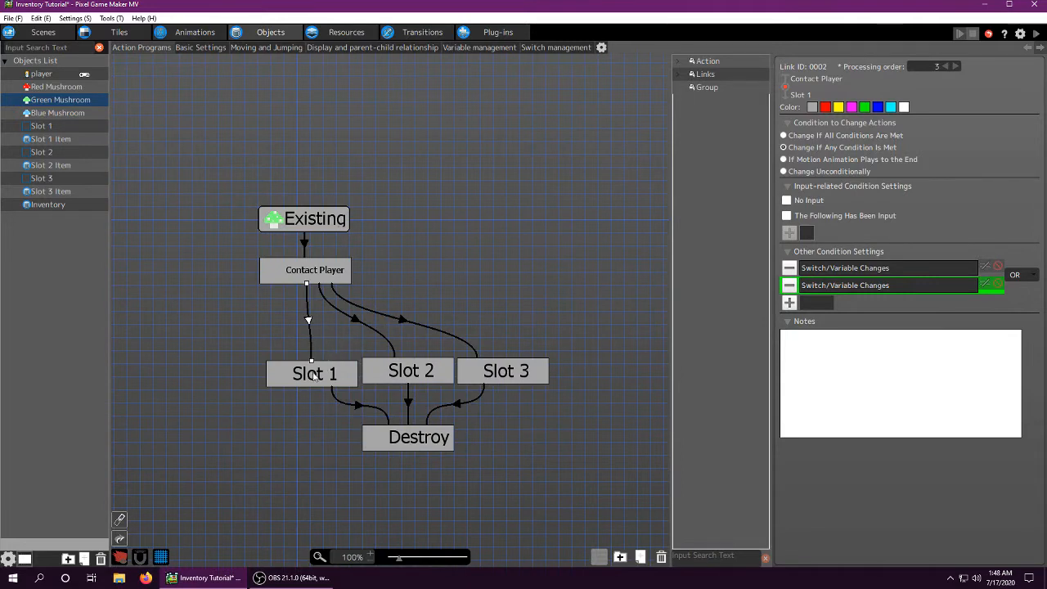
double_click(900, 268)
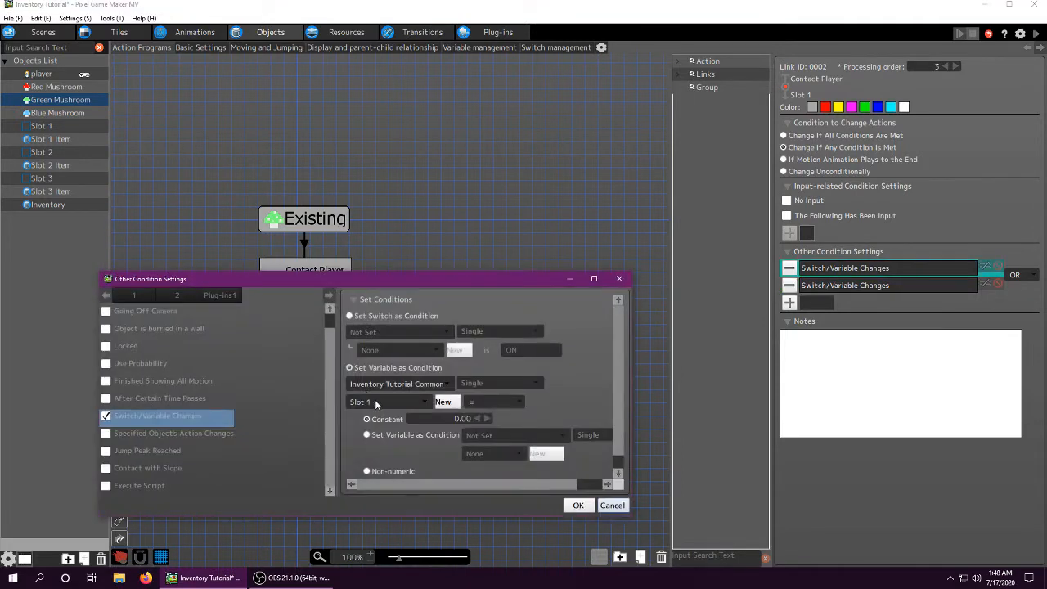
click(612, 504)
double_click(883, 286)
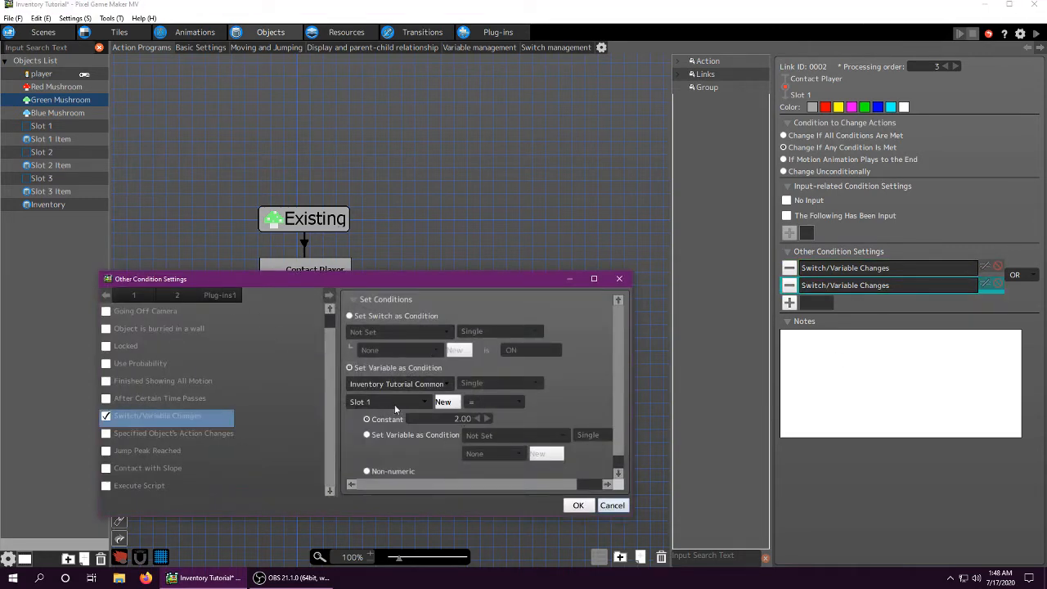
double_click(471, 418)
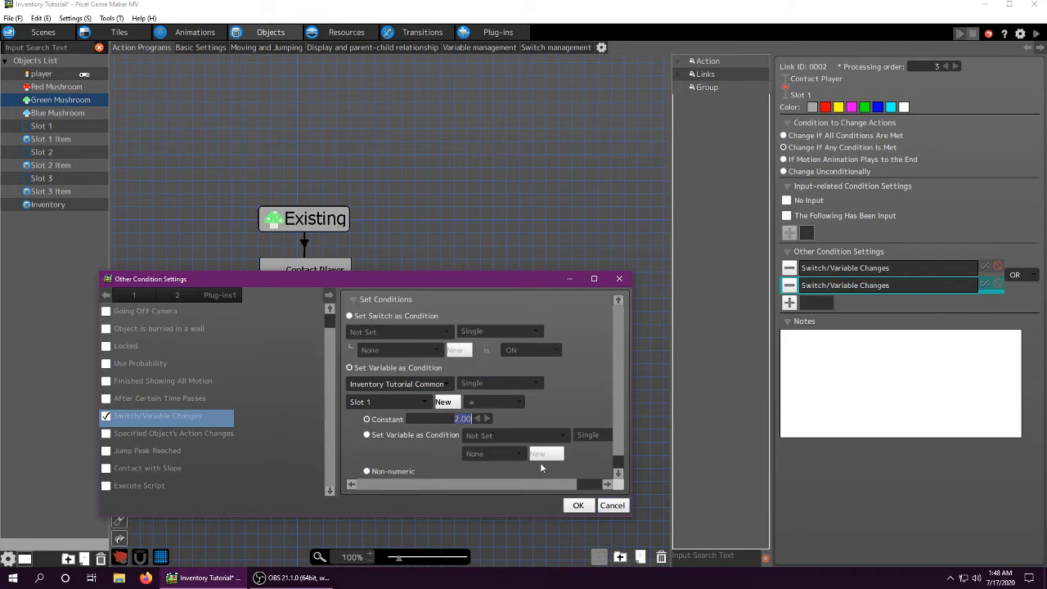
click(578, 504)
- Check the second variable condition on Green Mushroom's link from Contact Player to Slot 2
click(353, 319)
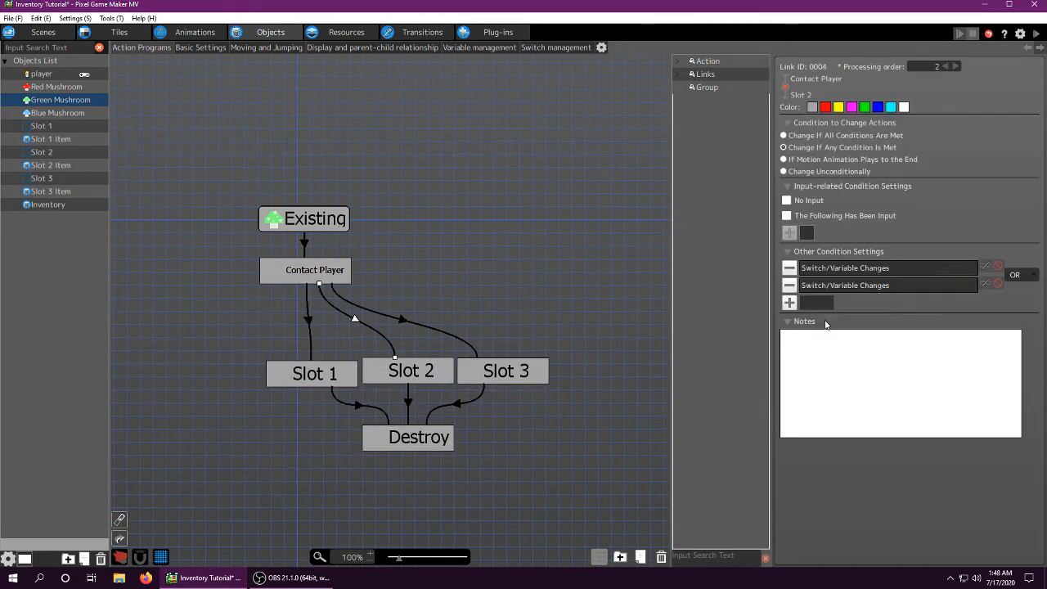
double_click(825, 285)
click(577, 505)
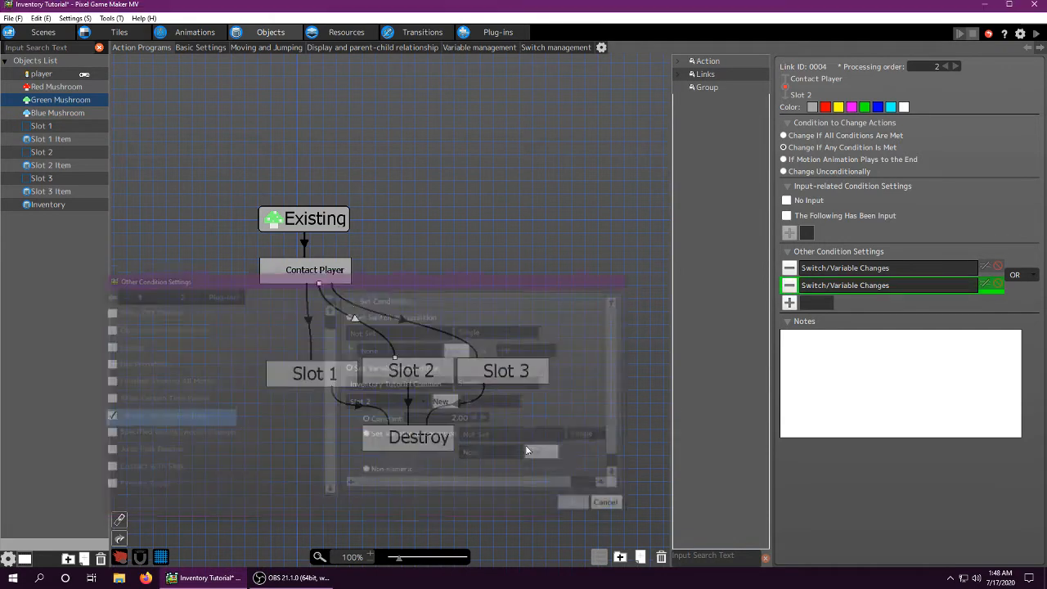
click(408, 322)
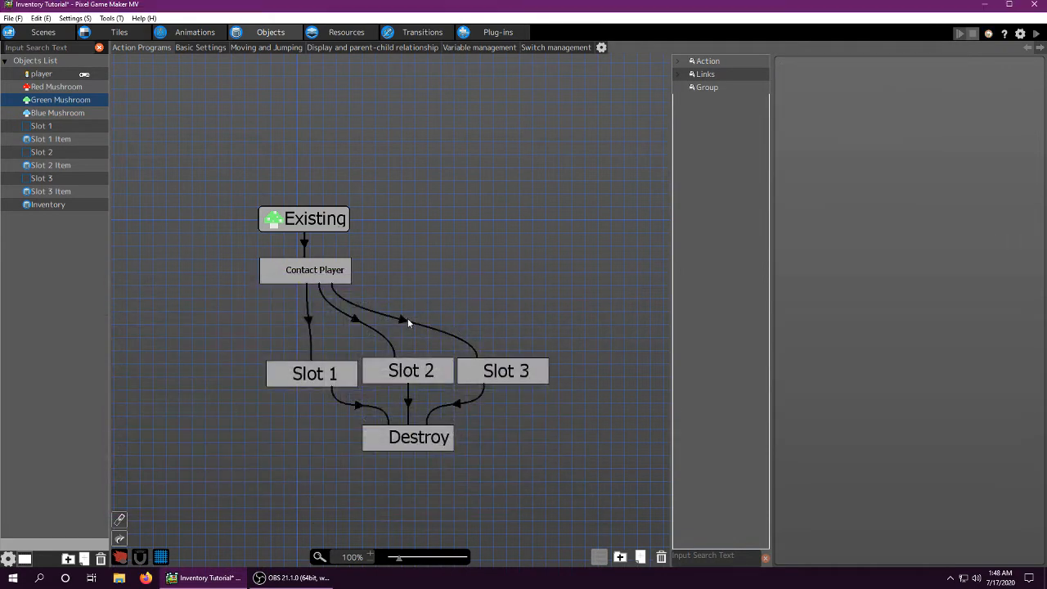
- Review the two variable changes in the runtime actions of Green Mushroom's Slot 1 action
click(328, 364)
scroll(867, 485, down, 2)
double_click(867, 476)
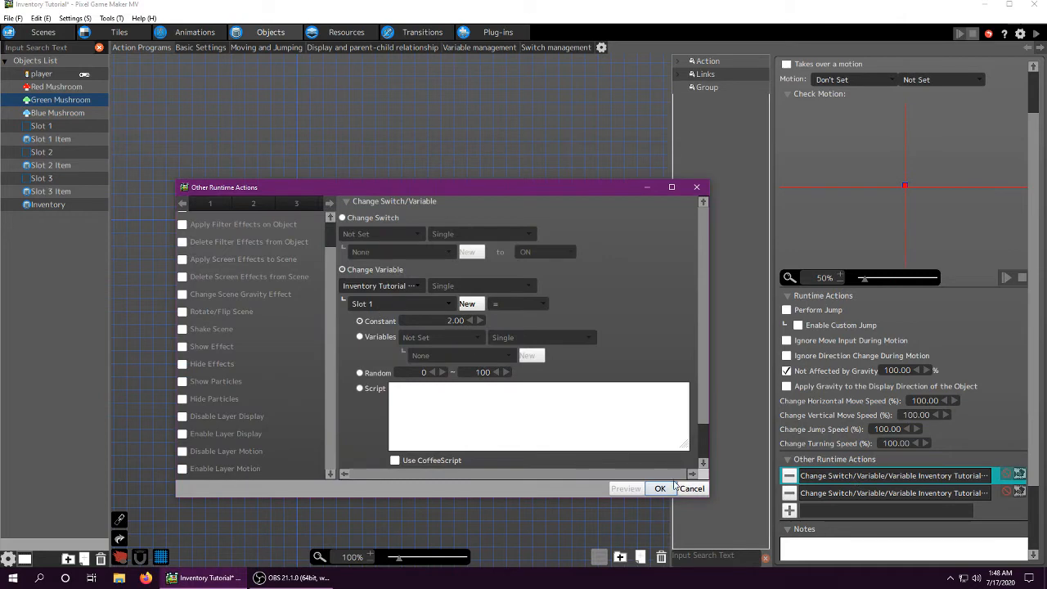
click(675, 486)
double_click(818, 493)
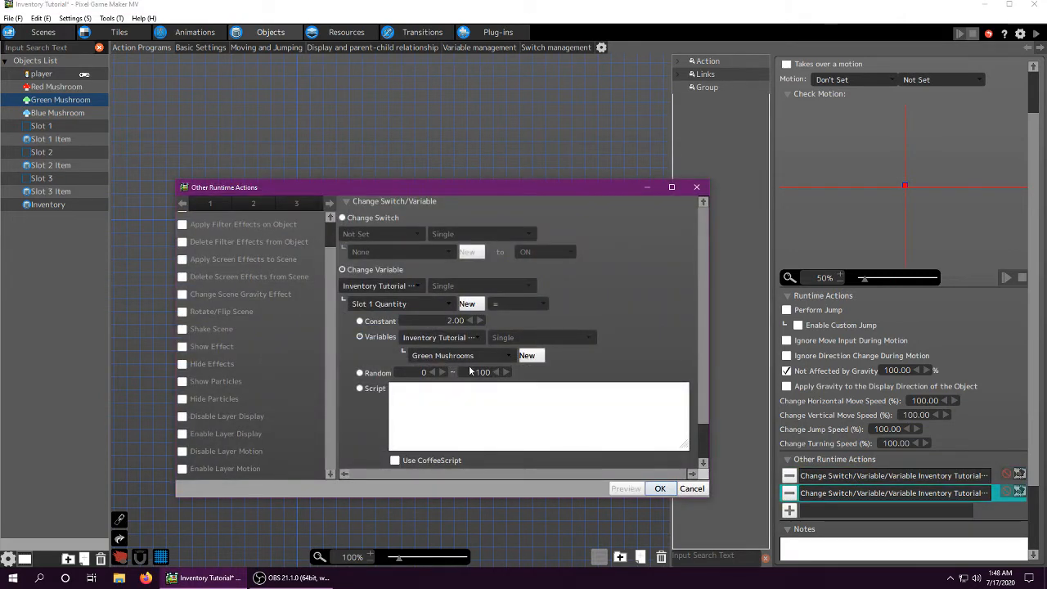
click(660, 488)
- Check the settings of Green Mushroom's Destroy and Existing actions
click(410, 440)
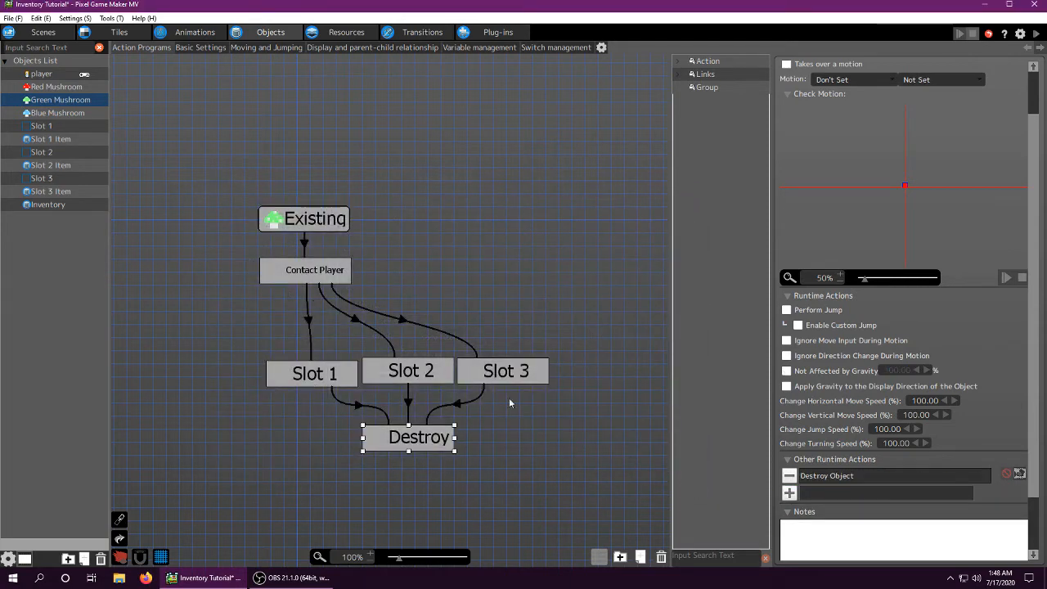
click(304, 278)
click(306, 218)
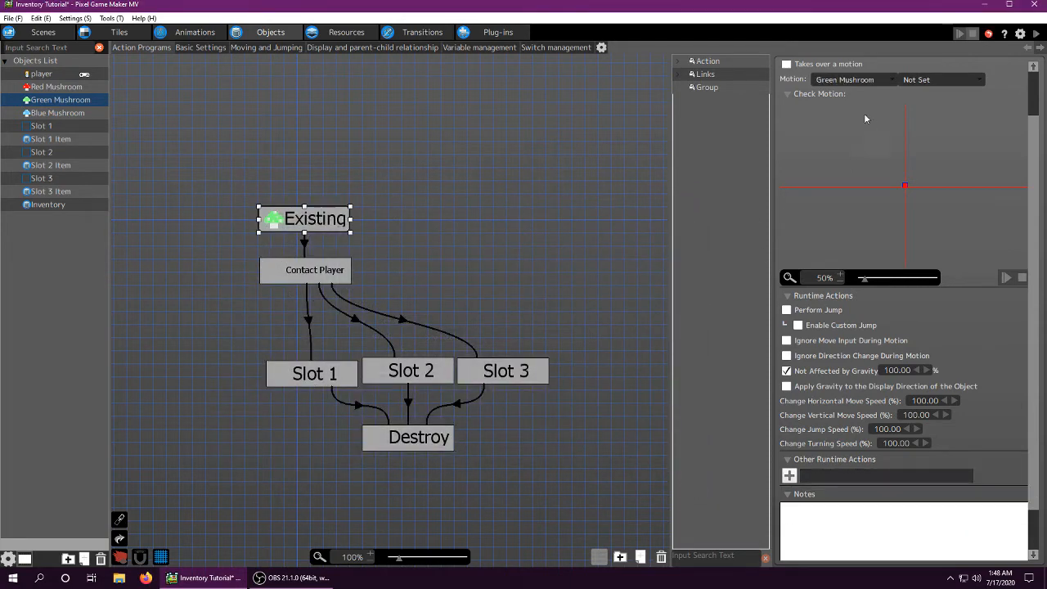
scroll(864, 119, up, 2)
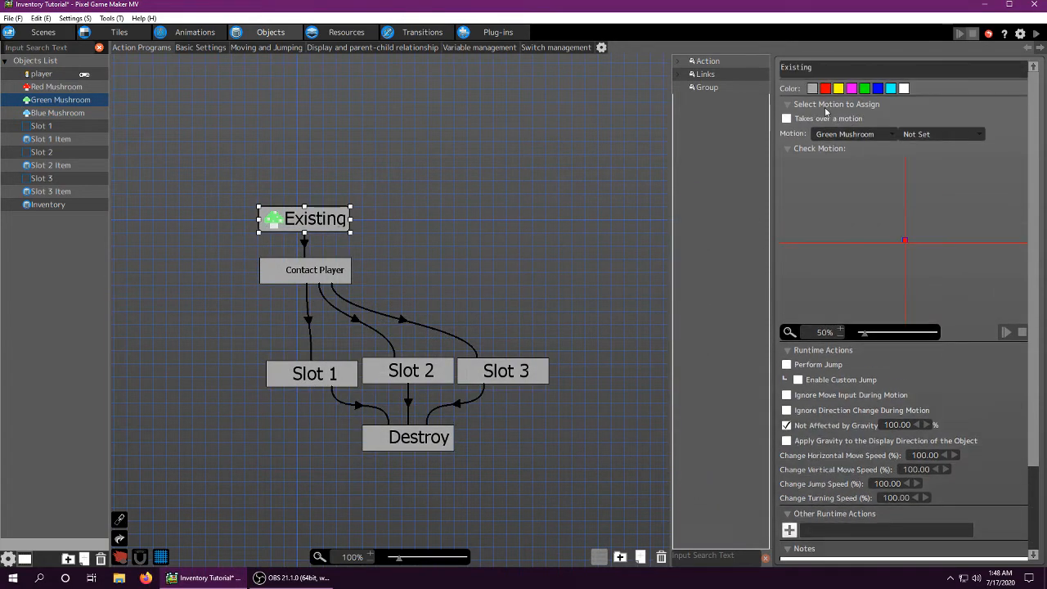
- In Blue Mushroom's action program, link the Slot 1, Slot 2 and Slot 3 actions to Destroy
click(56, 117)
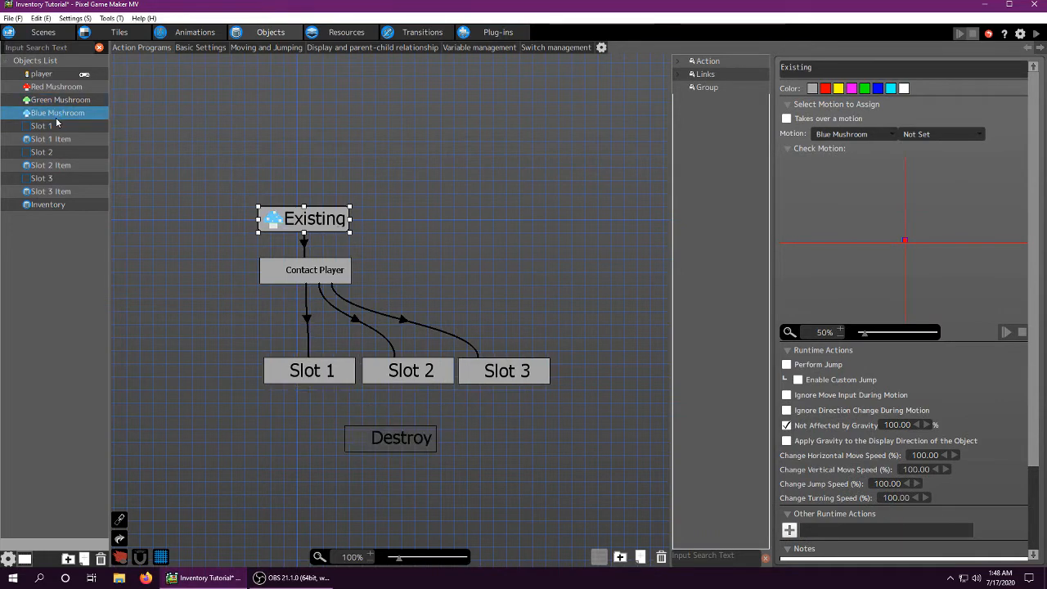
right_click(326, 378)
click(360, 493)
click(384, 442)
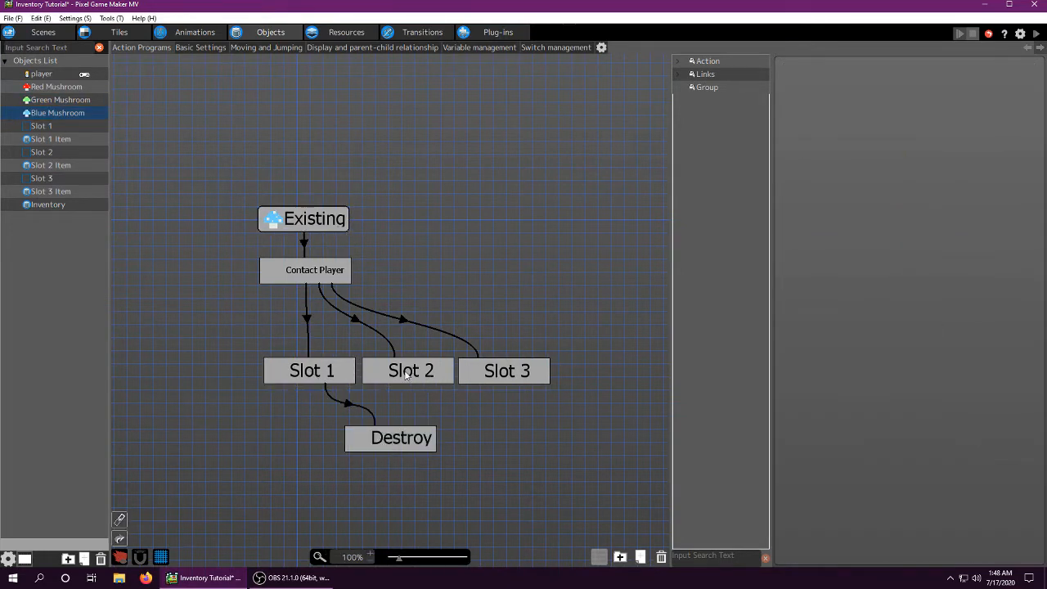
right_click(409, 378)
click(450, 498)
click(402, 442)
right_click(510, 379)
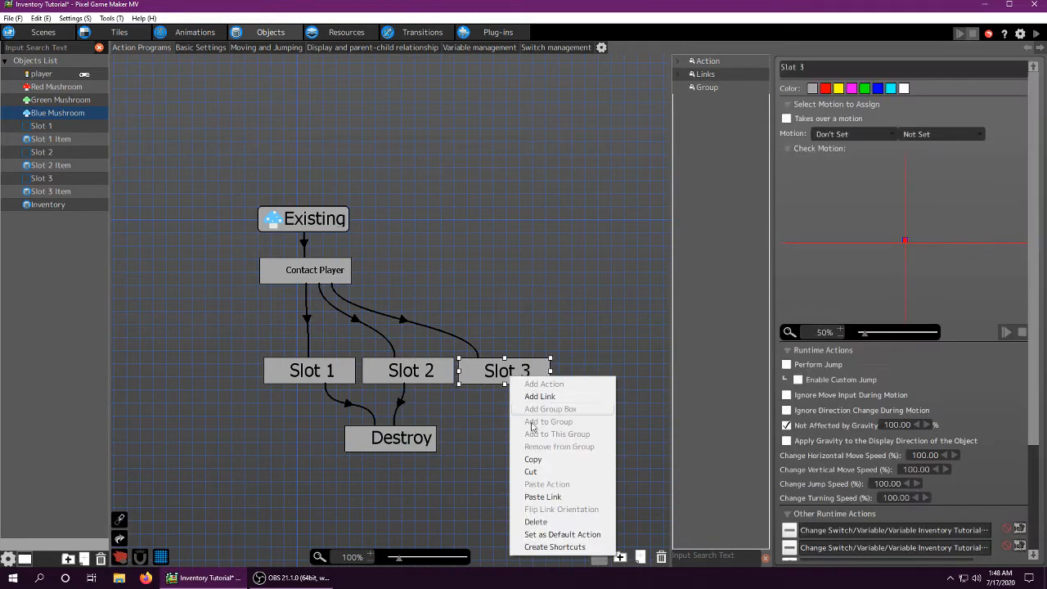
click(544, 496)
click(388, 442)
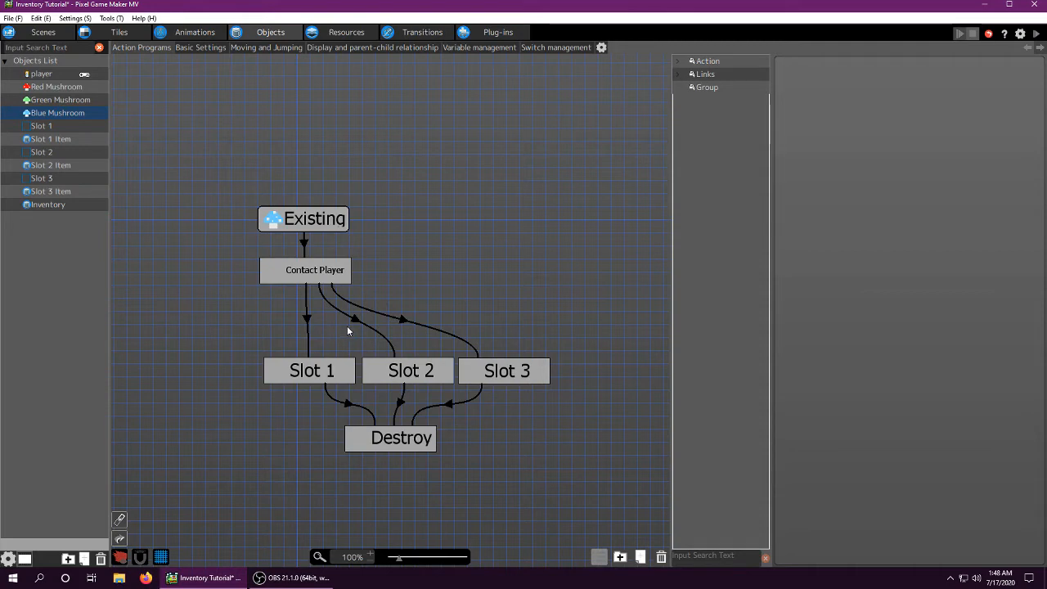
- Review the Slot 1 Quantity variable change in Blue Mushroom's Slot 1 action, and look at its Slot 3 action
click(313, 370)
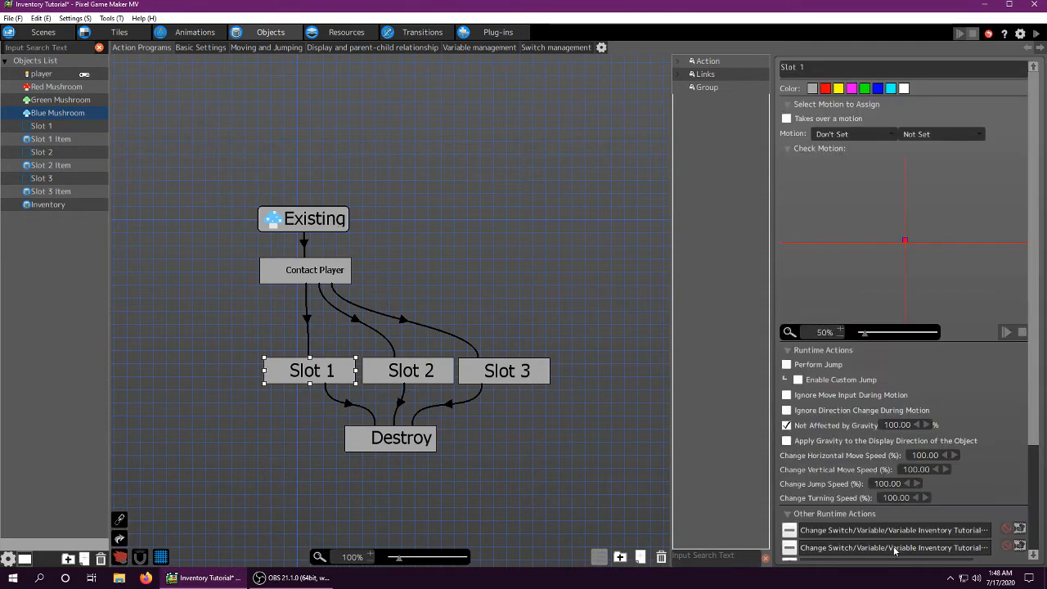
double_click(893, 547)
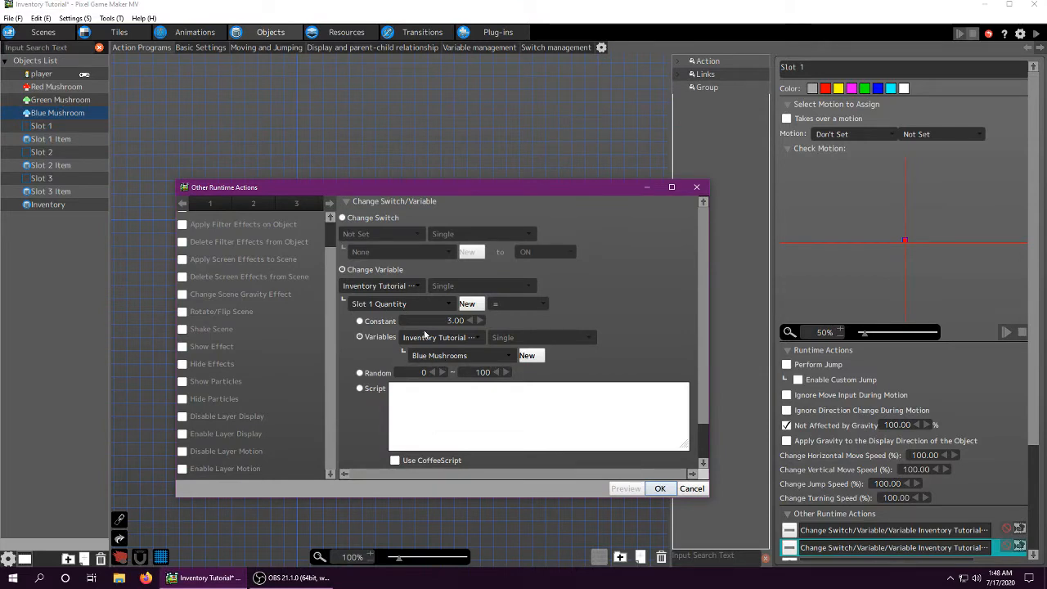
click(660, 489)
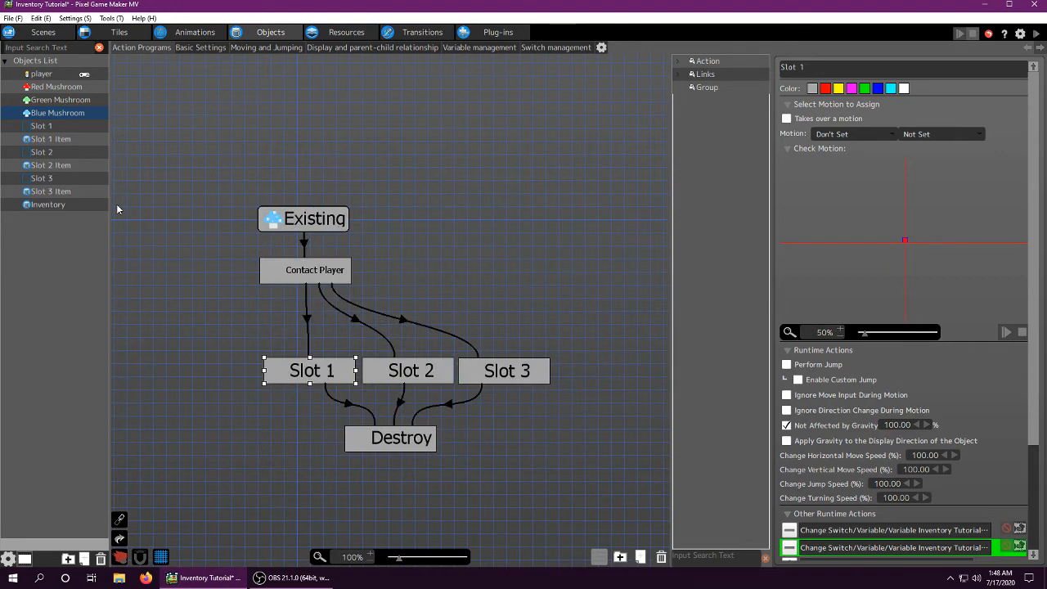
click(503, 372)
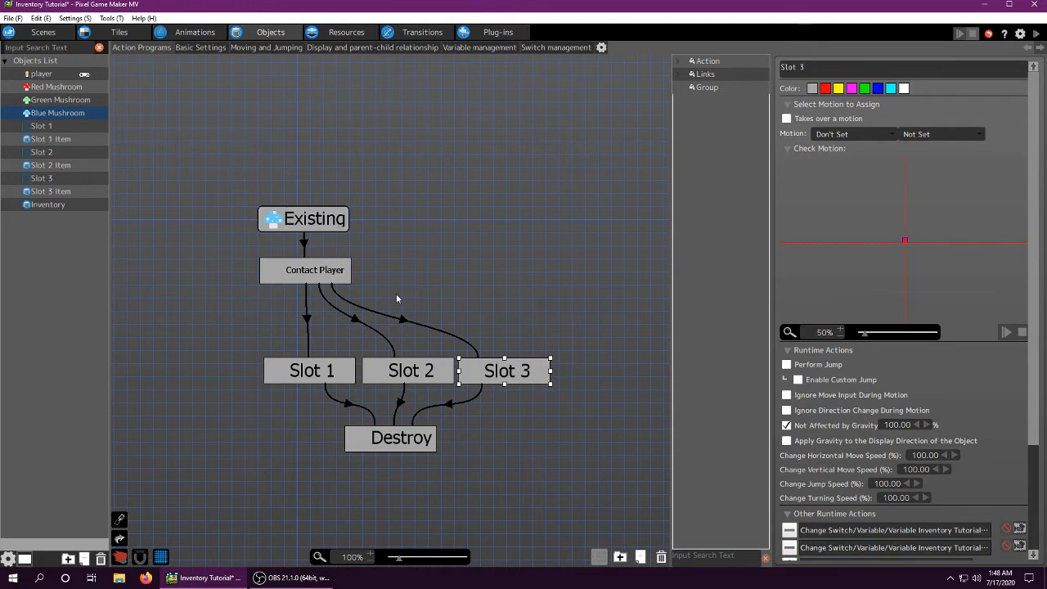
- Compare the action programs of the Red, Green and Blue Mushrooms
click(57, 86)
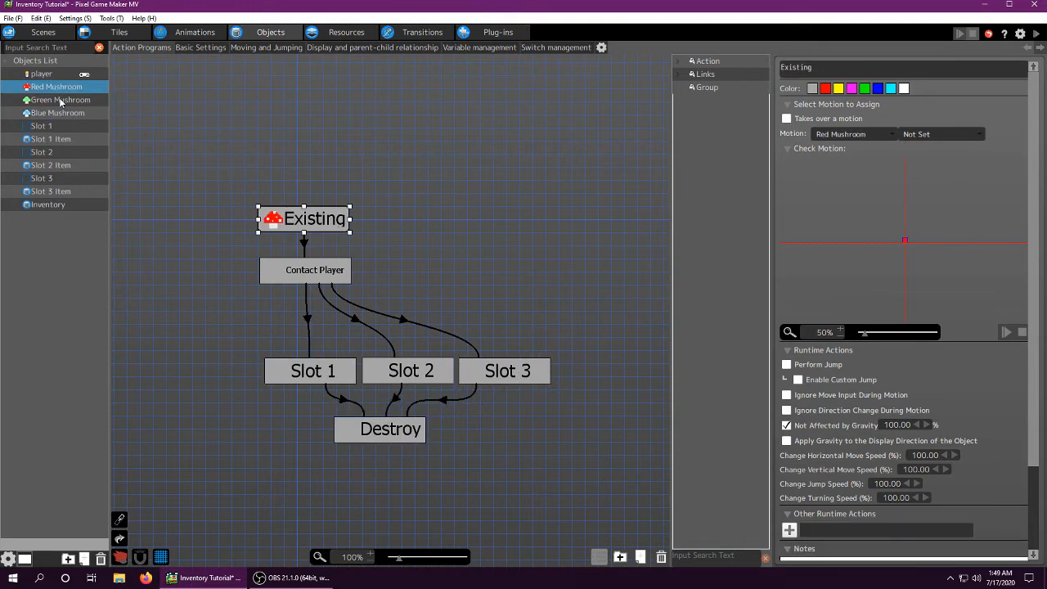
click(60, 99)
click(60, 112)
click(60, 99)
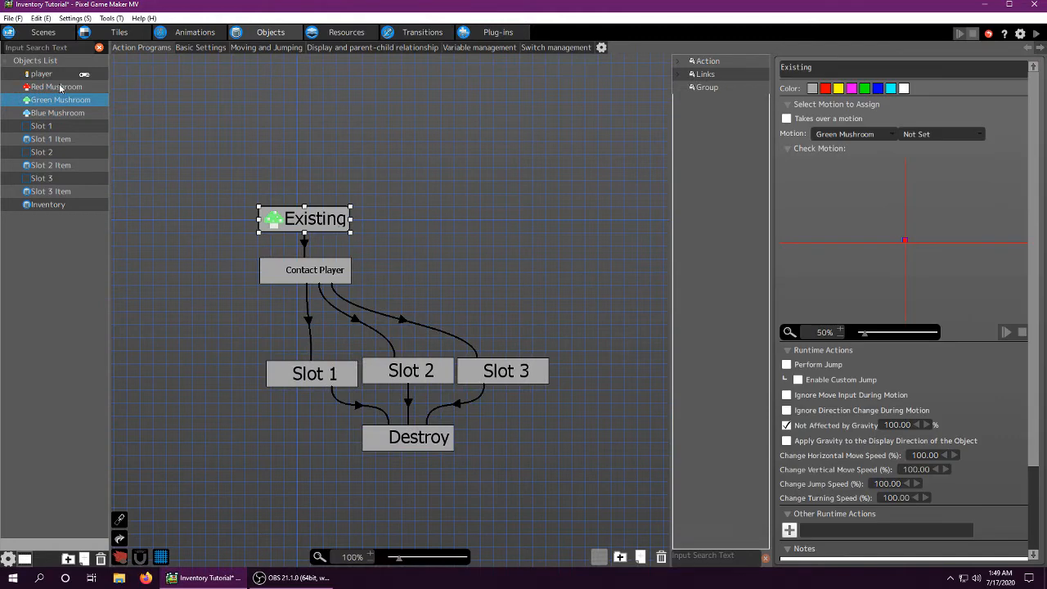
click(52, 86)
click(55, 102)
click(56, 115)
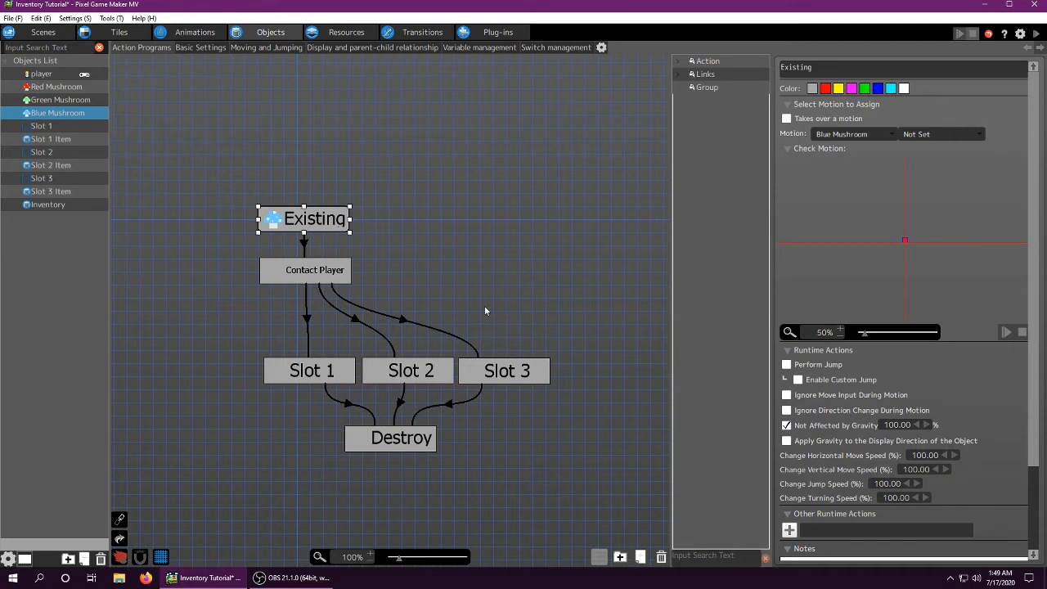
- Look over Blue Mushroom's three slot actions and recheck the other mushrooms' action programs
click(405, 378)
click(349, 369)
click(421, 378)
click(494, 377)
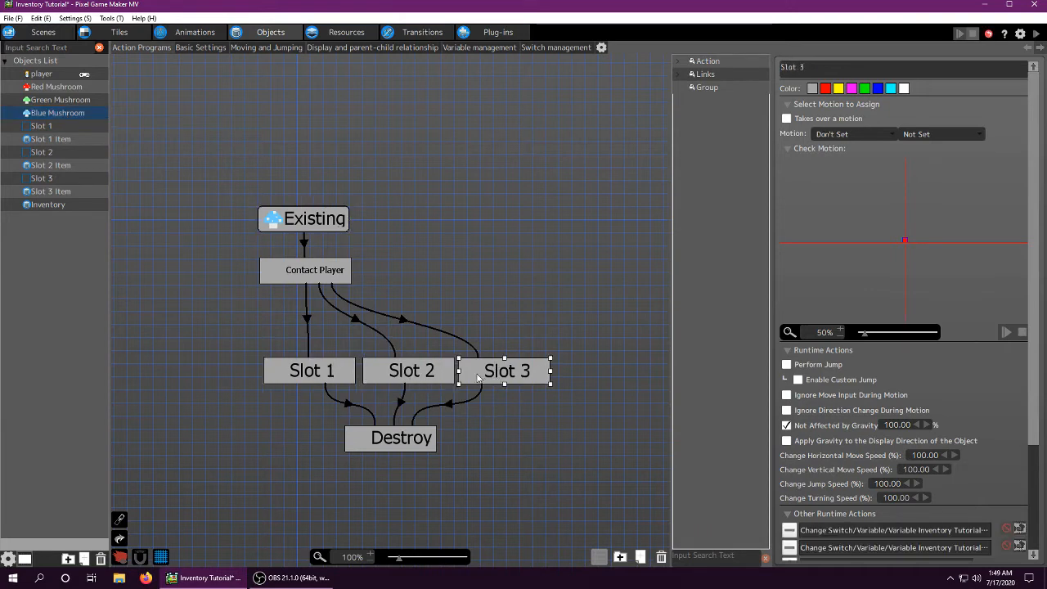
click(319, 372)
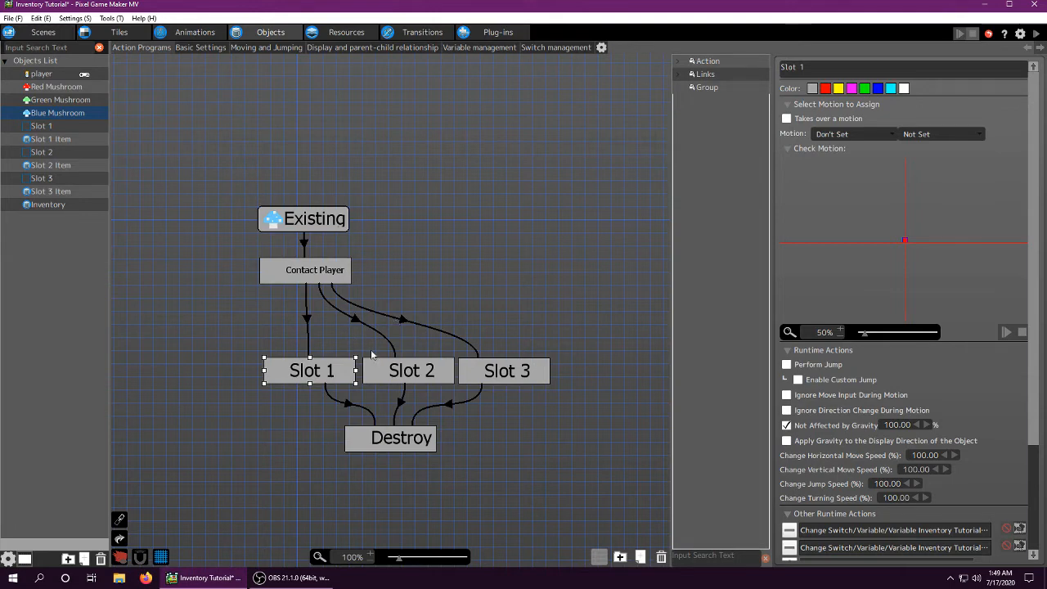
click(60, 100)
click(56, 86)
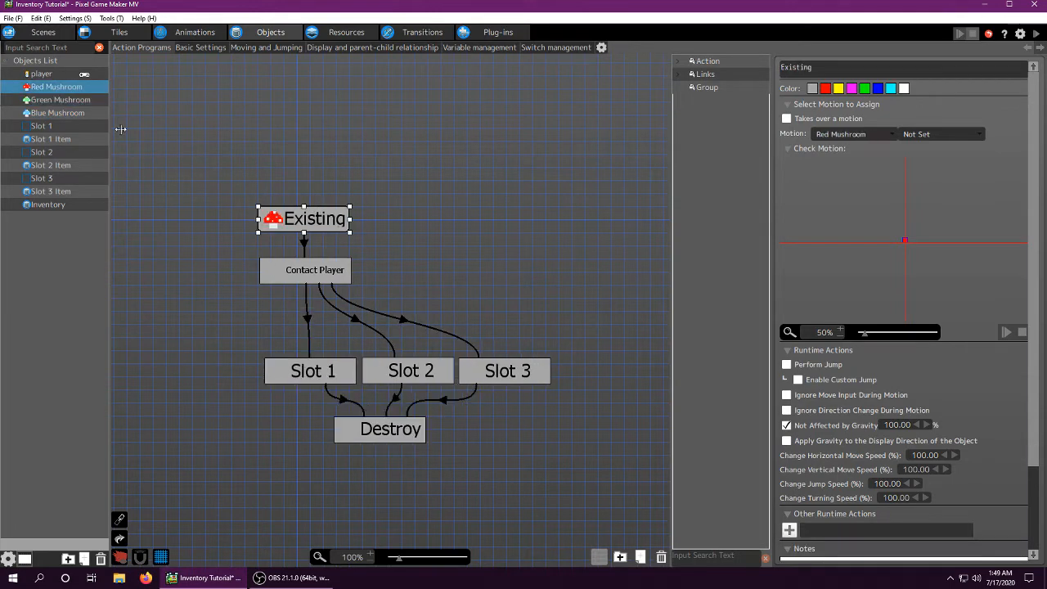
click(53, 100)
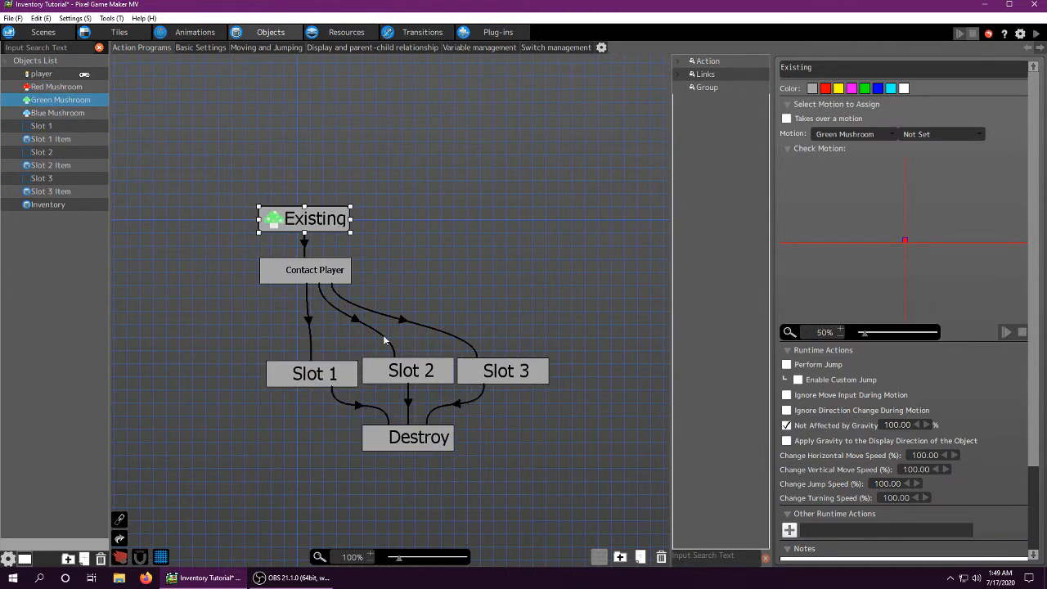
click(51, 113)
- In the Slot 1 object's action program, shift Actions001 up and to the left of its place above Waiting, and rename it Start
click(41, 125)
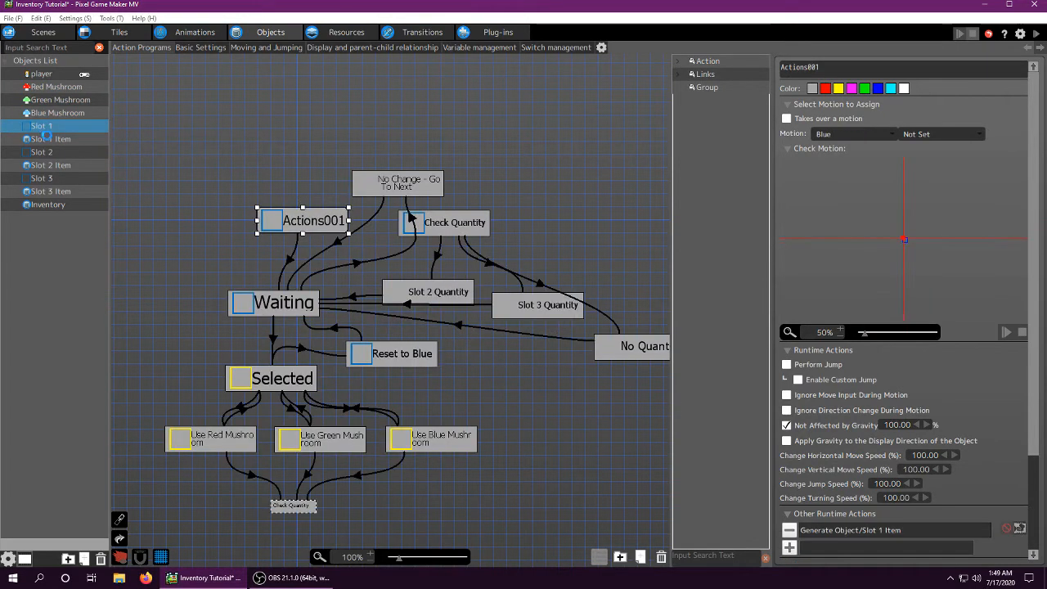
scroll(286, 143, down, 3)
middle_drag(223, 91, 243, 85)
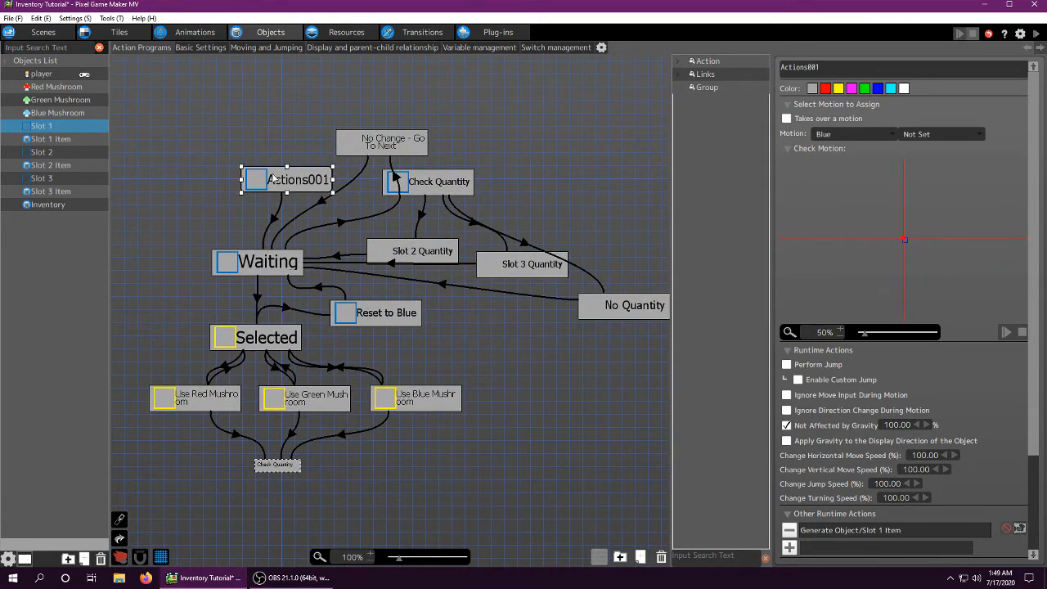
drag(274, 177, 238, 167)
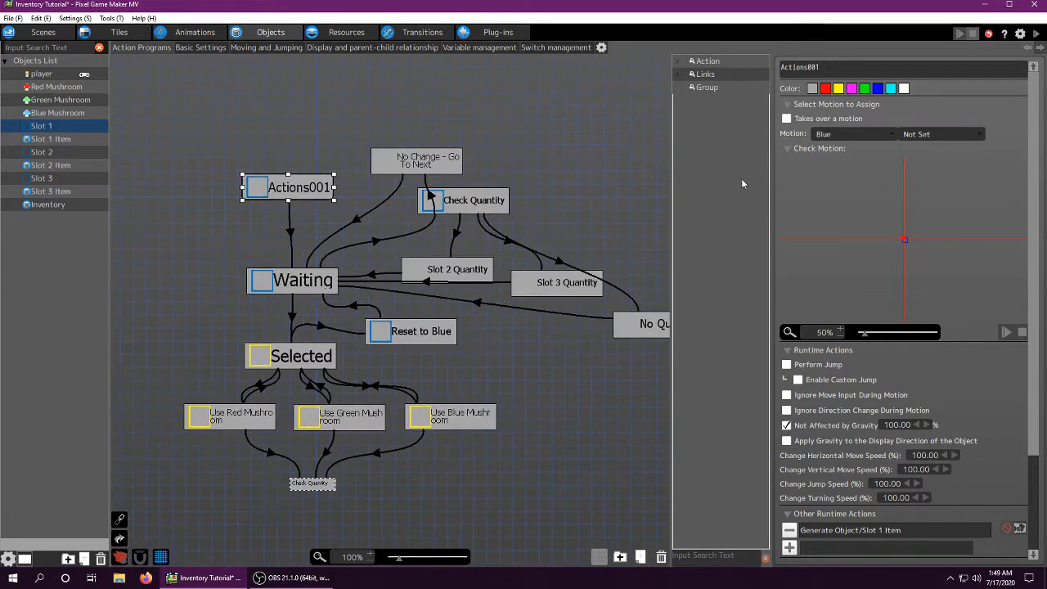
drag(829, 69, 607, 54)
text(Started)
key(BackSpace)
key(BackSpace)
key(Return)
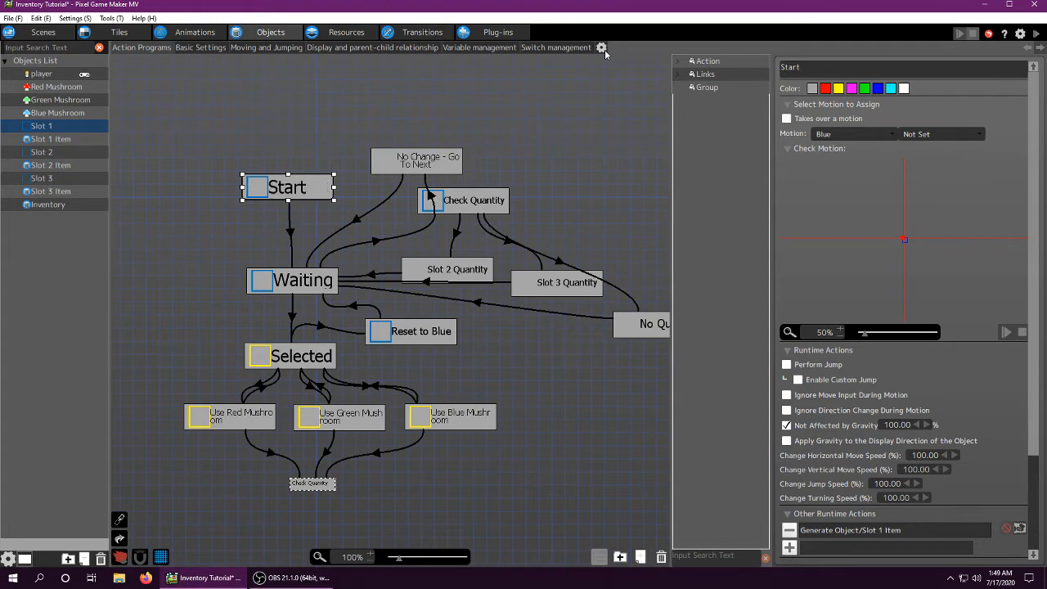
- In the Slot 2 object's action program, rename the initial Slot 2 action to Start
click(31, 155)
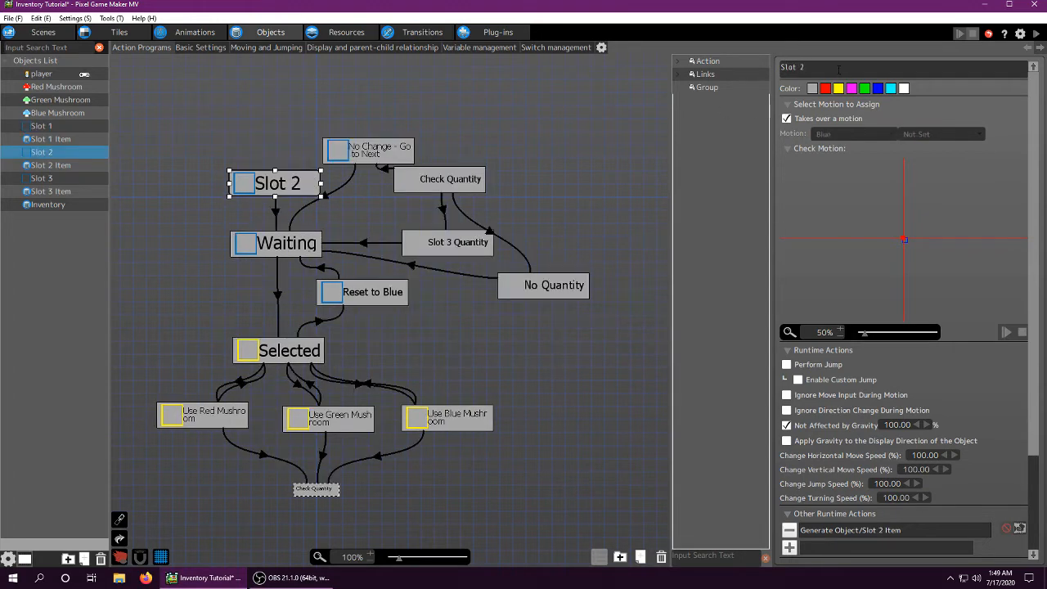
drag(813, 69, 605, 64)
text(Start)
click(486, 124)
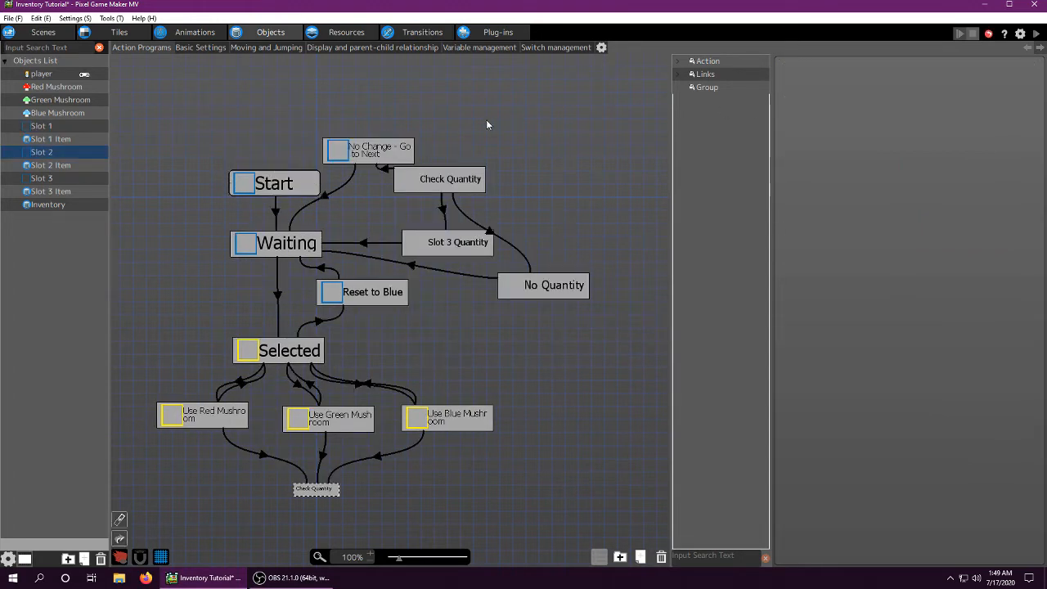
- In the Slot 3 object's action program, rename the initial Slot 3 action to Start
click(65, 178)
drag(811, 69, 559, 66)
text(Start)
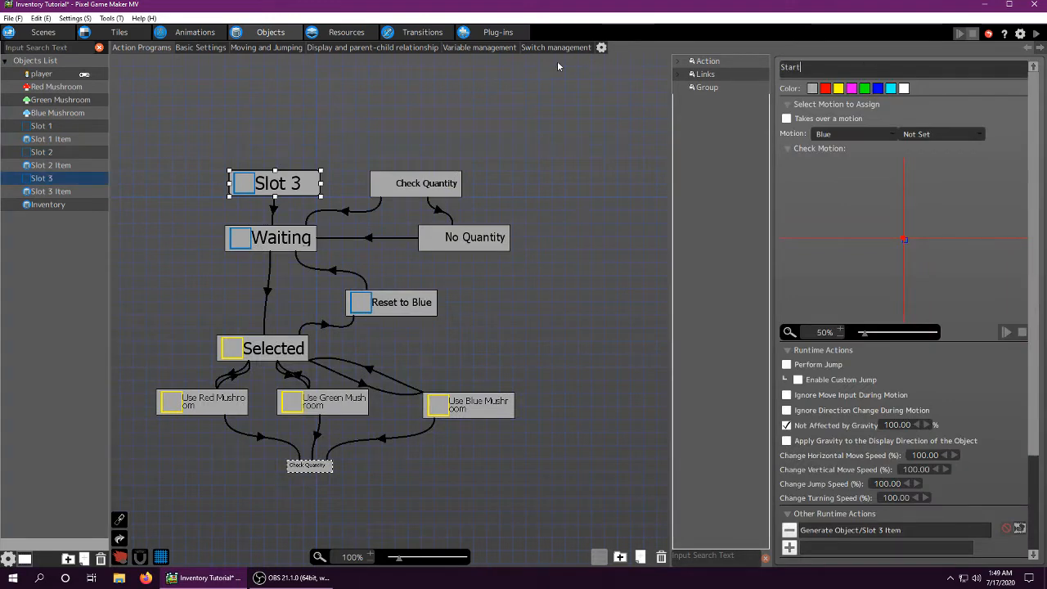
key(Return)
- In the Slot 1 object's action program, shift the Start action slightly up and to the left
click(49, 128)
middle_drag(240, 144, 320, 156)
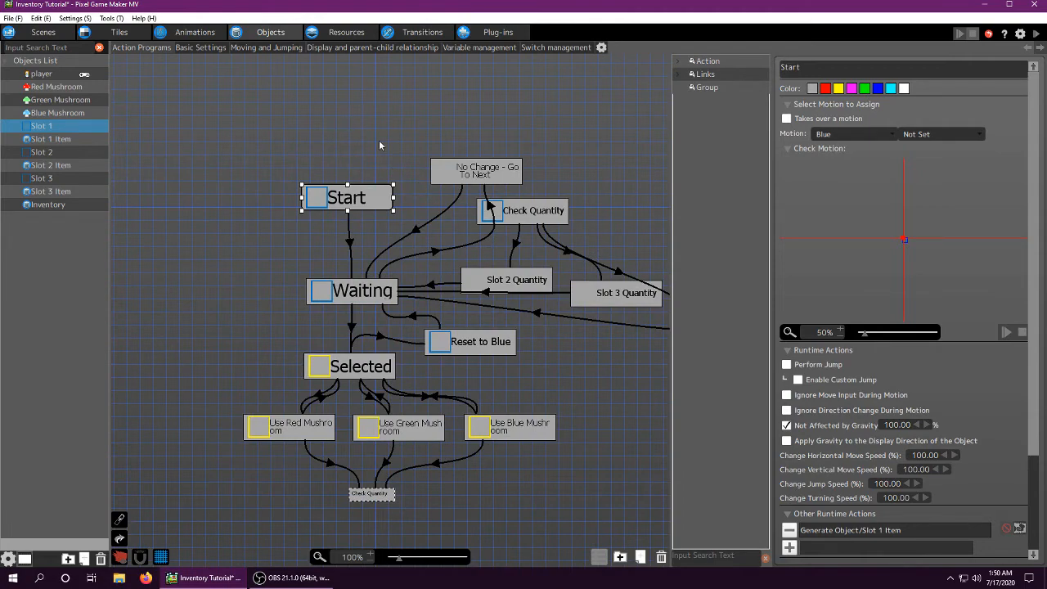
middle_drag(489, 108, 421, 108)
middle_drag(465, 262, 453, 231)
drag(286, 167, 276, 148)
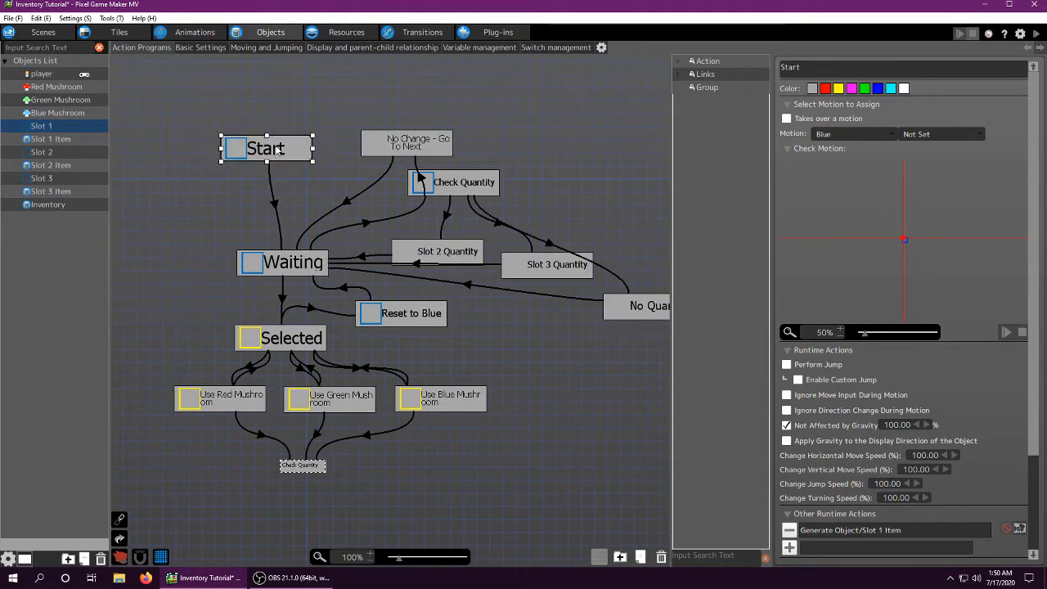
- Compare the action programs of the Slot 1, Slot 2 and Slot 3 objects
click(39, 153)
click(41, 178)
click(55, 128)
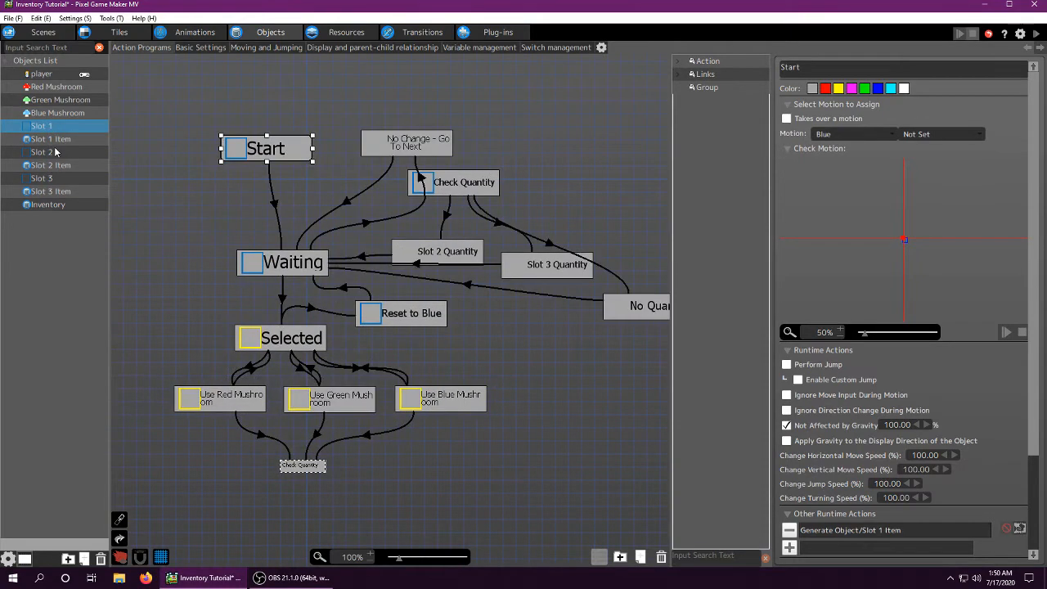
click(58, 153)
click(52, 180)
- In the Slot 1 object's action program, nudge the Slot 2 Quantity and Slot 3 Quantity actions slightly to the left
click(57, 131)
drag(442, 253, 432, 250)
mouse_move(543, 273)
mouse_down()
mouse_move(541, 283)
mouse_move(533, 275)
mouse_up()
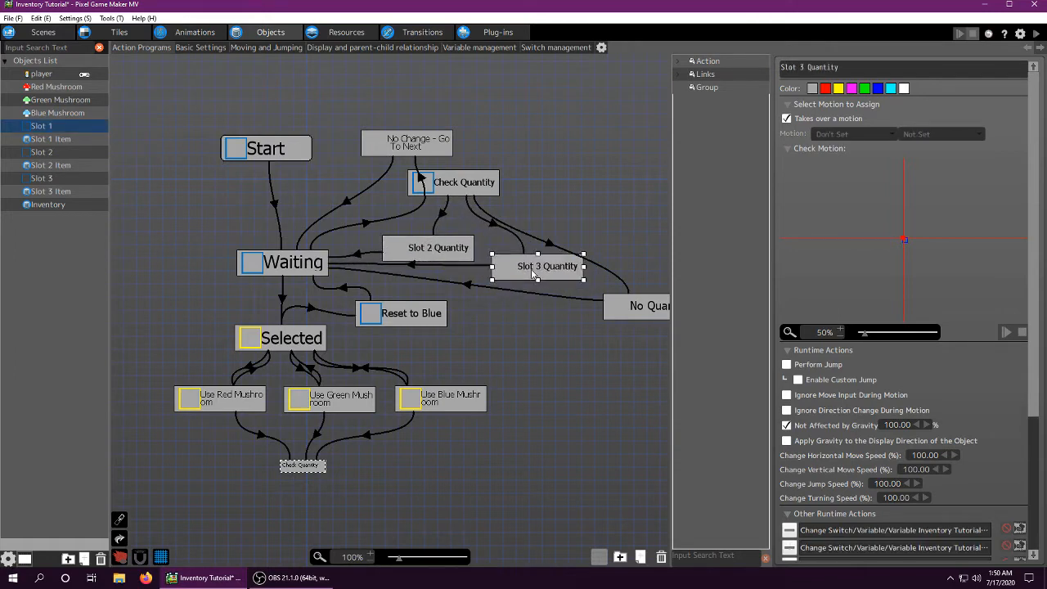
- Examine the runtime actions of Slot 2 Quantity, down to its Execute Object Action entry
click(459, 252)
scroll(884, 548, down, 3)
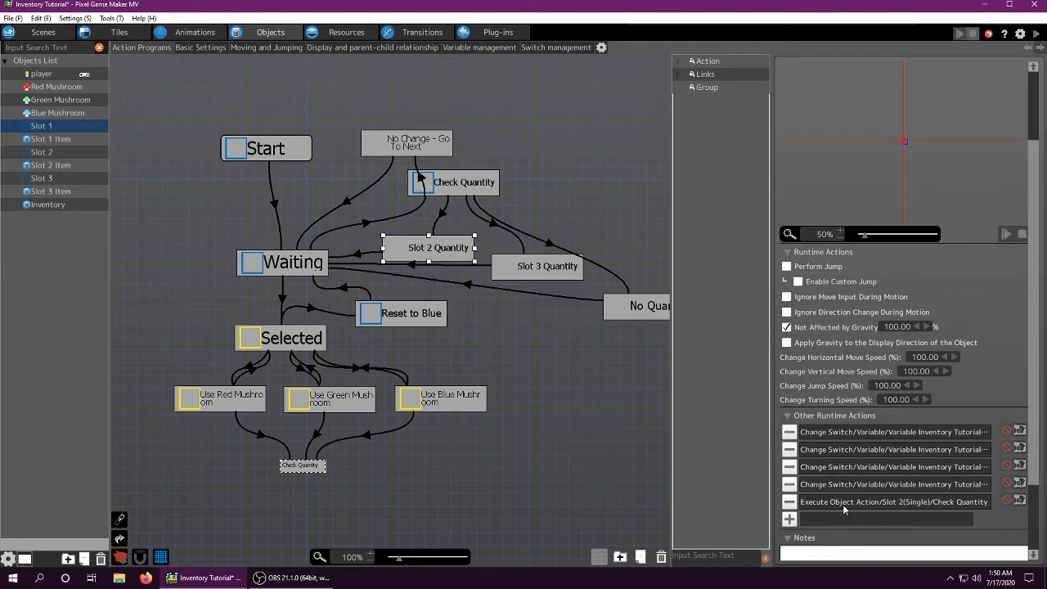
click(923, 502)
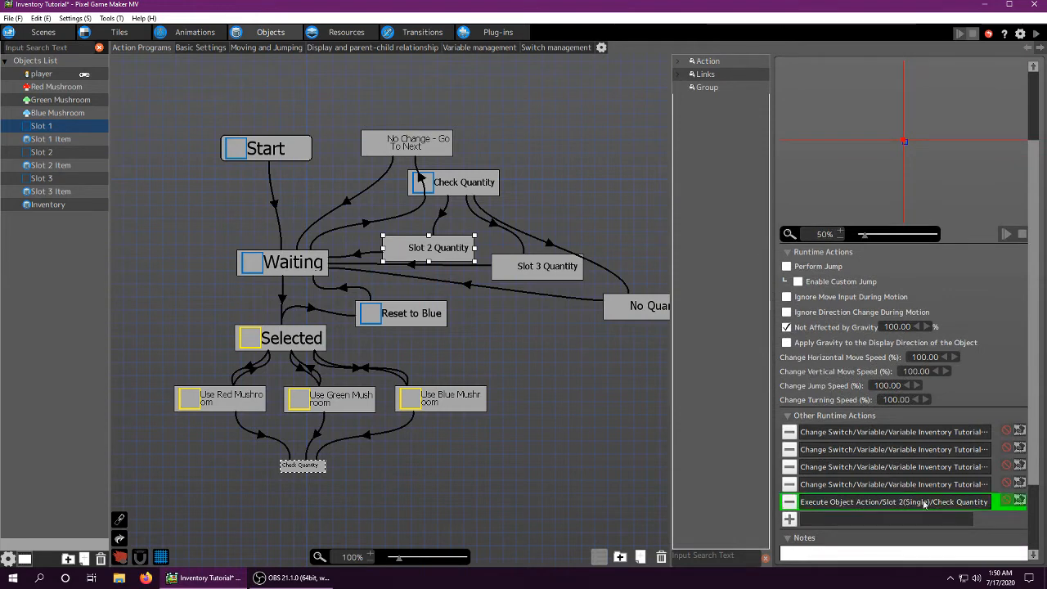
- Delete the Slot 3 Quantity action from Slot 1's program and move No Quantity left into the freed space
click(536, 273)
mouse_move(535, 274)
mouse_down()
mouse_move(536, 283)
mouse_move(530, 277)
mouse_up()
key(Delete)
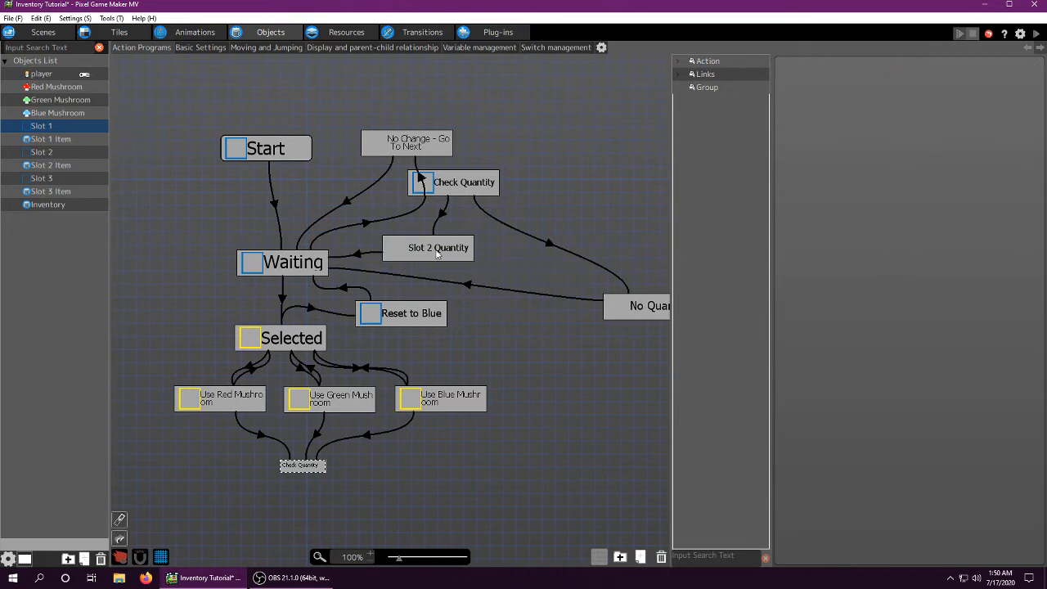
drag(638, 316, 546, 288)
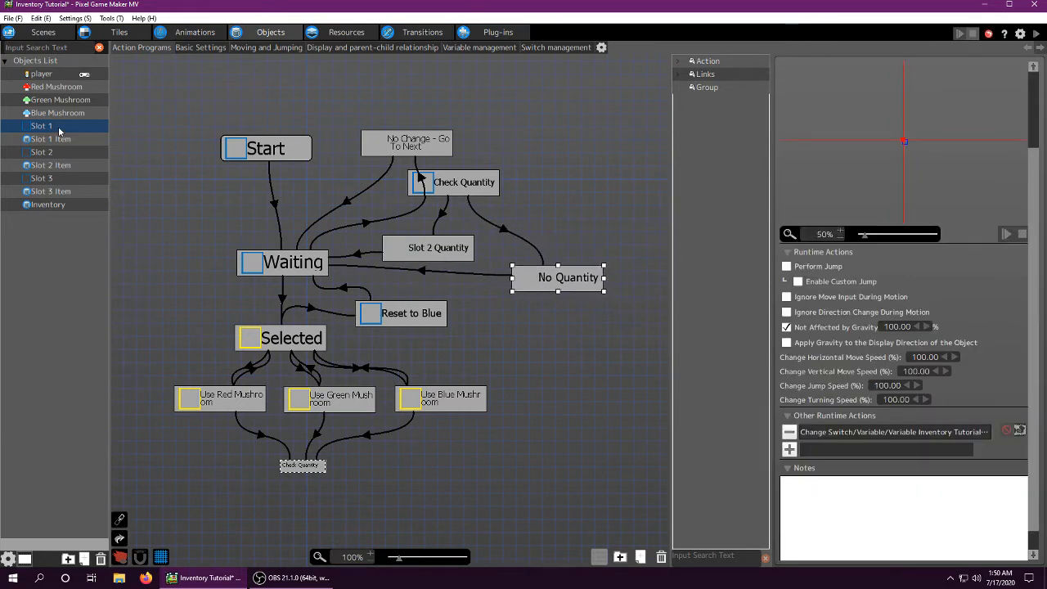
- Trace how Check Quantity passes on to the next slot's quantity action in the Slot 1 and Slot 2 objects
click(55, 157)
click(53, 179)
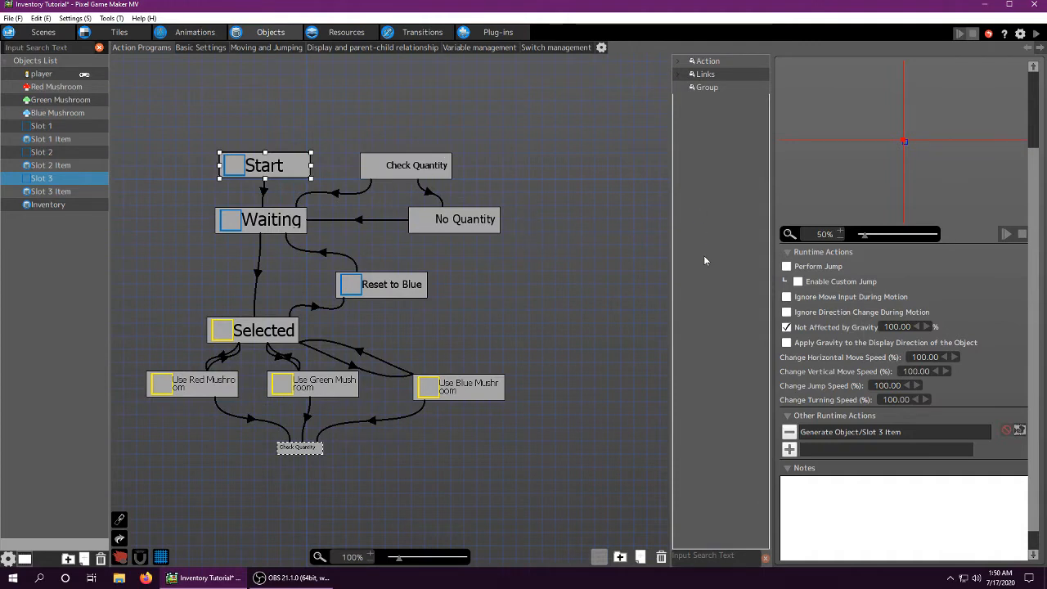
click(51, 126)
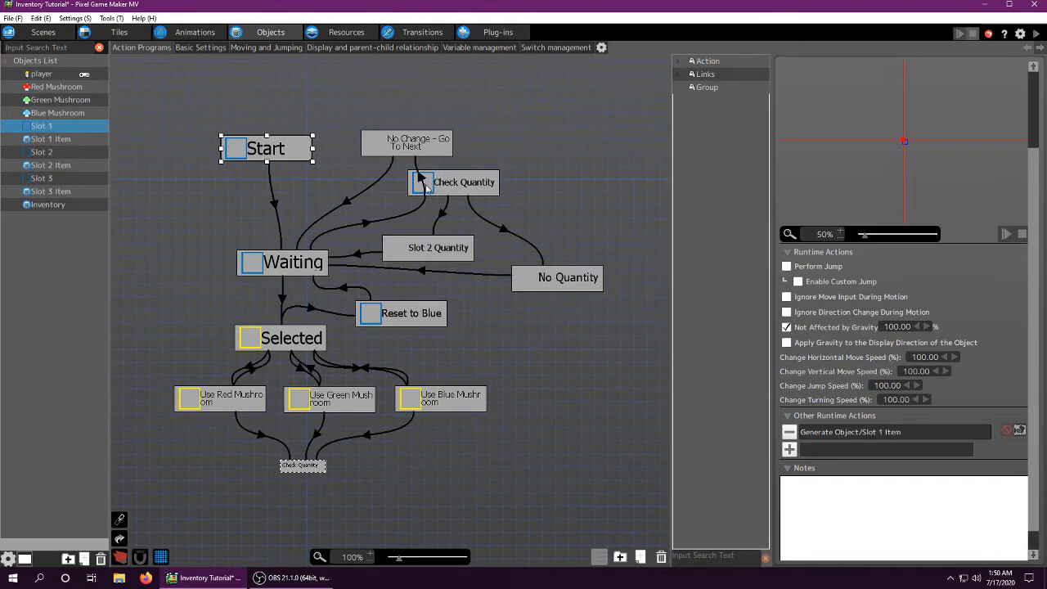
click(467, 186)
click(433, 251)
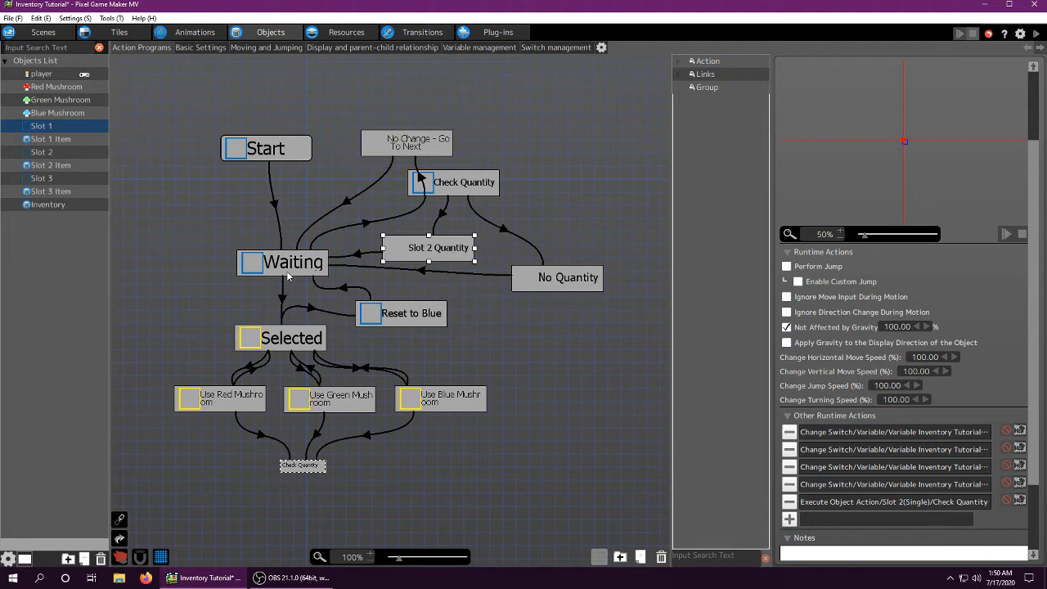
click(49, 154)
click(404, 162)
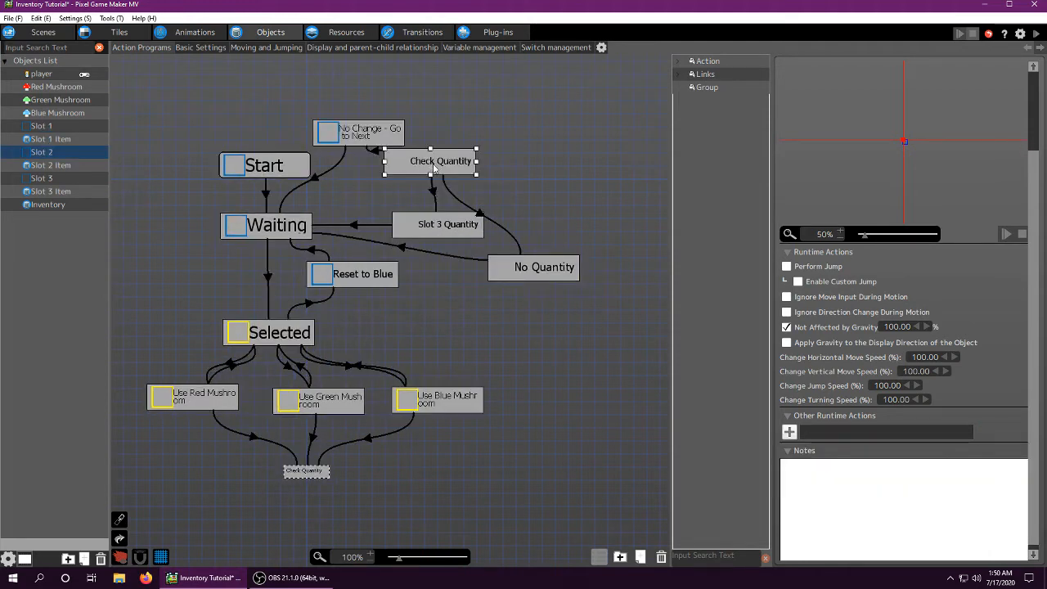
click(440, 230)
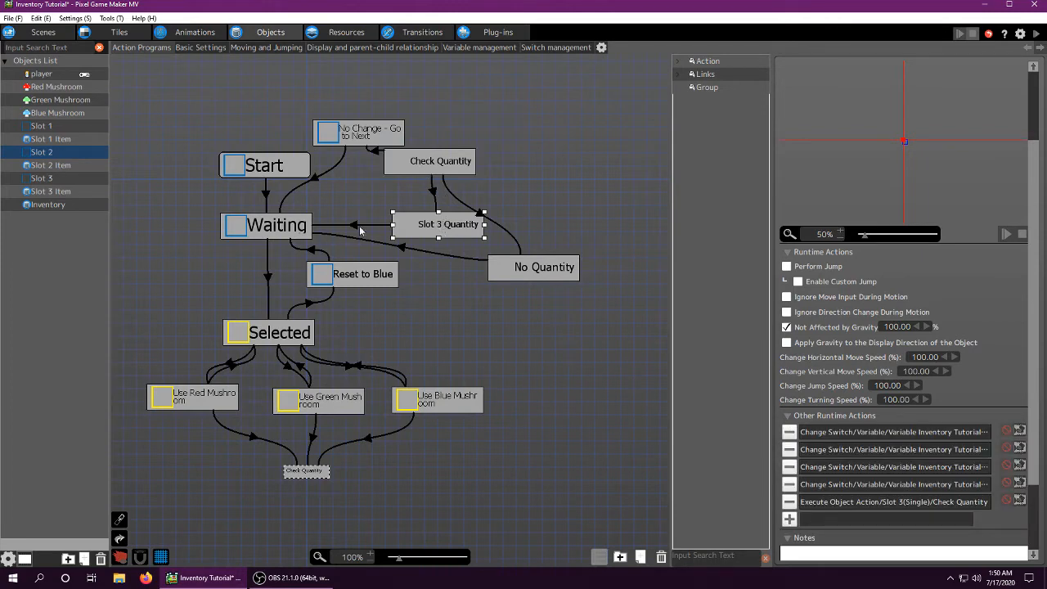
- In the Slot 3 object's action program, look at Check Quantity and move No Quantity slightly to the right
click(42, 179)
click(417, 173)
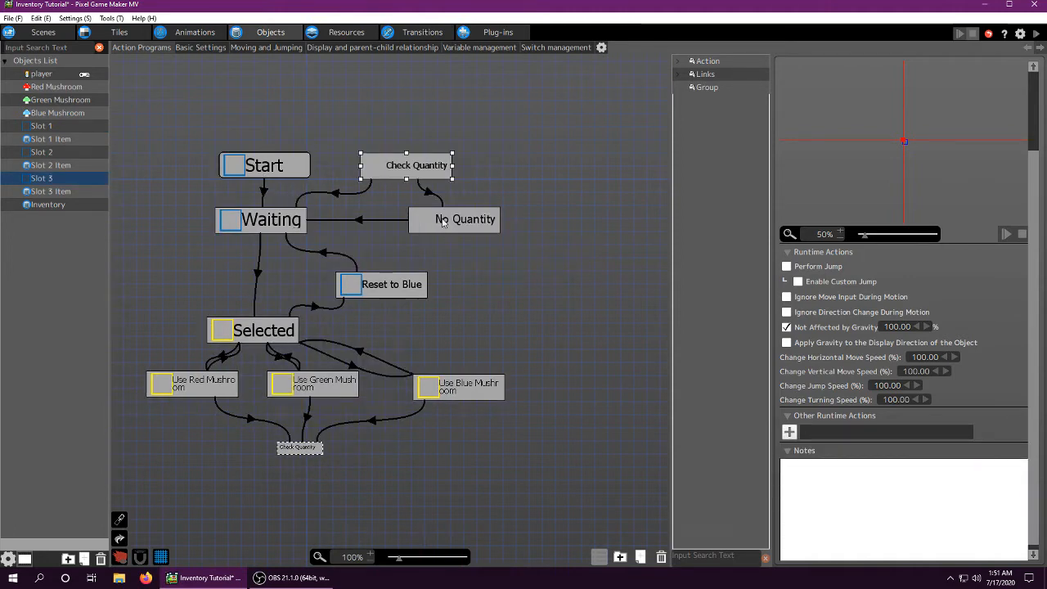
drag(432, 222, 460, 223)
- Recheck Slot 2's Check Quantity and Slot 3 Quantity actions and compare the three Slot objects' action programs again
click(41, 152)
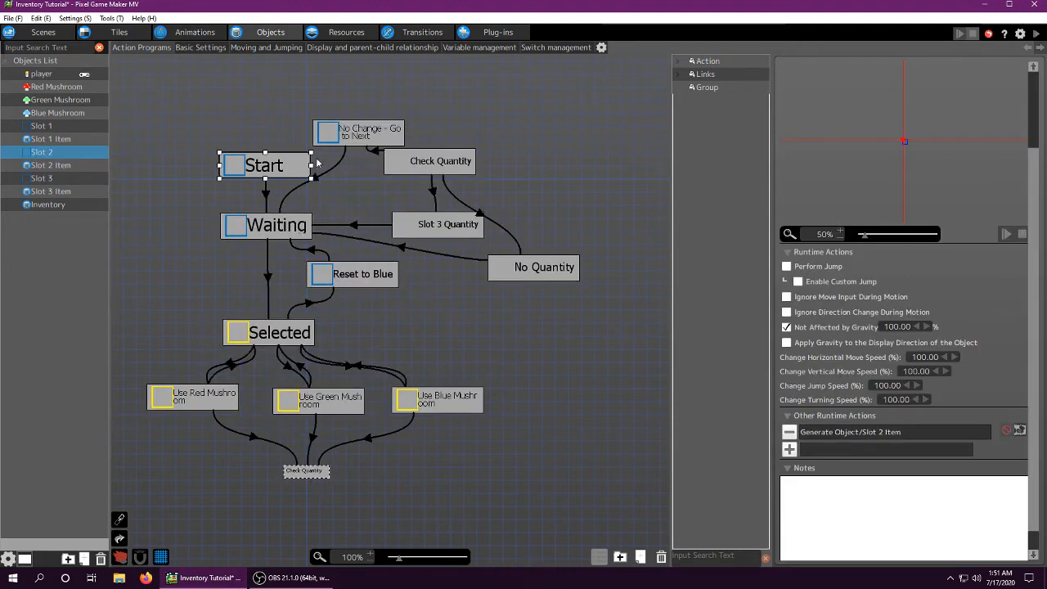
click(447, 167)
click(429, 229)
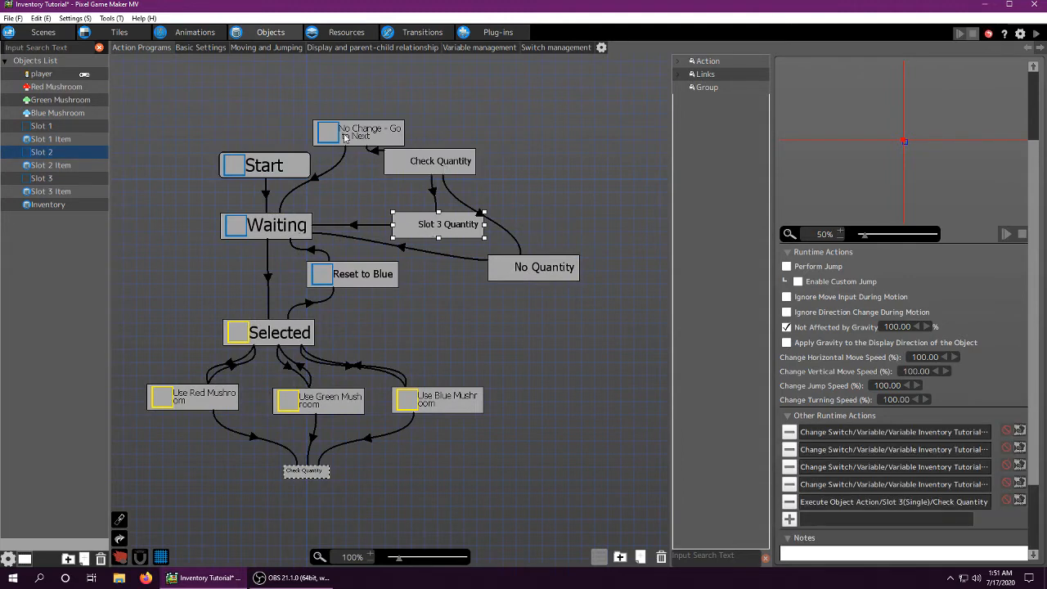
click(42, 180)
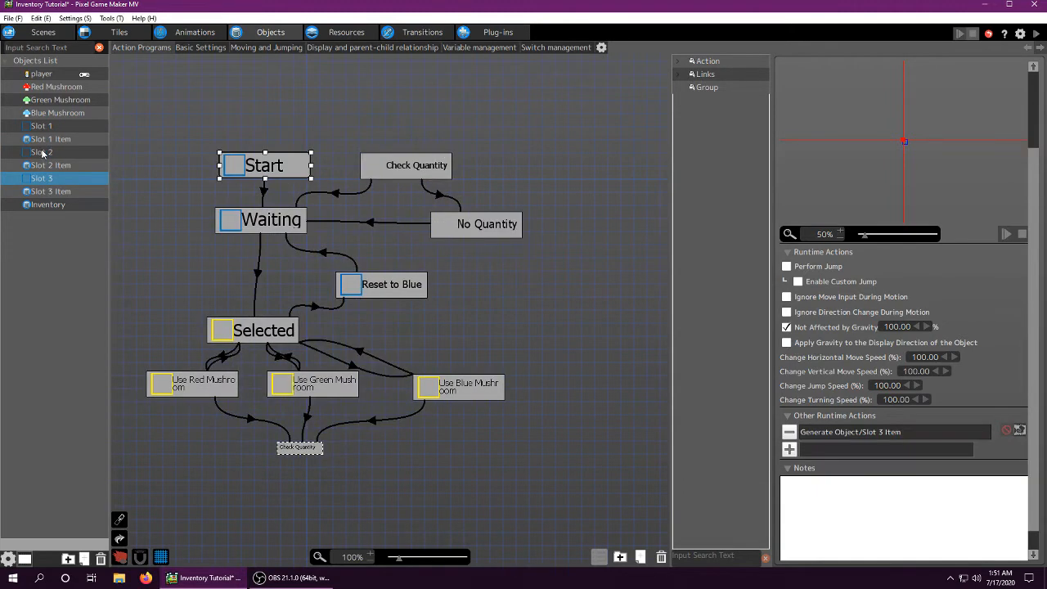
click(44, 154)
click(45, 127)
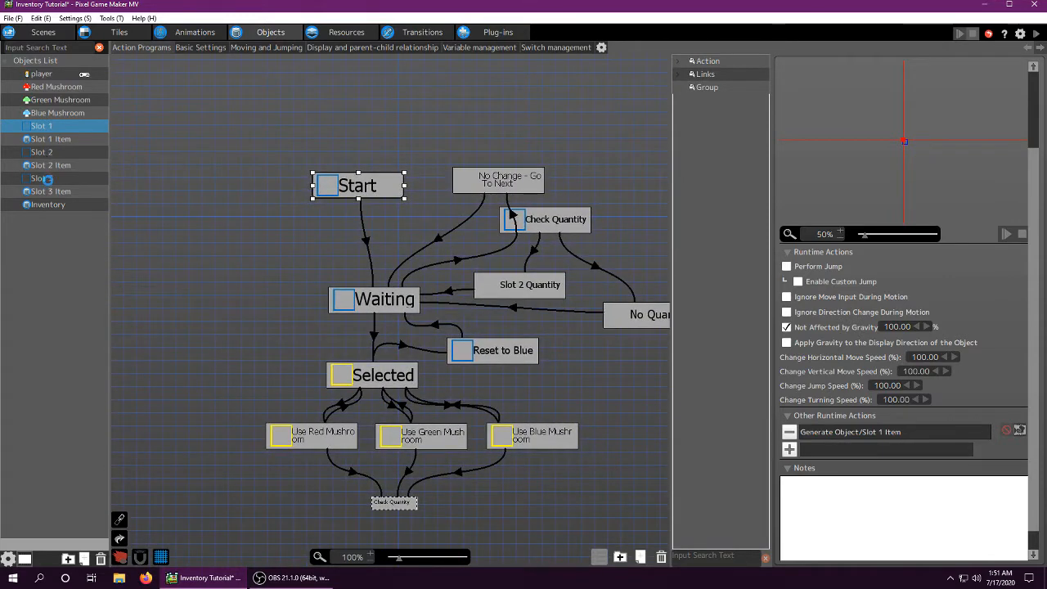
click(45, 178)
key(Up)
key(Up)
click(45, 152)
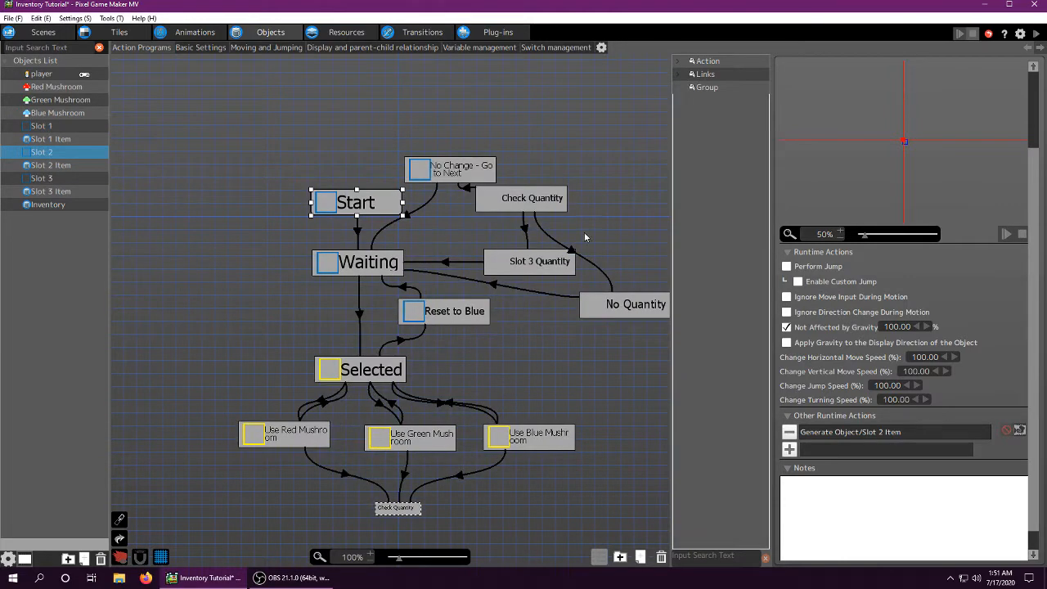
- In the Slot 1 object's action program, shift Start further up and left, and review its Generate Object settings
click(54, 126)
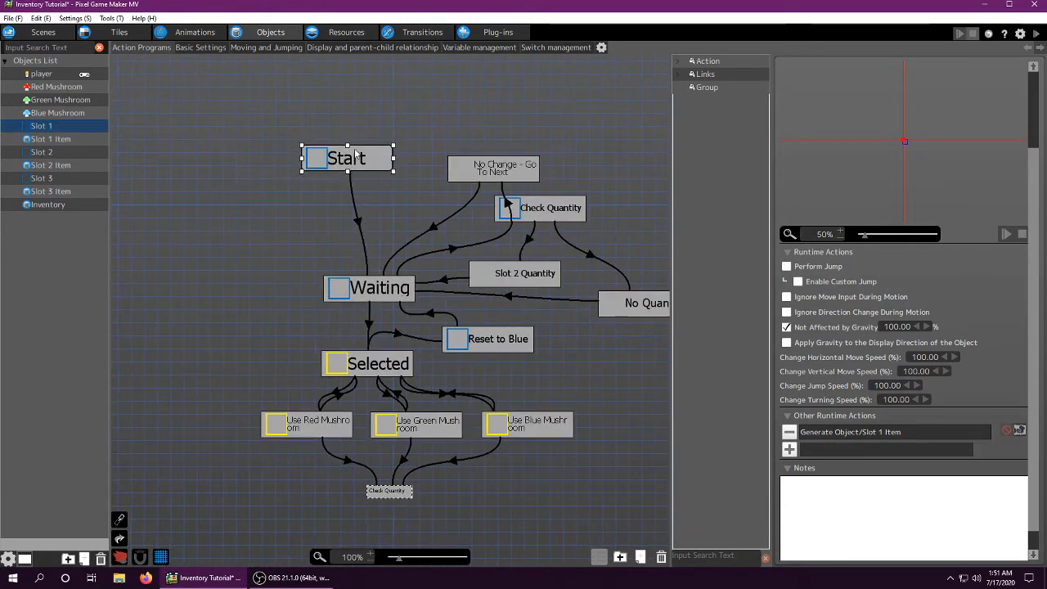
drag(356, 153, 345, 145)
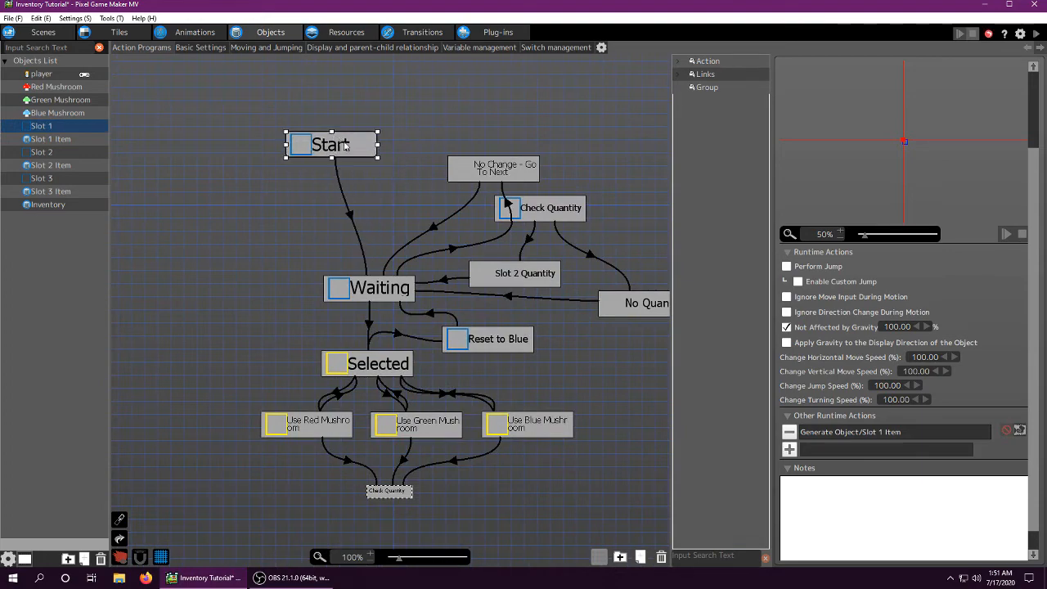
double_click(851, 433)
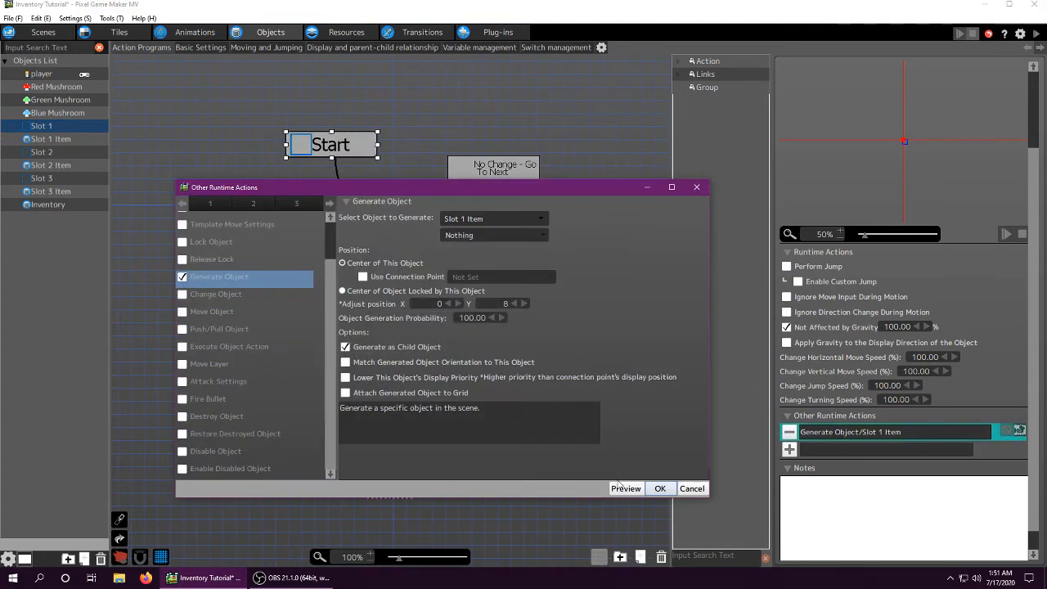
click(695, 489)
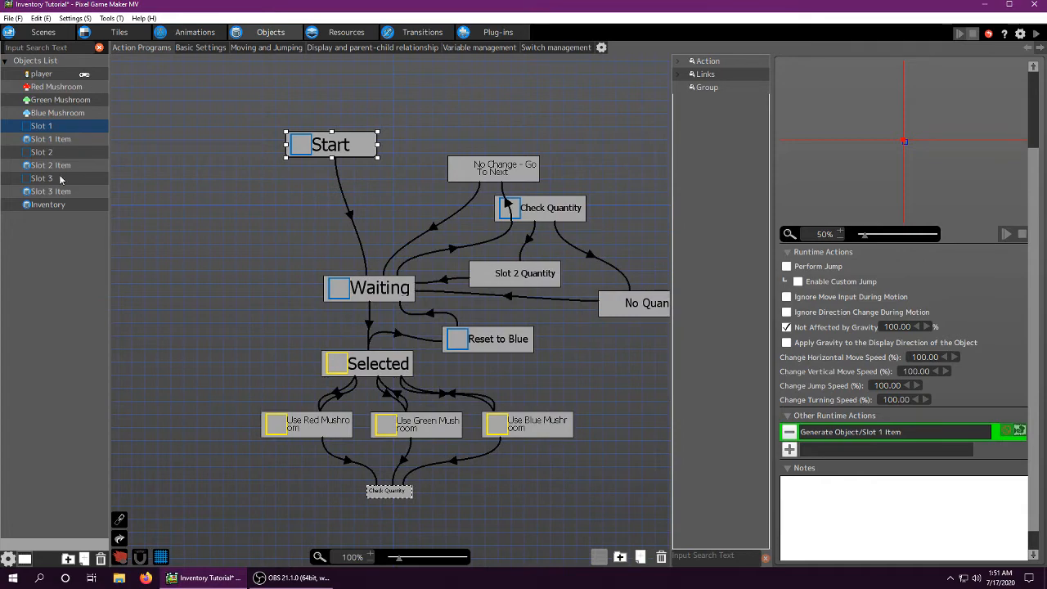
- In the Slot 1 Item object's action program, move the Nothing action higher above the three mushroom actions
click(51, 140)
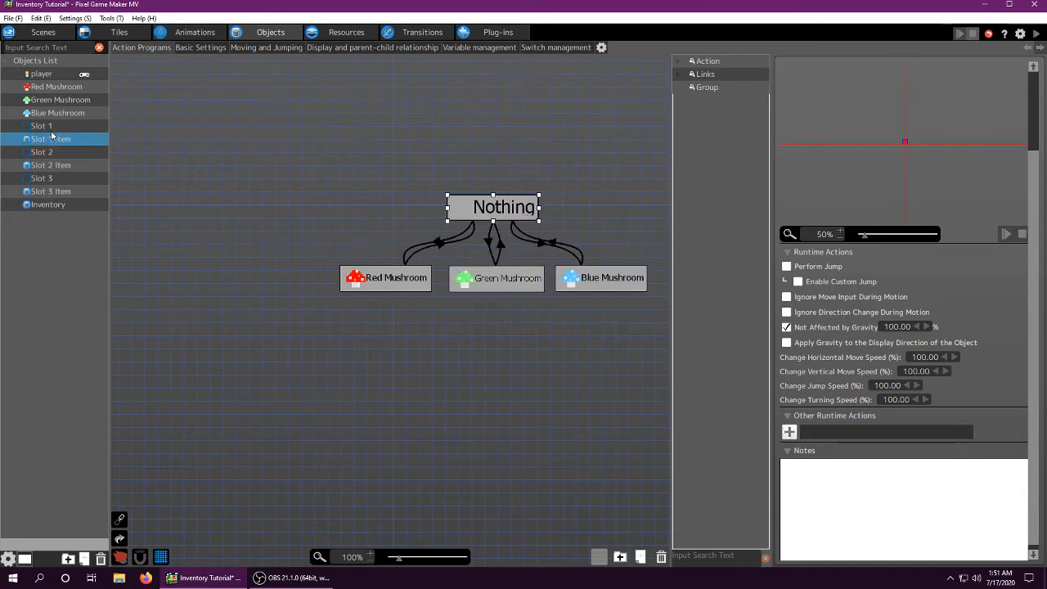
click(50, 128)
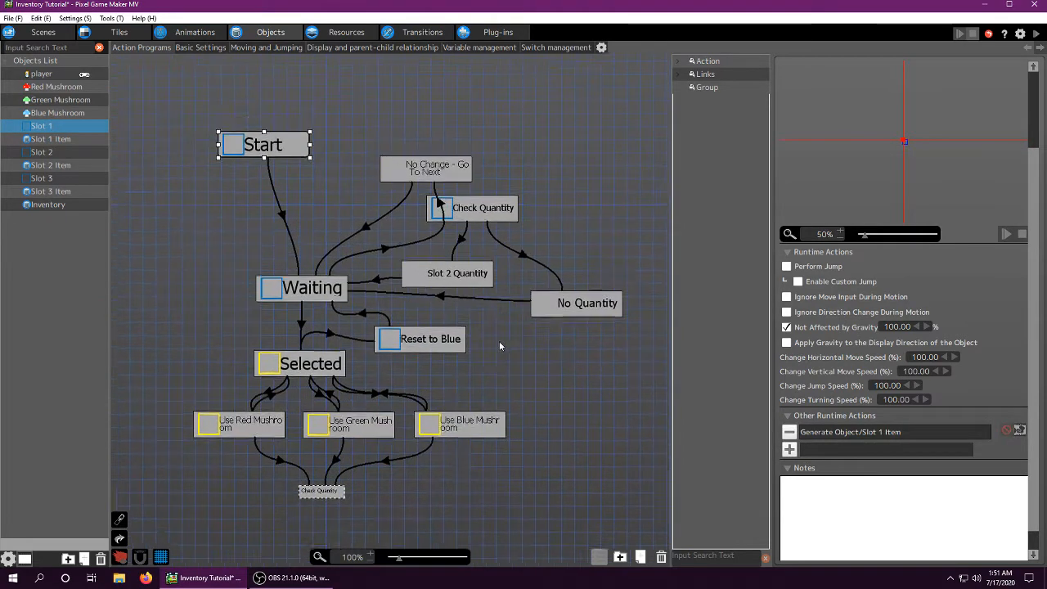
click(45, 140)
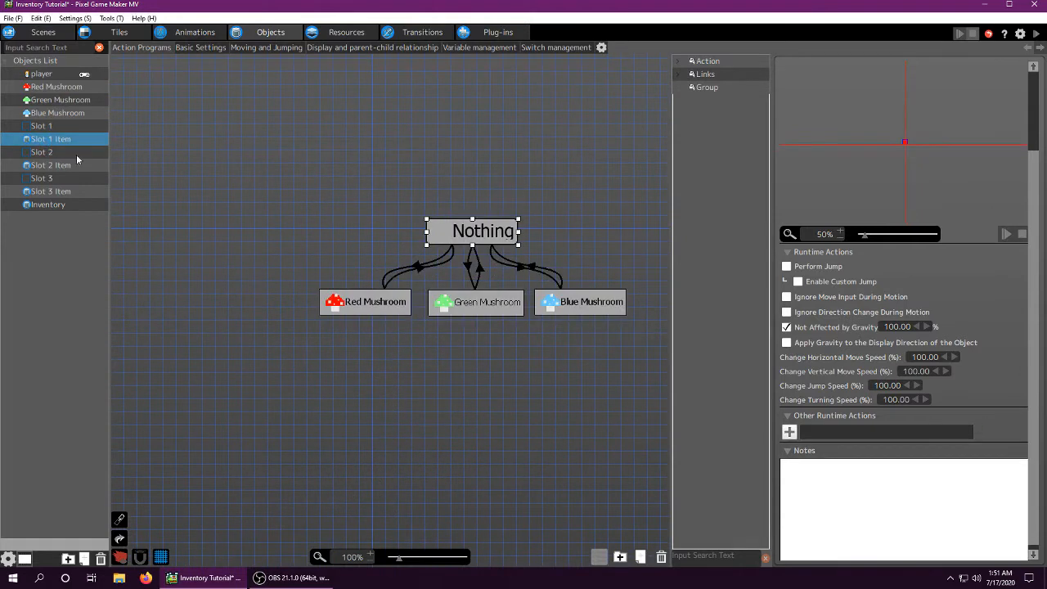
click(368, 245)
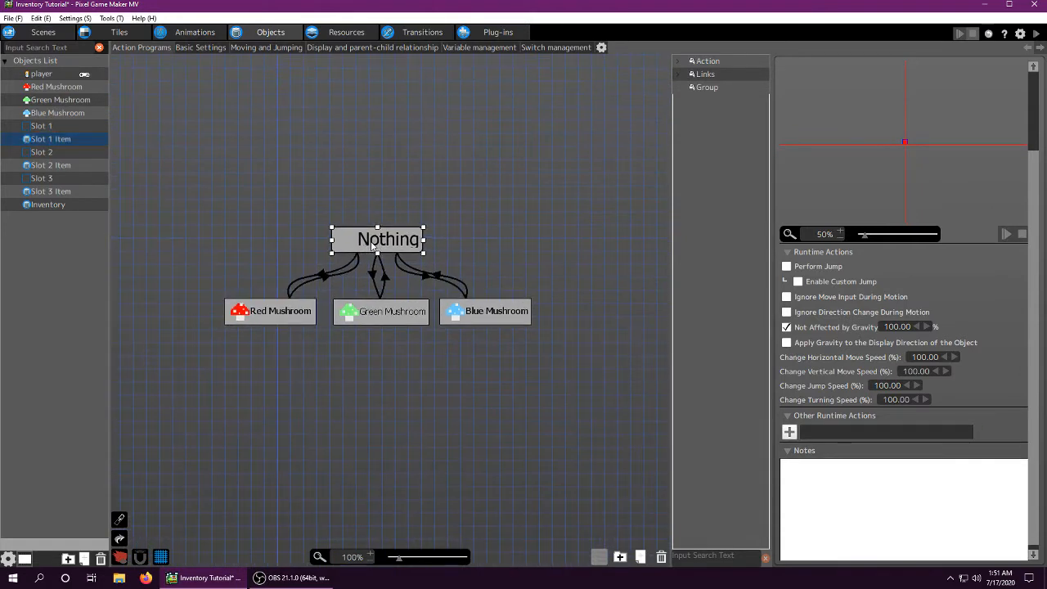
drag(381, 232, 362, 211)
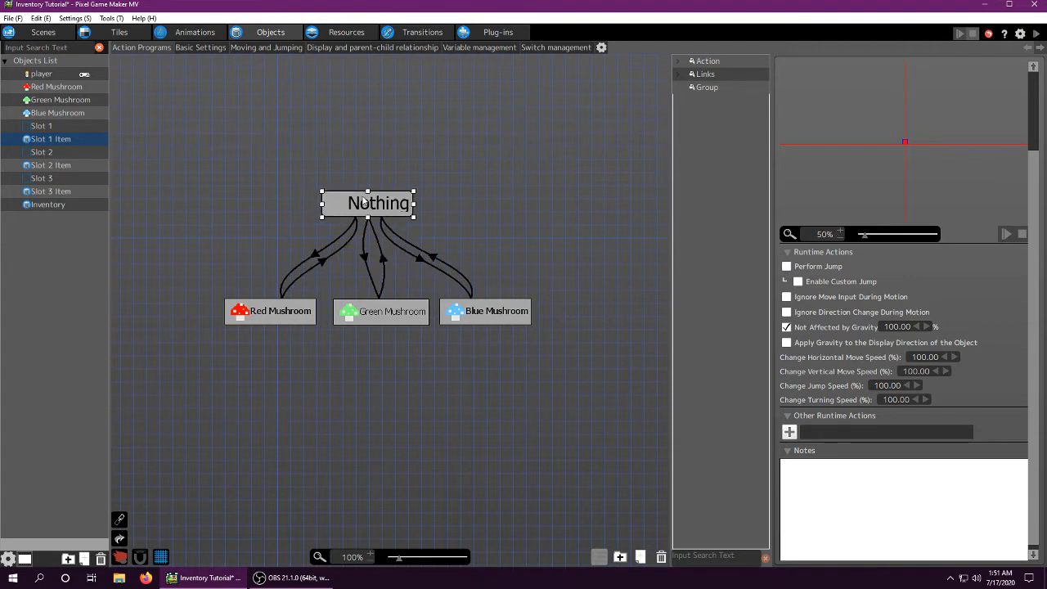
middle_drag(402, 187, 415, 242)
- Review the Switch/Variable Changes condition on the link from Nothing to Red Mushroom
click(374, 285)
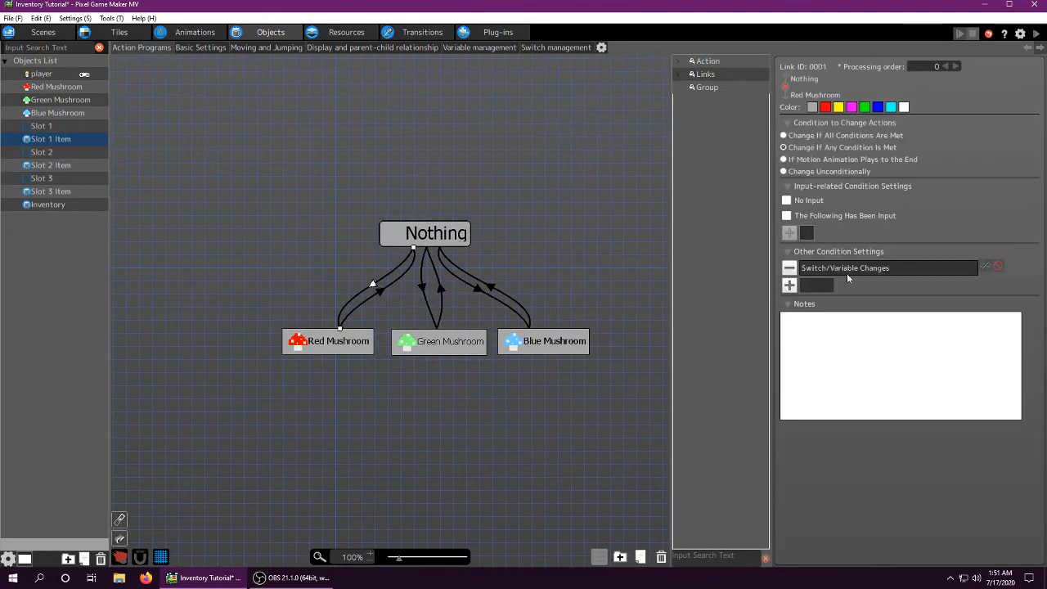
double_click(847, 273)
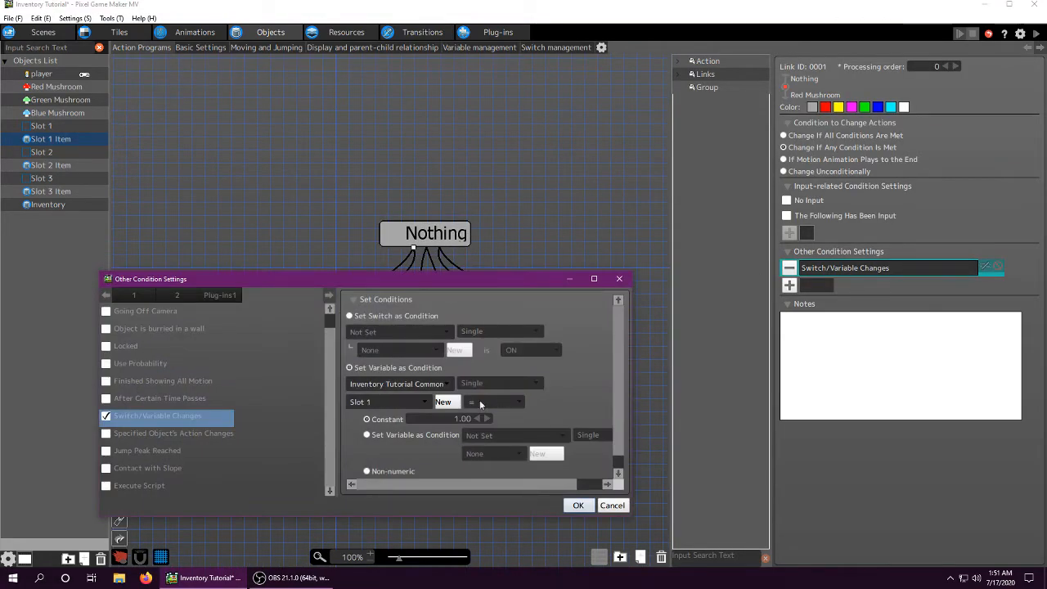
click(578, 505)
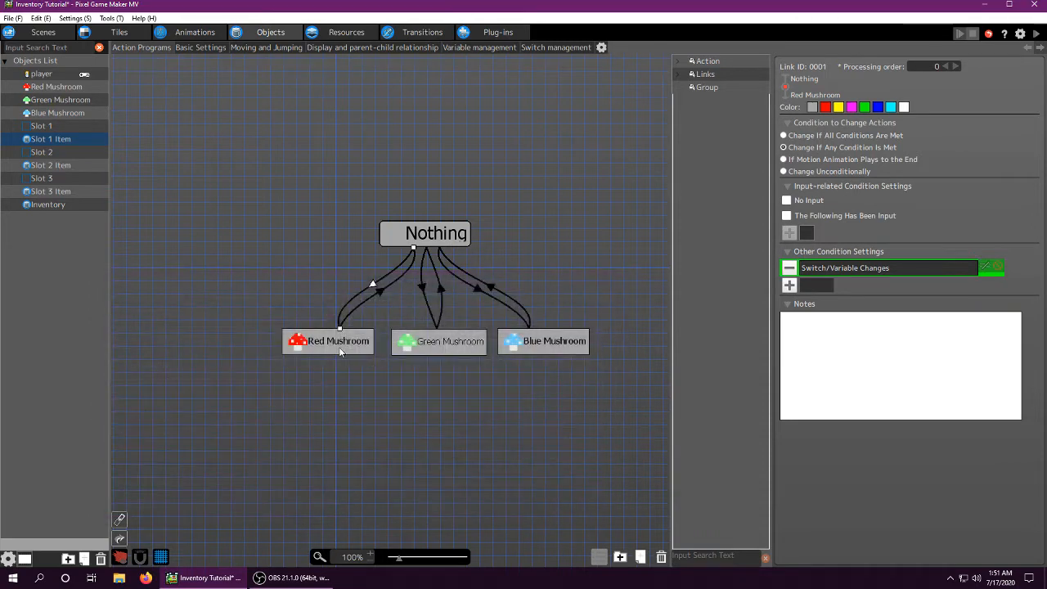
- Examine the motion assigned to the Red Mushroom action of the Slot 1 Item object
click(341, 349)
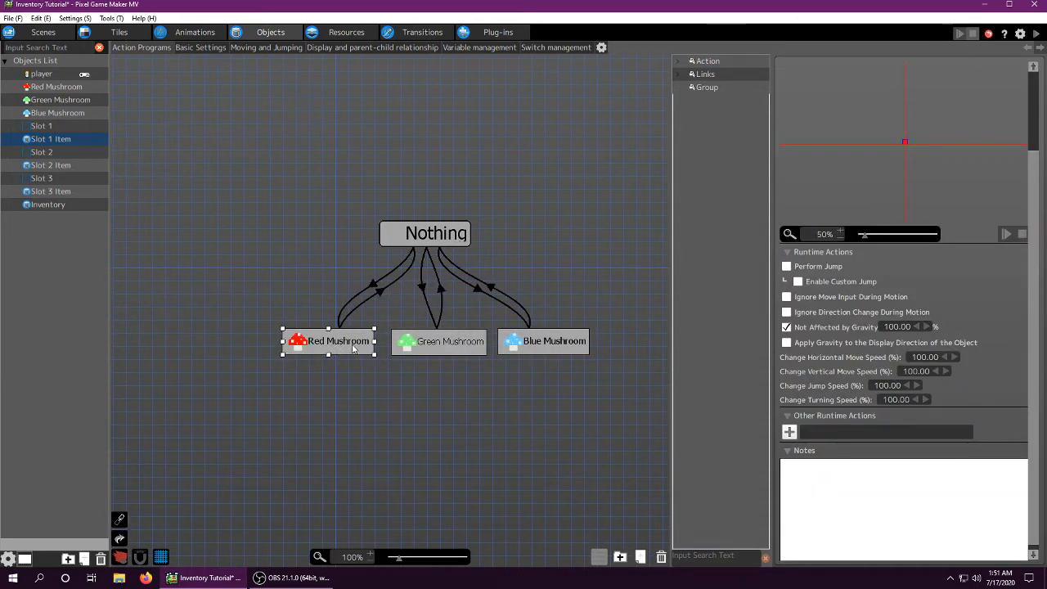
scroll(654, 287, up, 4)
scroll(852, 147, up, 2)
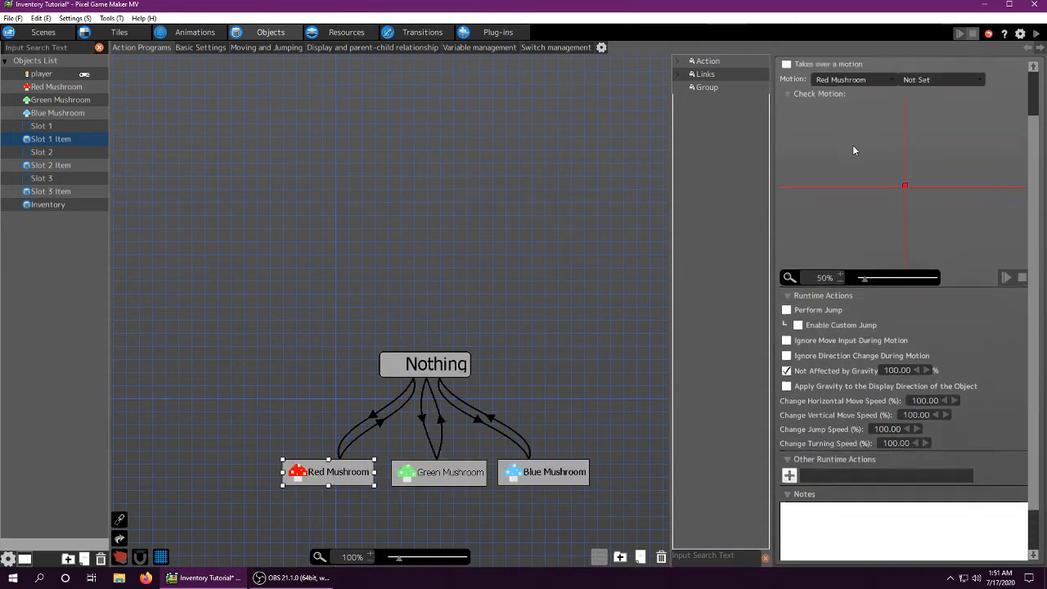
scroll(852, 150, up, 1)
click(862, 101)
click(861, 100)
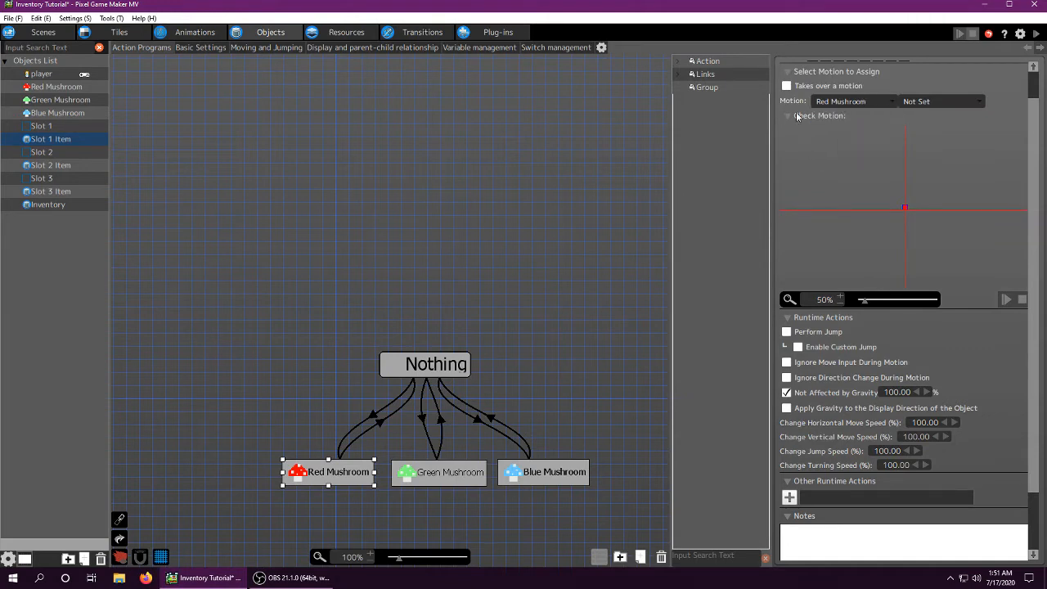
- Check the Slot 1 Item object's settings and the motions of its mushroom 2 animation
right_click(54, 140)
click(102, 261)
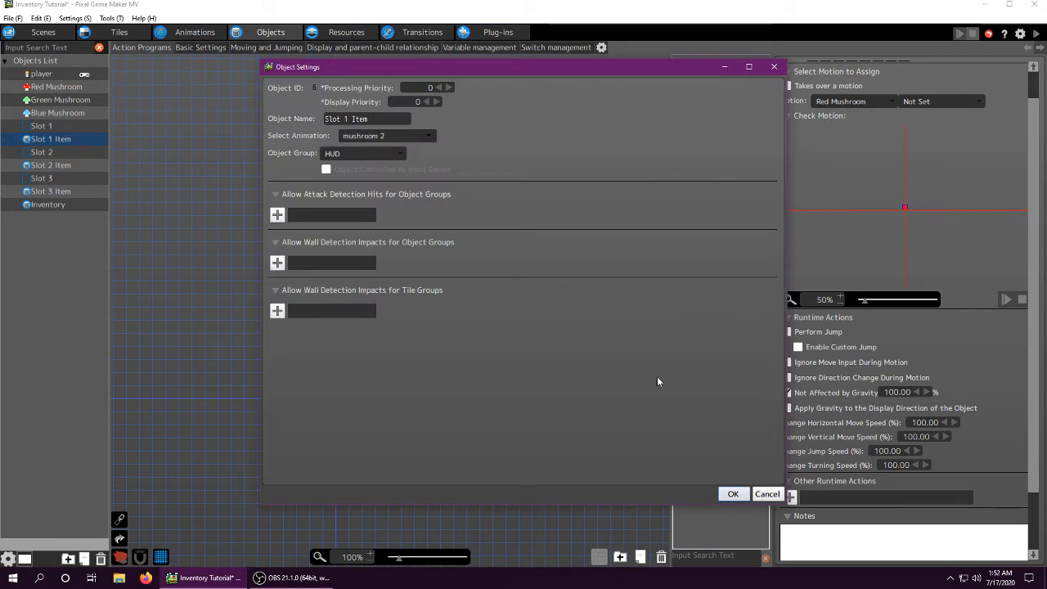
click(734, 494)
click(194, 32)
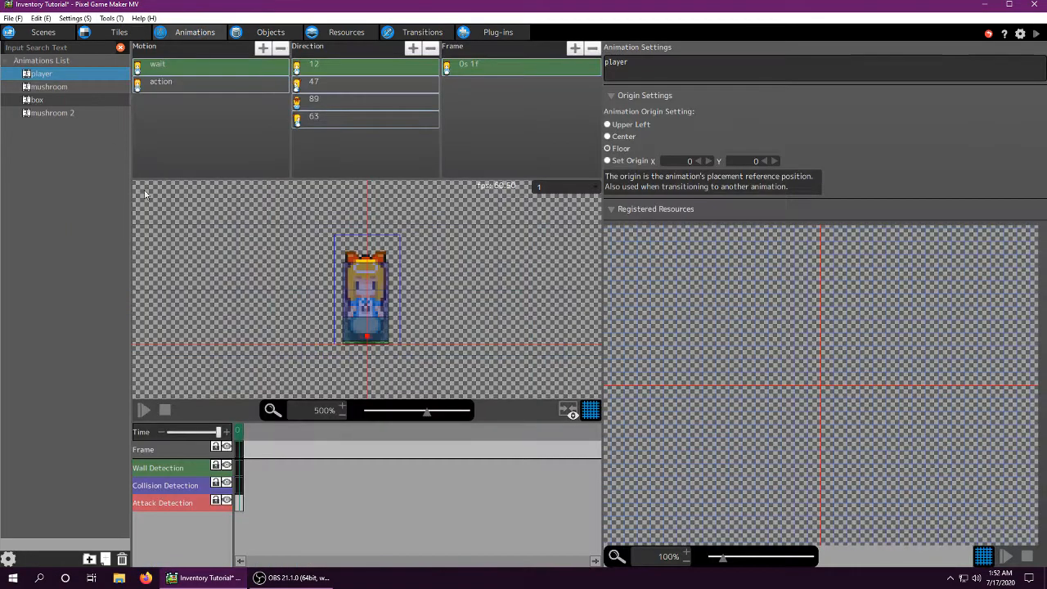
click(60, 114)
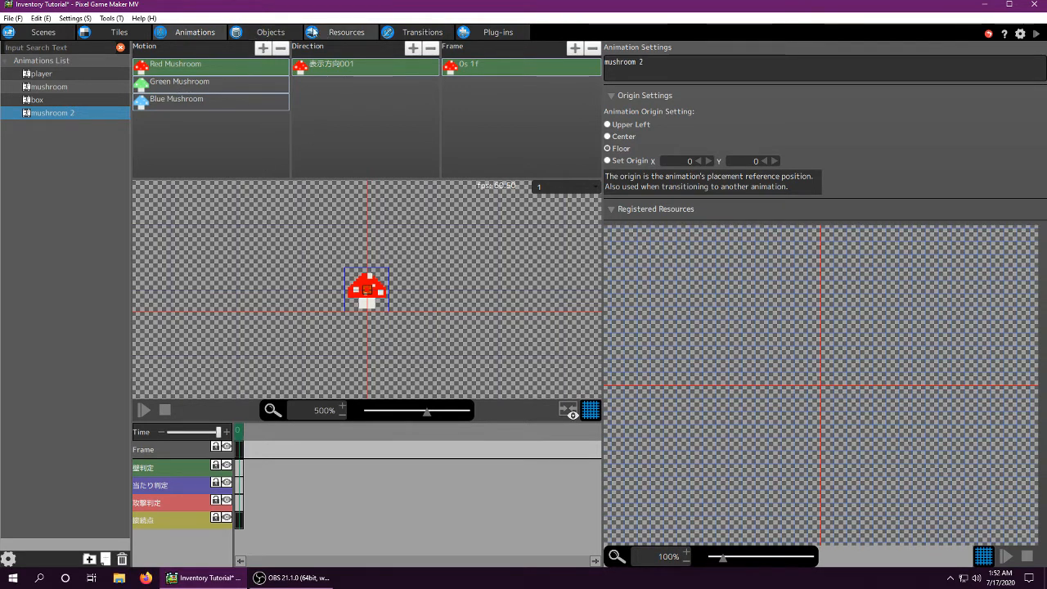
click(270, 32)
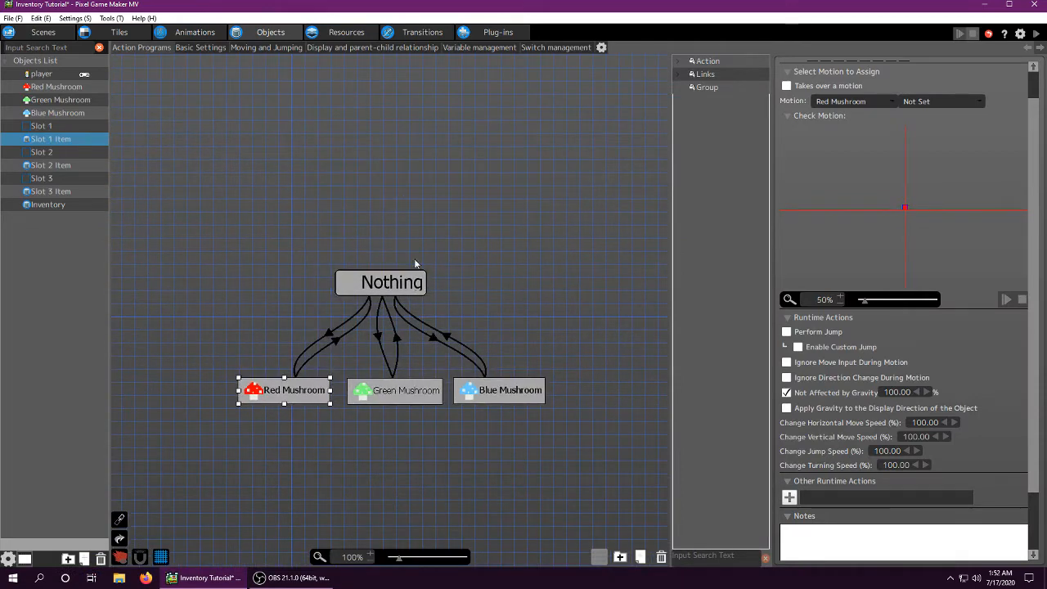
- Review the Switch/Variable Changes conditions on both links between Nothing and Red Mushroom in the Slot 1 Item action program
middle_drag(417, 262, 390, 333)
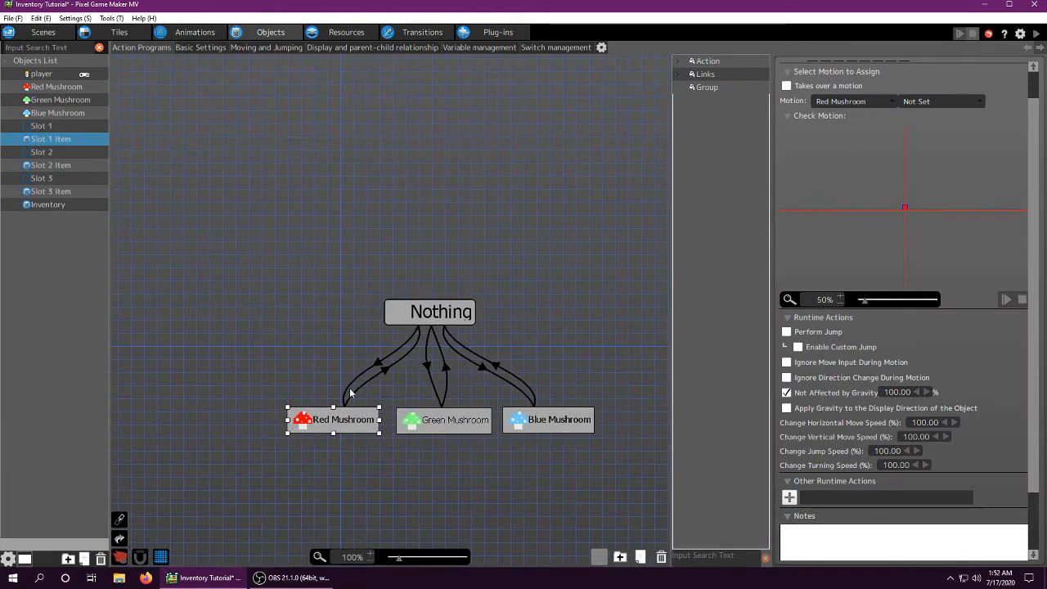
click(348, 419)
click(379, 362)
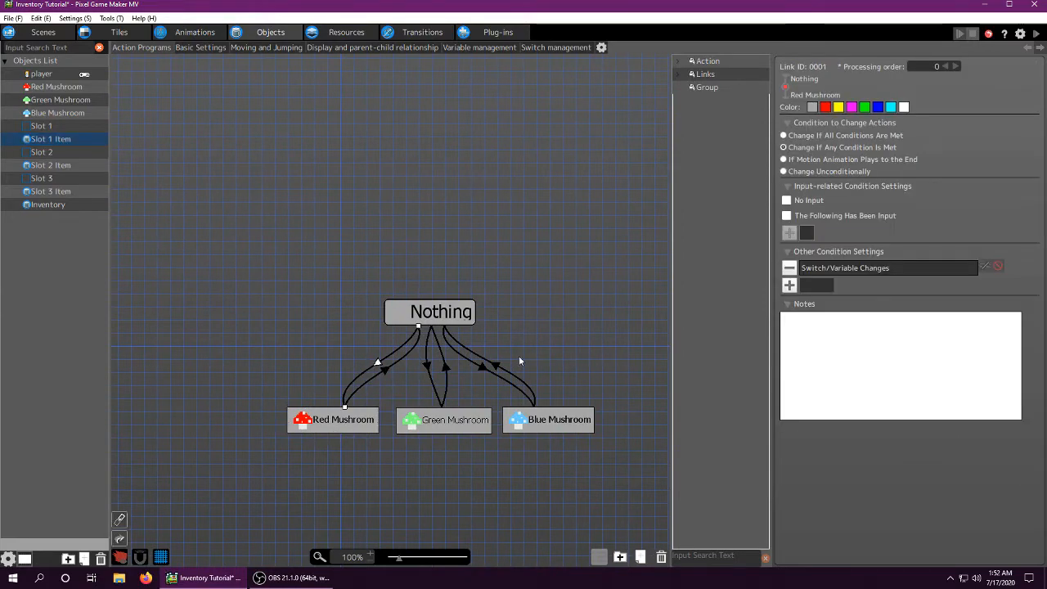
click(836, 268)
click(610, 502)
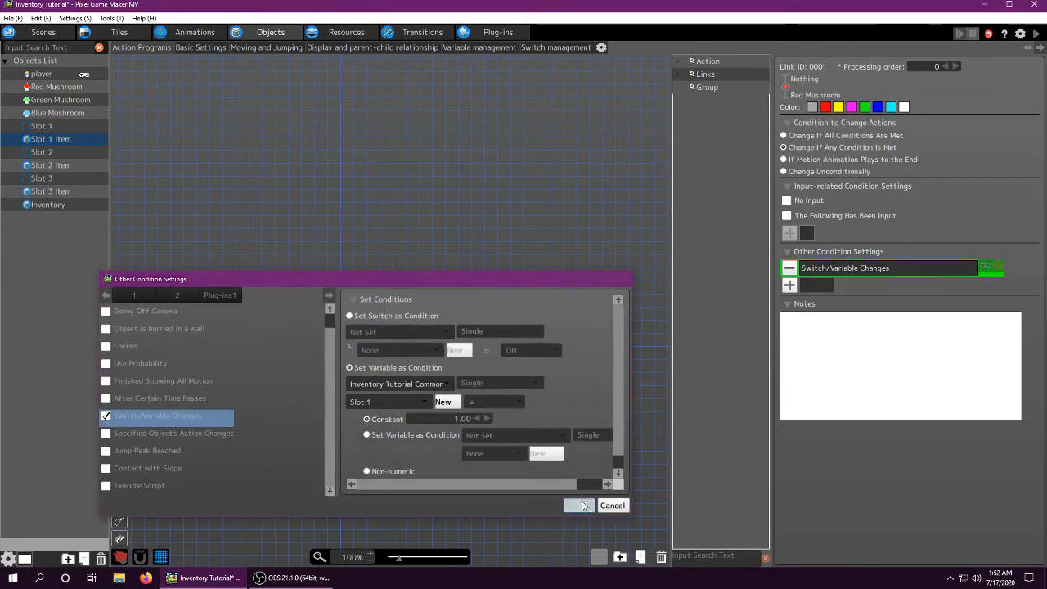
click(344, 421)
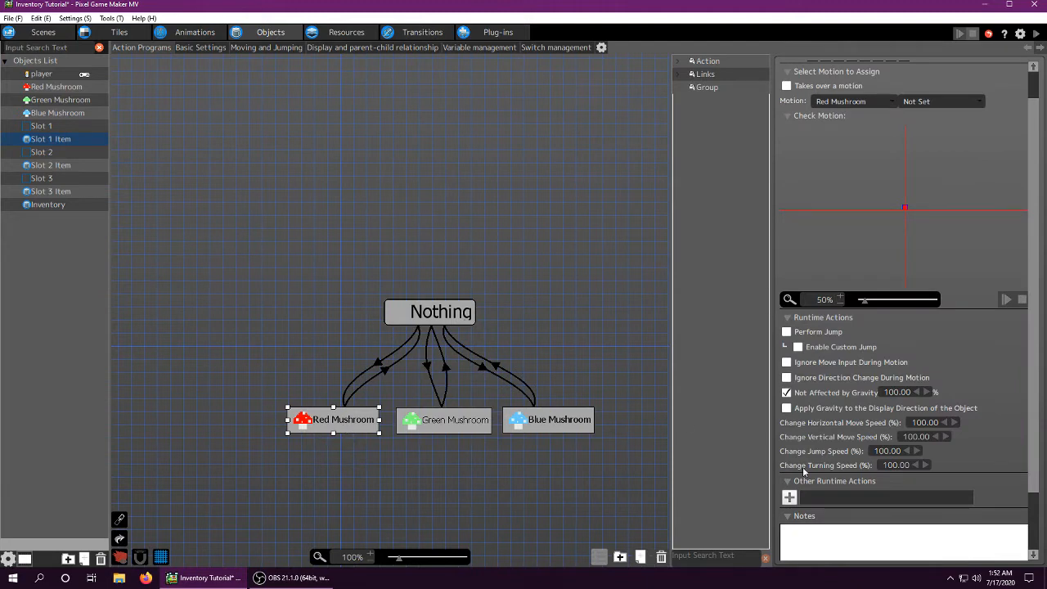
click(396, 375)
click(837, 268)
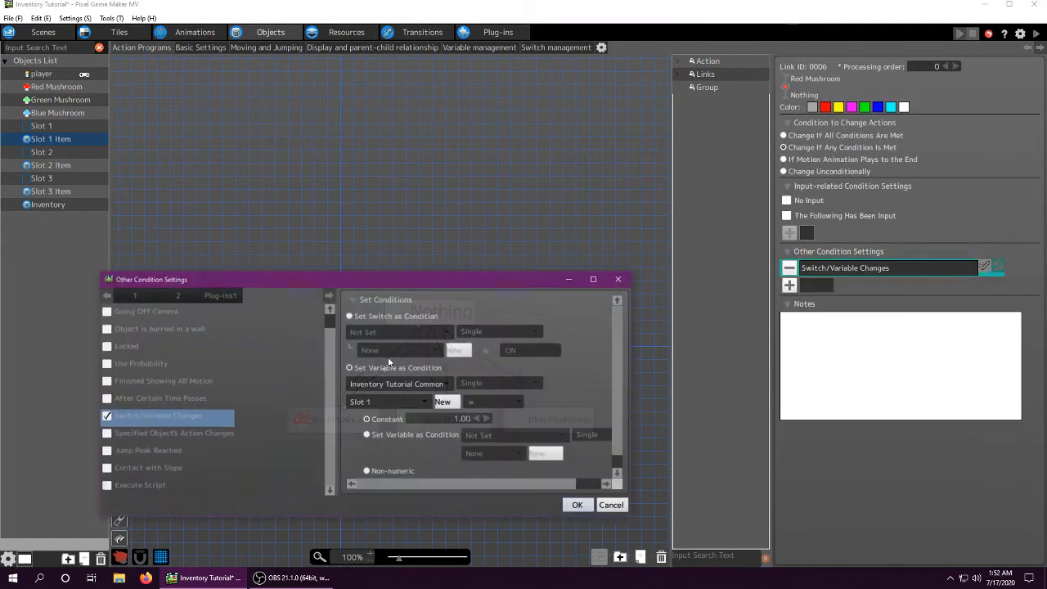
click(580, 505)
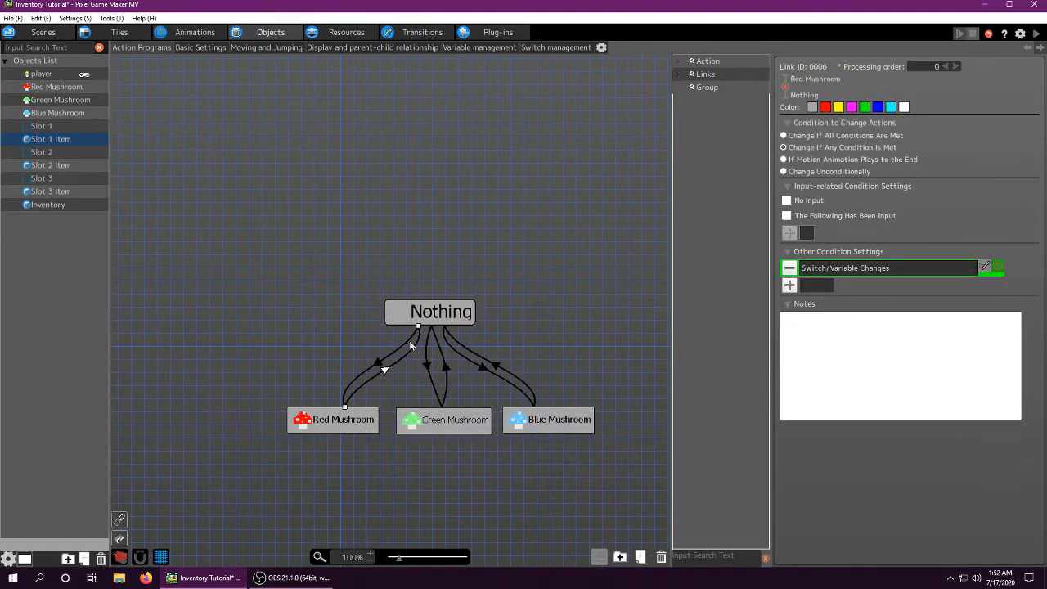
- Examine the links in both directions between Nothing and the Green Mushroom and Blue Mushroom actions
click(436, 379)
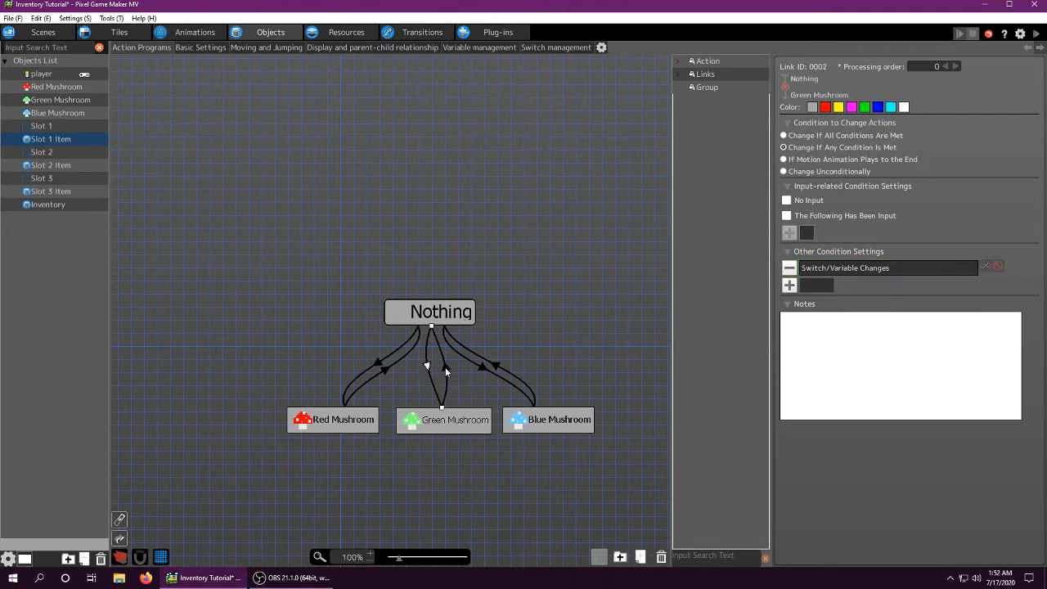
click(445, 370)
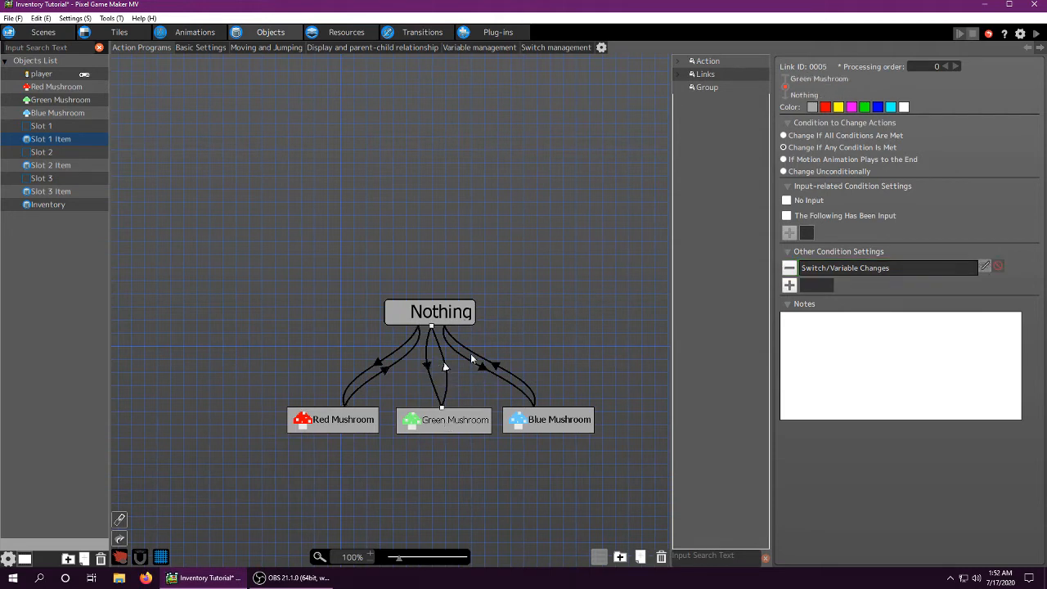
click(484, 368)
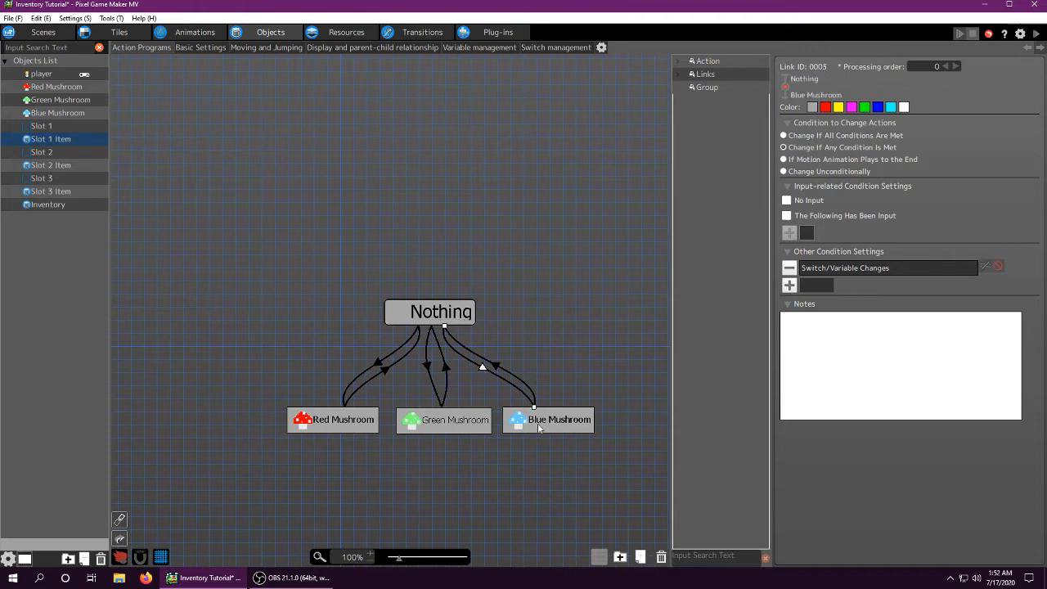
click(496, 368)
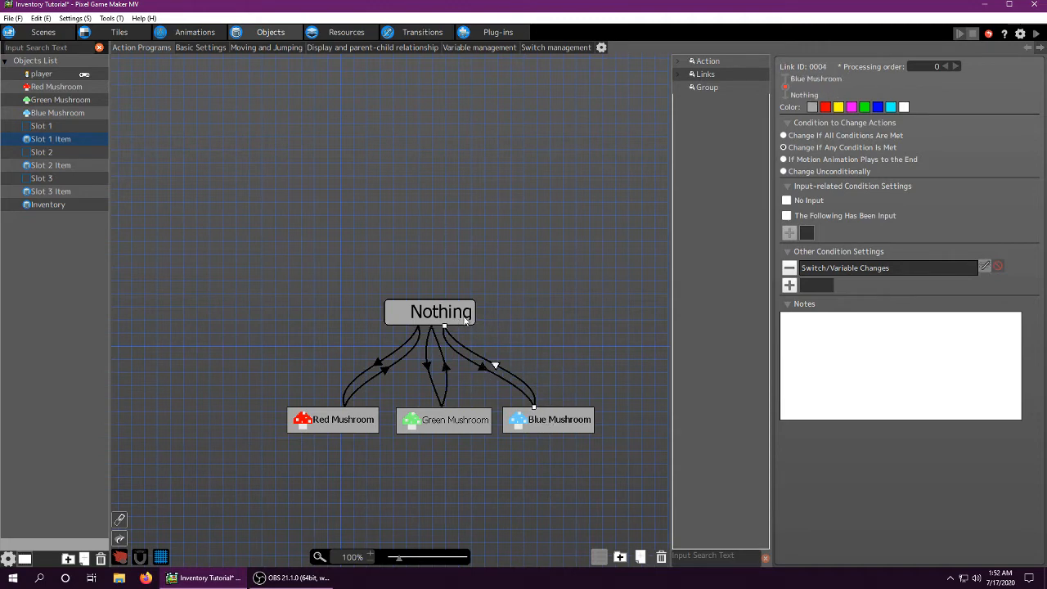
click(463, 317)
click(48, 126)
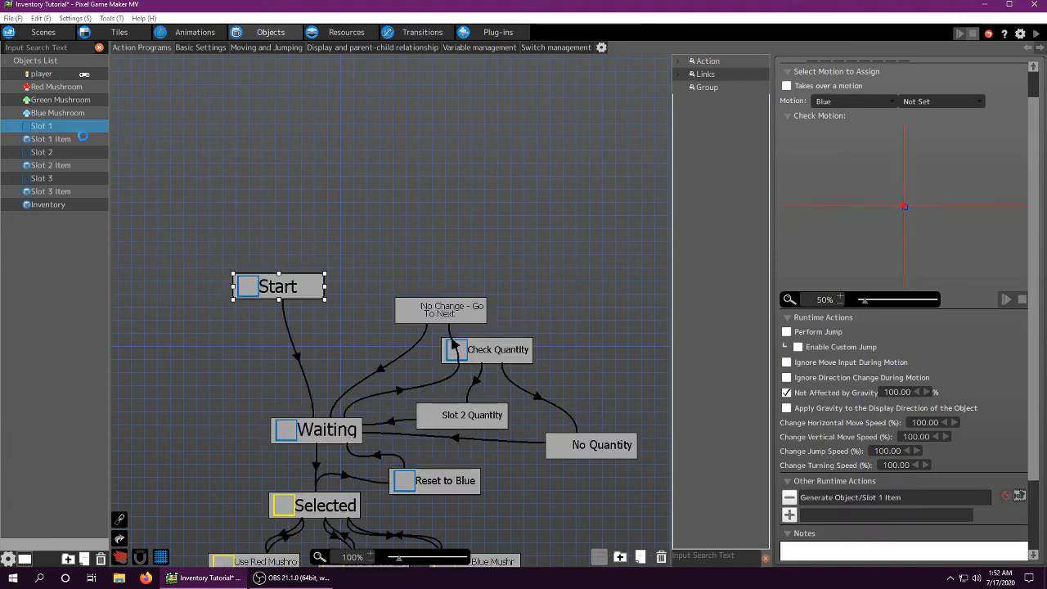
click(66, 140)
middle_drag(531, 411, 417, 296)
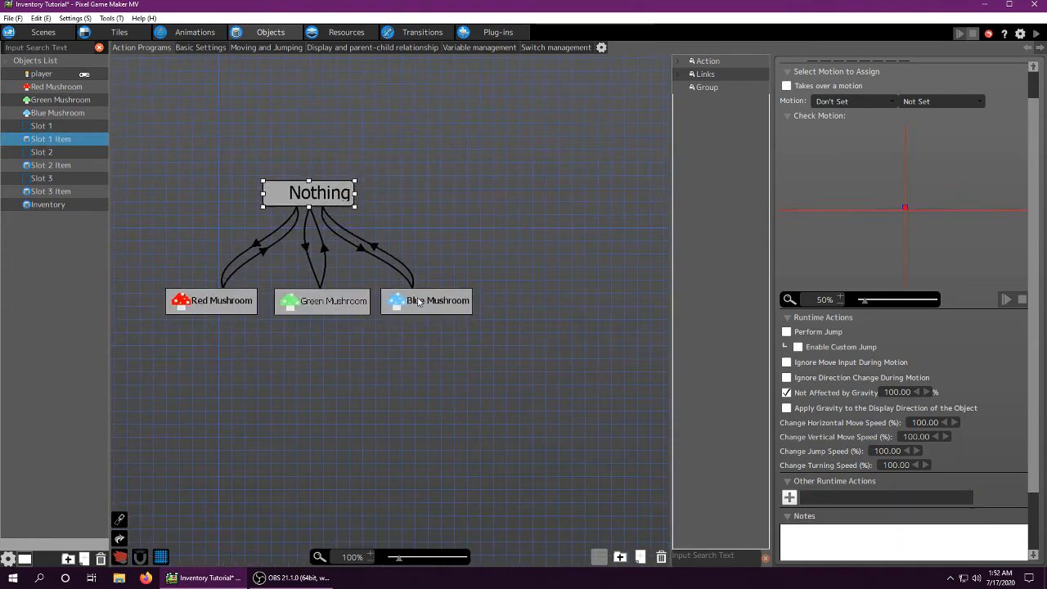
middle_drag(502, 294, 243, 288)
middle_drag(529, 293, 667, 259)
middle_drag(196, 319, 516, 380)
middle_drag(450, 313, 443, 337)
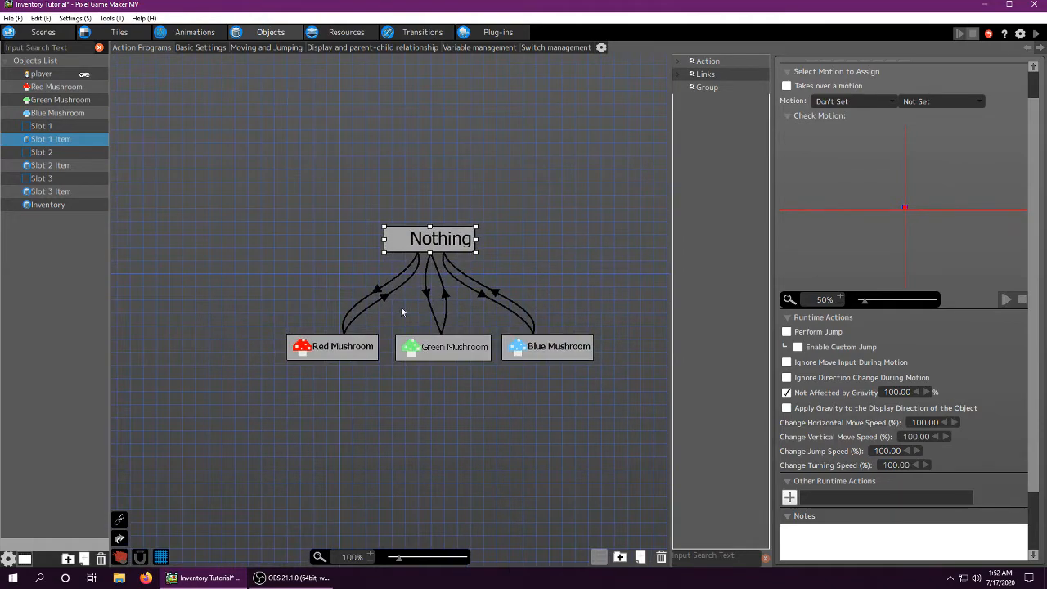
- In the Slot 1 object's Start action, review Generate Object and its starting action choices, keeping Nothing for Slot 1 Item
click(44, 130)
middle_drag(364, 337, 321, 213)
middle_drag(270, 185, 337, 195)
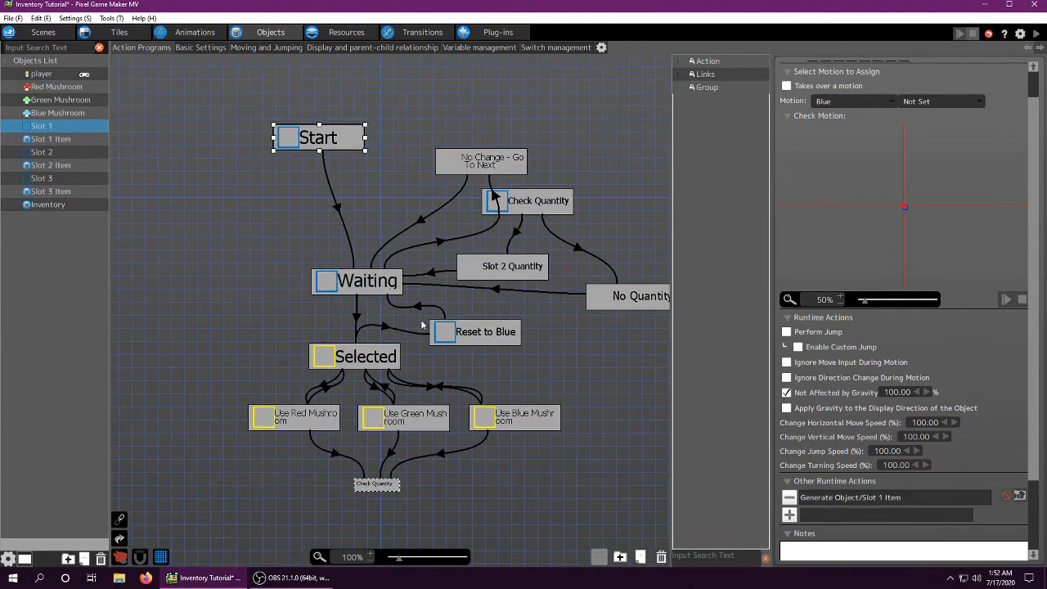
click(831, 504)
double_click(859, 505)
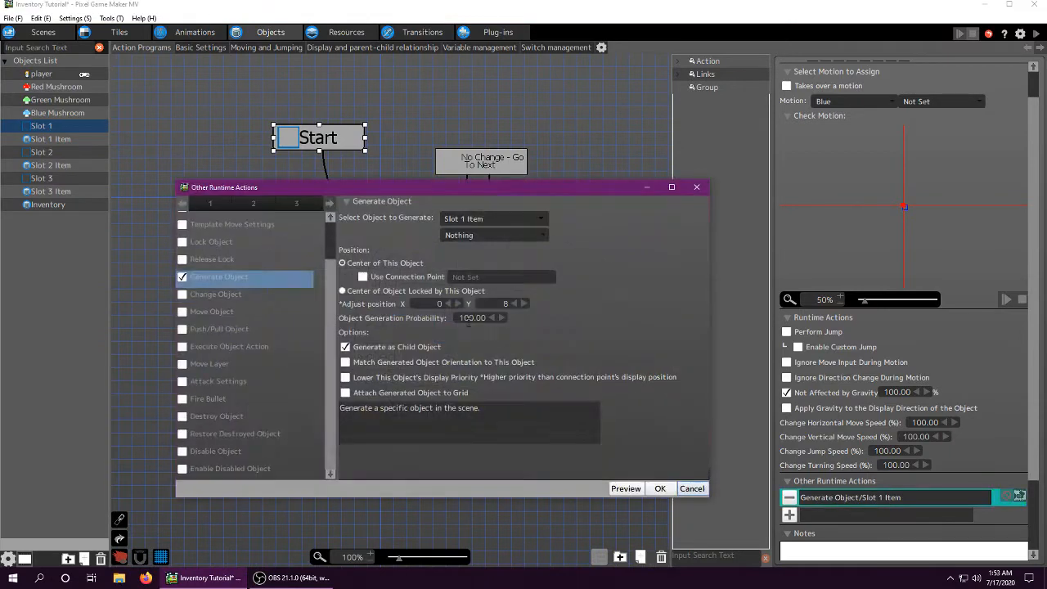
click(458, 235)
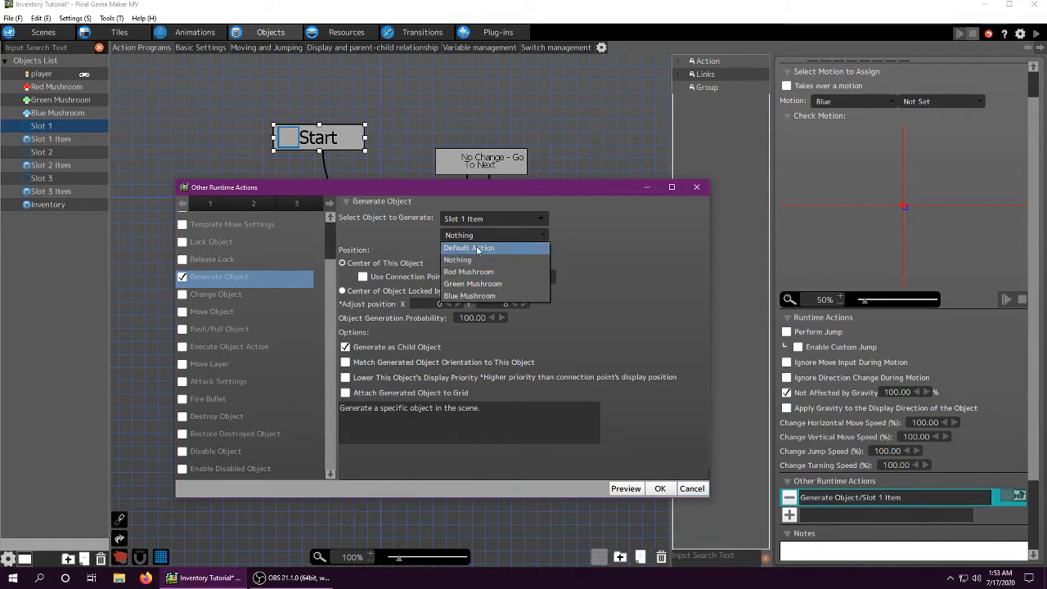
click(469, 260)
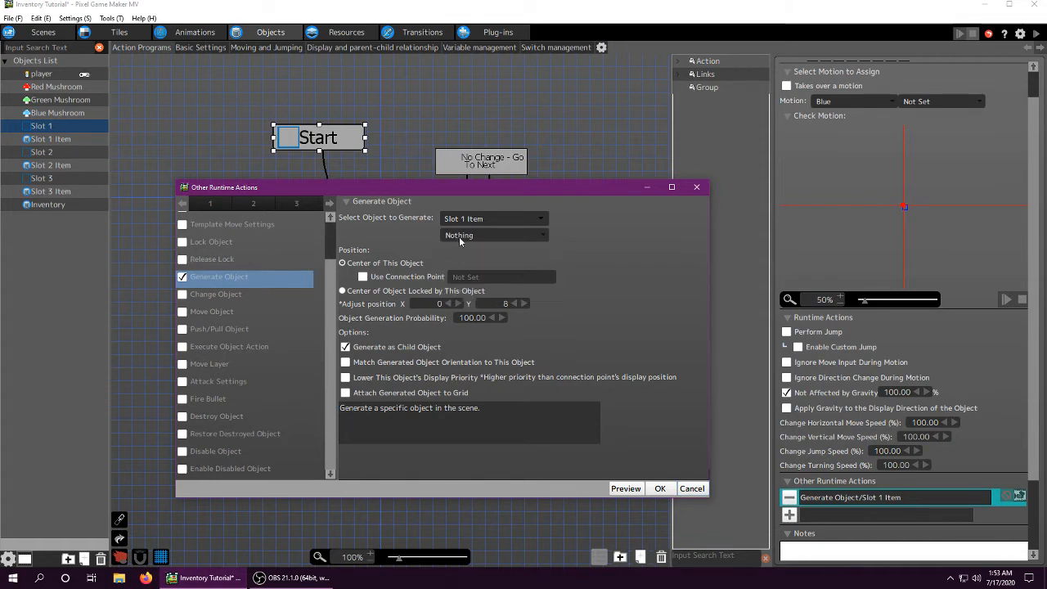
click(458, 237)
click(455, 246)
click(451, 240)
click(460, 258)
click(661, 488)
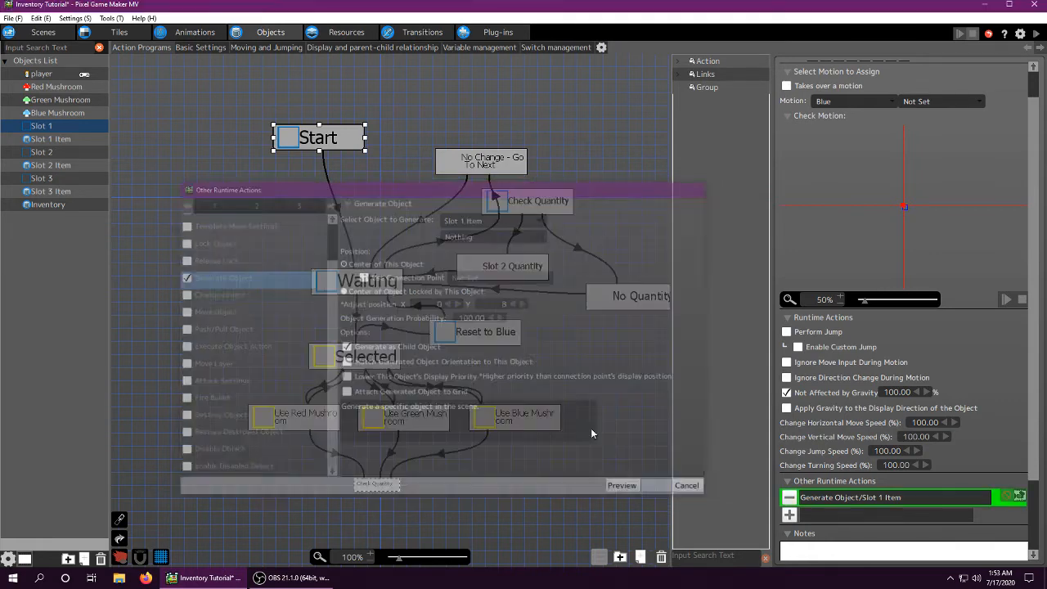
- Compare the display and parent-child relationship settings of the Slot 1 Item and Slot 1 objects
click(45, 140)
click(334, 48)
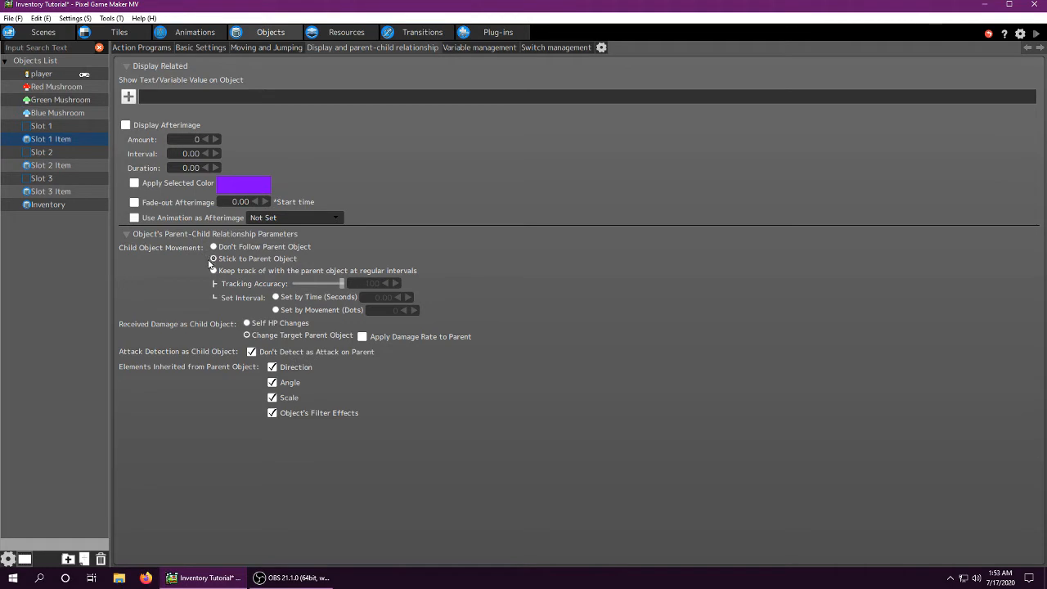
click(45, 127)
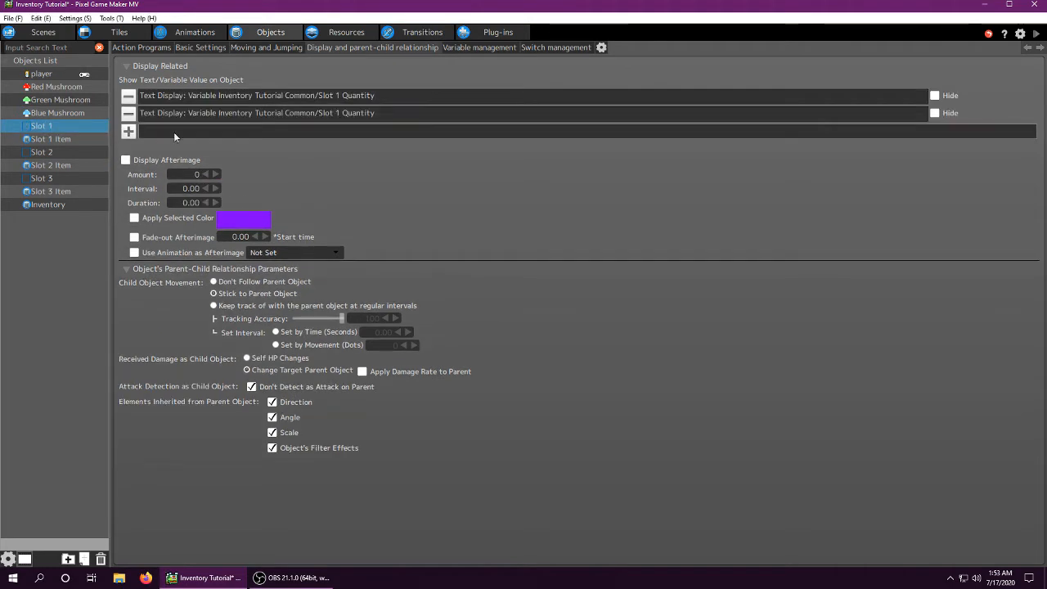
click(166, 50)
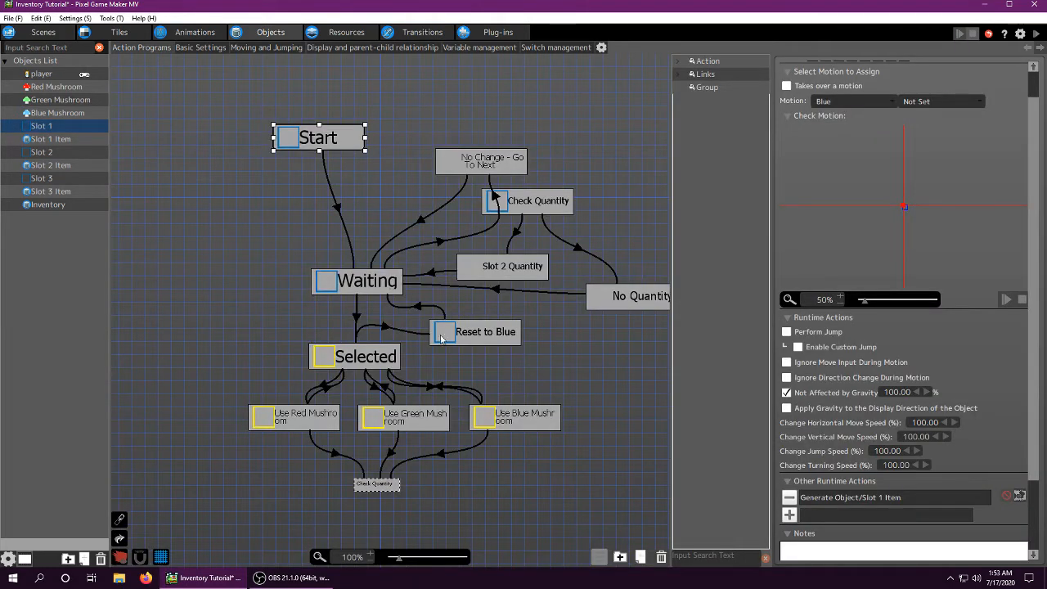
click(355, 48)
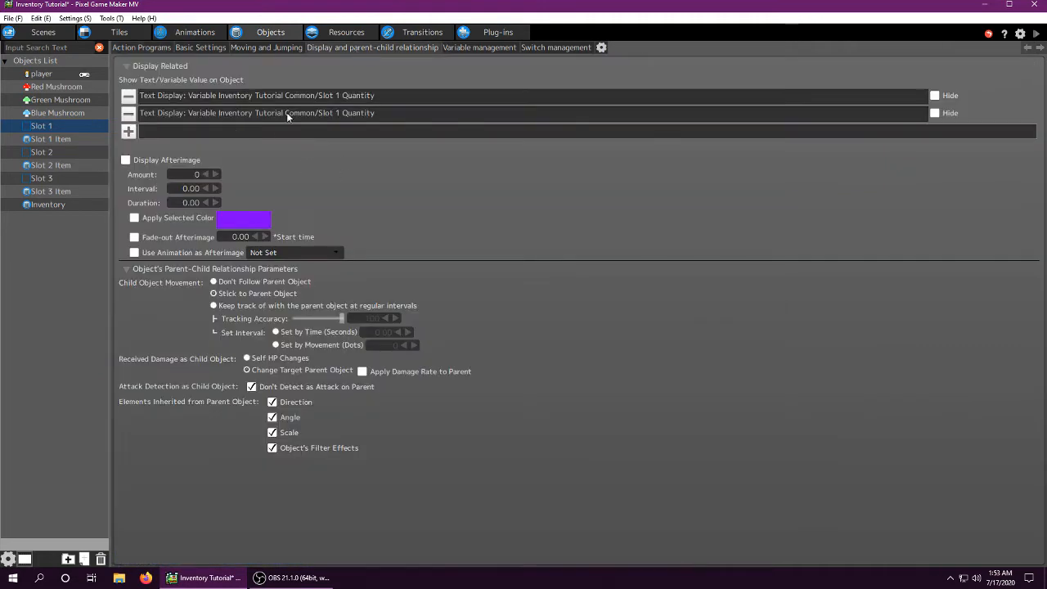
click(139, 49)
- In the Slot 1 action program, check the link from Start to Waiting and shift Start slightly to the right
click(338, 208)
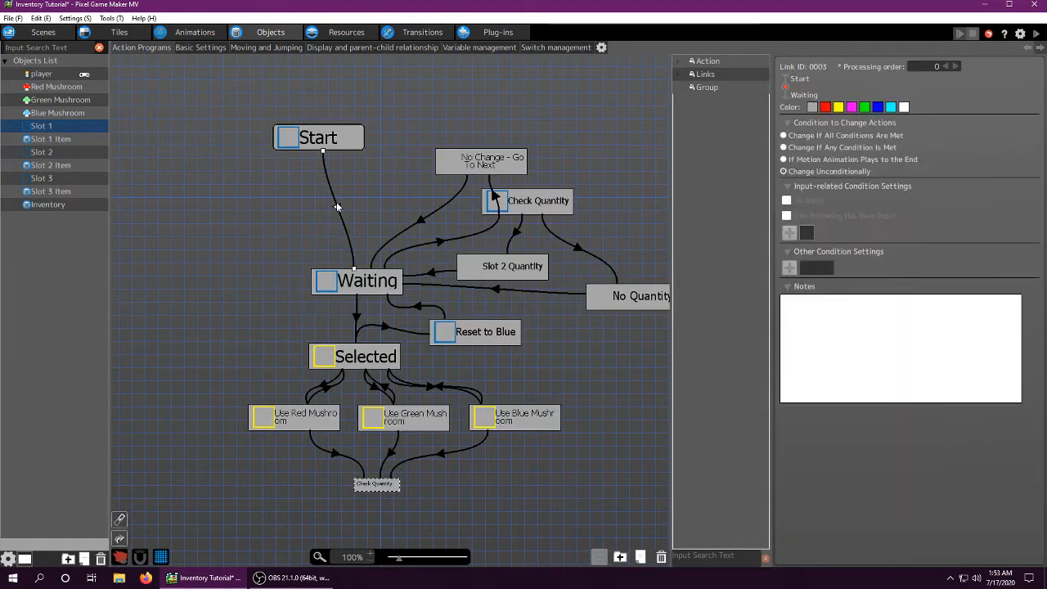
click(319, 138)
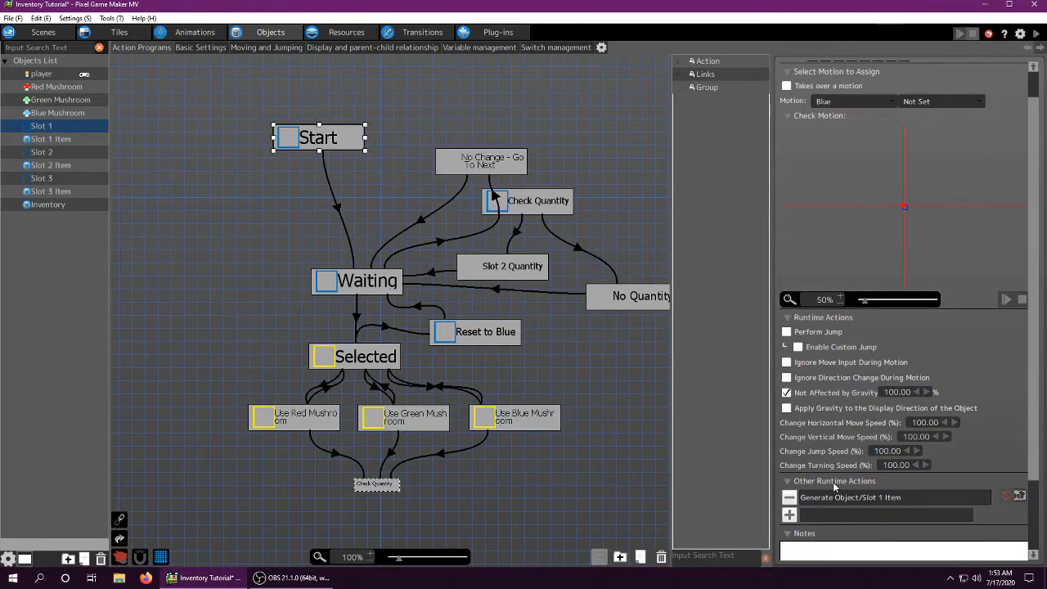
drag(329, 139, 344, 134)
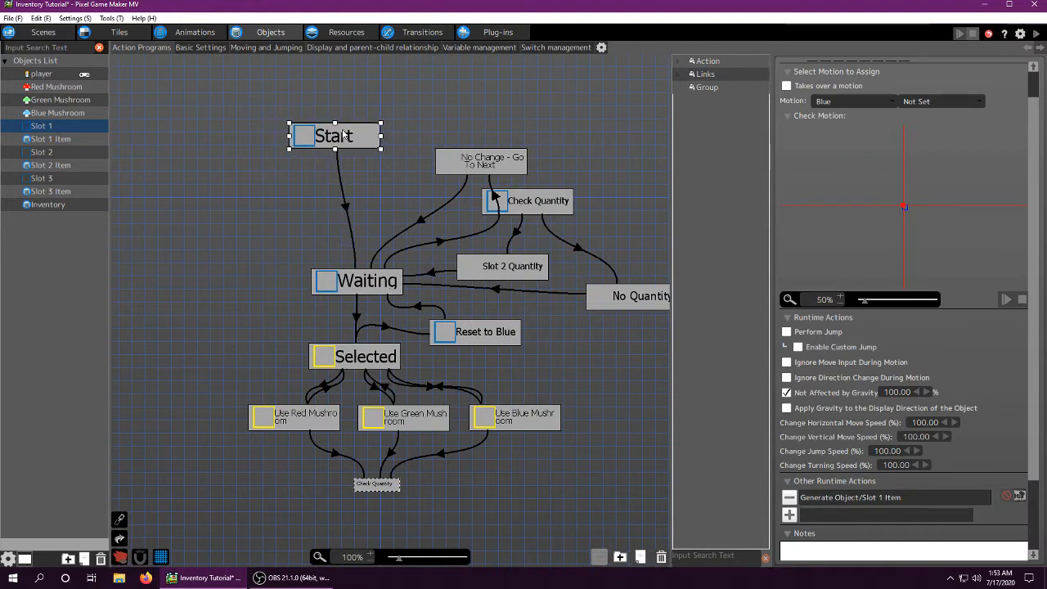
- Examine the Waiting action's settings and the change condition on the link leading to it from Start
click(372, 286)
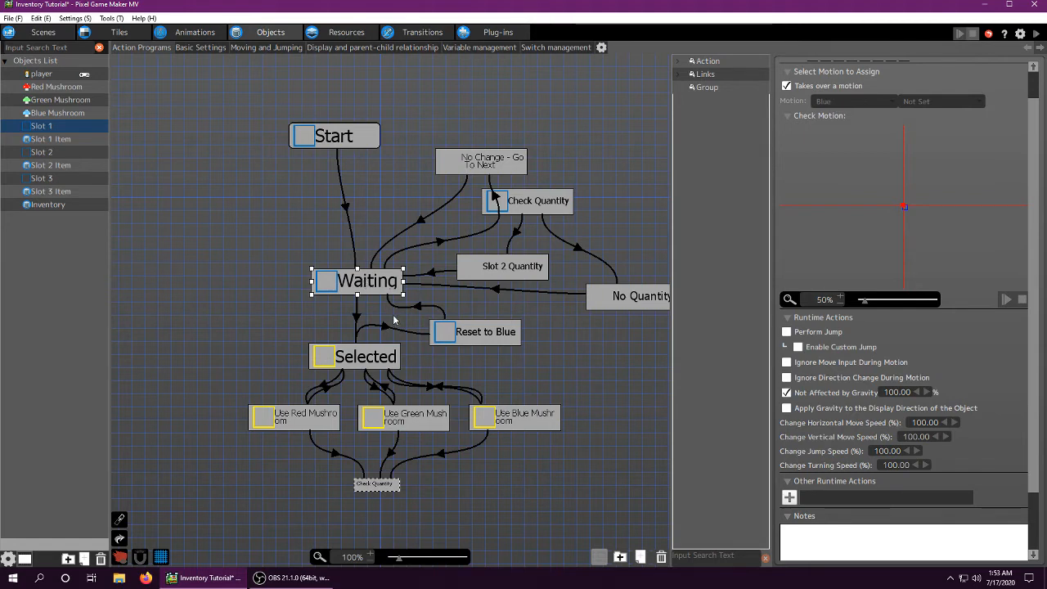
middle_drag(385, 313, 344, 338)
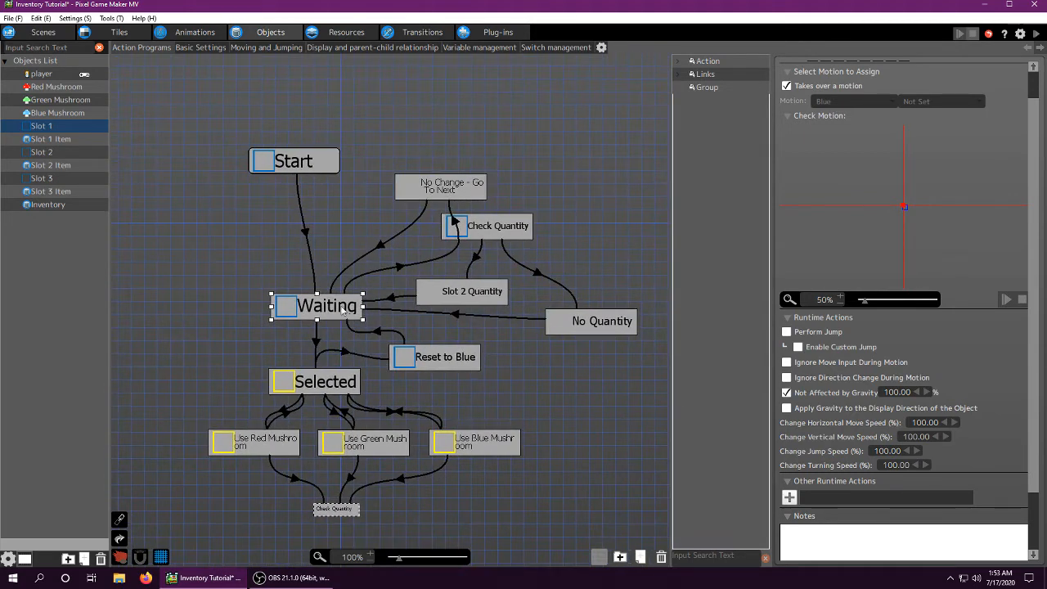
click(307, 234)
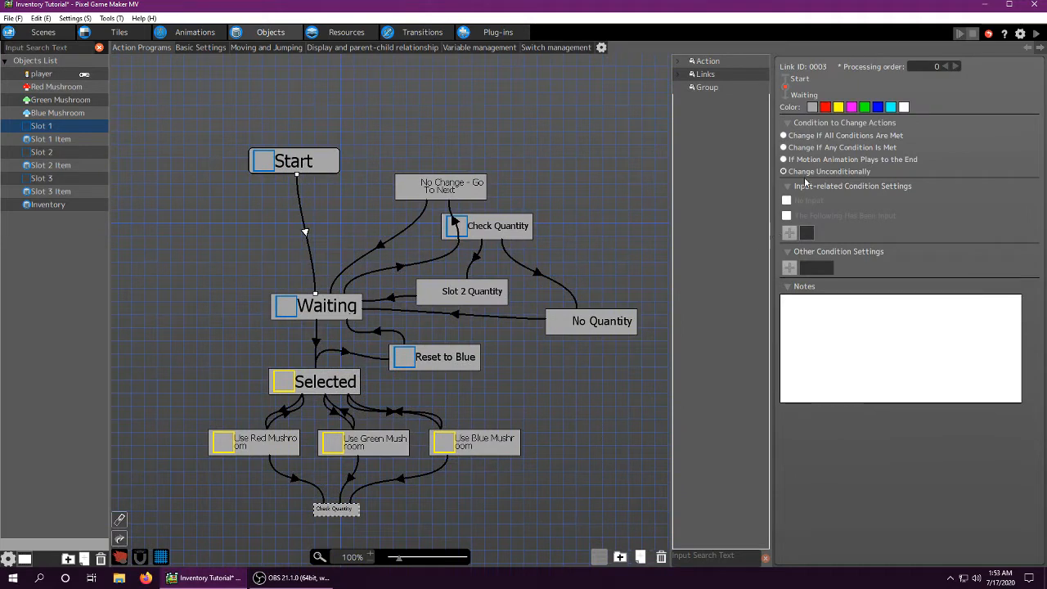
click(314, 301)
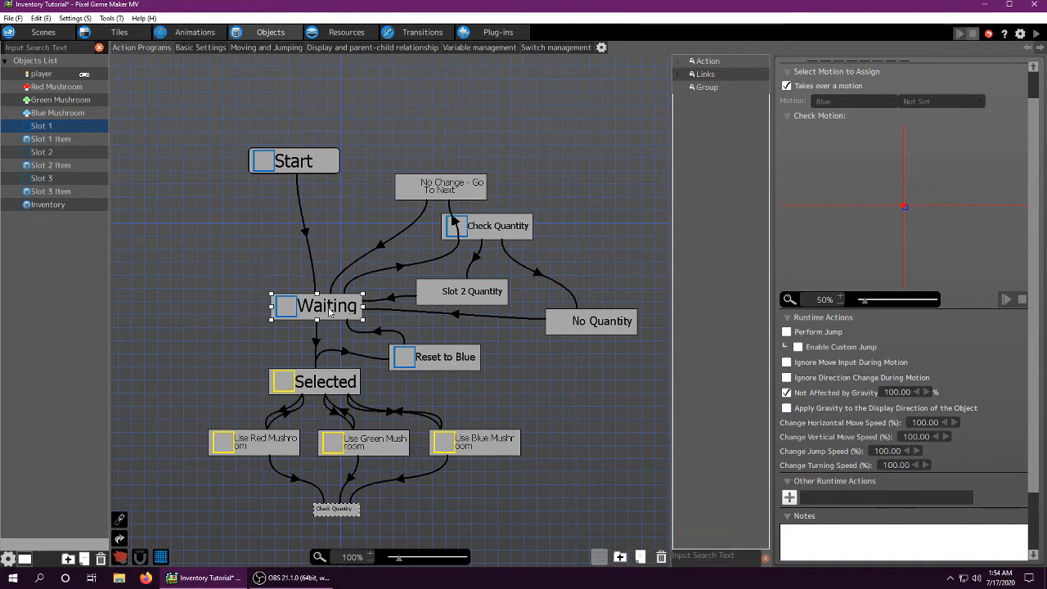
- In the Slot 1 action program, inspect the Selected action and the Slot Selected variable condition on the link from Waiting
middle_drag(328, 348, 409, 264)
click(393, 308)
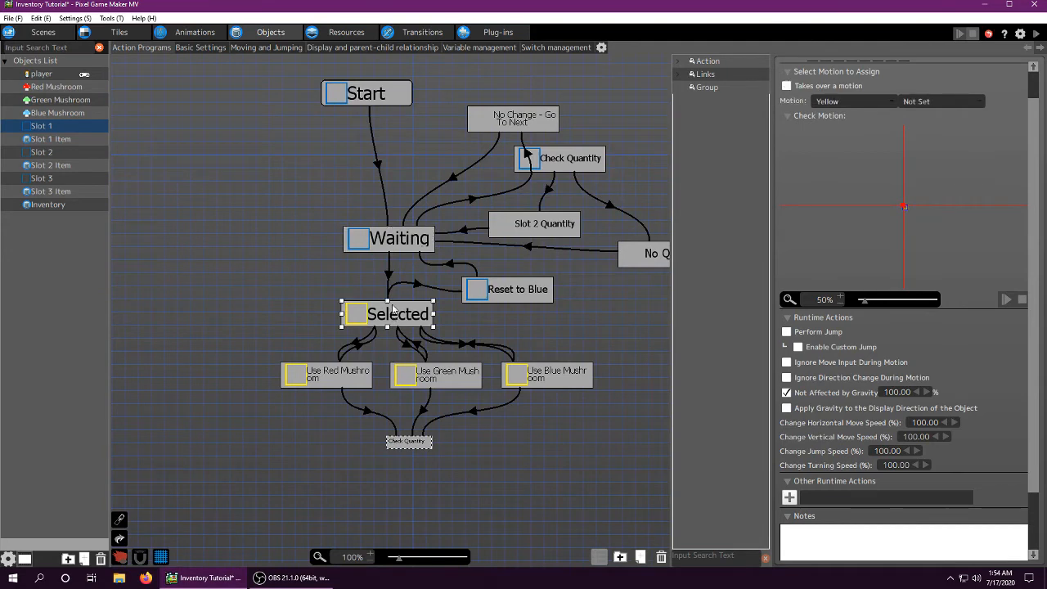
click(391, 276)
double_click(851, 267)
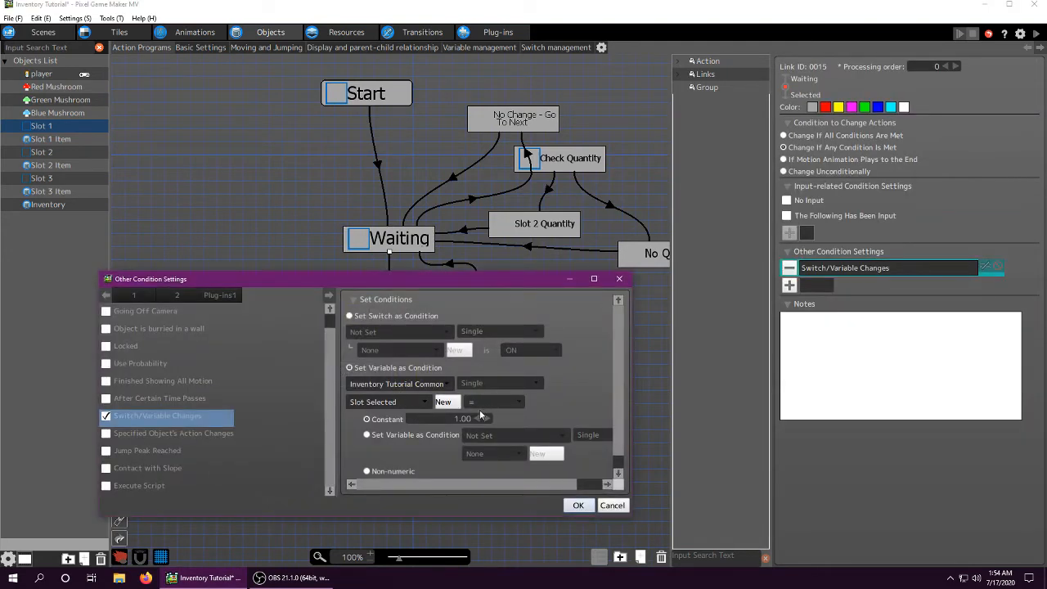
click(578, 504)
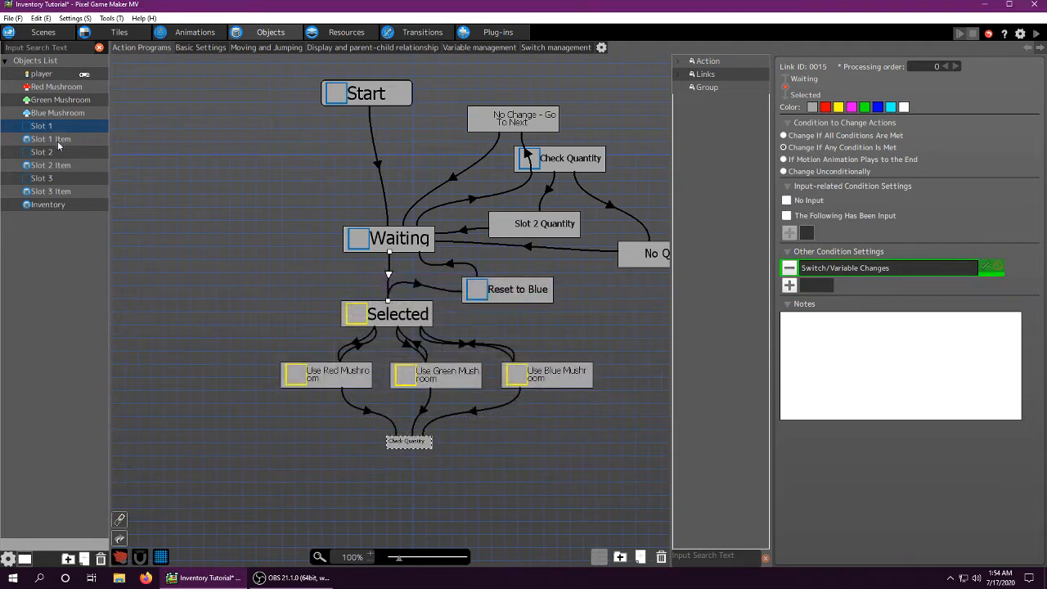
click(58, 126)
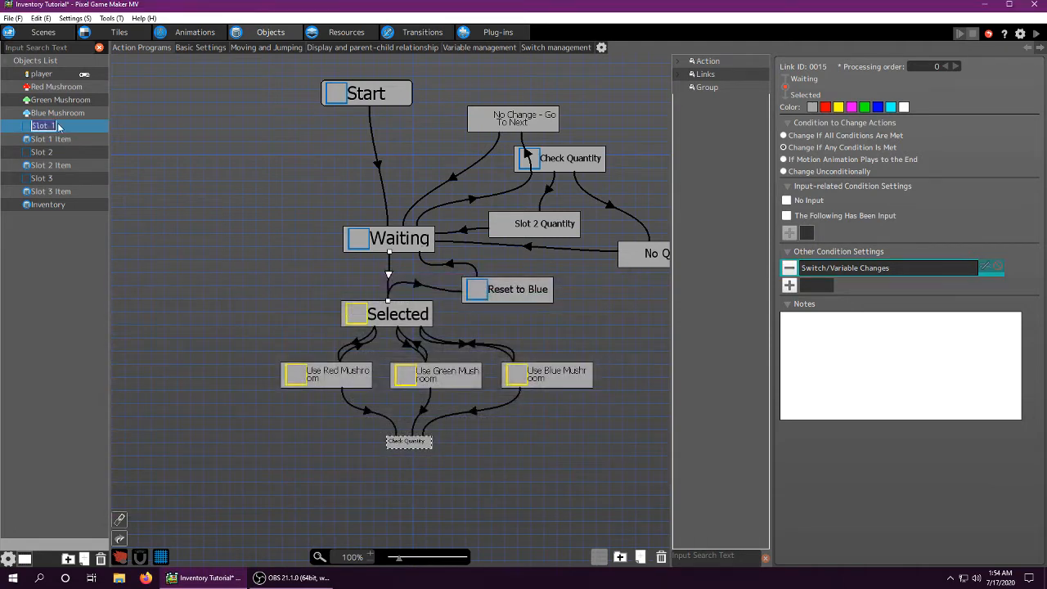
click(268, 236)
click(389, 266)
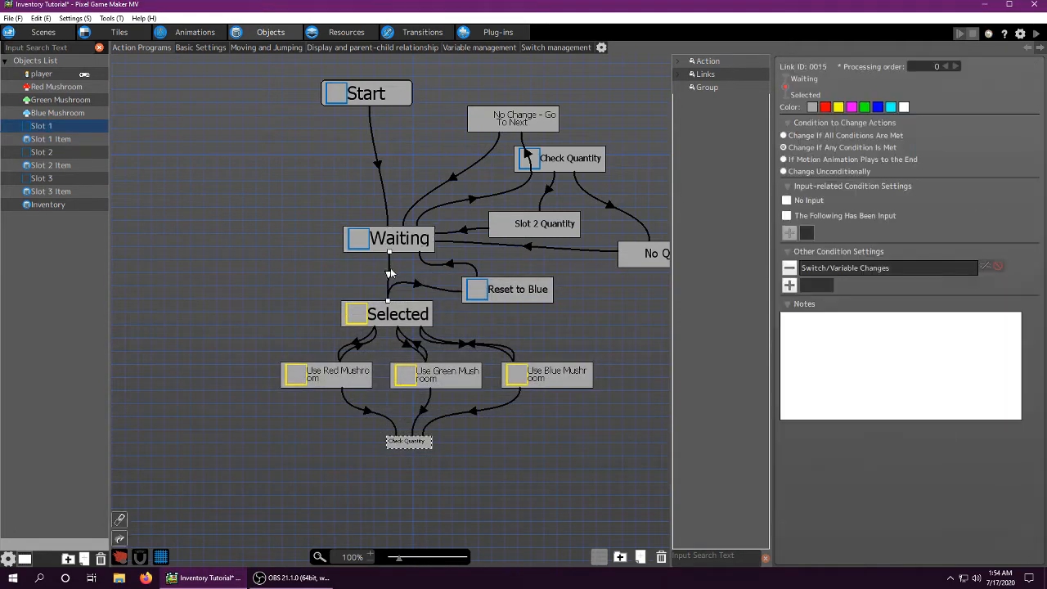
- Recheck the Selected action against the variable, operator and constant in the condition on its incoming link from Waiting
click(387, 319)
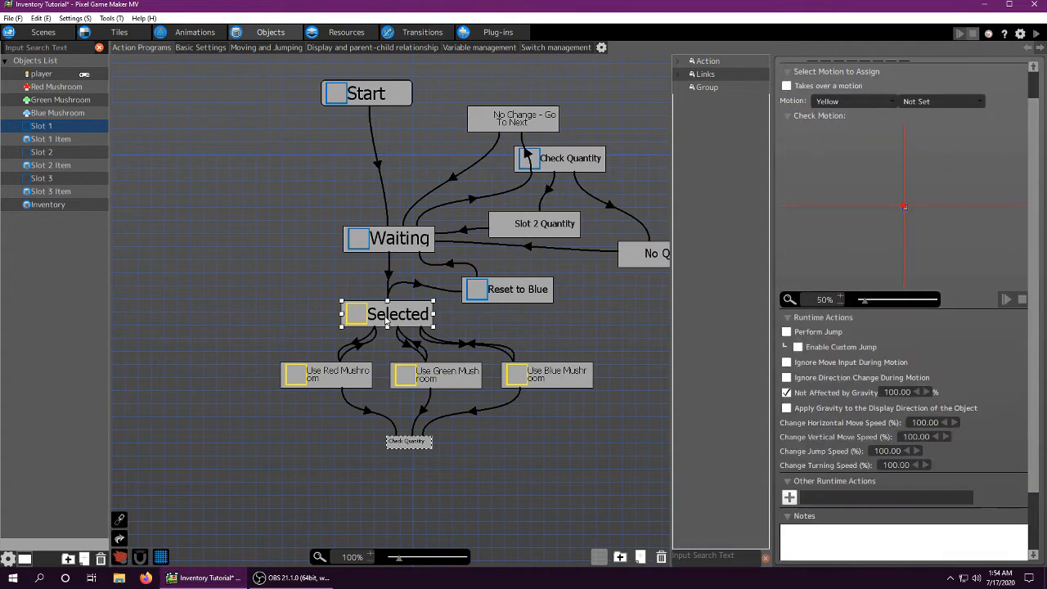
click(391, 275)
click(401, 315)
click(390, 280)
double_click(829, 278)
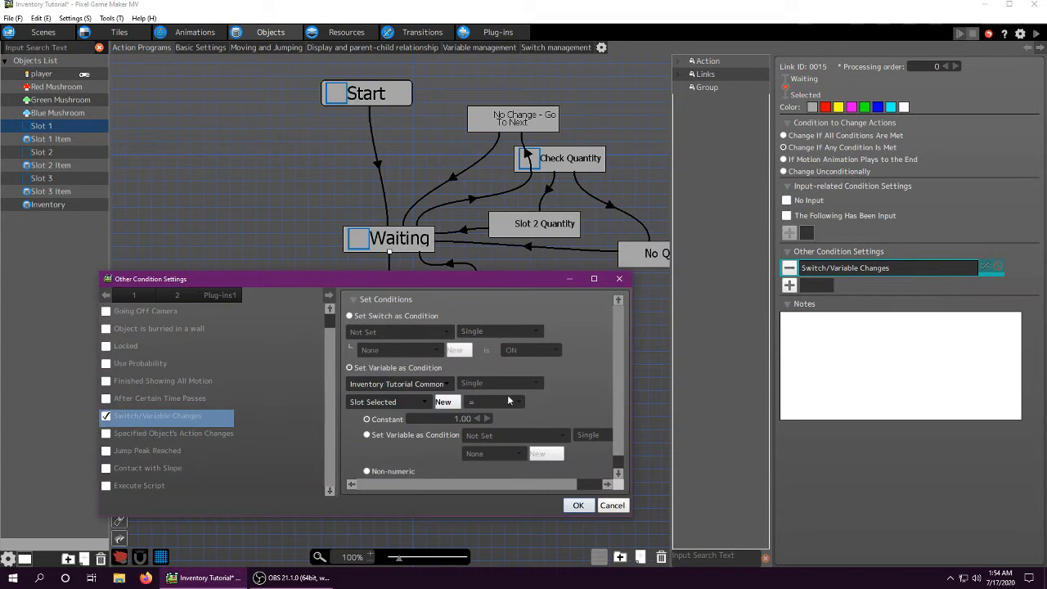
click(578, 505)
click(384, 315)
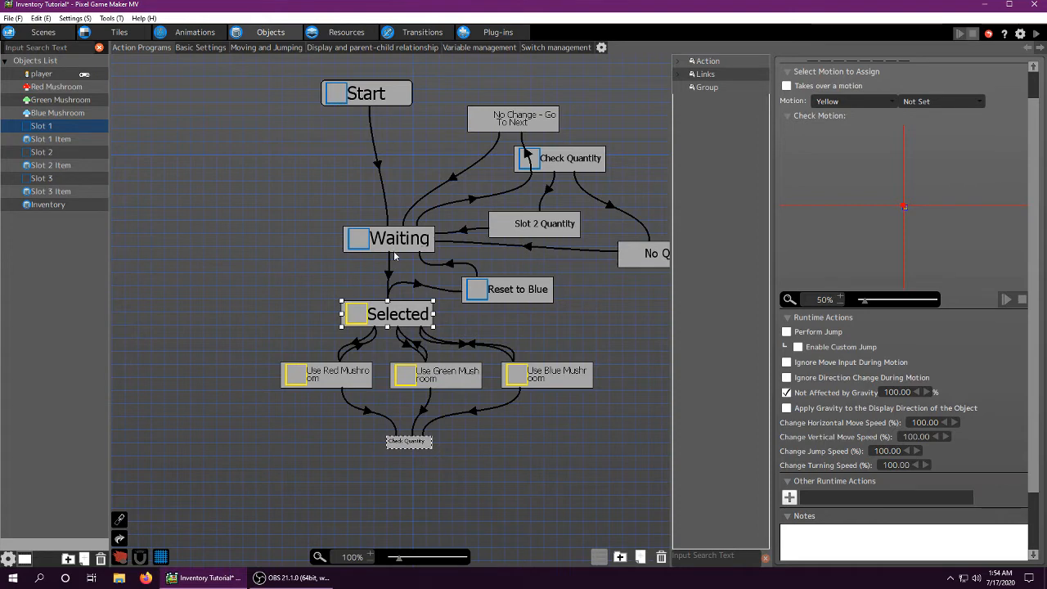
click(390, 280)
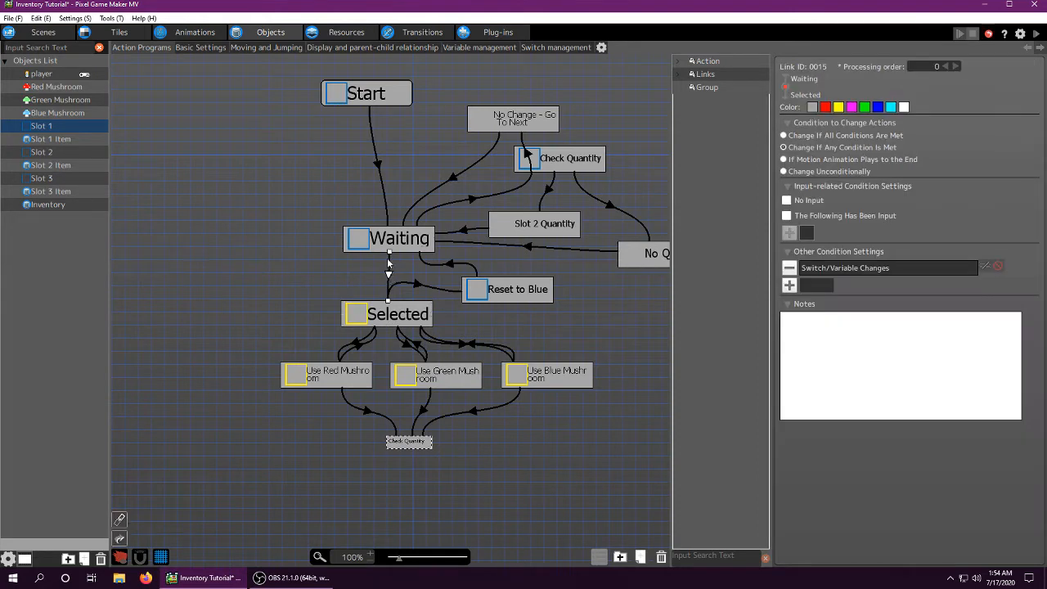
- Look through the settings of the Waiting, Selected, Use Red Mushroom, Check Quantity, Slot 2 Quantity and No Quantity actions
click(391, 315)
click(408, 239)
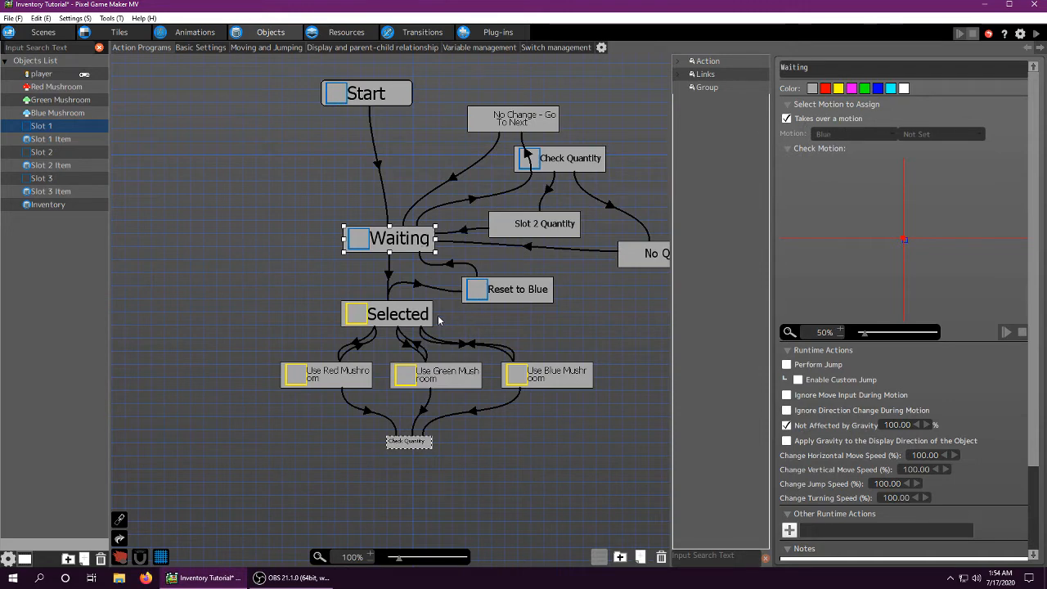
click(395, 316)
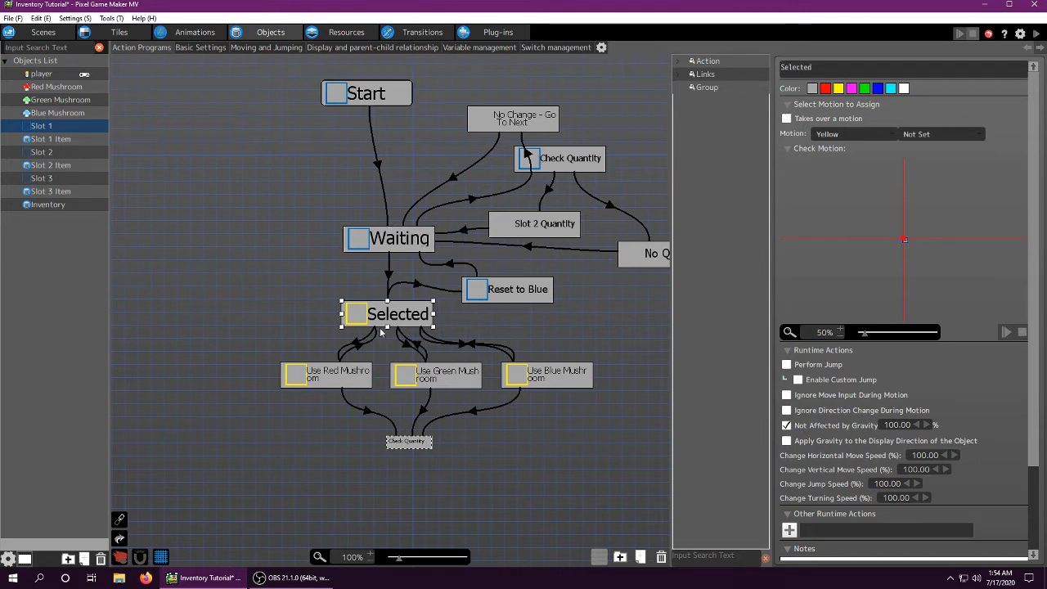
click(339, 381)
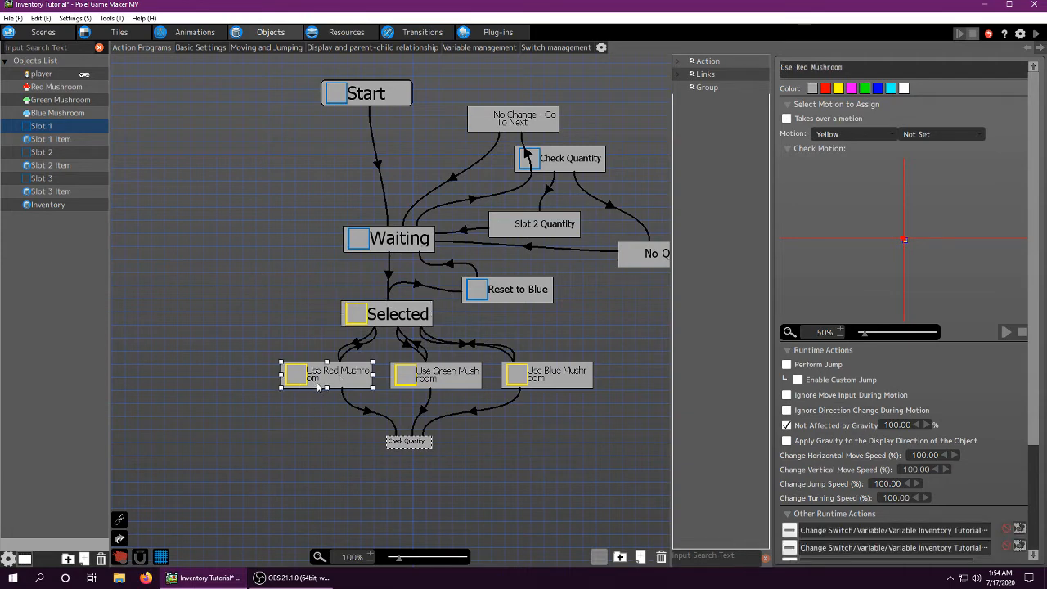
click(563, 158)
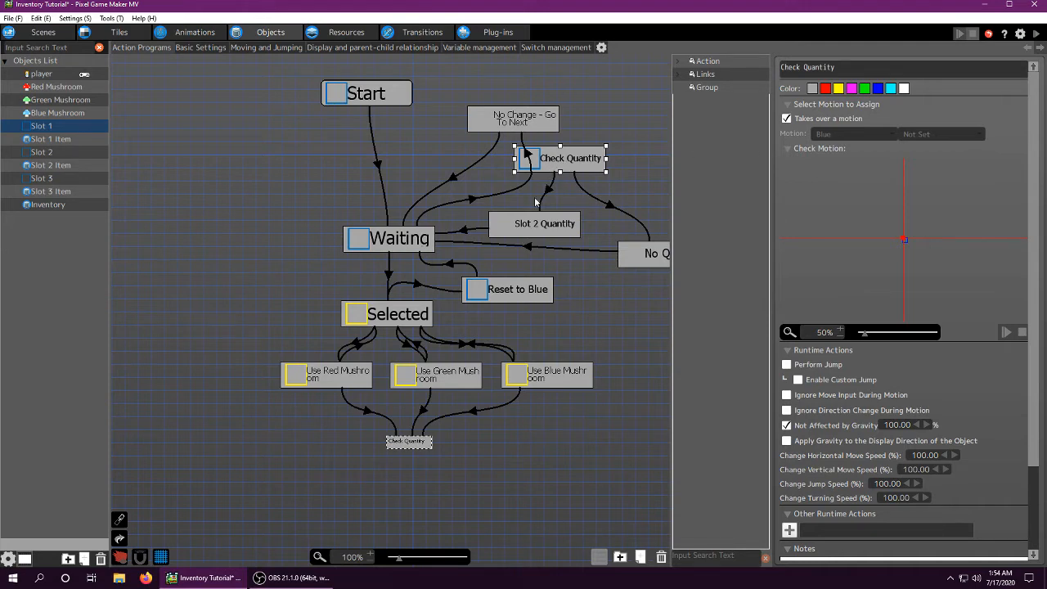
click(538, 225)
click(655, 253)
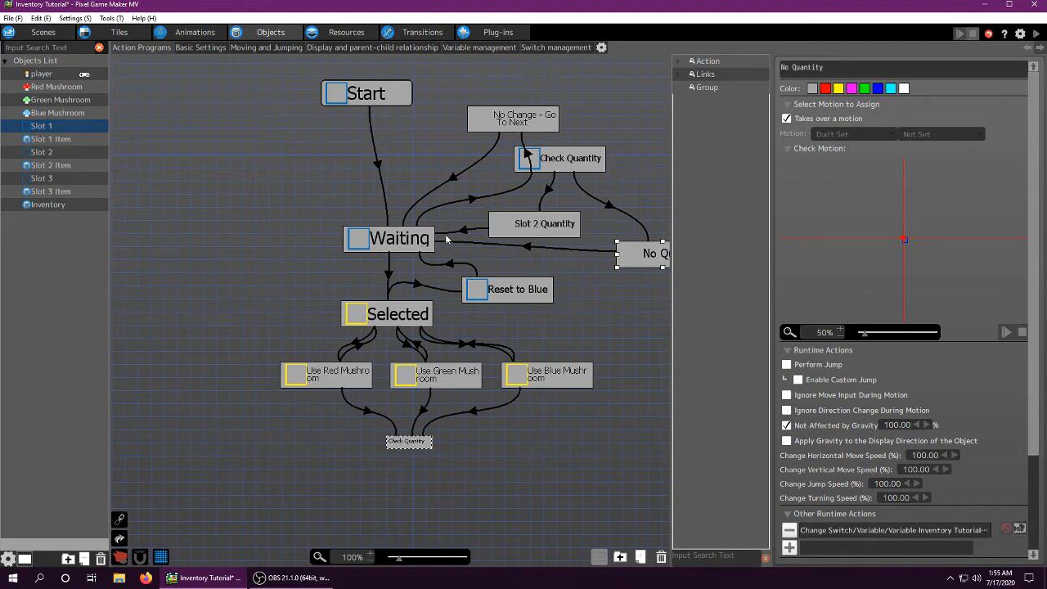
click(543, 224)
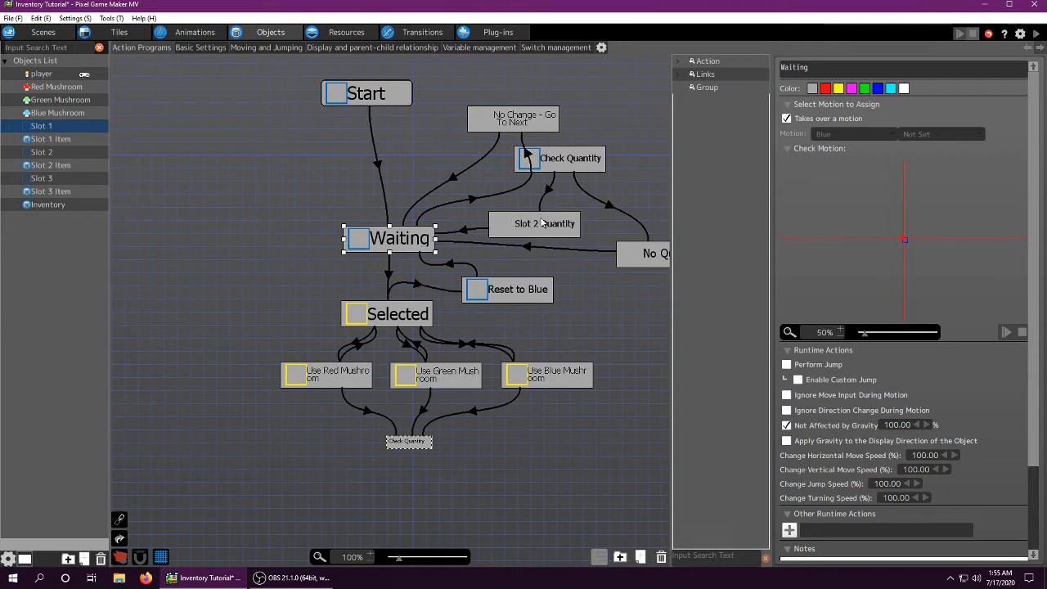
click(415, 248)
click(392, 316)
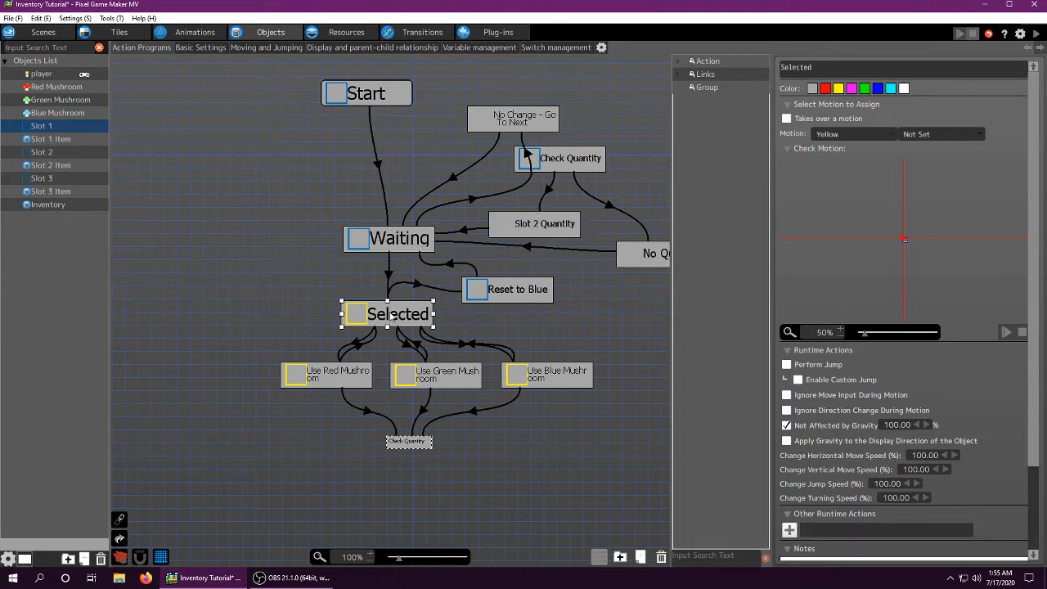
- Examine the Slot Selected condition and its available comparison operators on the link from Selected to Reset to Blue
click(492, 291)
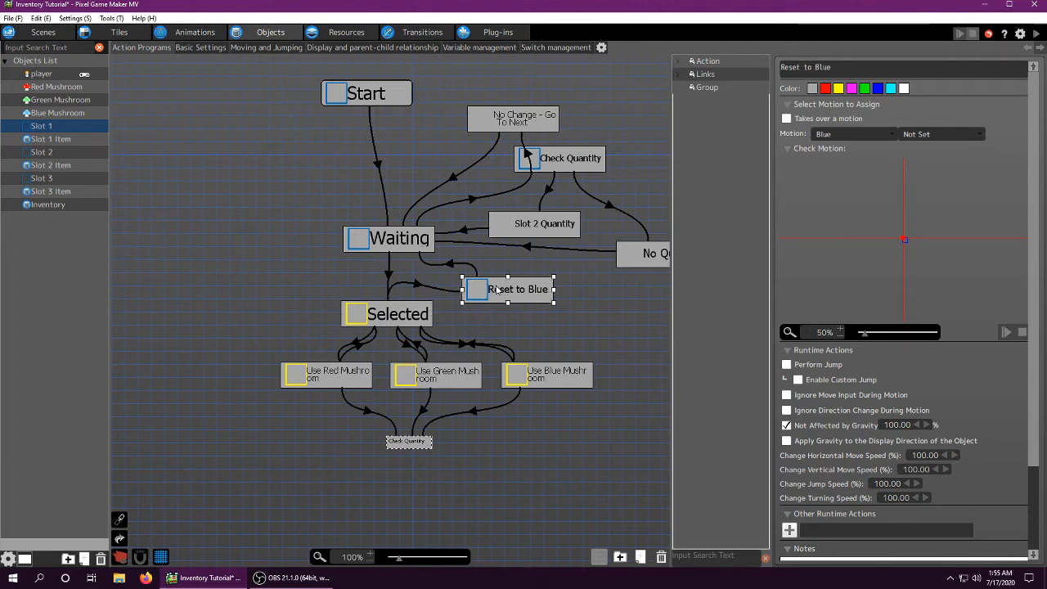
click(416, 284)
double_click(841, 268)
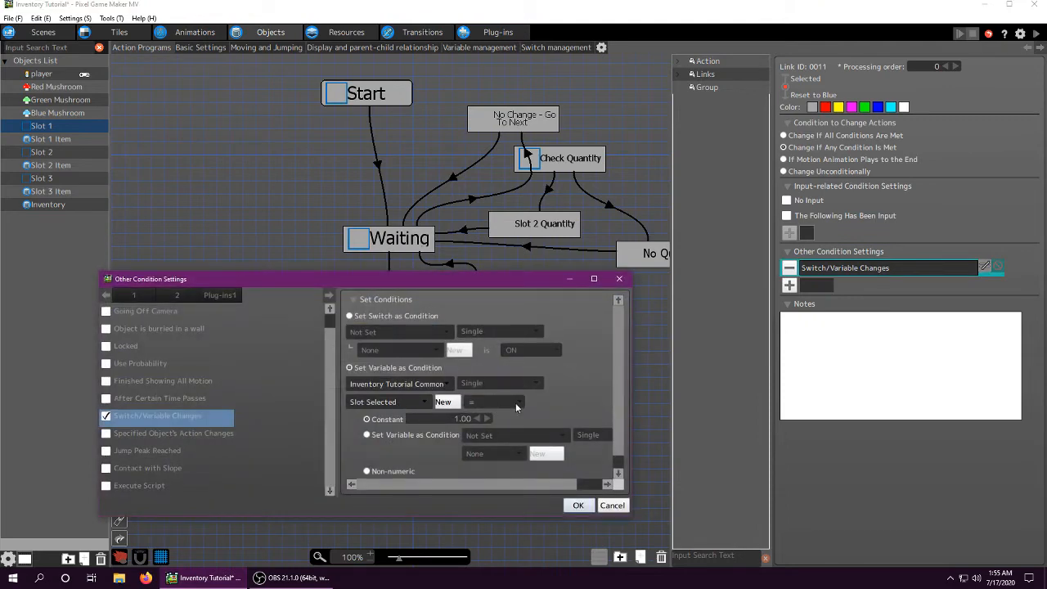
click(577, 504)
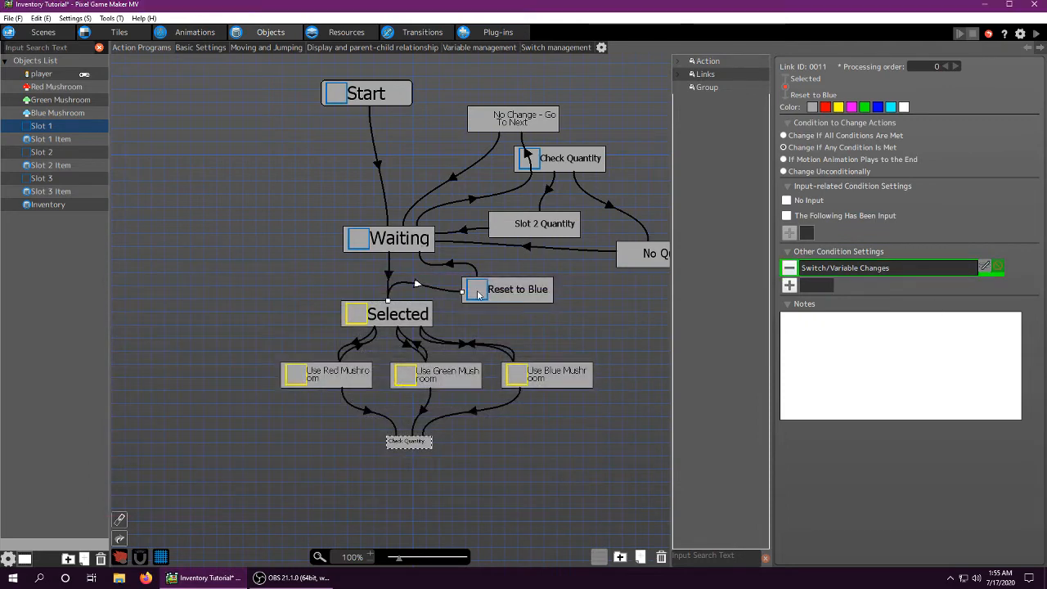
double_click(843, 268)
click(485, 401)
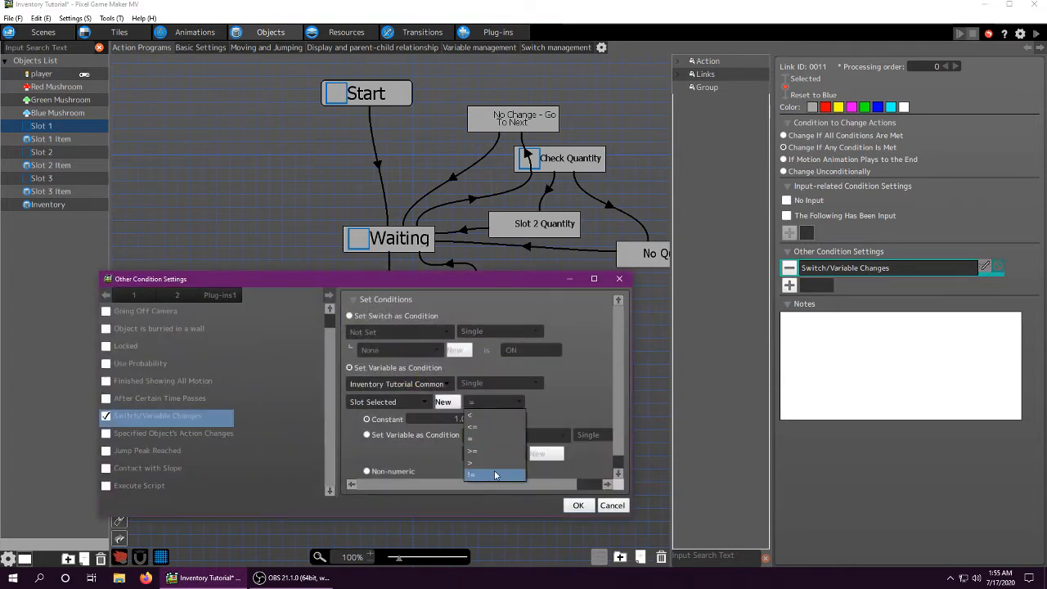
click(575, 401)
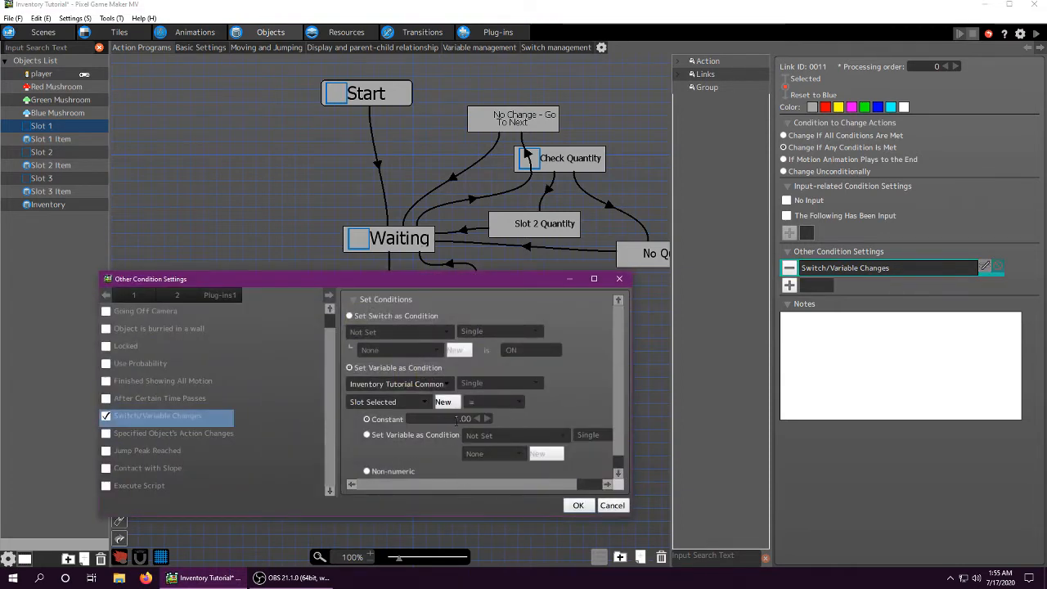
click(578, 505)
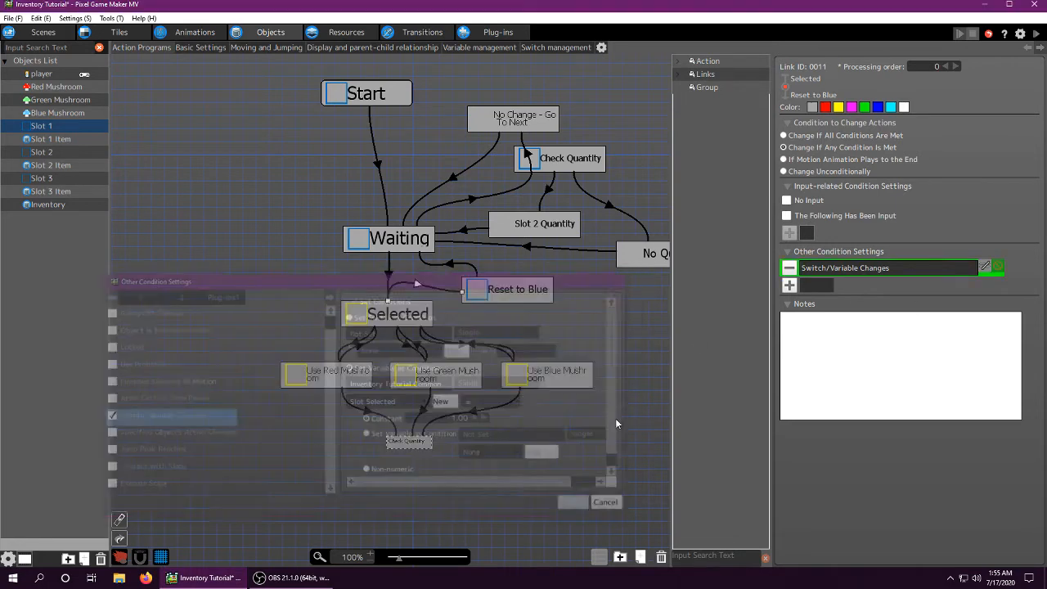
- Compare the motion settings of Reset to Blue, Waiting and Selected, and check the link from Waiting to Selected
click(484, 290)
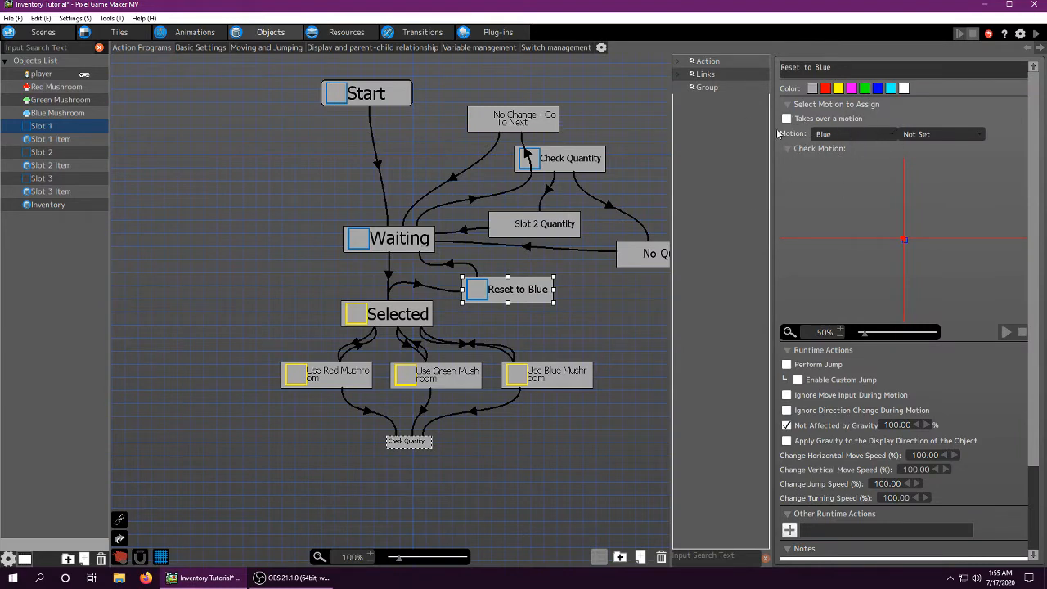
click(383, 246)
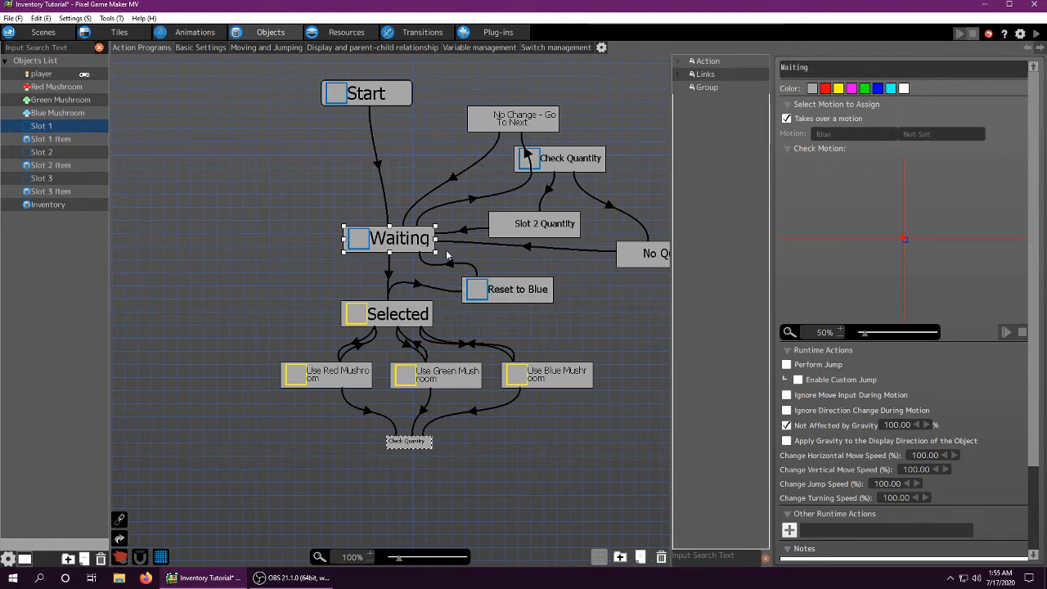
click(395, 314)
click(389, 285)
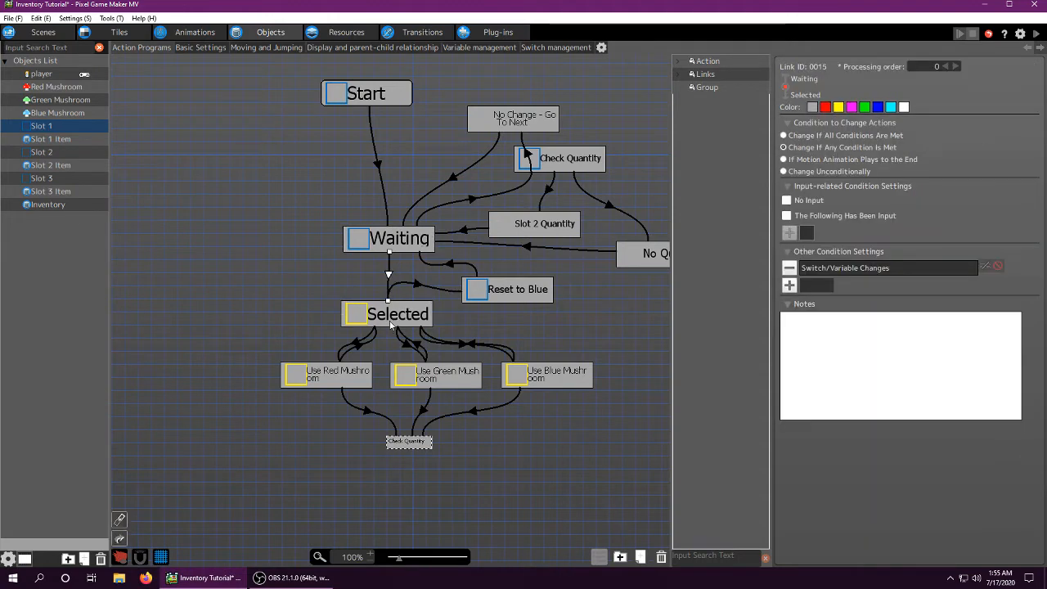
click(391, 322)
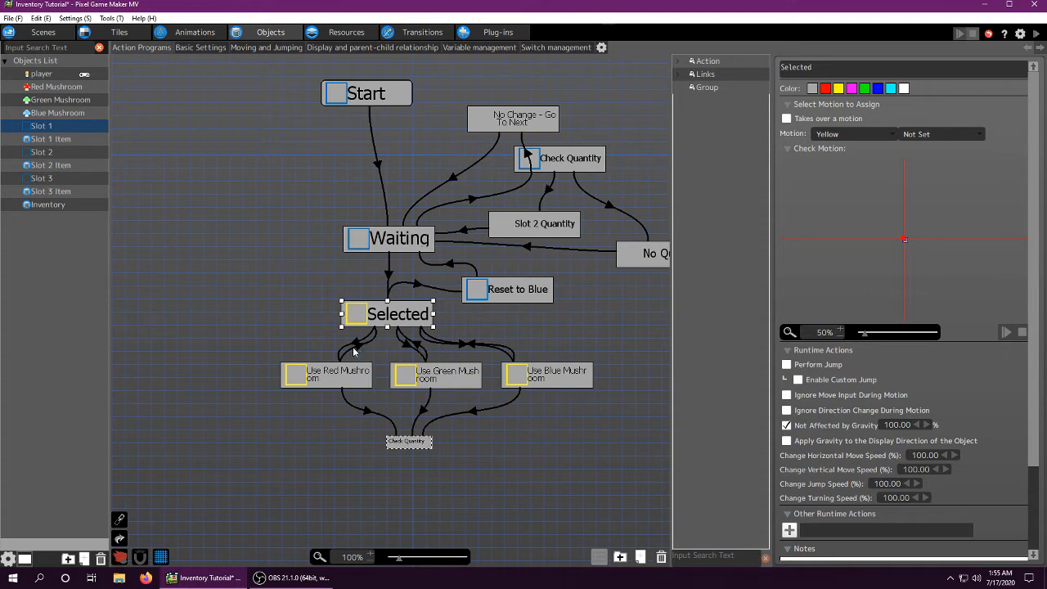
- Examine the X On Press input condition and the Slot 1 variable condition on the link from Selected to Use Red Mushroom
click(354, 344)
click(354, 344)
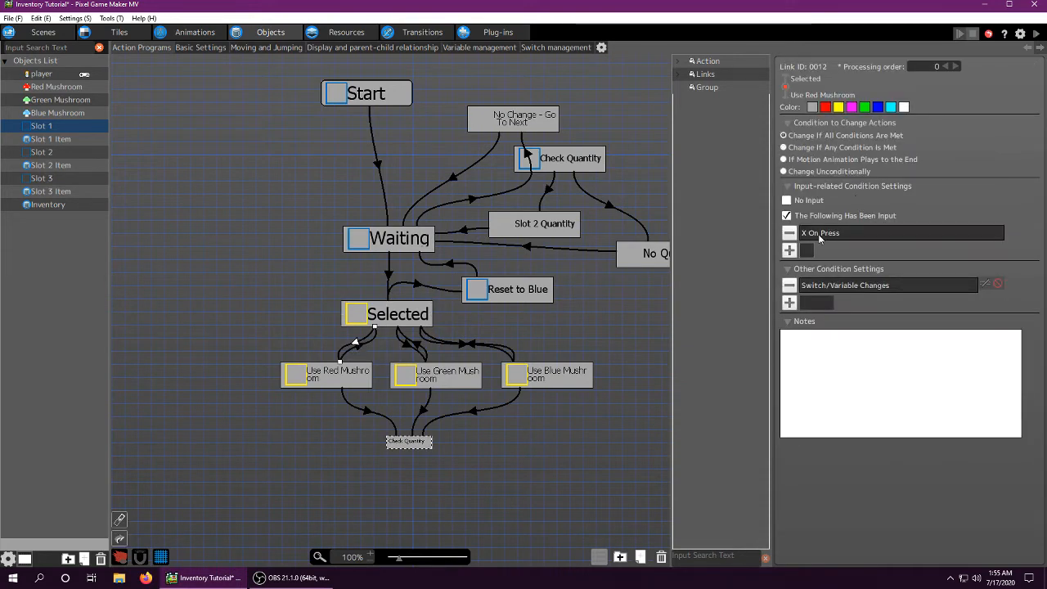
double_click(843, 286)
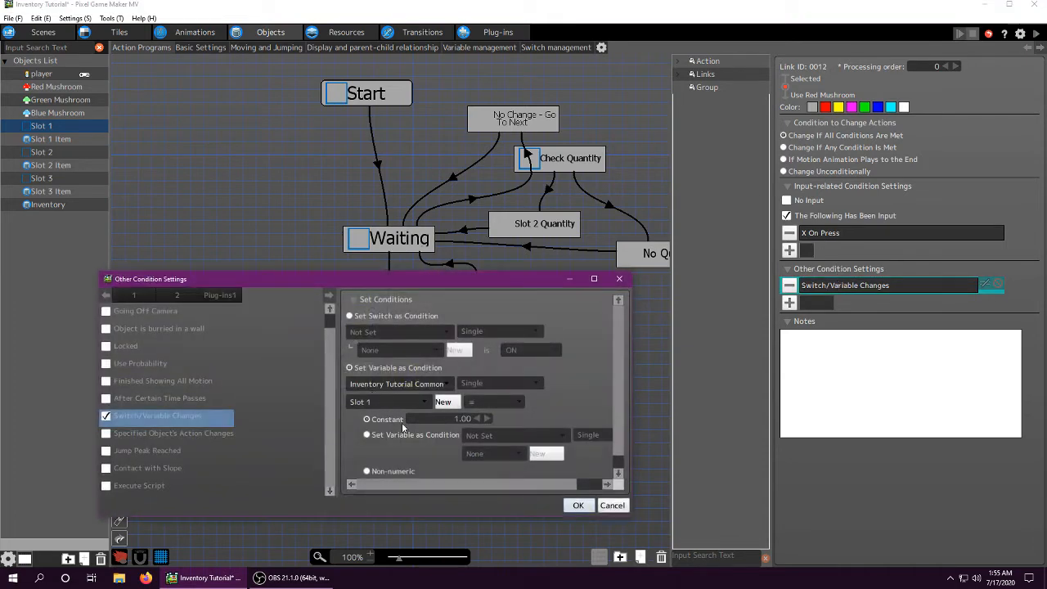
click(577, 505)
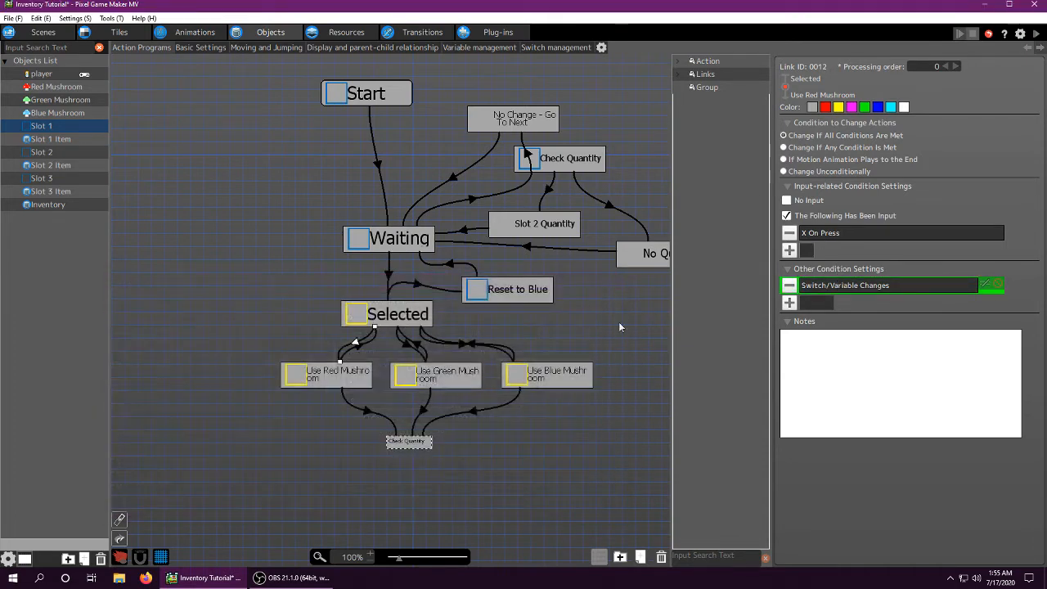
double_click(822, 285)
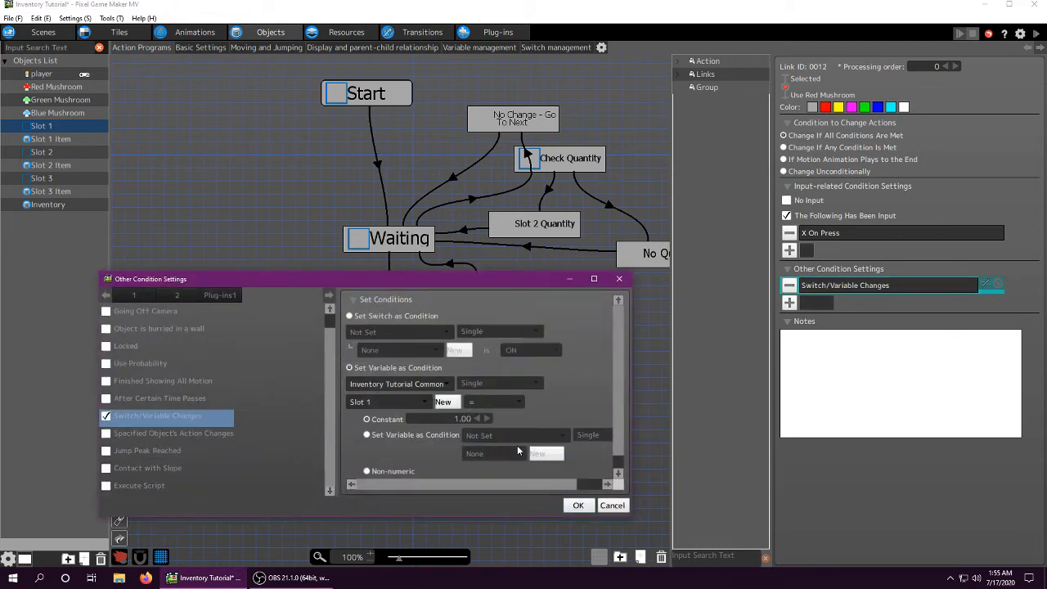
click(613, 505)
double_click(844, 234)
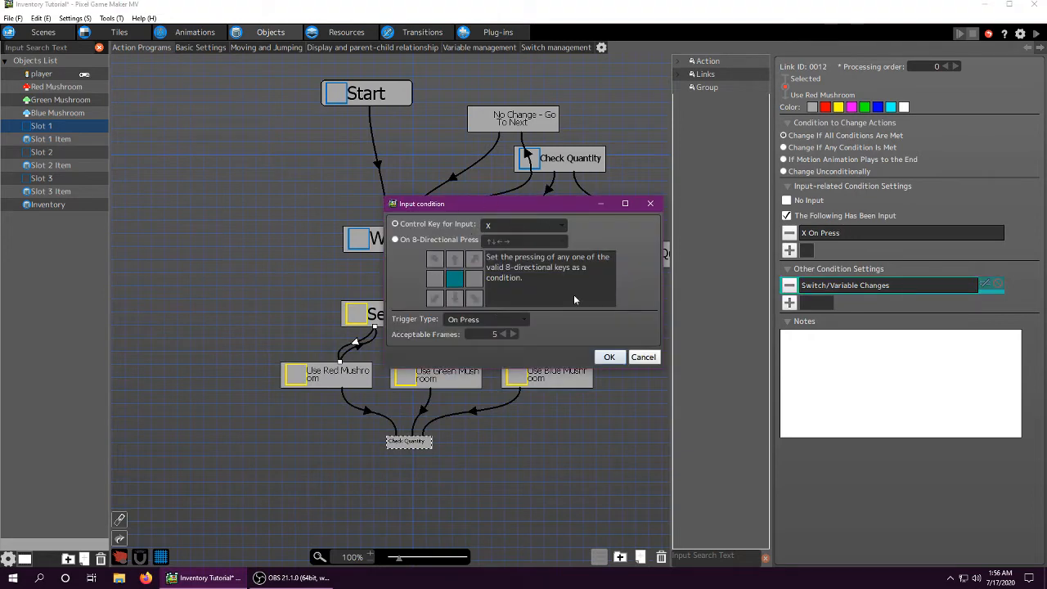
click(610, 356)
double_click(866, 288)
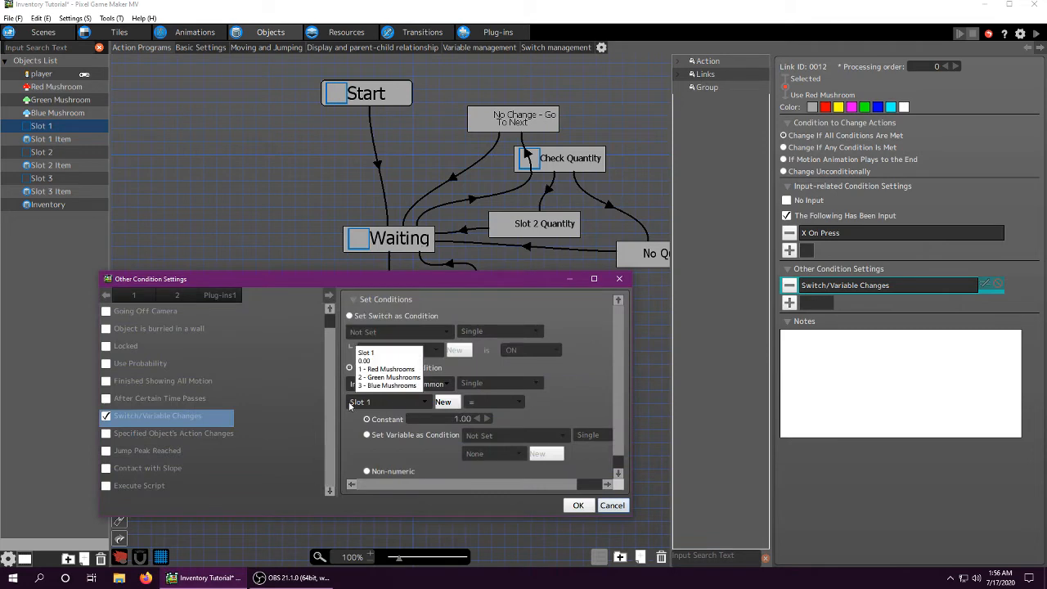
click(577, 506)
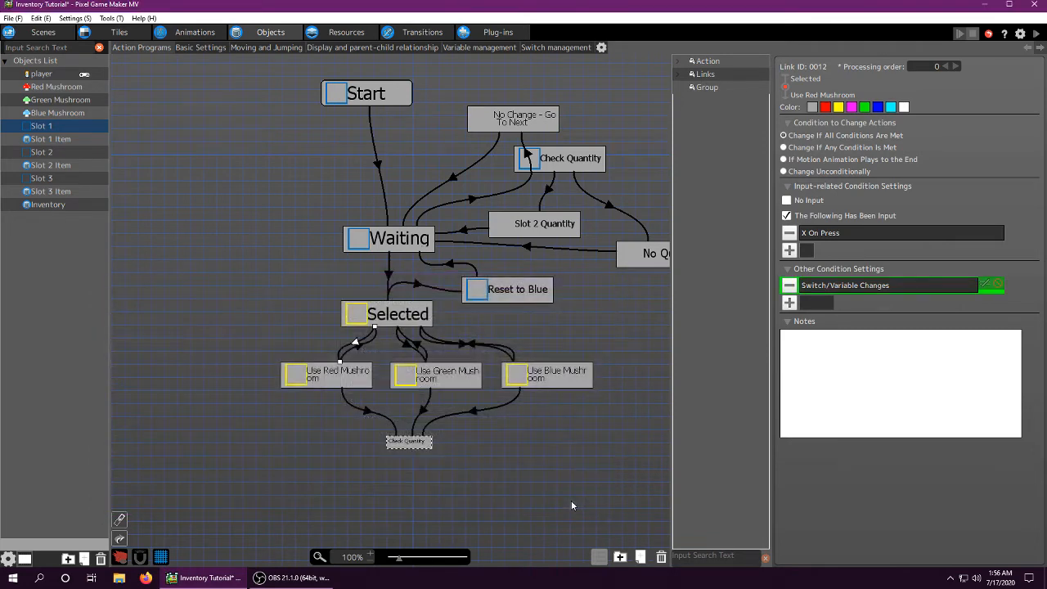
- Examine the Use Red Mushroom action and the Slot 1 variable condition on the link from Selected to Use Green Mushroom
click(350, 375)
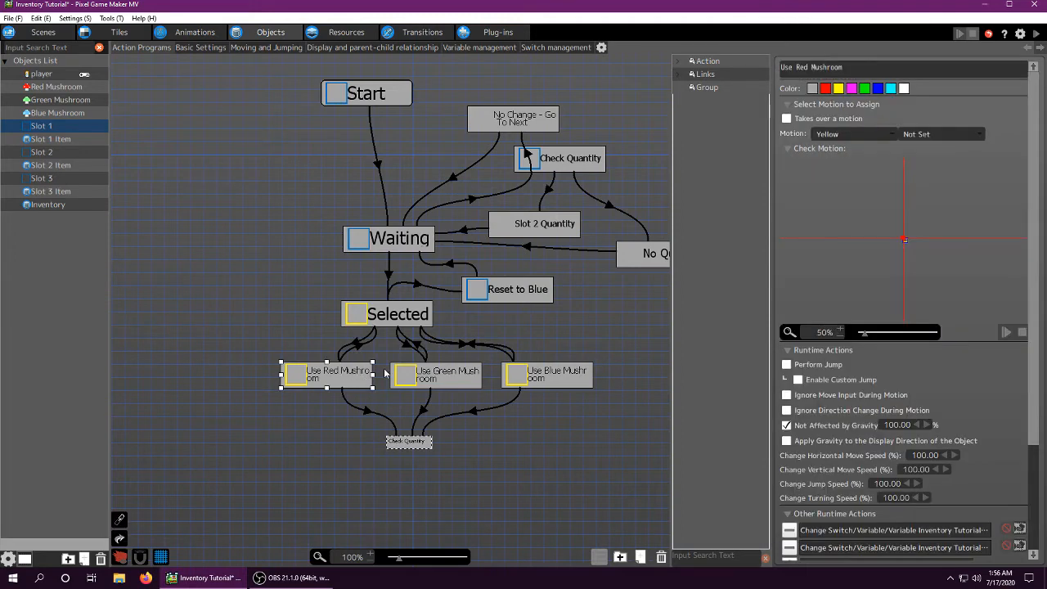
click(405, 347)
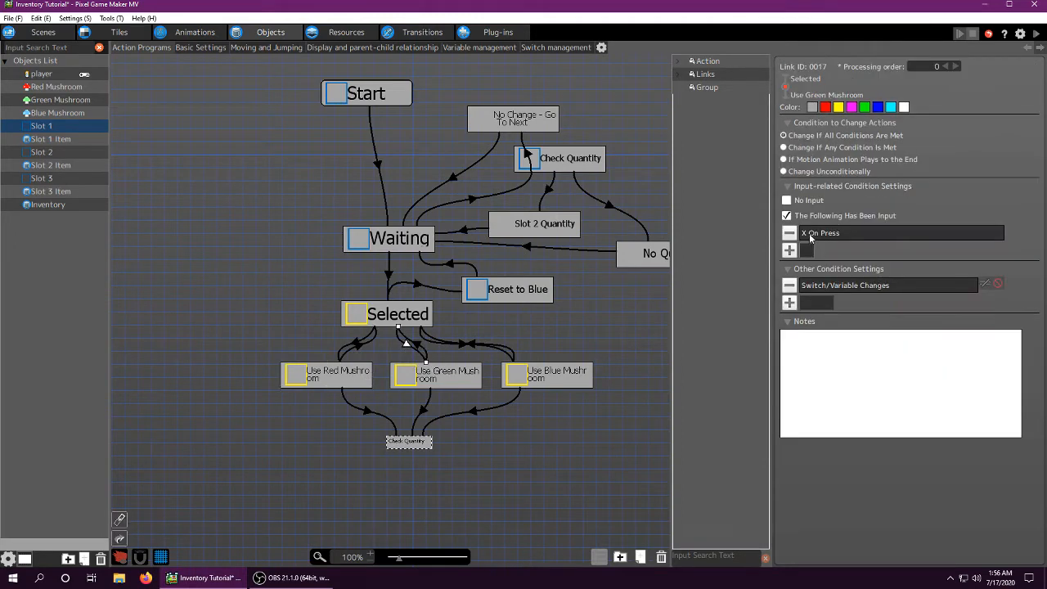
double_click(833, 283)
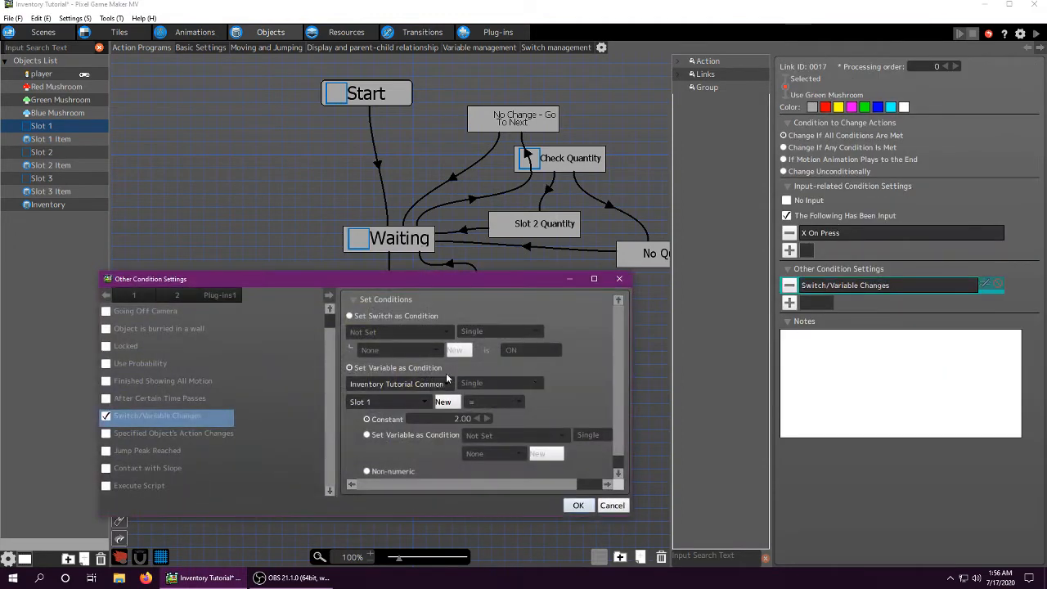
click(580, 505)
click(426, 379)
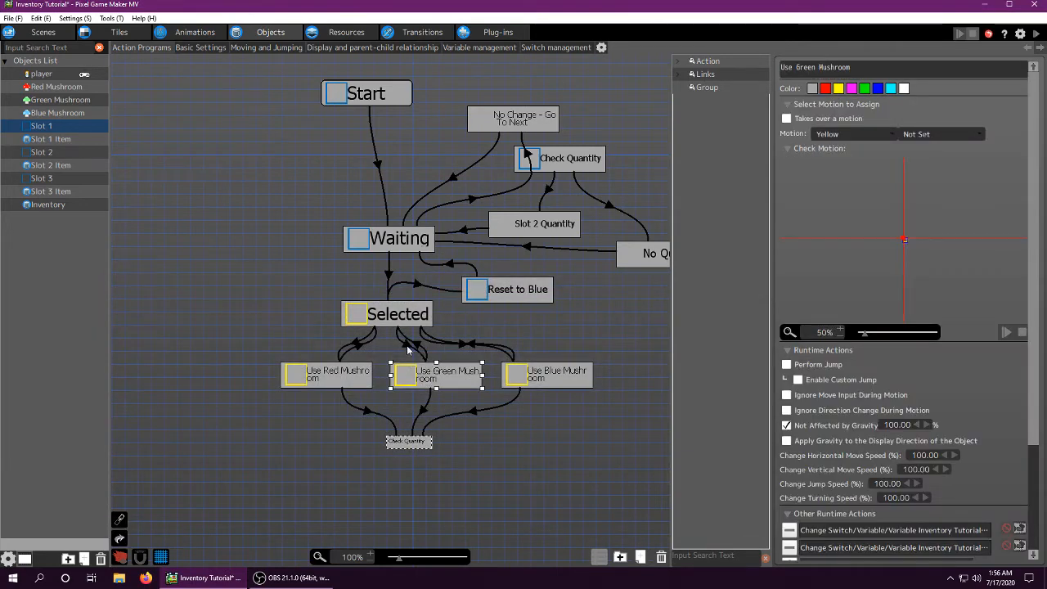
- Compare the links from Selected to the three mushroom-use actions, and check the Slot 1 variable condition for Use Blue Mushroom
click(547, 372)
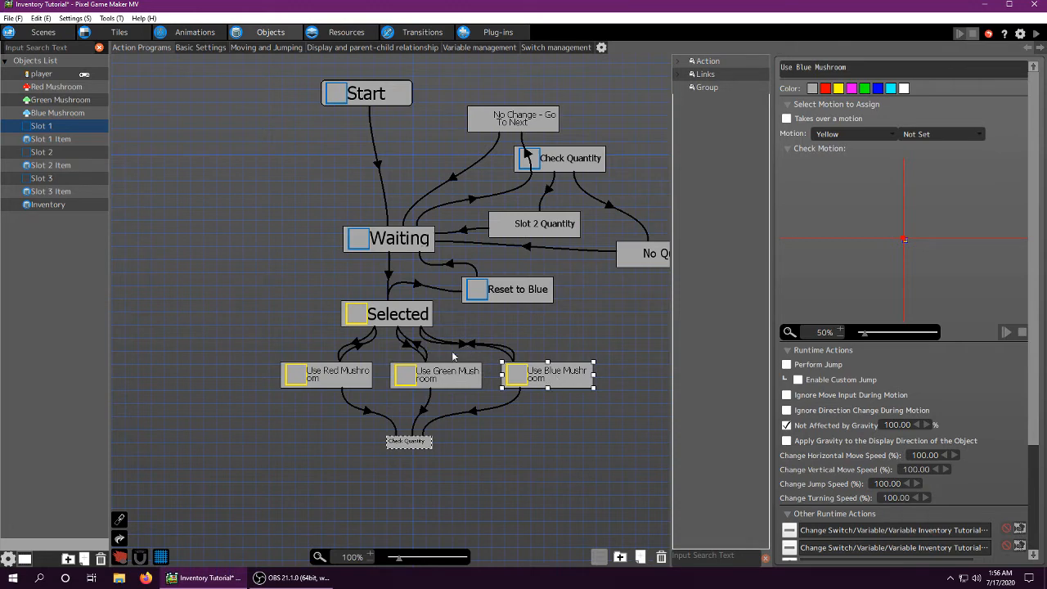
click(357, 344)
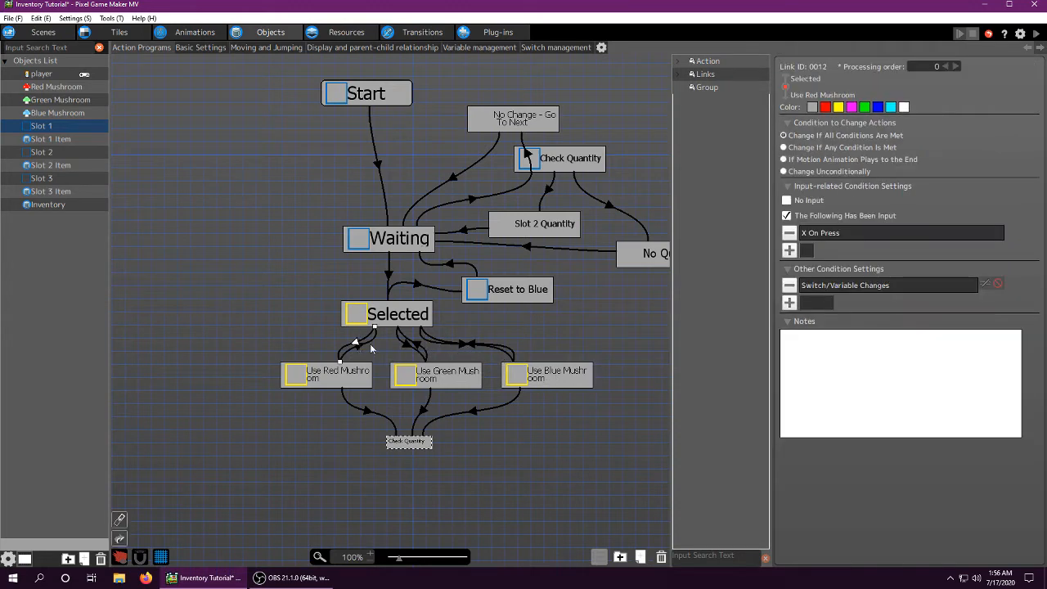
click(408, 346)
click(460, 344)
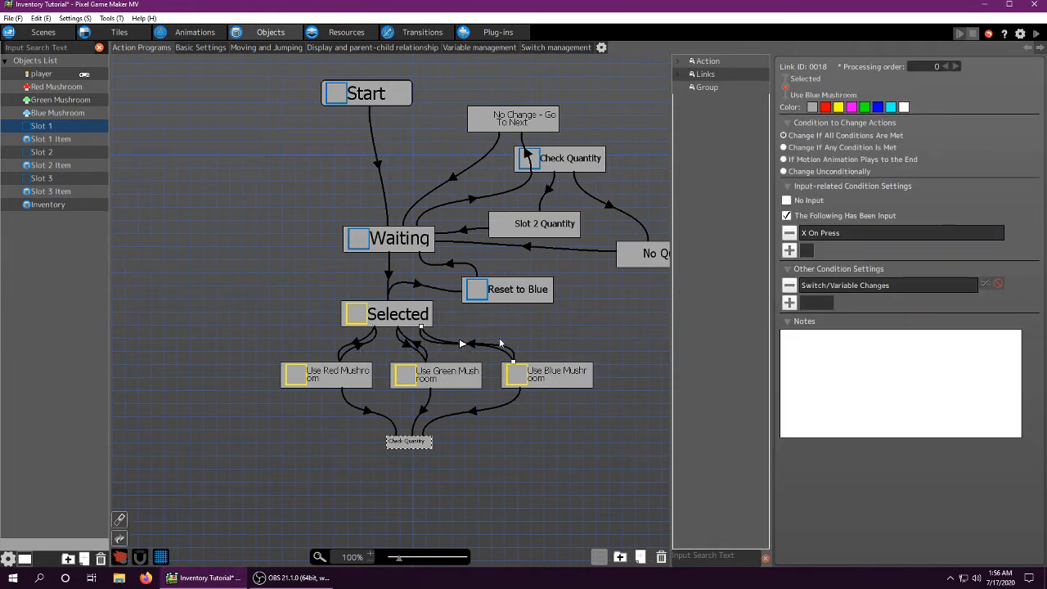
double_click(825, 286)
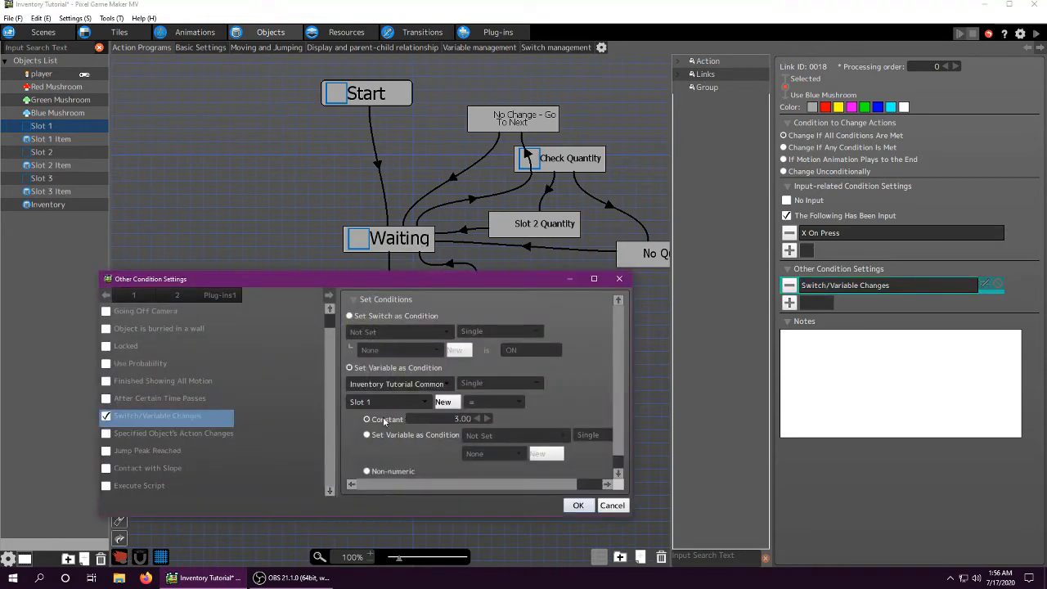
click(612, 506)
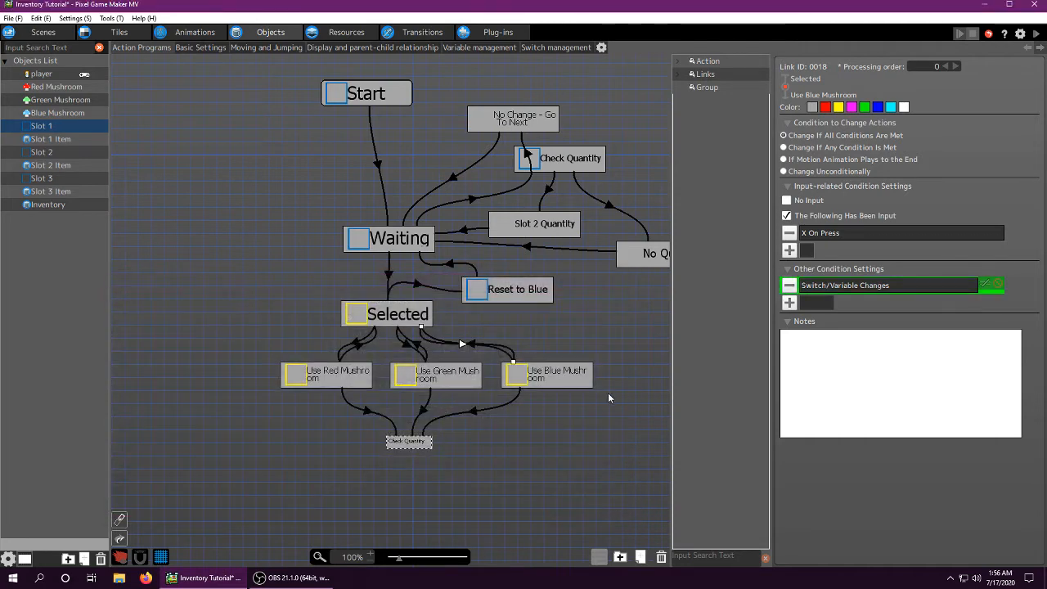
- Examine the Slot 1 Quantity condition on the link from Use Red Mushroom to the lower Check Quantity, and that action's settings
middle_drag(608, 366, 517, 330)
middle_drag(304, 395, 526, 408)
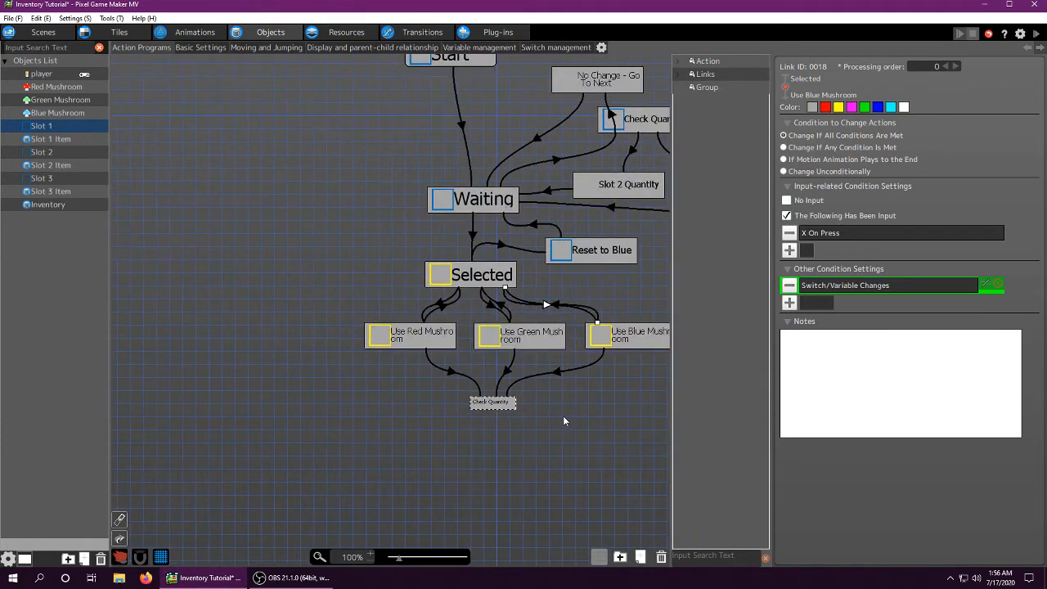
click(447, 373)
double_click(824, 270)
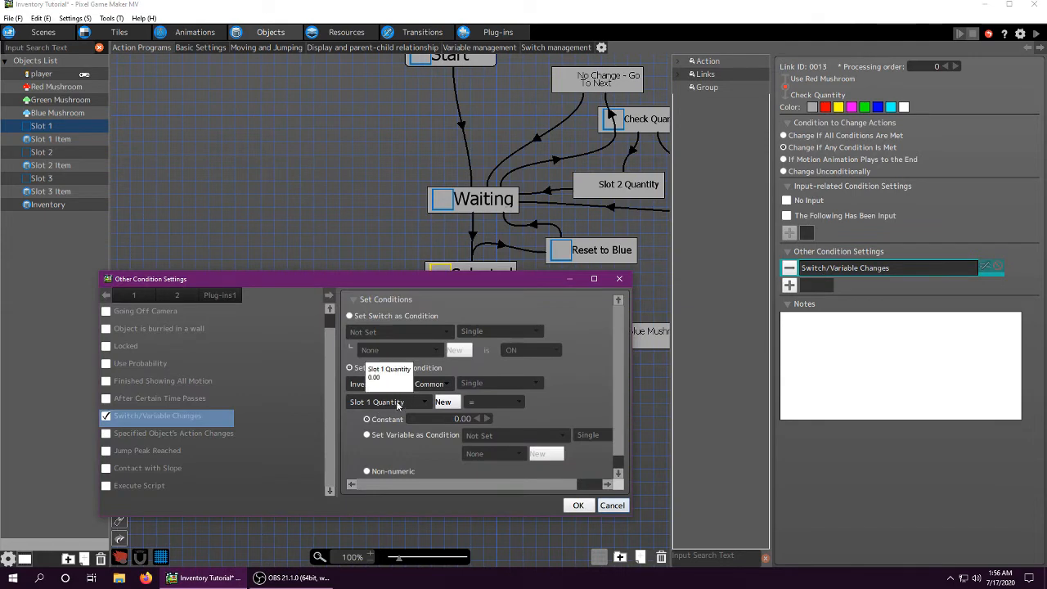
click(607, 507)
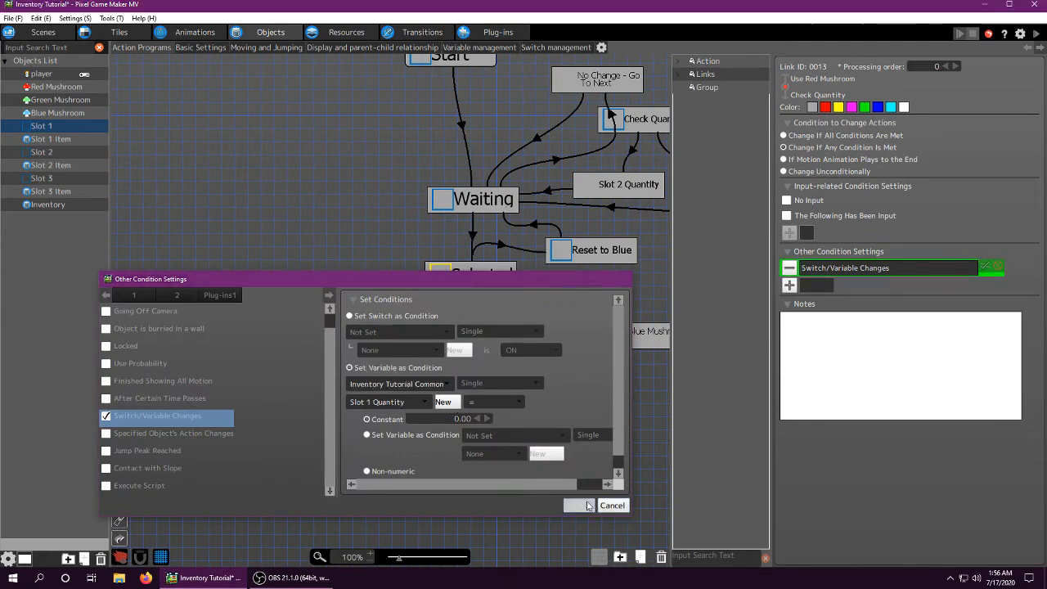
click(486, 403)
middle_drag(586, 409, 517, 439)
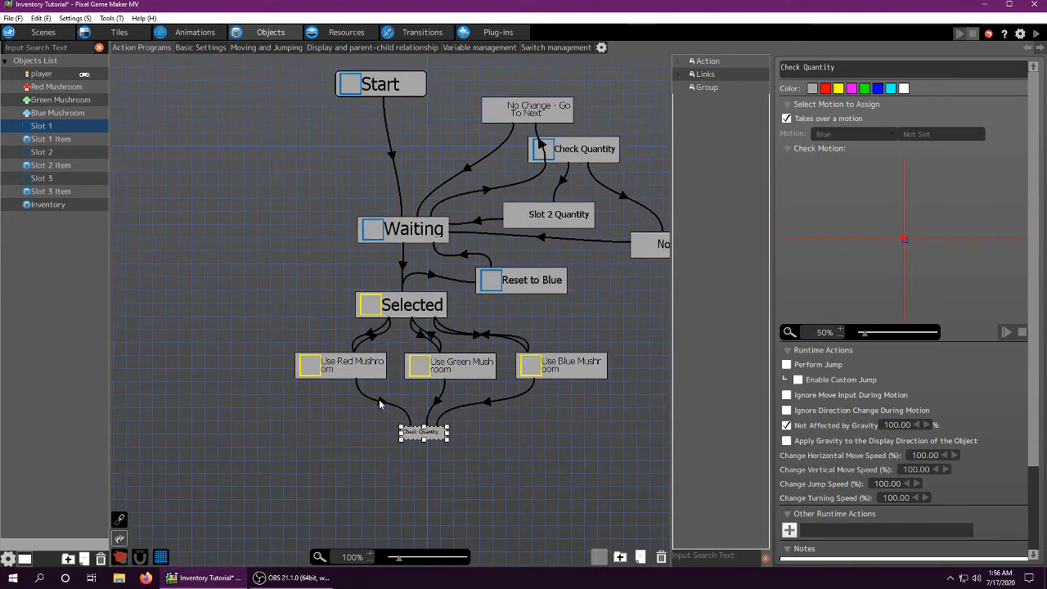
click(379, 402)
click(488, 401)
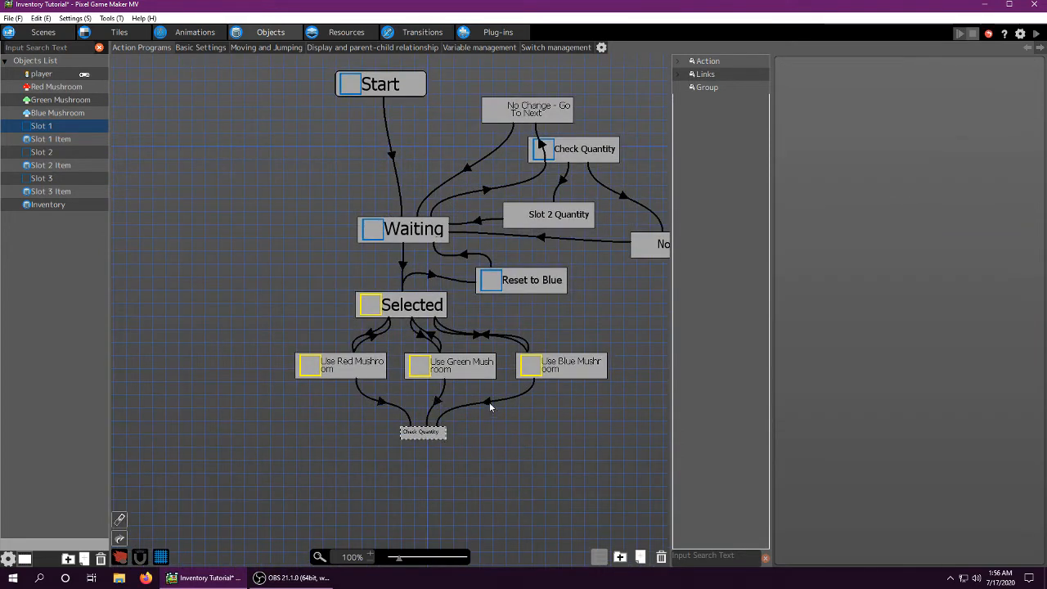
- Browse the runtime actions that can be added to Use Red Mushroom, including Generate Object, without adding one
click(333, 366)
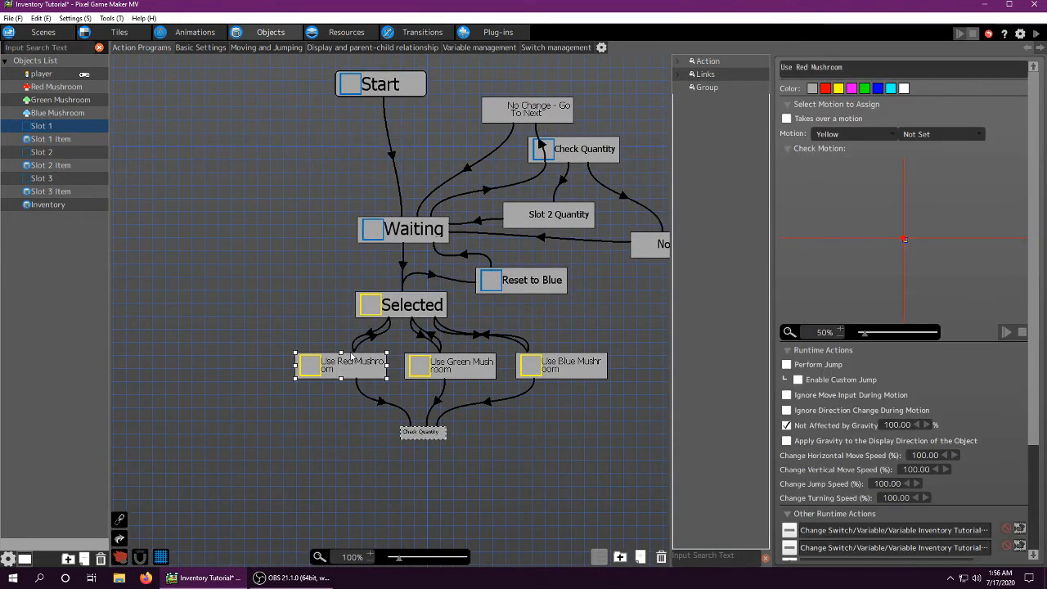
scroll(855, 438, down, 2)
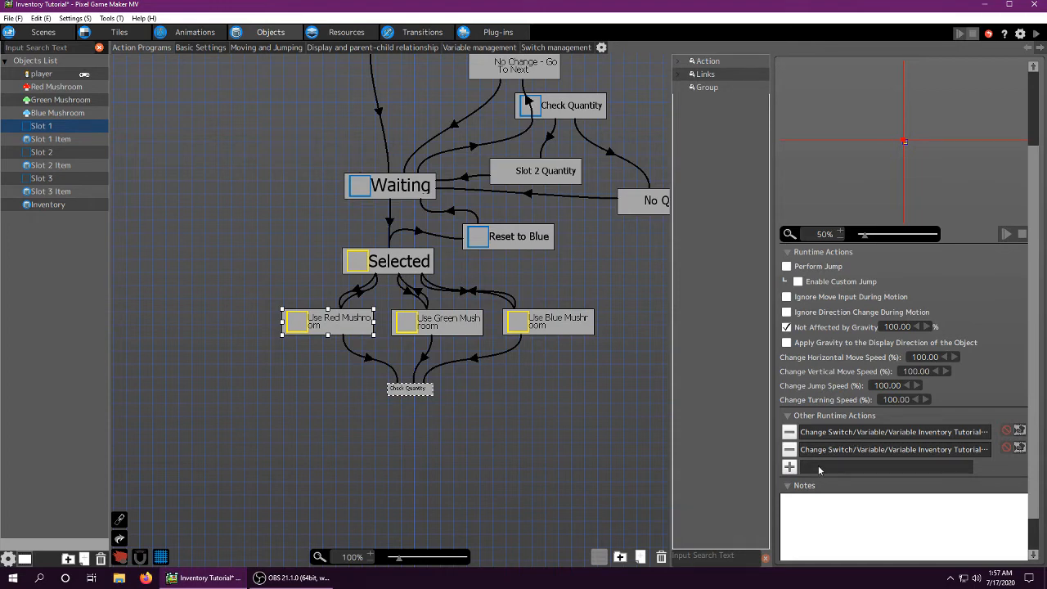
click(789, 466)
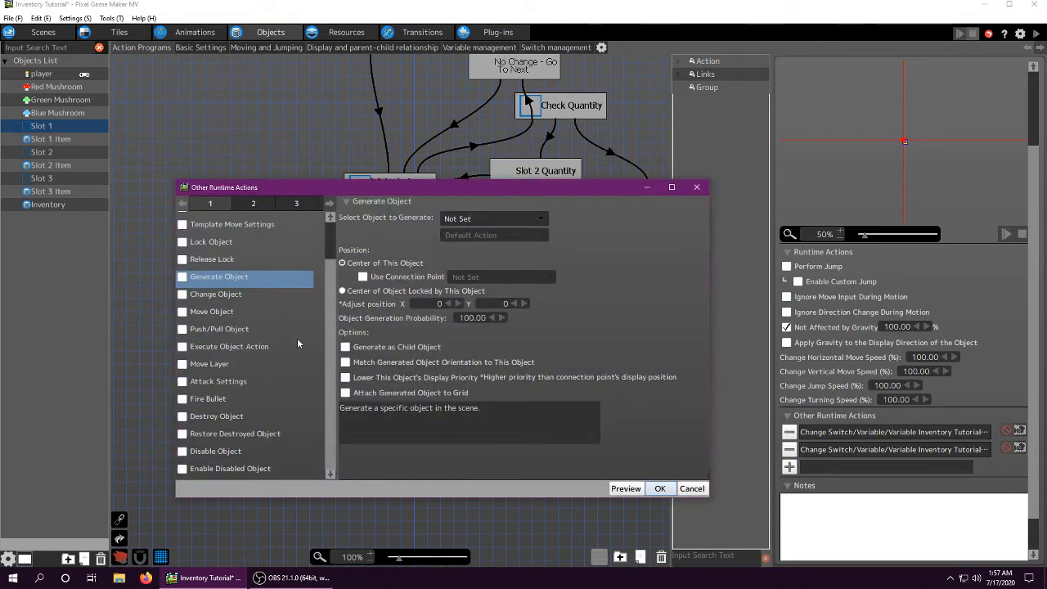
click(692, 488)
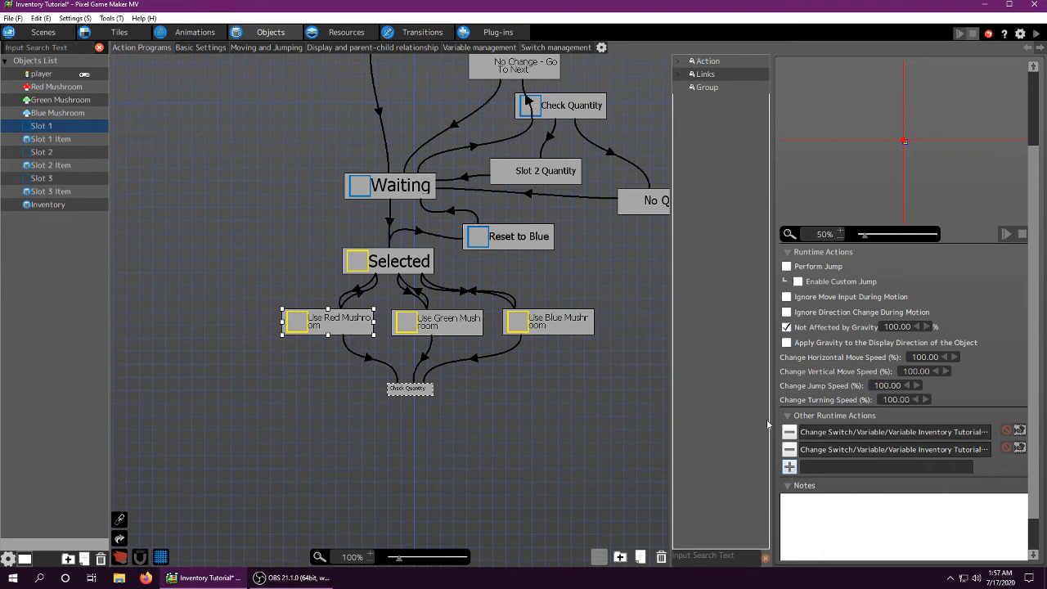
- Examine the Red Mushrooms and Slot 1 Quantity variable changes in the runtime actions of Use Red Mushroom
double_click(817, 440)
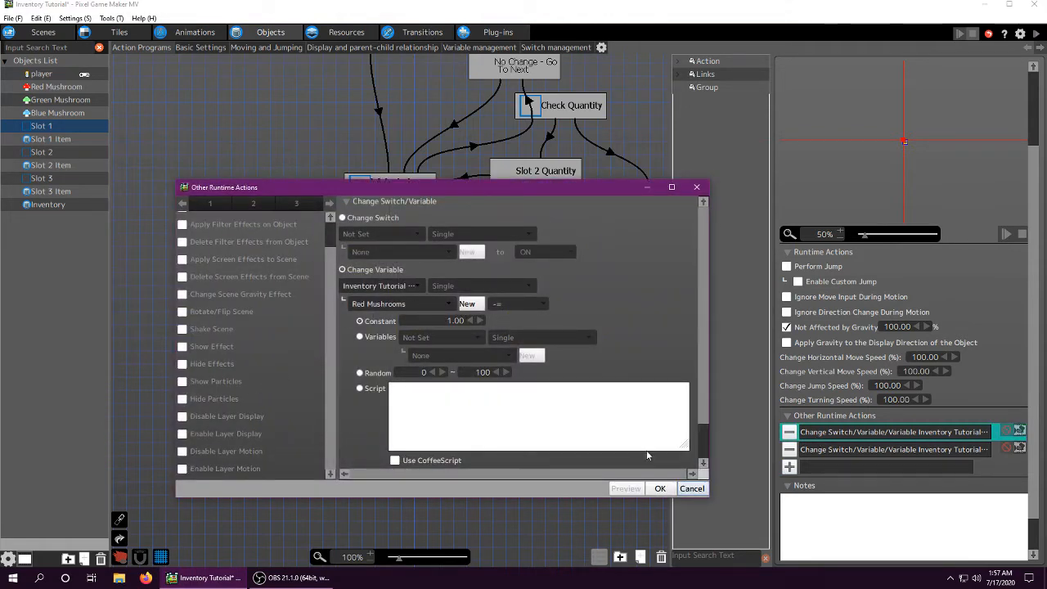
click(661, 489)
double_click(814, 449)
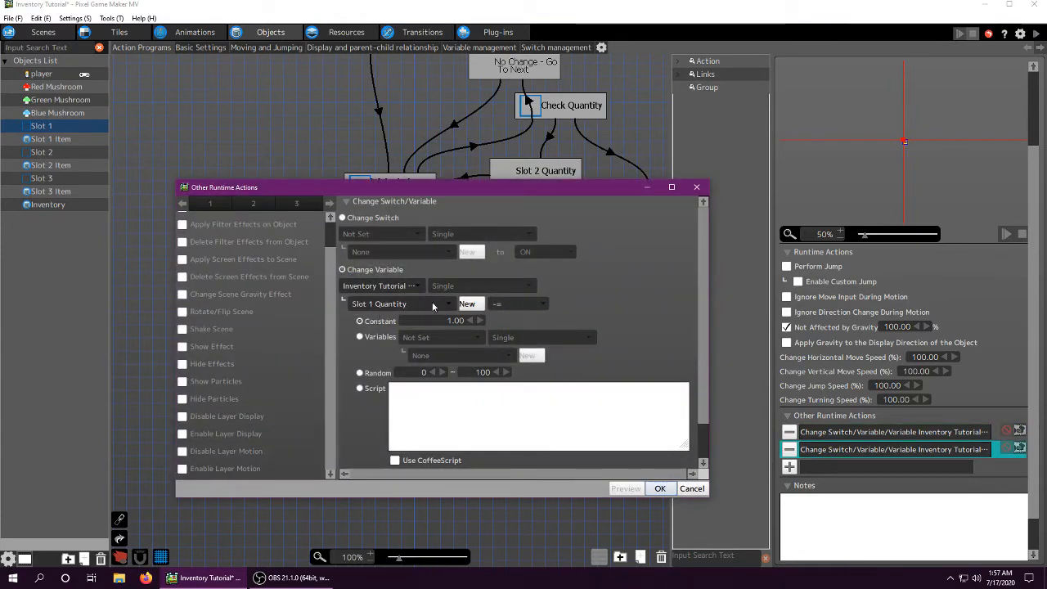
click(661, 489)
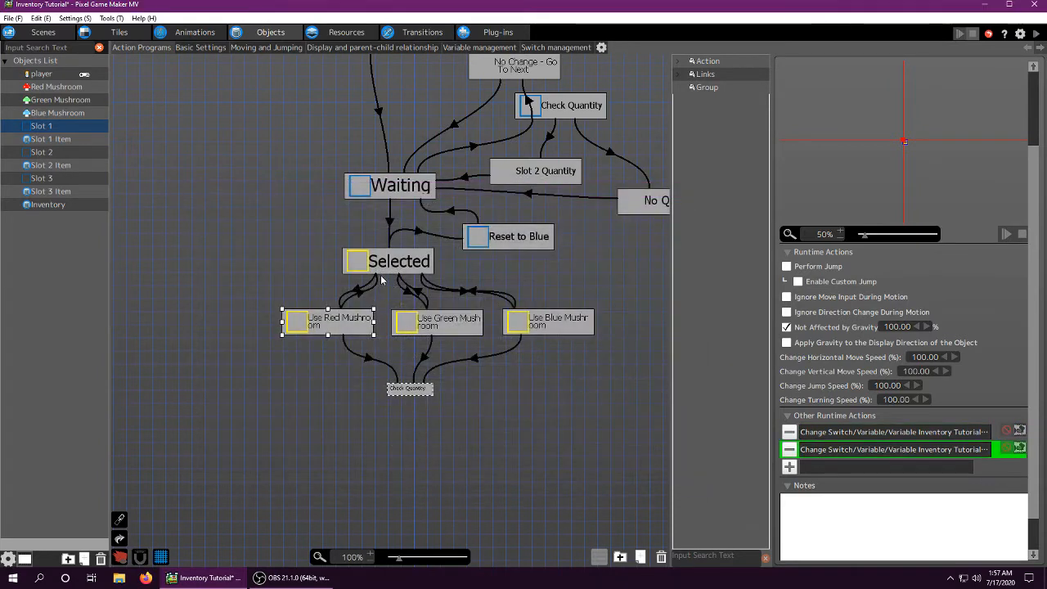
click(387, 267)
click(340, 322)
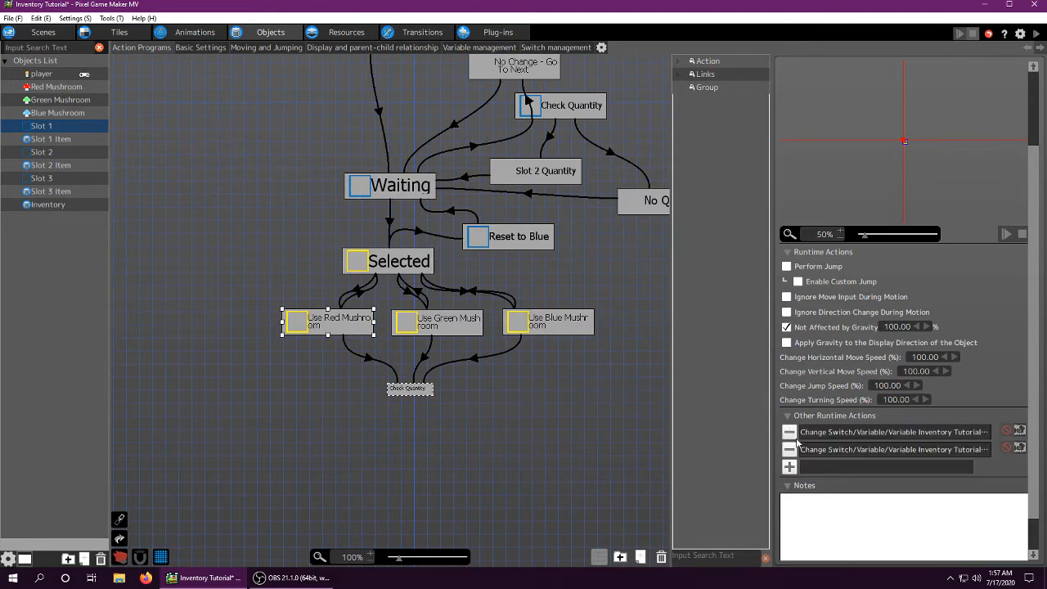
double_click(877, 451)
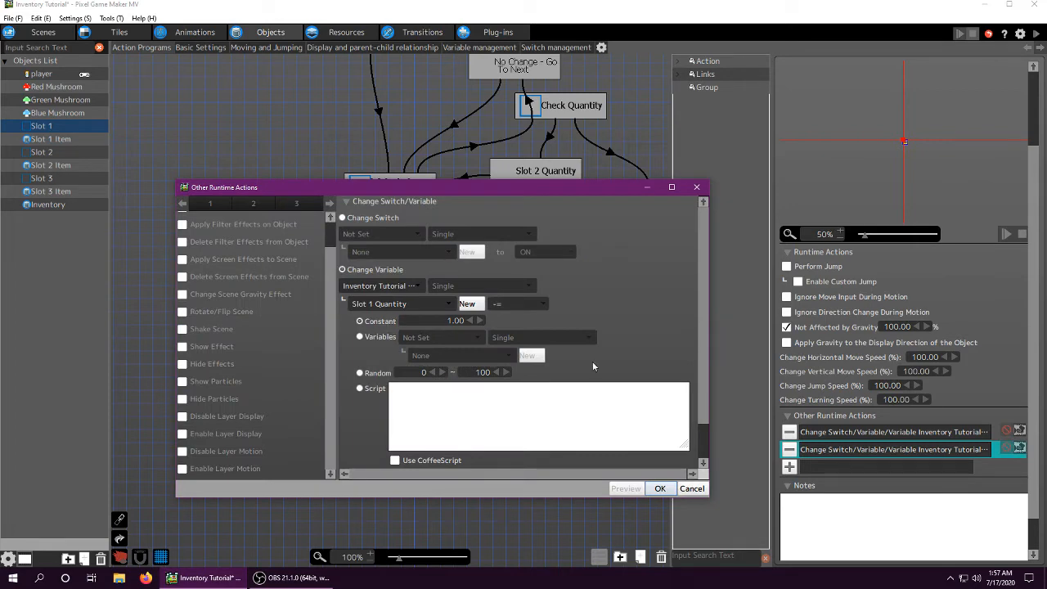
click(692, 488)
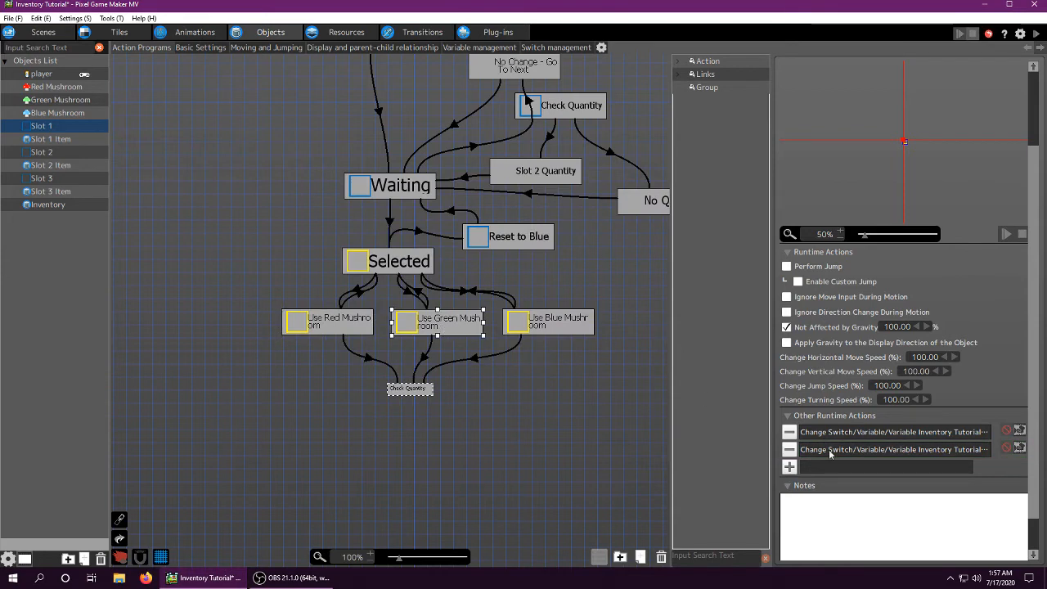
- Compare the Slot 1 Quantity variable changes in the Use Green Mushroom and Use Red Mushroom actions
double_click(831, 451)
click(685, 489)
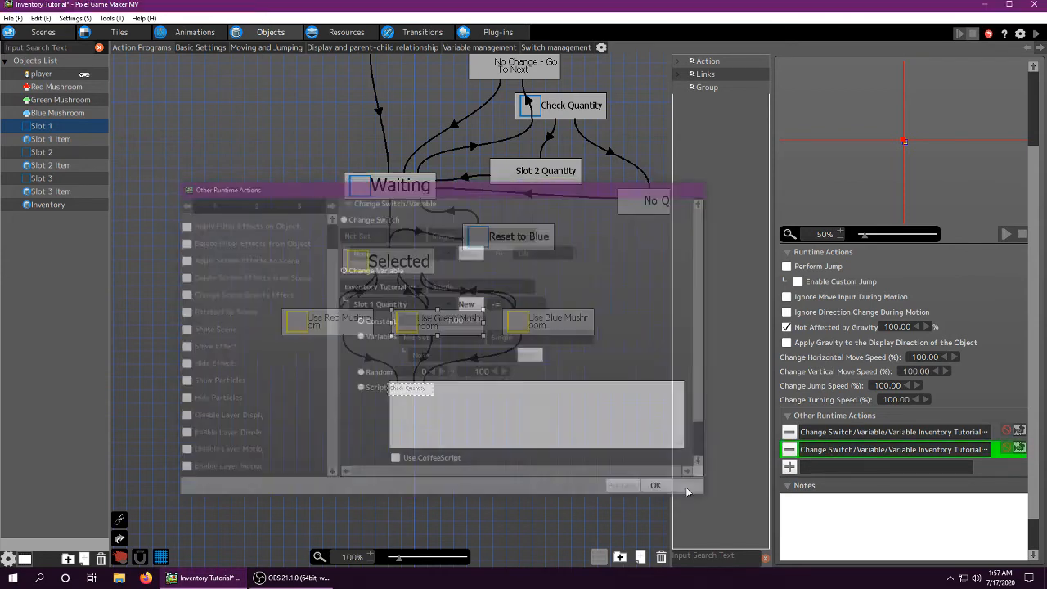
double_click(814, 449)
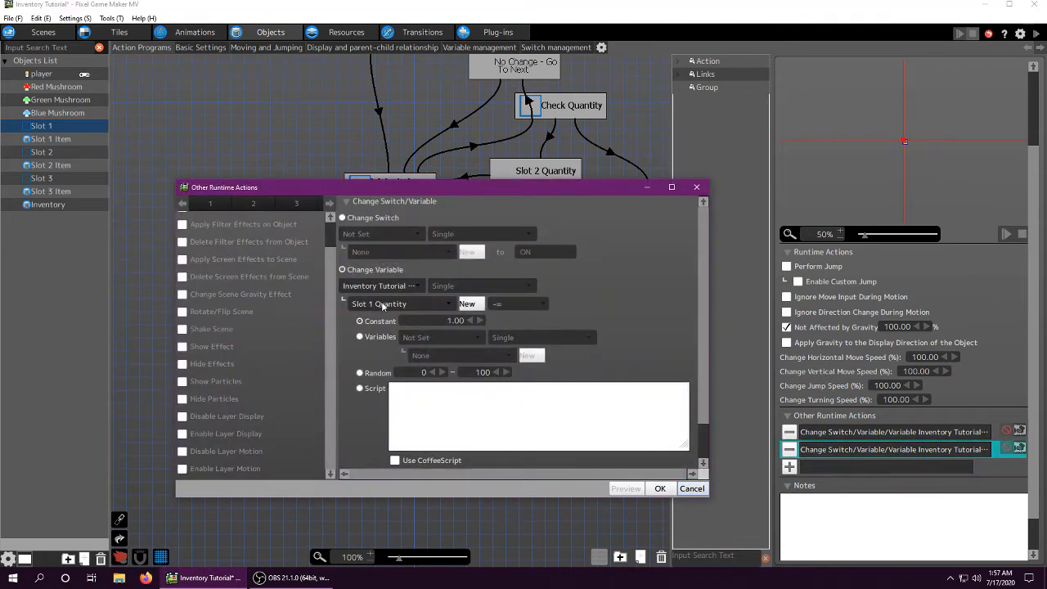
click(692, 488)
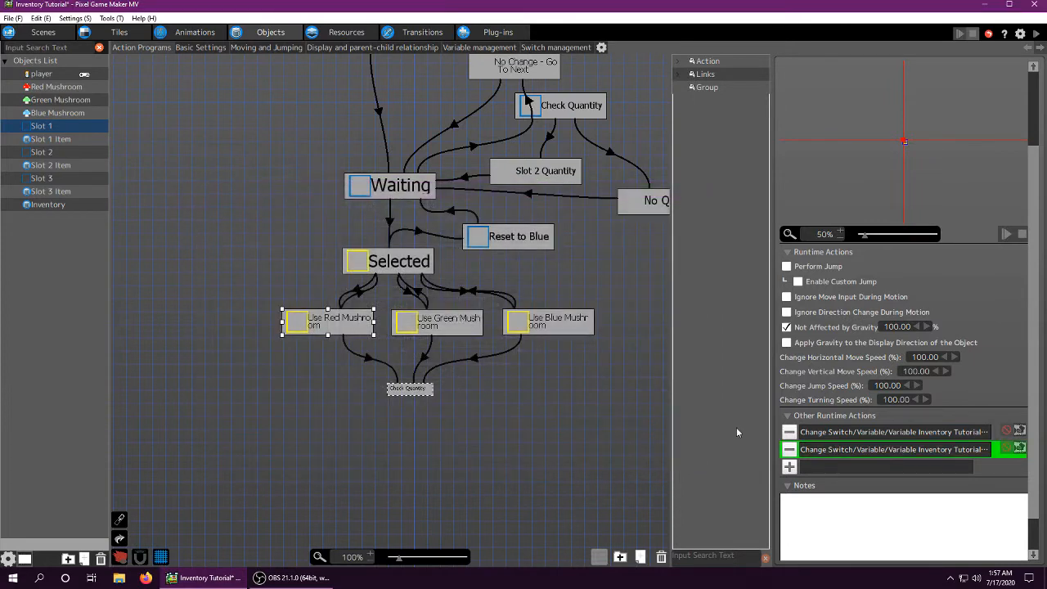
- Examine the Slot 1 Quantity and Green Mushrooms variable changes in the runtime actions of Use Green Mushroom
click(462, 326)
click(581, 329)
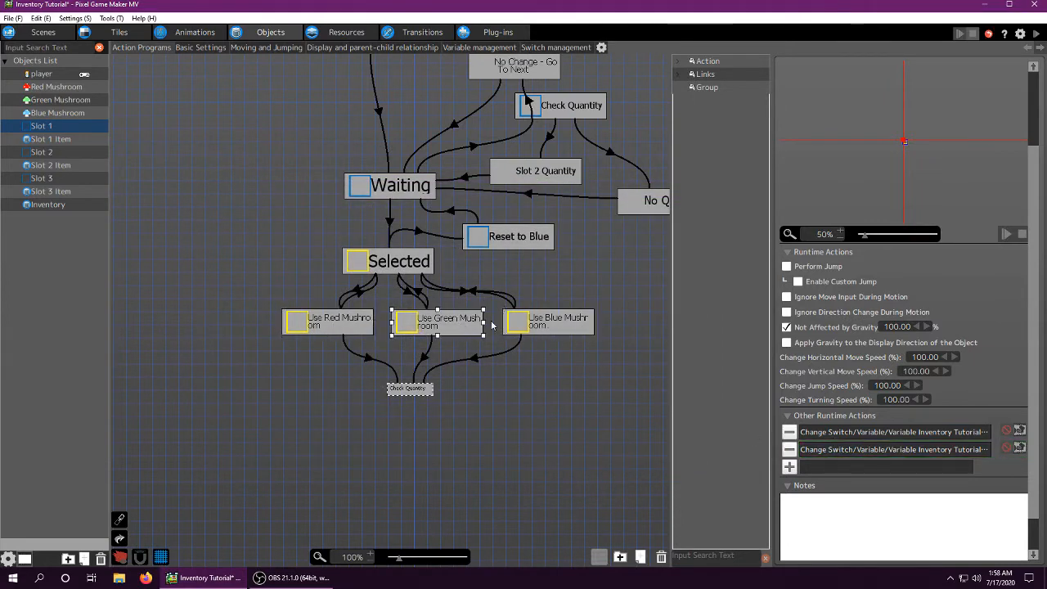
double_click(839, 449)
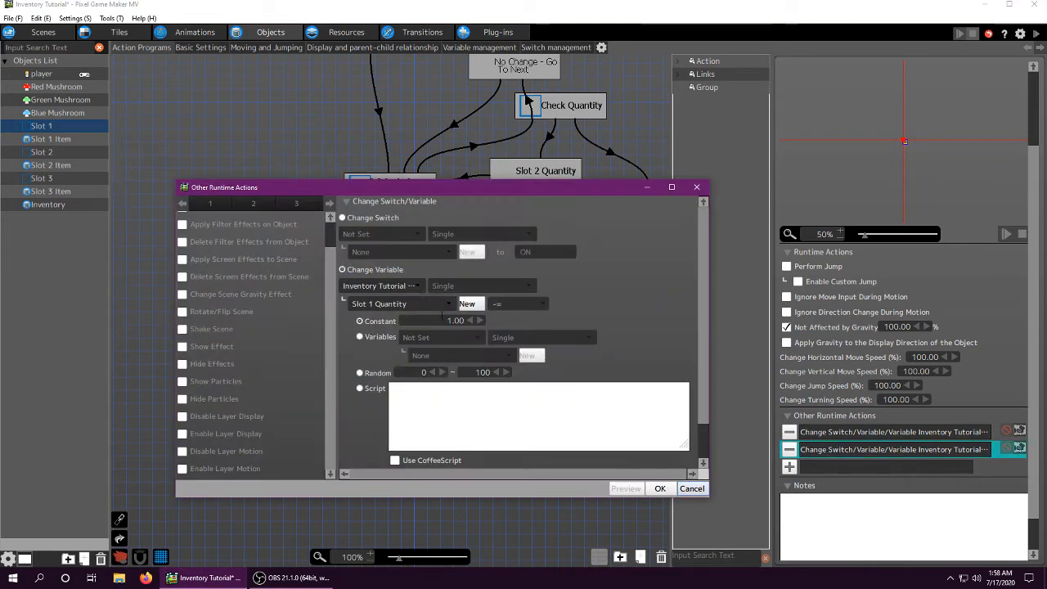
click(692, 489)
double_click(892, 431)
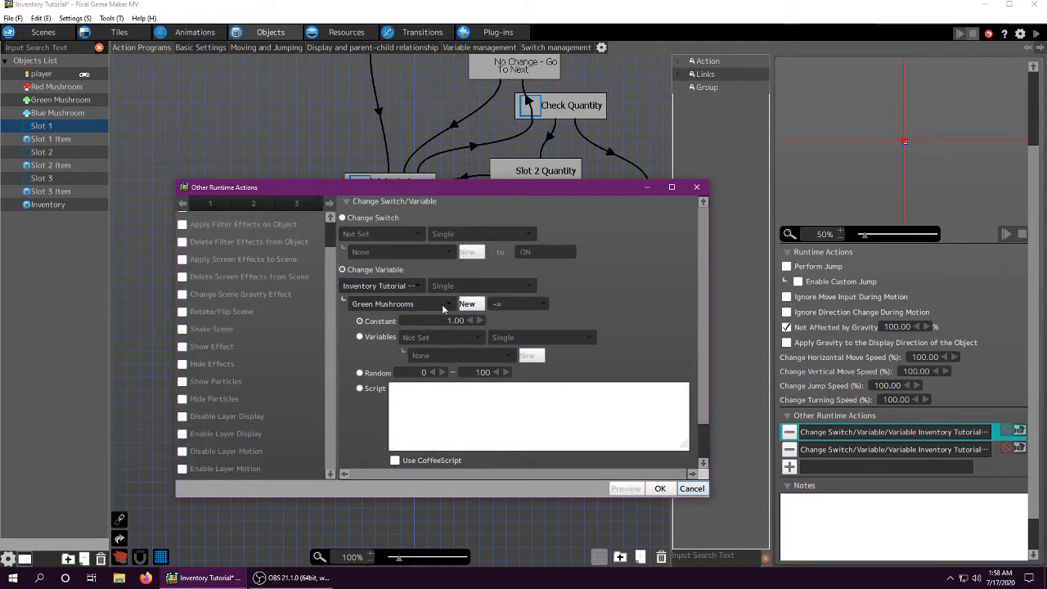
click(690, 488)
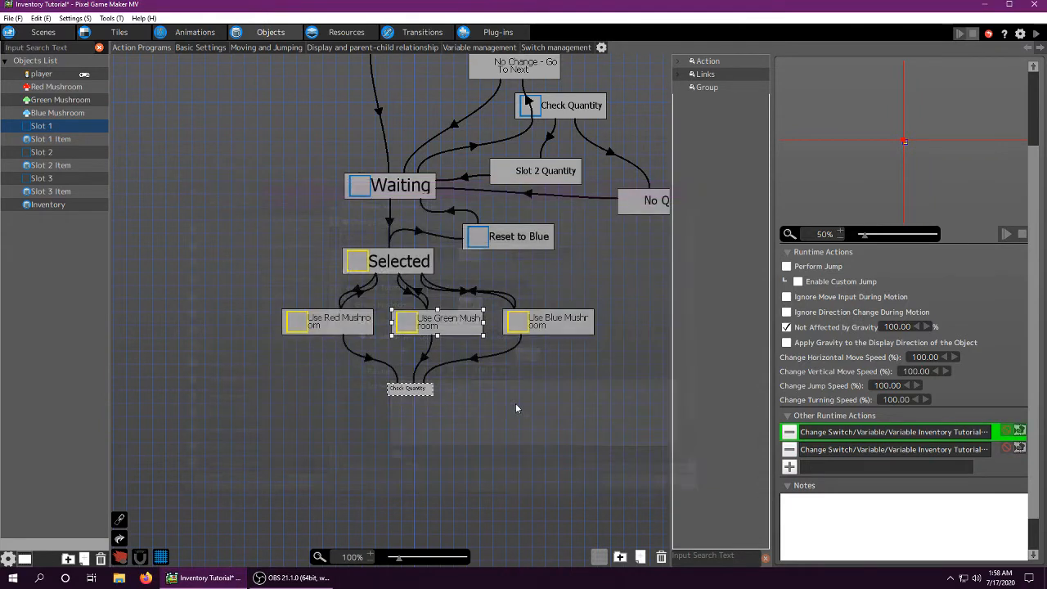
- Examine the Blue Mushrooms variable change in the runtime actions of Use Blue Mushroom
click(547, 326)
double_click(835, 432)
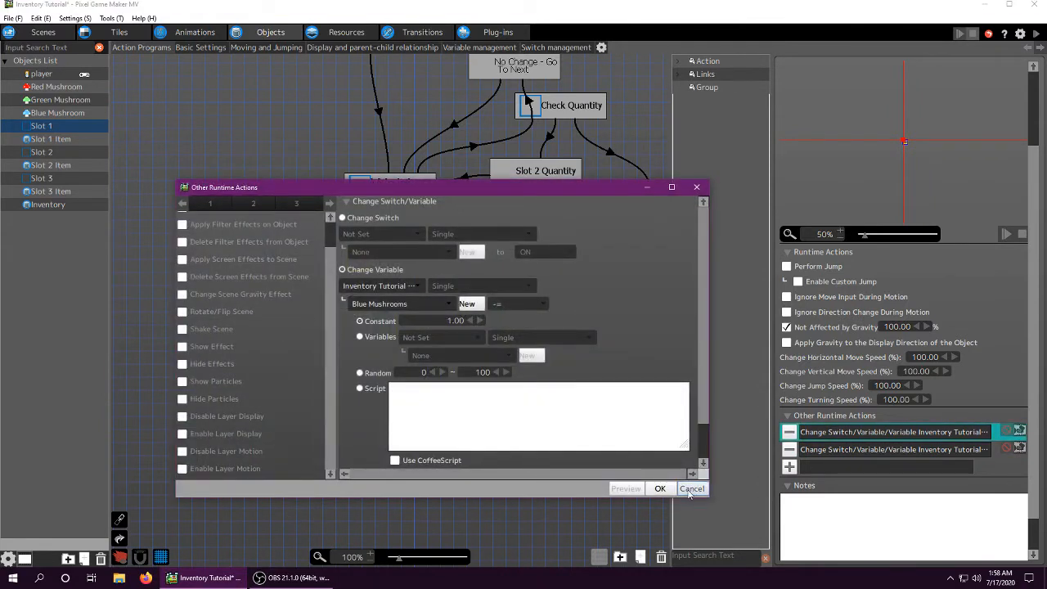
click(661, 489)
middle_drag(462, 374, 432, 394)
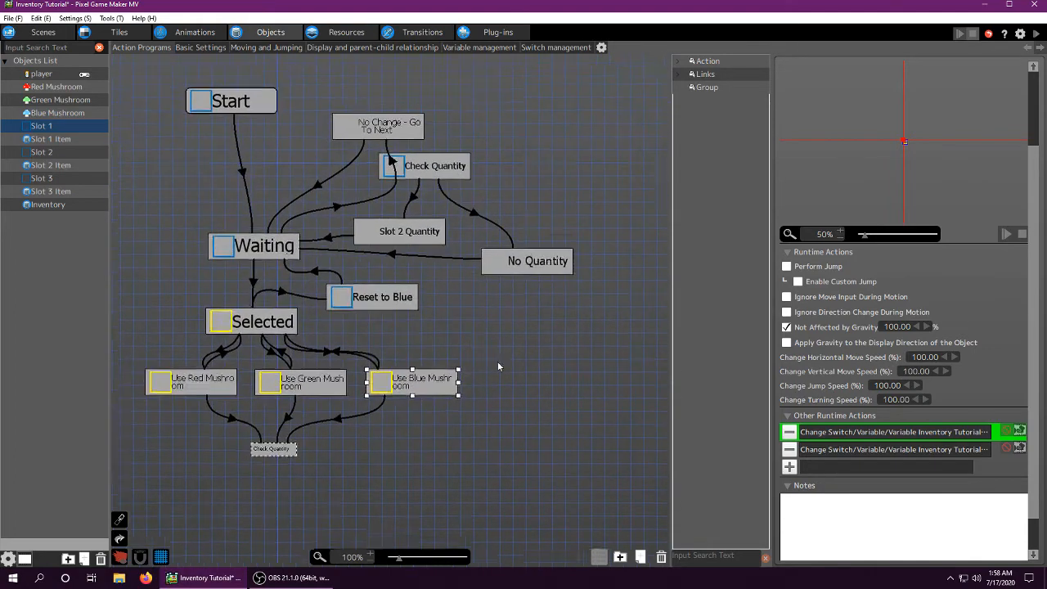
middle_drag(492, 353, 560, 409)
middle_drag(303, 280, 418, 189)
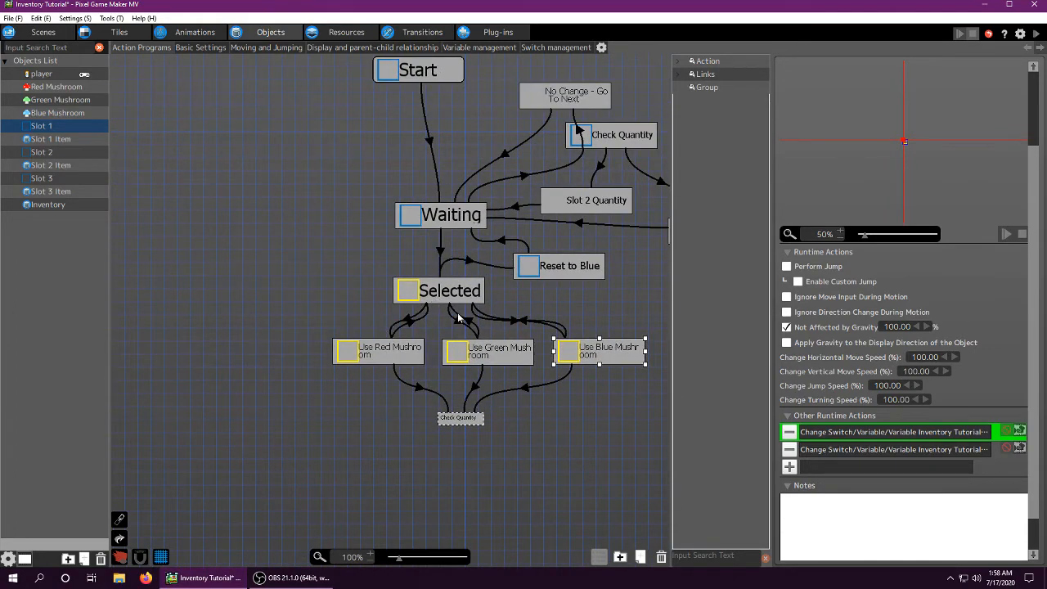
middle_drag(472, 331, 467, 351)
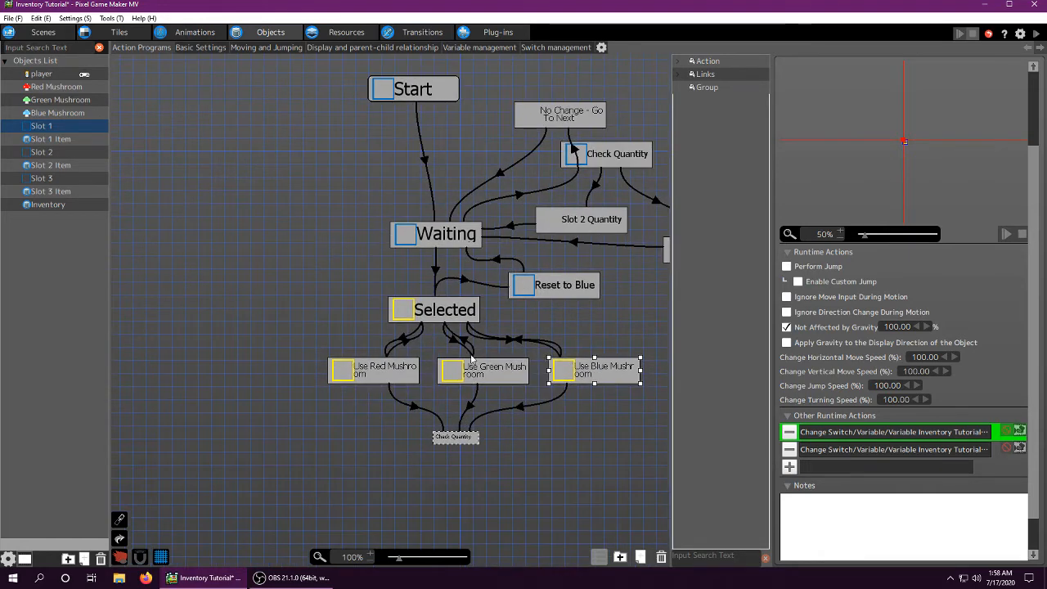
- Examine the After Certain Time Passes condition on the link from Use Green Mushroom to Selected
click(467, 343)
click(480, 376)
click(468, 345)
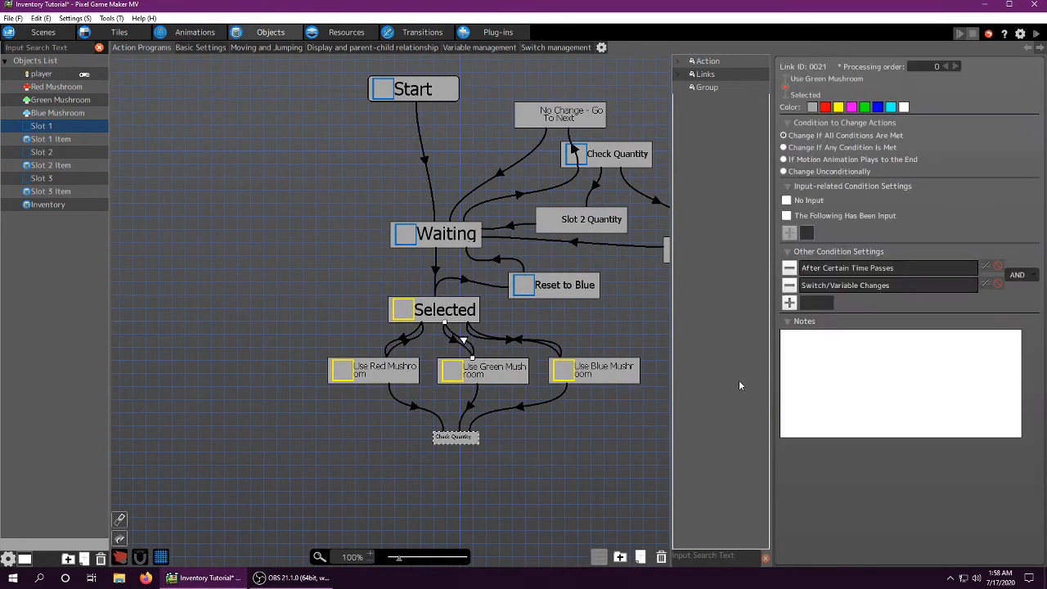
double_click(845, 268)
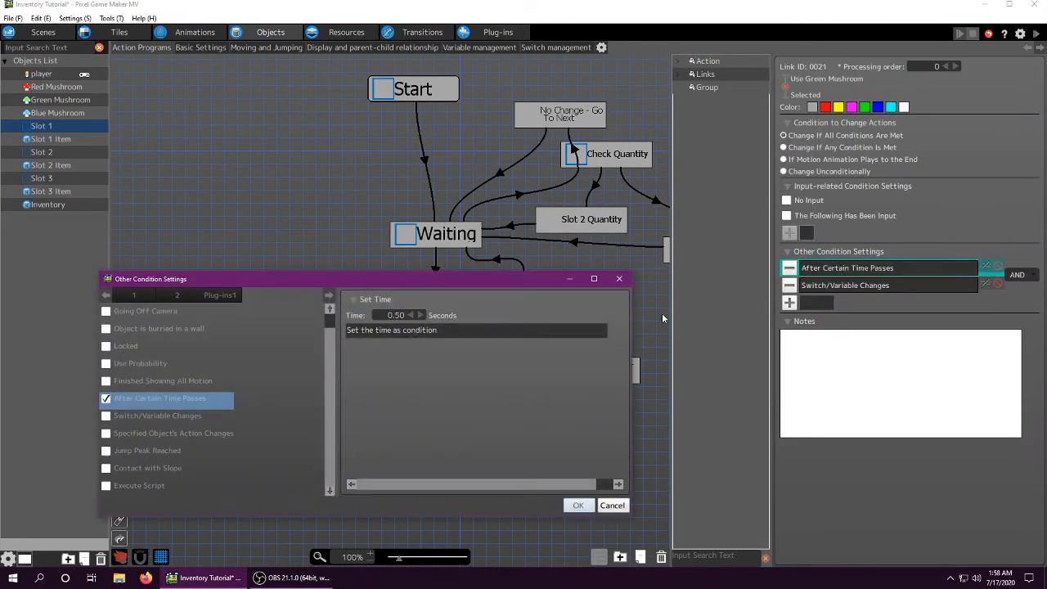
click(612, 504)
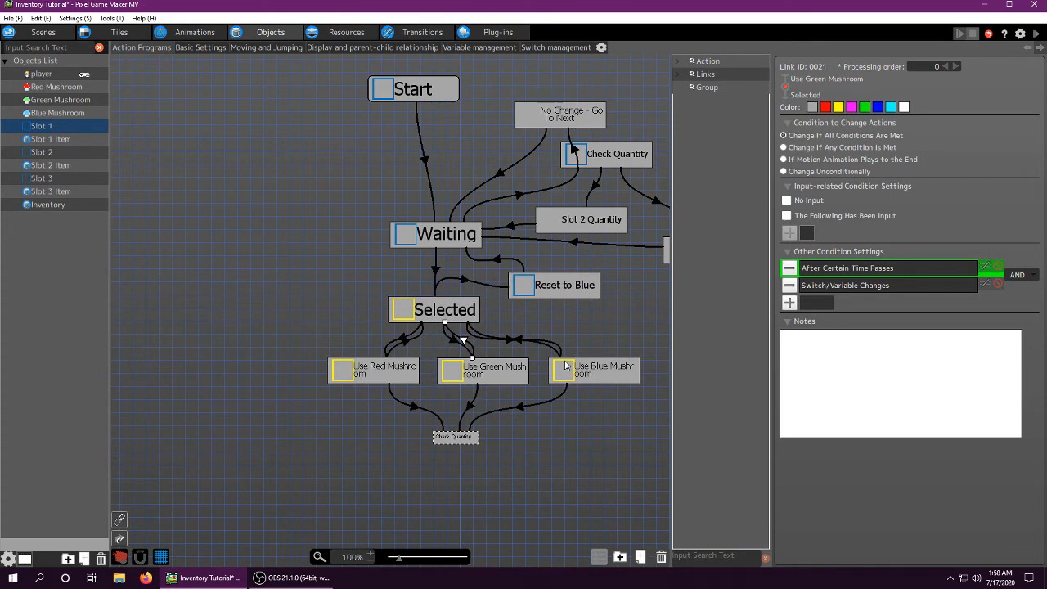
- Examine the Slot 1 Quantity variable condition on the link from Use Green Mushroom to Selected
click(822, 253)
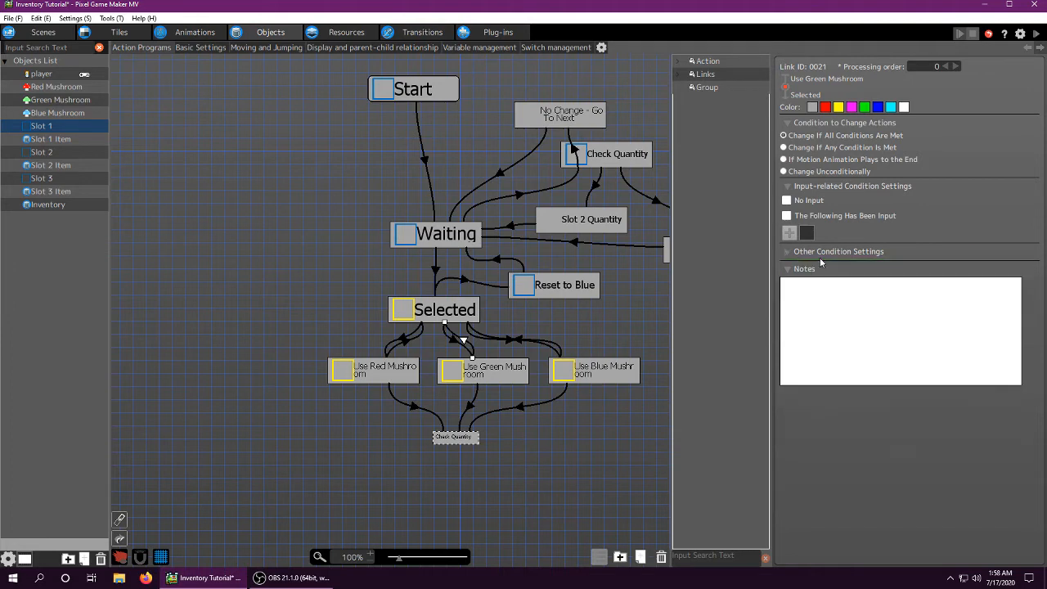
click(810, 254)
double_click(836, 286)
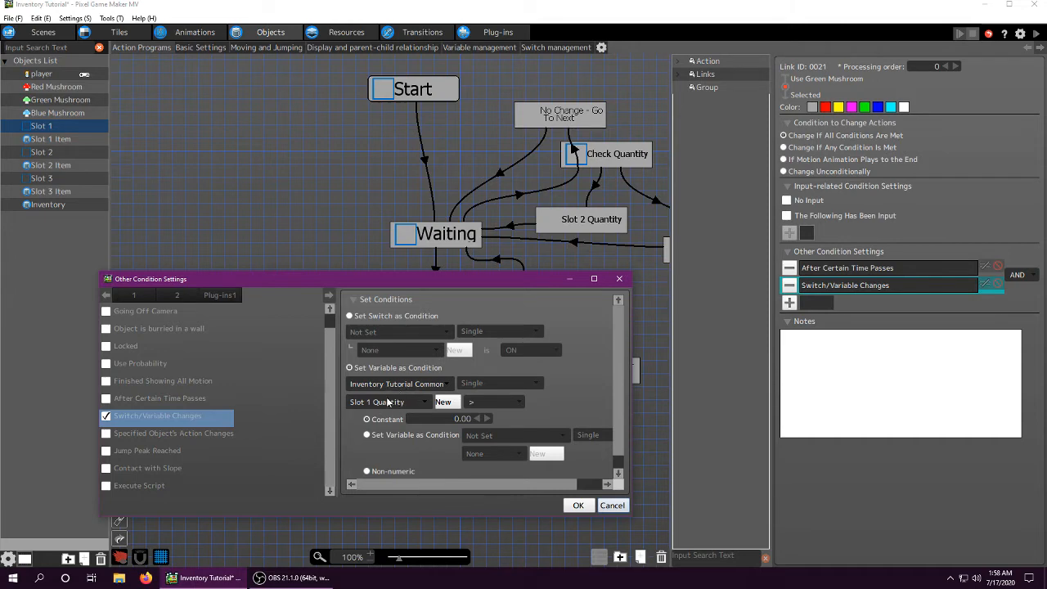
click(578, 506)
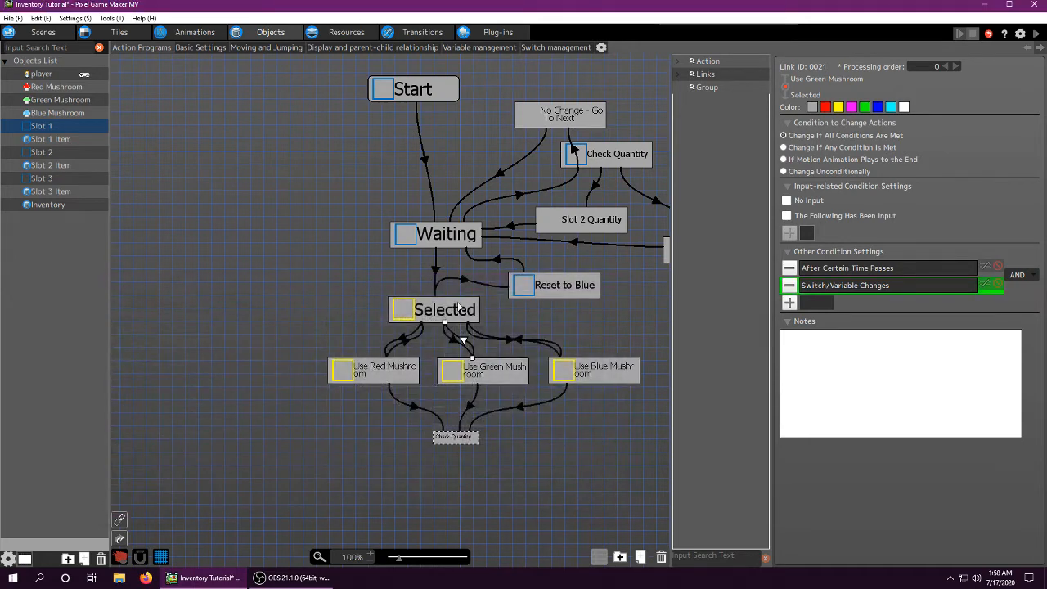
- Review the Selected, Use Red Mushroom and Use Blue Mushroom actions and the link from Use Green Mushroom back to Selected
click(430, 310)
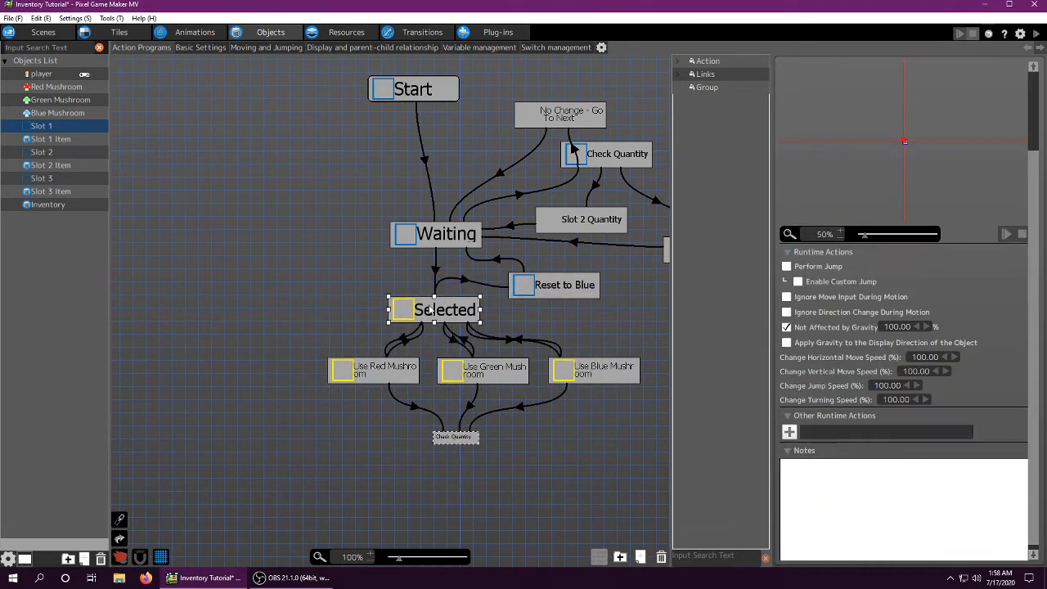
click(395, 363)
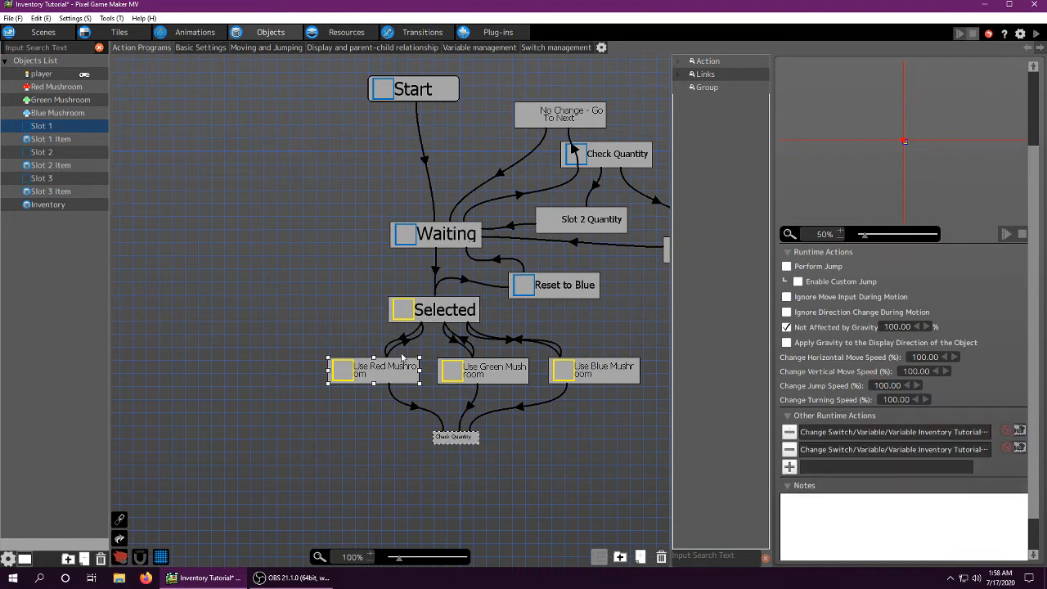
click(463, 342)
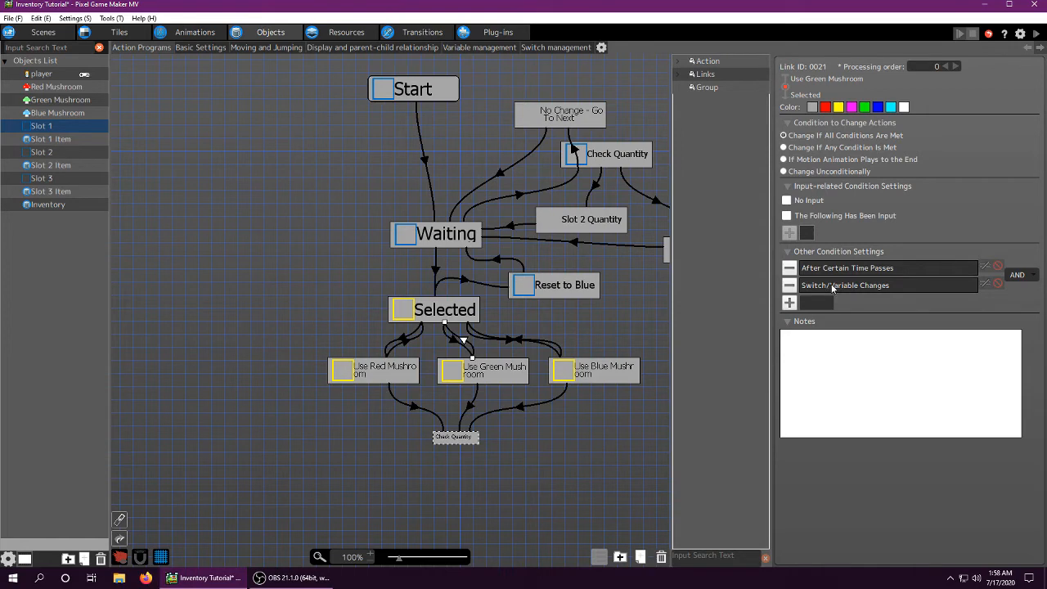
click(440, 318)
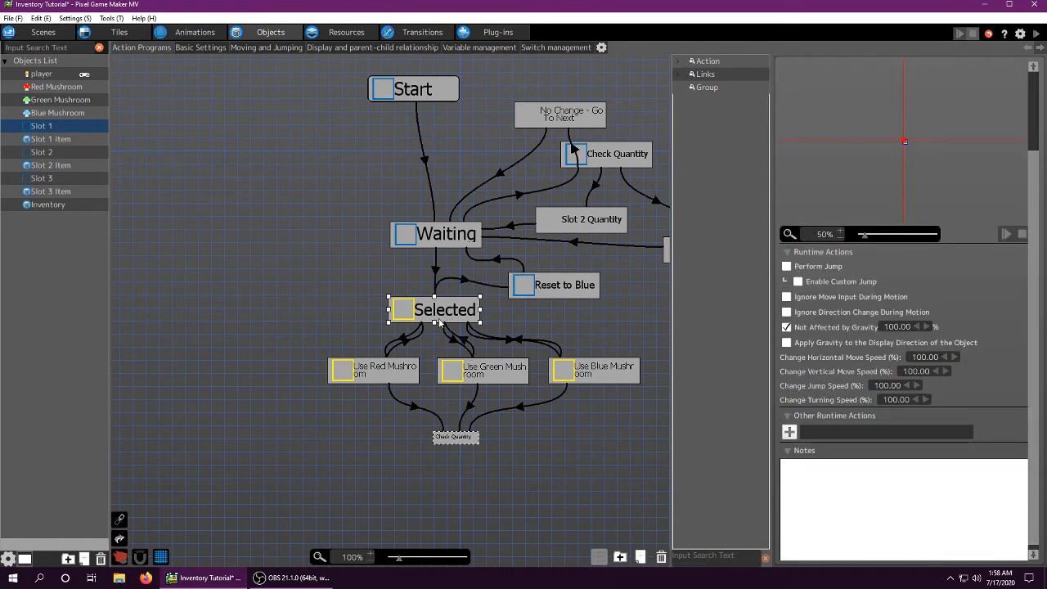
click(609, 378)
middle_drag(618, 319, 518, 300)
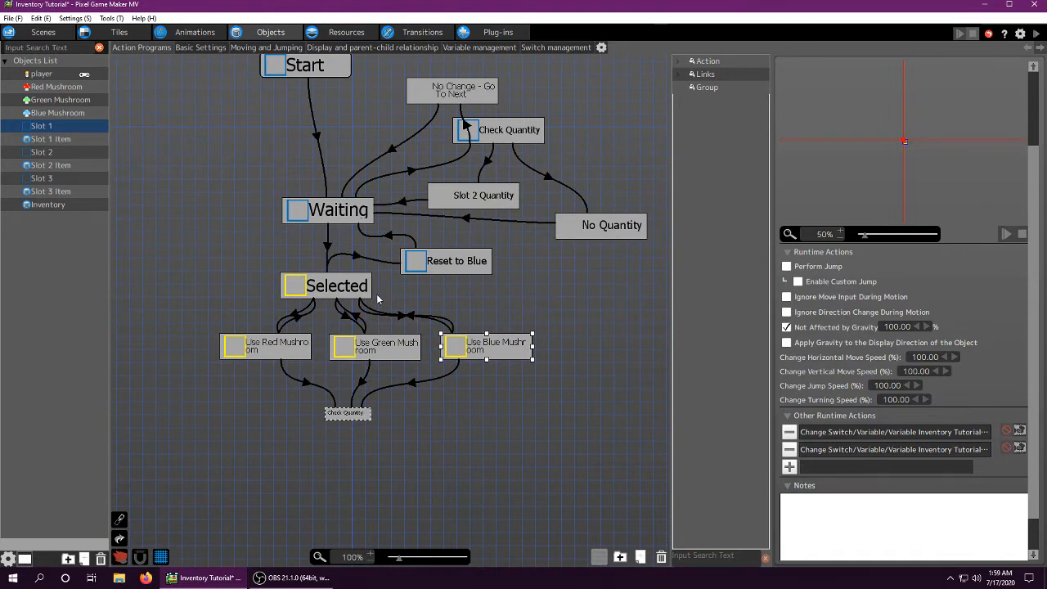
- Examine the Slot Selected variable condition on the link from Selected to Reset to Blue
click(337, 285)
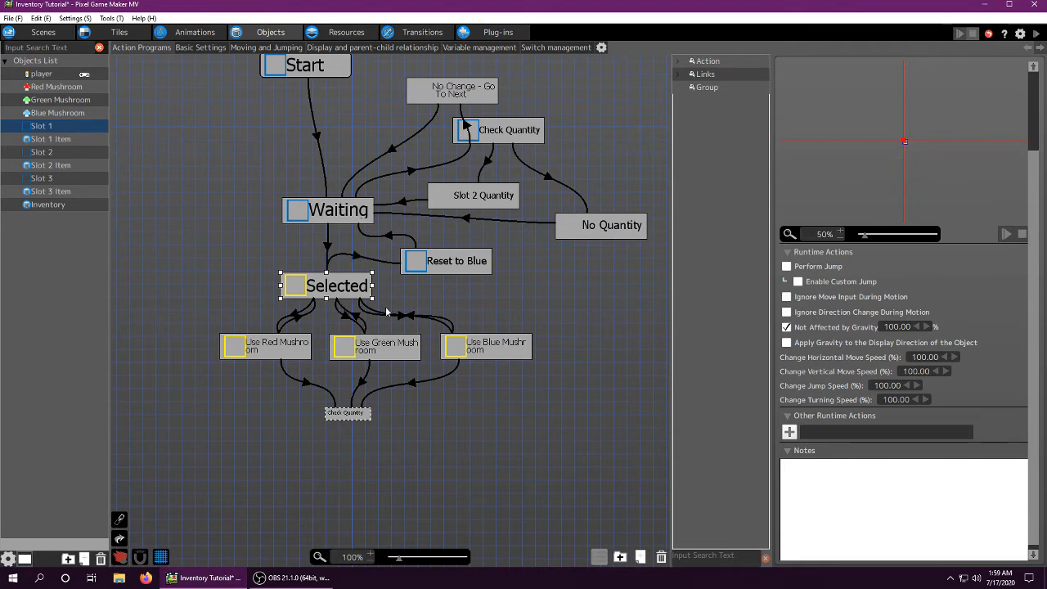
click(355, 257)
double_click(831, 269)
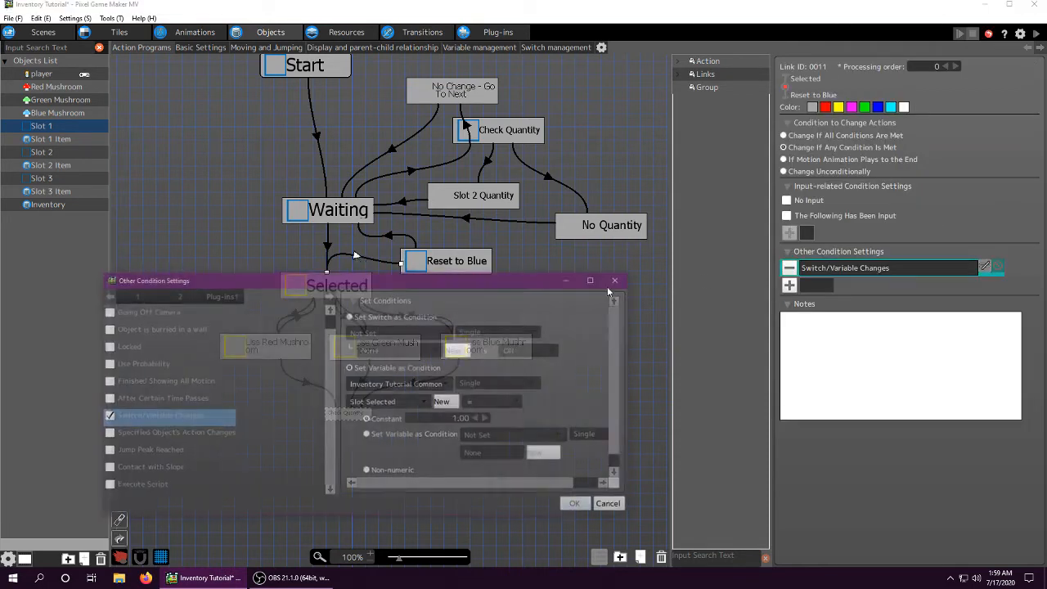
click(582, 507)
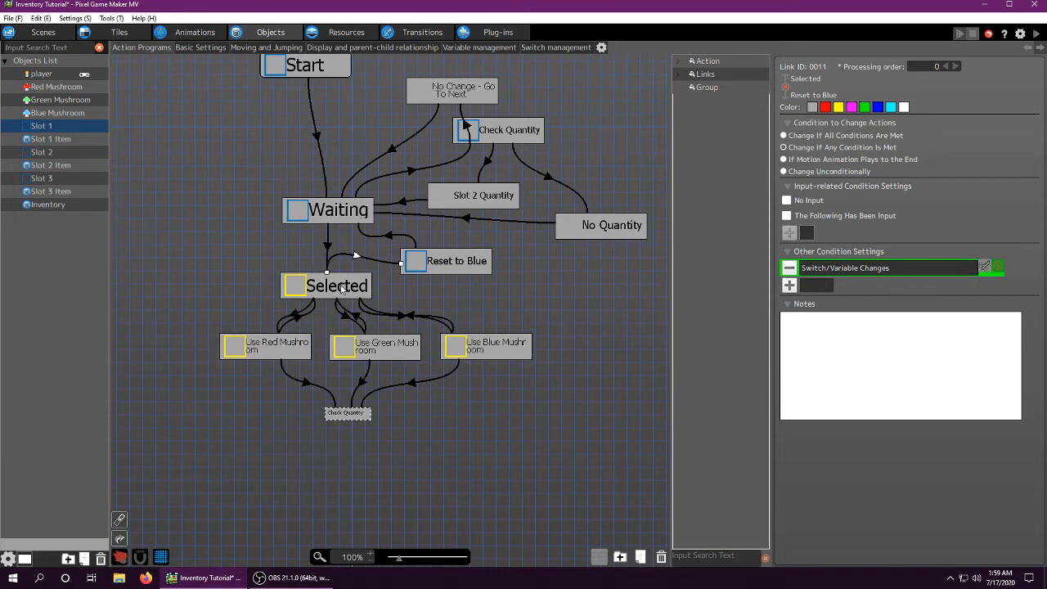
- Trace the return path from the Reset to Blue action to the Waiting action
click(455, 260)
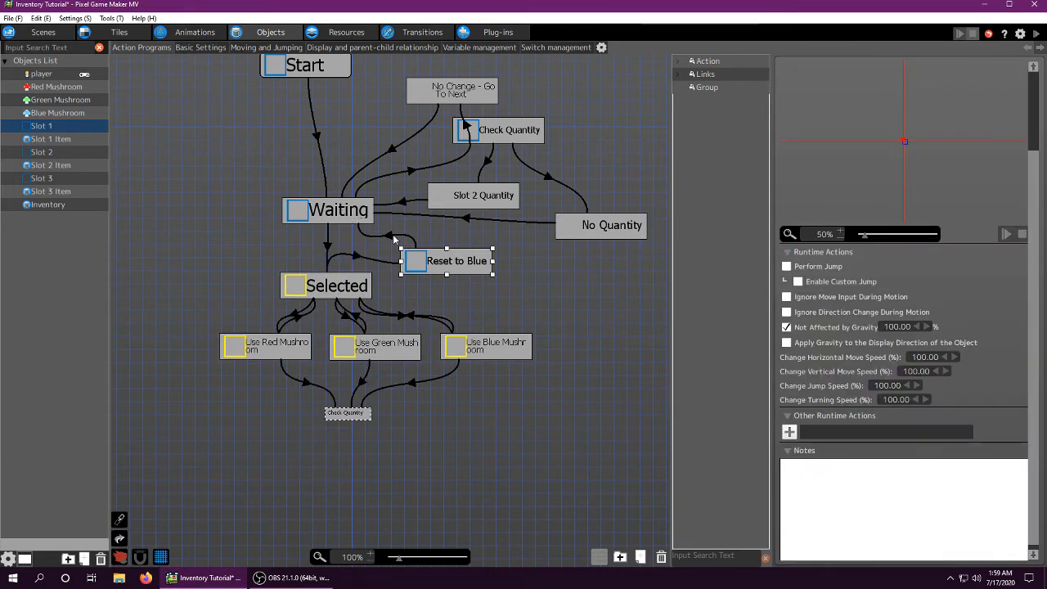
click(360, 222)
click(358, 217)
click(446, 262)
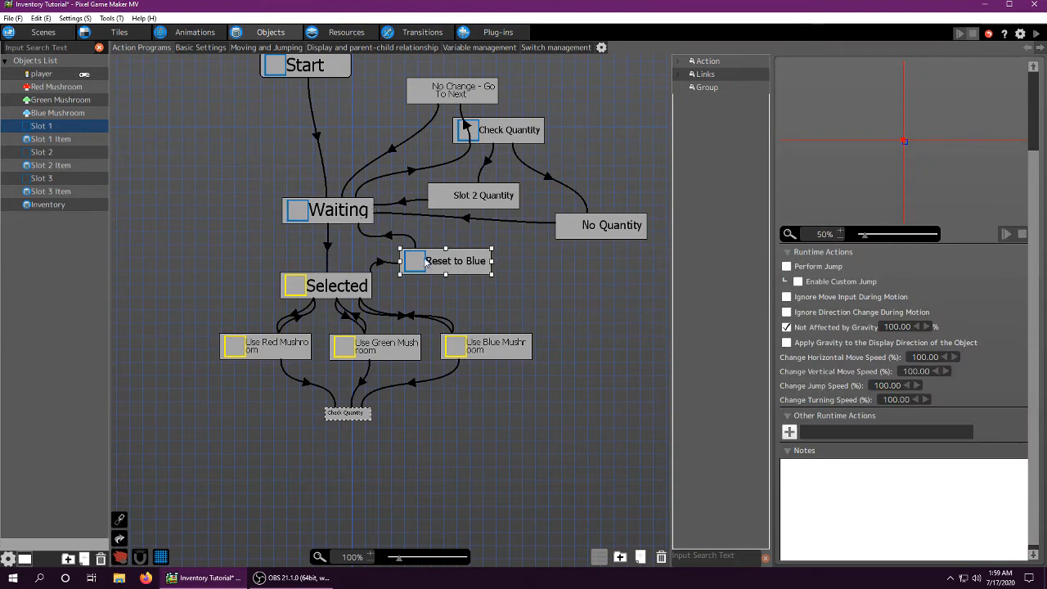
click(389, 233)
click(347, 217)
click(420, 261)
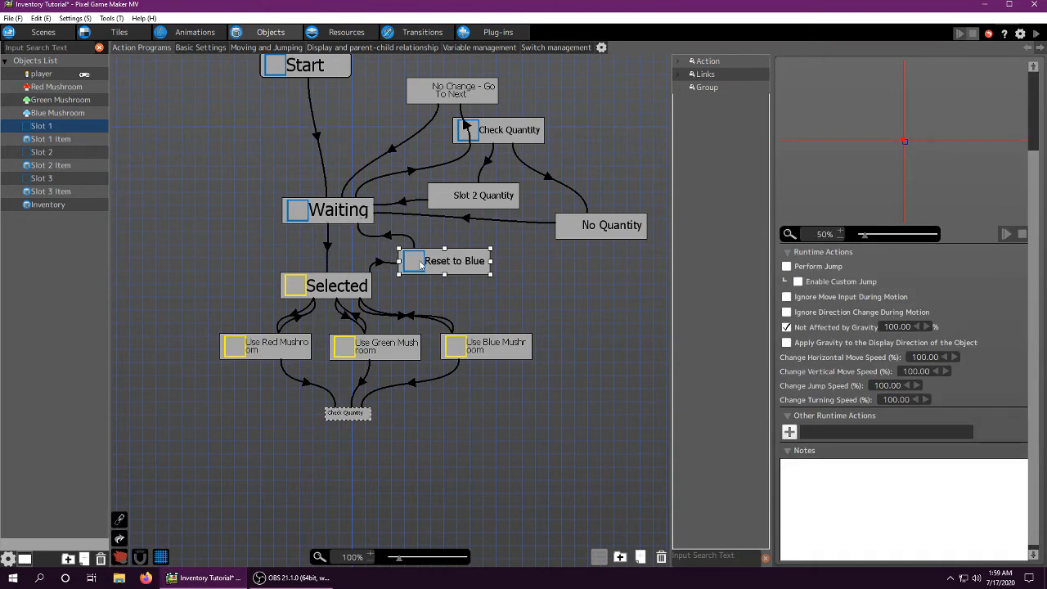
click(390, 237)
click(352, 221)
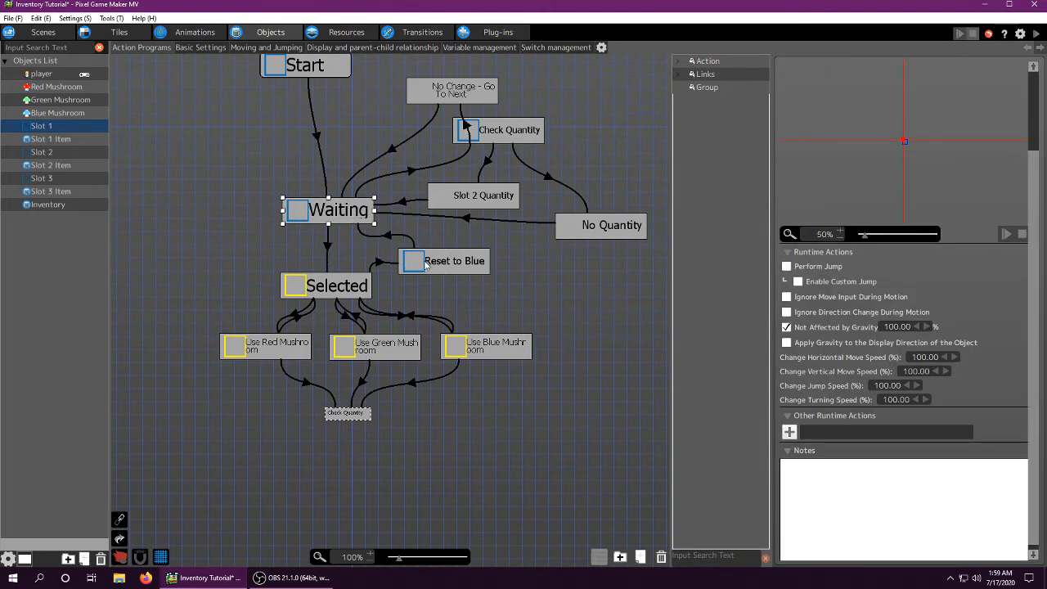
- Move the No Change - Go To Next action box closer to Start so its link from Check Quantity is clear
middle_drag(590, 249, 561, 359)
drag(453, 178, 414, 158)
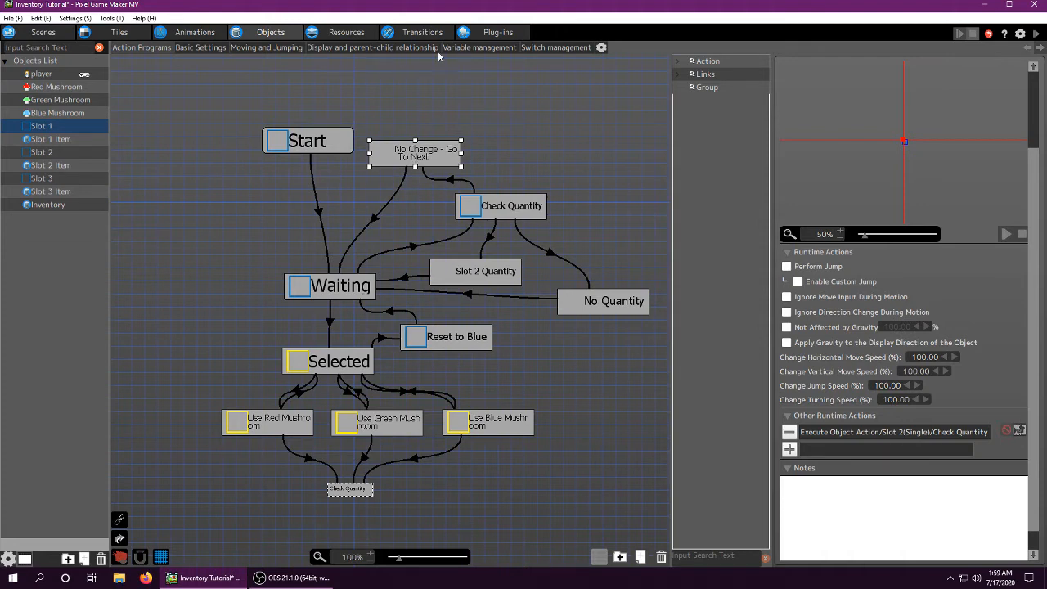
- Examine the Reset to Blue action, its link to Waiting and the motion assigned to the Waiting action
click(423, 341)
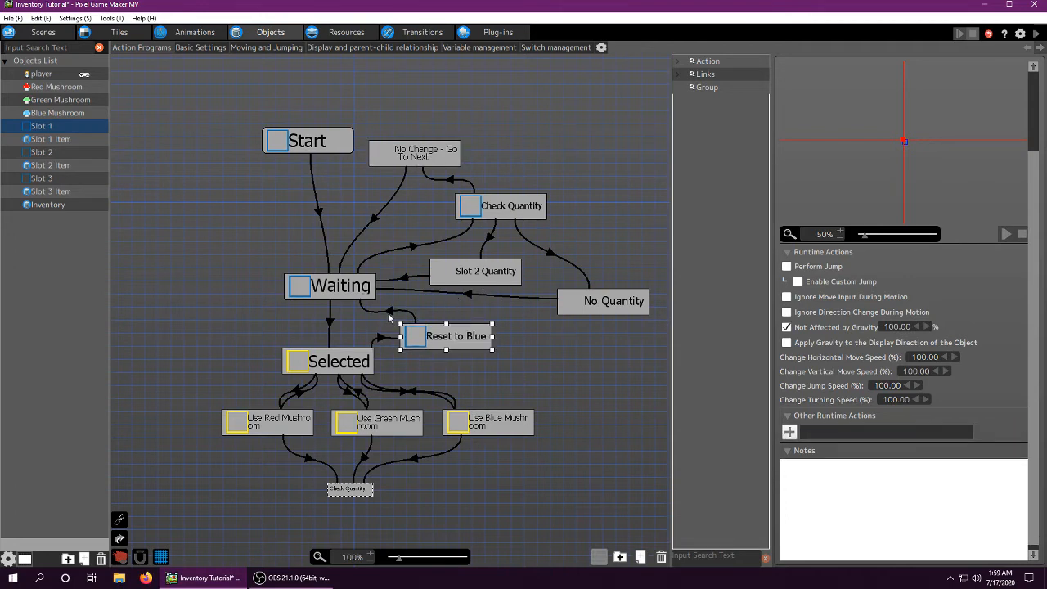
click(387, 309)
click(347, 288)
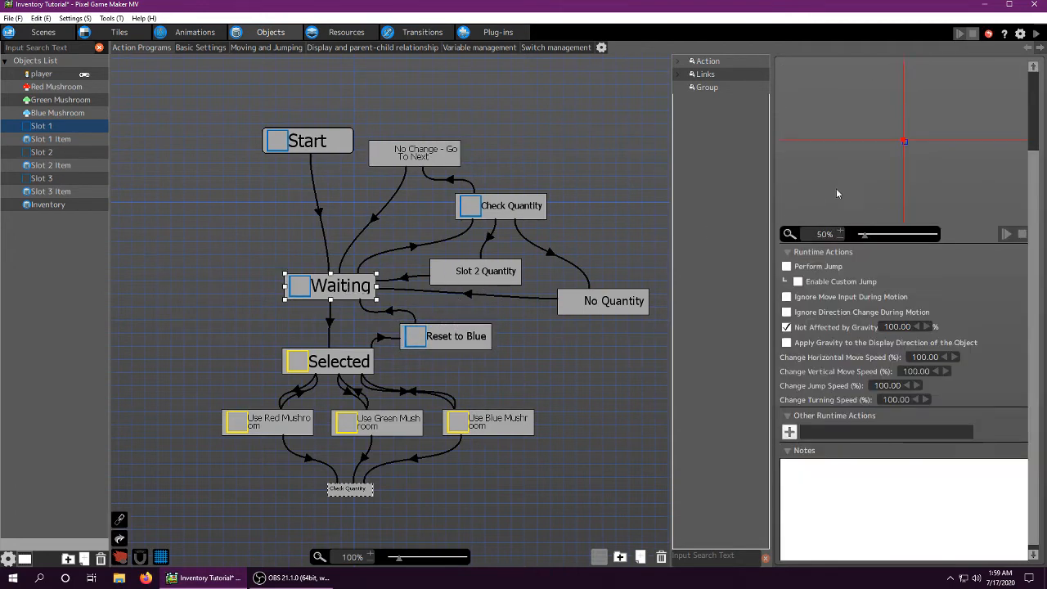
scroll(851, 180, up, 3)
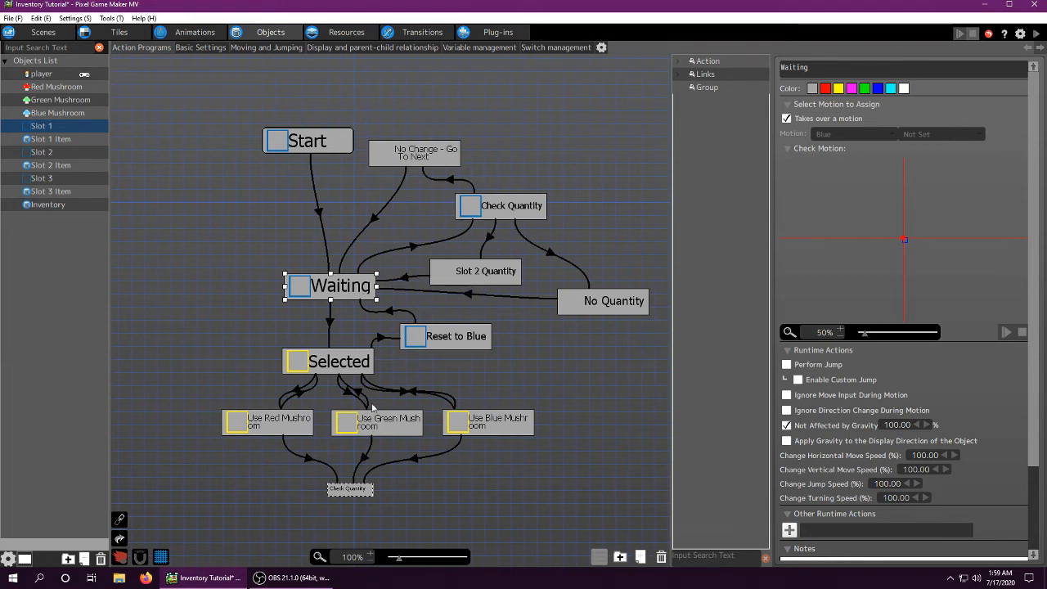
- Move the Check Quantity action box up and away from Waiting to spread out its links, and review its settings
click(348, 490)
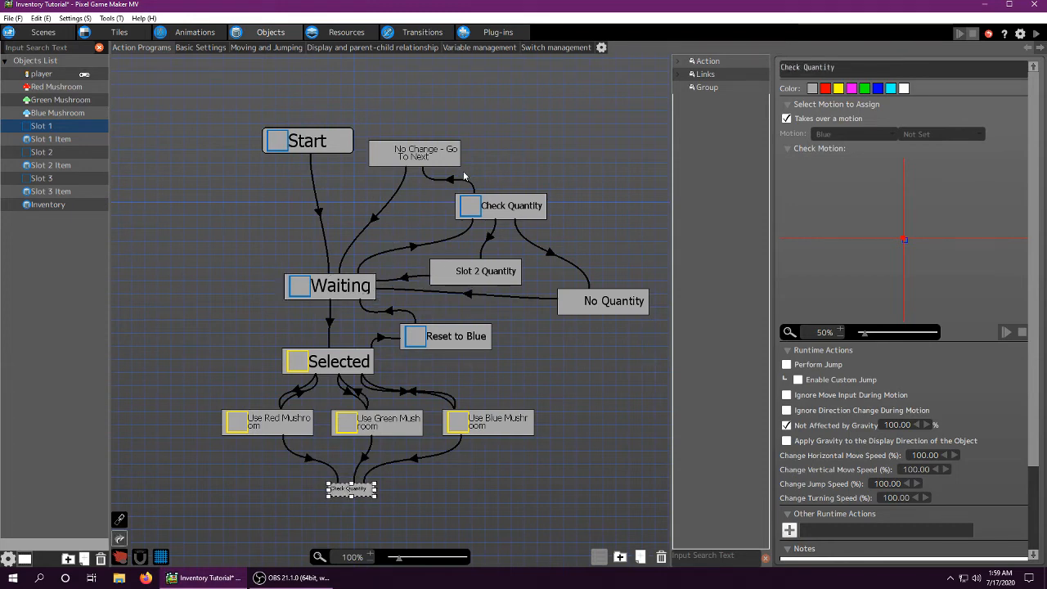
drag(494, 215, 539, 193)
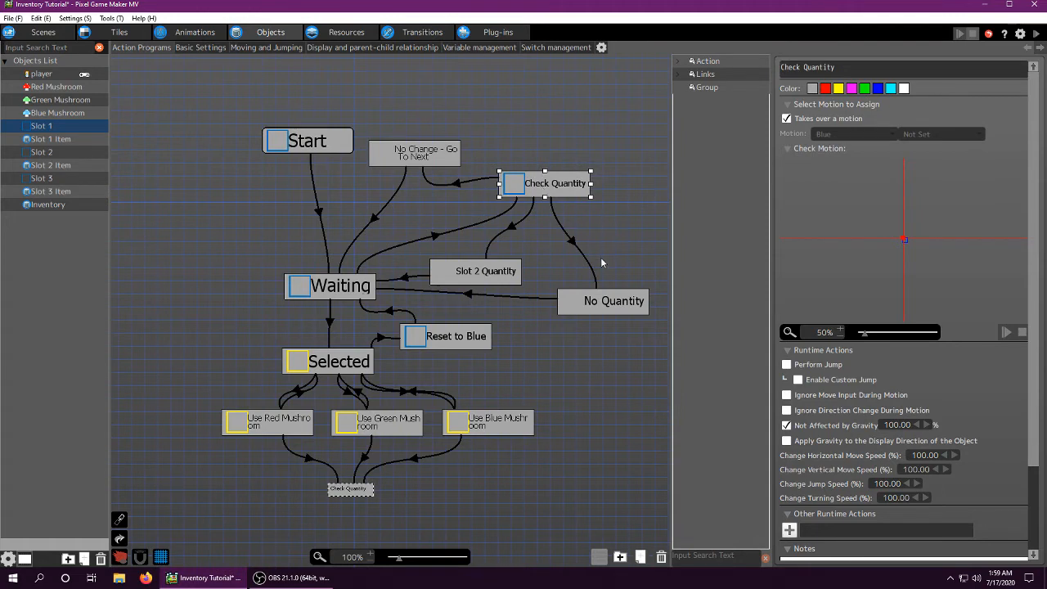
middle_drag(602, 262, 533, 239)
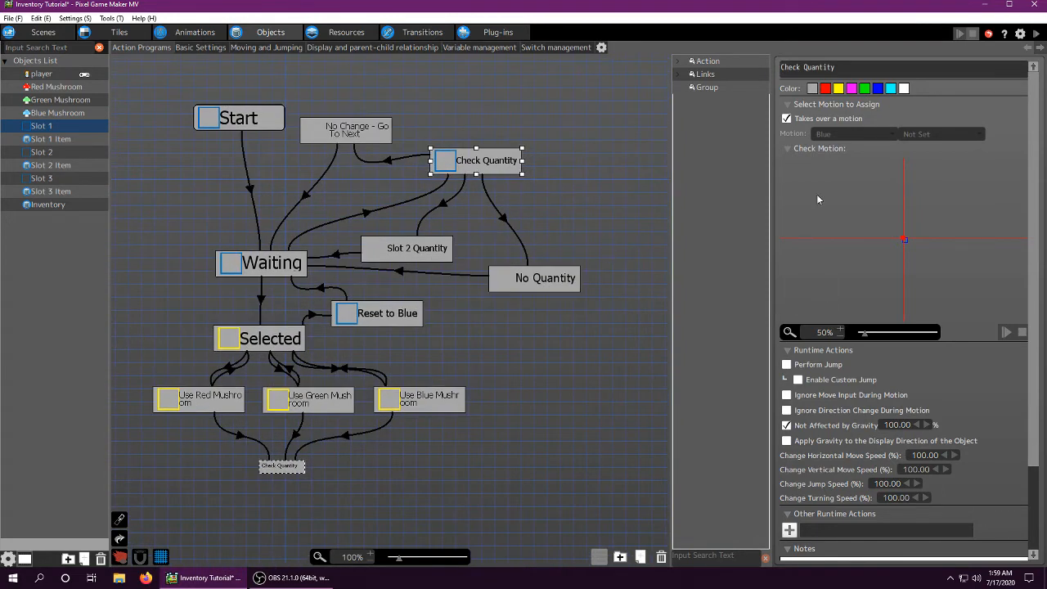
scroll(822, 422, down, 3)
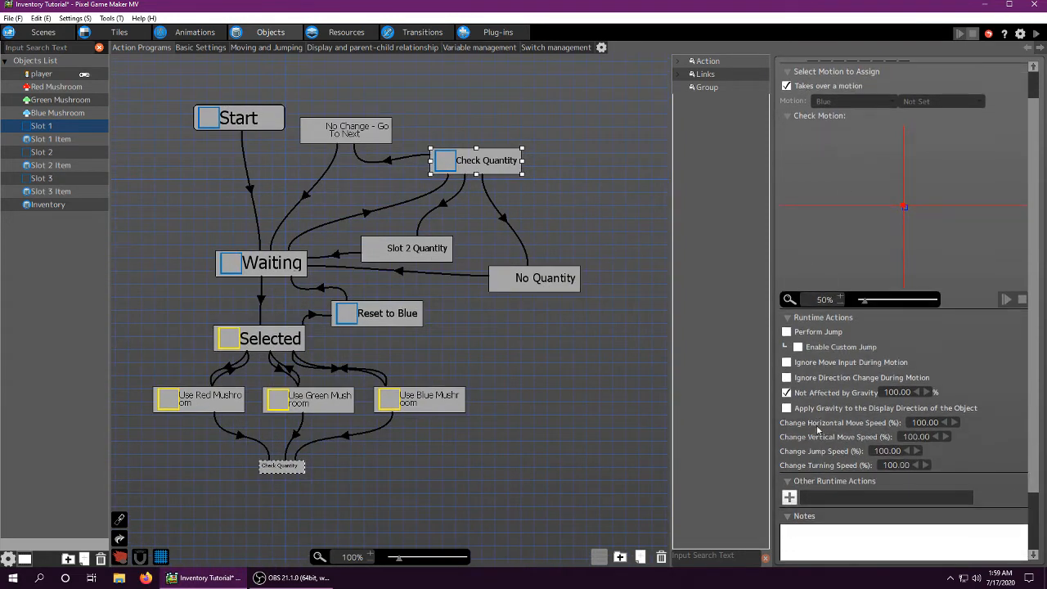
- Examine the Slot 1 Quantity variable condition on the link from Check Quantity to No Change - Go To Next
click(388, 161)
double_click(838, 269)
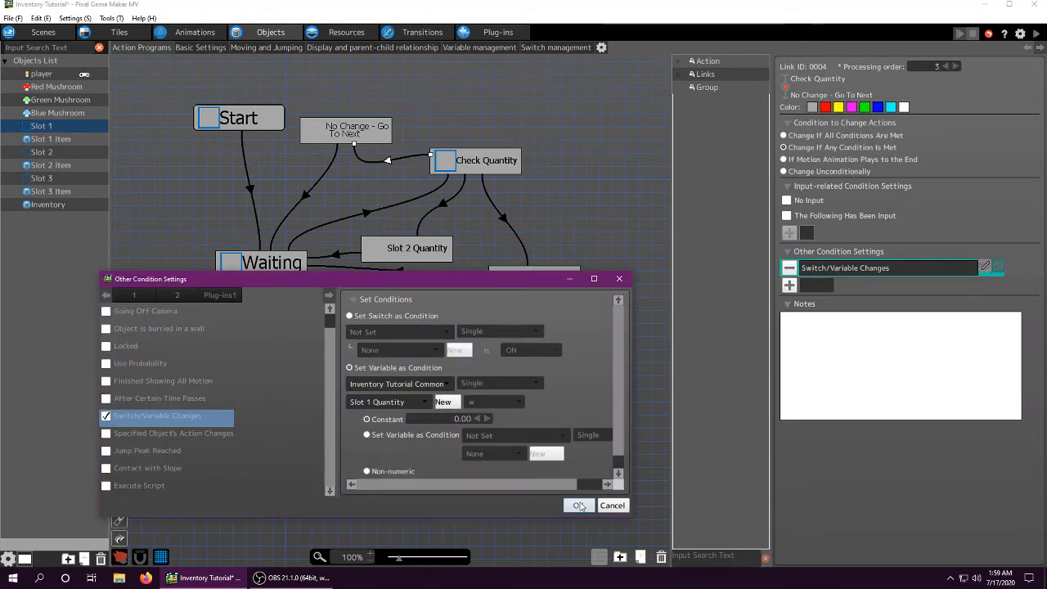
click(579, 505)
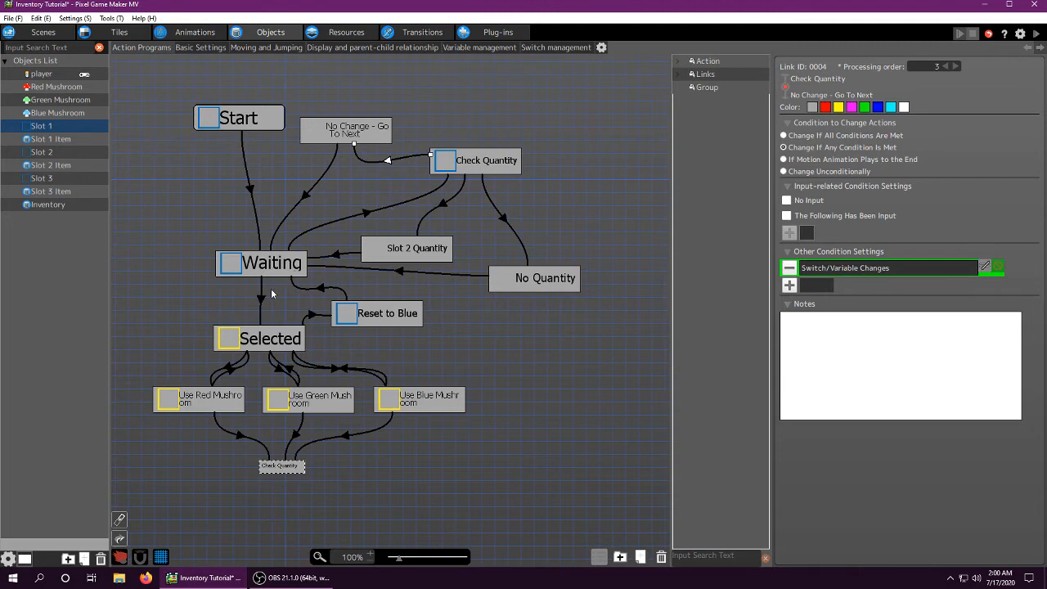
- Examine the Execute Object Action runtime action of No Change - Go To Next, which targets Slot 2's Check Quantity
click(366, 132)
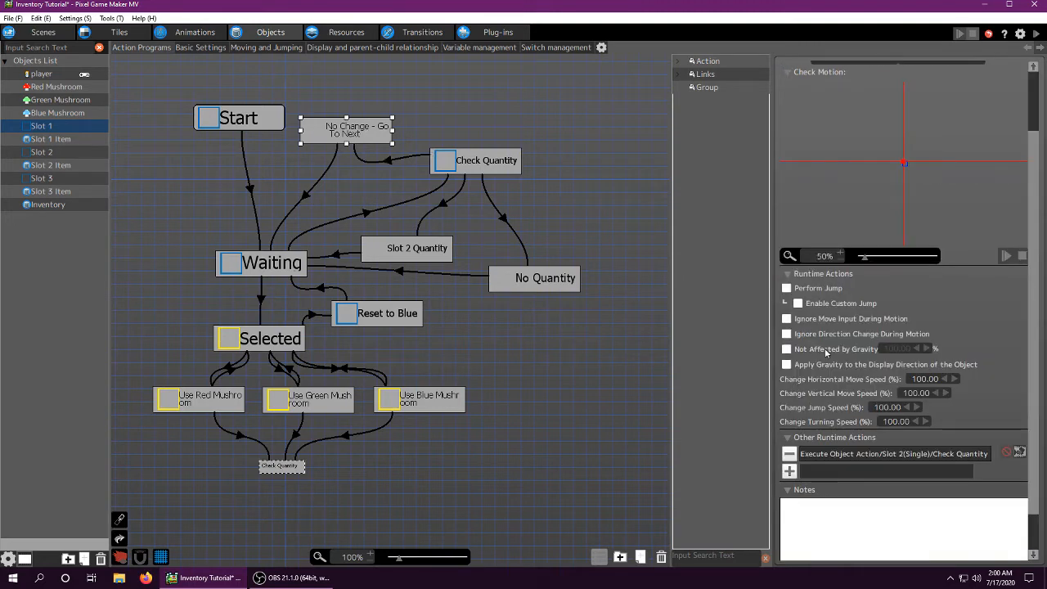
double_click(870, 453)
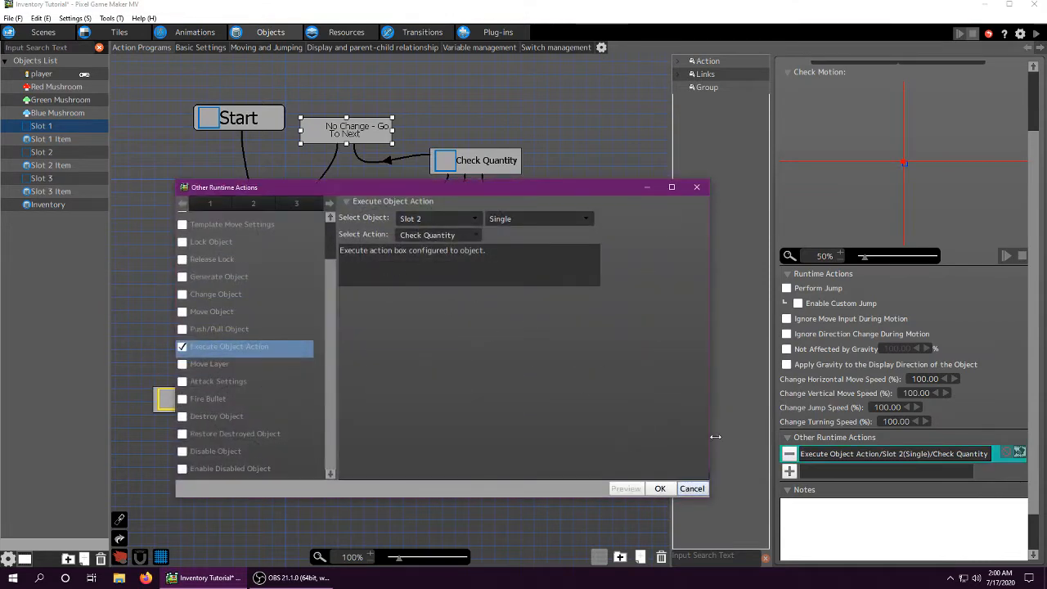
click(661, 488)
double_click(908, 456)
click(661, 489)
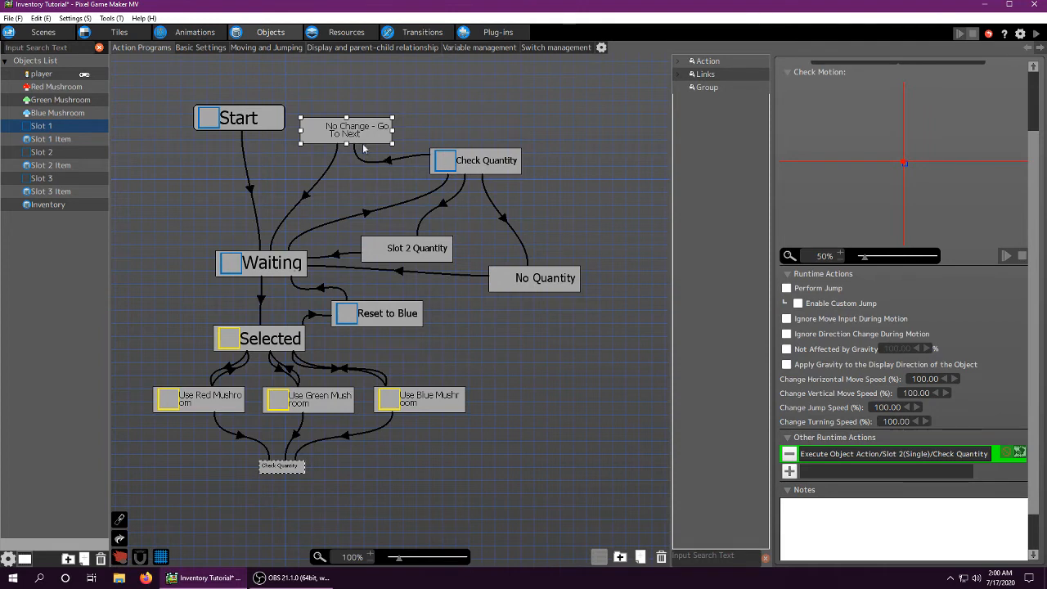
- Examine the conditions on the links from No Change - Go To Next to Waiting and from Waiting to Check Quantity
click(301, 206)
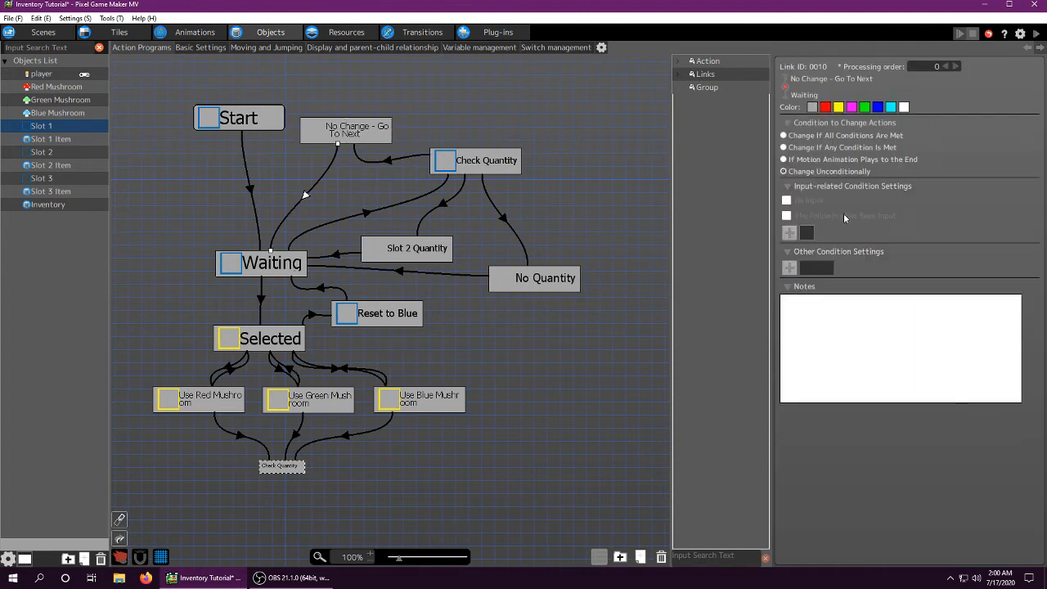
click(260, 272)
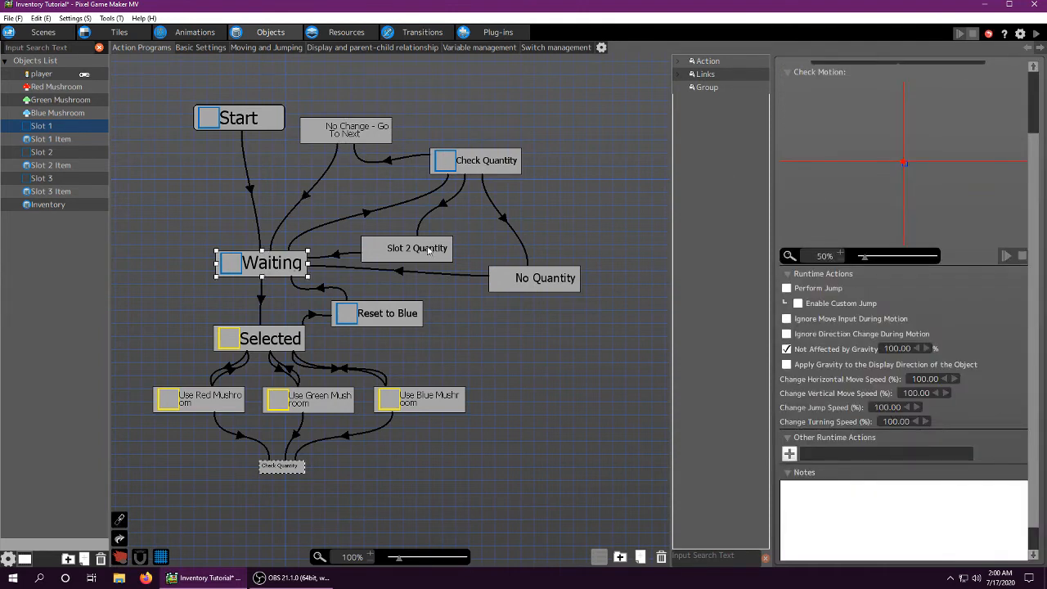
click(458, 166)
click(273, 265)
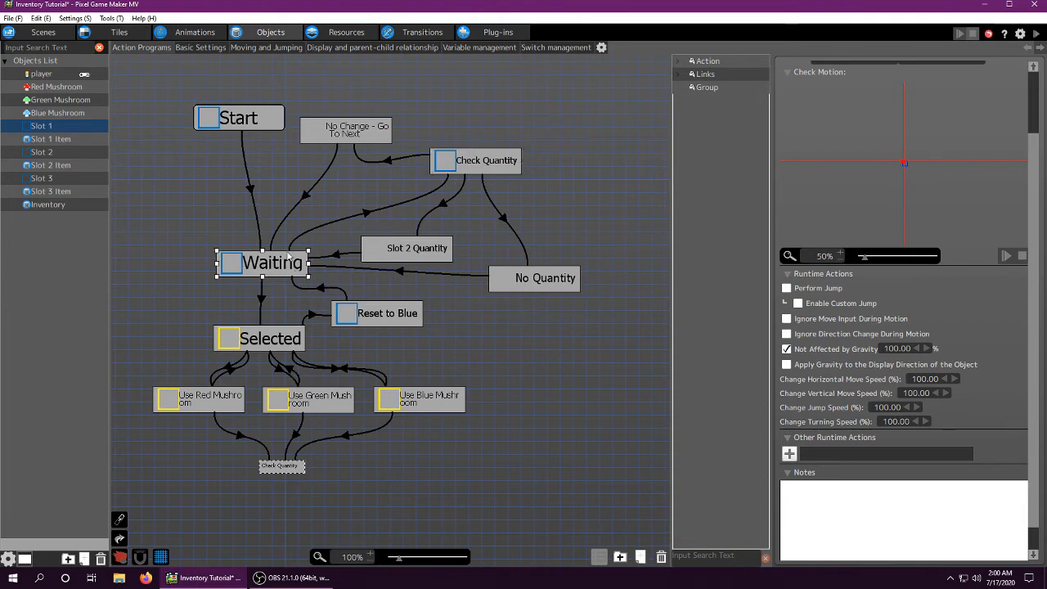
click(365, 215)
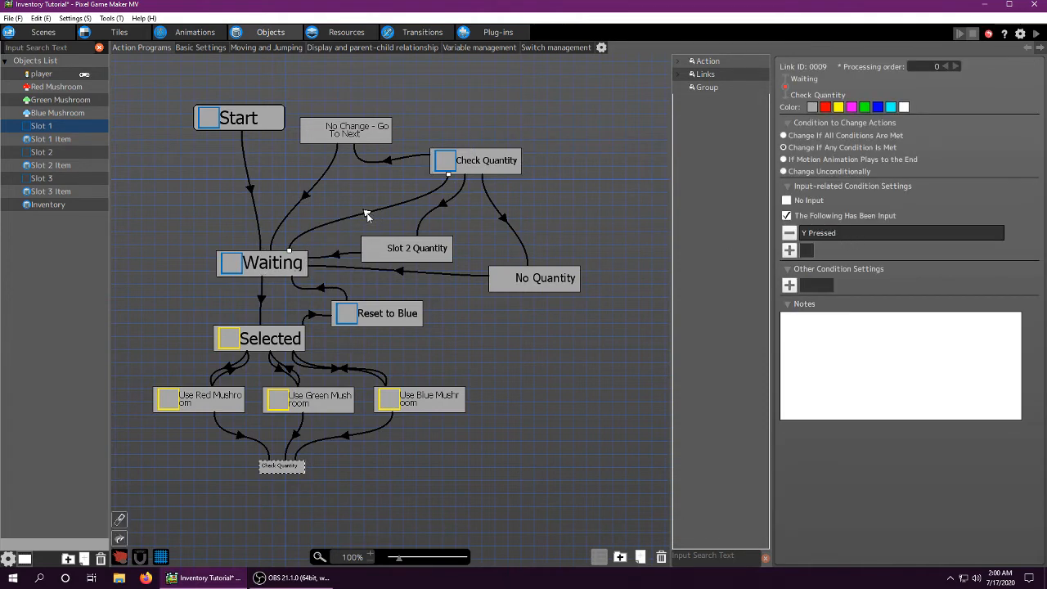
- Delete the link from Waiting to Check Quantity in Slot 1, and shift the Waiting box slightly away from Slot 2 Quantity
key(Delete)
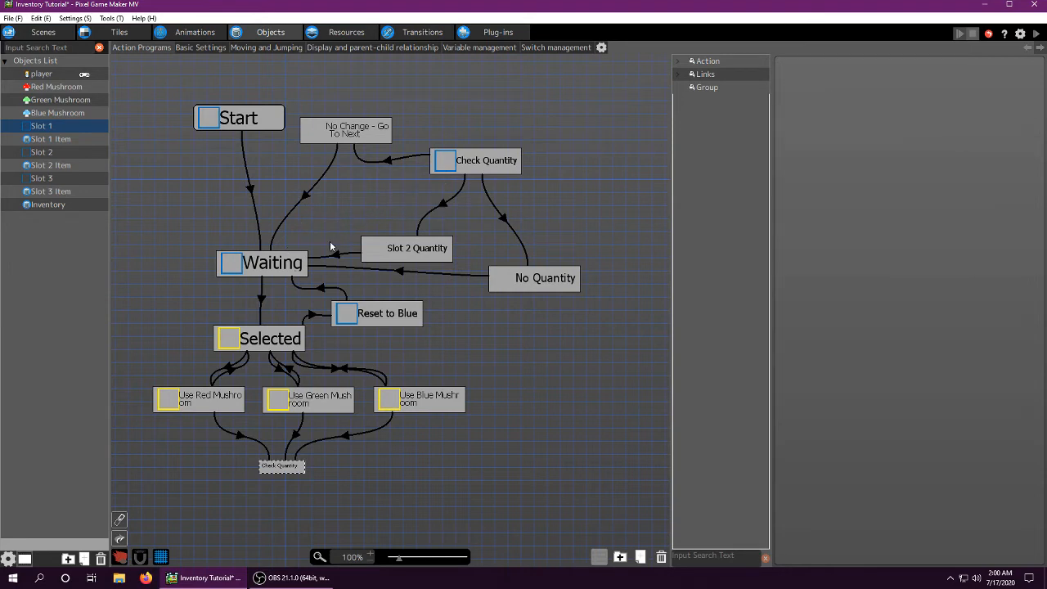
click(273, 261)
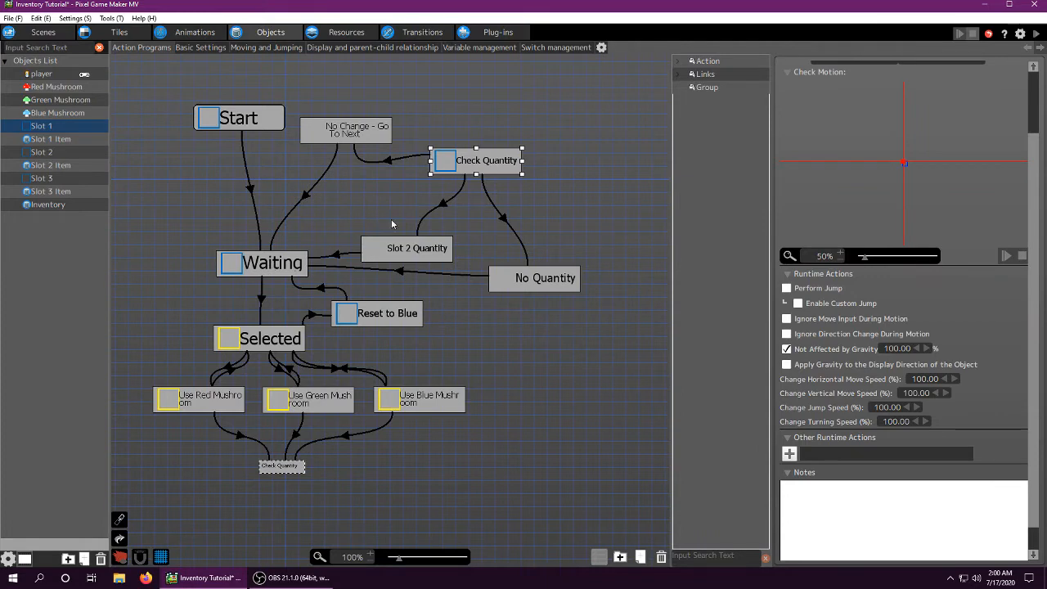
drag(284, 263, 273, 262)
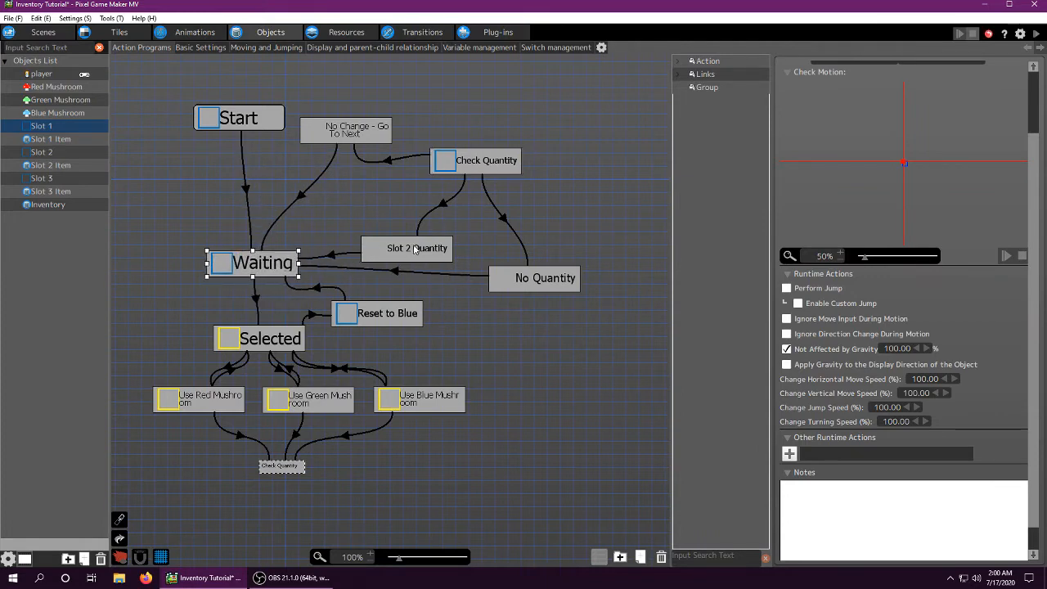
- Examine both Switch/Variable Changes conditions on the link from Check Quantity to Slot 2 Quantity
click(443, 207)
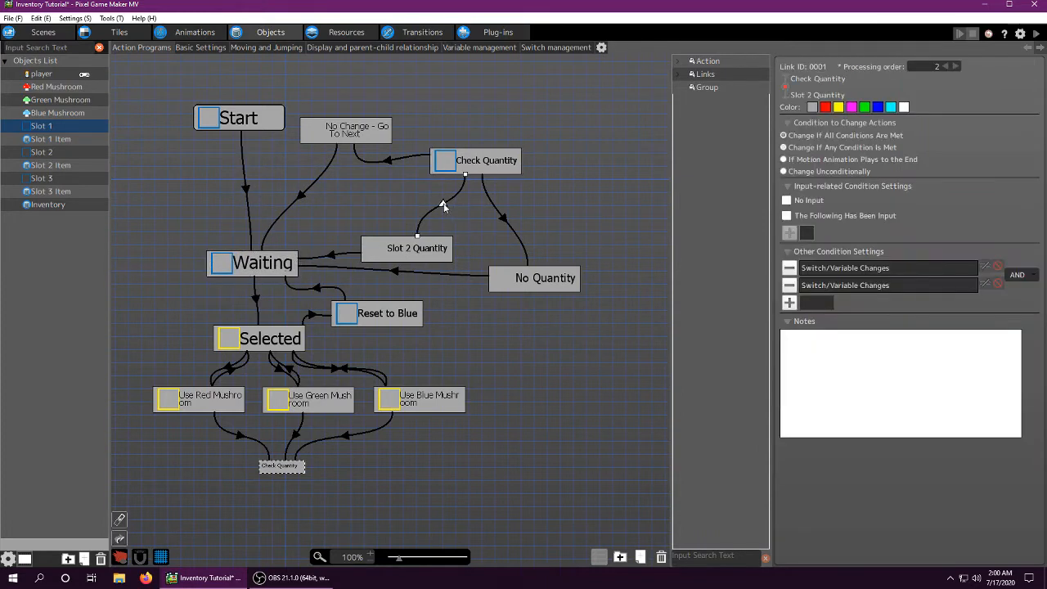
double_click(821, 270)
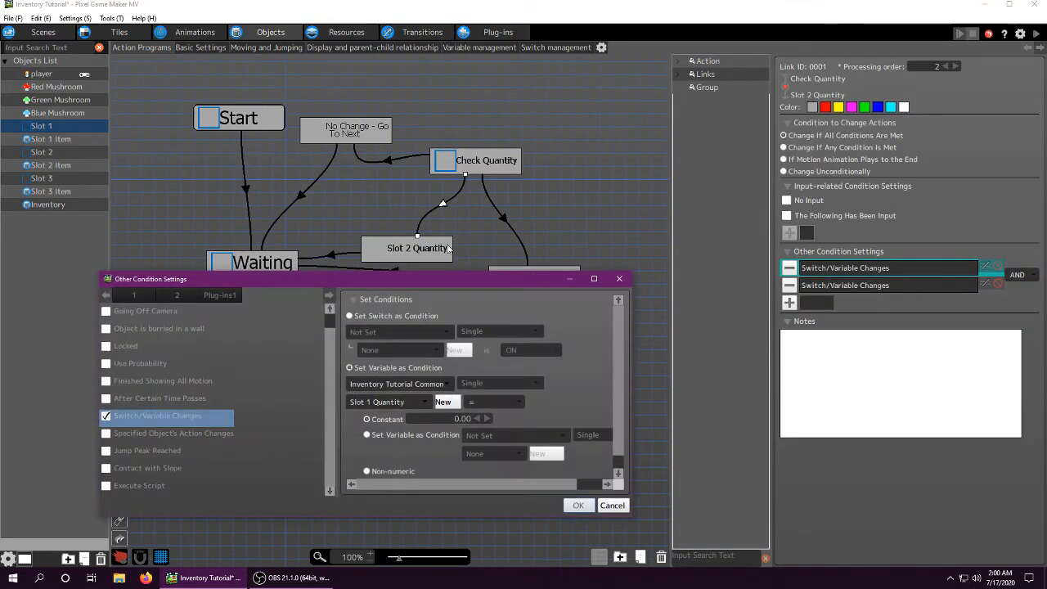
click(576, 506)
double_click(851, 285)
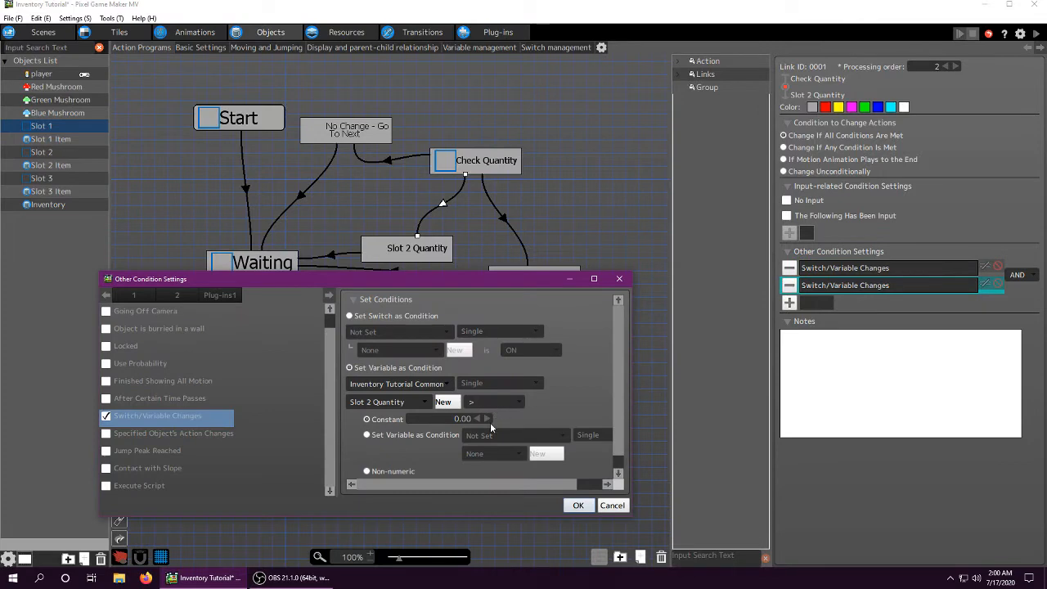
click(578, 504)
- Examine the first two variable changes of the Slot 2 Quantity action, covering the Slot 1 and Slot 1 Quantity variables
click(414, 249)
click(489, 167)
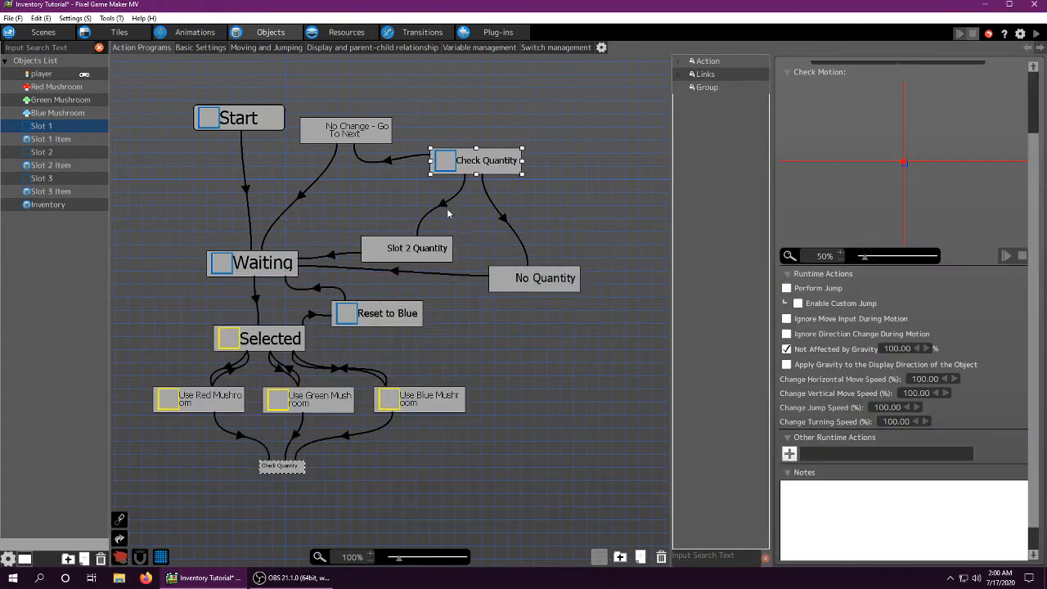
click(400, 251)
scroll(847, 438, down, 1)
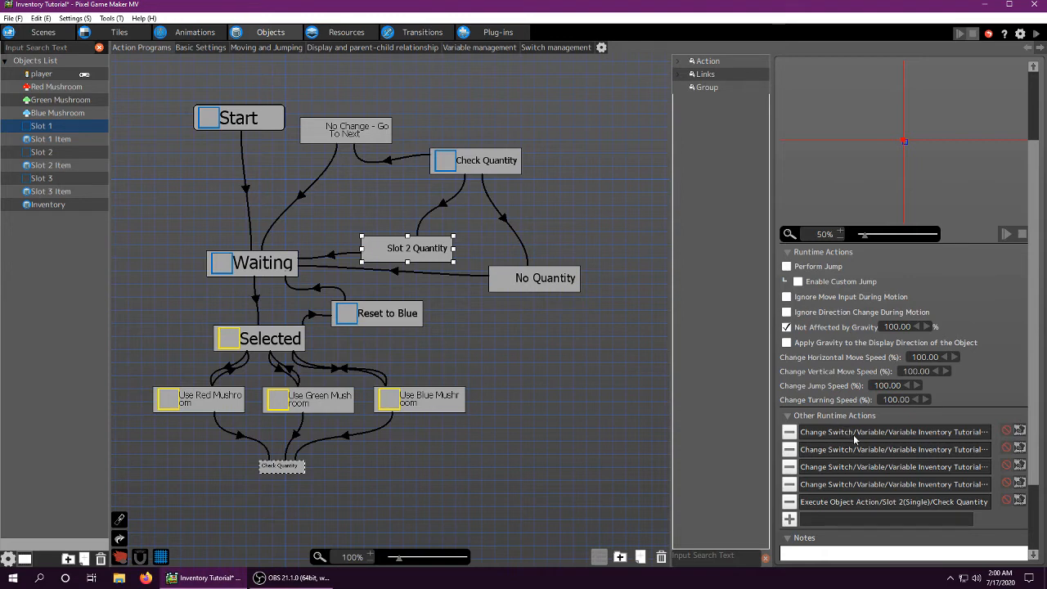
double_click(854, 433)
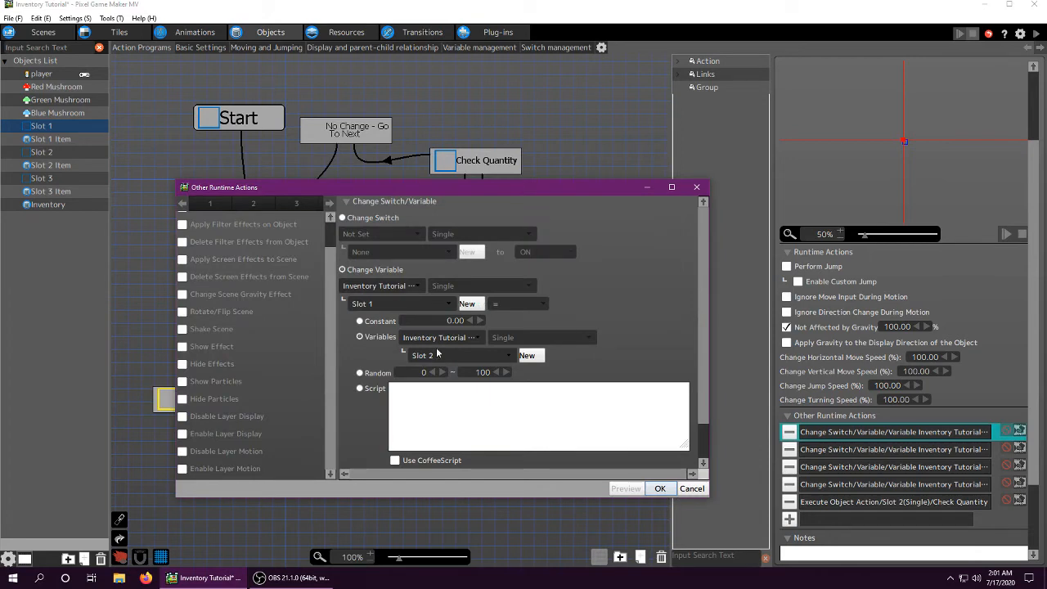
click(660, 488)
double_click(850, 450)
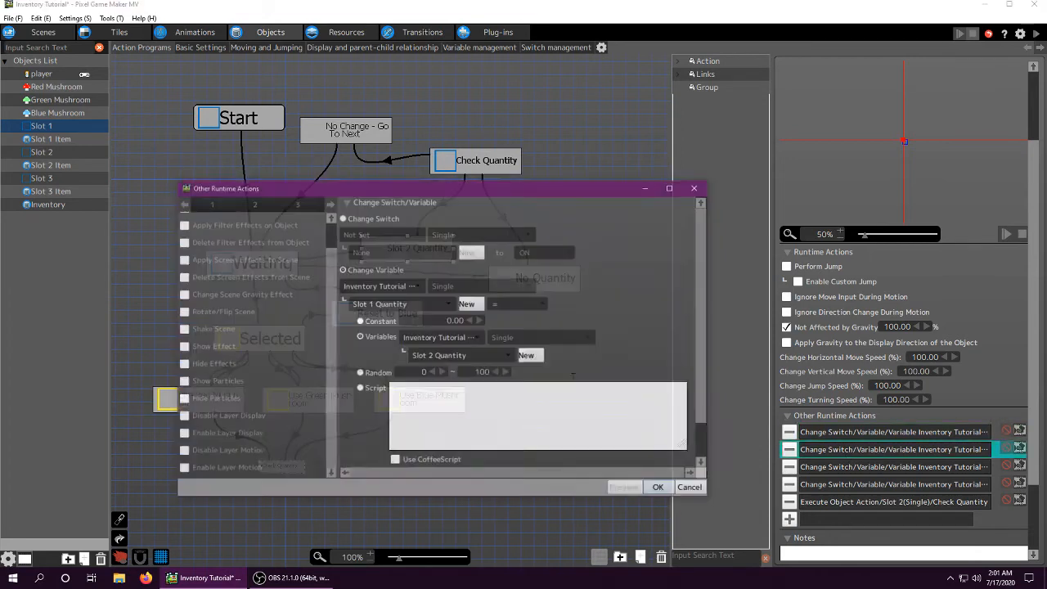
click(658, 490)
- Examine the third runtime action of Slot 2 Quantity, which changes the Slot 2 variable
double_click(865, 468)
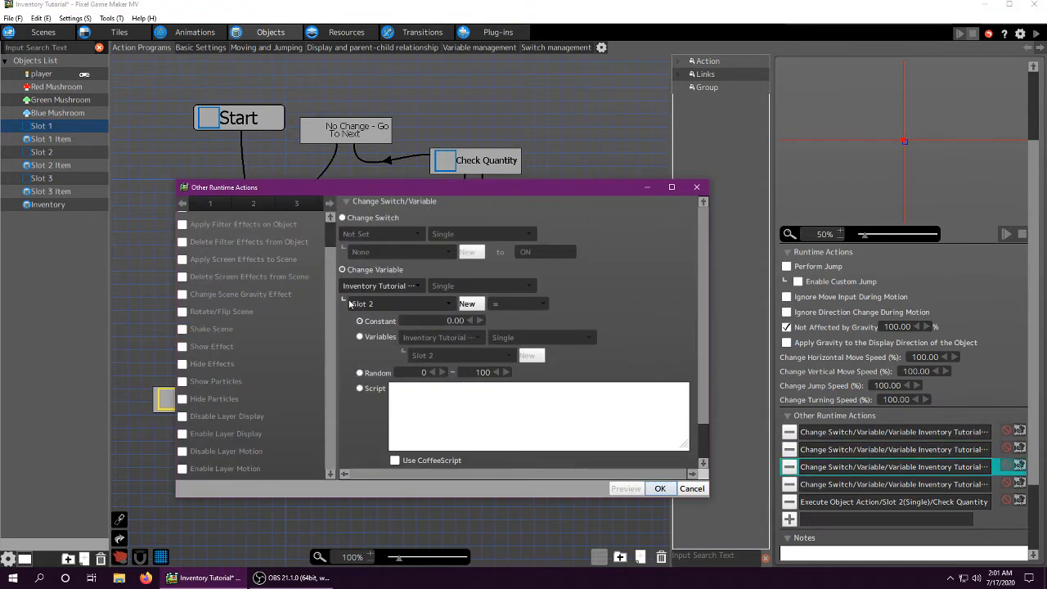
click(381, 305)
click(428, 310)
click(660, 487)
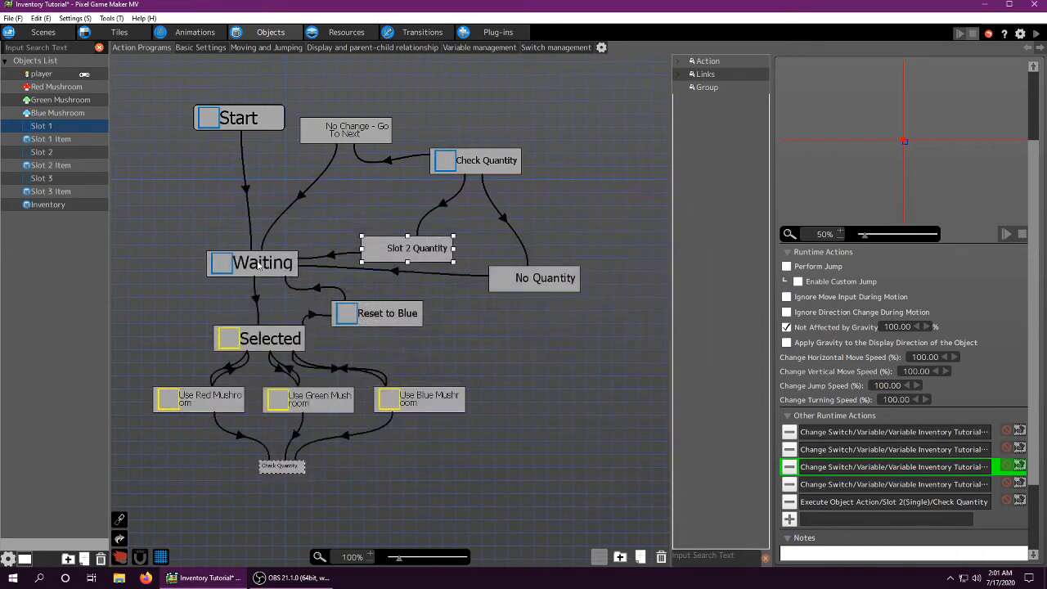
- View the action programs of Slot 1 Item and Slot 2 Item, and return to Slot 1
click(47, 139)
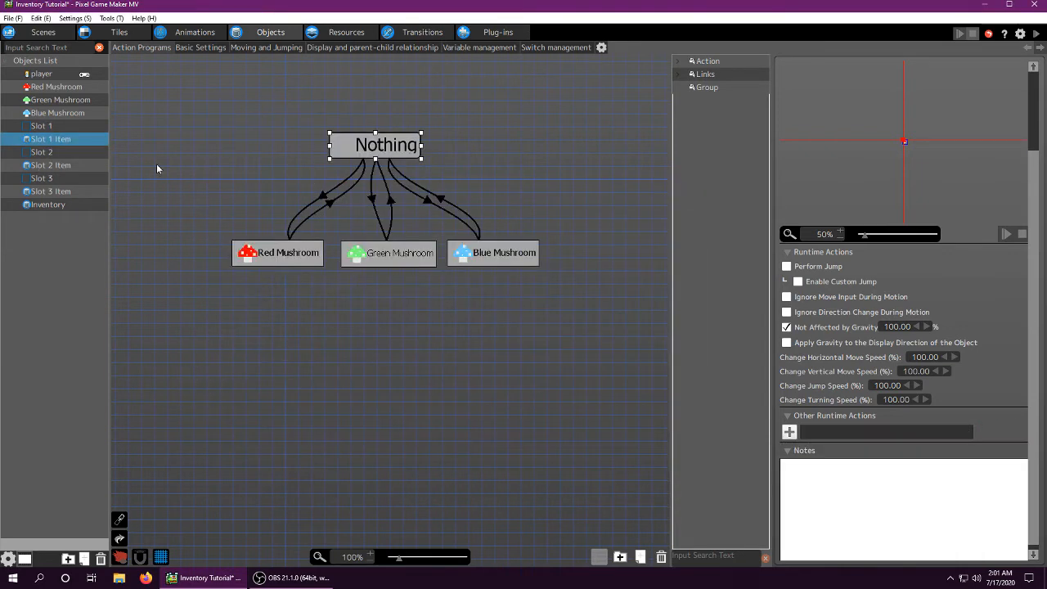
click(51, 165)
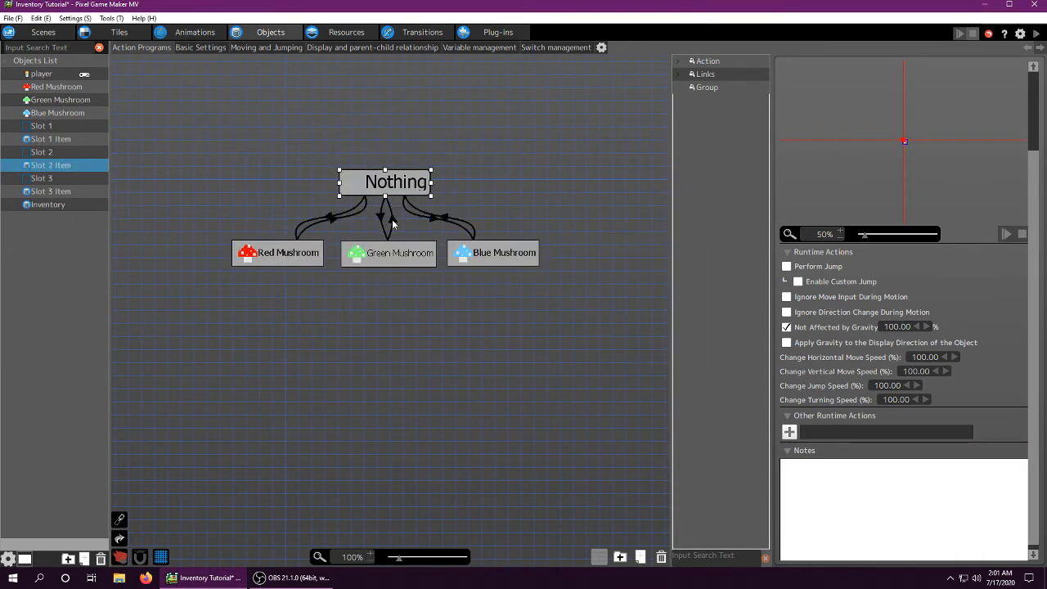
click(46, 129)
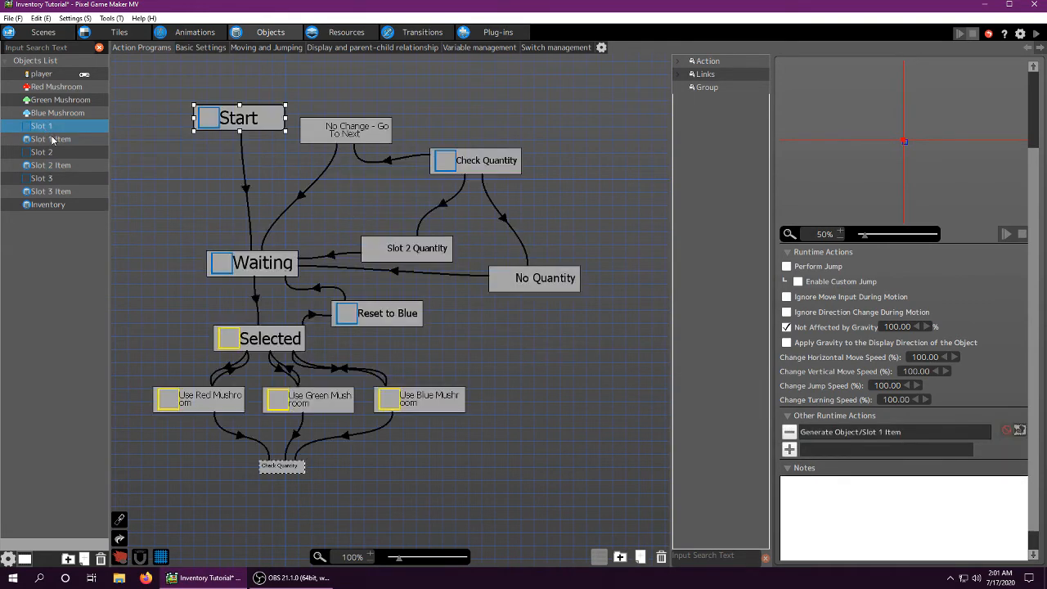
- Examine the fourth runtime action of the Slot 2 Quantity box, which changes the Slot 2 Quantity variable
click(411, 245)
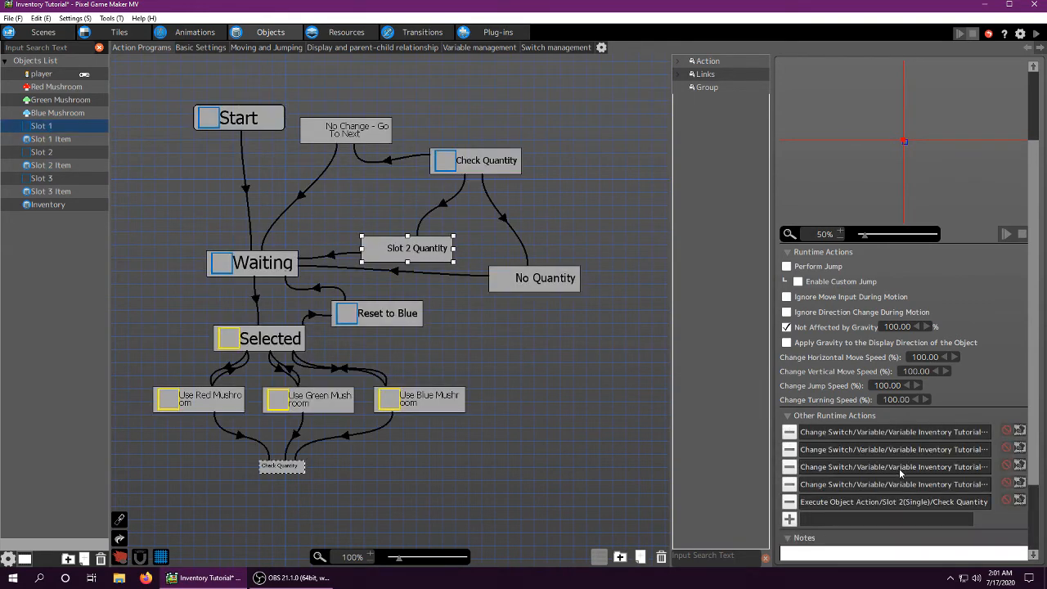
double_click(848, 486)
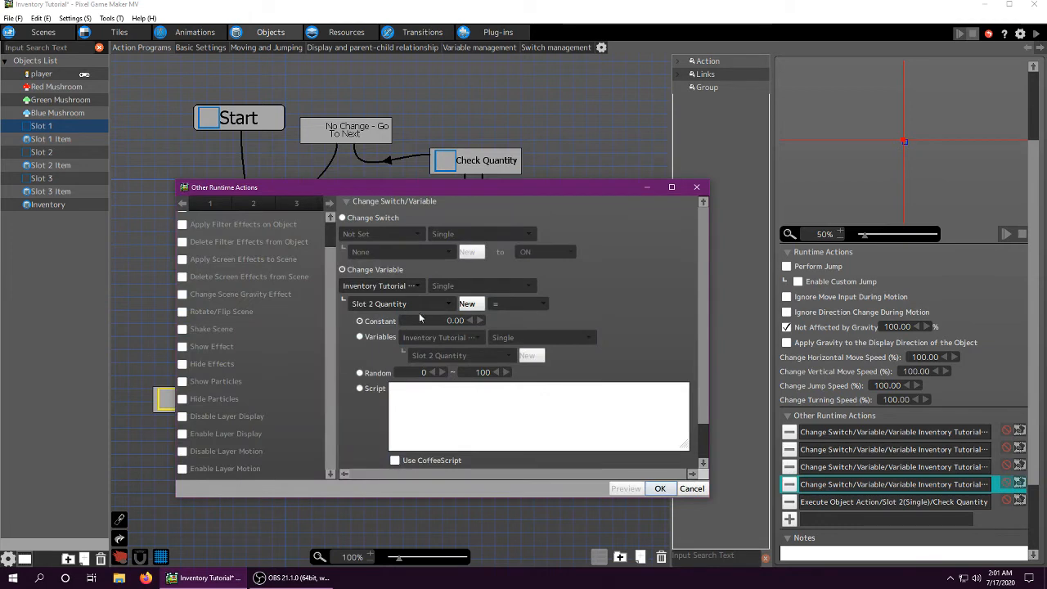
click(660, 489)
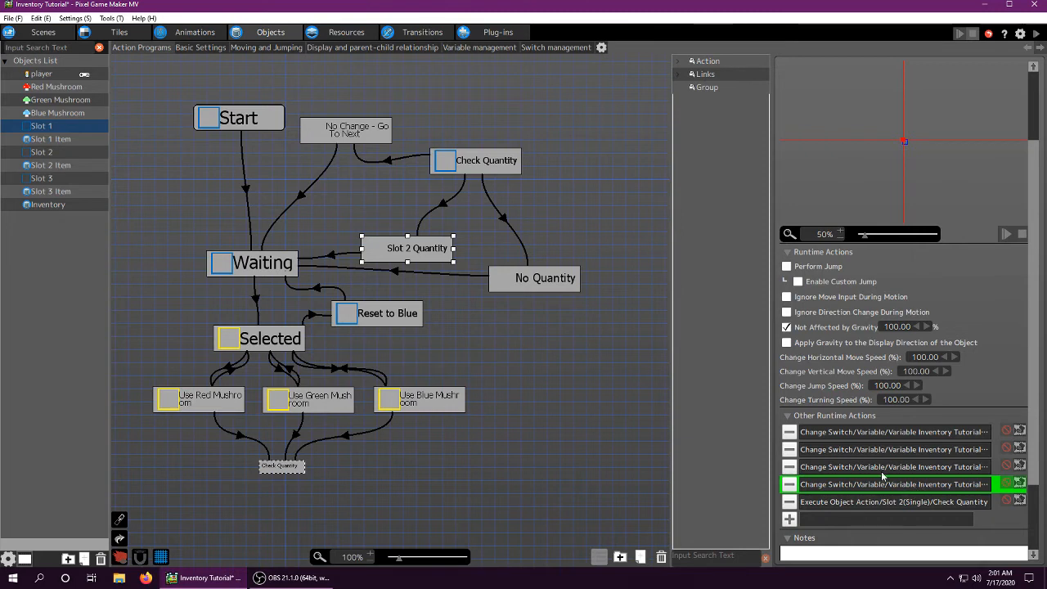
- Examine the Slot 2 Quantity box's Execute Object Action targeting Slot 2's Check Quantity, and open Slot 2's action program
click(879, 505)
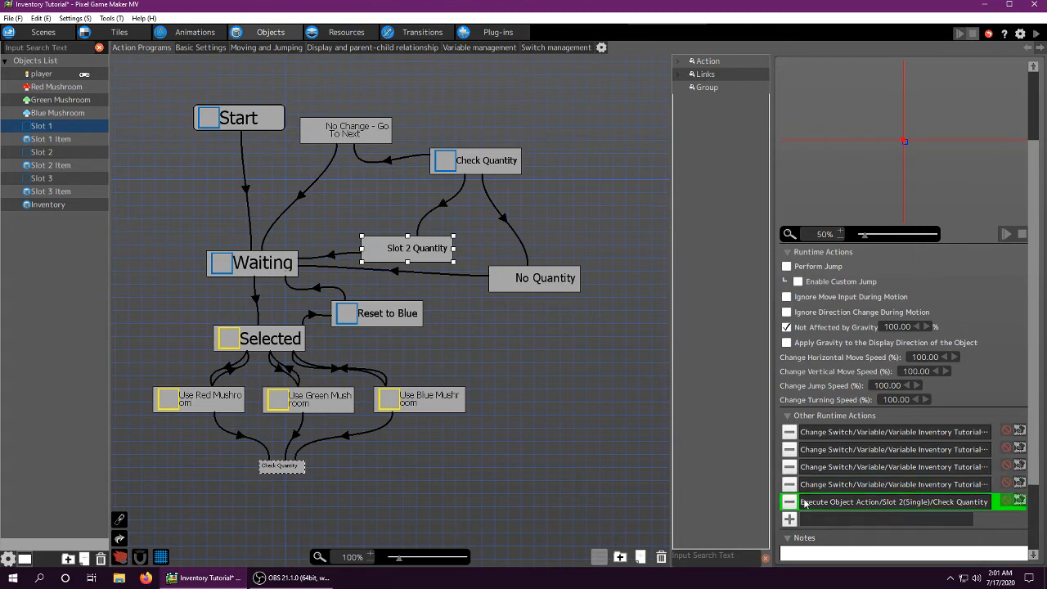
double_click(942, 505)
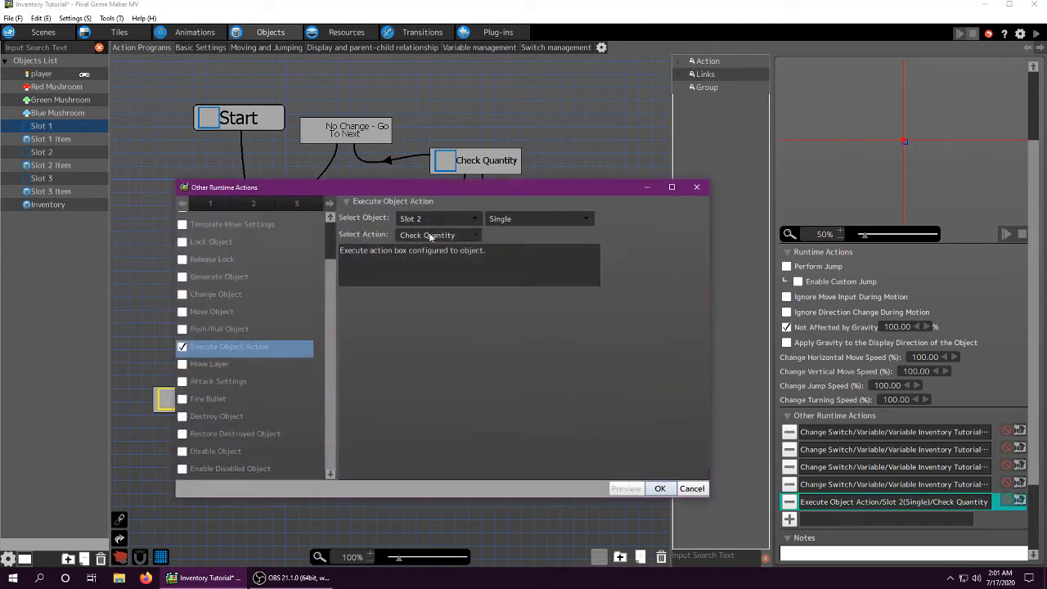
click(671, 491)
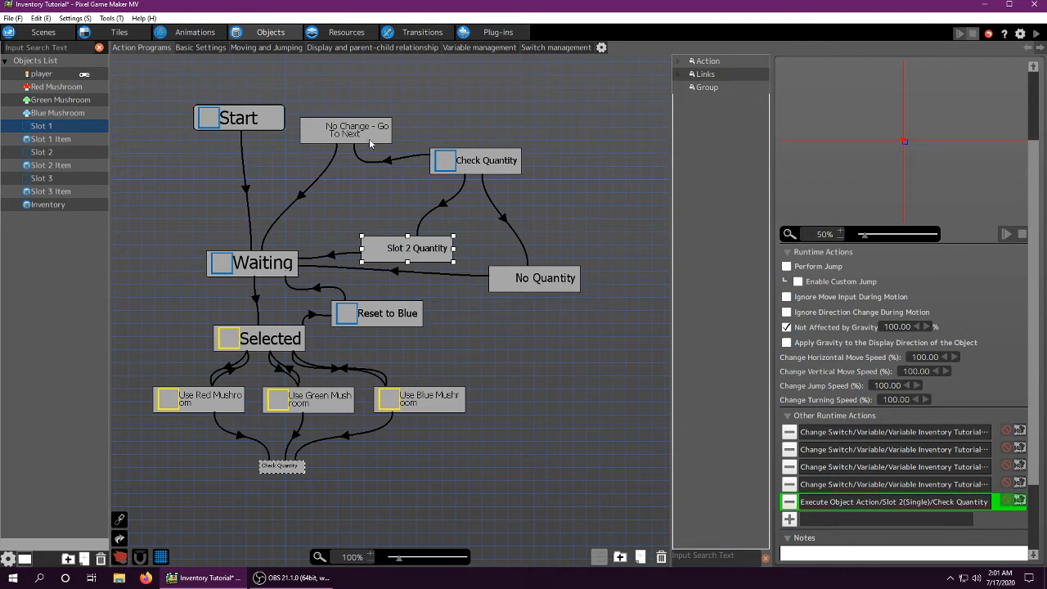
click(61, 155)
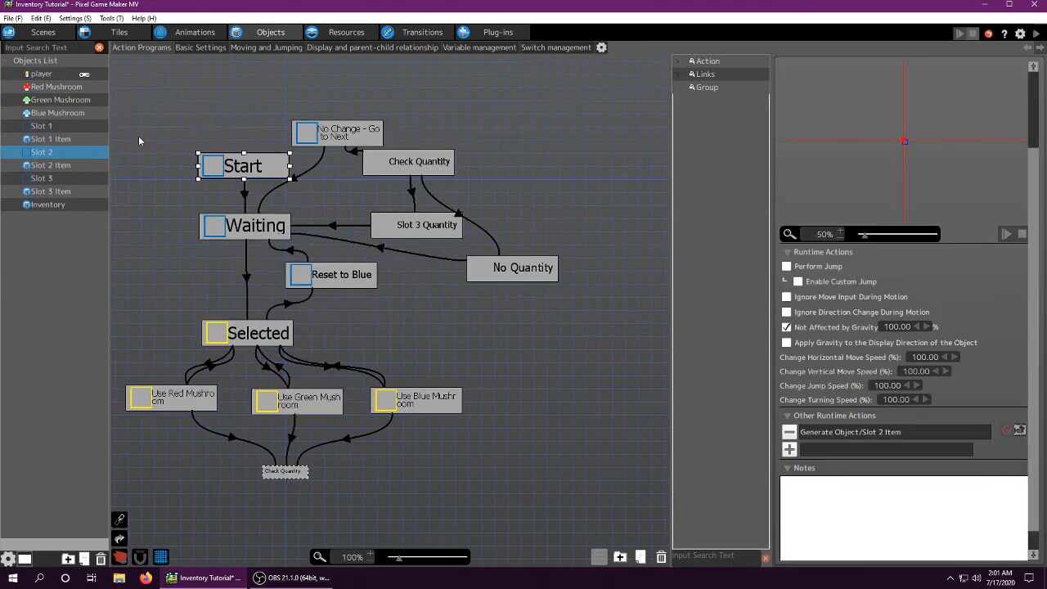
- In Slot 2's action program, move the Check Quantity action up and to the right, farther from the Slot 3 Quantity action
click(59, 126)
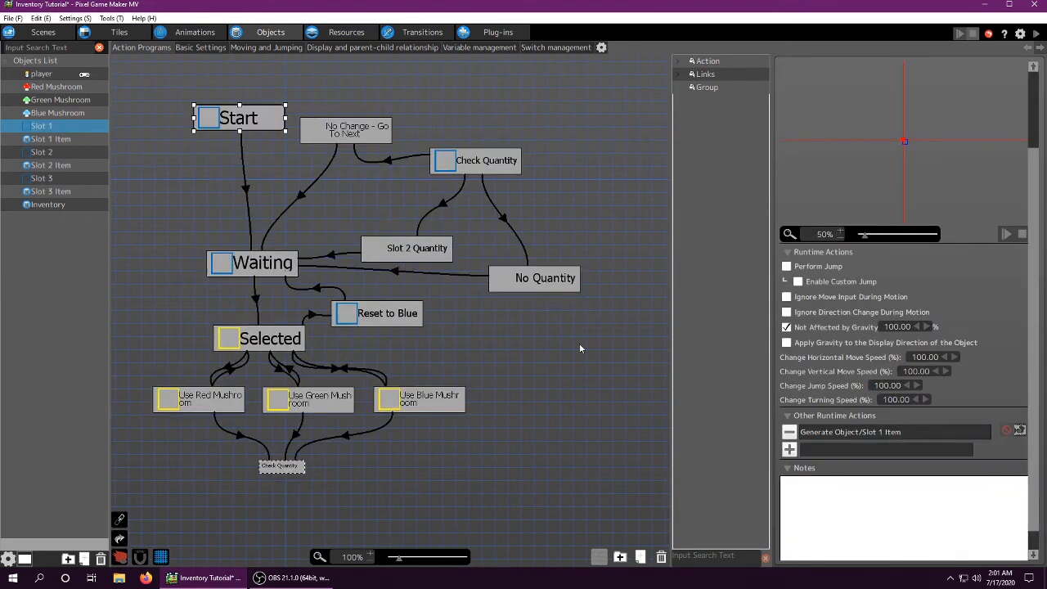
click(59, 154)
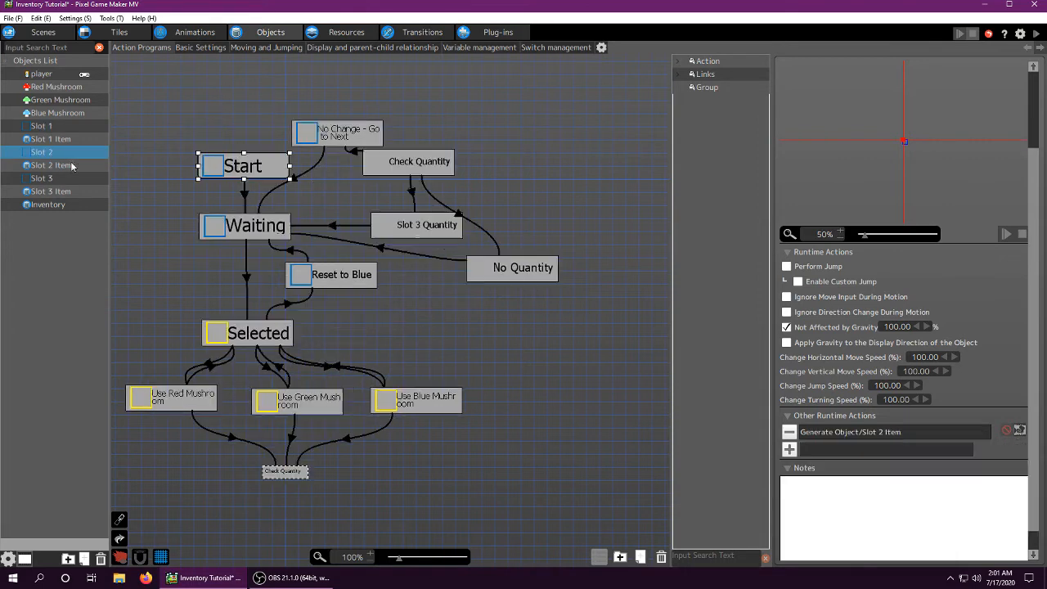
drag(396, 169, 452, 144)
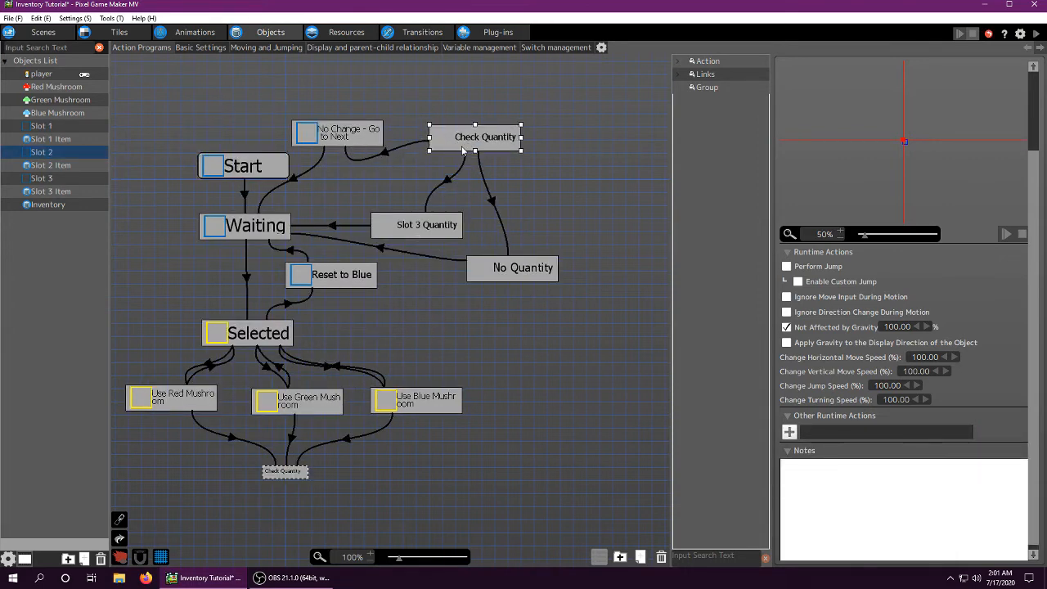
- Examine Slot 2's No Quantity, Check Quantity and Slot 3 Quantity actions, including the variable changes and the link conditions leading to Slot 3 Quantity
click(513, 269)
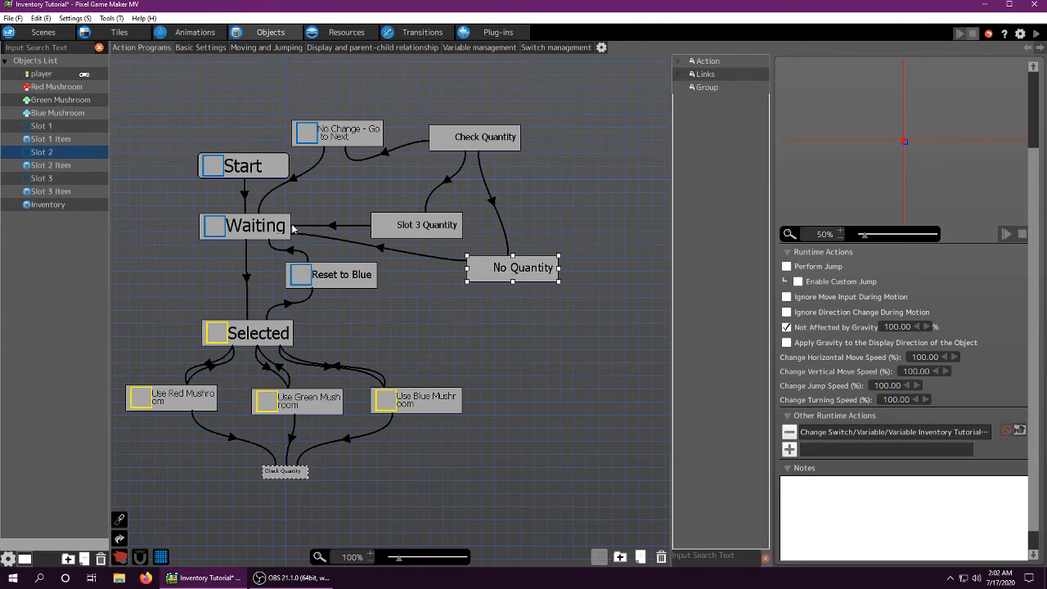
click(473, 137)
click(417, 229)
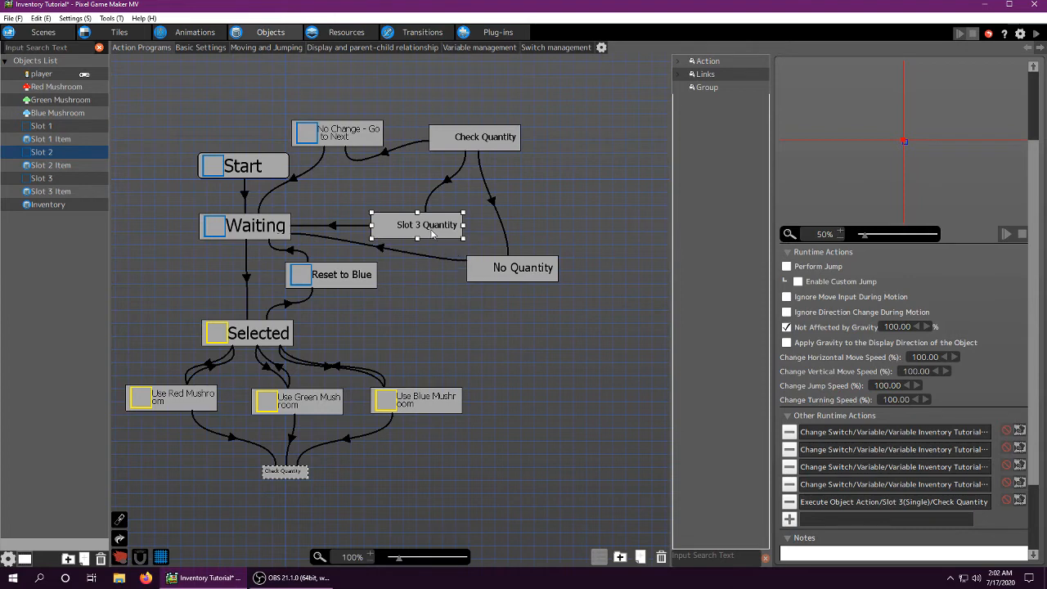
double_click(869, 450)
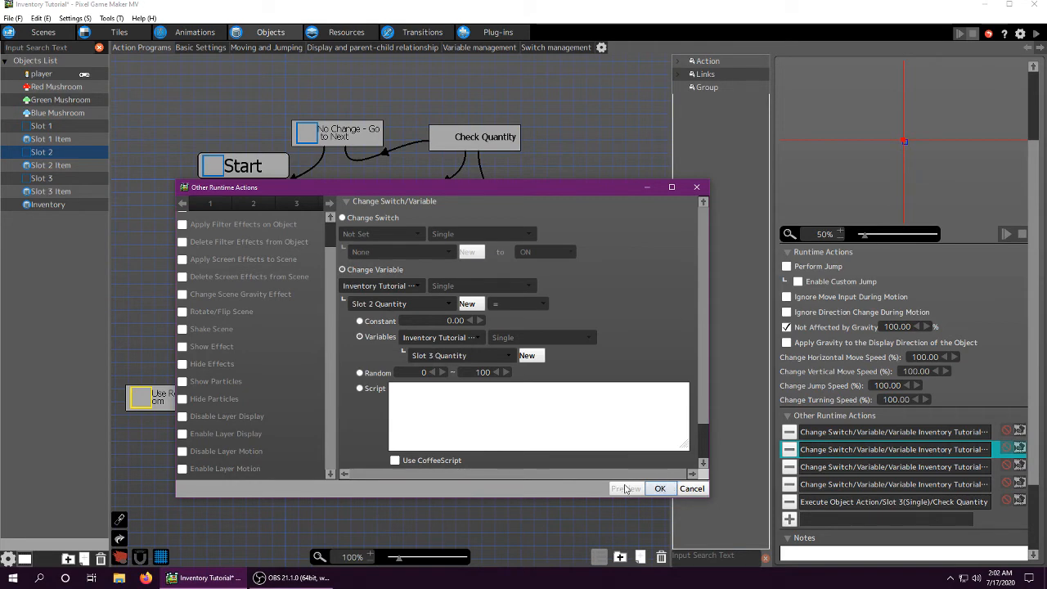
click(660, 488)
double_click(843, 468)
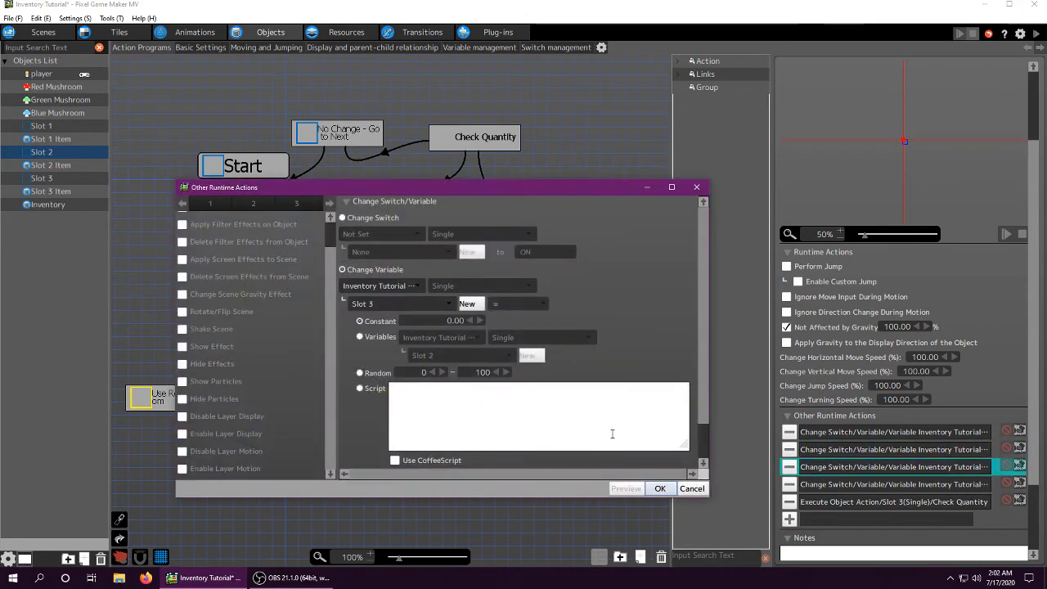
click(660, 488)
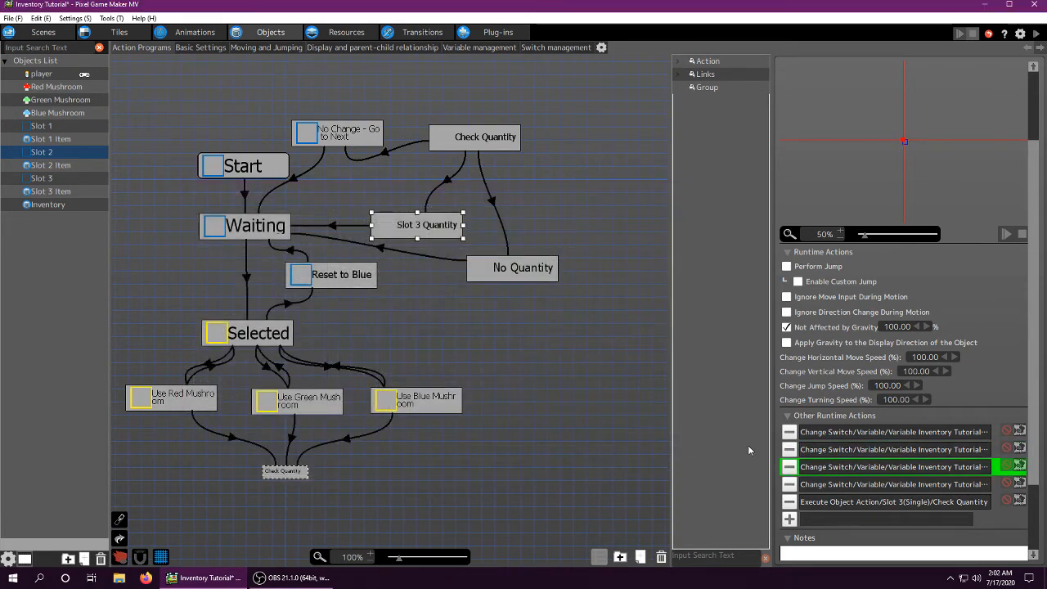
click(447, 180)
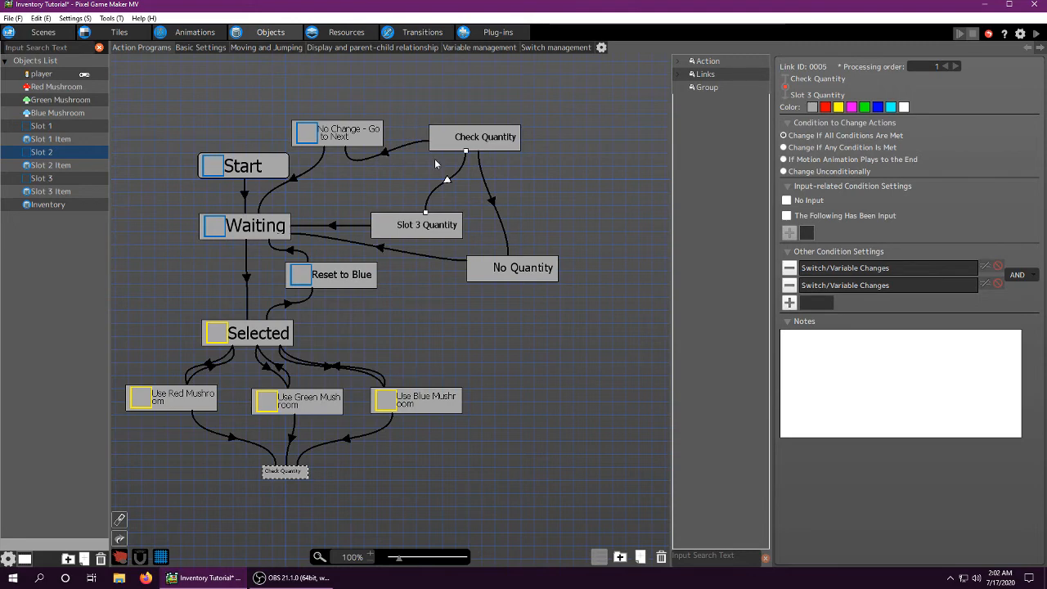
middle_drag(530, 191, 552, 245)
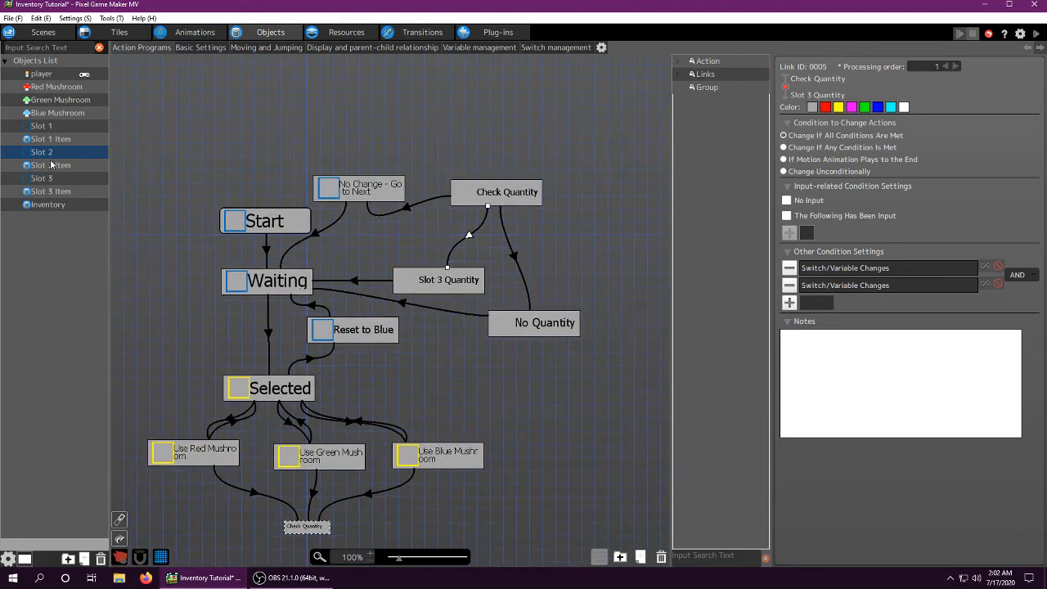
- In Slot 1's action program, move the Slot 2 Quantity action slightly up and set its link to Waiting to Change Unconditionally
click(49, 127)
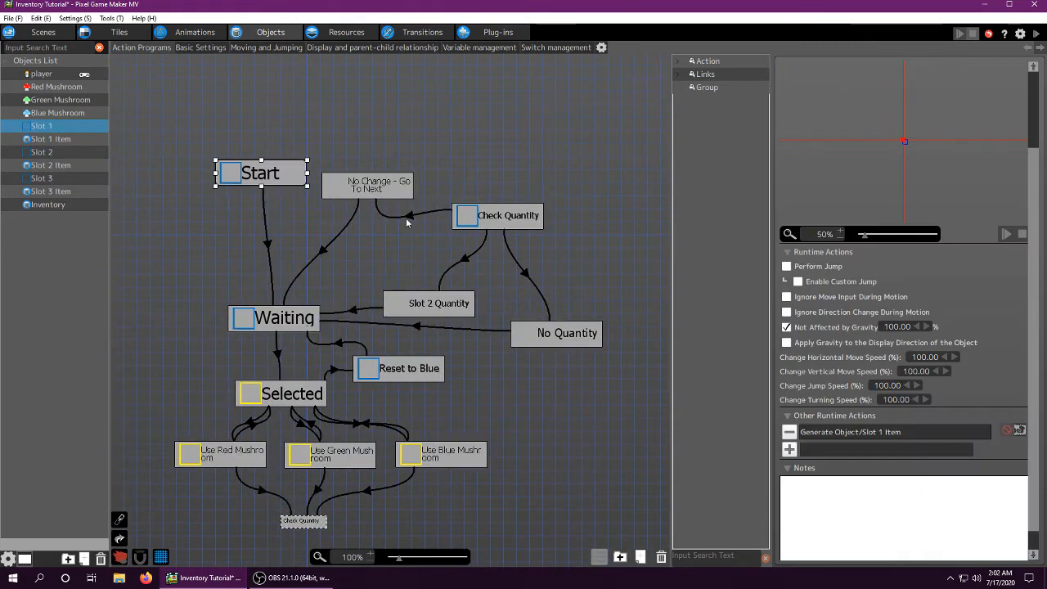
click(409, 218)
drag(449, 310, 438, 295)
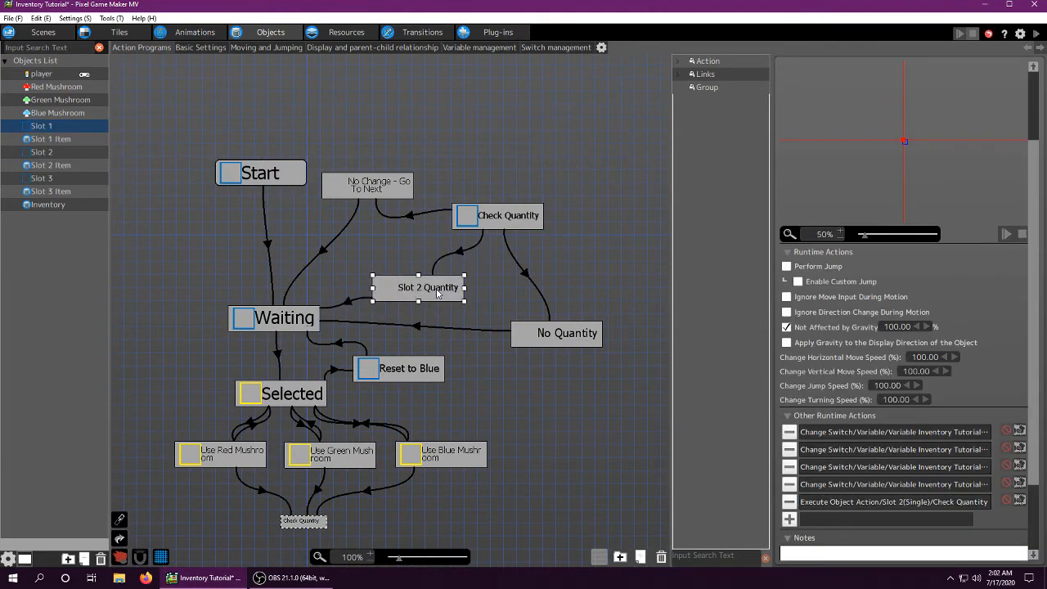
click(342, 305)
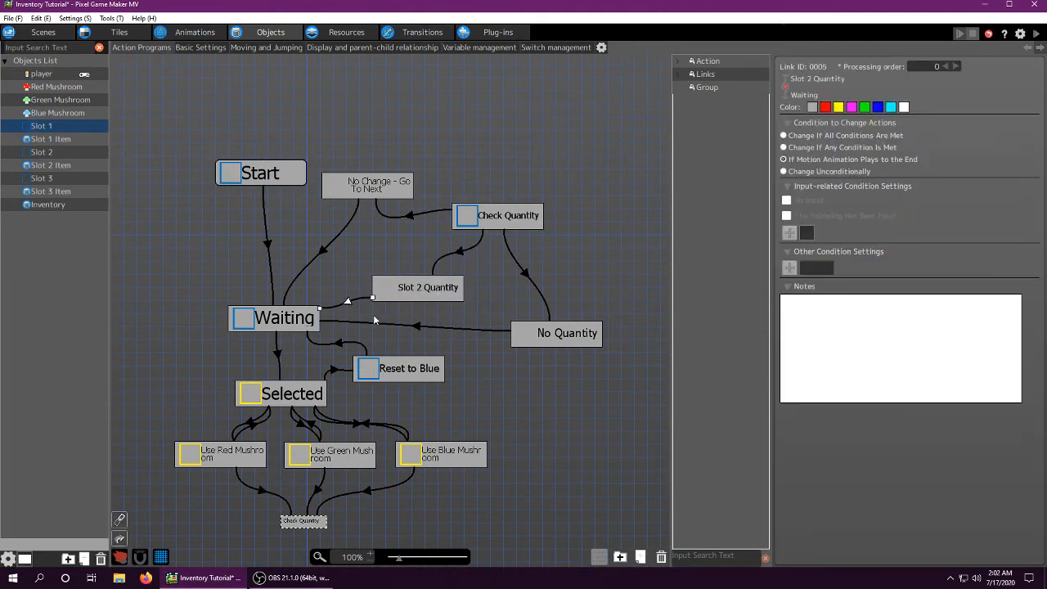
click(790, 172)
- Review Slot 1's link from No Quantity to Waiting and the runtime actions of Slot 2 Quantity
click(322, 317)
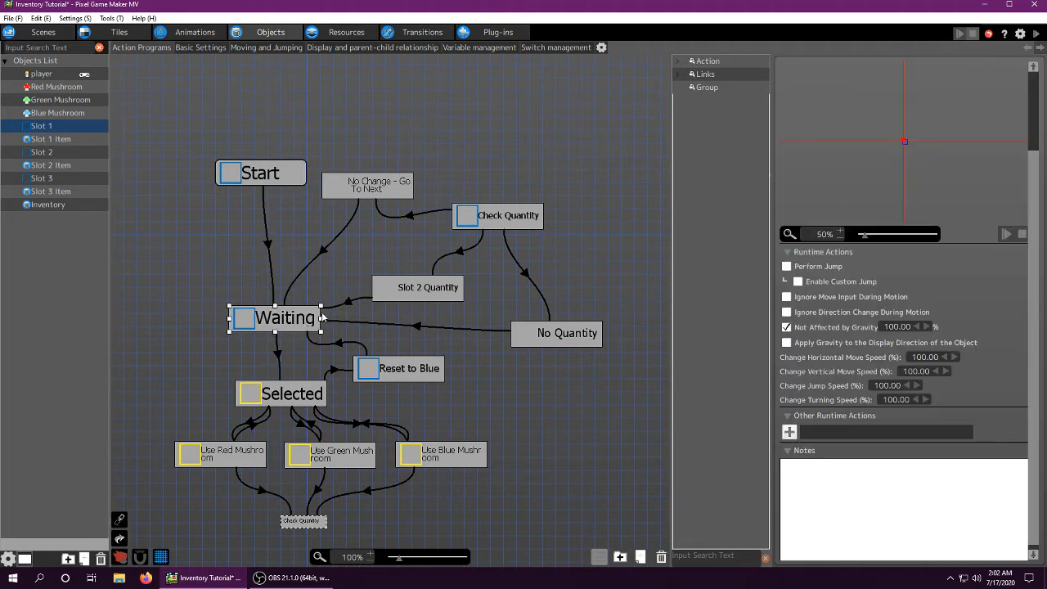
click(418, 326)
click(421, 288)
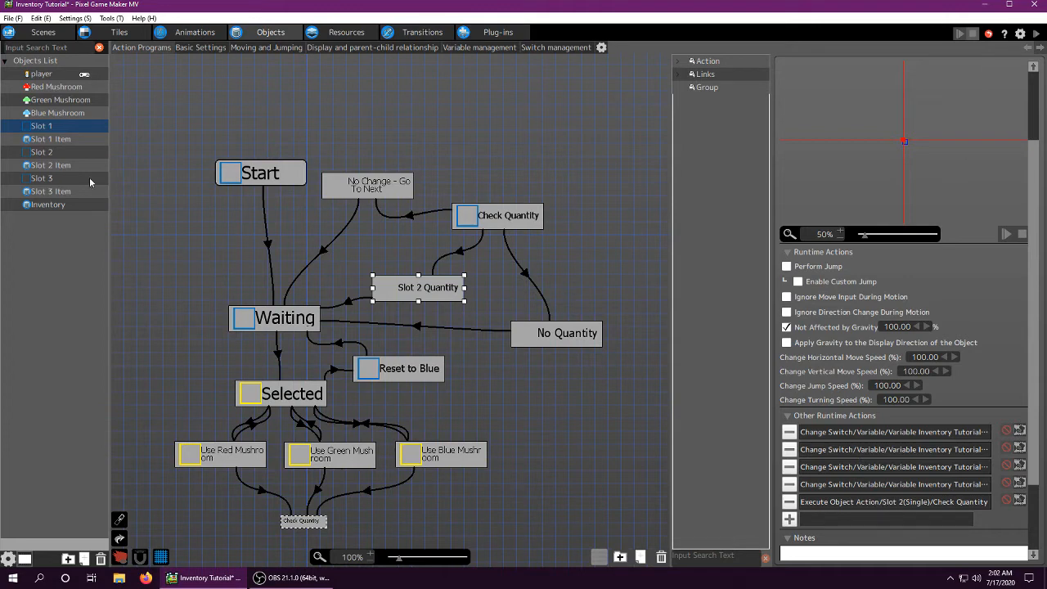
middle_drag(471, 217, 459, 214)
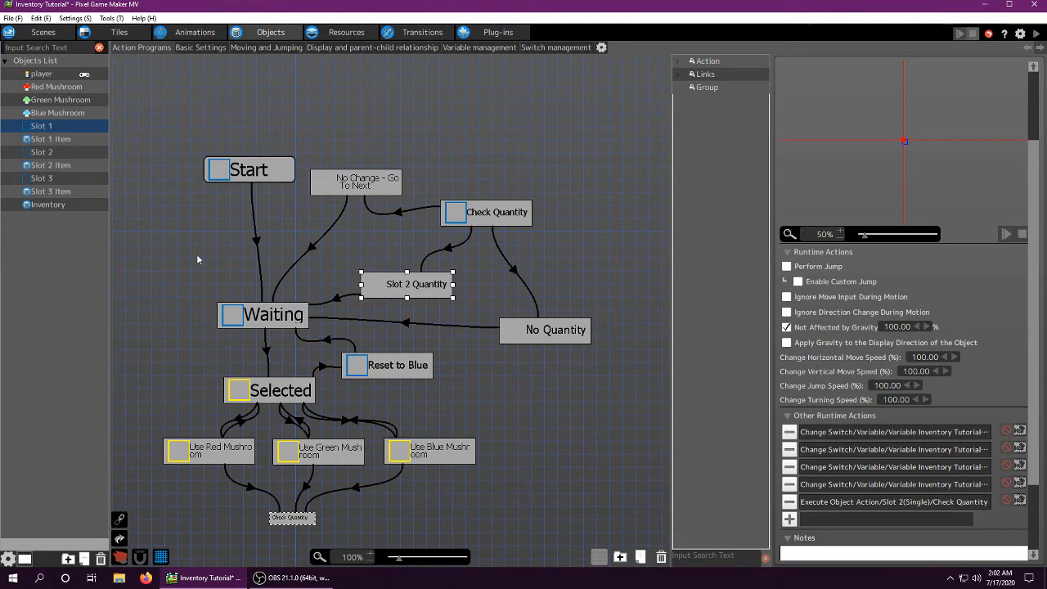
- Examine Slot 1's No Change - Go To Next action, its runtime action, its links and the variable condition on the link from Check Quantity
click(354, 186)
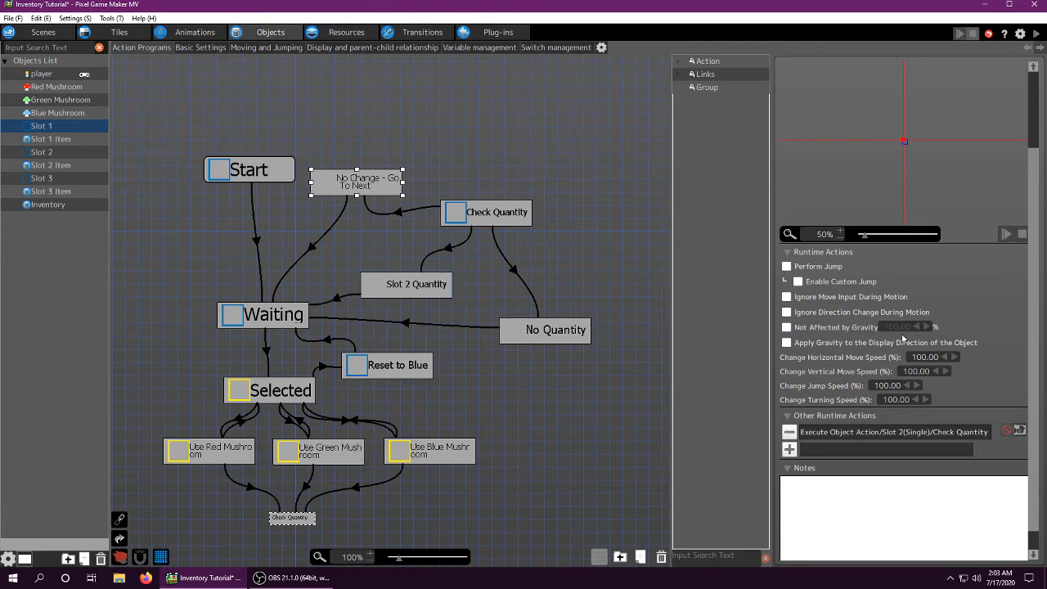
click(880, 438)
click(403, 218)
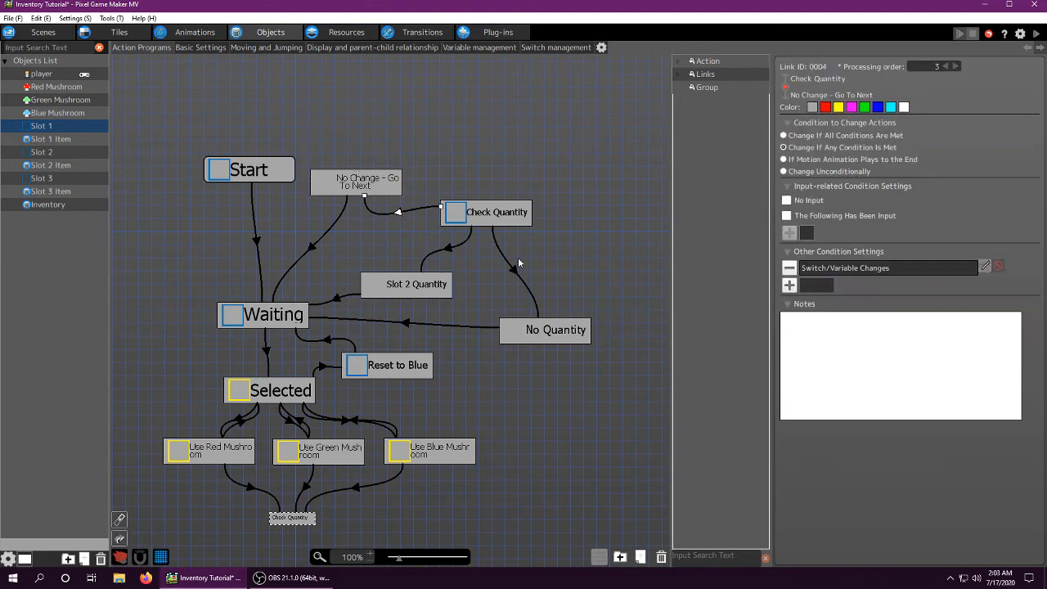
double_click(826, 273)
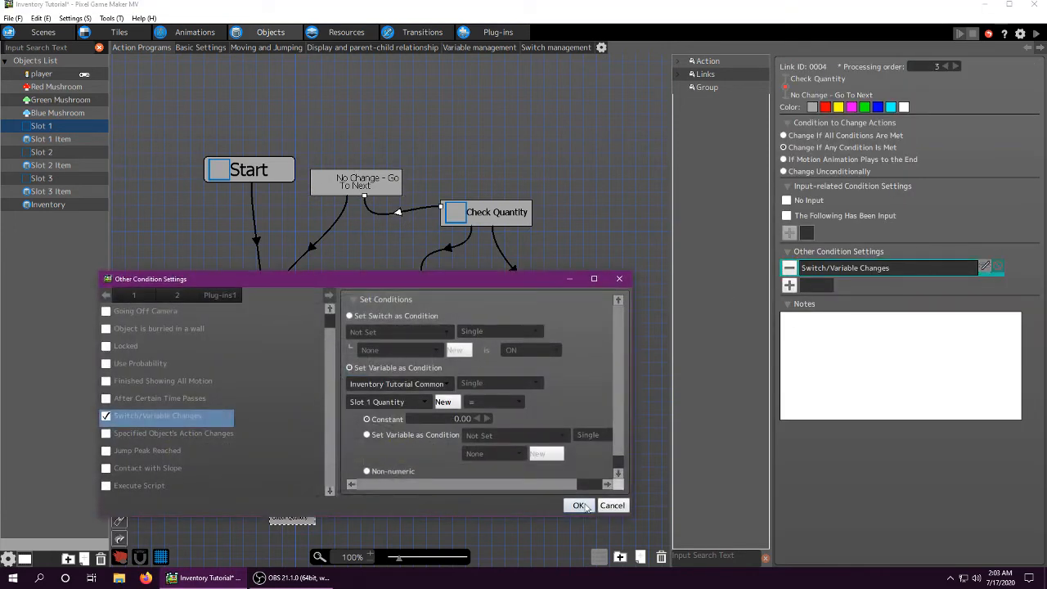
click(582, 509)
click(450, 250)
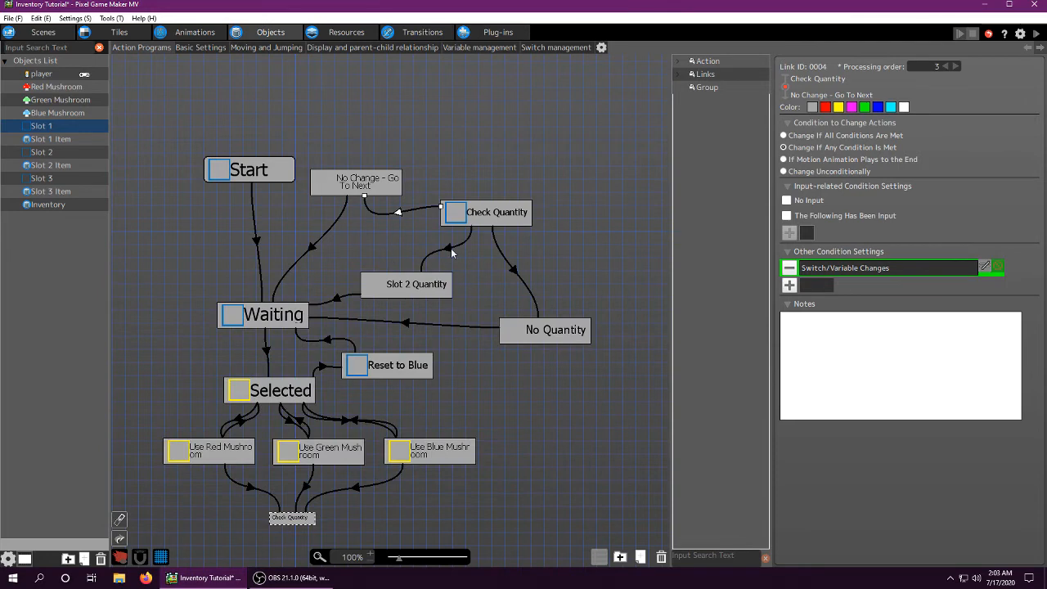
click(378, 206)
click(401, 214)
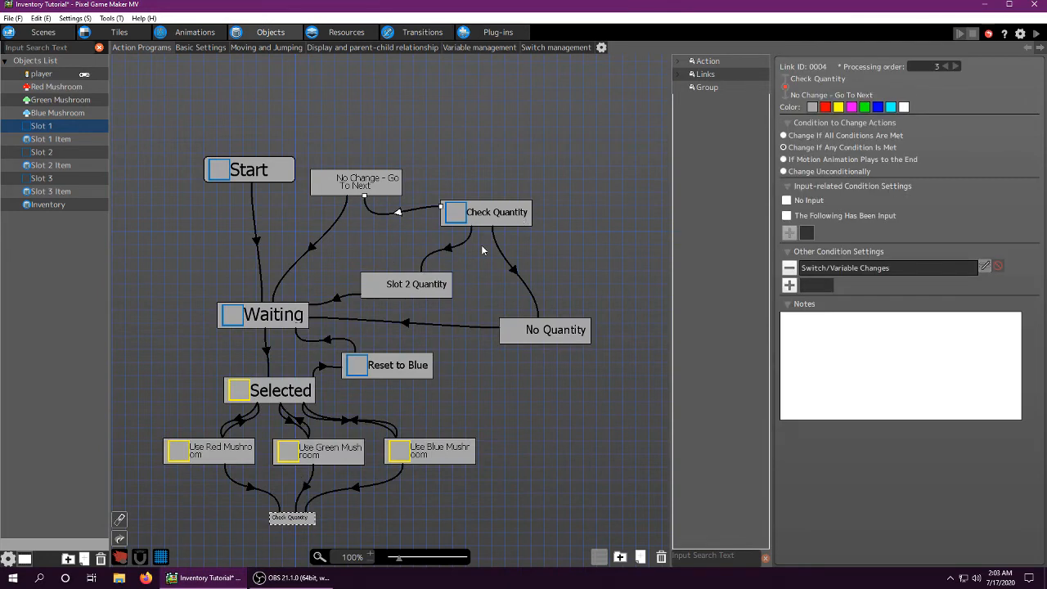
click(366, 187)
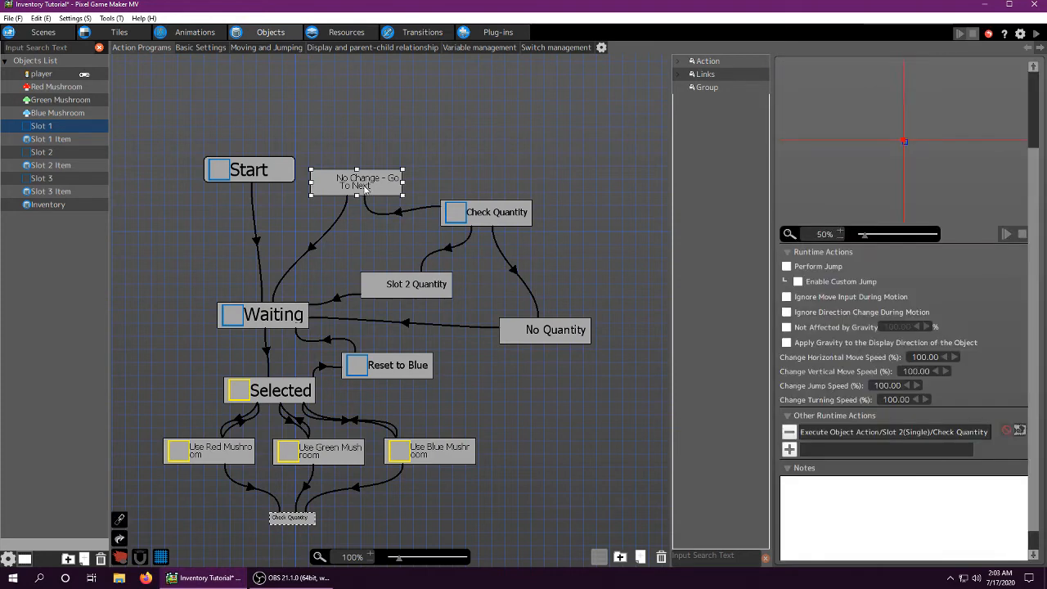
click(868, 437)
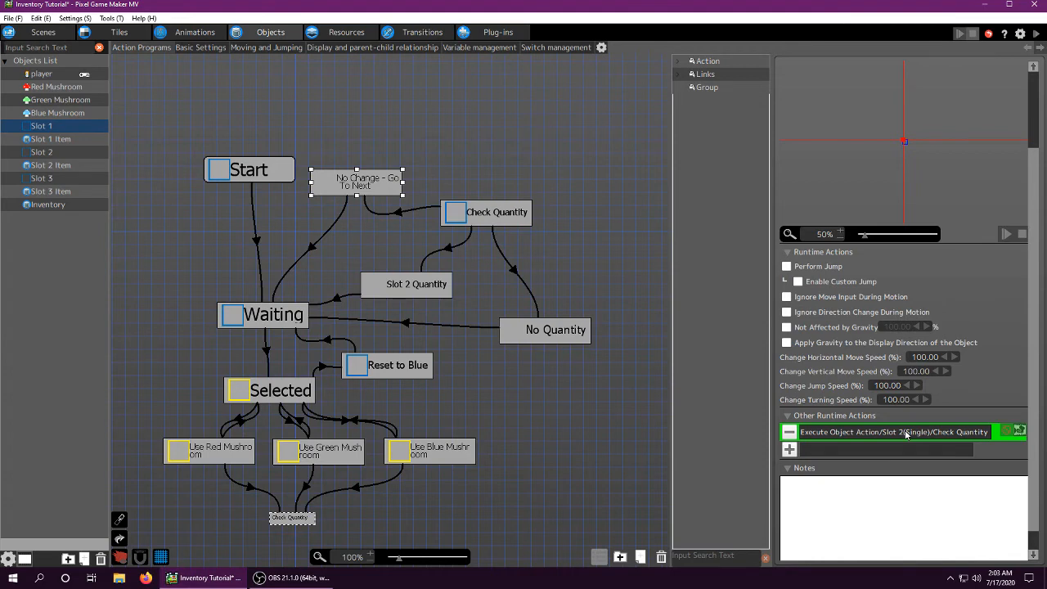
click(309, 242)
click(263, 315)
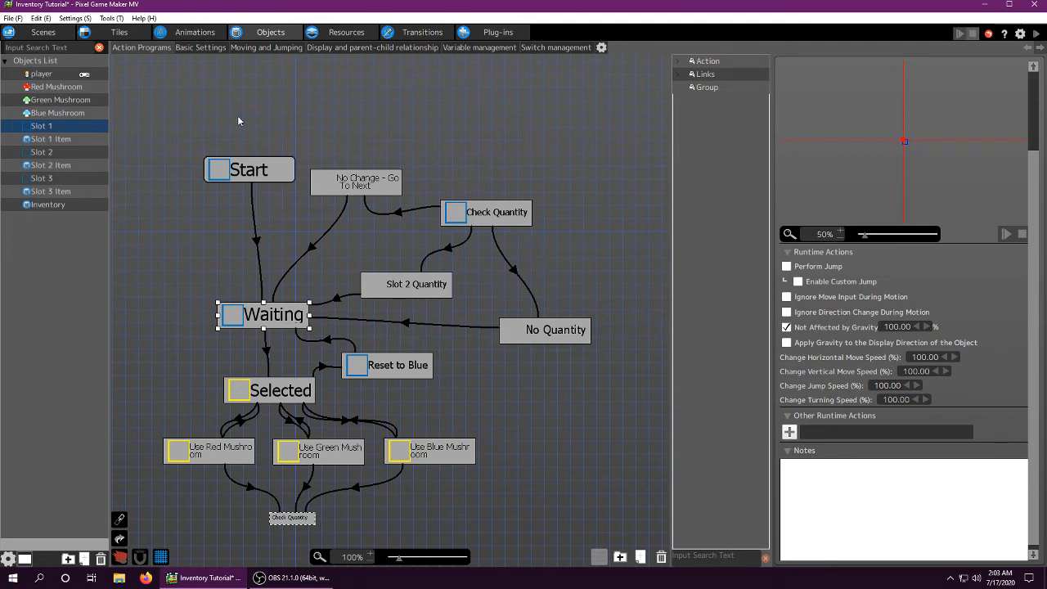
middle_drag(326, 127, 292, 88)
- Examine Slot 1's No Quantity action, its variable change, the condition on the link from Check Quantity and the link to Waiting
click(506, 292)
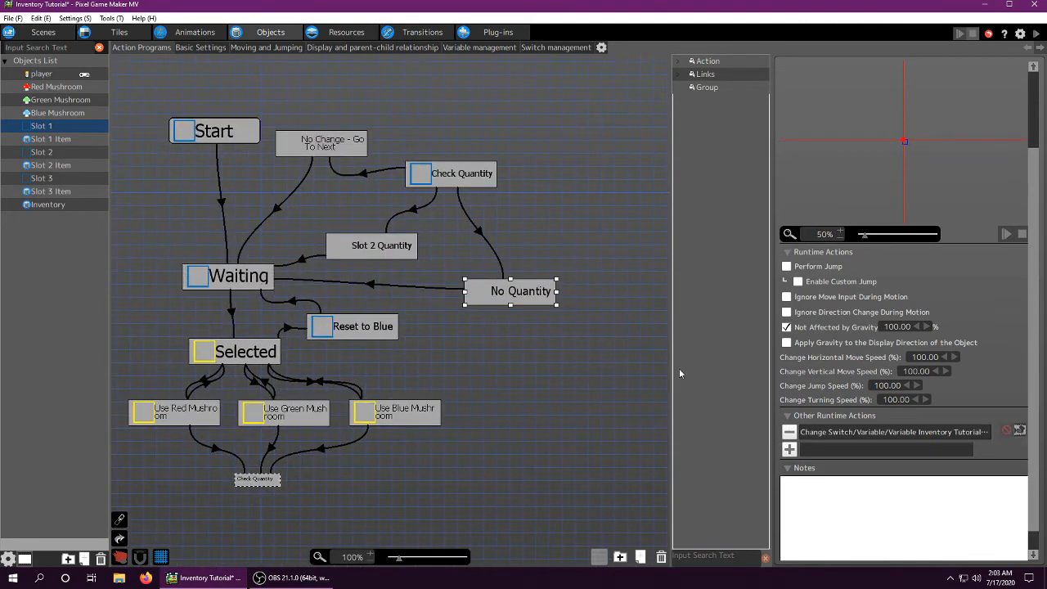
double_click(843, 437)
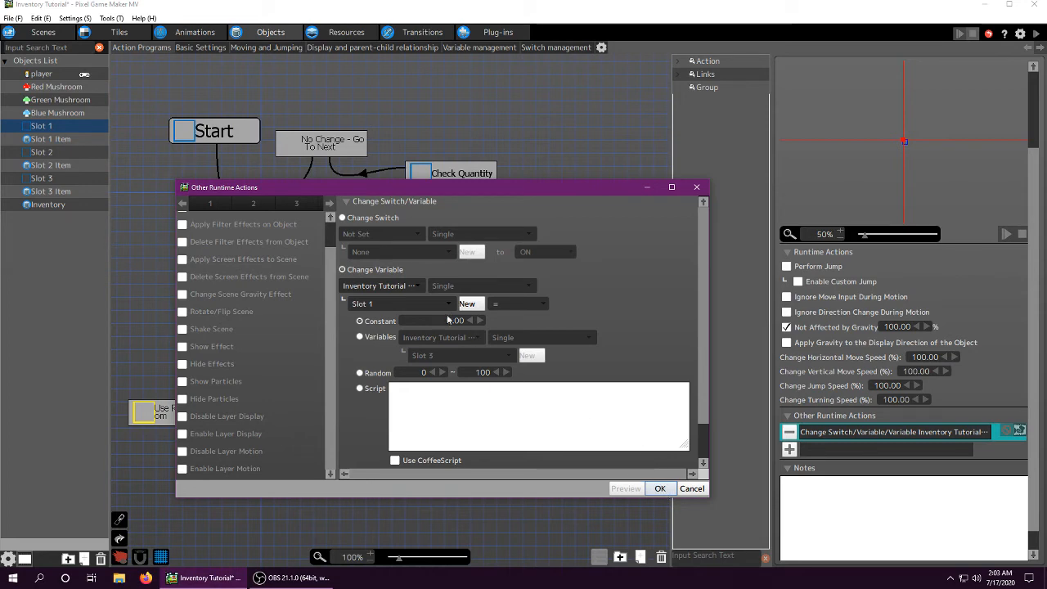
click(661, 490)
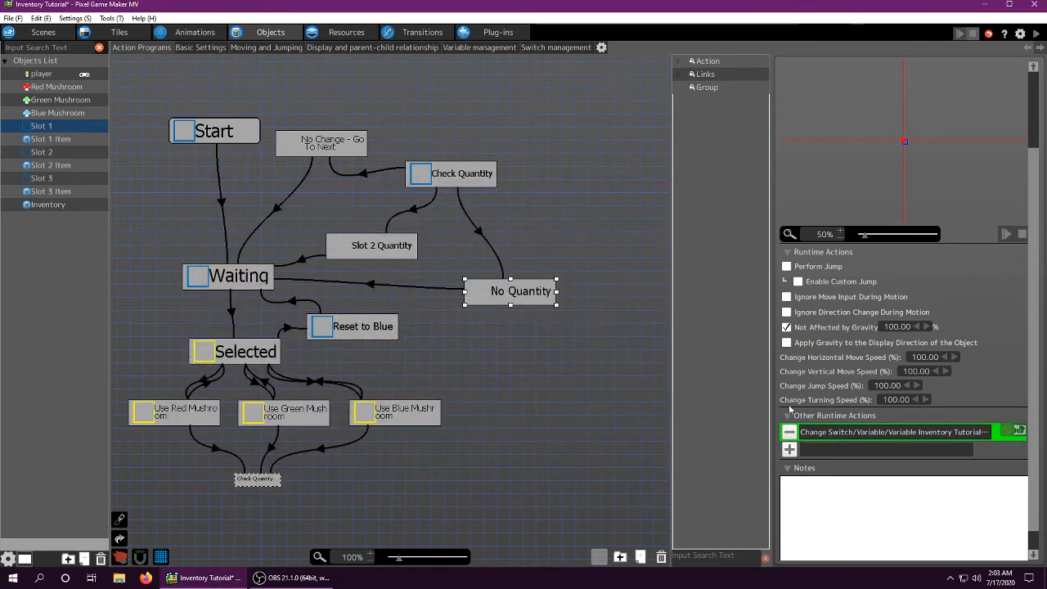
click(491, 235)
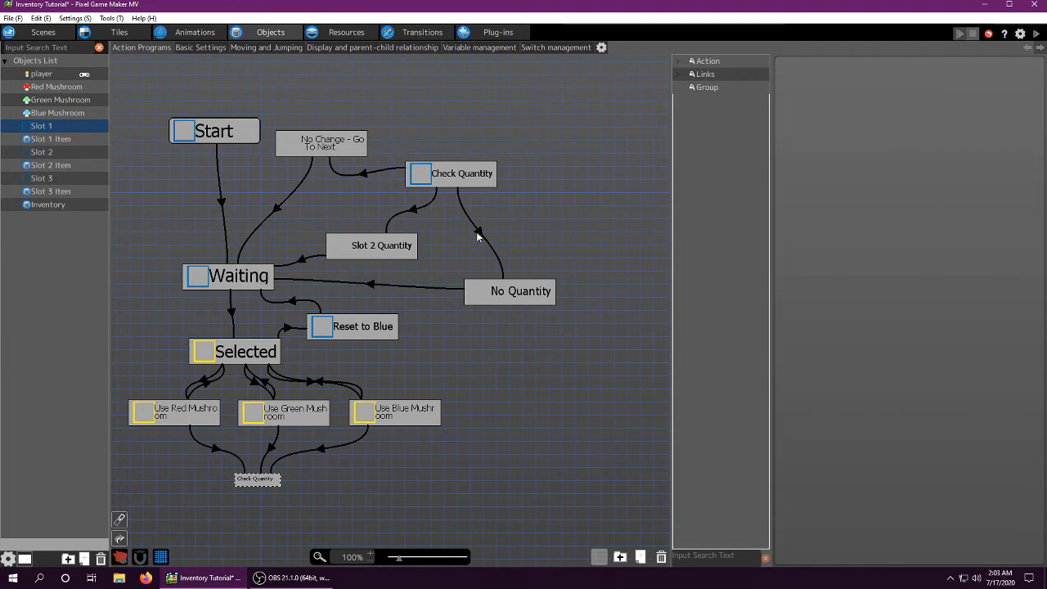
double_click(836, 270)
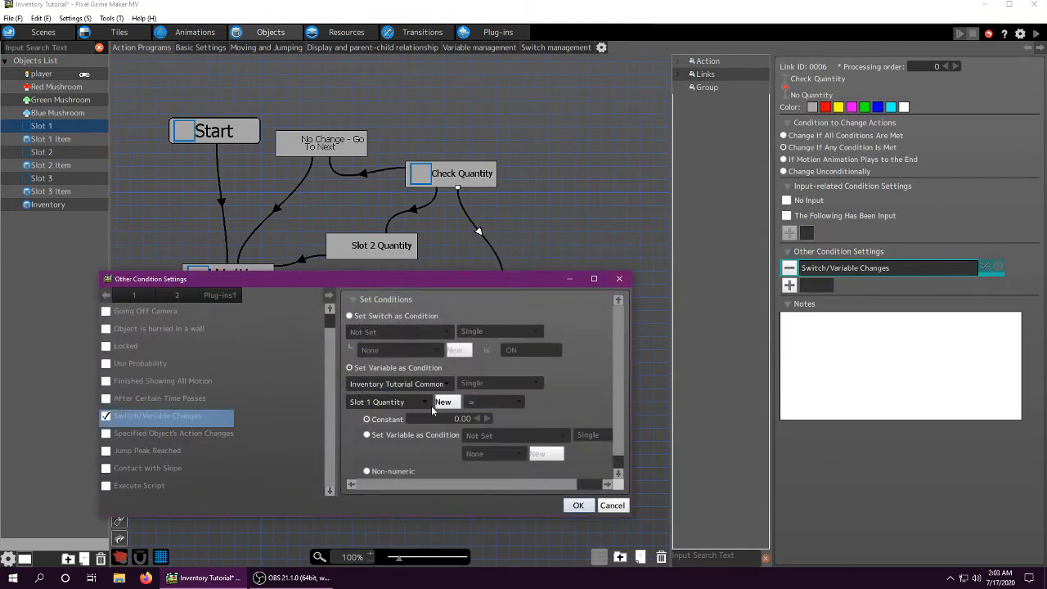
click(577, 505)
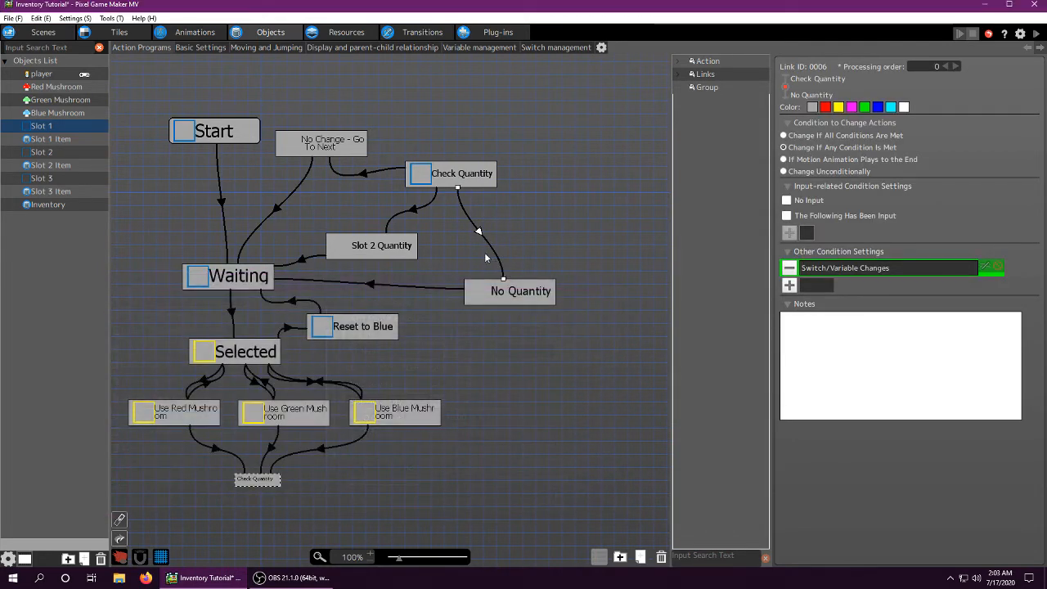
click(513, 298)
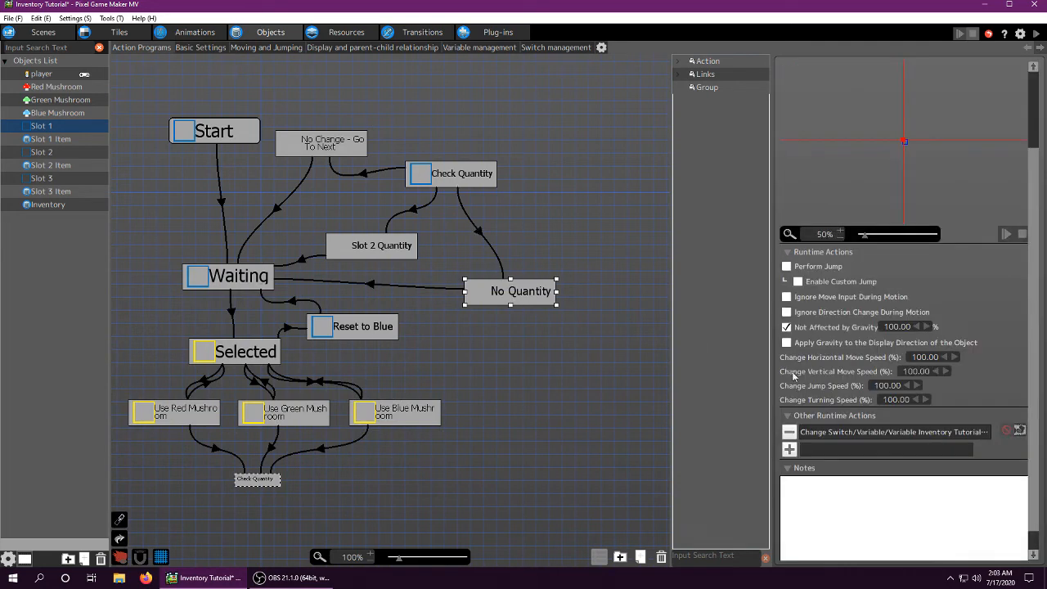
double_click(828, 434)
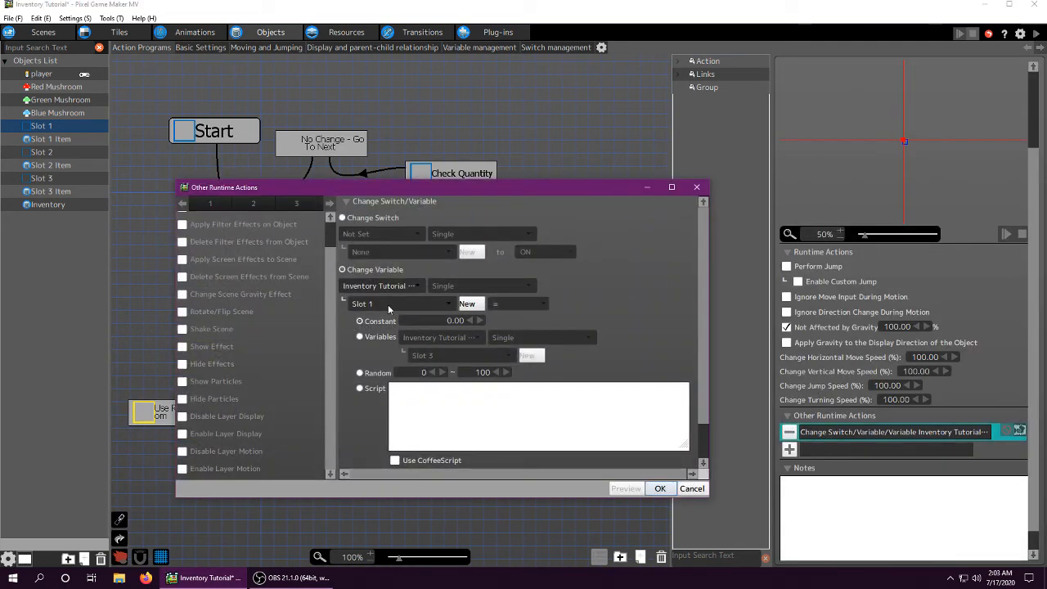
click(660, 489)
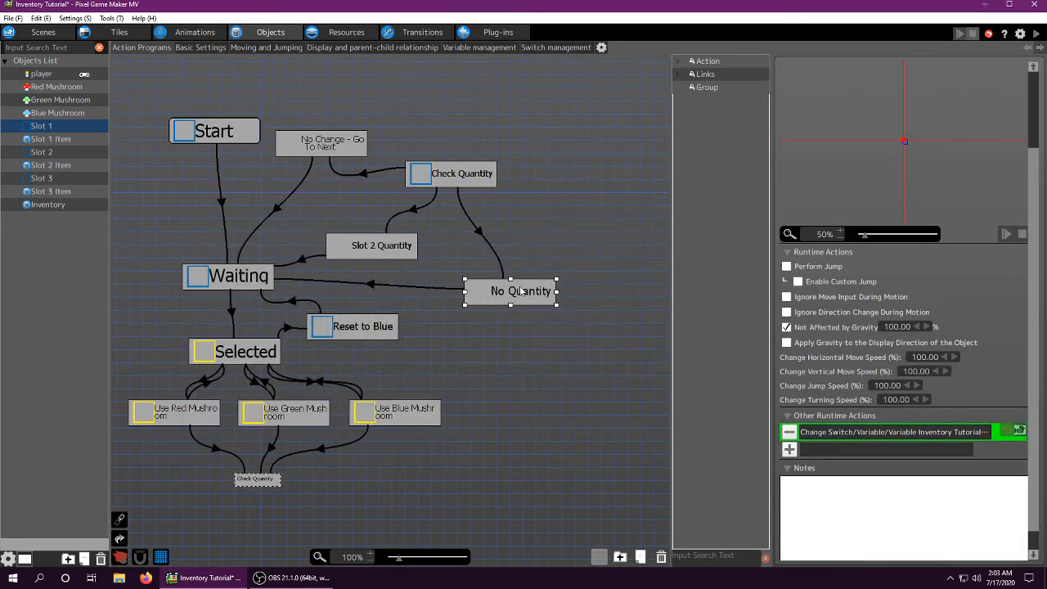
click(472, 272)
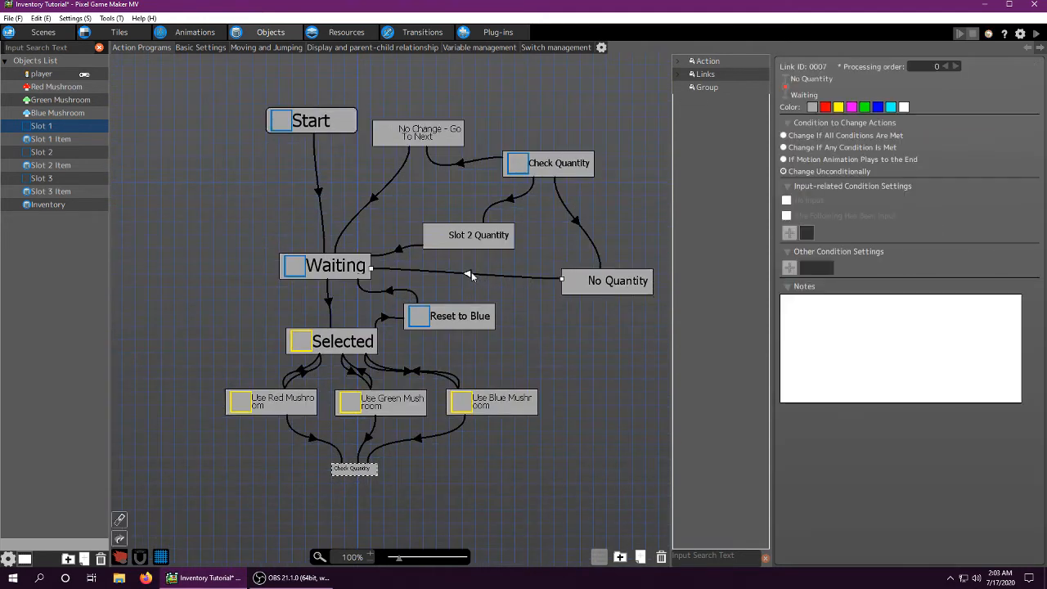
- Compare the layout and links of the Slot 2 and Slot 3 action programs
click(45, 152)
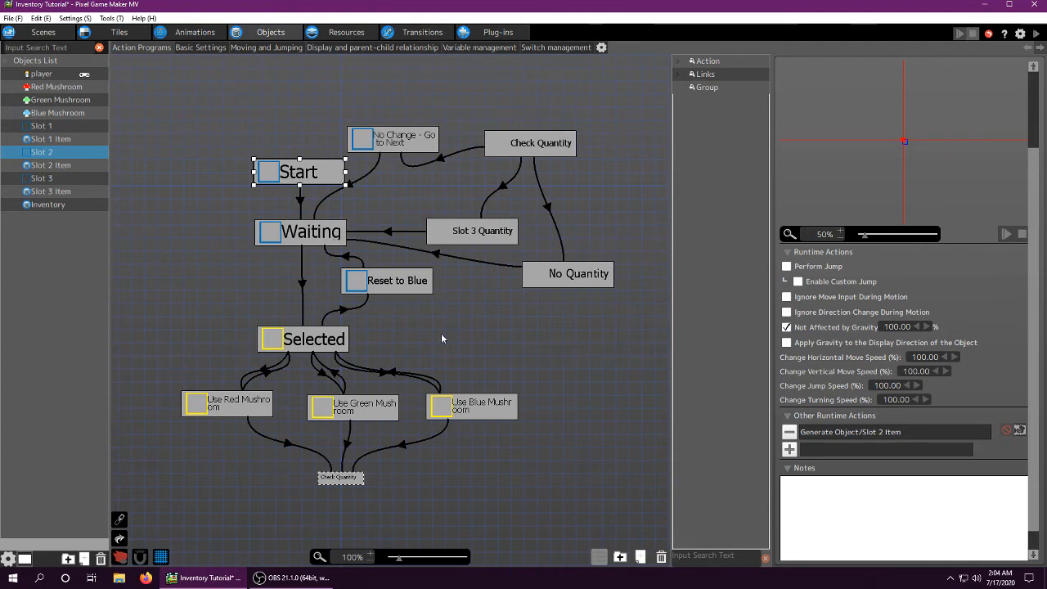
click(42, 179)
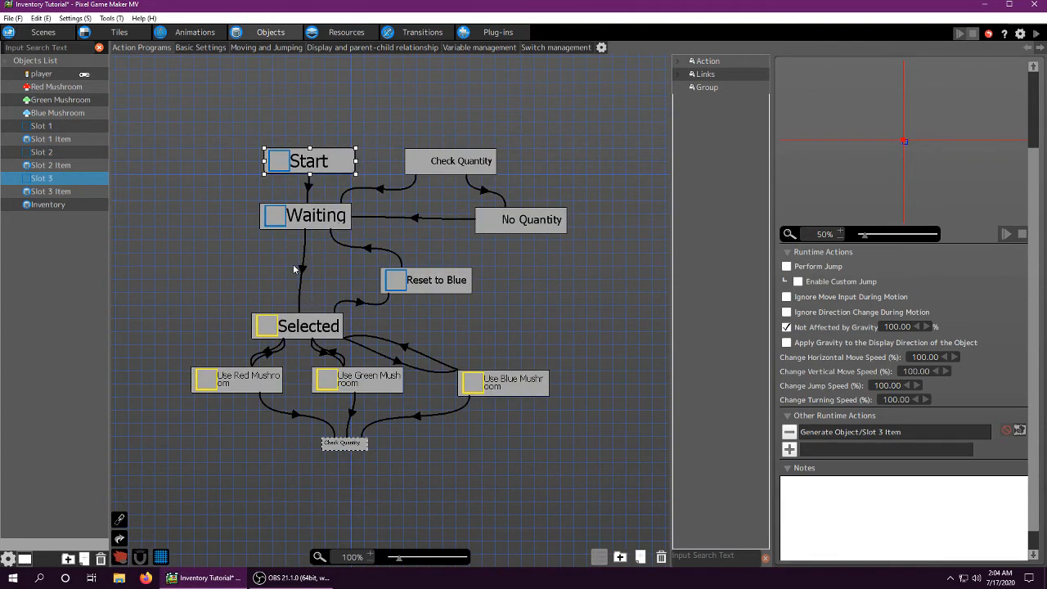
middle_drag(520, 260, 533, 312)
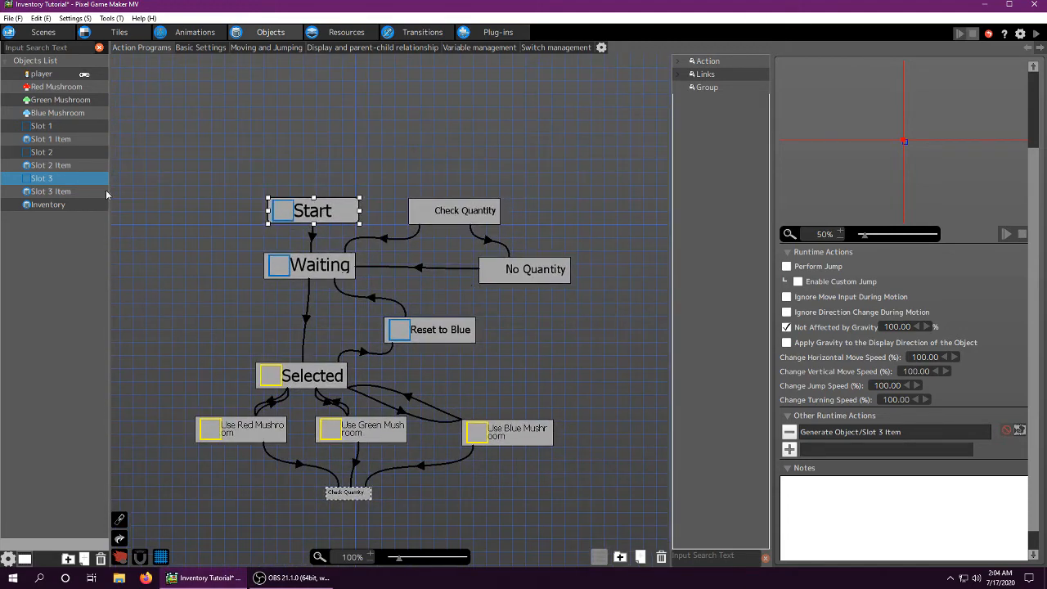
- In Slot 2's action program, reposition the Slot 3 Quantity action slightly higher and closer to Waiting
click(45, 152)
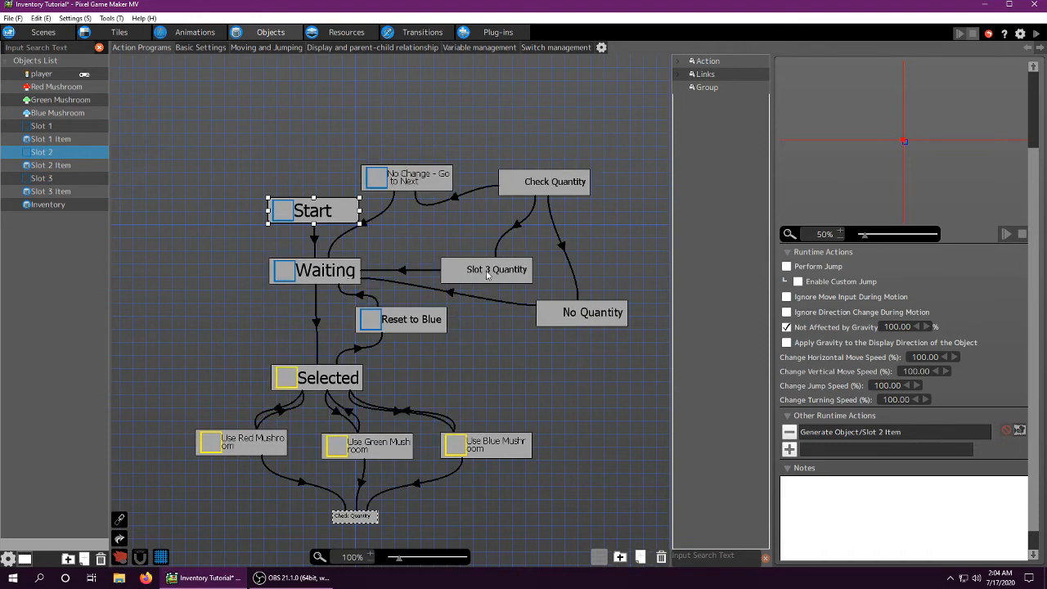
drag(490, 273, 466, 255)
drag(456, 258, 486, 268)
- Check Slot 1's action program against Slot 3's, and in Slot 3 move the Check Quantity action sideways to sit above No Quantity
click(39, 179)
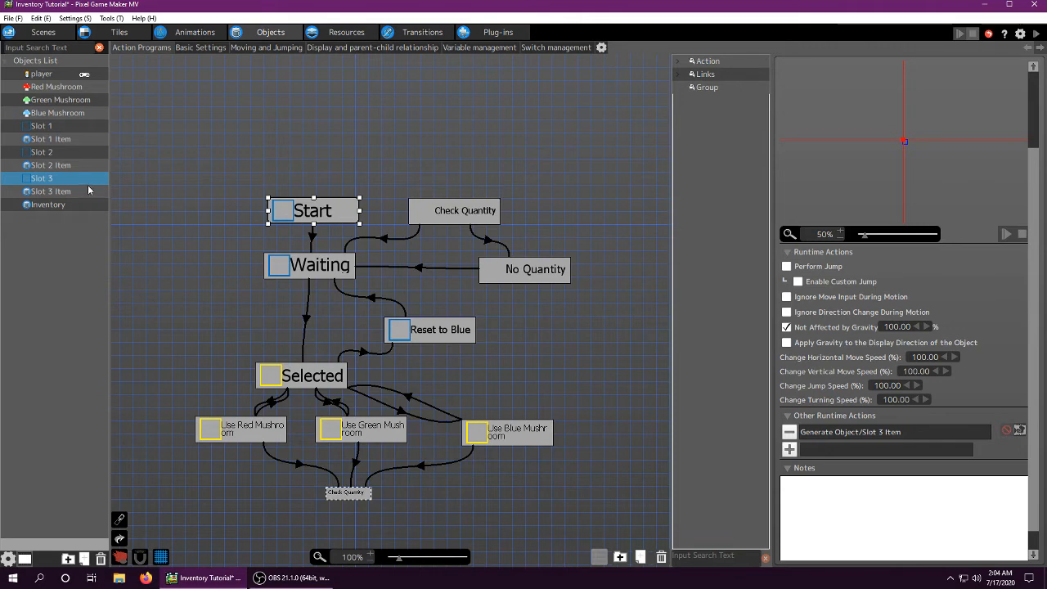
click(51, 128)
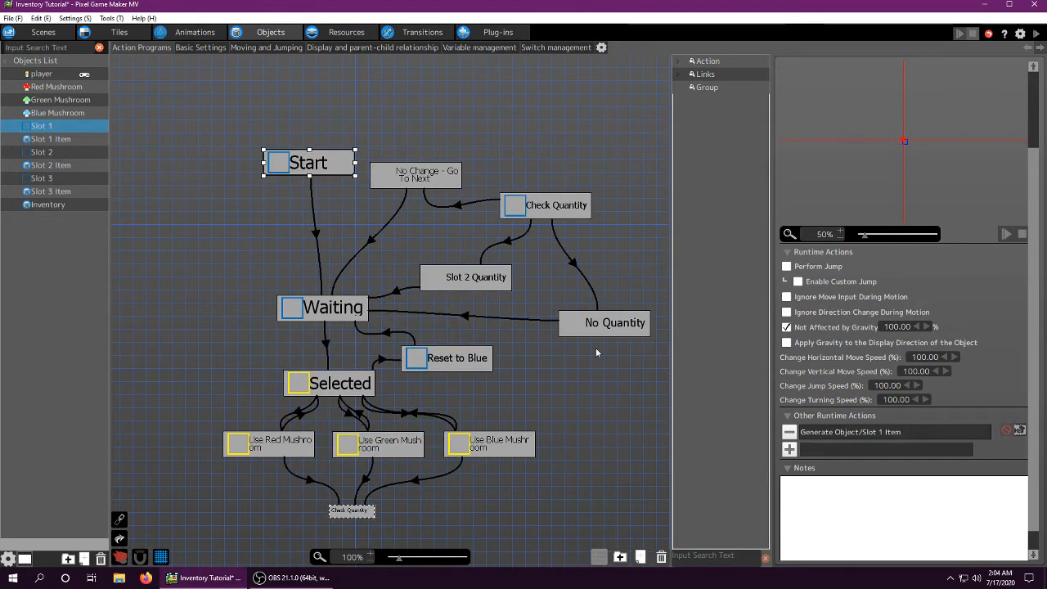
click(51, 178)
click(458, 190)
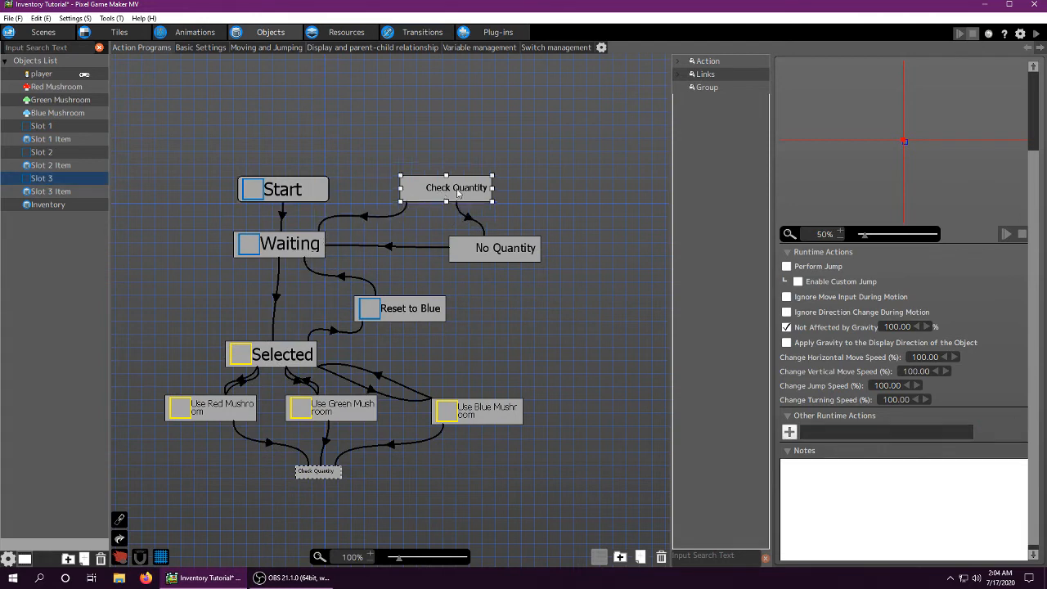
drag(458, 193, 497, 187)
- Examine the runtime action of Slot 2's No Change - Go to Next action and compare Slot 2's program with Slot 3's
click(57, 164)
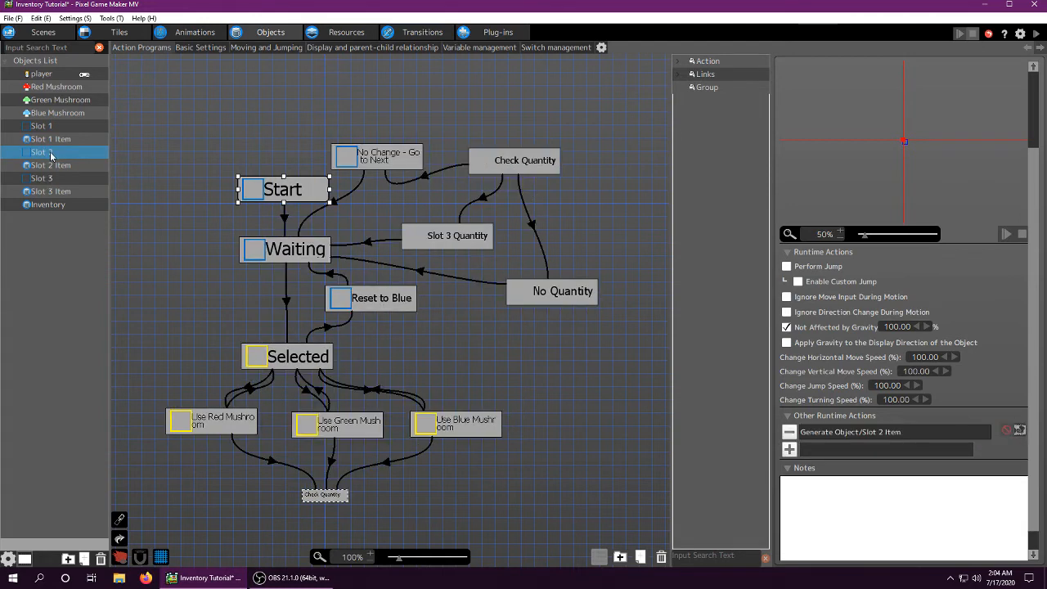
click(52, 179)
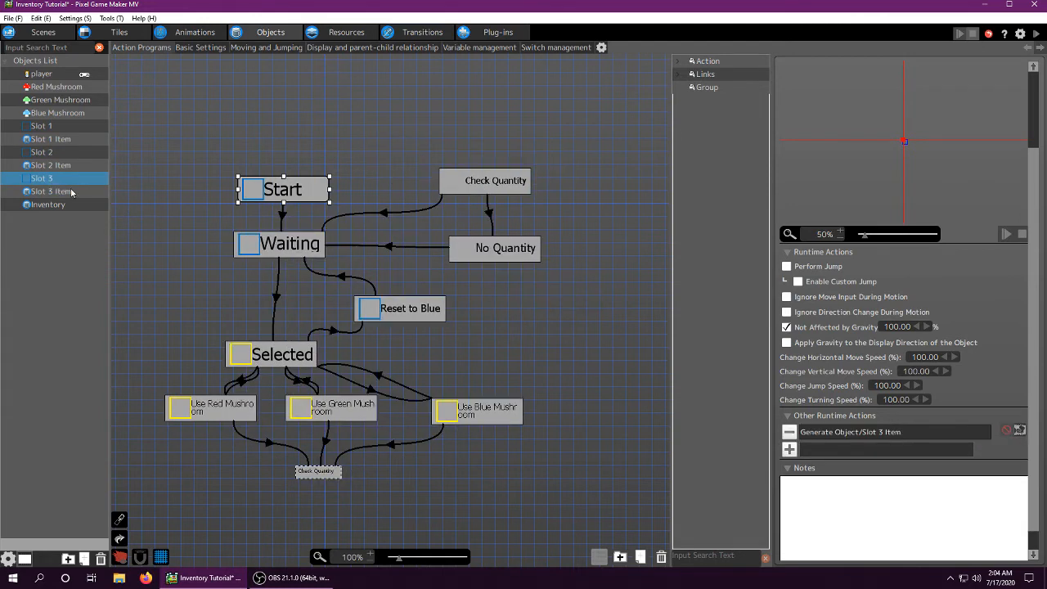
click(47, 152)
click(388, 167)
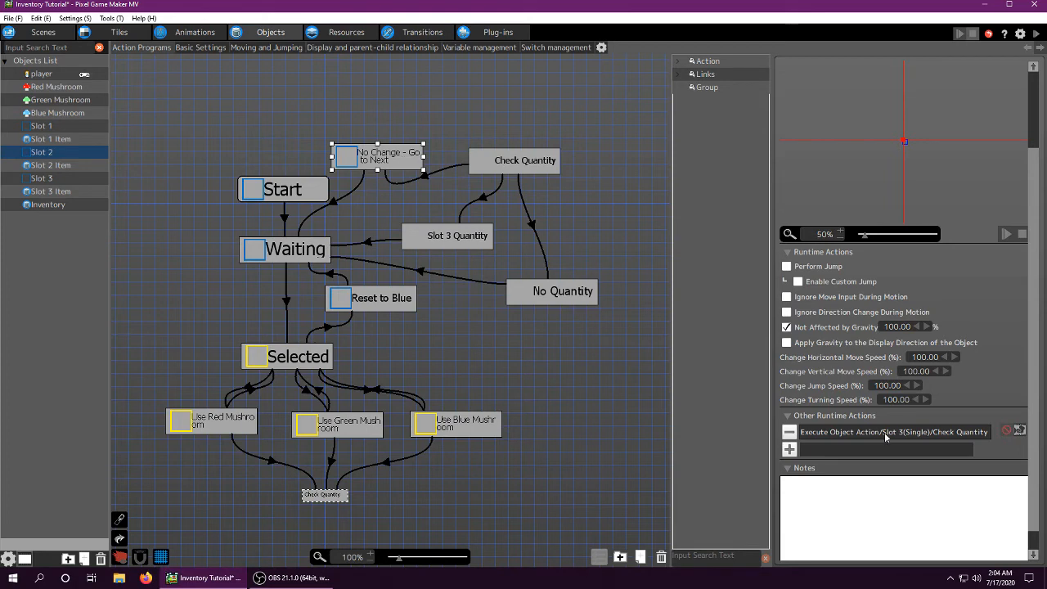
click(915, 434)
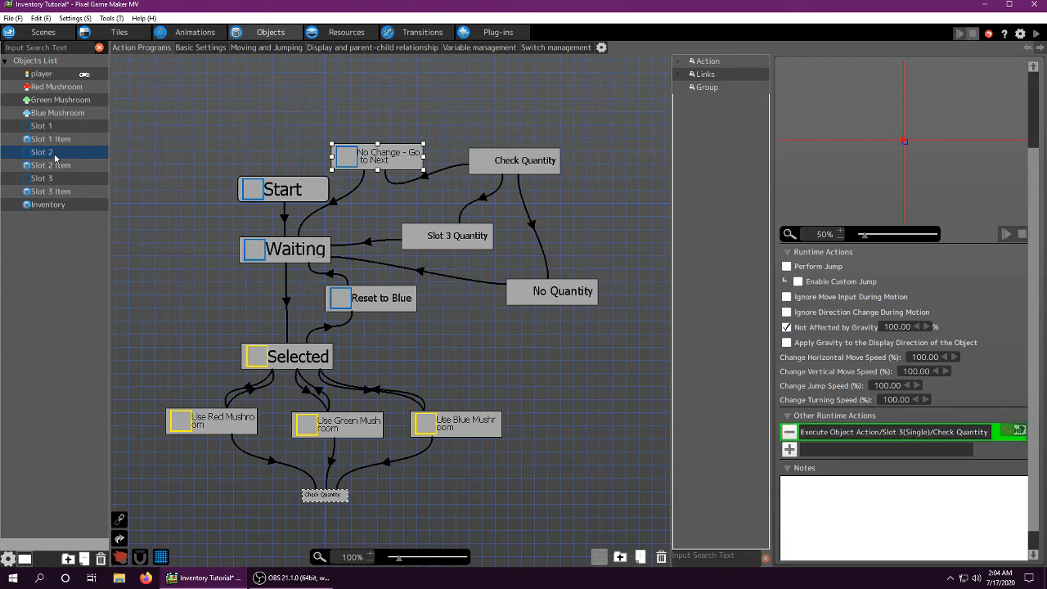
middle_drag(318, 261, 342, 223)
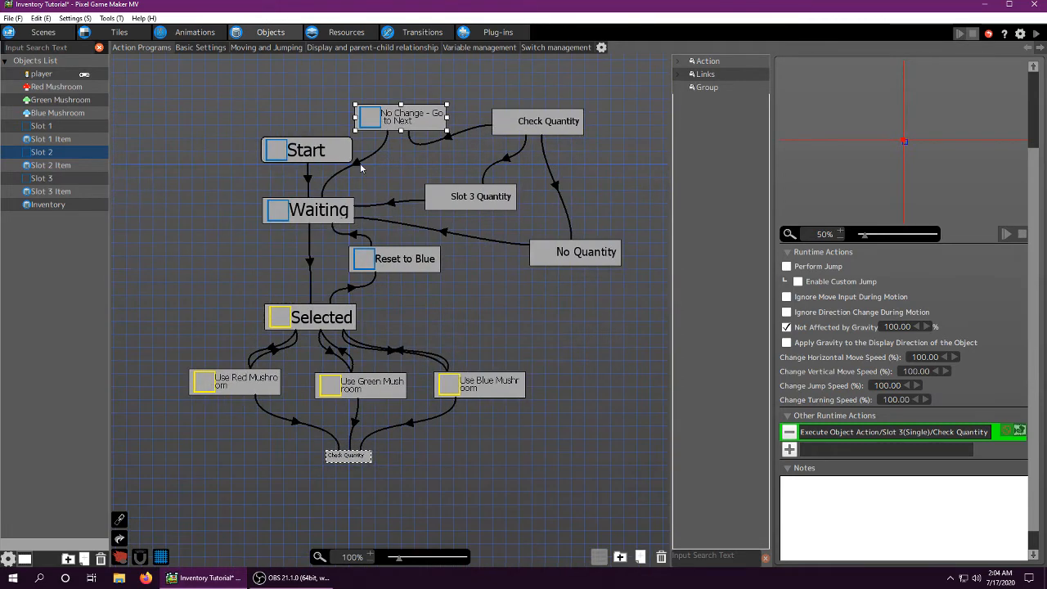
click(37, 179)
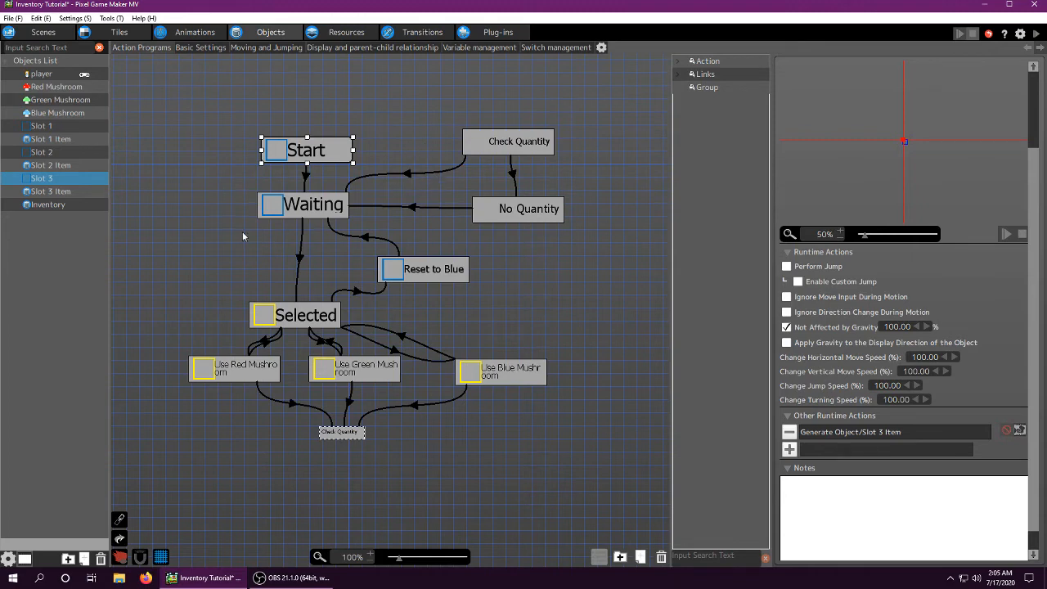
- In the Inventory object's action program, move the Default action up and the Inventory action down to space them apart
click(47, 205)
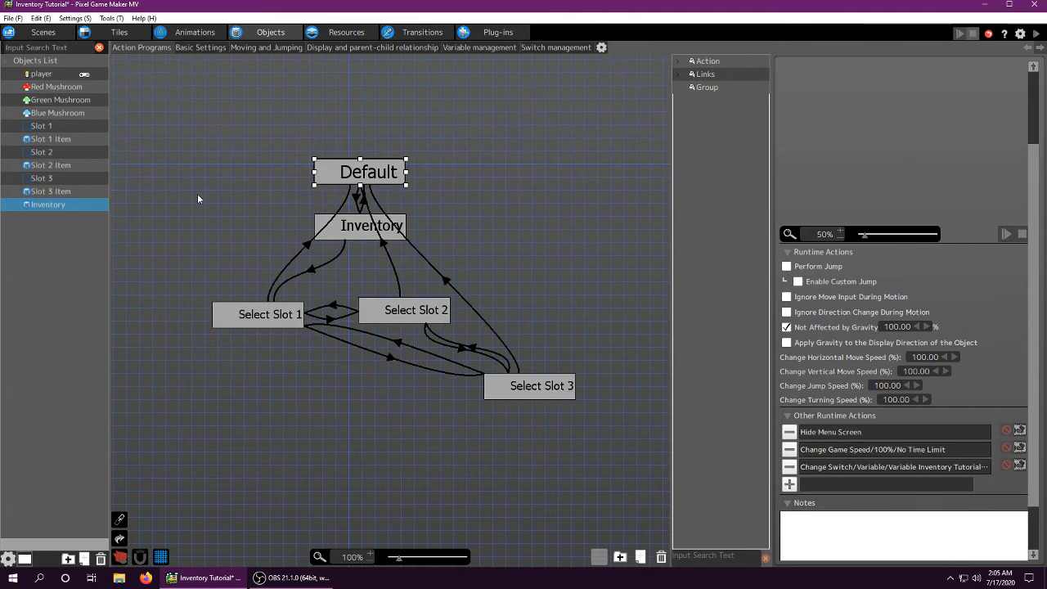
middle_drag(276, 222, 255, 273)
drag(378, 227, 383, 198)
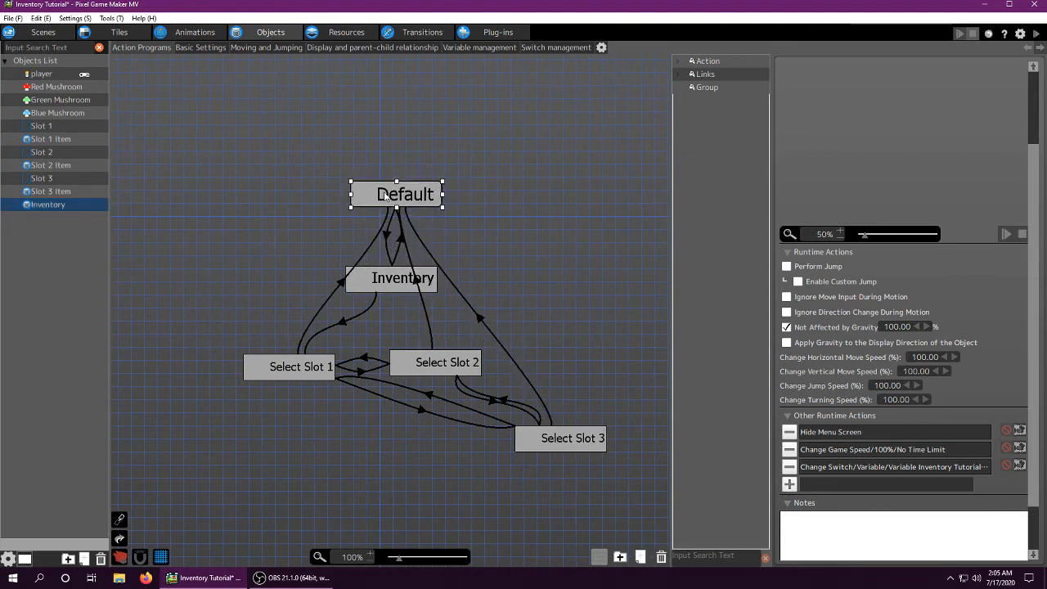
drag(401, 283, 397, 307)
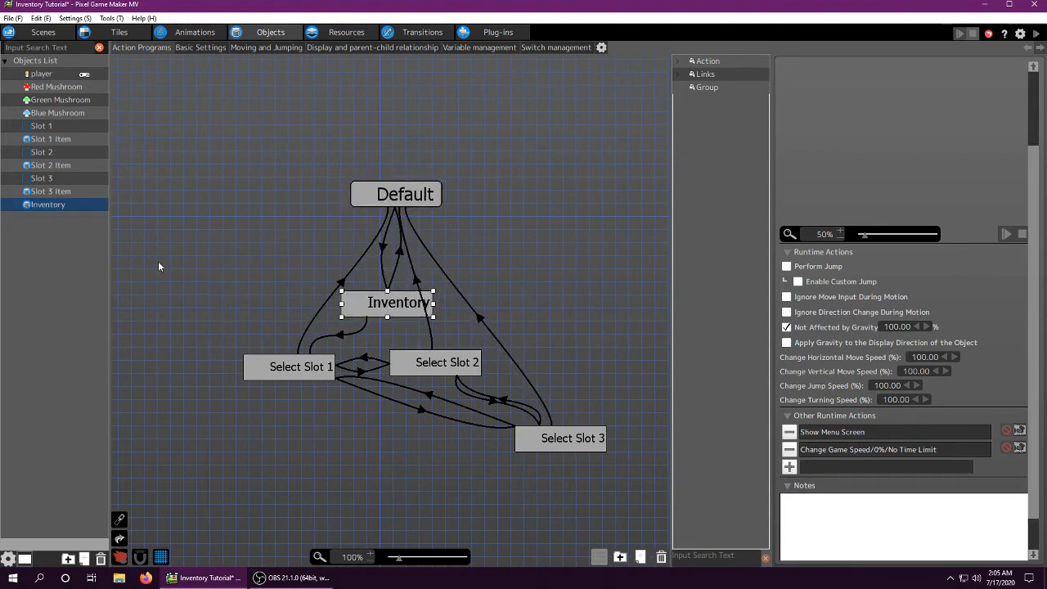
- Review the Blue Mushroom's object settings, including its object group and attack detection group
click(56, 113)
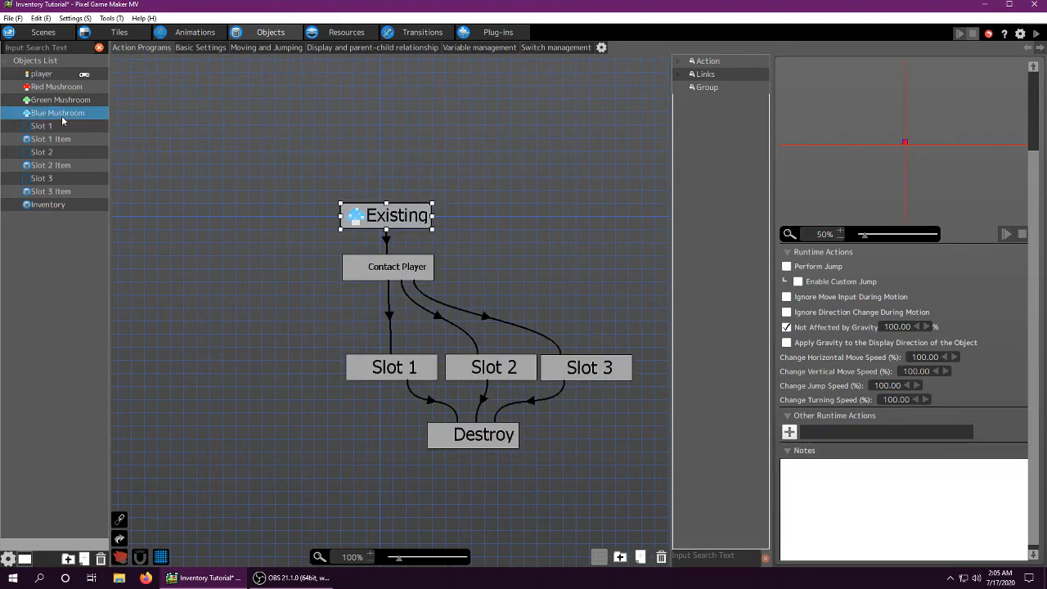
right_click(63, 115)
click(103, 233)
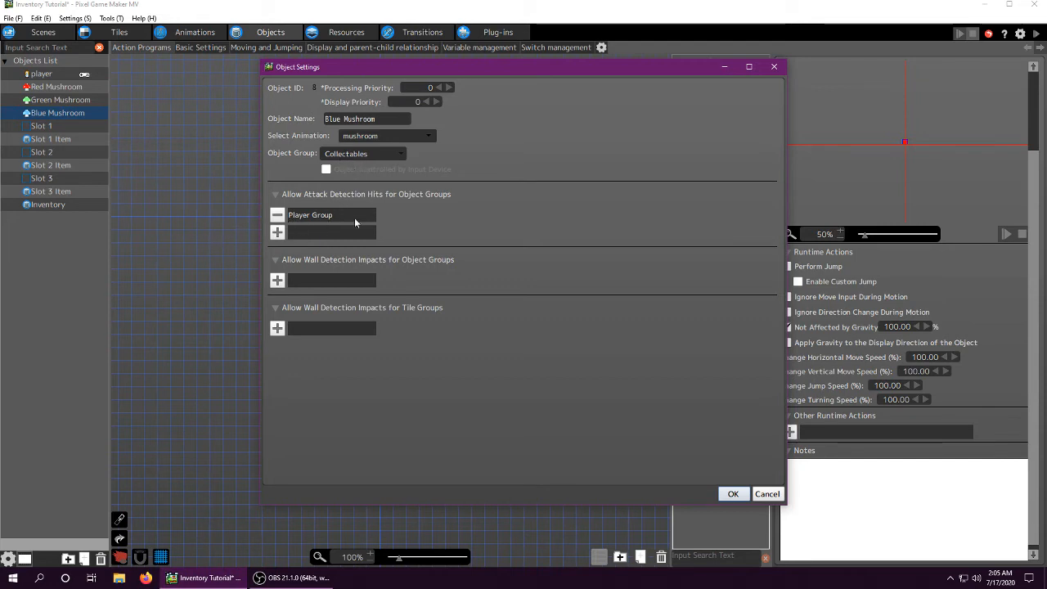
click(746, 492)
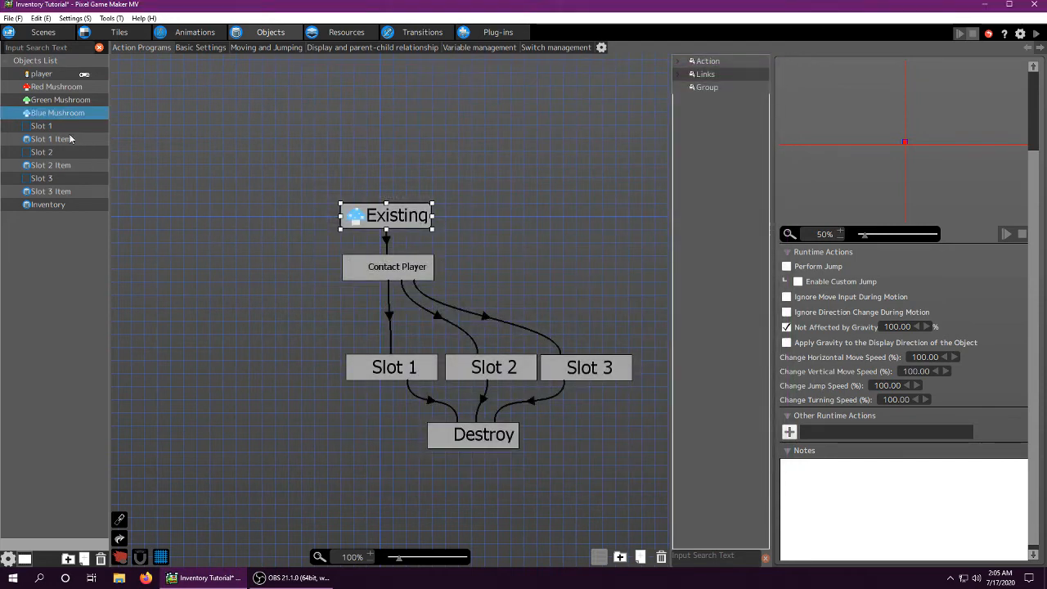
- Review Slot 1's object settings, including its animation, object group and detection groups
click(47, 127)
right_click(46, 129)
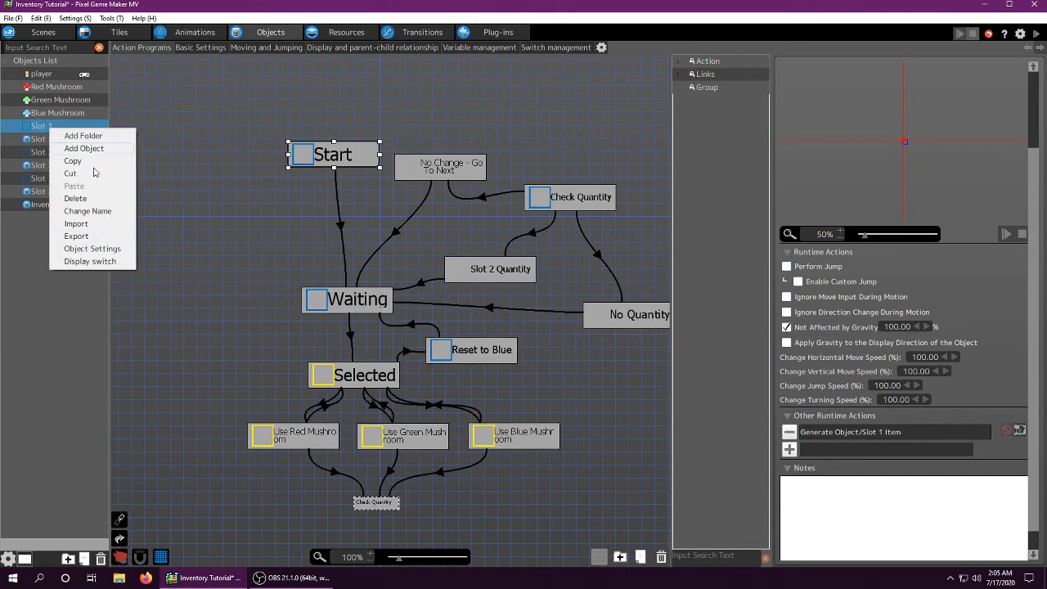
click(82, 247)
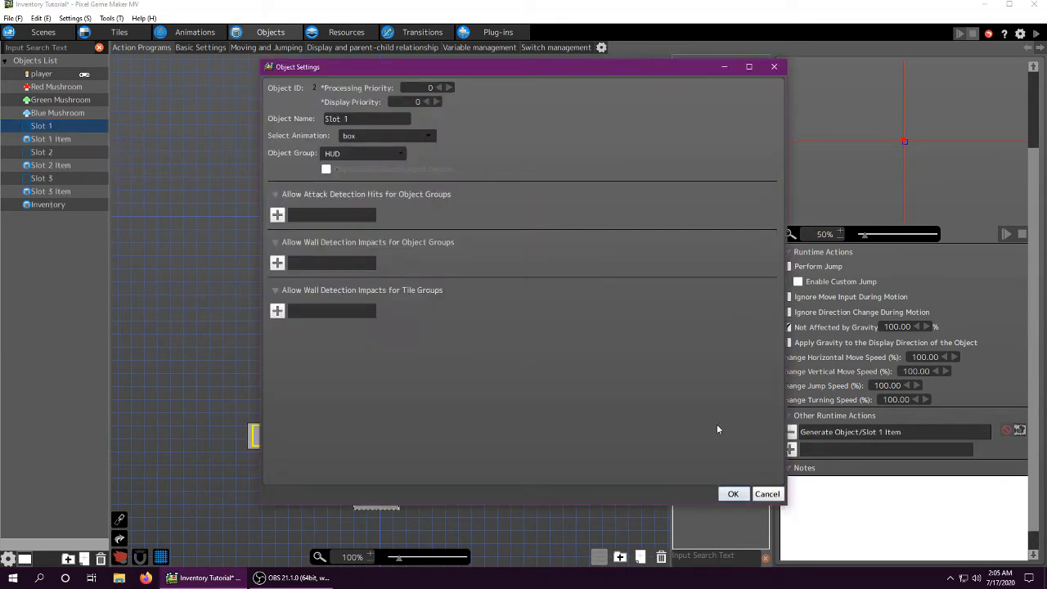
click(733, 493)
- Move the Default action further up in the Inventory object's action program
click(41, 204)
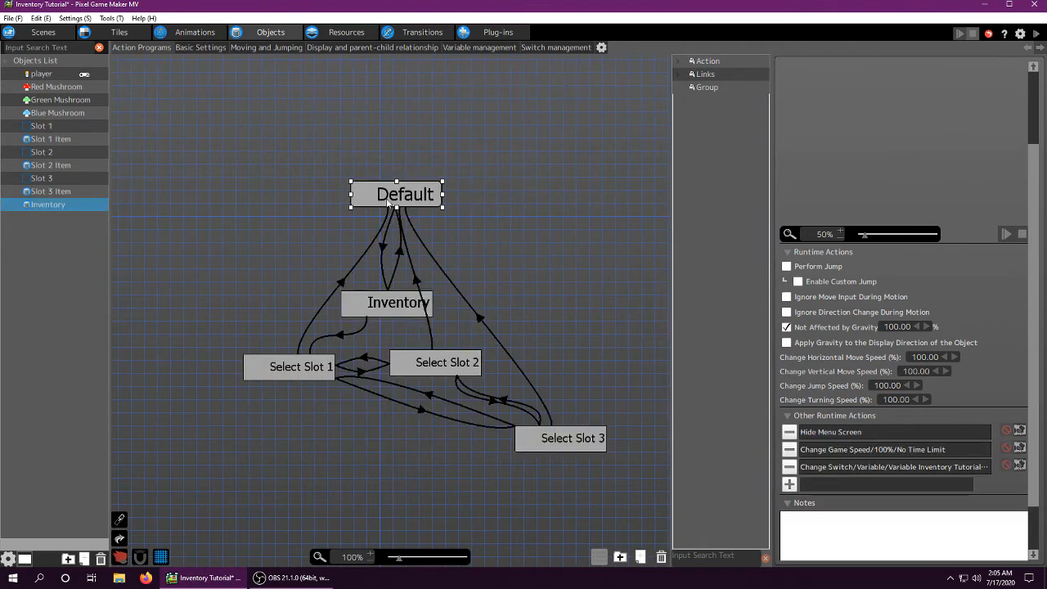
drag(382, 202, 415, 159)
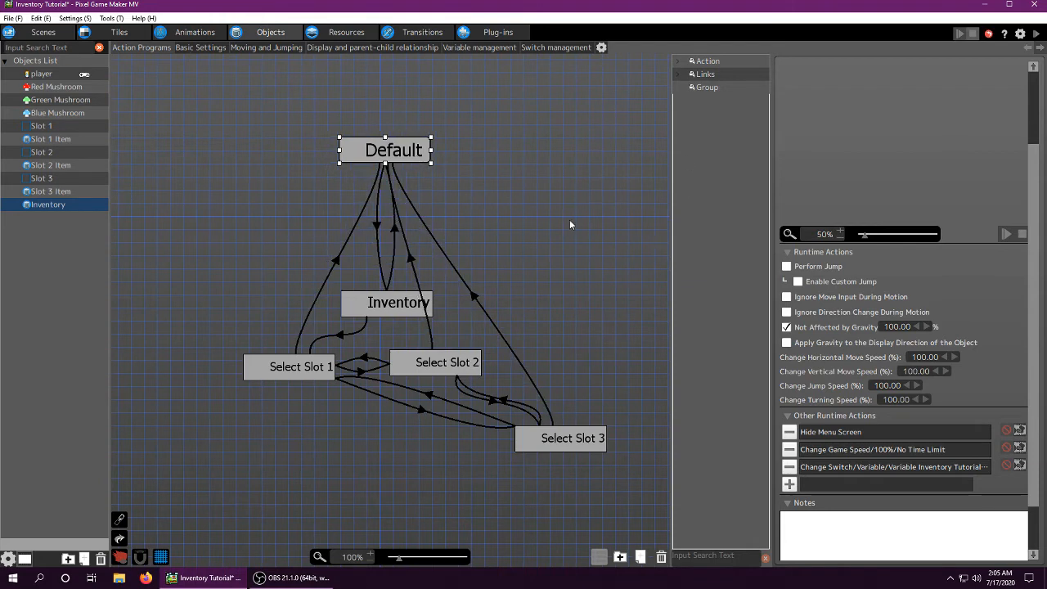
middle_drag(570, 222, 601, 293)
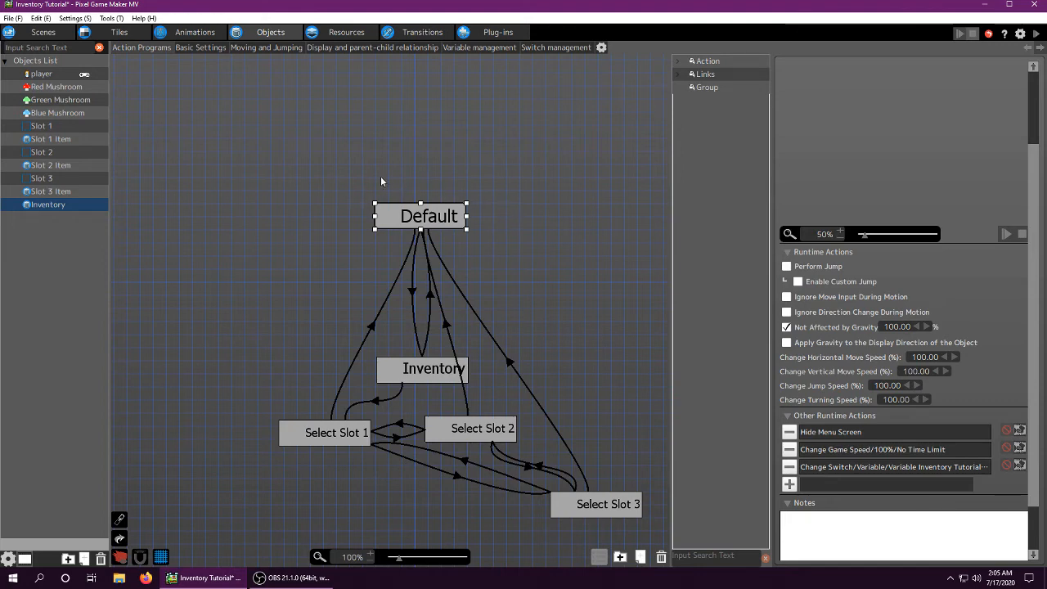
- Glance at Slot 3's program, then review the speed and target settings of Change Game Speed in the Inventory object's Default action
click(71, 180)
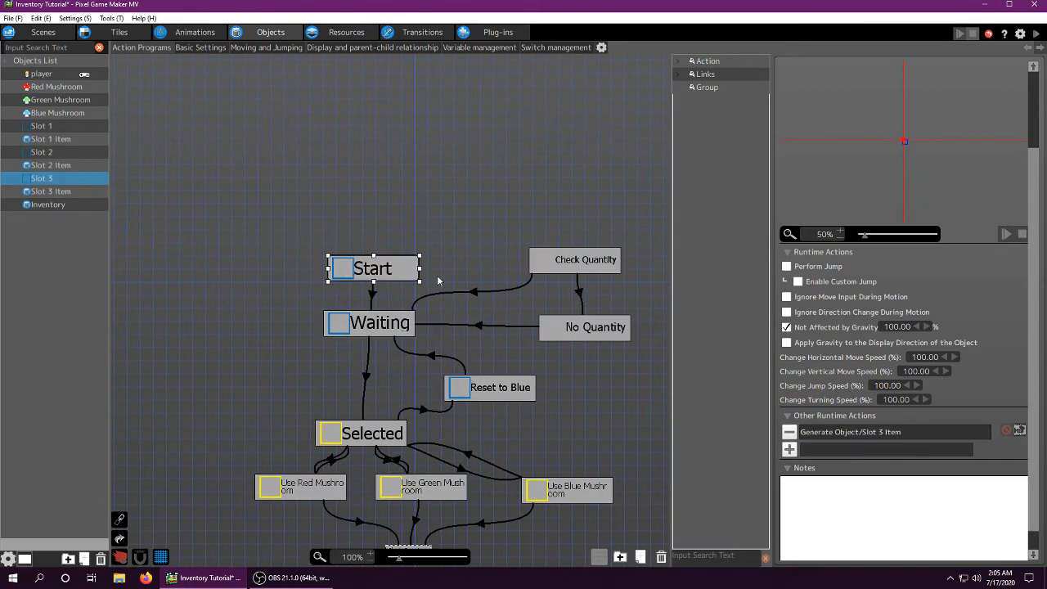
click(50, 205)
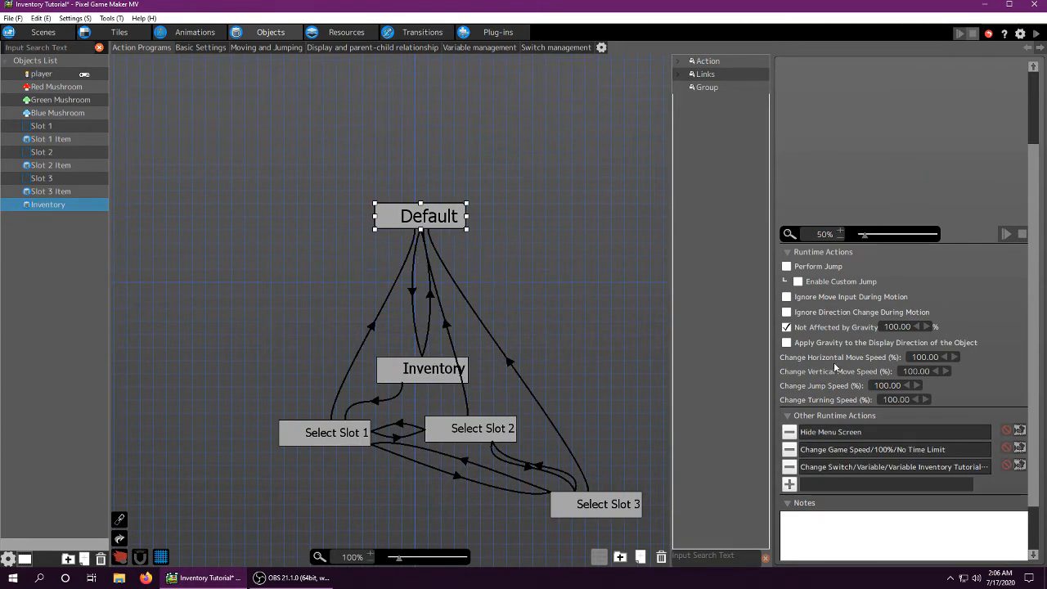
click(828, 436)
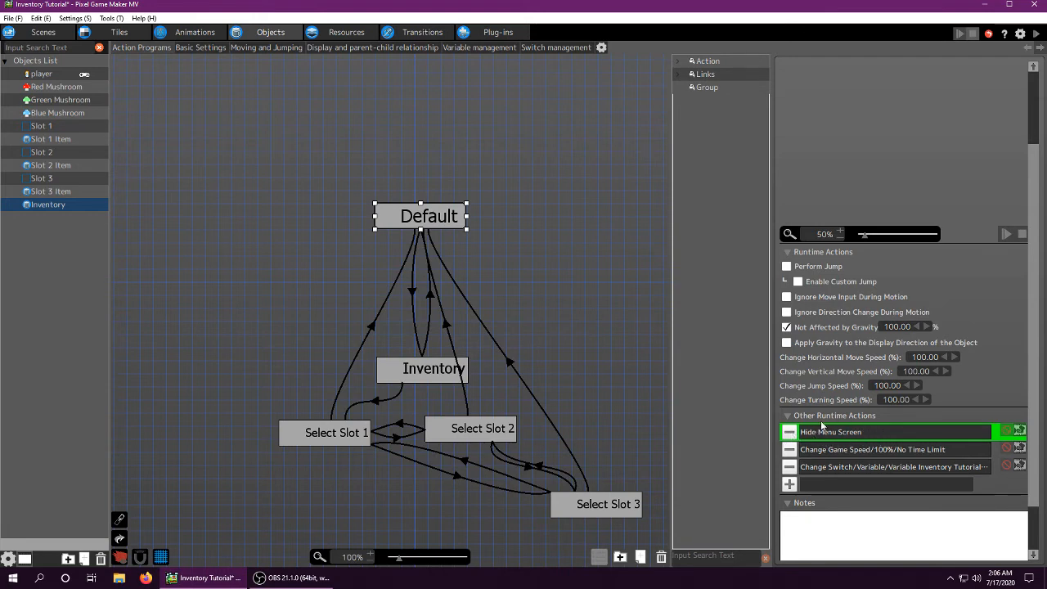
double_click(867, 448)
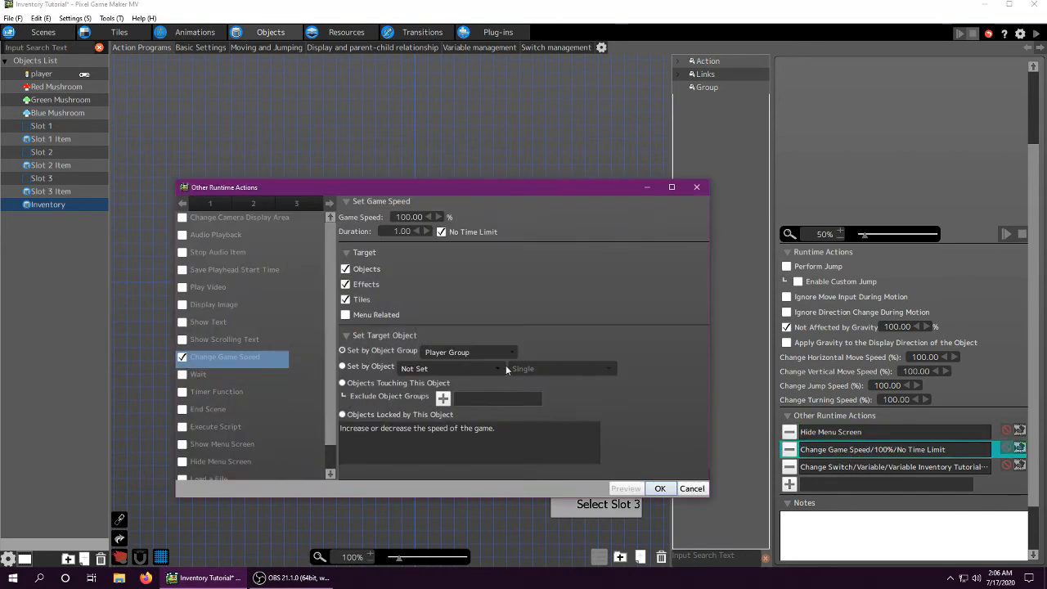
click(692, 489)
- Review the Default action's Hide Menu Screen settings and locate that option in the list of runtime actions
double_click(845, 432)
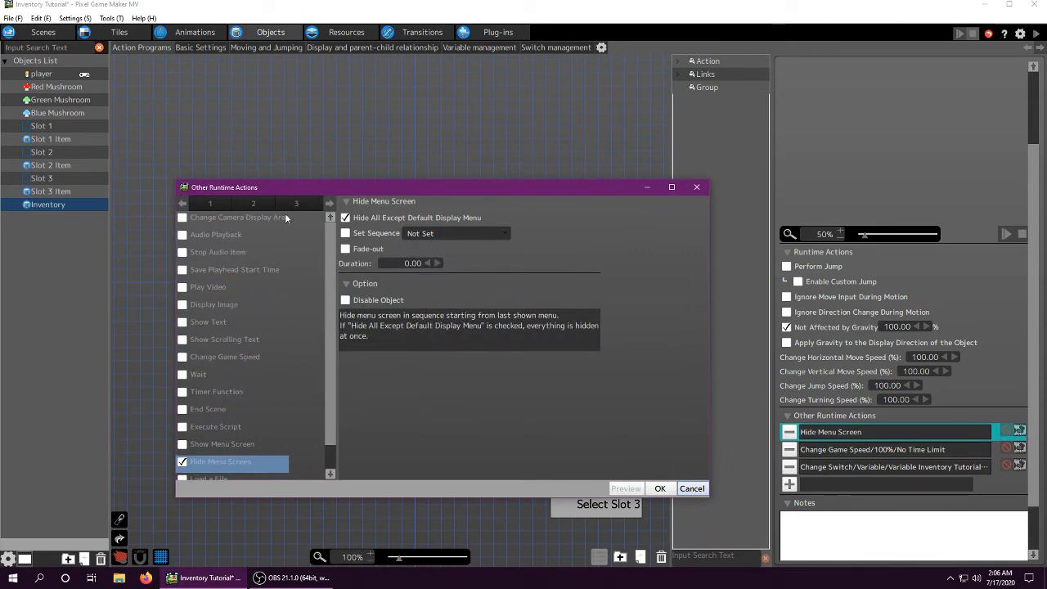
click(690, 489)
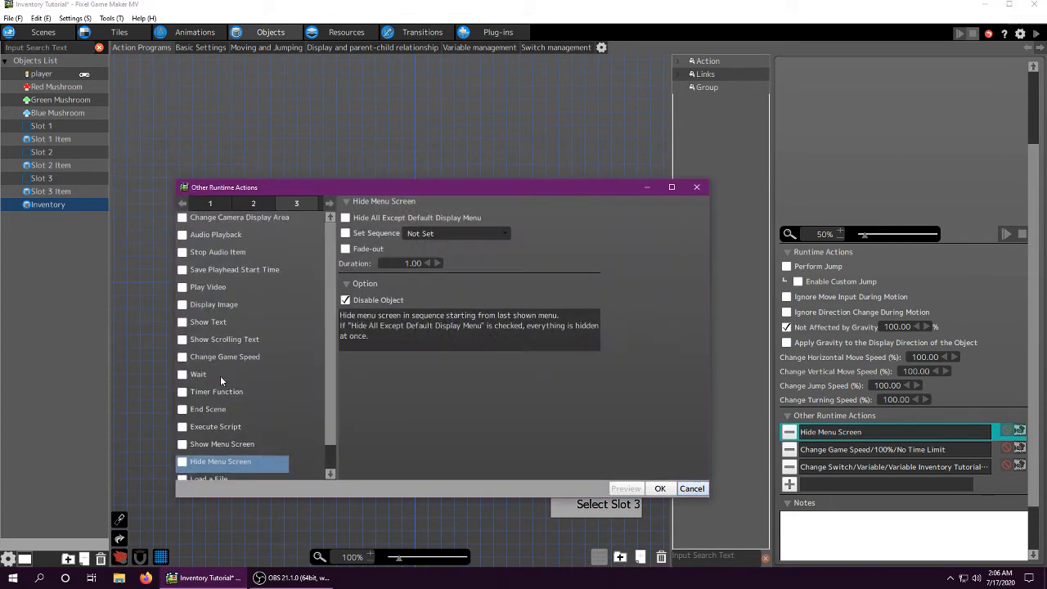
scroll(220, 376, down, 1)
scroll(229, 415, up, 1)
scroll(212, 432, down, 1)
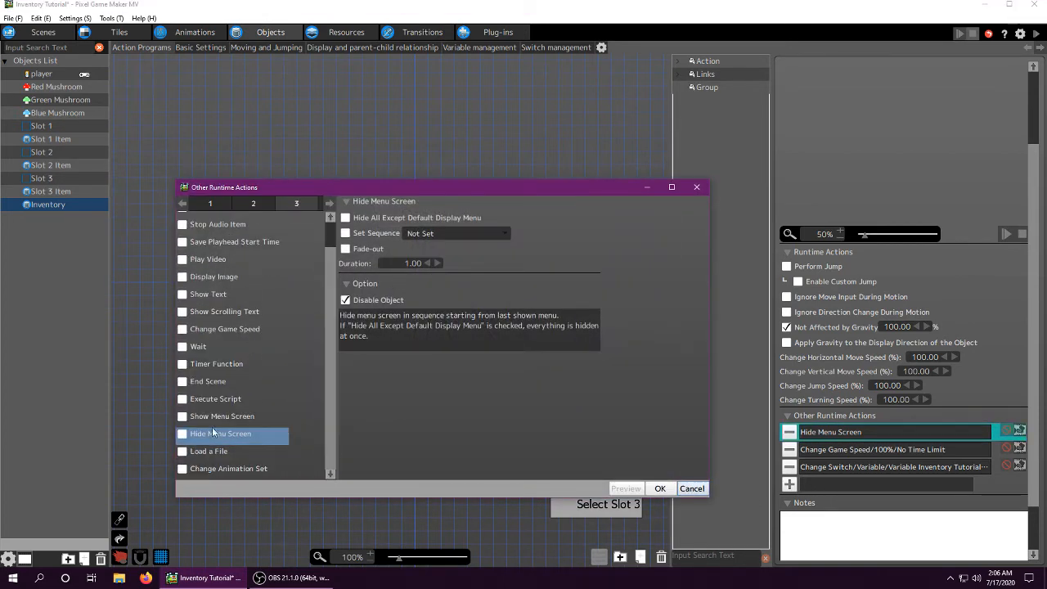
click(680, 491)
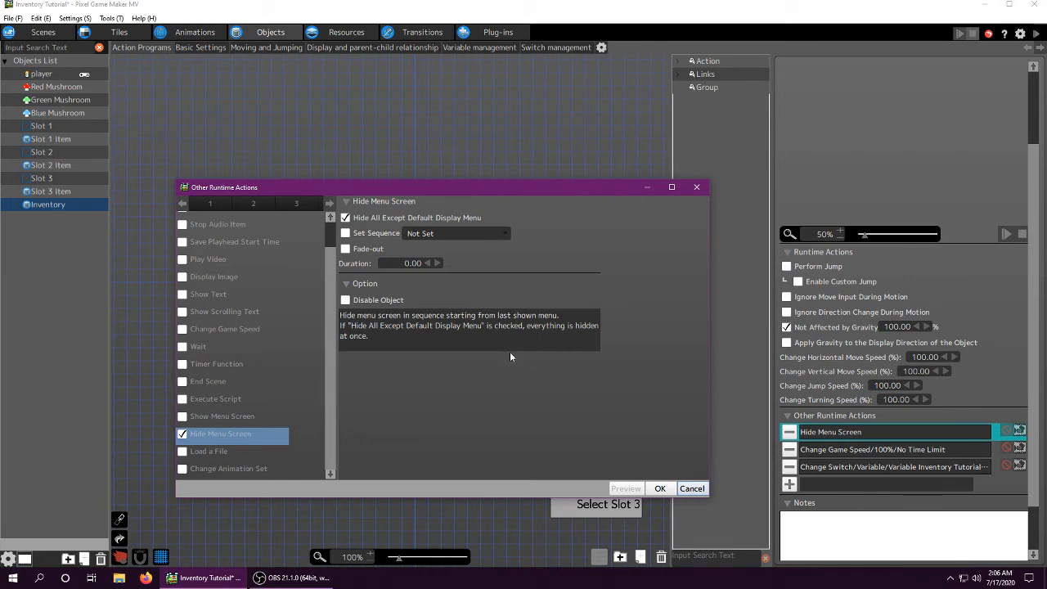
click(687, 492)
double_click(815, 436)
click(670, 490)
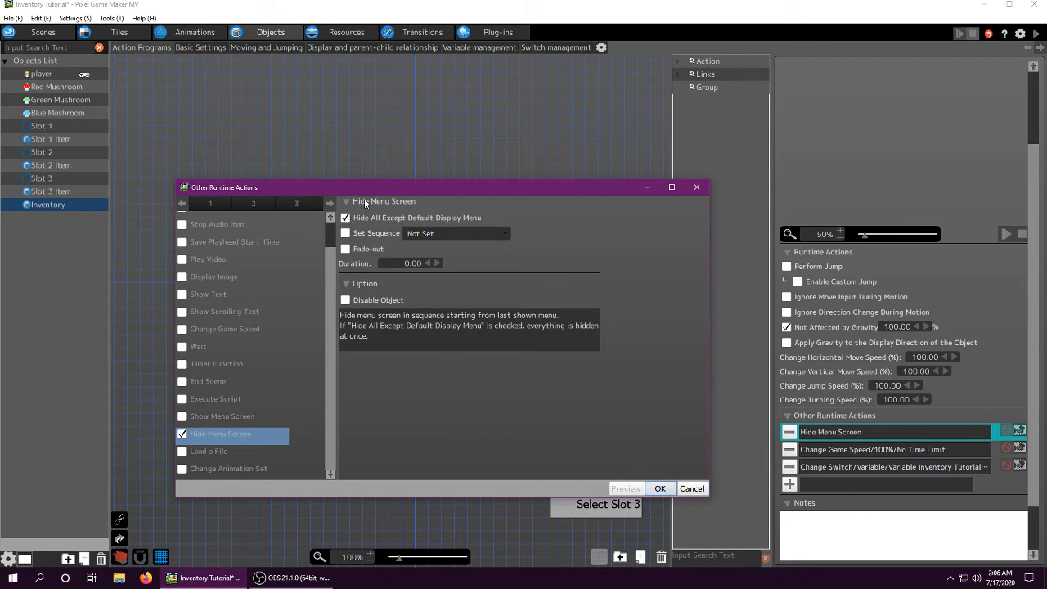
click(660, 489)
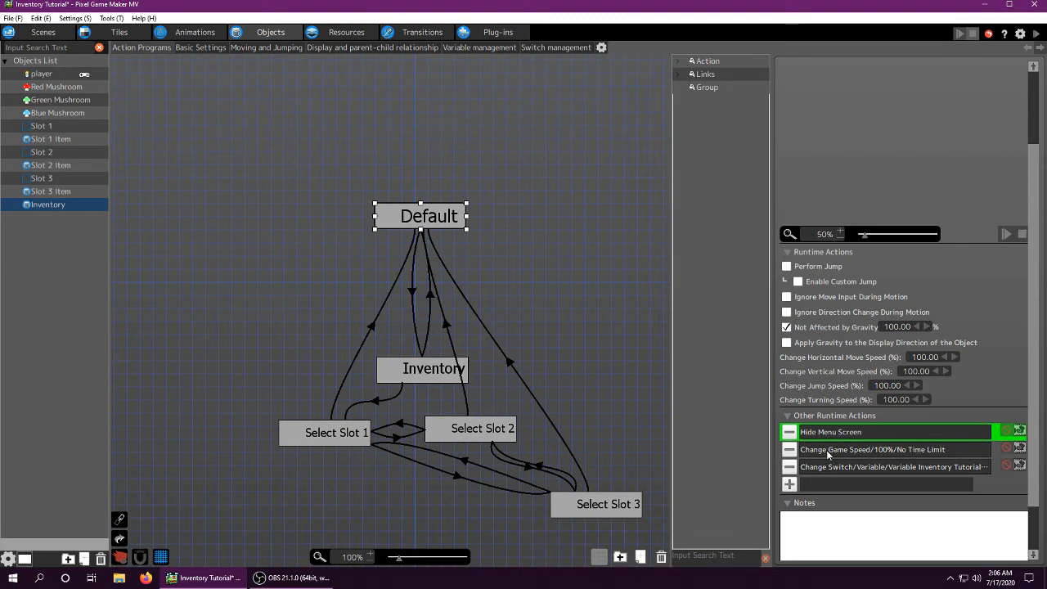
- Review the speed, duration and target settings of Change Game Speed in the Inventory object's Default action
double_click(827, 449)
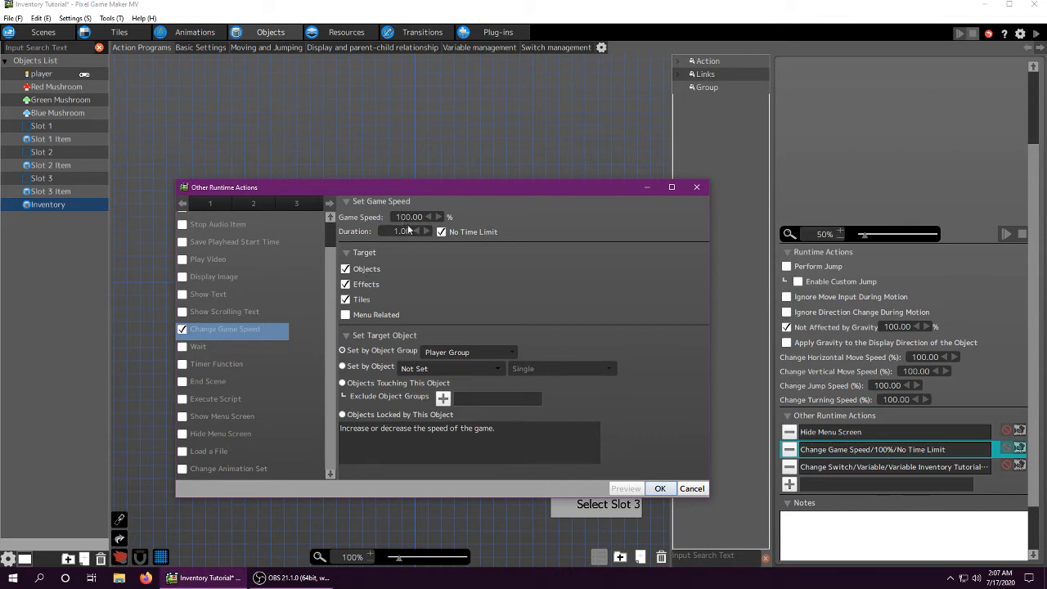
click(661, 489)
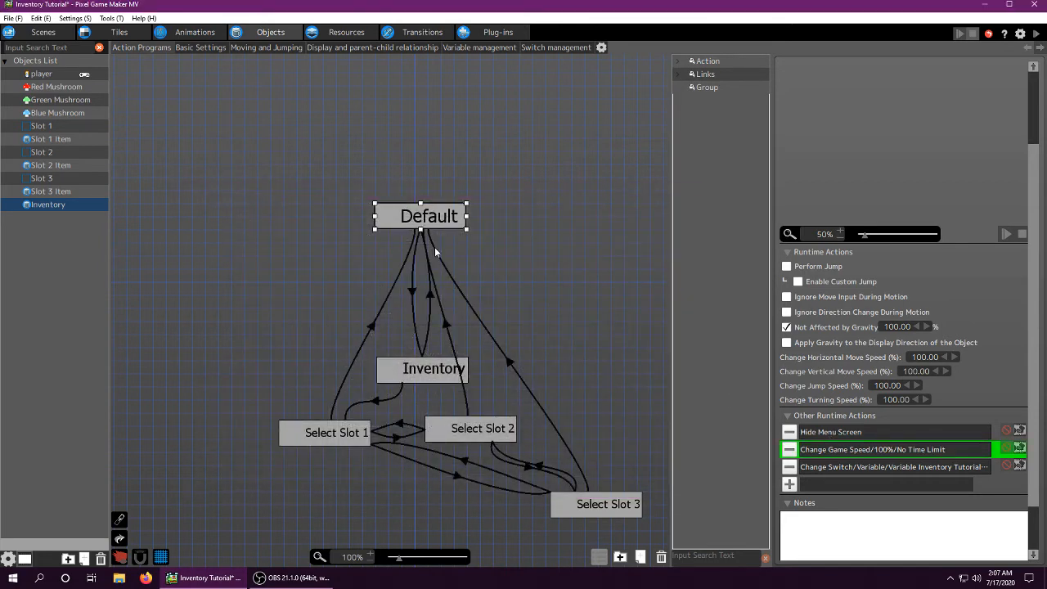
scroll(487, 272, down, 2)
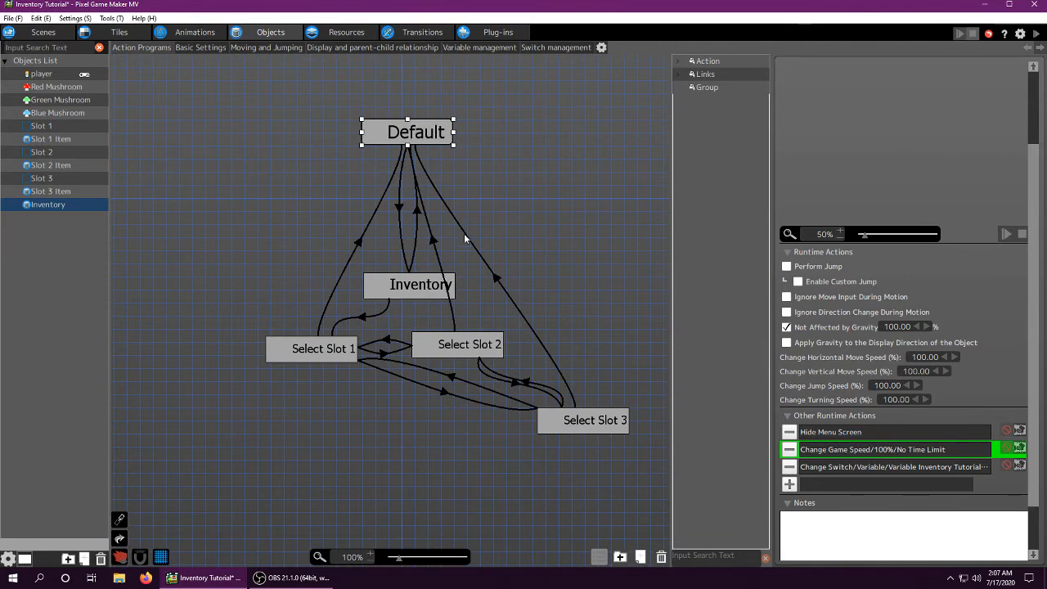
scroll(471, 246, up, 1)
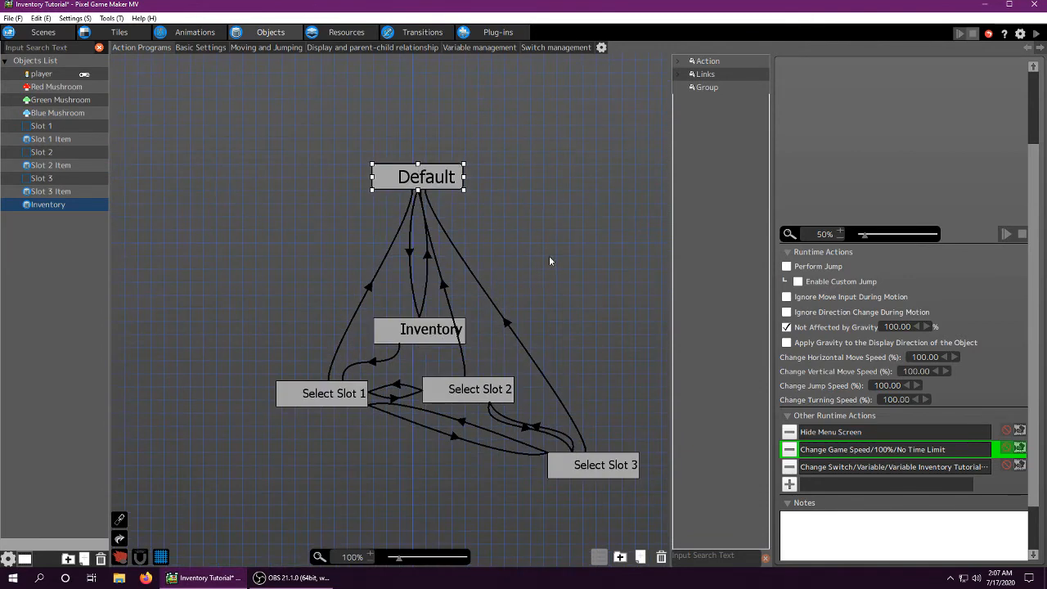
- Go through the Default action's Hide Menu Screen, Change Game Speed and Slot Selected variable settings in order
click(823, 431)
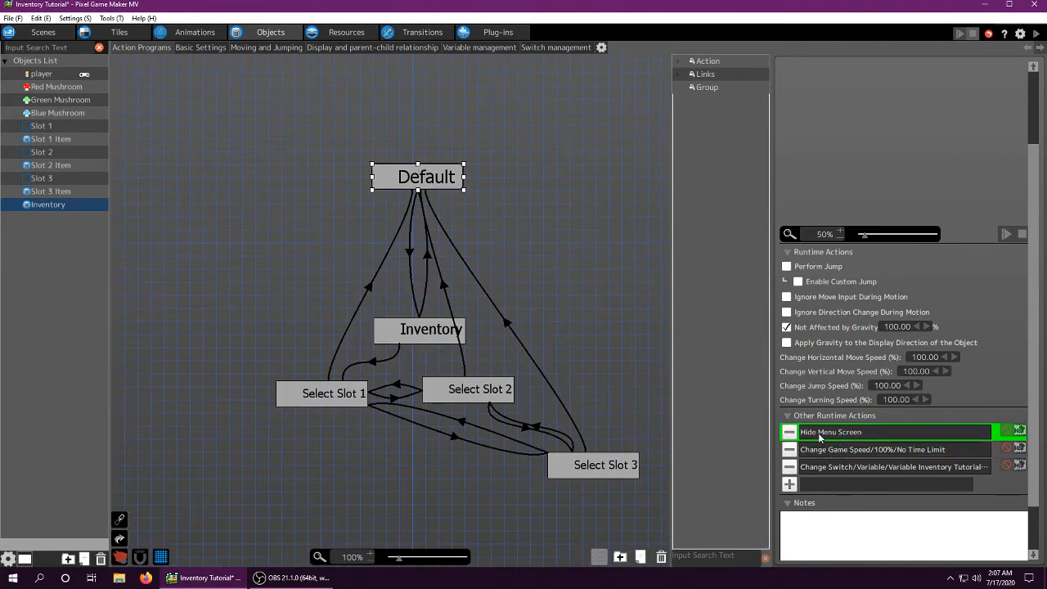
double_click(822, 432)
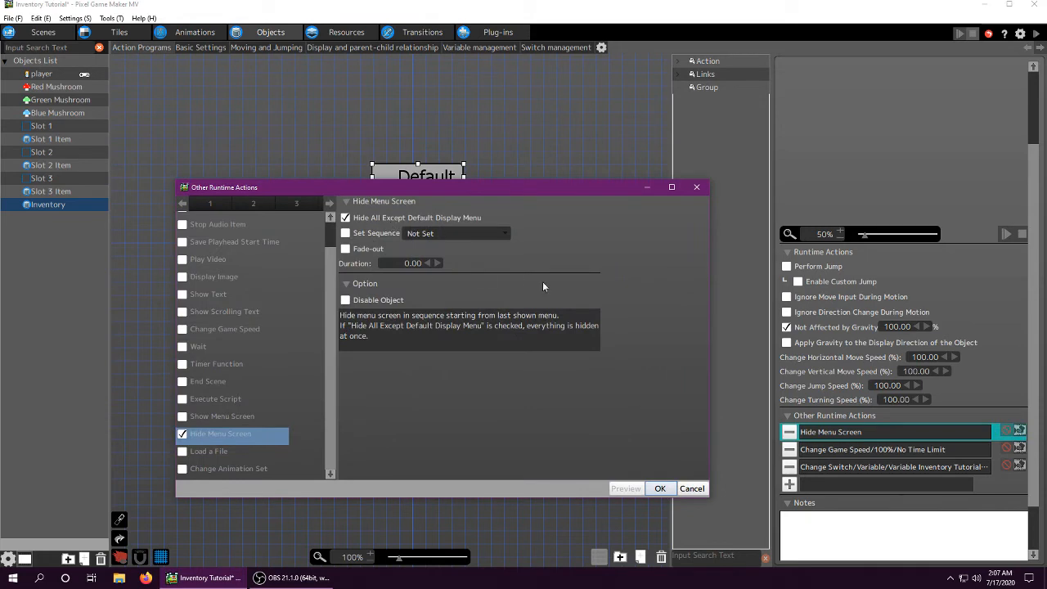
click(660, 488)
double_click(867, 449)
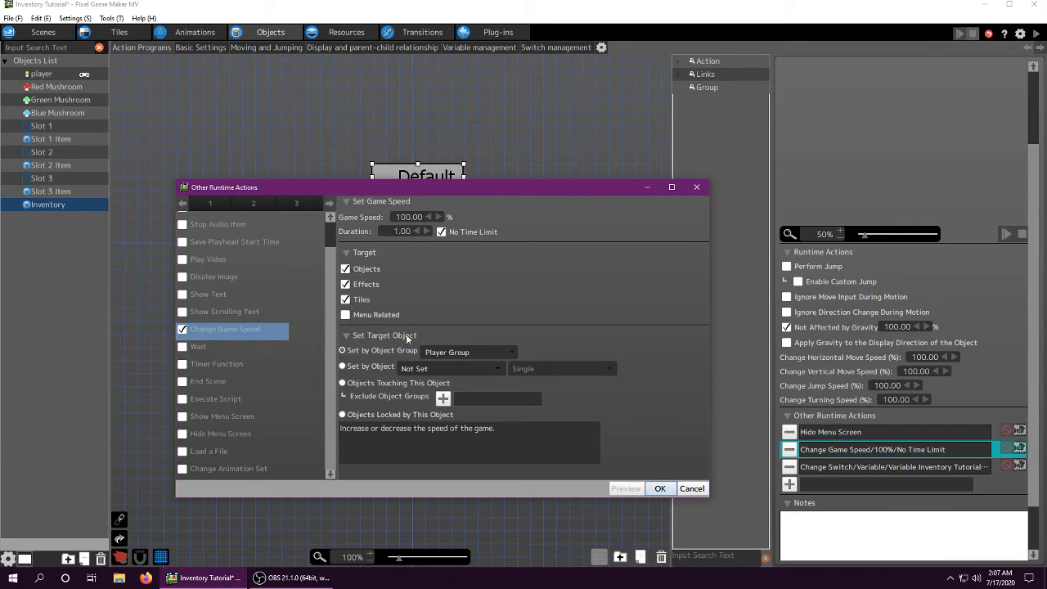
click(660, 488)
double_click(861, 467)
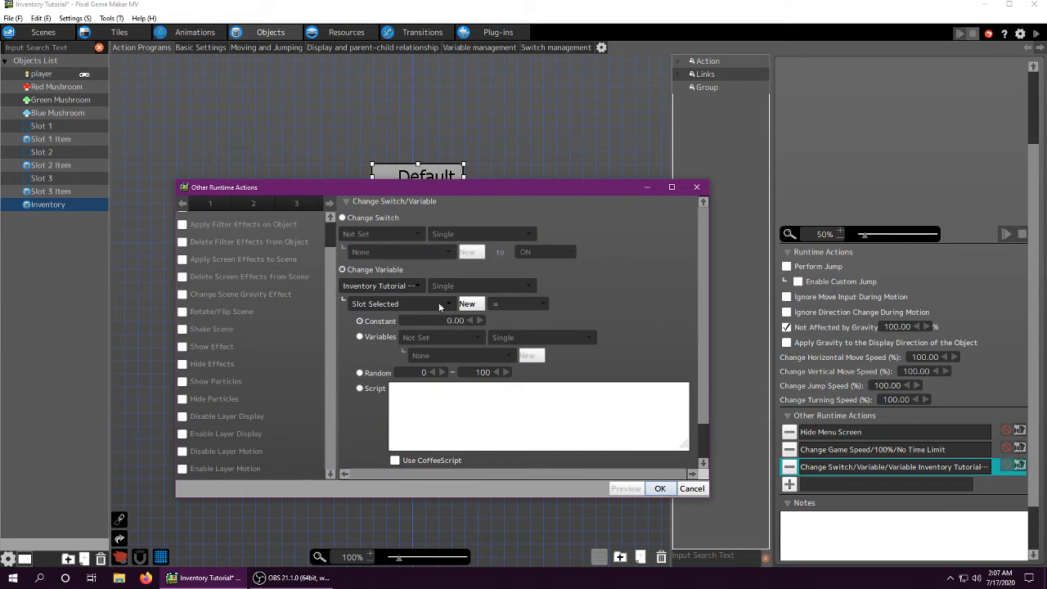
click(660, 489)
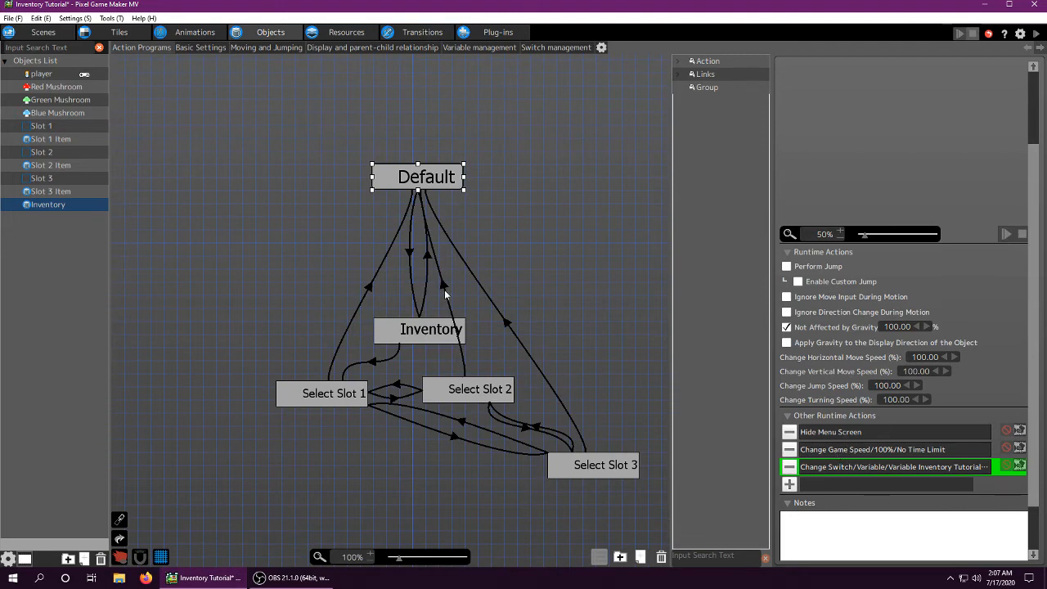
- Check the input condition on the link from Default to Inventory and the key assignments in Control Keys Management
click(408, 254)
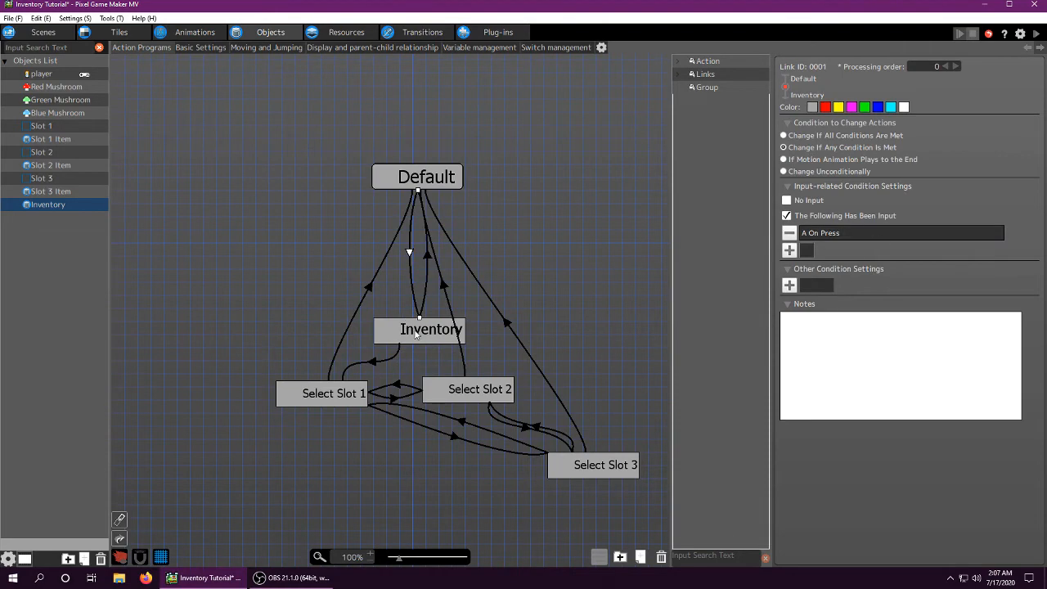
click(74, 18)
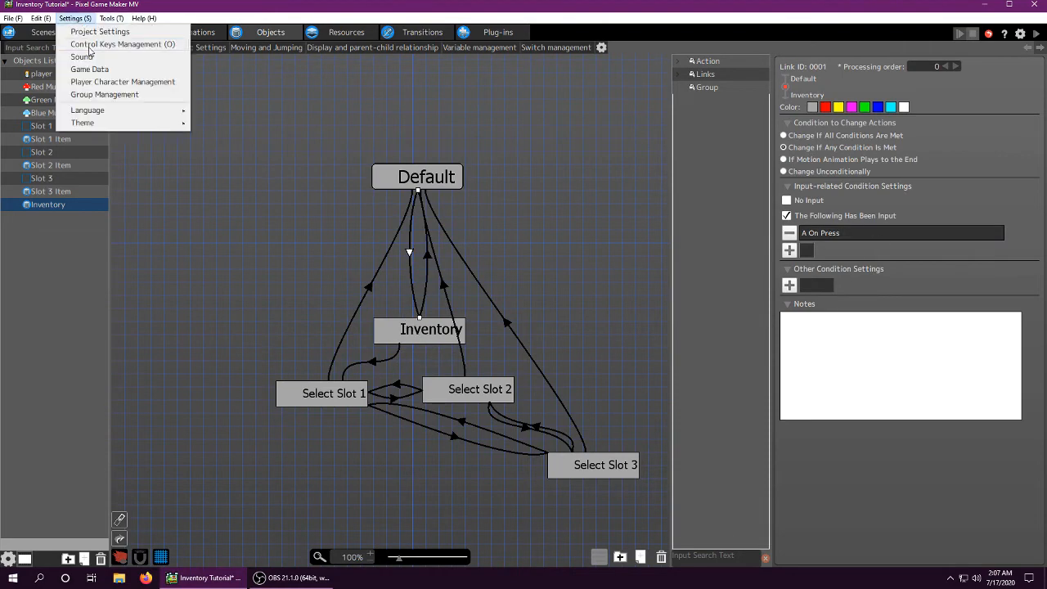
click(106, 44)
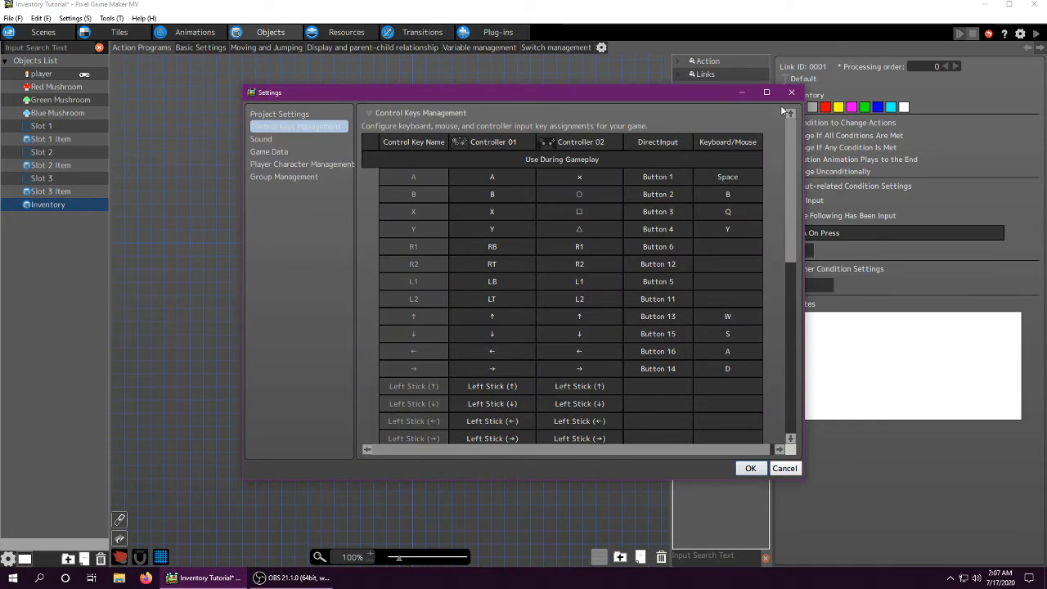
click(791, 92)
- Review the Inventory action's Show Menu Screen settings and the available menu screens, choosing メニュー1 for display
click(407, 325)
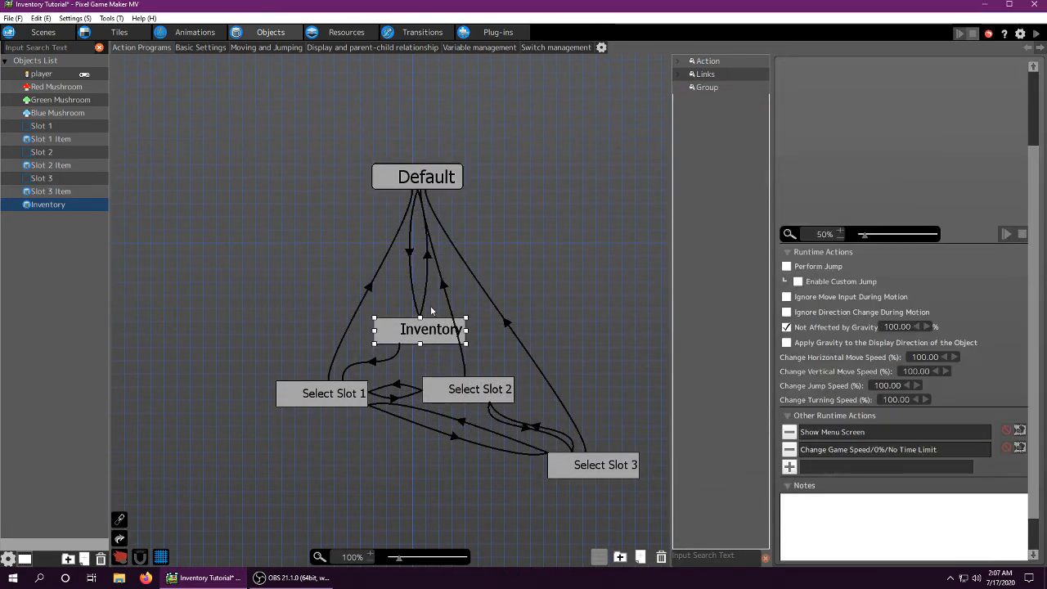
double_click(855, 433)
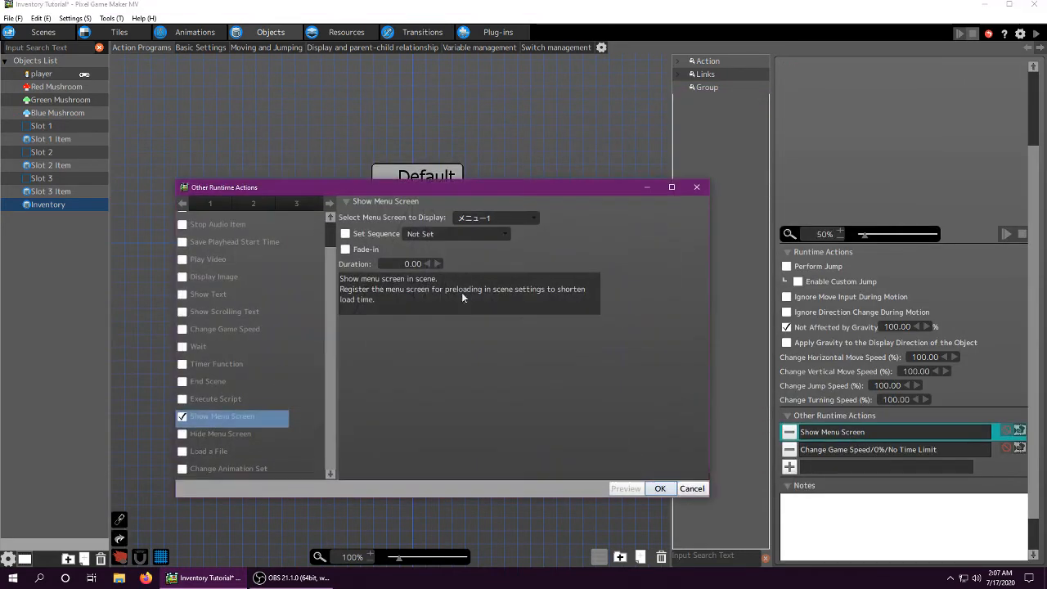
click(499, 218)
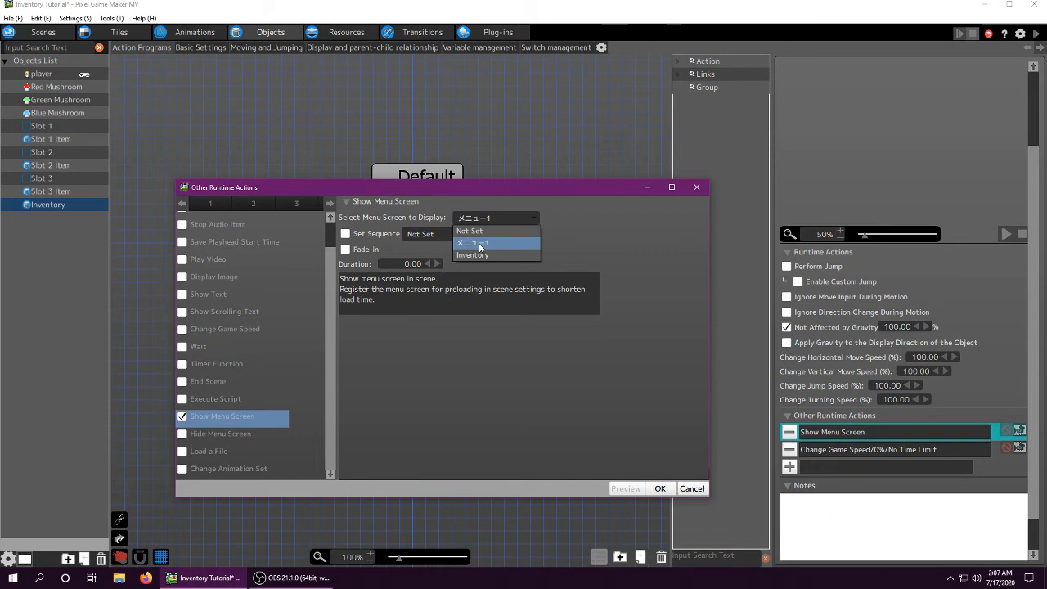
click(478, 244)
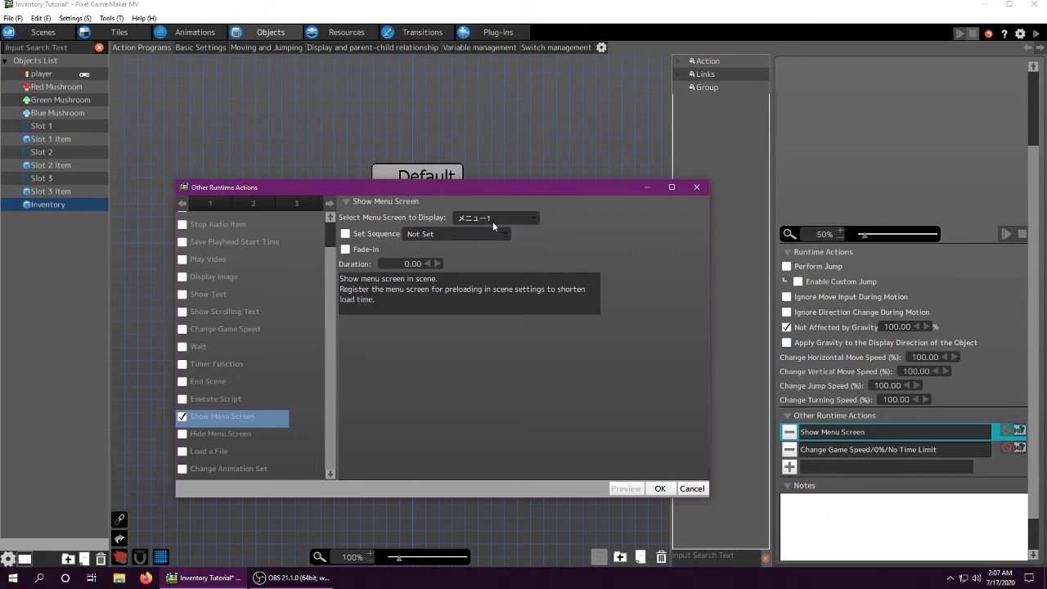
click(494, 220)
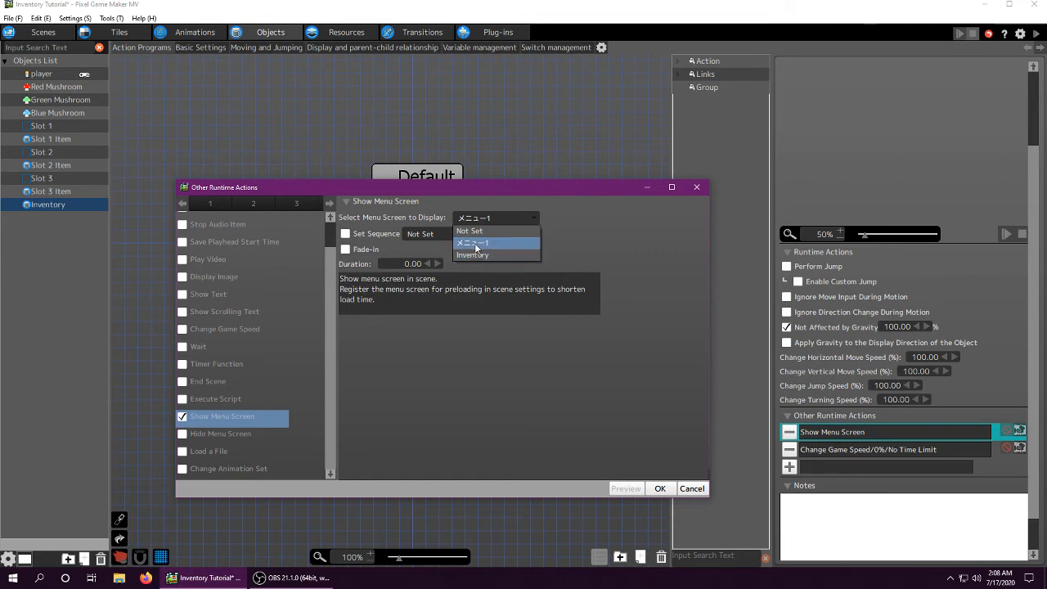
click(475, 244)
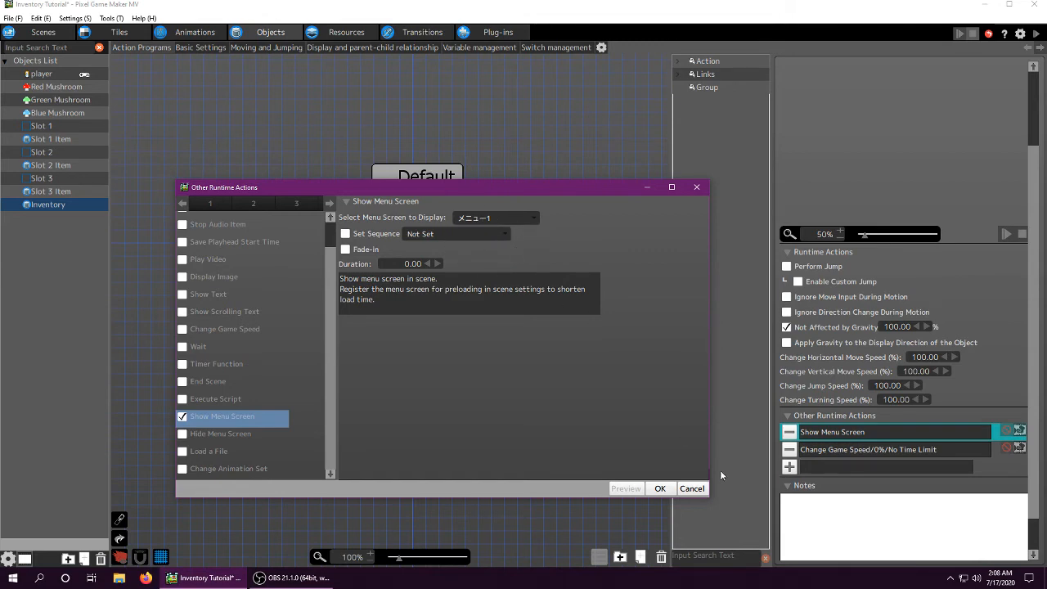
click(660, 488)
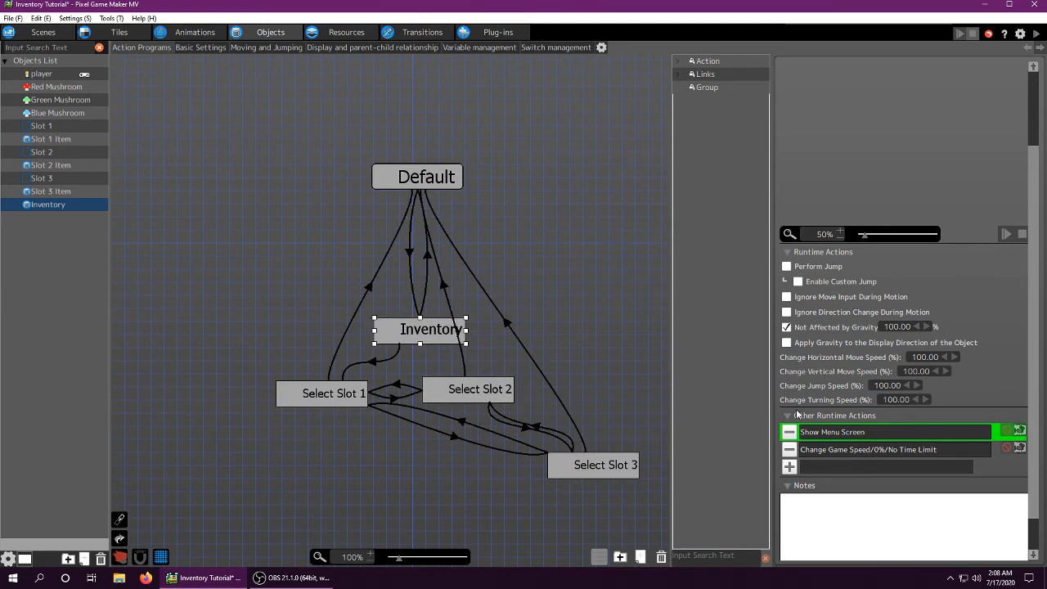
- Review the game speed and target settings of Change Game Speed in the Inventory action
double_click(815, 450)
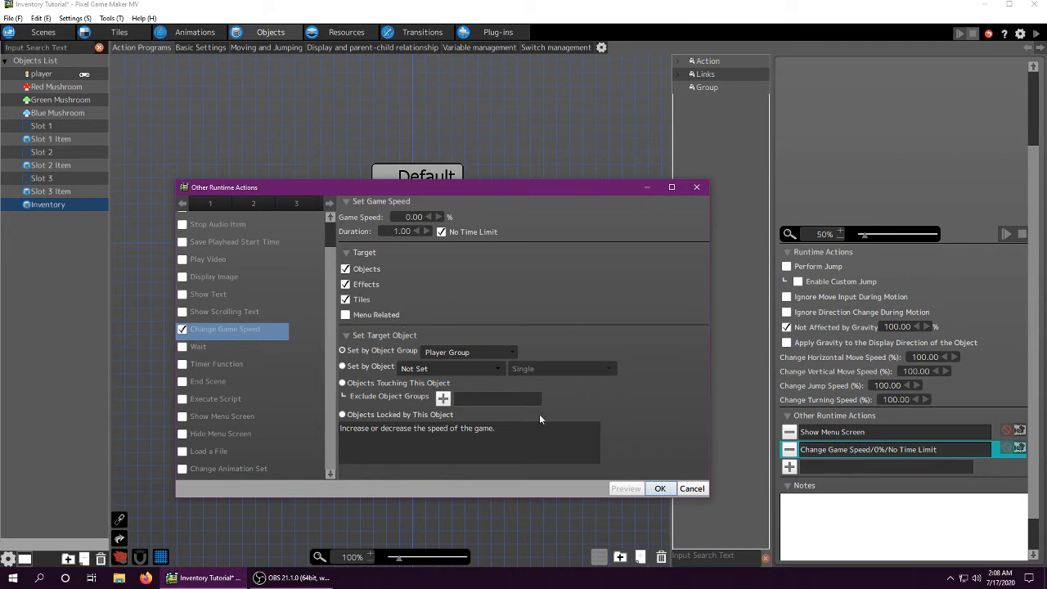
click(656, 490)
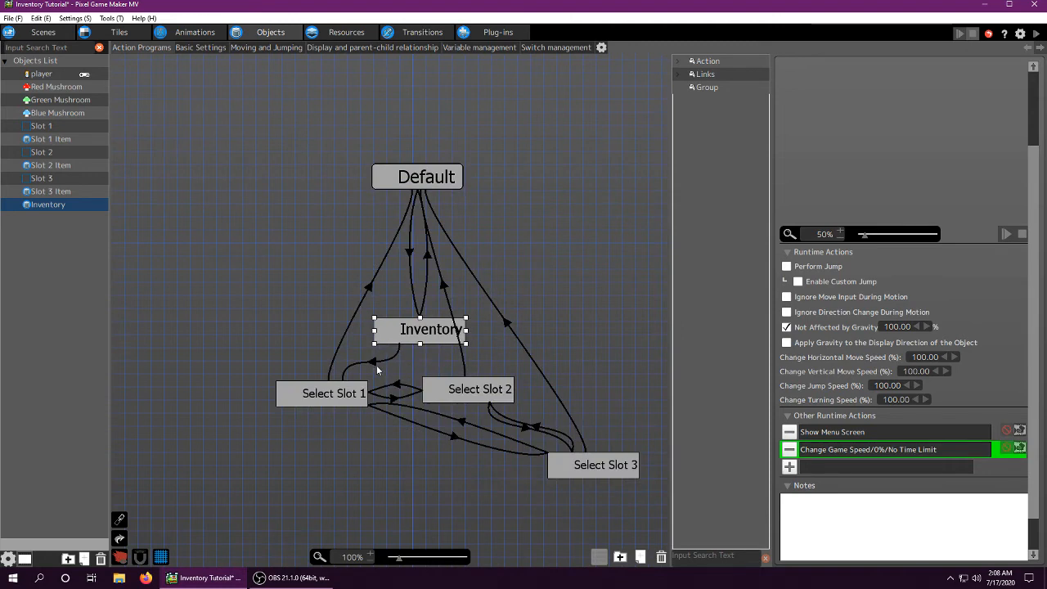
click(404, 358)
click(420, 330)
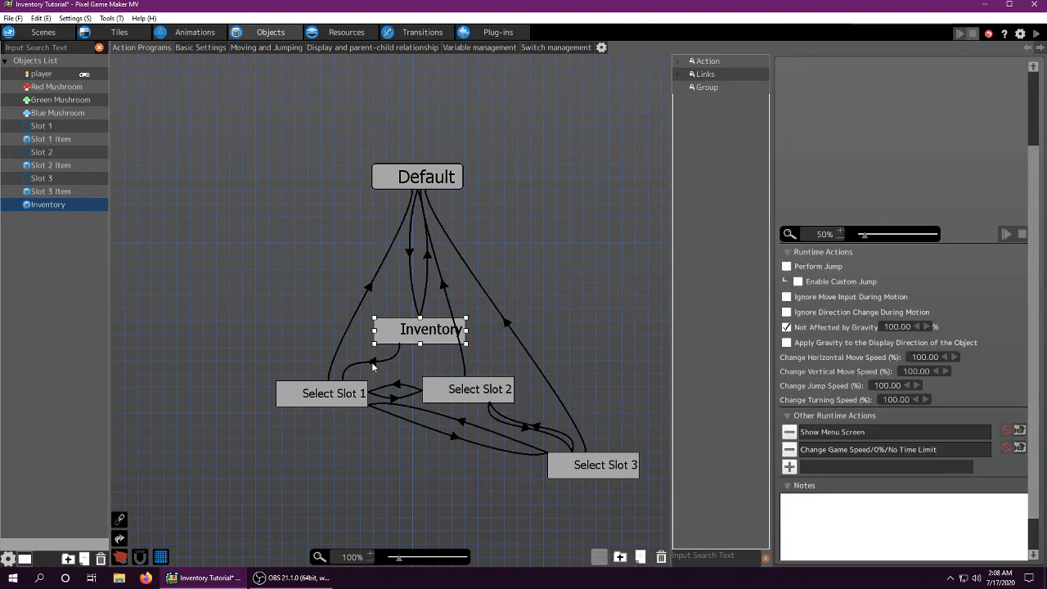
- Check the condition on the link from Inventory back to Default and compare both actions' runtime actions
click(427, 258)
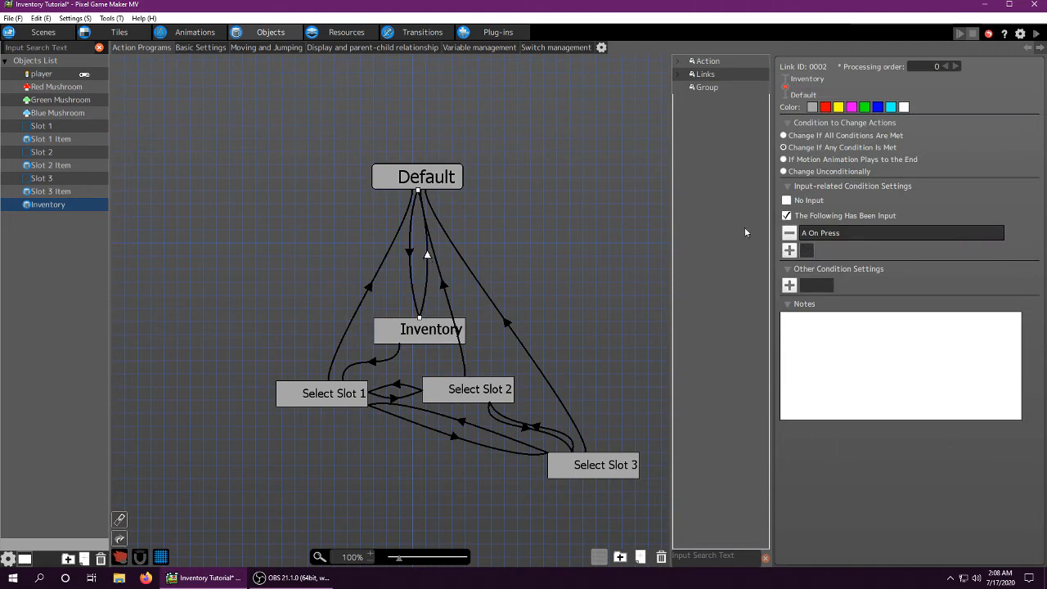
click(430, 178)
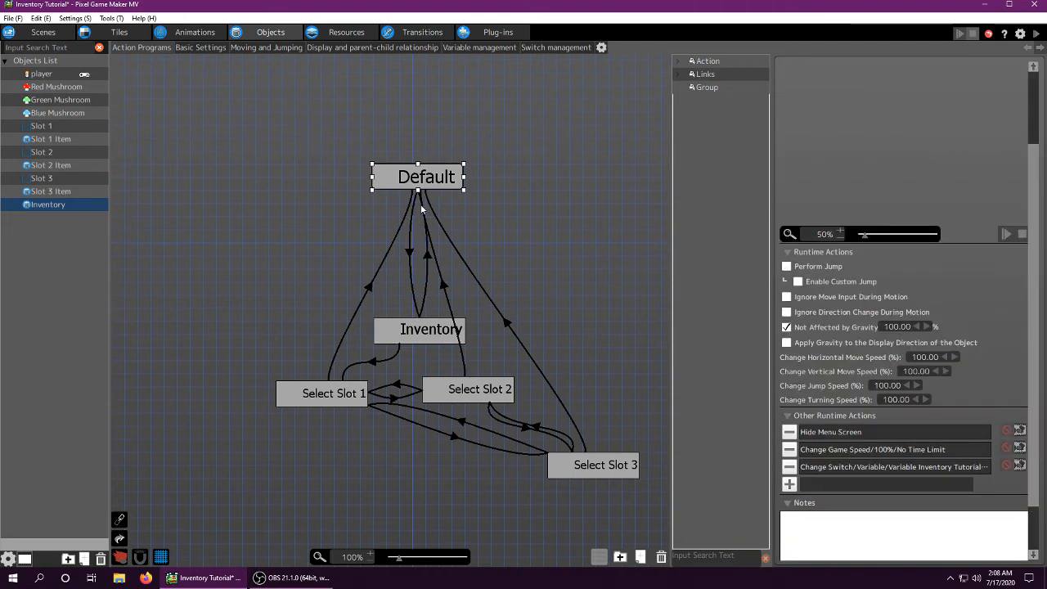
click(427, 327)
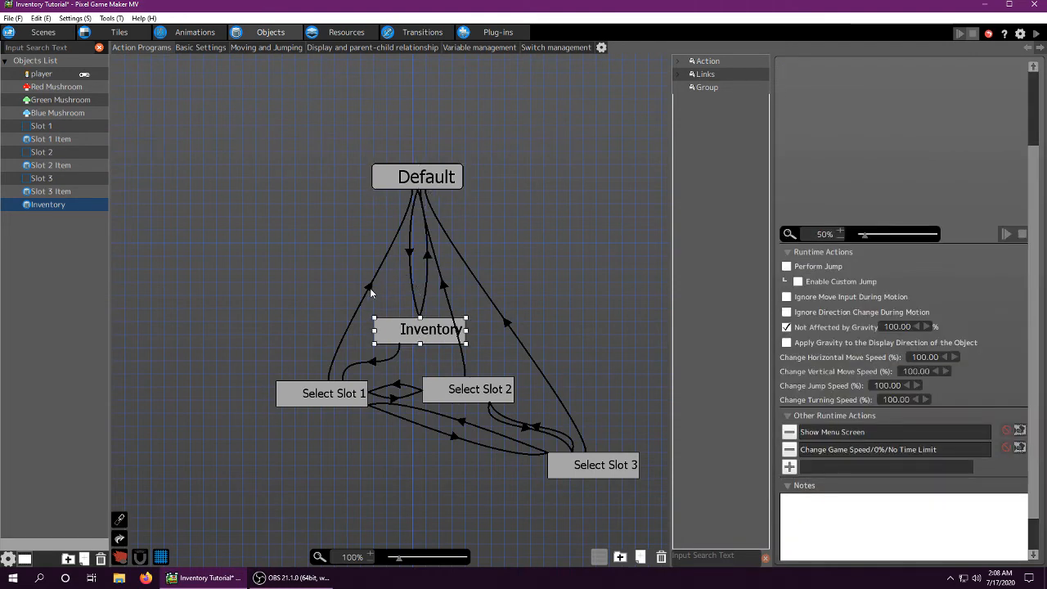
- Color the links leading to Default from Select Slot 1, Inventory, Select Slot 2 and Select Slot 3 red
click(369, 288)
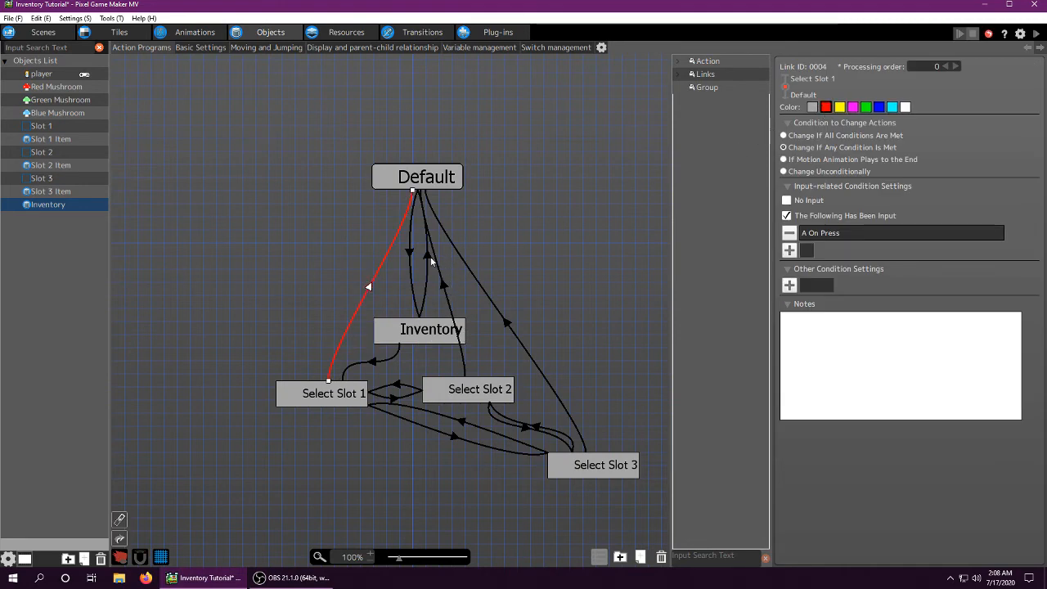
click(429, 258)
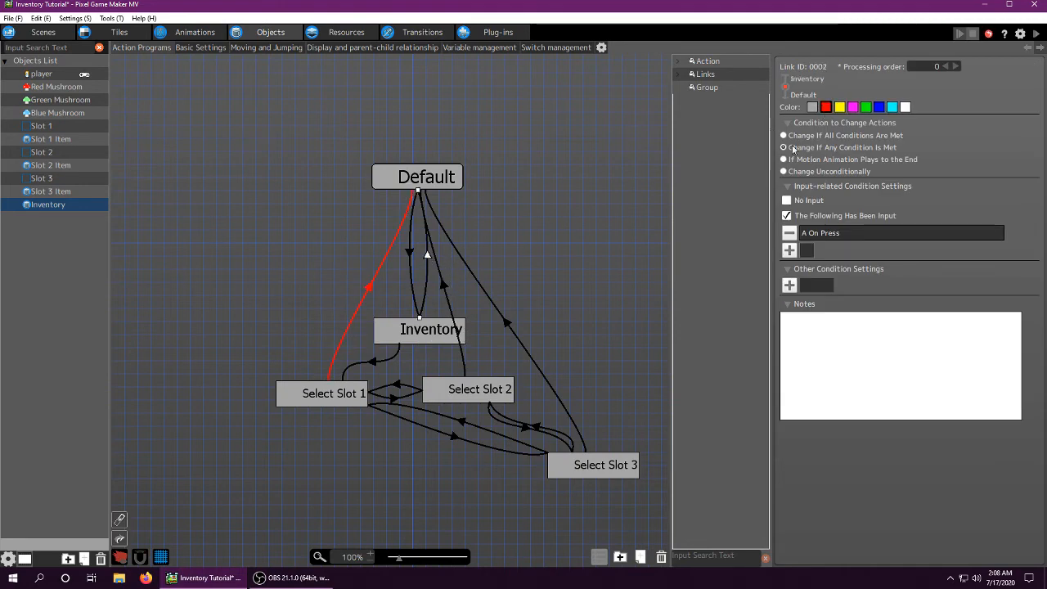
click(453, 288)
click(825, 107)
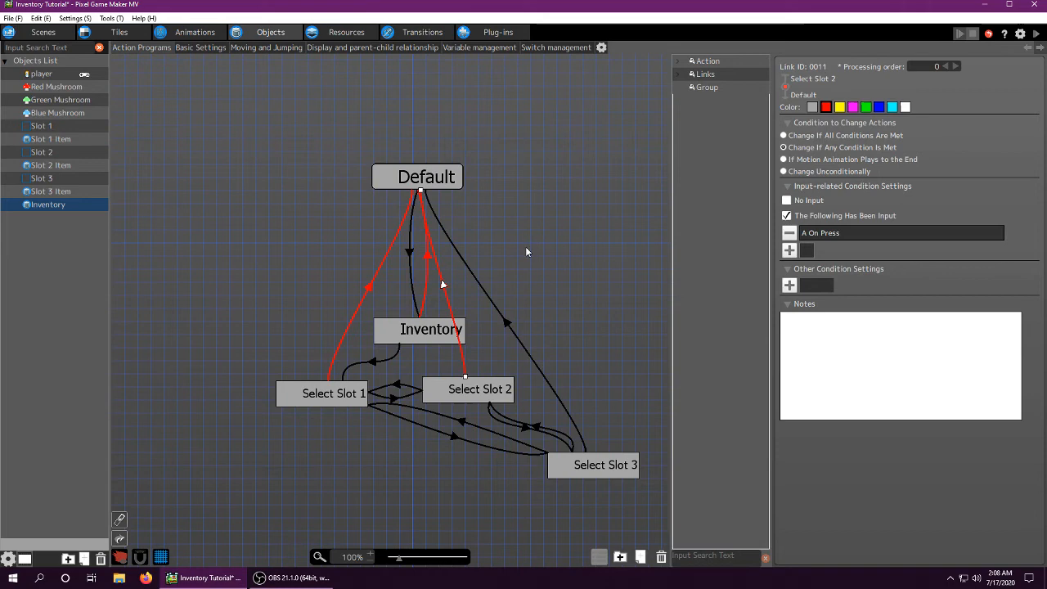
click(506, 323)
click(825, 107)
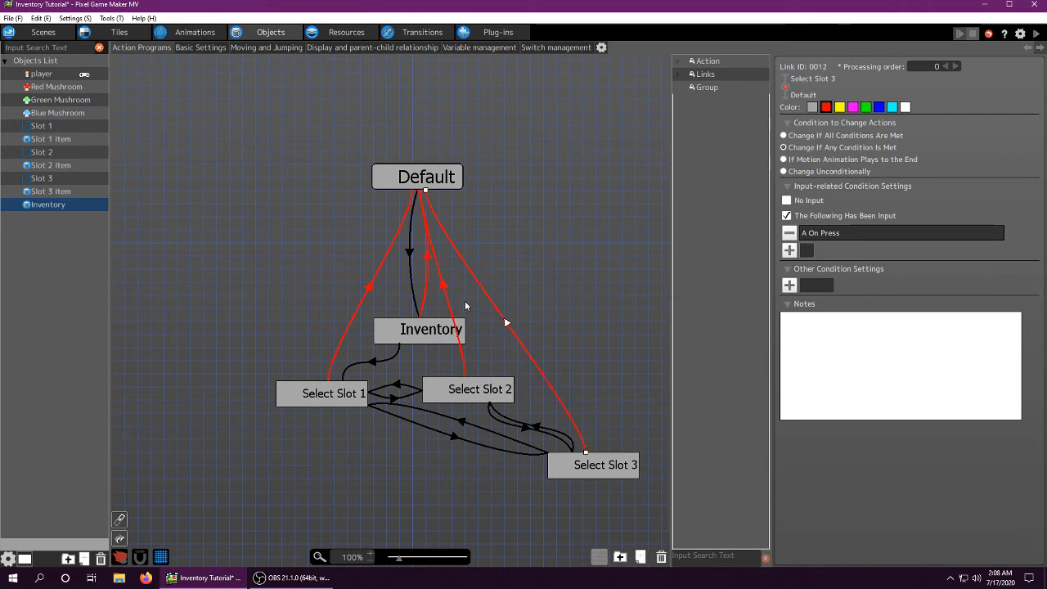
- Look over the Default, Inventory, Select Slot 2 and Select Slot 3 actions and the link from Select Slot 1 to Default
click(442, 182)
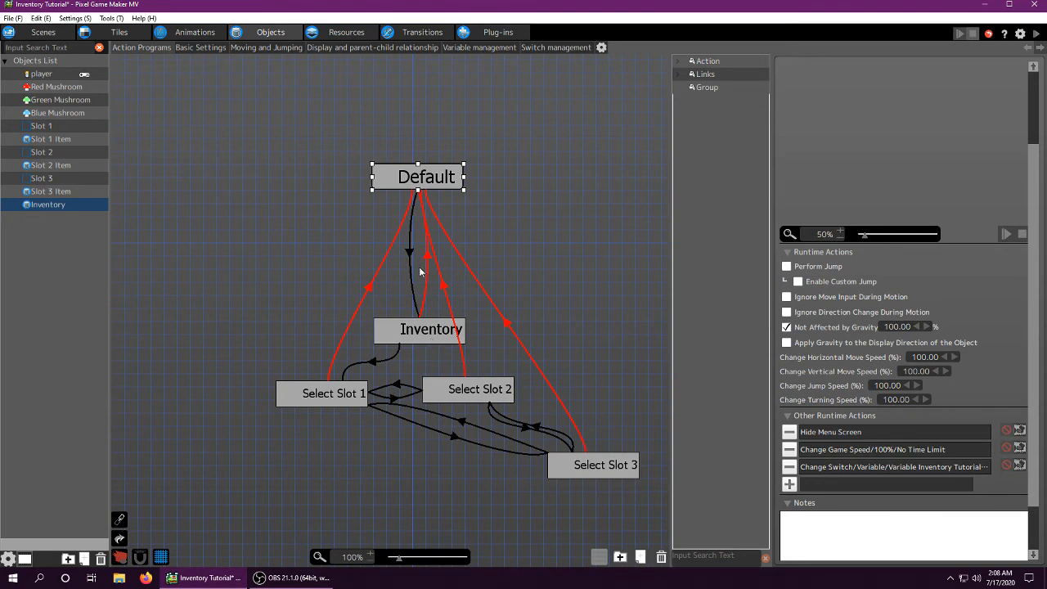
click(369, 288)
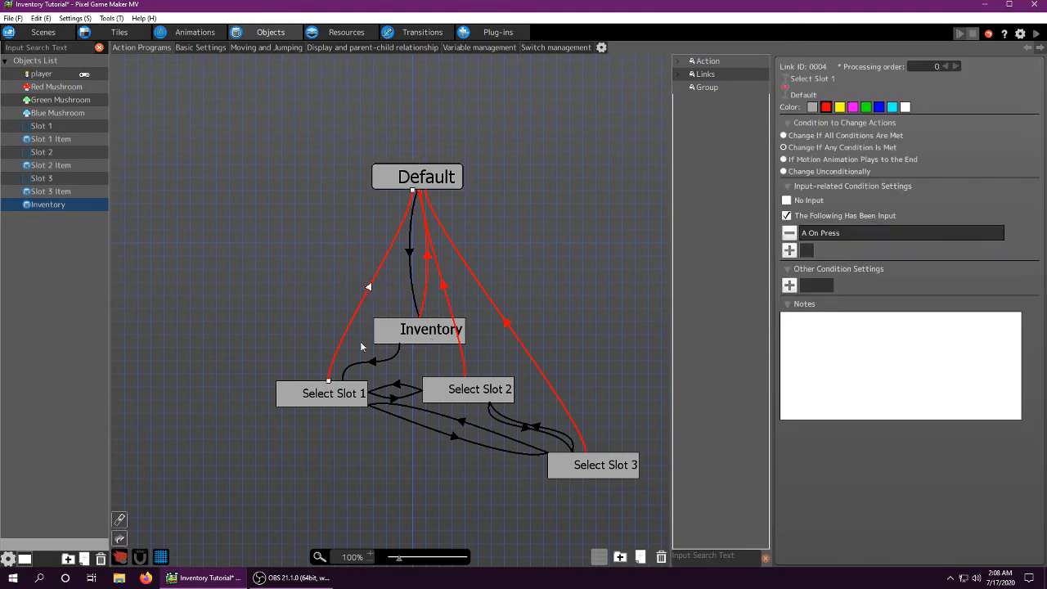
click(421, 328)
click(480, 386)
click(616, 466)
middle_drag(633, 430, 581, 370)
mouse_move(523, 350)
middle_down()
mouse_move(465, 289)
mouse_move(532, 352)
middle_up()
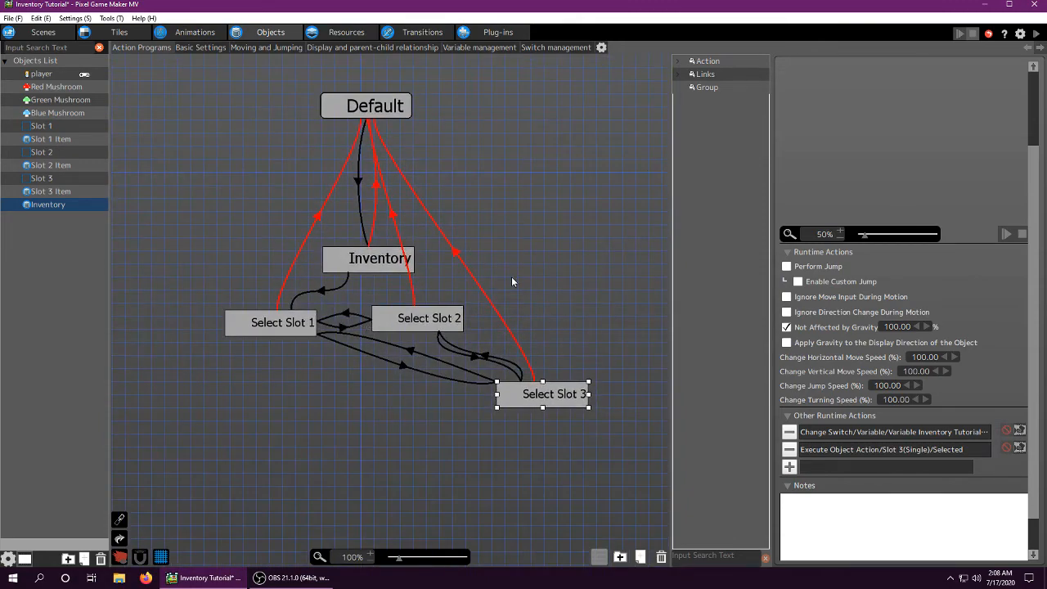
middle_drag(512, 281, 610, 279)
- Inspect the Select Slot 1 action's runtime actions and the change condition on the link from Inventory to it
click(377, 321)
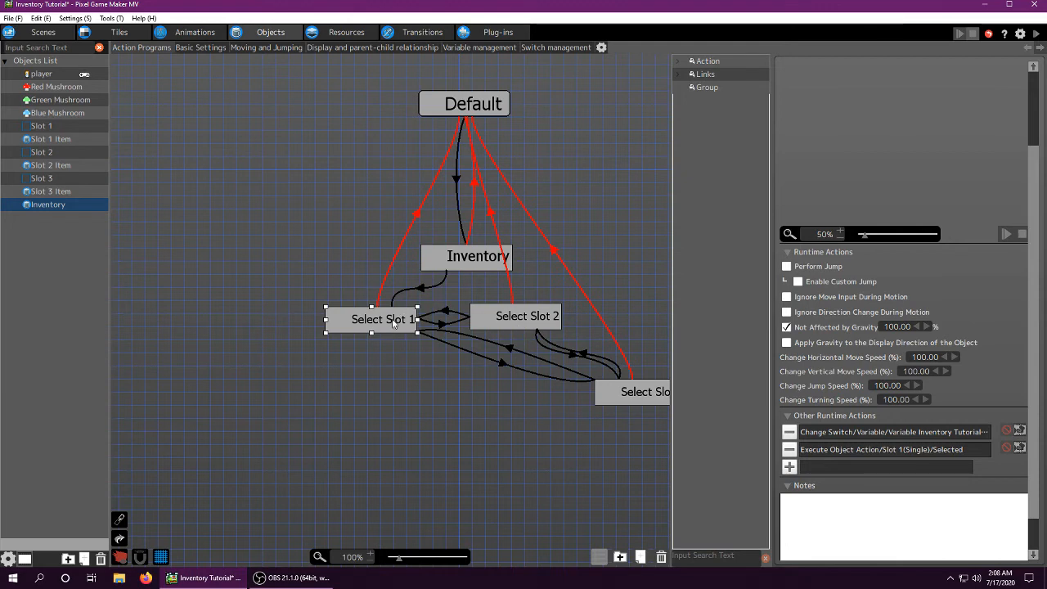
middle_drag(549, 336, 498, 302)
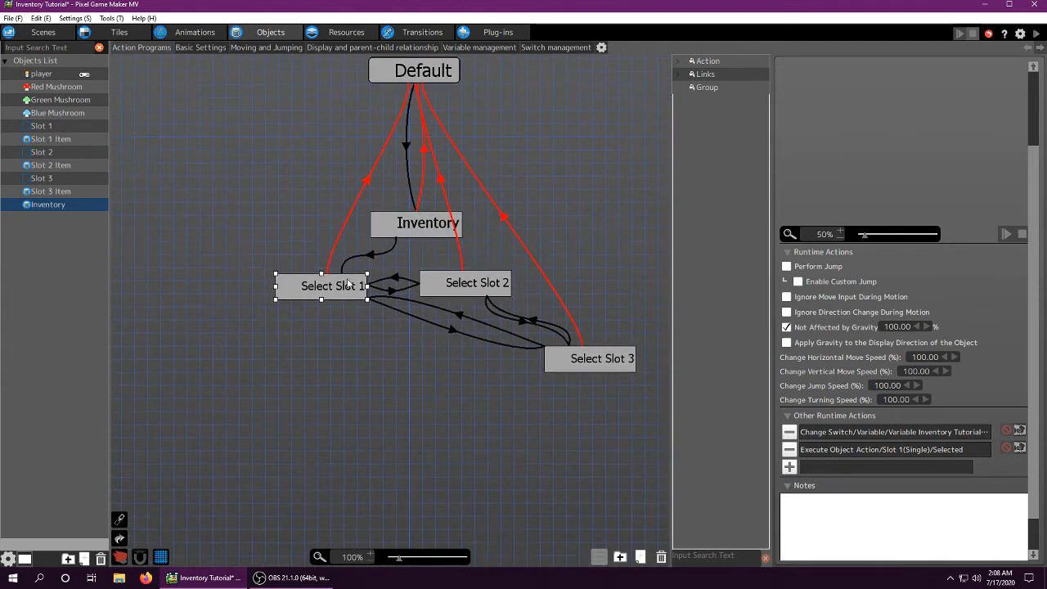
click(373, 255)
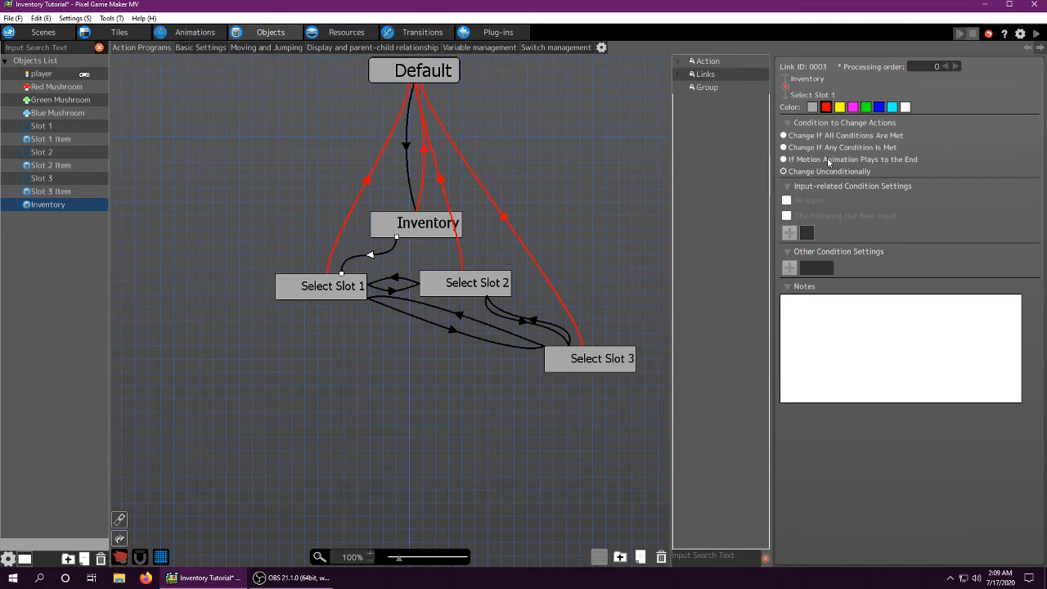
- Inspect the Inventory action's runtime actions and open both of Select Slot 1's, the variable change and the object action execution
click(402, 230)
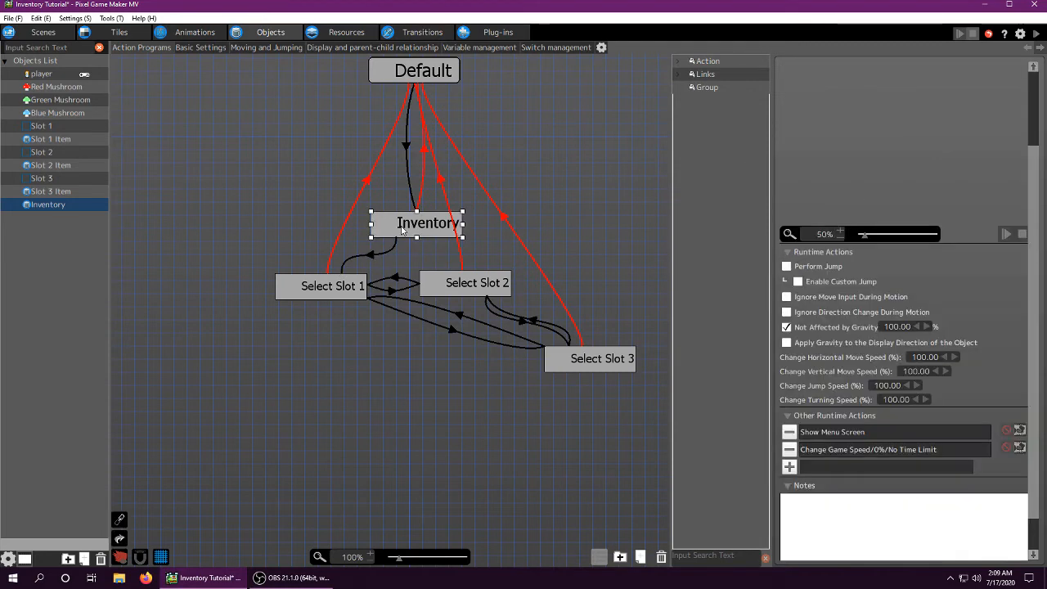
click(378, 257)
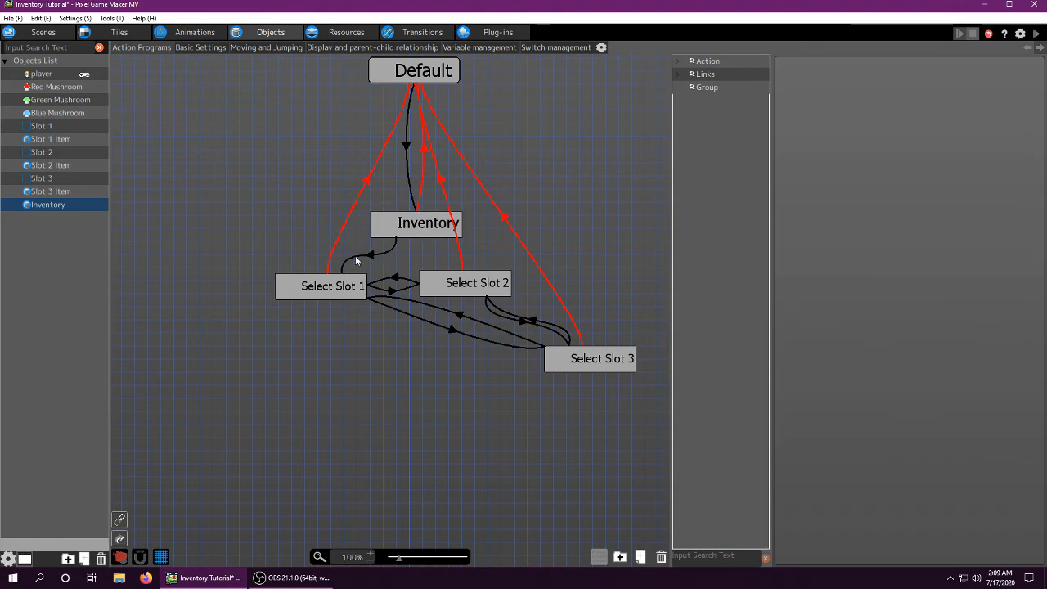
click(324, 283)
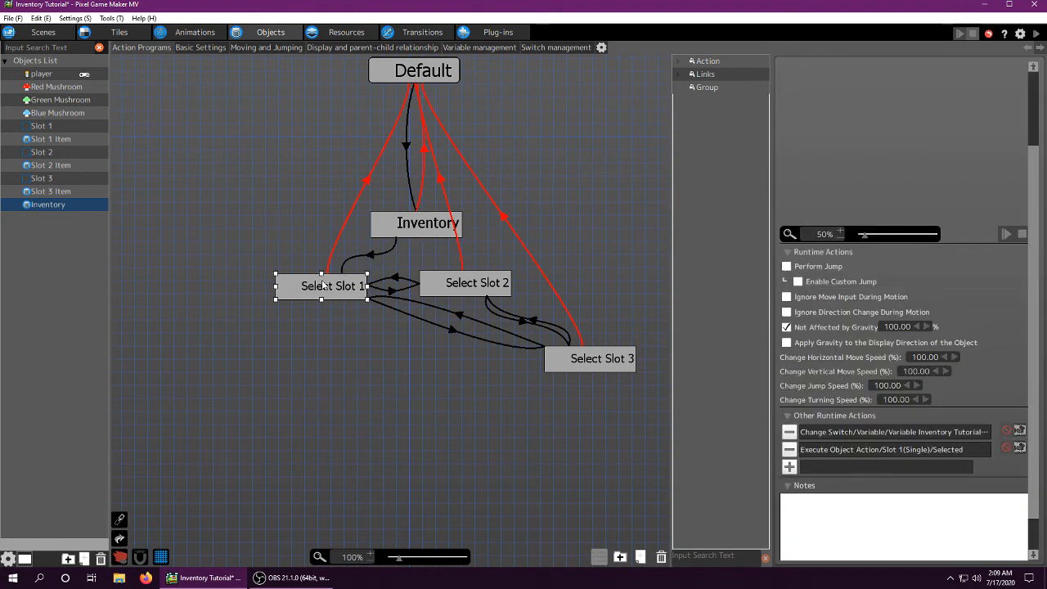
double_click(851, 432)
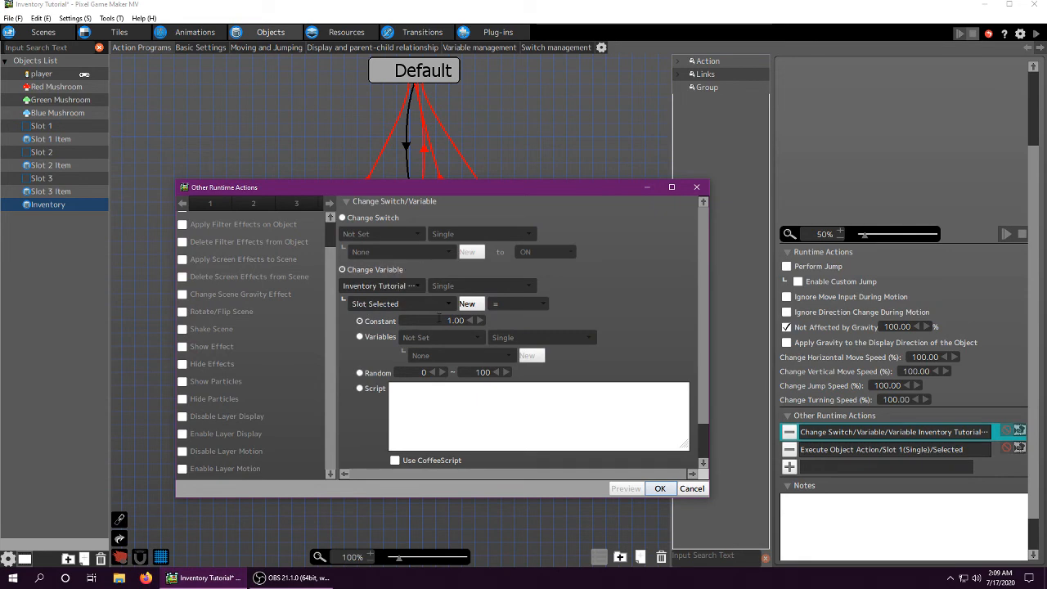
click(659, 488)
double_click(864, 449)
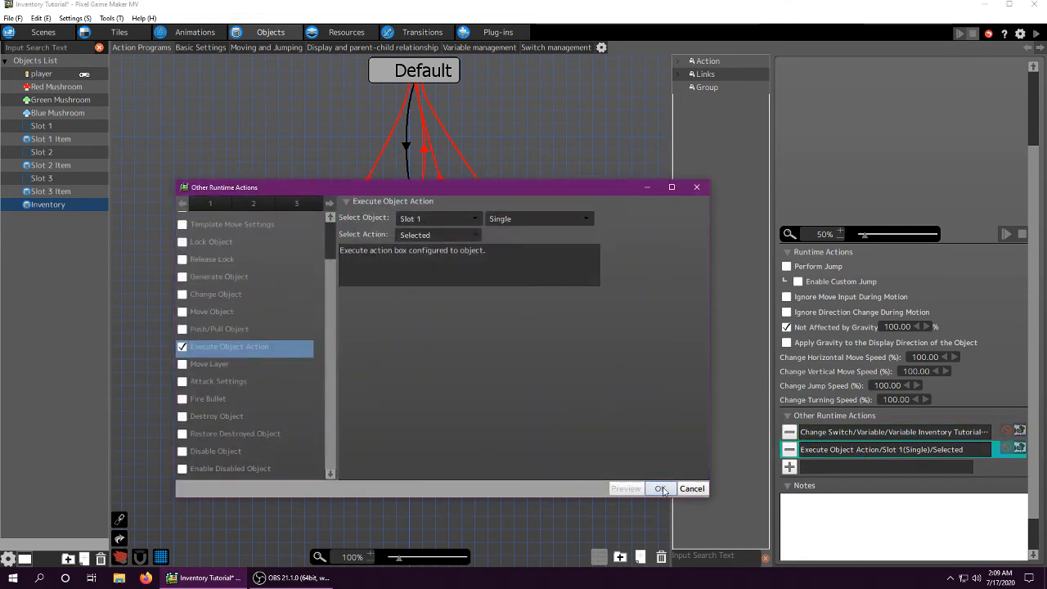
click(660, 488)
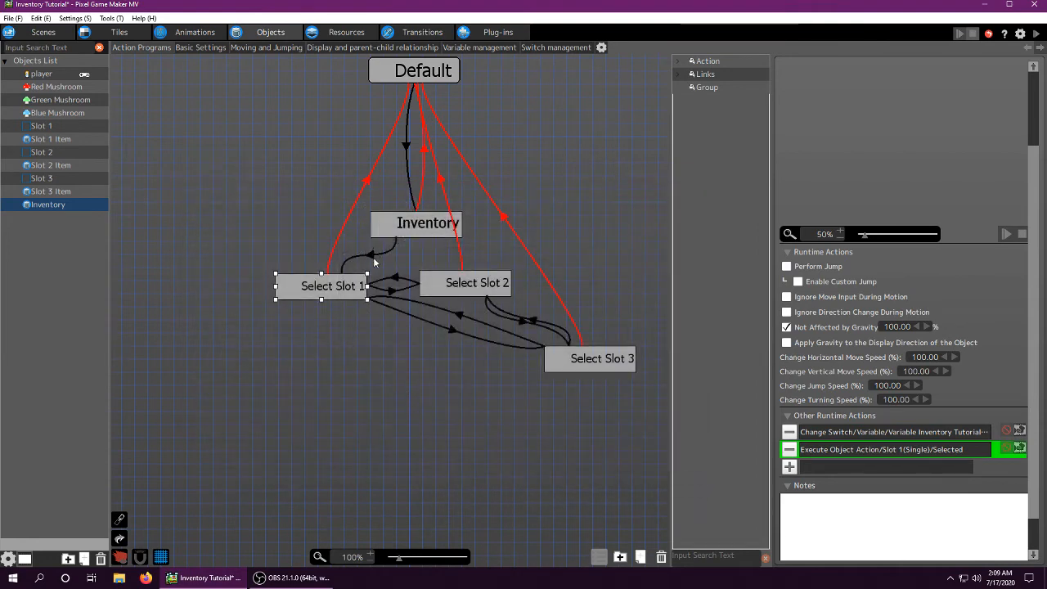
- Check the variable condition on the link from Waiting to Selected in the Slot 1 object's action program
click(41, 126)
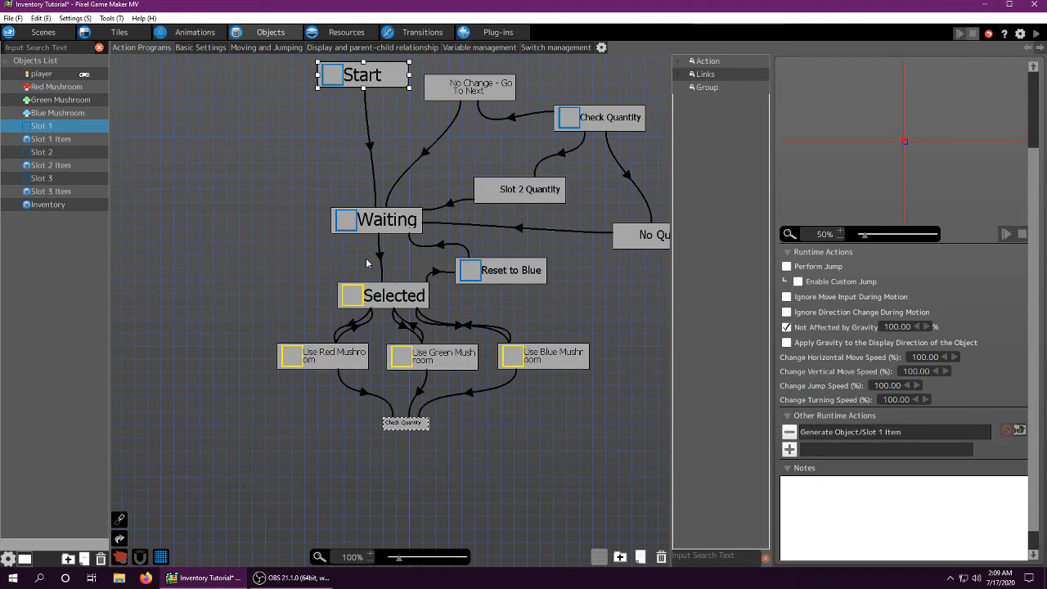
click(381, 258)
double_click(831, 270)
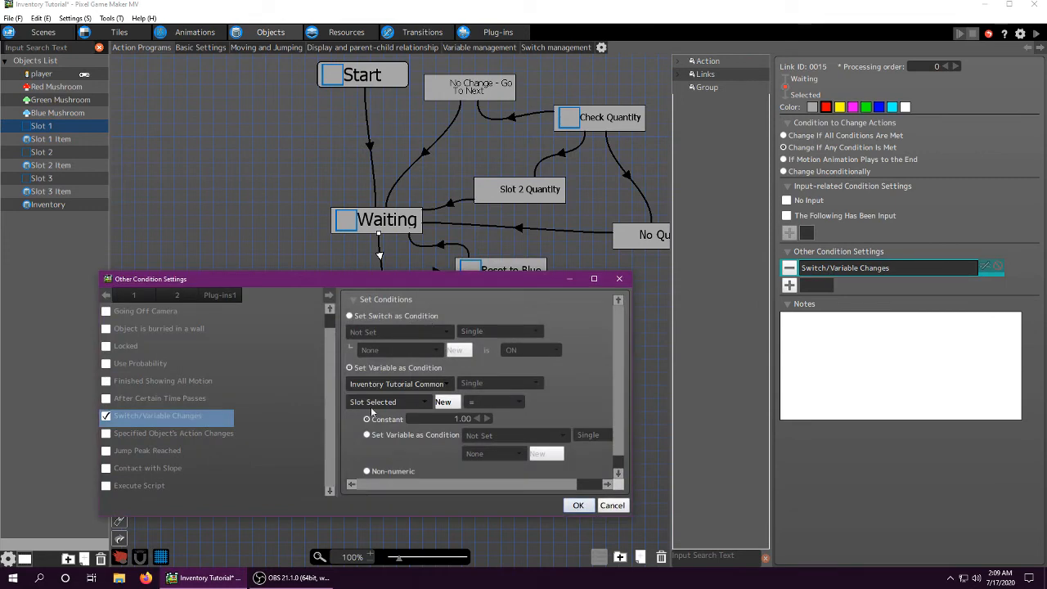
click(605, 505)
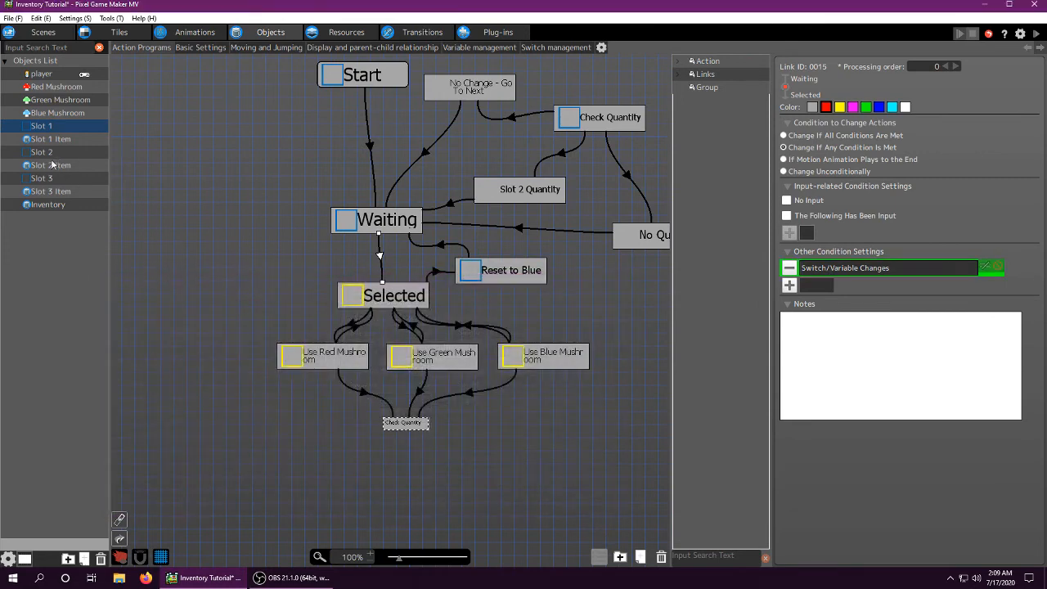
- Return to the Inventory object and check the change conditions on the links from Inventory to Select Slot 1 and onward
click(48, 204)
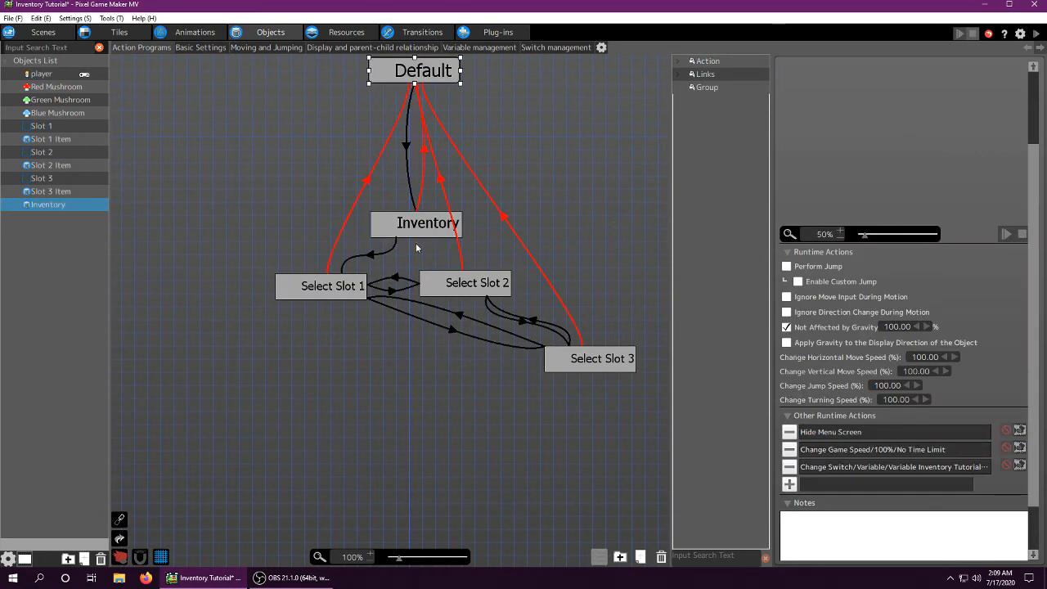
click(372, 262)
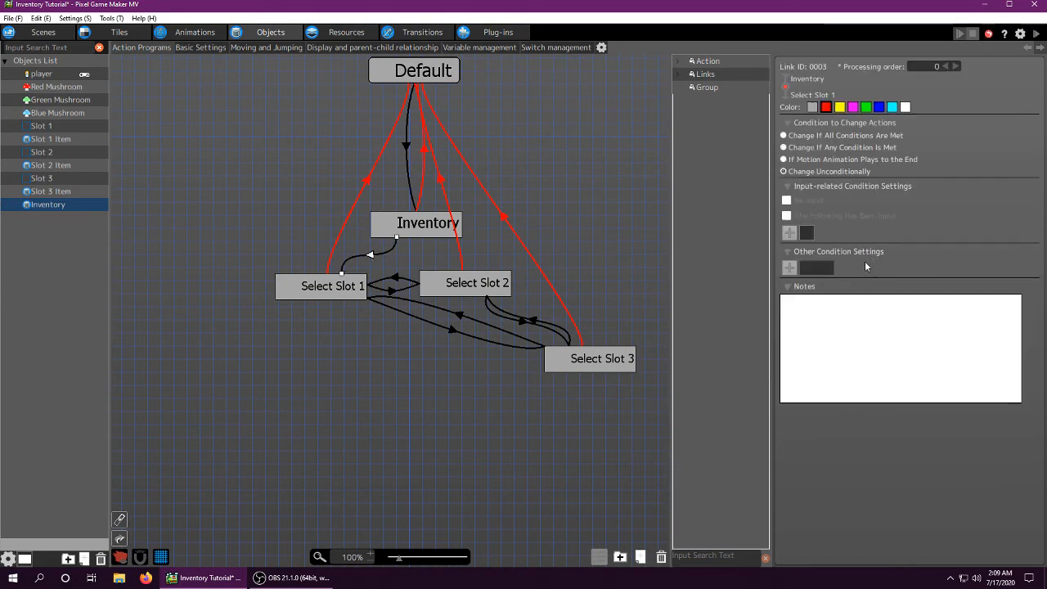
click(345, 292)
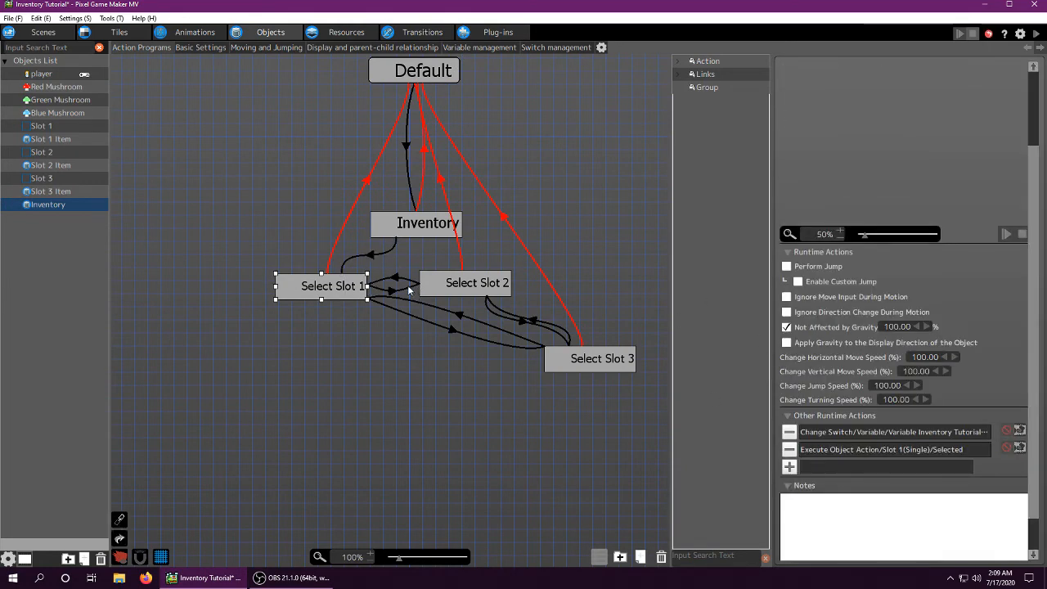
click(392, 290)
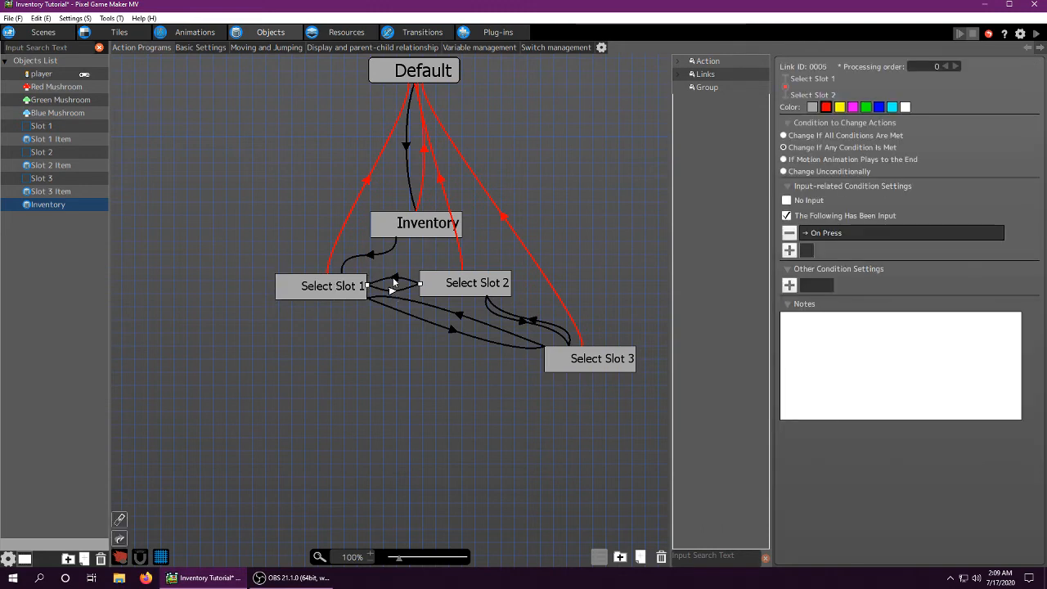
click(452, 329)
- Move the Select Slot 2 action farther away from Select Slot 1 and check the link leading to it
click(450, 288)
mouse_move(451, 288)
mouse_down()
mouse_move(451, 335)
mouse_move(470, 287)
mouse_up()
click(403, 294)
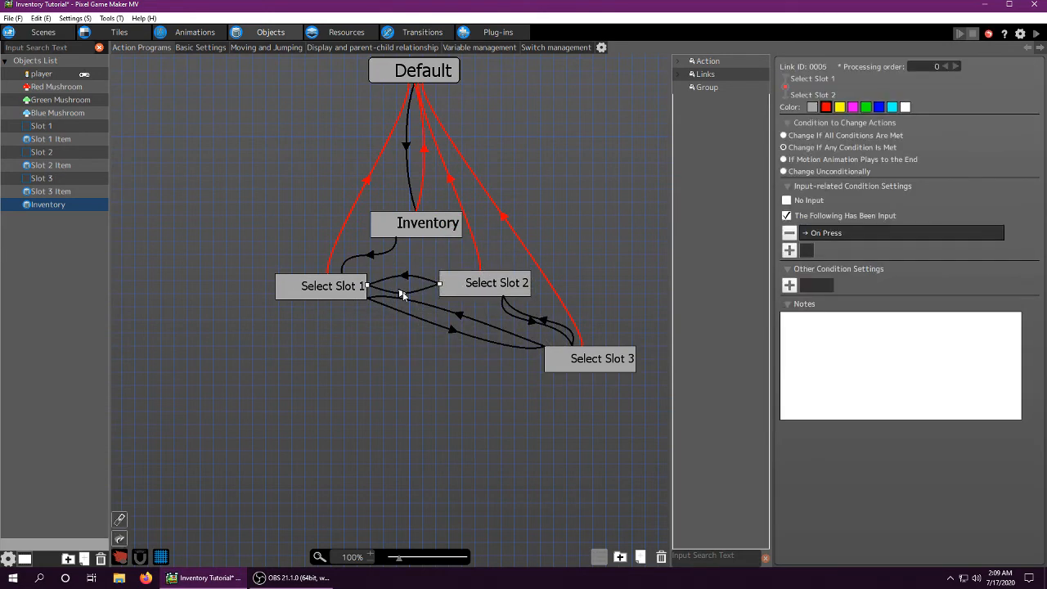
click(365, 284)
click(496, 283)
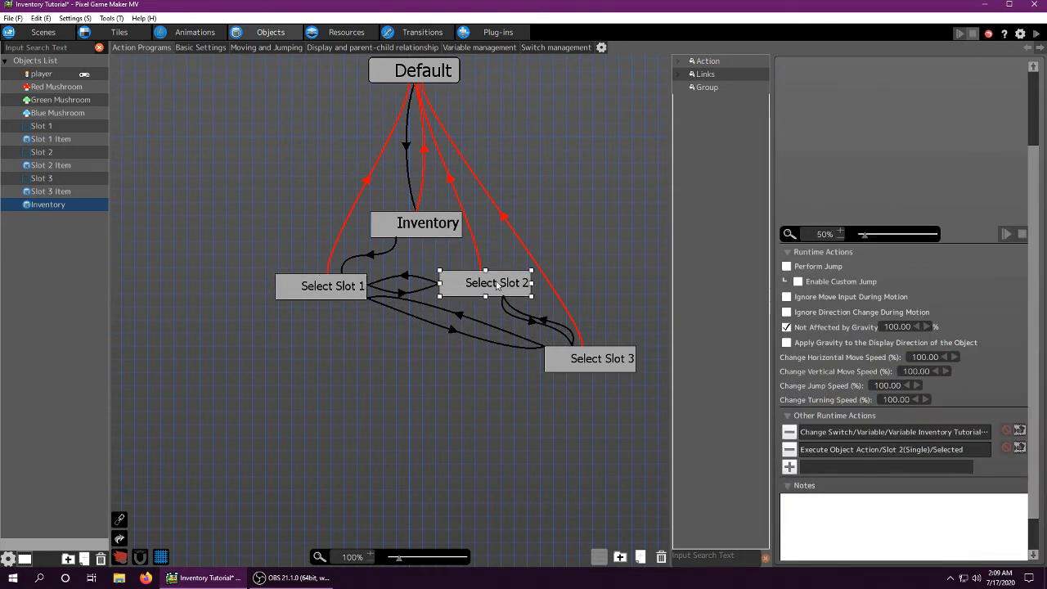
- Check the input conditions on the links from Select Slot 2 to 3, 3 to 1, 1 to 3 and 3 to 2
click(530, 323)
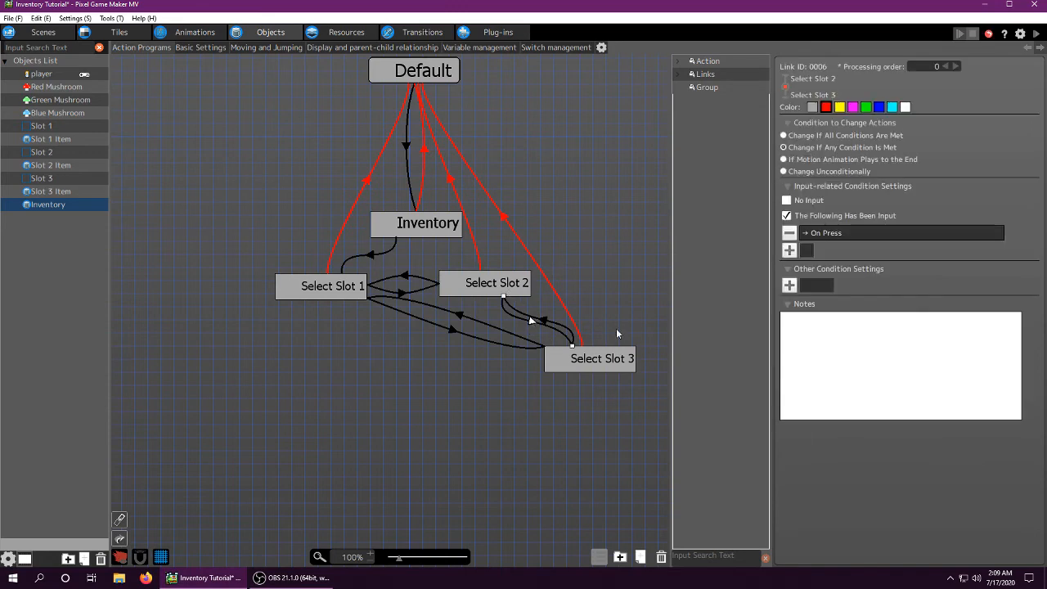
click(582, 368)
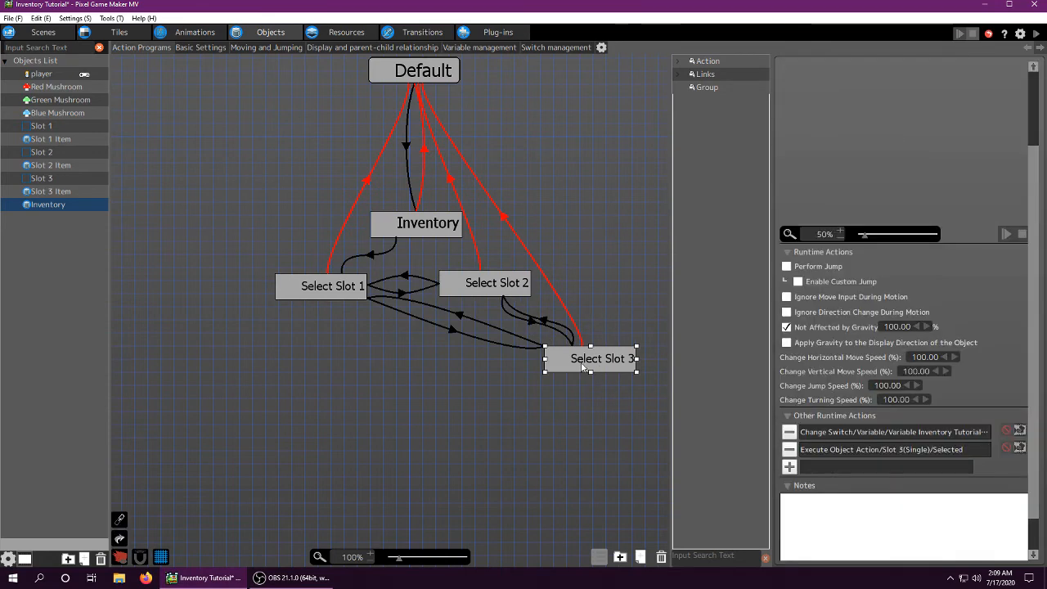
click(461, 317)
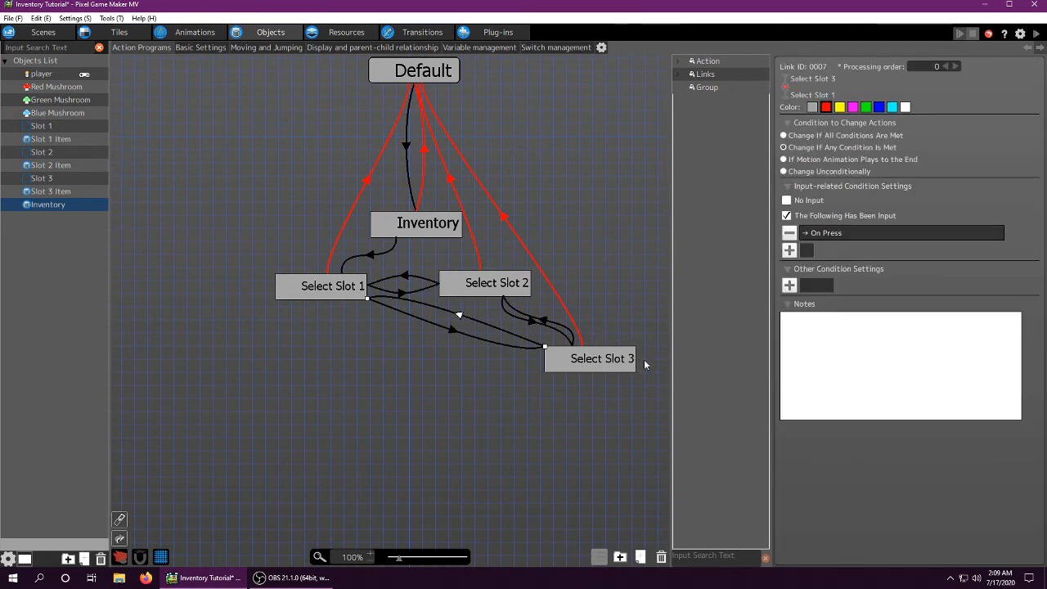
click(328, 286)
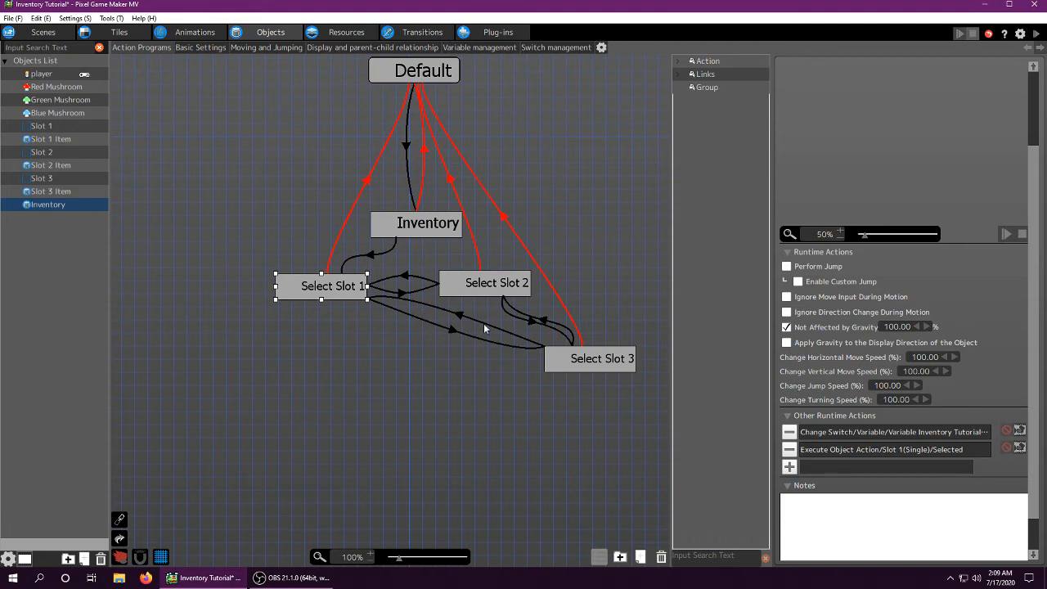
click(452, 332)
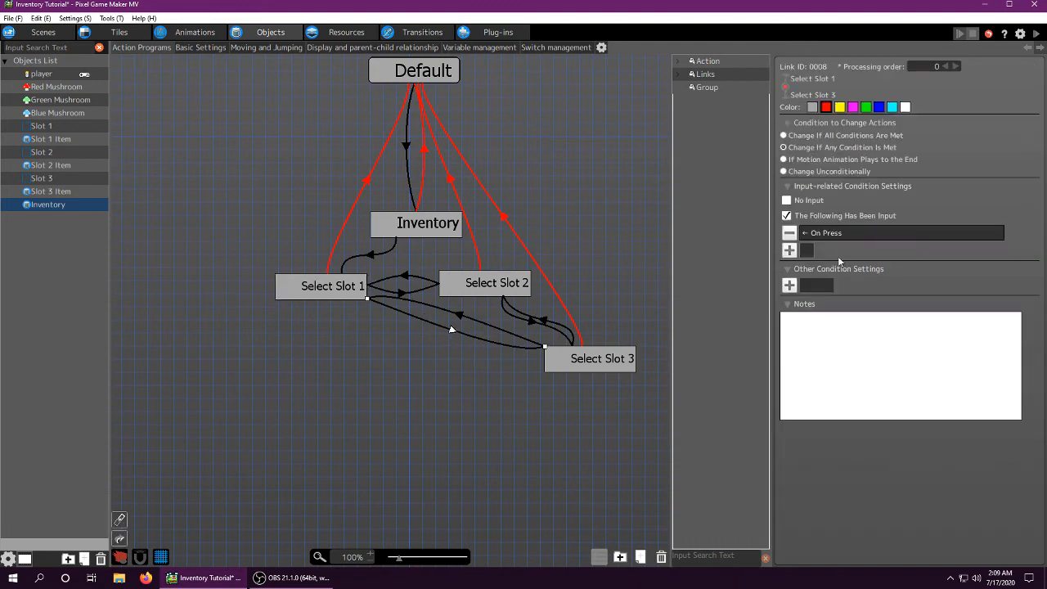
click(603, 366)
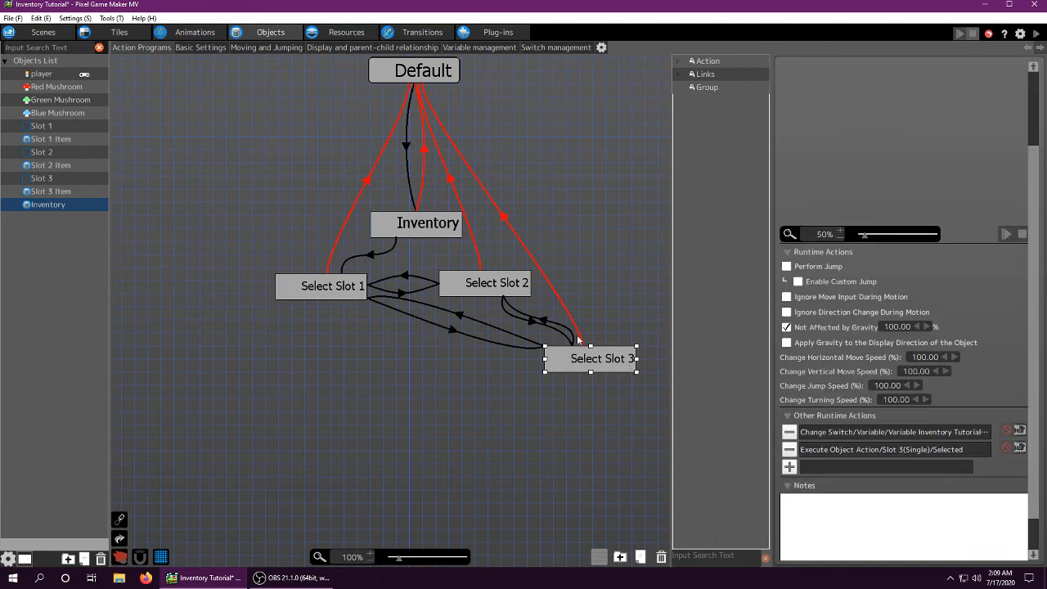
click(532, 326)
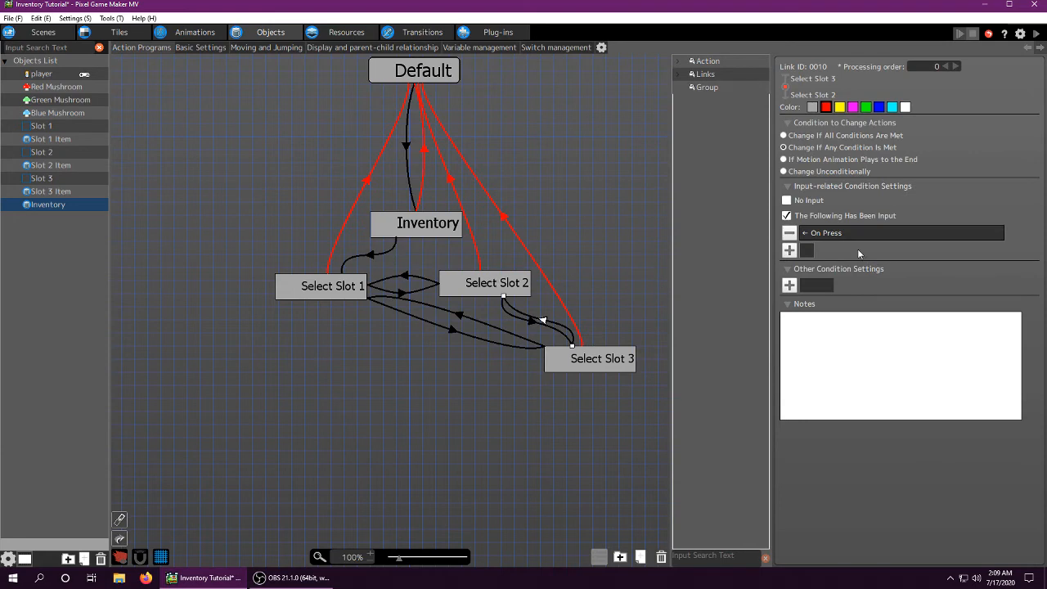
- Check the link from Select Slot 2 to Select Slot 1 and move Select Slot 2 slightly closer to Select Slot 1
click(484, 282)
click(414, 278)
drag(491, 290, 465, 293)
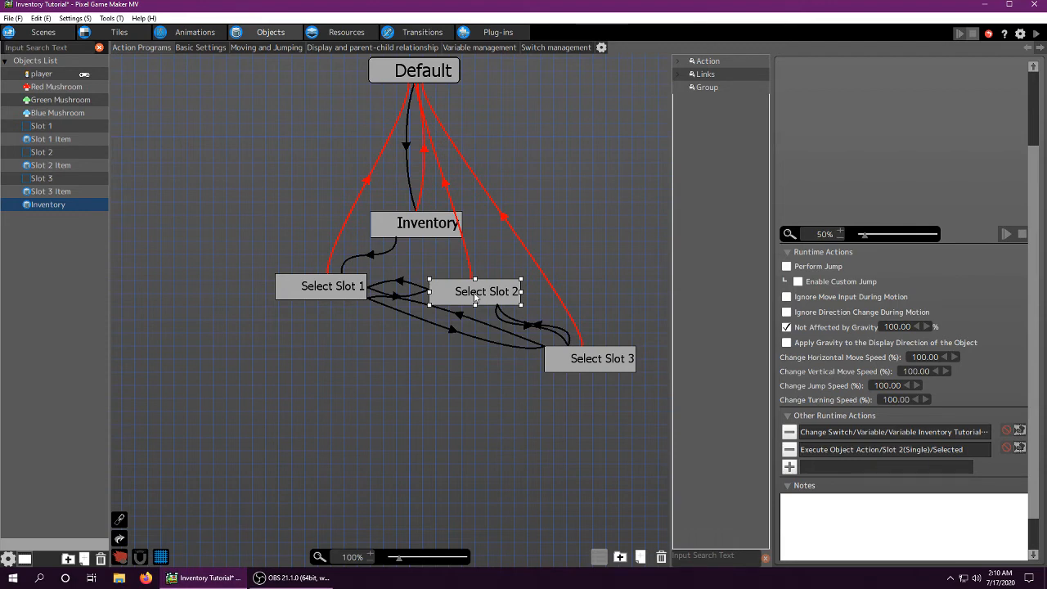
middle_drag(275, 189, 288, 226)
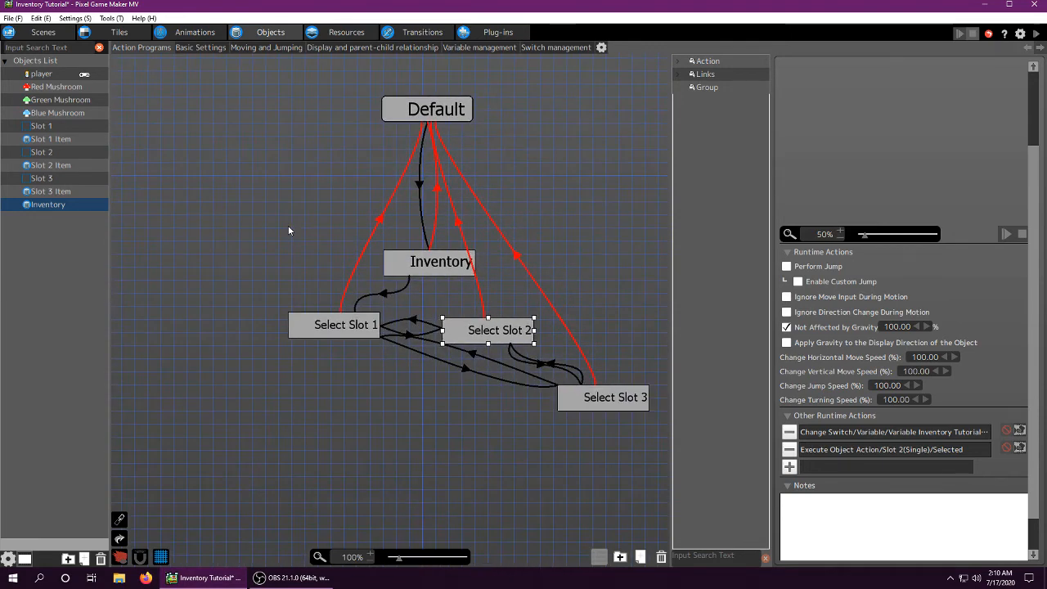
- Review the first text display entry in the Slot 1 object's display and parent-child relationship settings
click(53, 128)
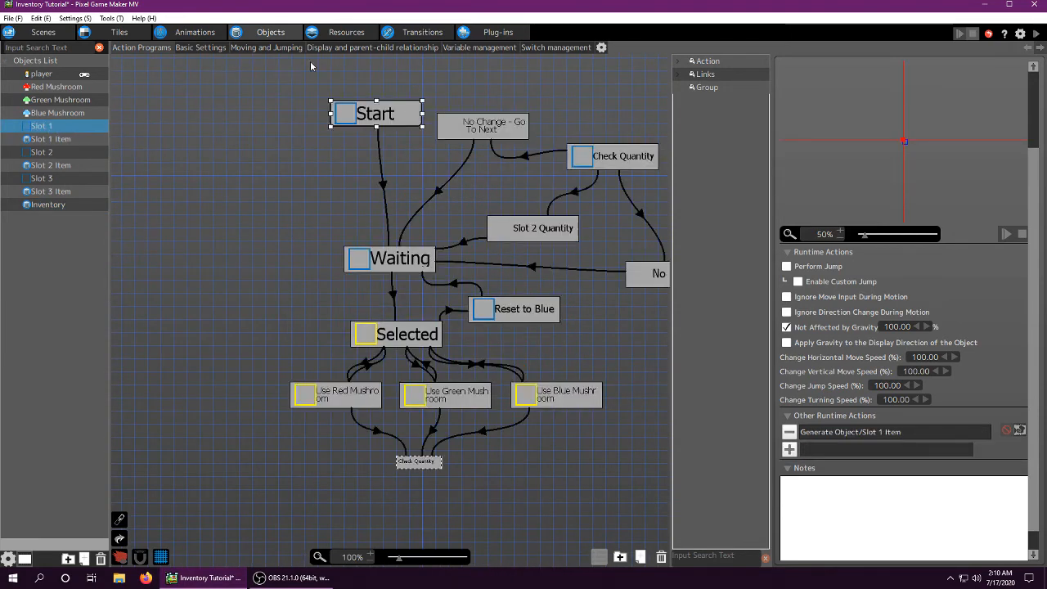
click(341, 47)
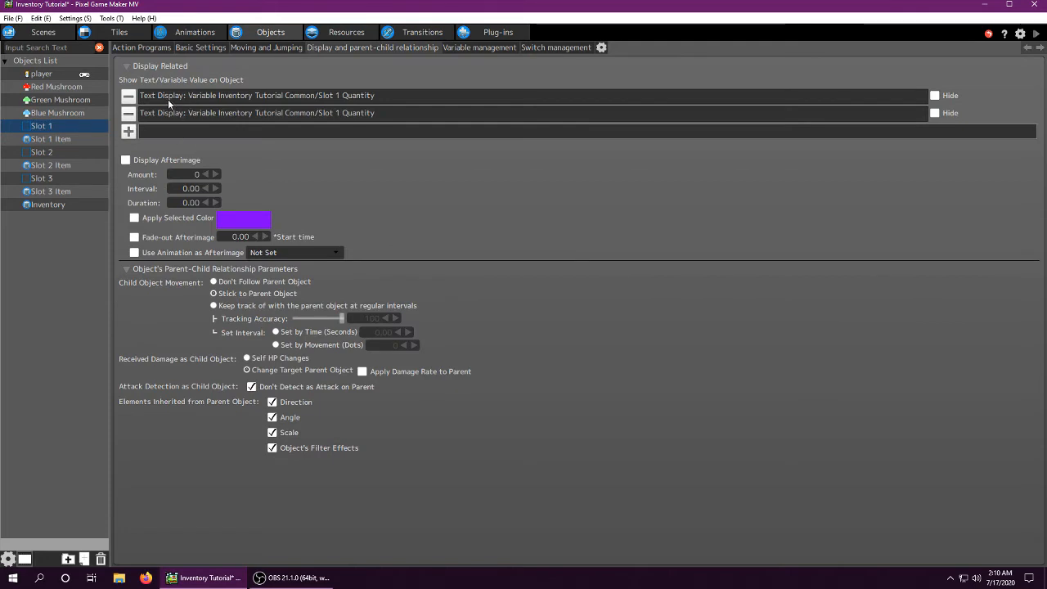
double_click(211, 92)
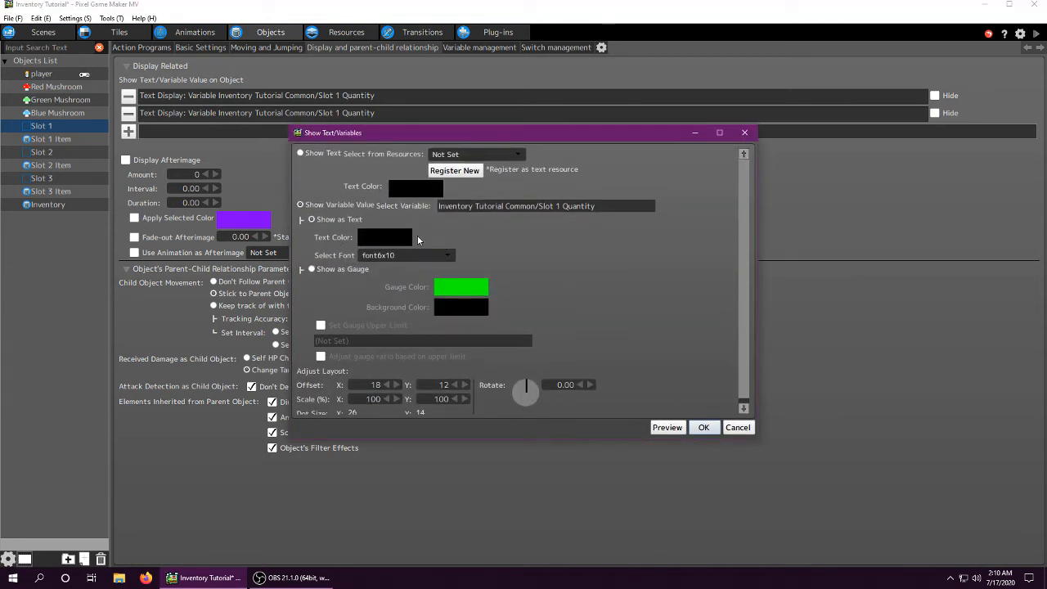
click(741, 428)
- Start a new display entry on Slot 1 using the Inventory Tutorial Common variable Slot 1 Quantity
click(129, 133)
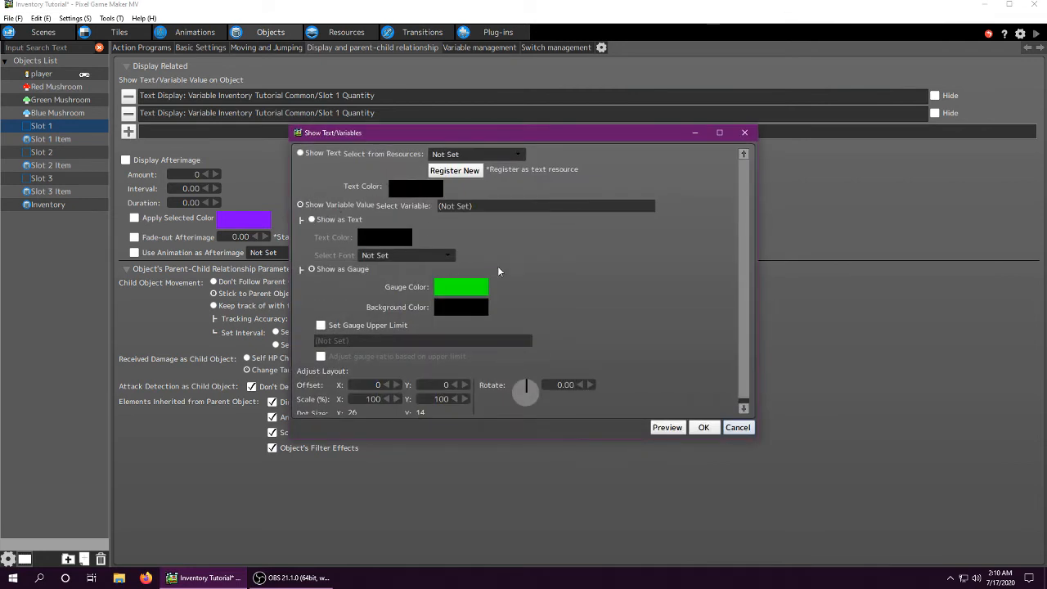
click(469, 206)
click(491, 238)
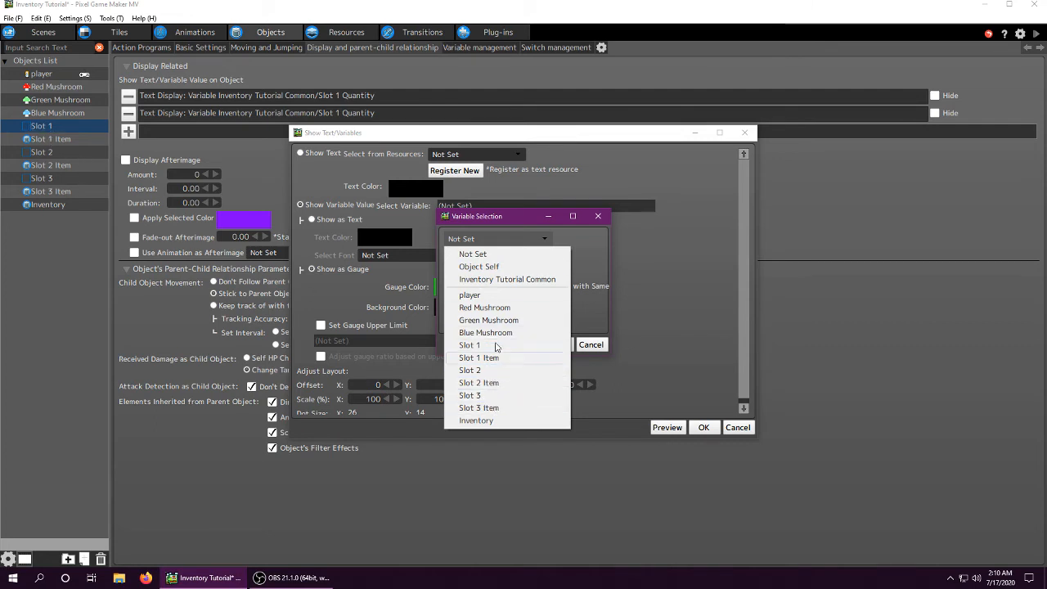
click(488, 280)
click(501, 258)
scroll(526, 479, down, 5)
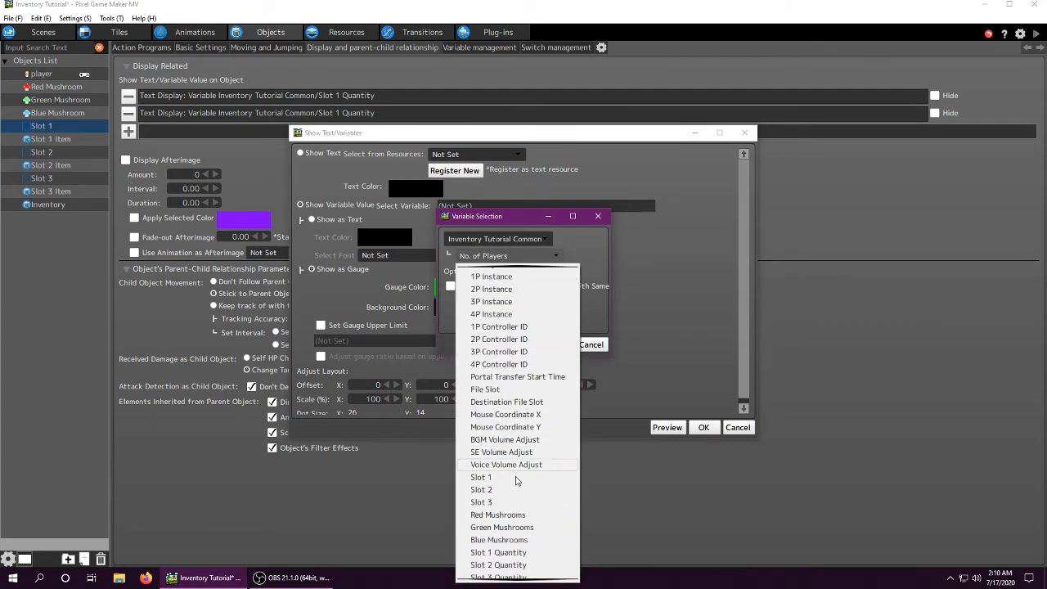
click(523, 537)
click(557, 344)
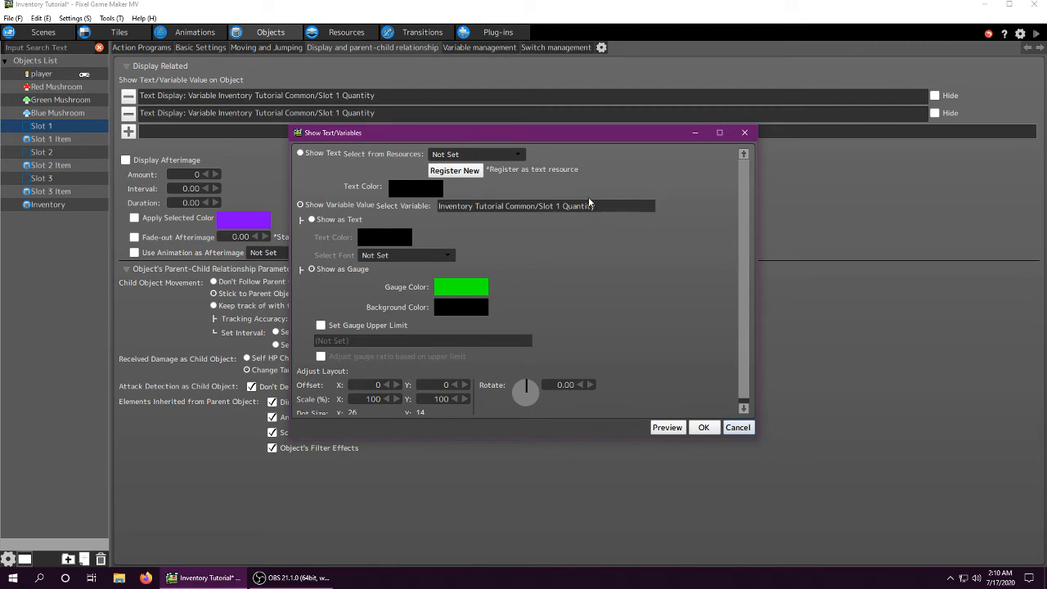
- Set the new entry to show the variable's value as text in font6x10
click(312, 220)
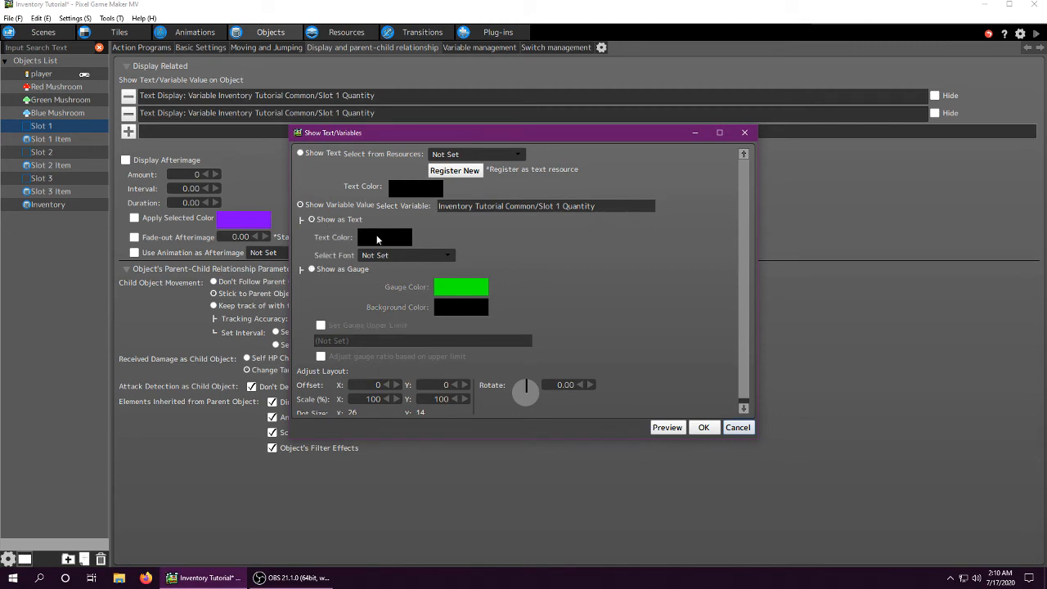
click(373, 255)
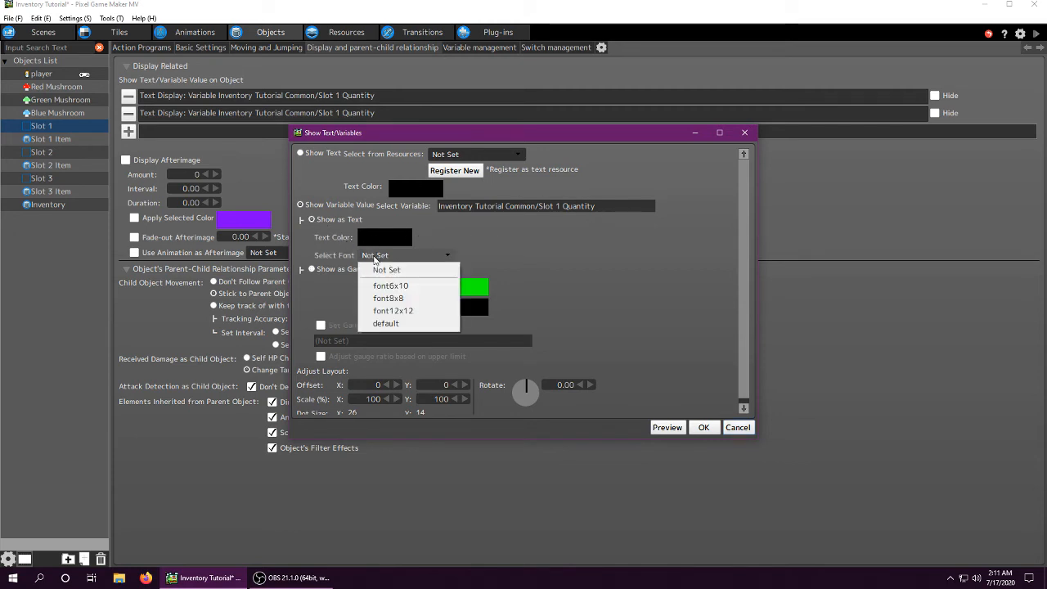
click(396, 285)
click(388, 256)
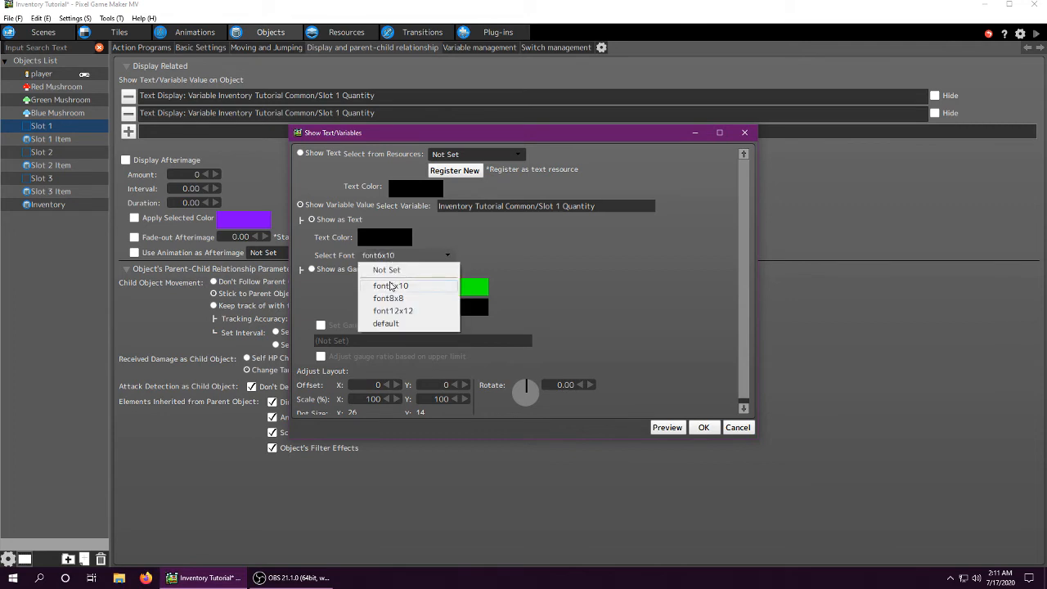
click(393, 284)
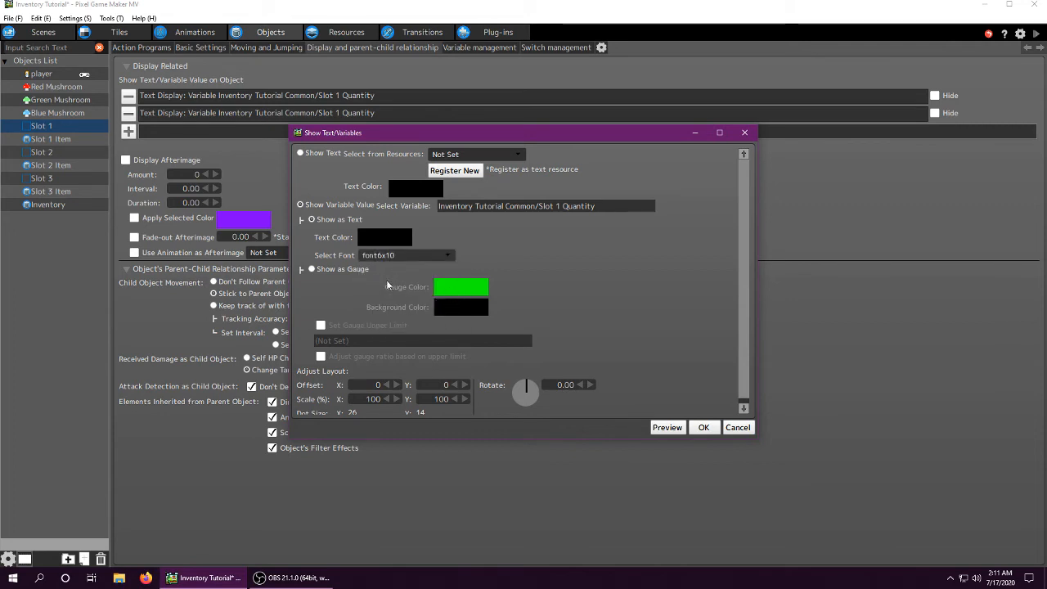
- Discard the new display entry and compare the text color and layout offsets of Slot 1's two existing quantity displays
scroll(347, 341, down, 1)
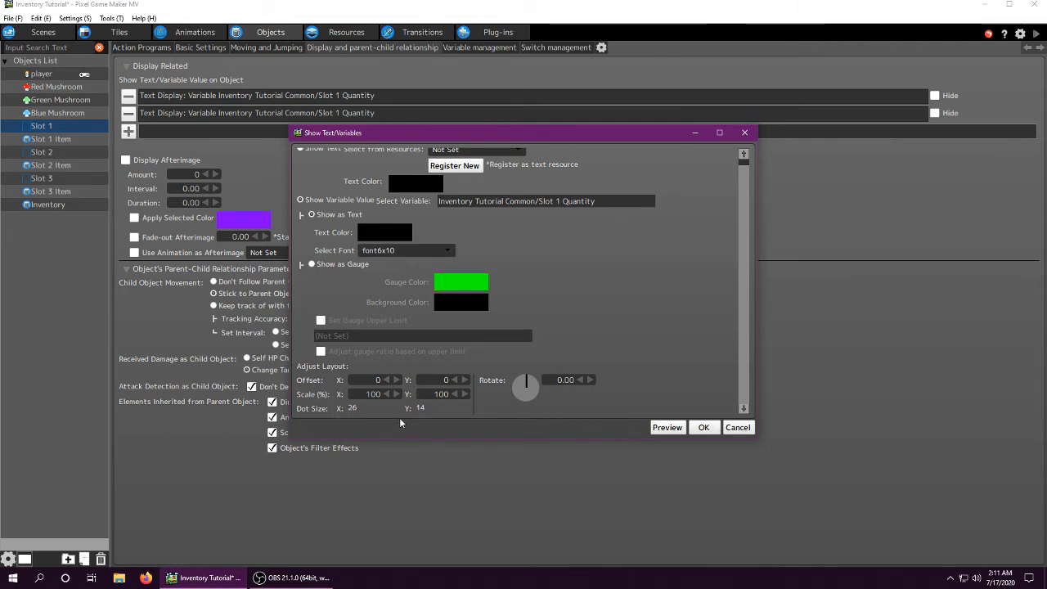
click(737, 427)
double_click(289, 113)
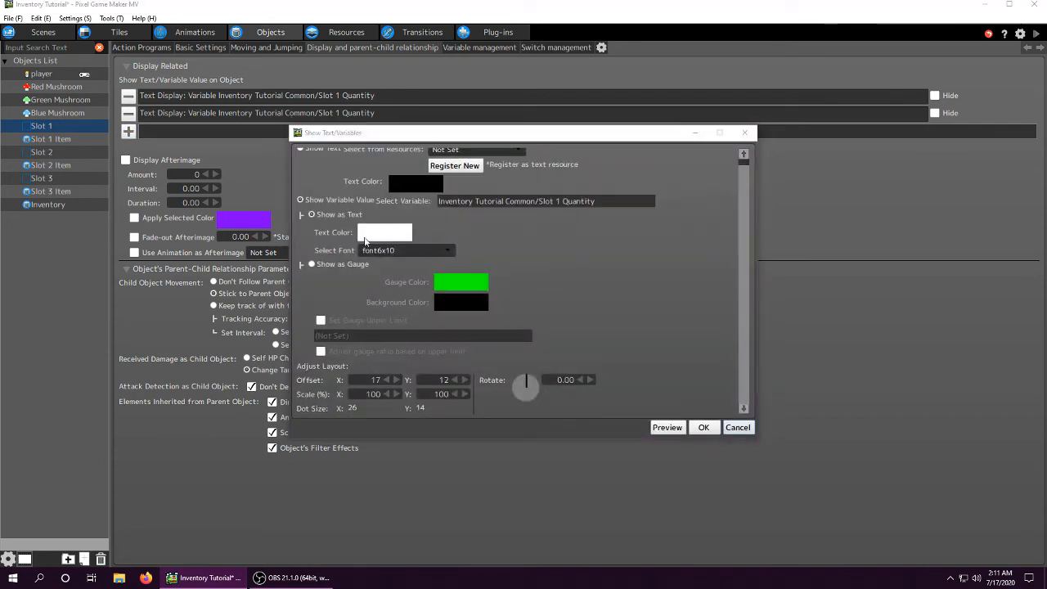
click(736, 427)
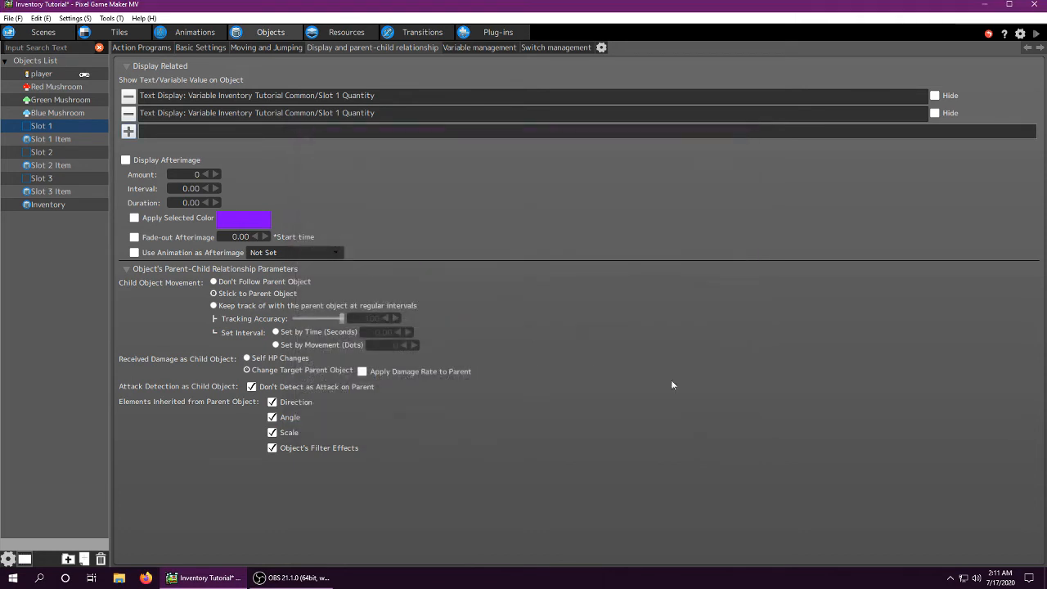
double_click(286, 99)
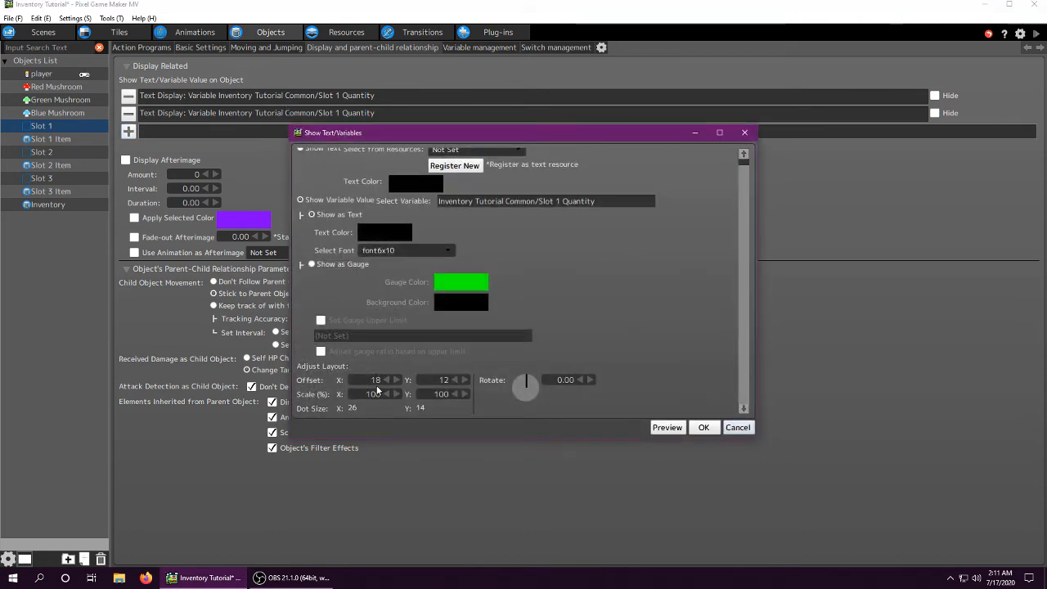
click(704, 427)
double_click(322, 112)
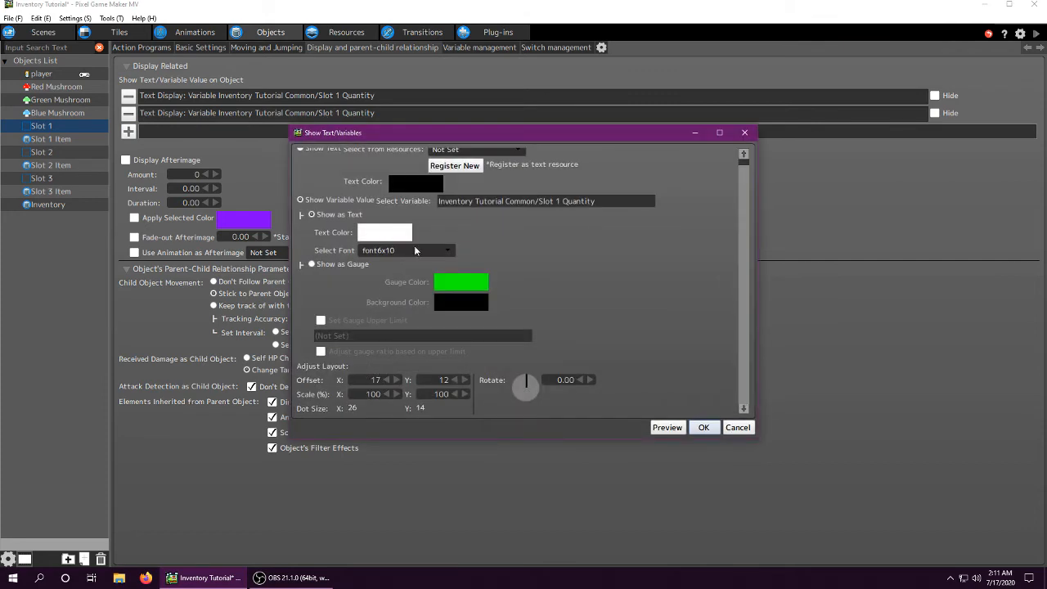
click(702, 427)
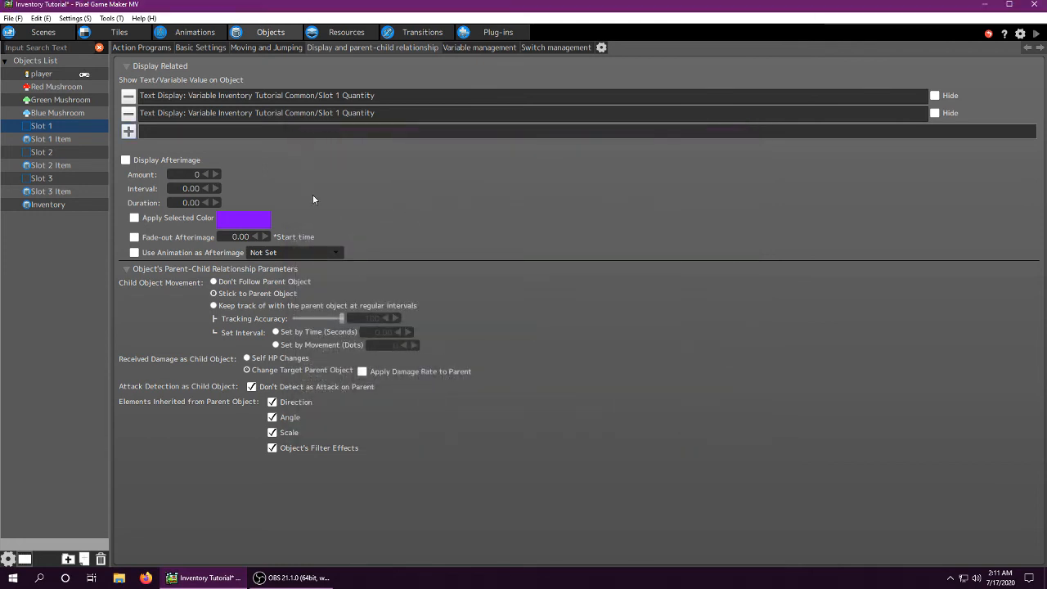
- Check the quantity display entries of Slot 2 and Slot 3, and return to Slot 1's action program
click(63, 152)
click(67, 179)
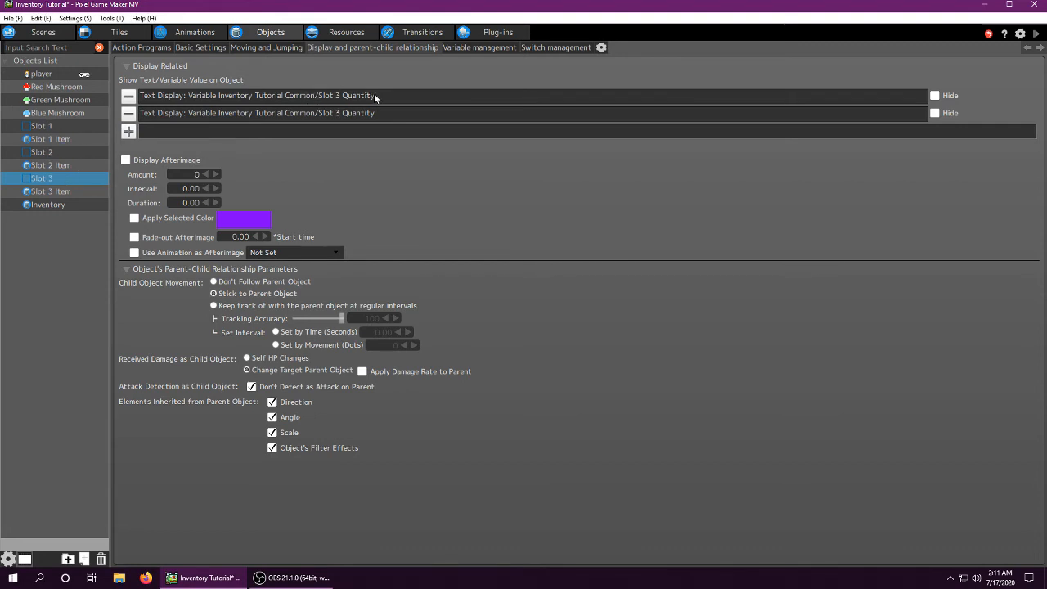
click(72, 152)
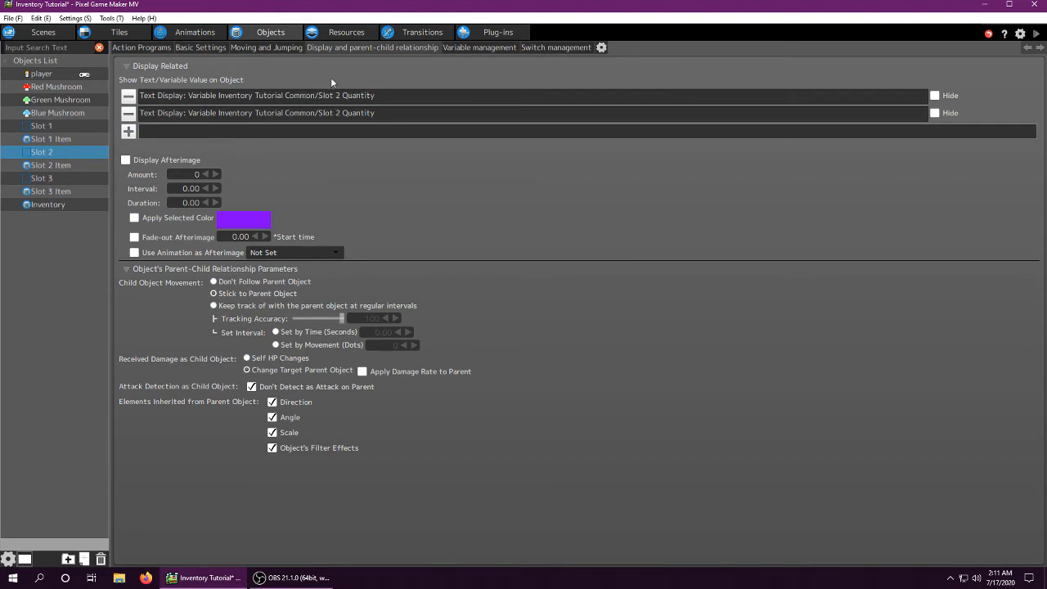
click(72, 126)
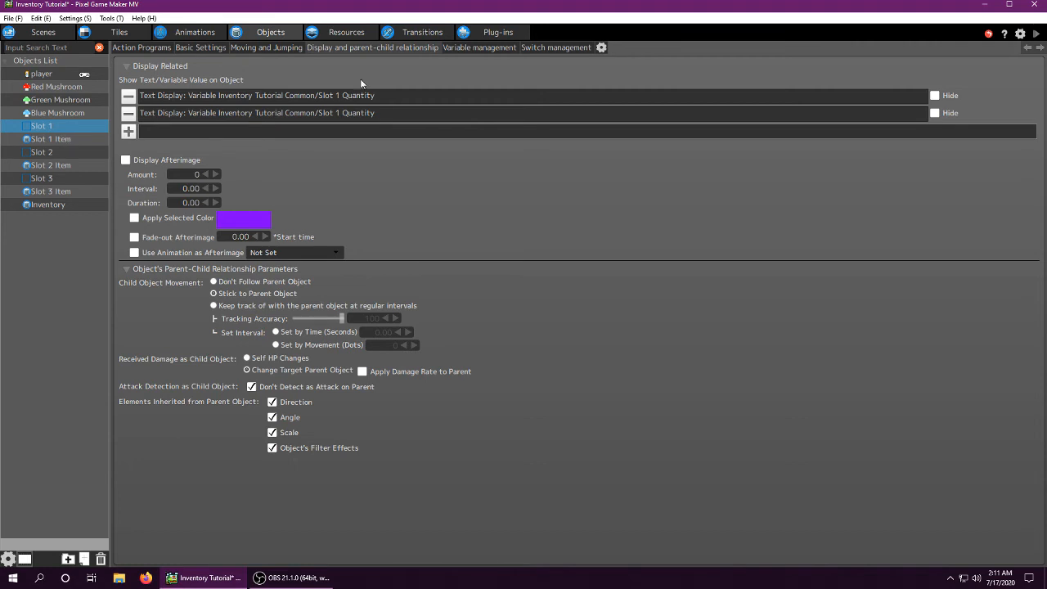
click(132, 47)
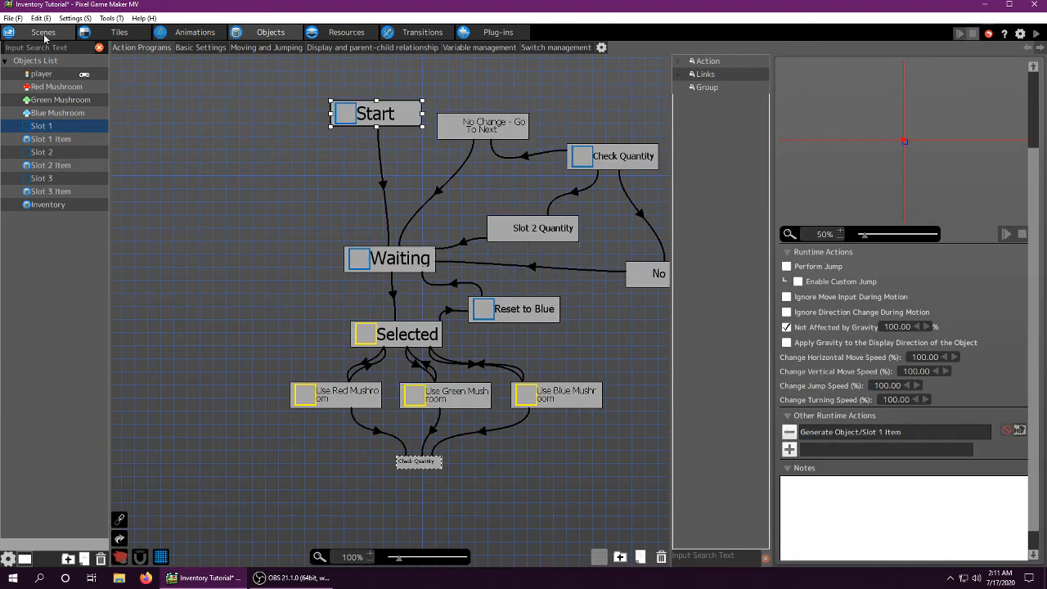
- Inspect the menu scene's placed objects: the three slots on the メニュー1 layer and the Inventory object on the Inventory layer
click(44, 34)
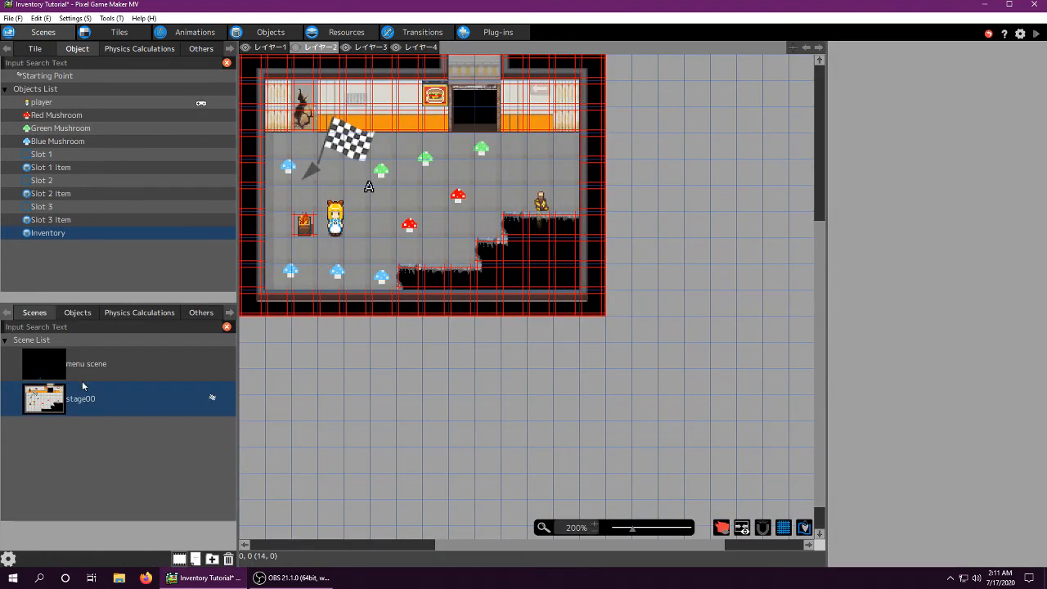
click(82, 374)
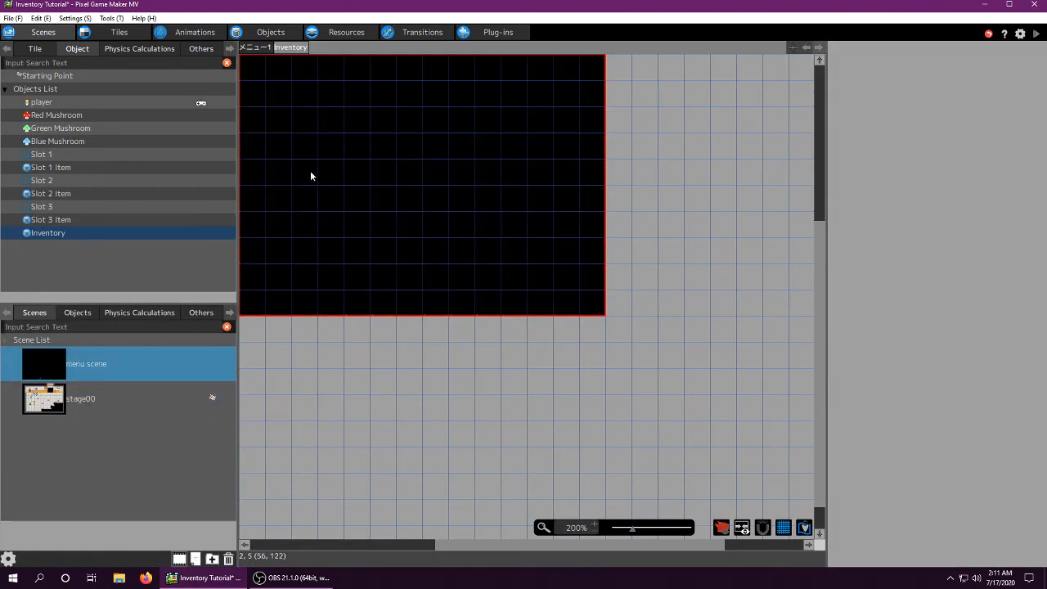
click(259, 49)
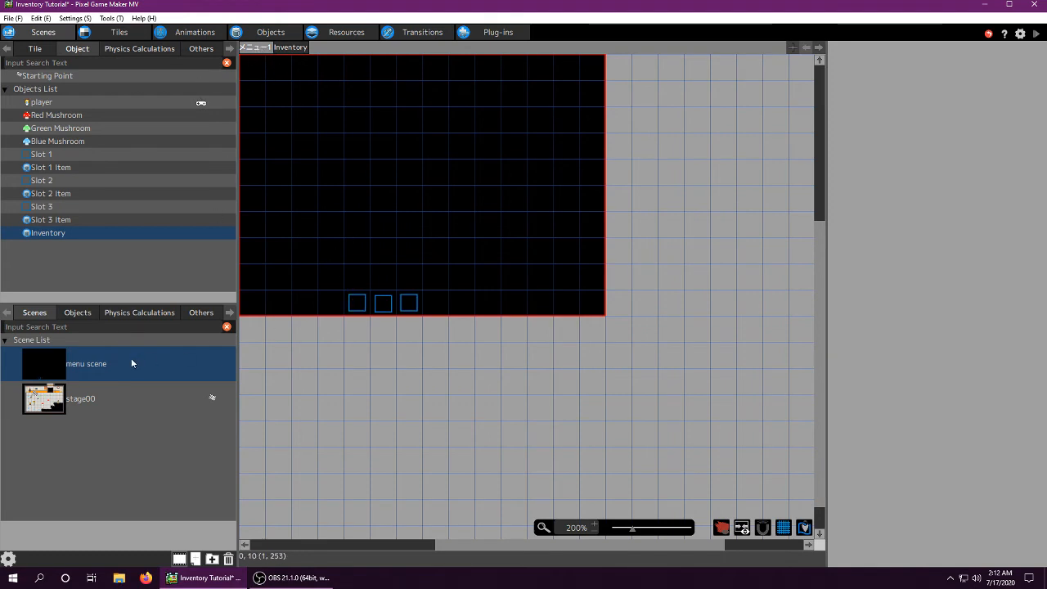
click(358, 303)
click(358, 303)
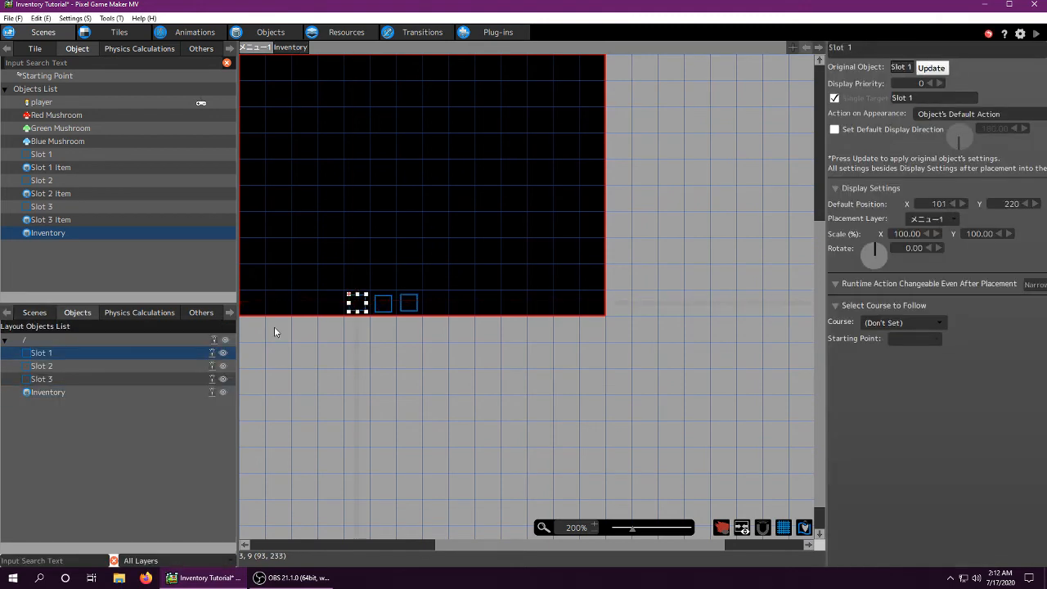
click(383, 303)
click(409, 302)
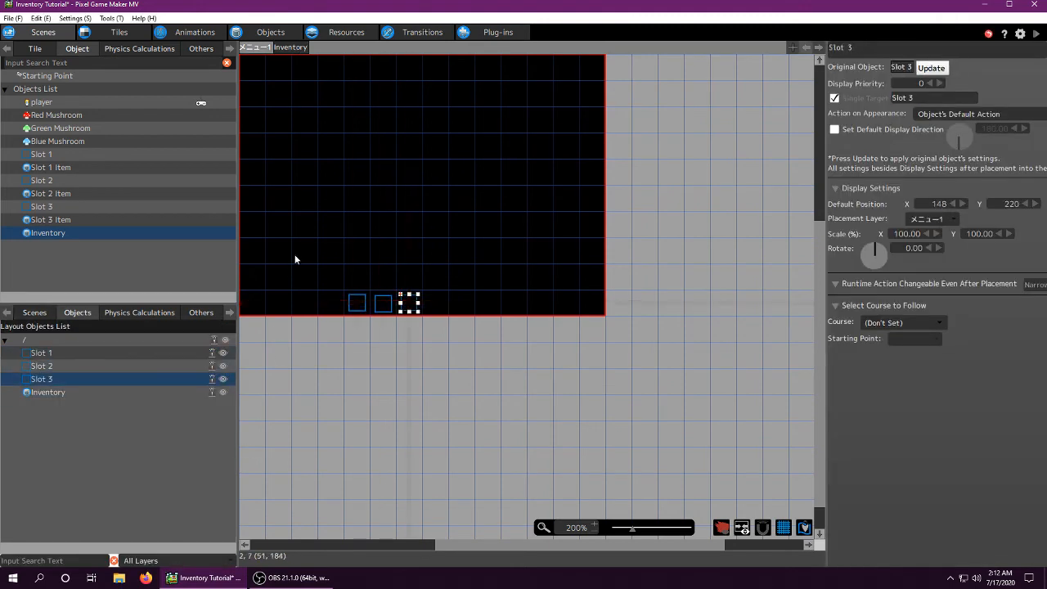
click(290, 47)
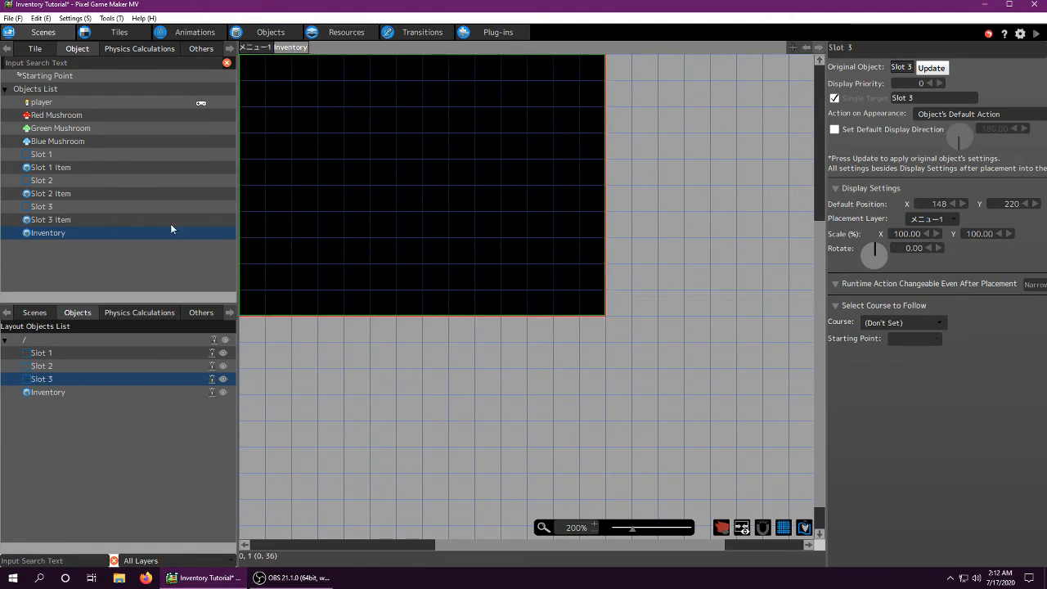
click(409, 165)
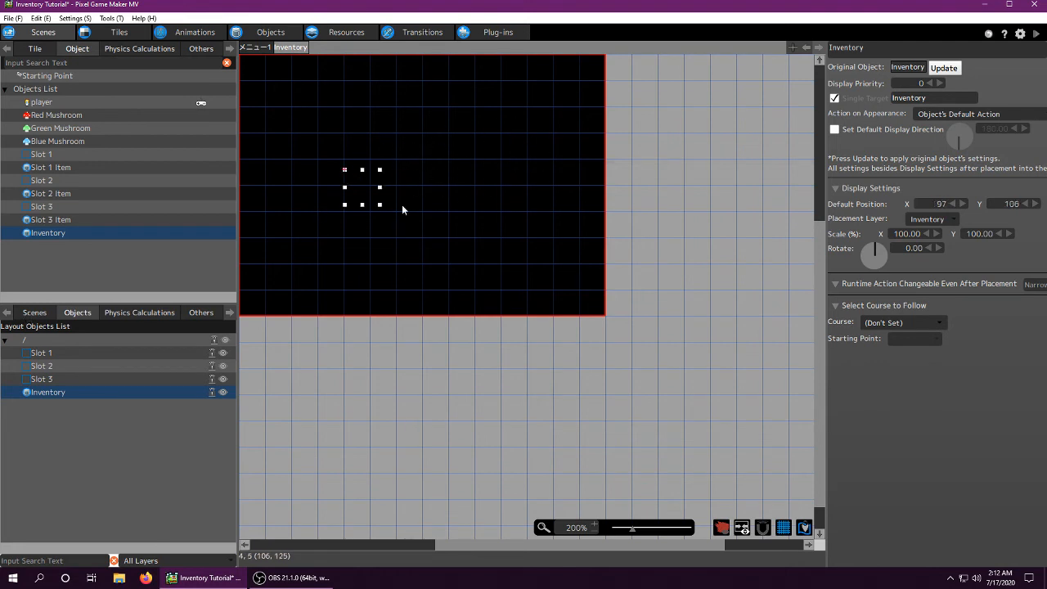
- Stack the three slots vertically along the メニュー1 layer's left edge, from Slot 1 at about (4, 125) to Slot 3 at about (5, 169)
click(253, 48)
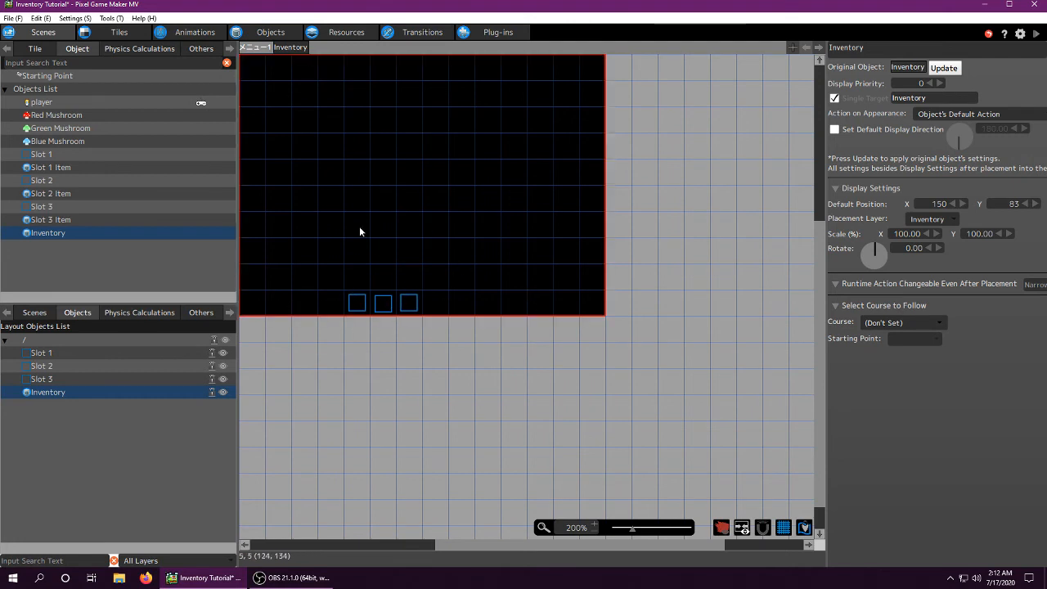
drag(350, 307, 252, 200)
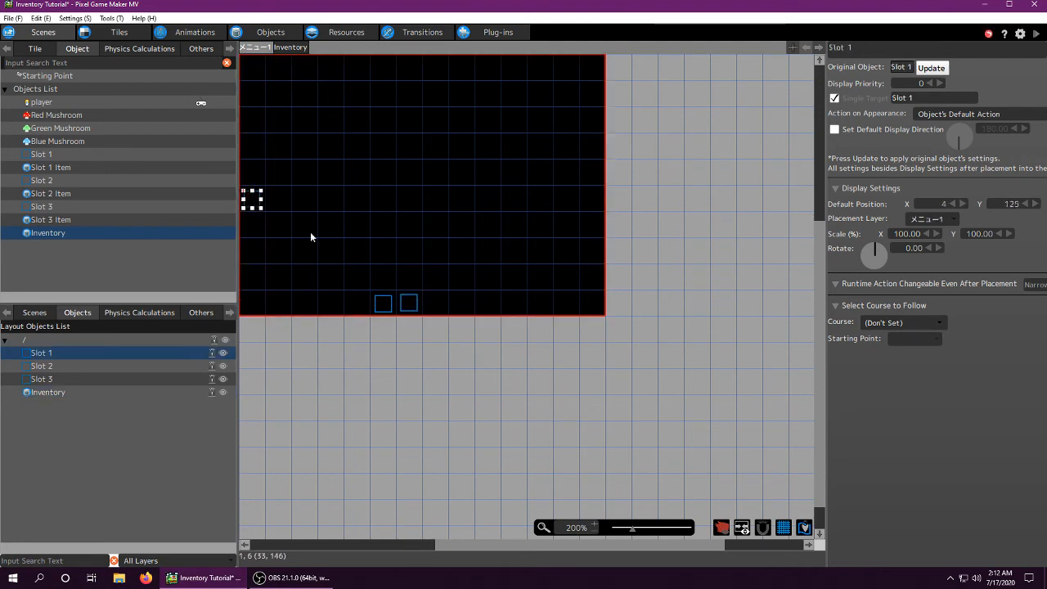
drag(385, 304, 254, 222)
drag(411, 303, 252, 251)
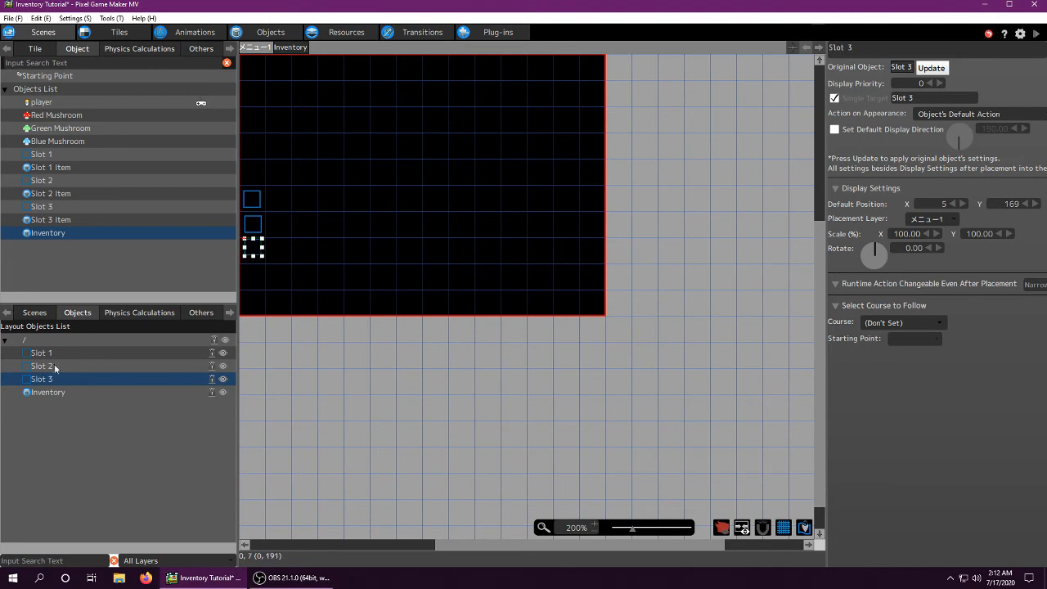
- Open the scene settings of the stage00 scene
click(33, 314)
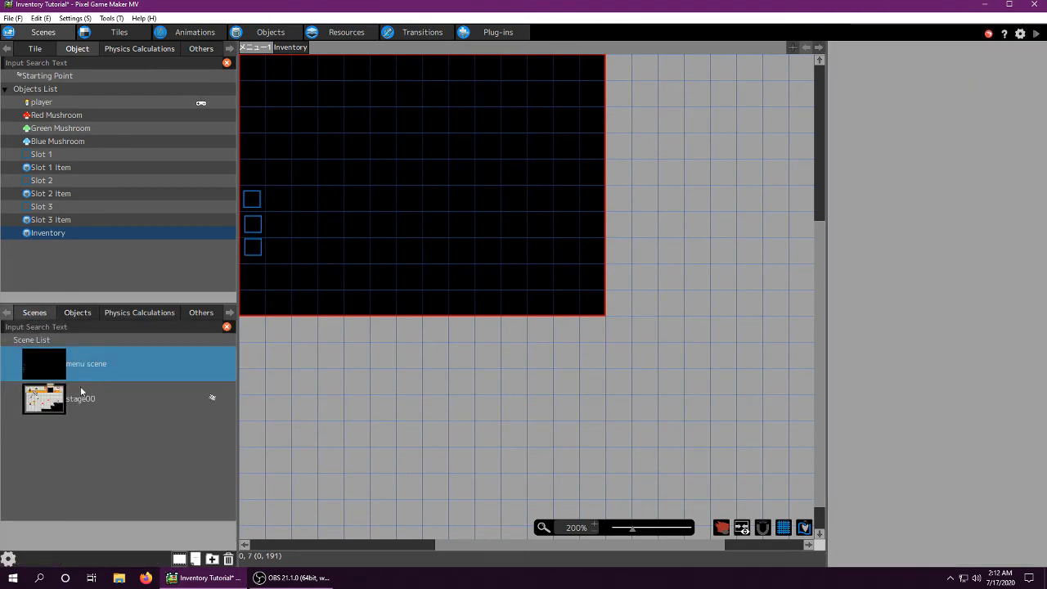
click(90, 400)
right_click(91, 401)
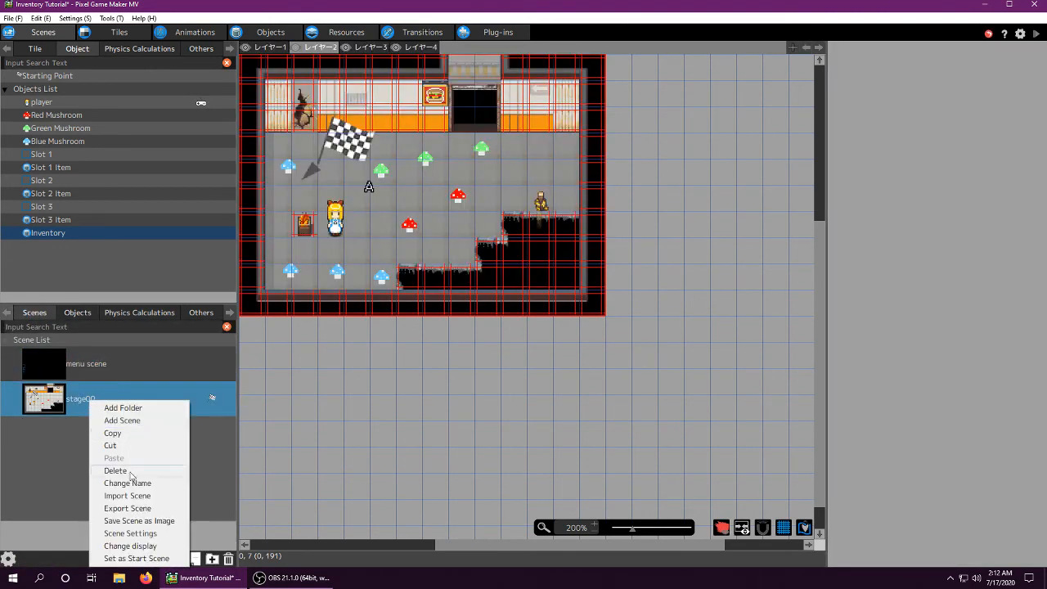
click(57, 410)
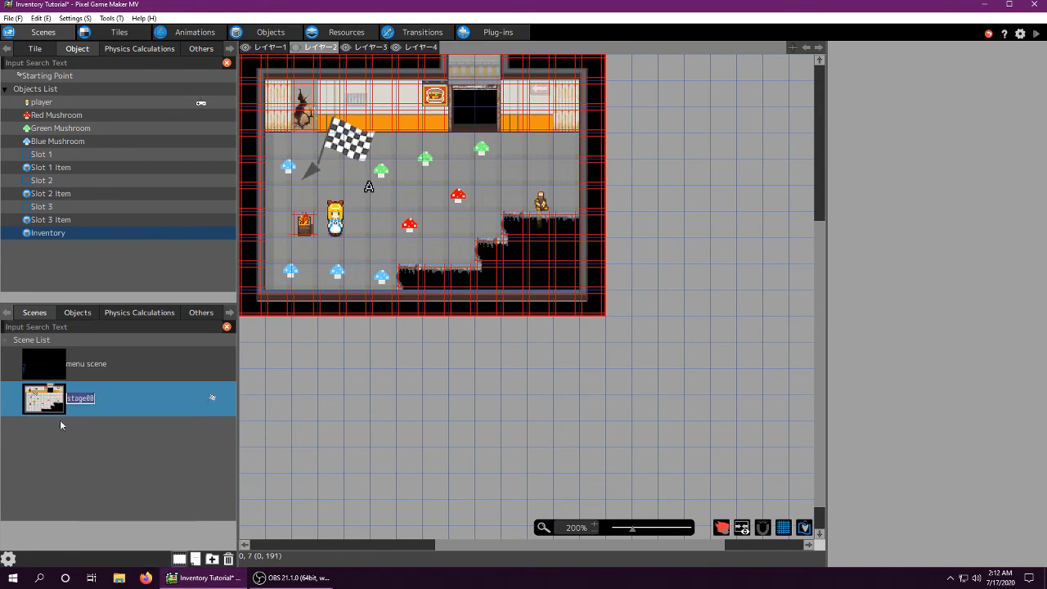
click(86, 433)
click(70, 367)
click(70, 405)
right_click(84, 402)
click(124, 535)
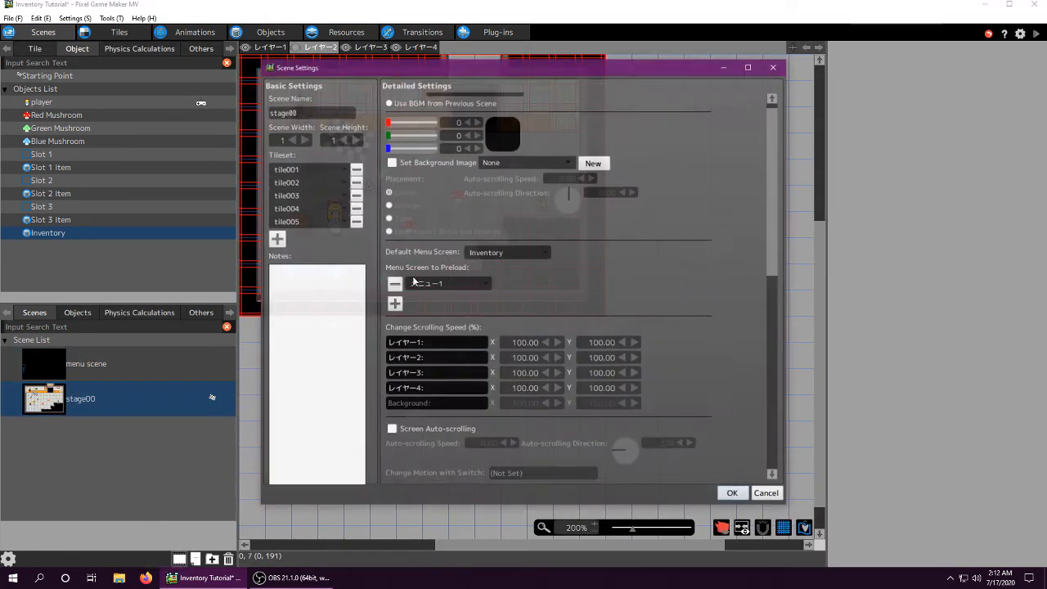
- Choose Inventory as the default menu screen of stage00
scroll(477, 196, down, 1)
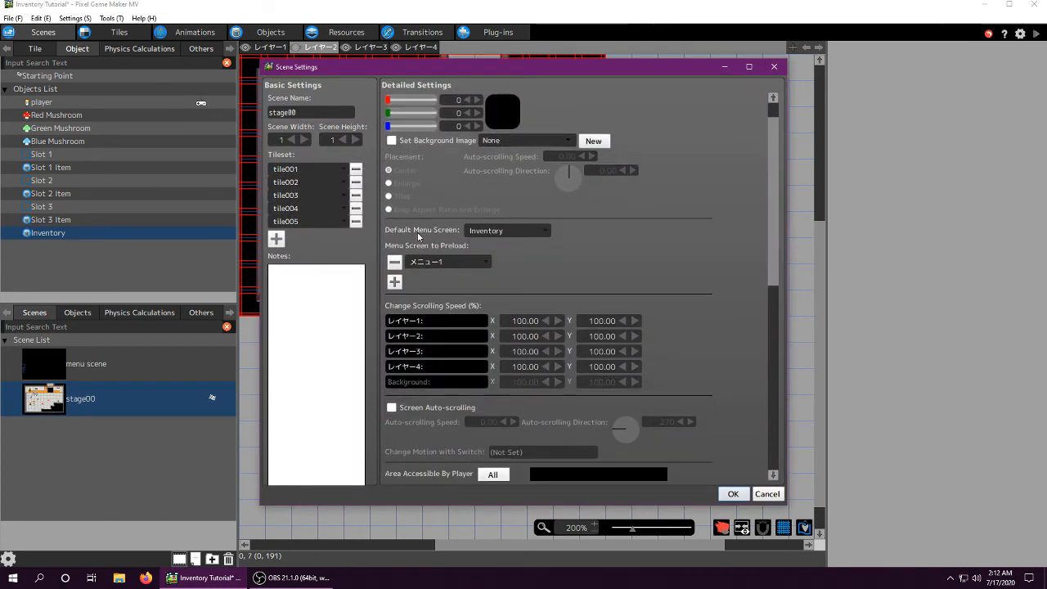
click(477, 233)
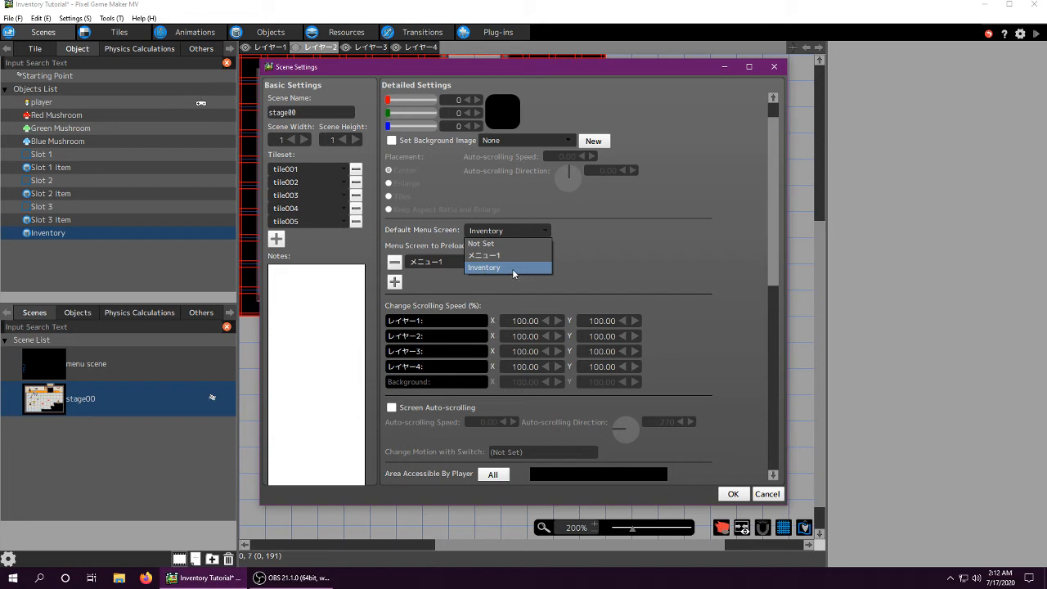
click(512, 270)
click(491, 236)
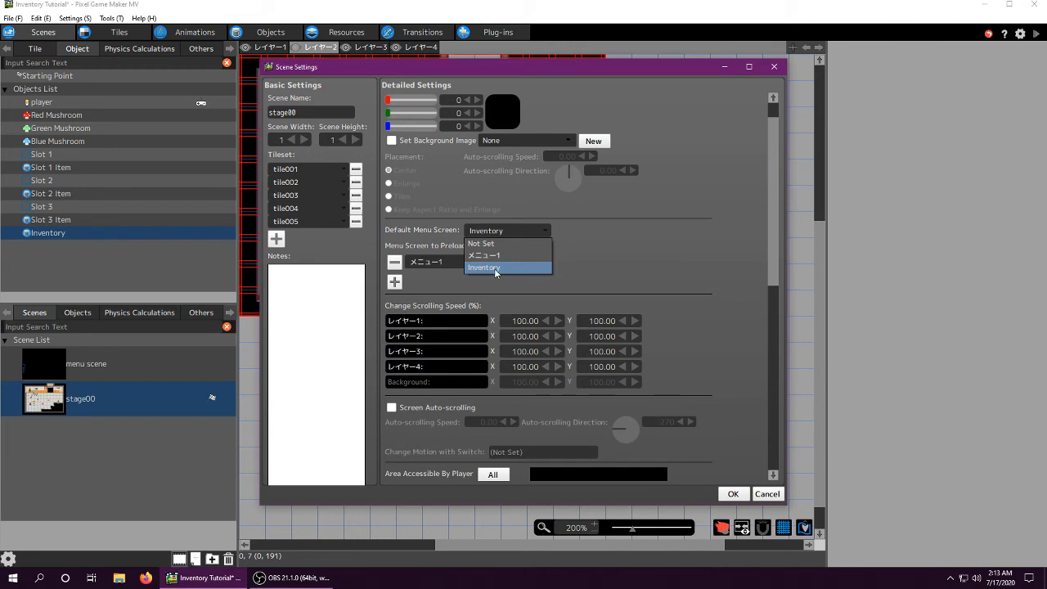
click(495, 269)
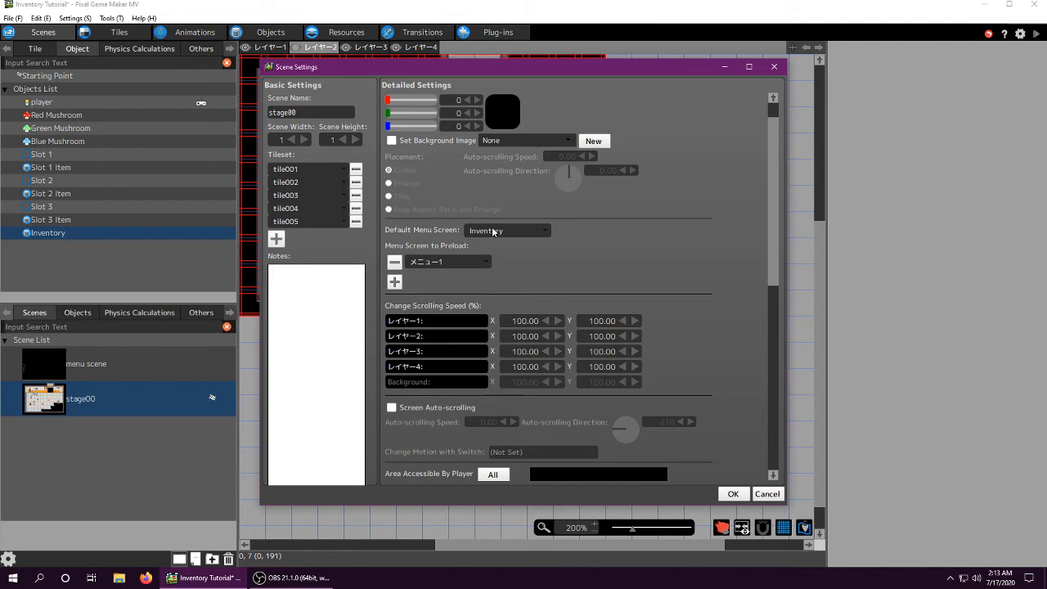
click(488, 233)
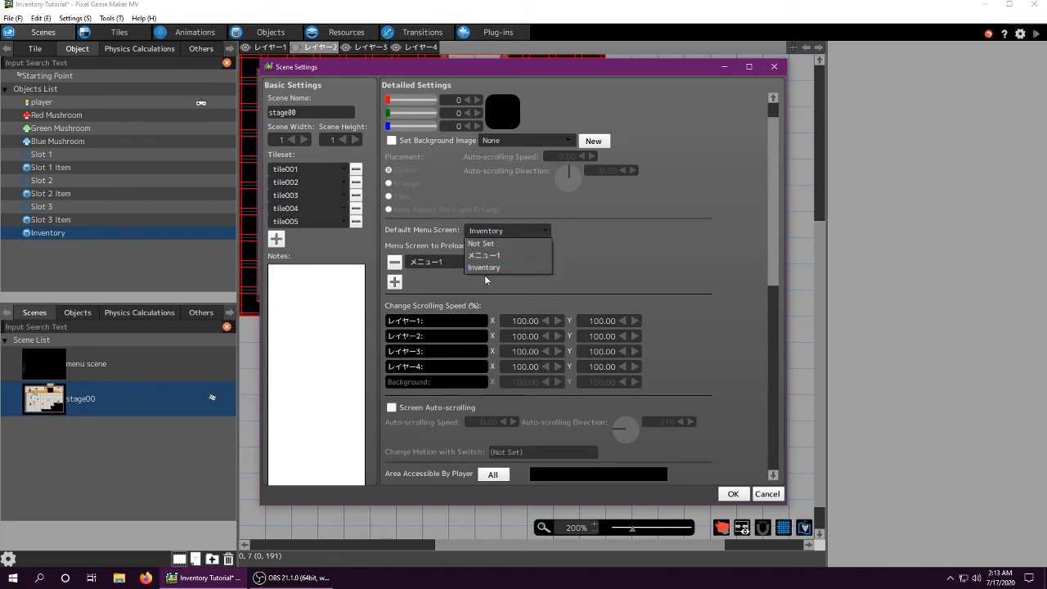
- Keep メニュー1 as the menu screen to preload and accept the scene settings
click(438, 262)
click(441, 264)
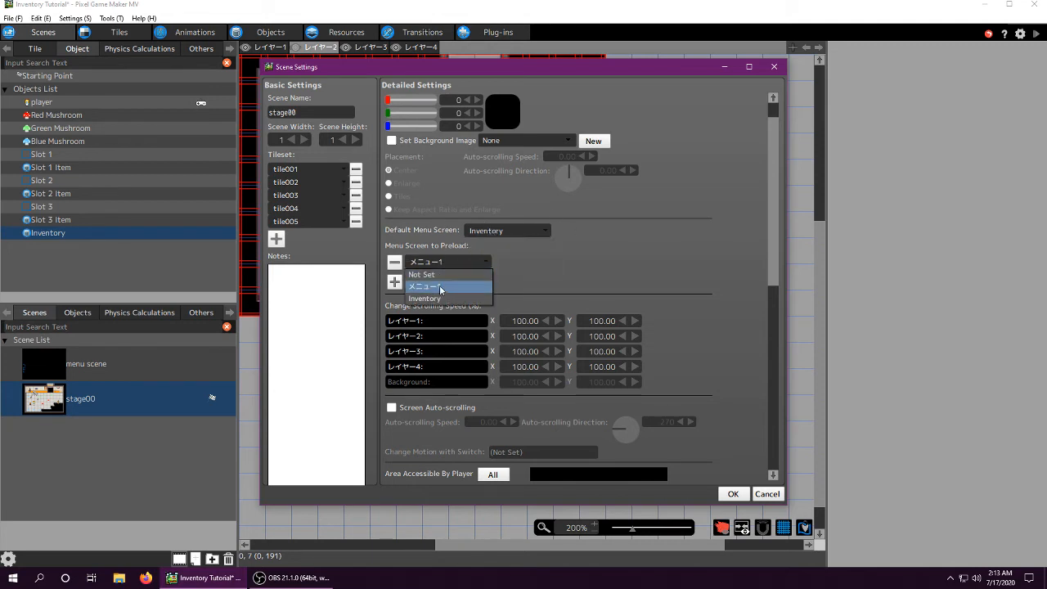
click(436, 262)
click(418, 263)
click(577, 259)
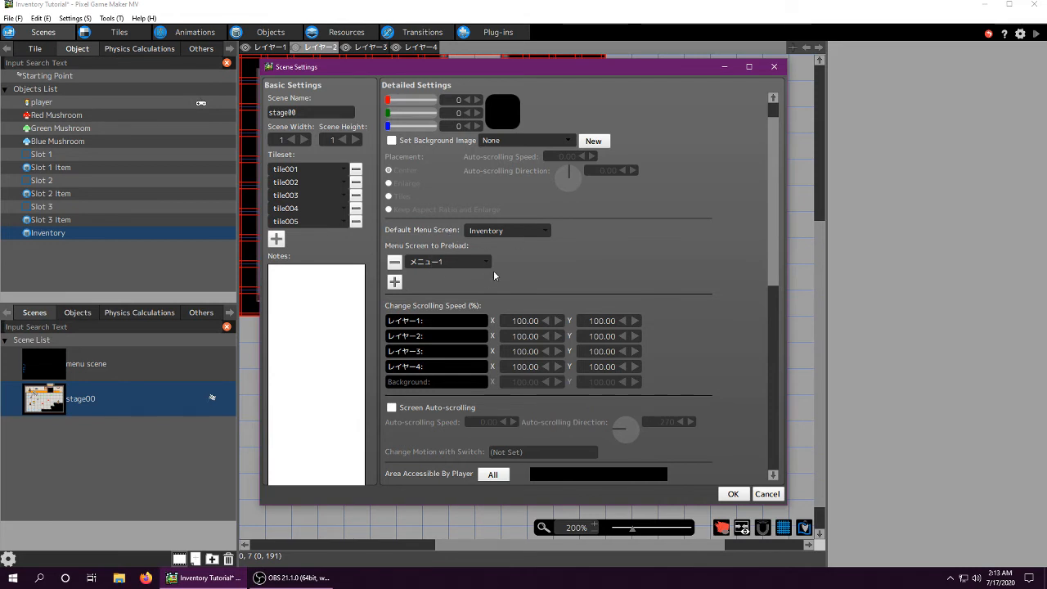
click(745, 495)
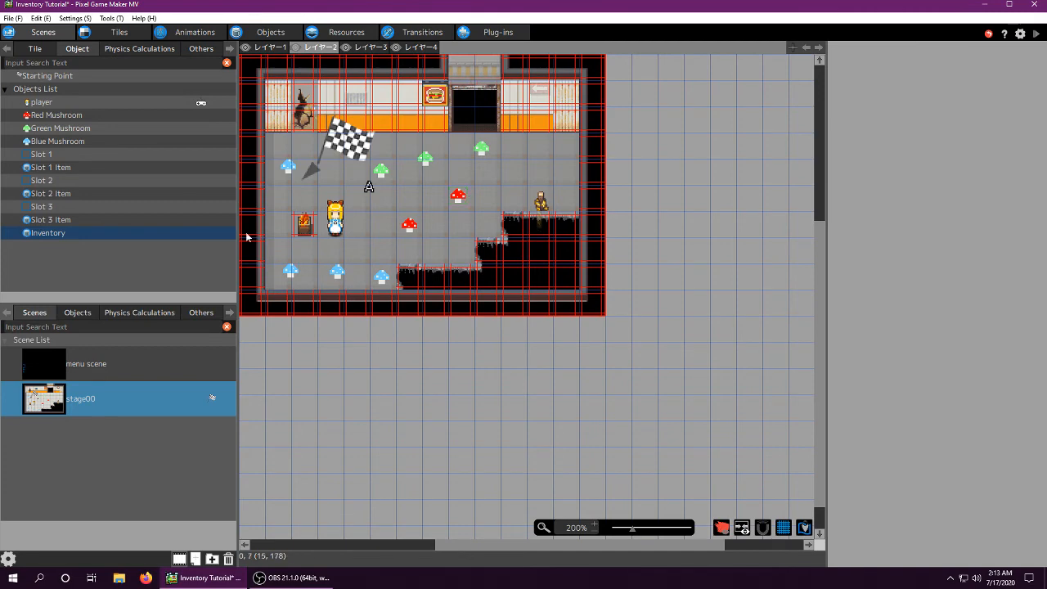
- Start a test play and walk the player through the room's lower and right side, collecting blue, red and green mushrooms
click(1036, 35)
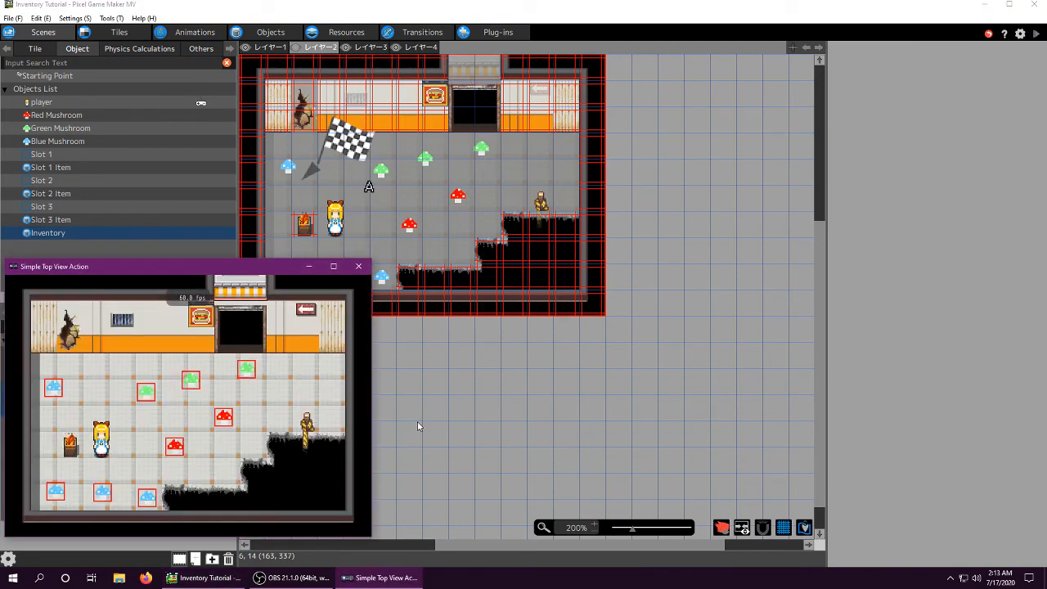
key(Down)
key(Right)
key(Up)
key(Up)
key(Right)
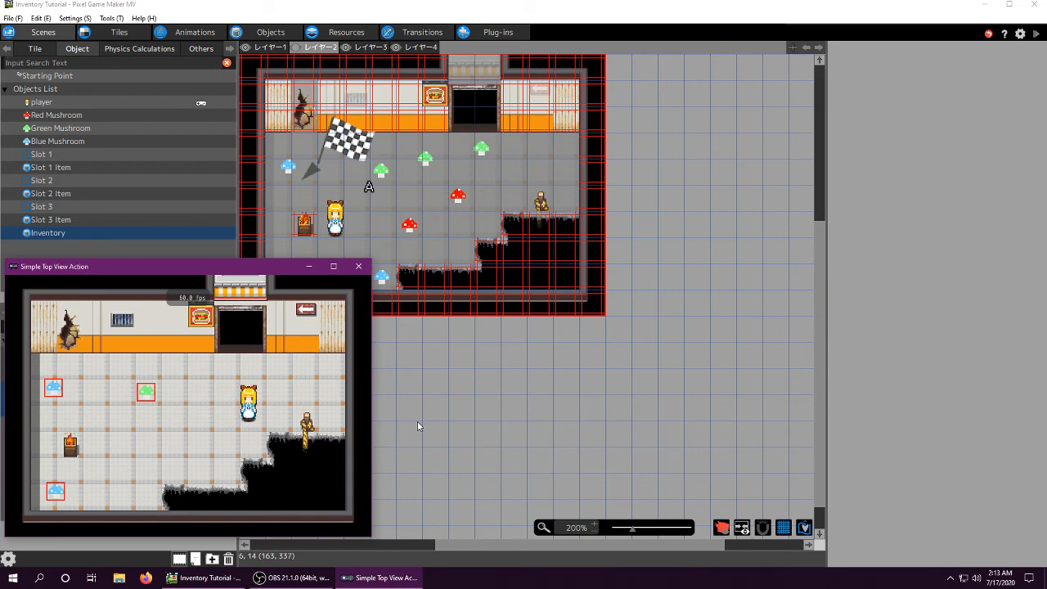
- Walk the player back across the room to collect the remaining green mushroom and the two blue mushrooms near the left wall
key(Up)
key(Left)
key(Down)
key(Left)
key(Up)
key(Left)
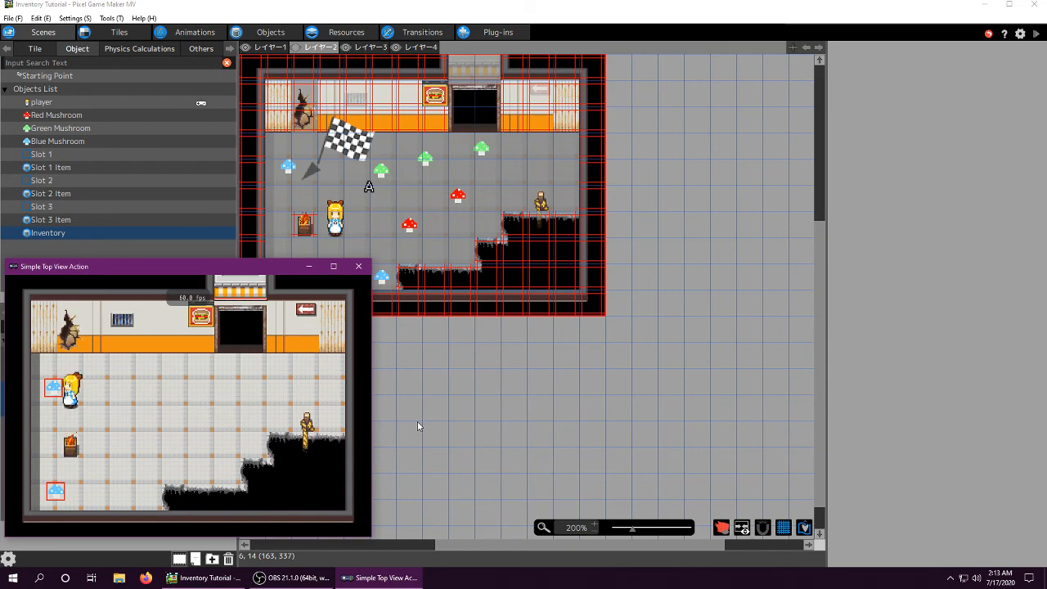
key(Down)
key(Right)
key(Left)
key(Right)
key(Up)
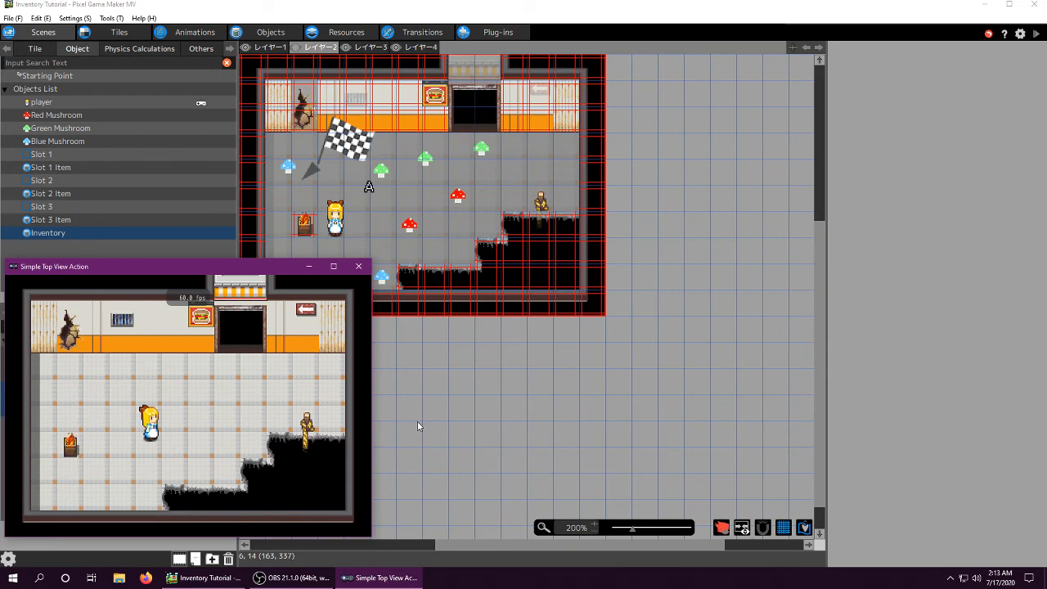
- Open the in-game inventory and cycle the selection back and forth through the three slots
key(i)
key(Down)
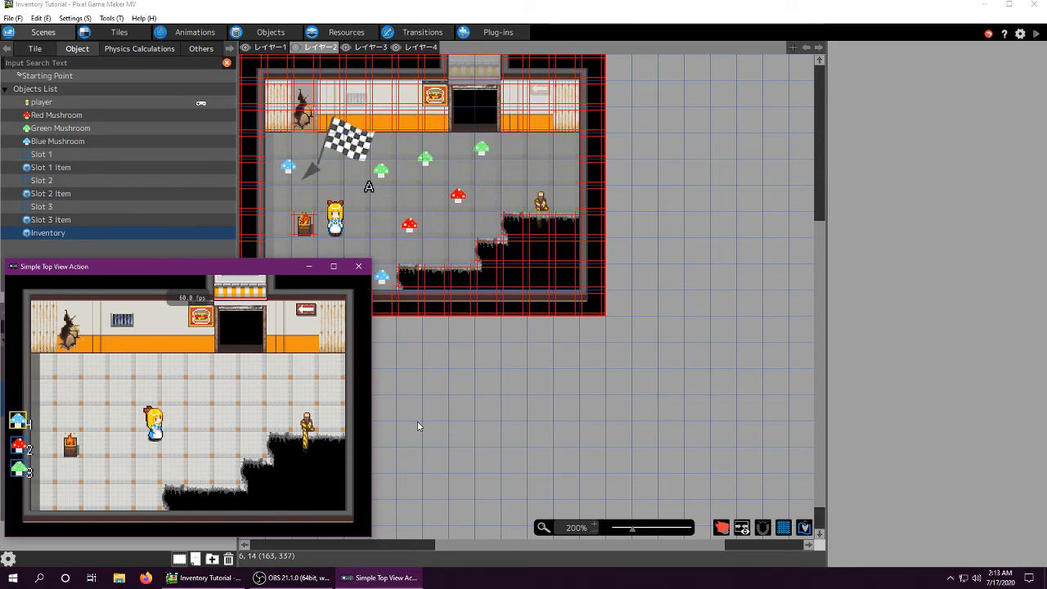
key(Up)
key(Down)
key(Down)
key(Down)
key(Down)
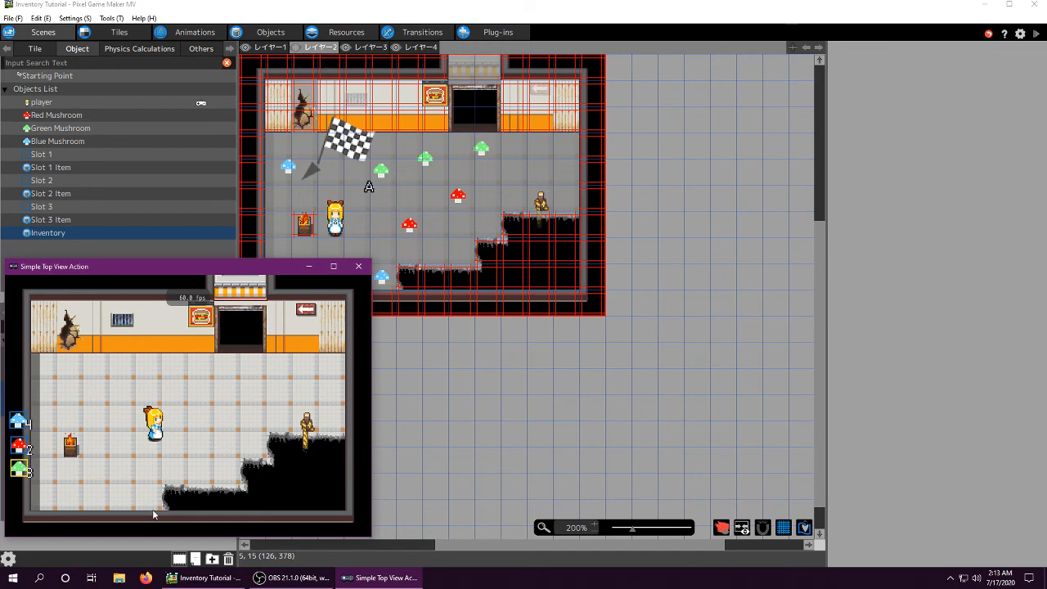
key(Down)
key(Down)
key(Up)
key(Up)
key(Up)
key(Up)
key(Up)
key(Down)
key(Up)
key(Down)
key(Down)
key(Down)
key(Down)
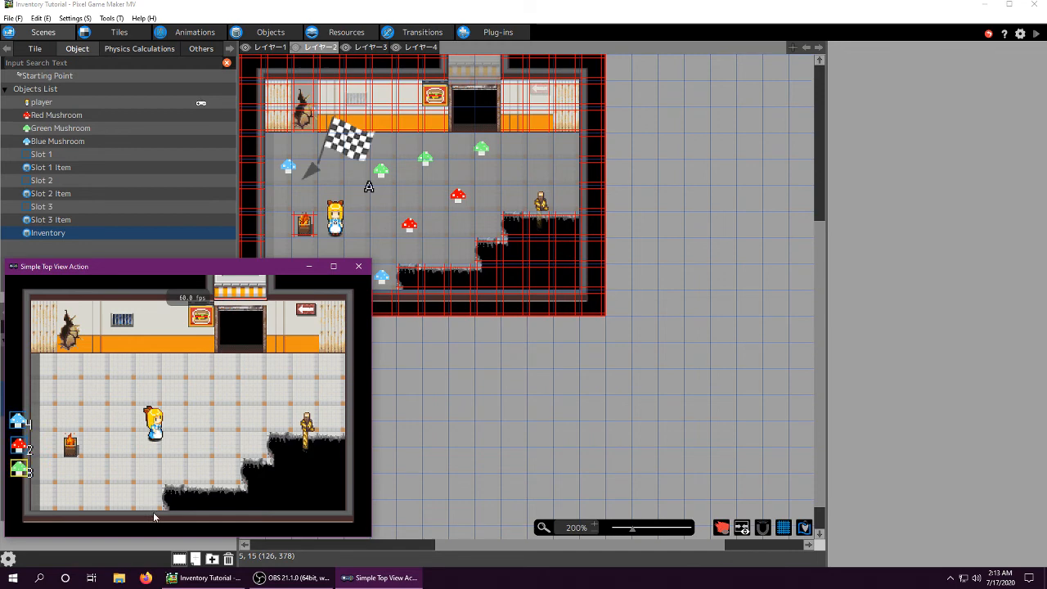
key(Up)
key(Down)
key(Down)
key(Down)
key(Up)
key(Down)
key(Down)
key(Down)
key(Down)
key(Down)
key(Up)
key(Down)
key(Down)
key(Down)
key(Down)
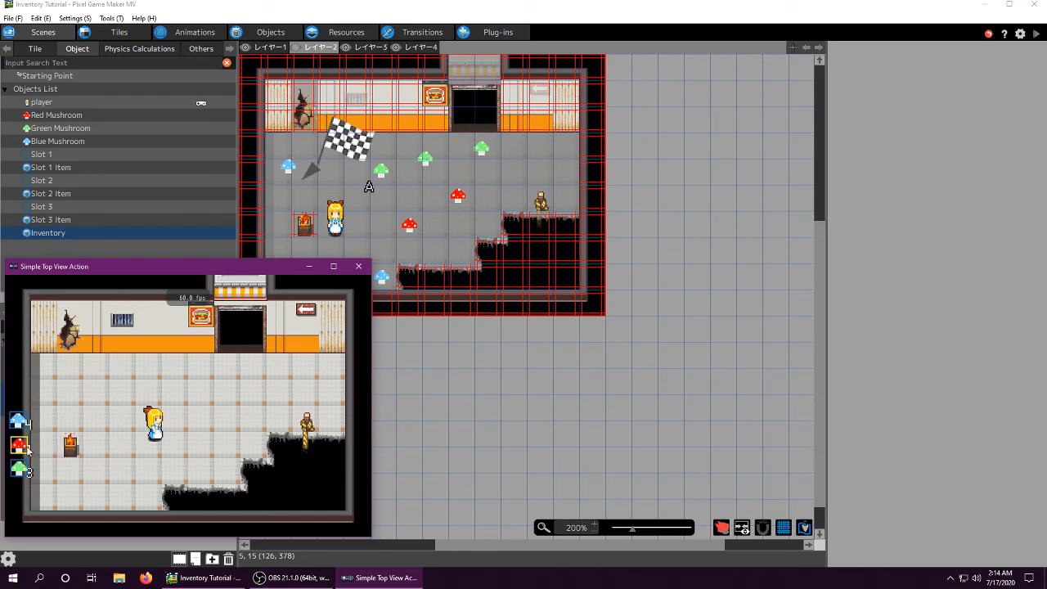
- Use up the collected mushrooms from the inventory slots, starting with the red ones, followed by the blue and green ones
key(z)
key(e)
key(e)
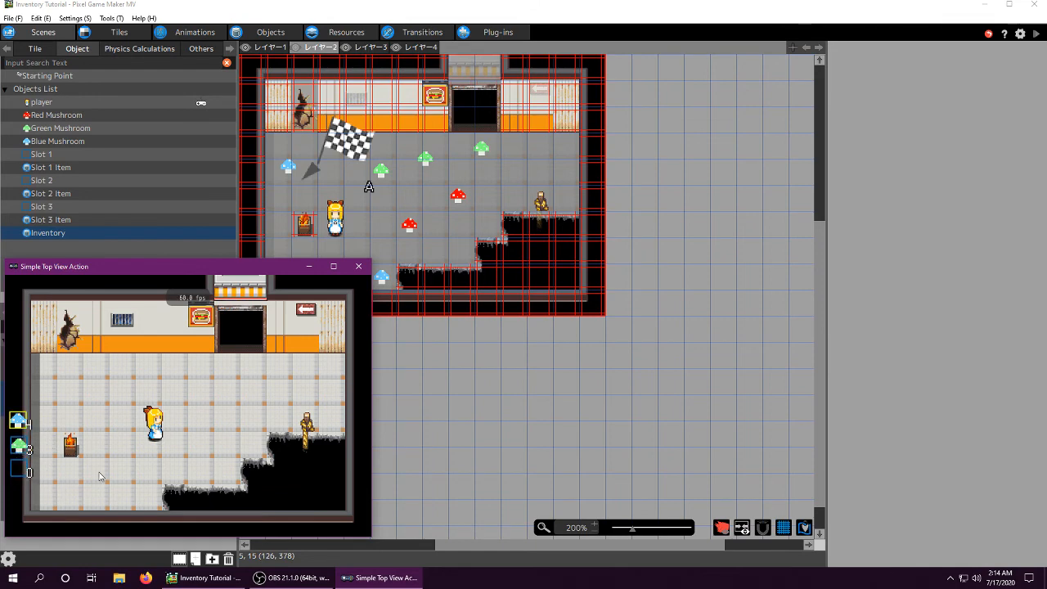
key(z)
key(e)
key(q)
key(z)
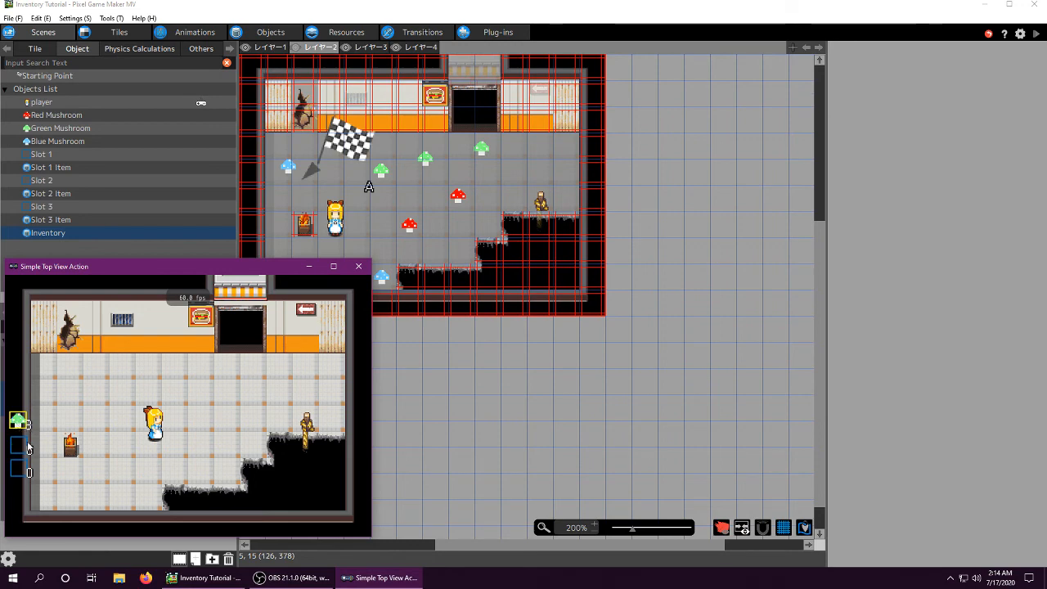
key(z)
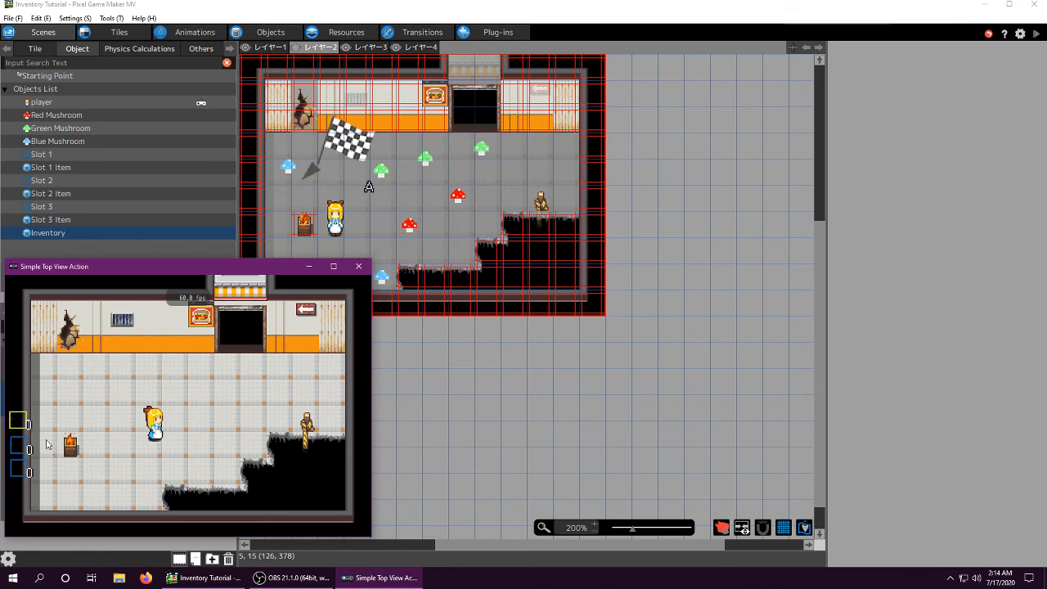
- Cycle the selection back and forth through the emptied inventory slots
key(e)
key(e)
key(q)
key(e)
key(q)
key(e)
key(e)
key(e)
key(q)
key(e)
key(q)
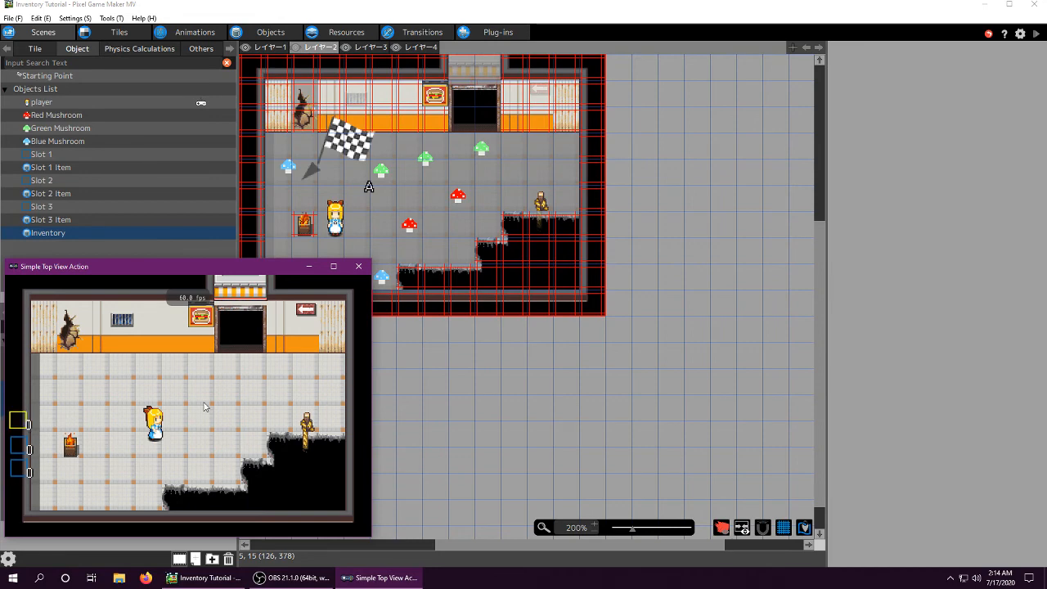
- Restart the test play, open the empty inventory, and close the game
key(F5)
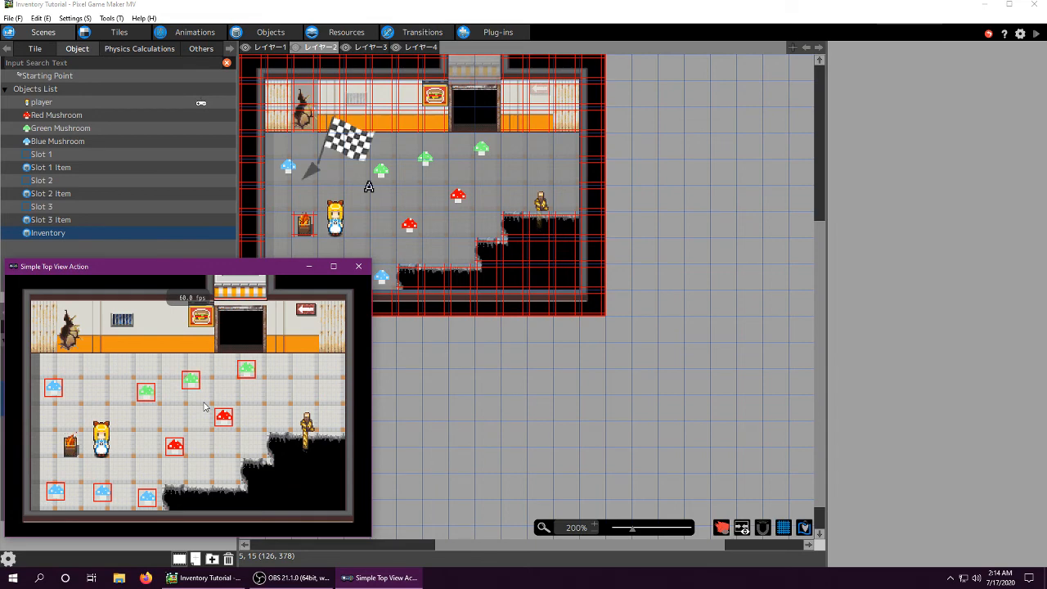
key(i)
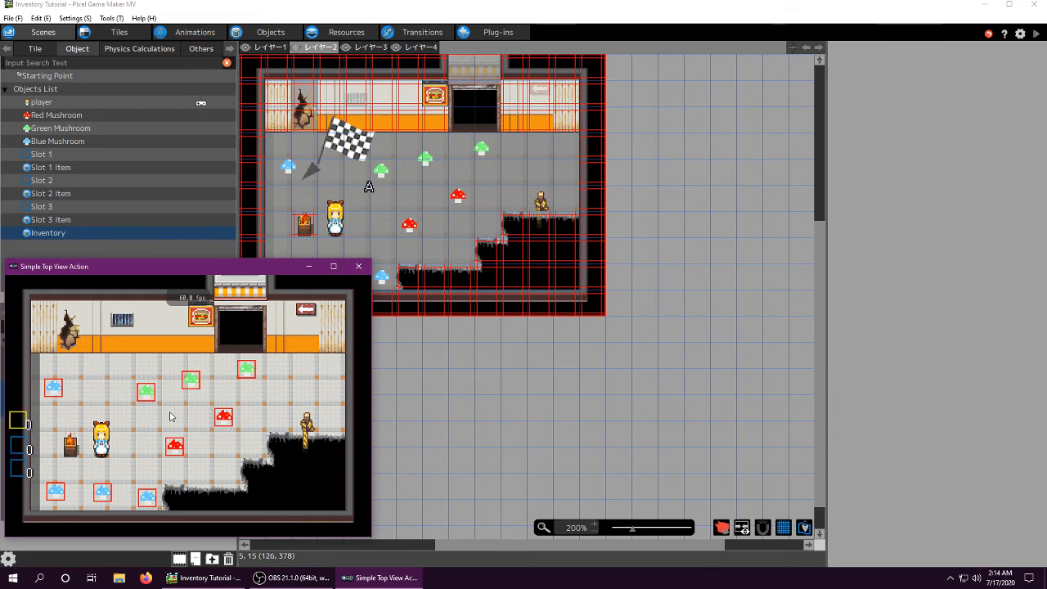
click(354, 267)
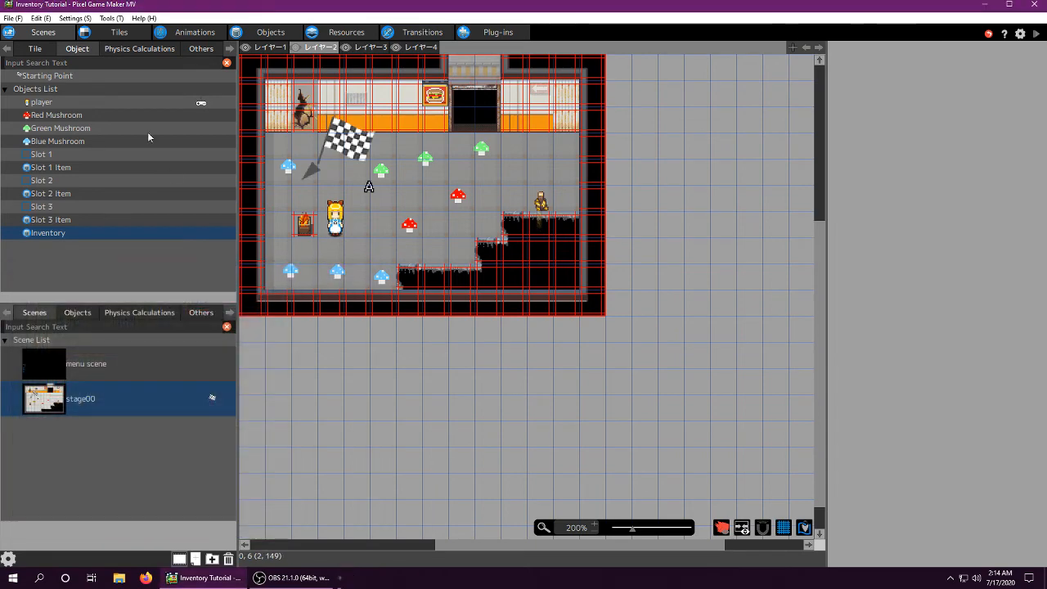
- Examine the input condition on Slot 1's link from Selected to Use Red Mushroom, including its selectable control keys
click(275, 33)
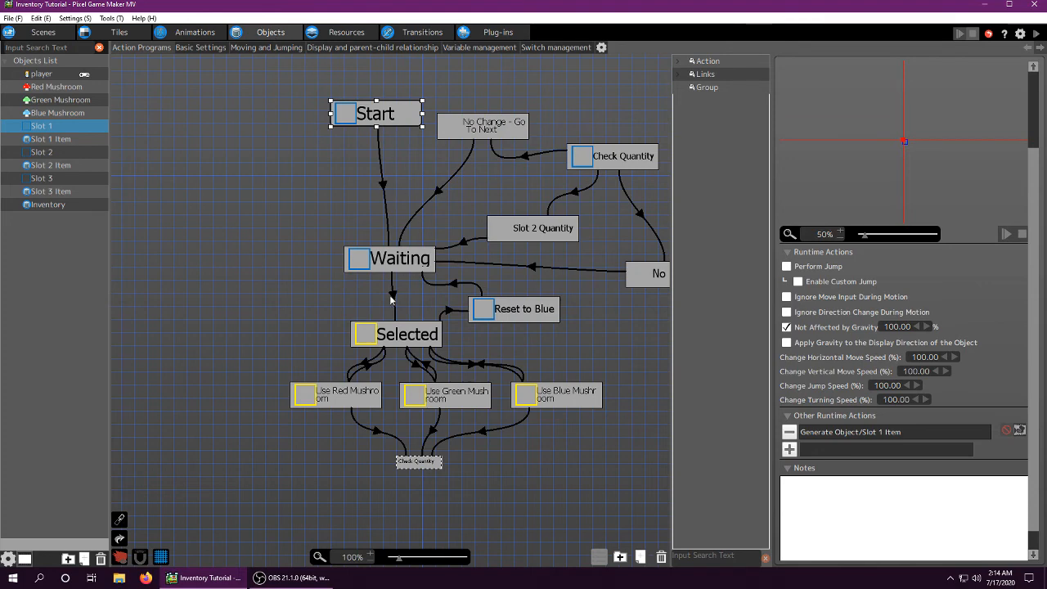
scroll(342, 253, down, 3)
scroll(277, 201, right, 1)
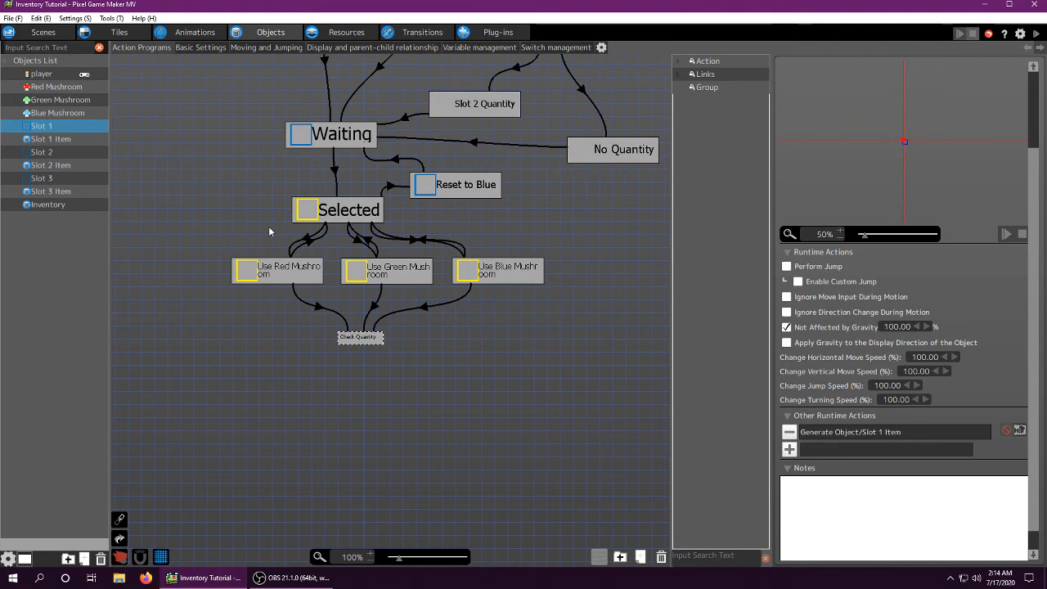
middle_drag(265, 245, 356, 325)
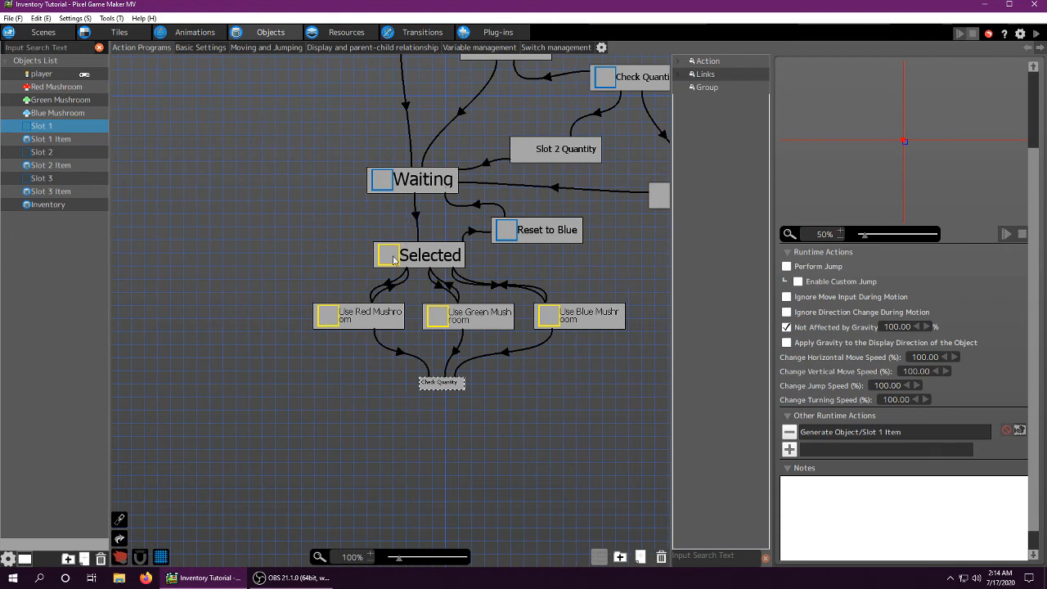
click(385, 282)
double_click(826, 237)
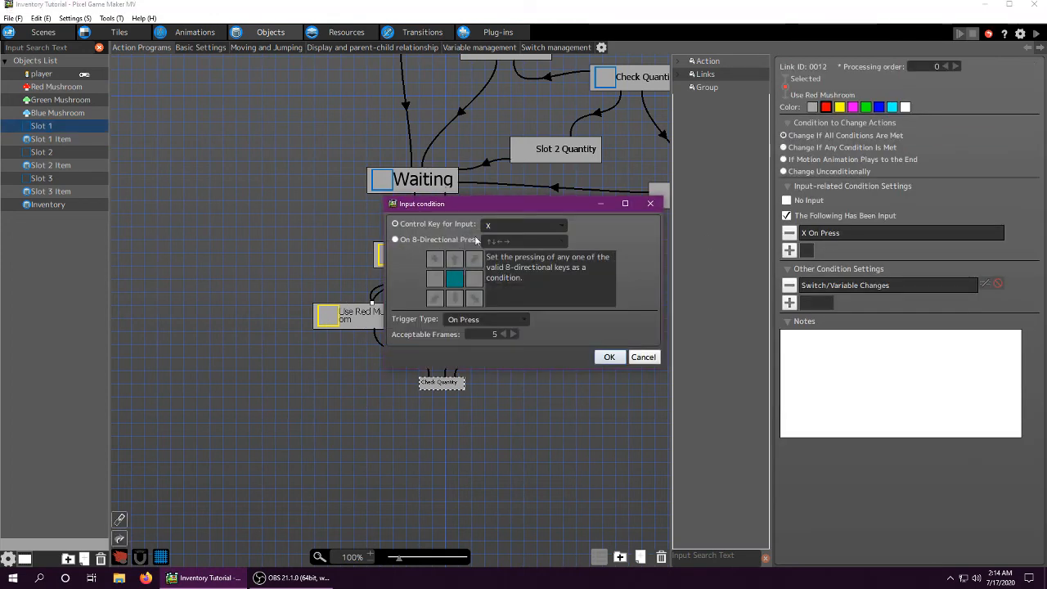
click(524, 225)
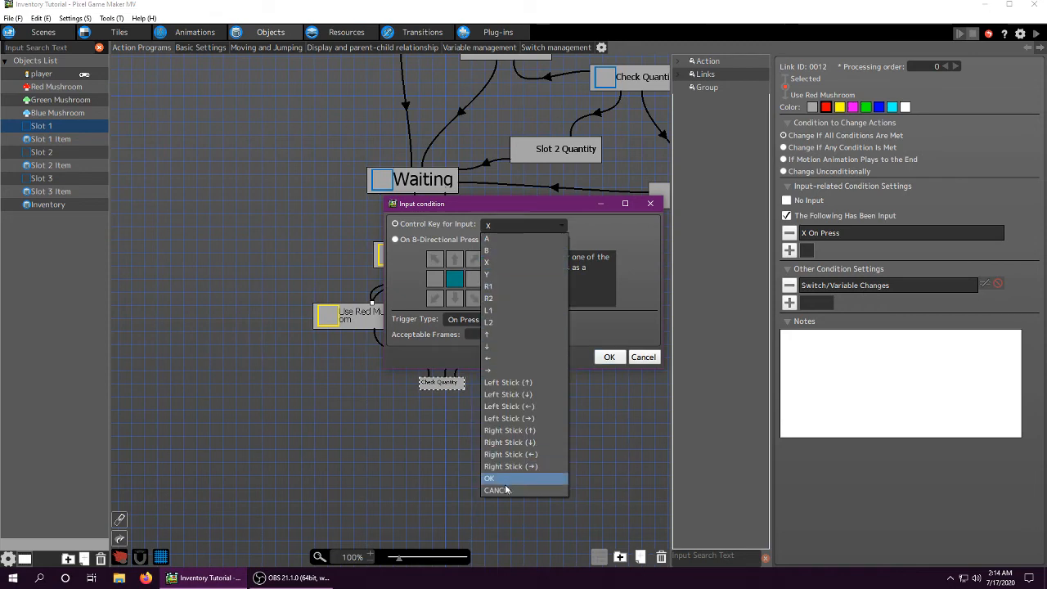
click(645, 358)
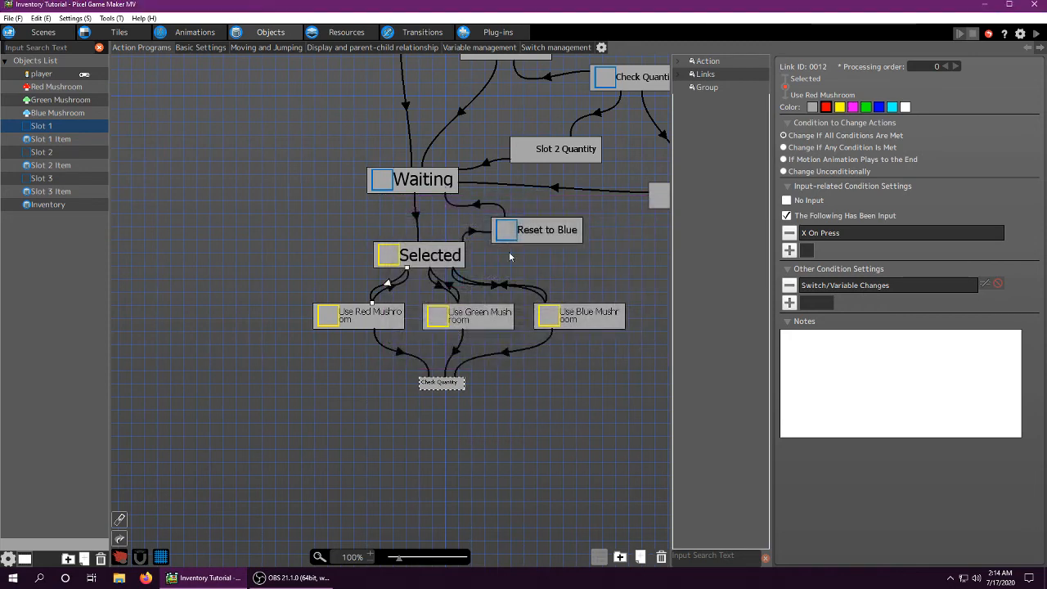
- Add a new control key in the project's control key settings and assign keyboard key 1 to it
click(73, 17)
click(98, 44)
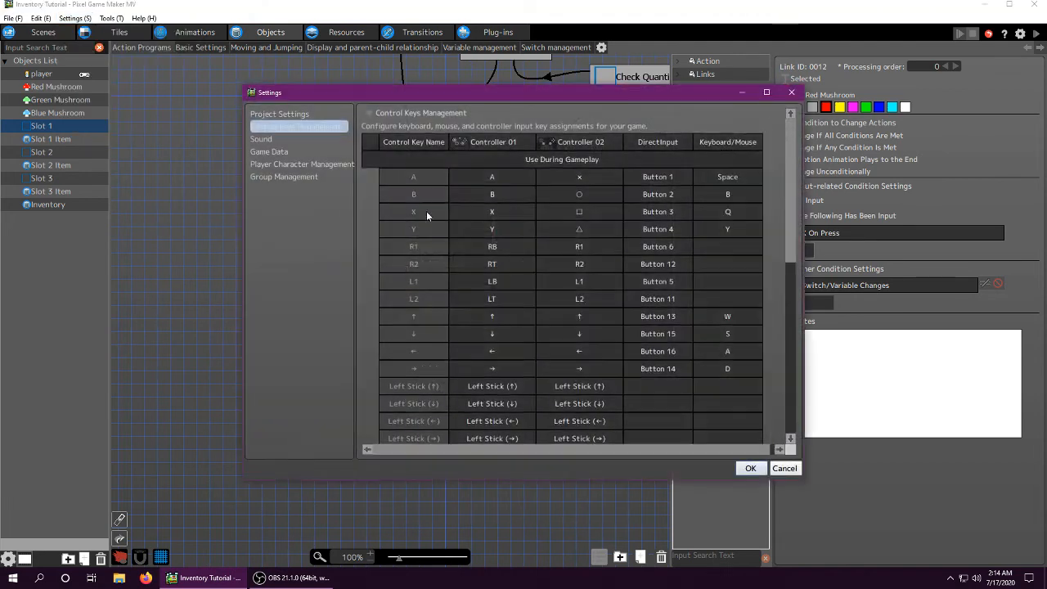
scroll(428, 215, down, 8)
click(370, 342)
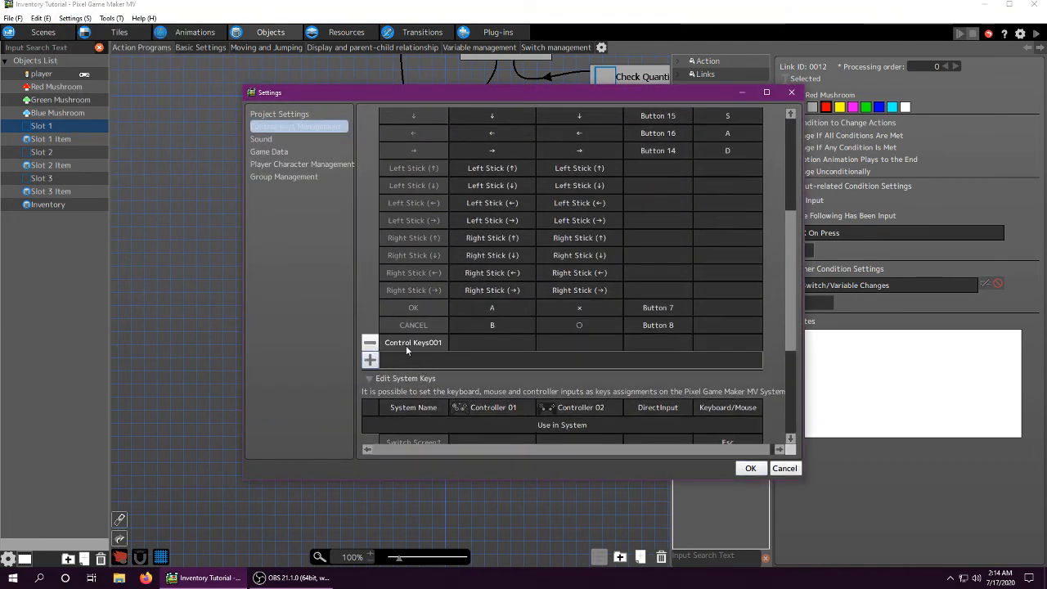
scroll(730, 355, up, 1)
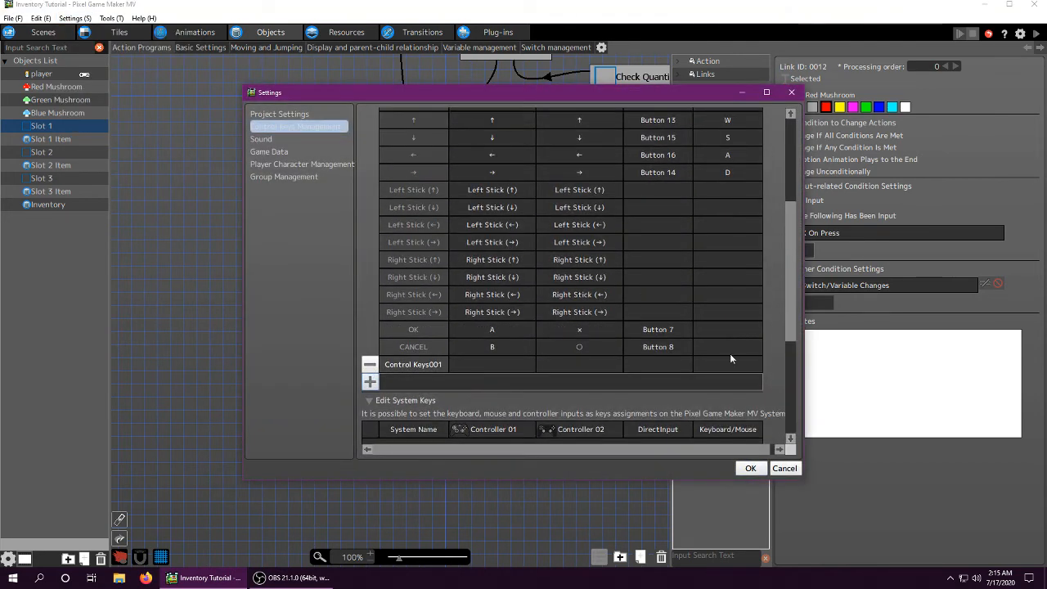
scroll(730, 355, down, 1)
double_click(715, 343)
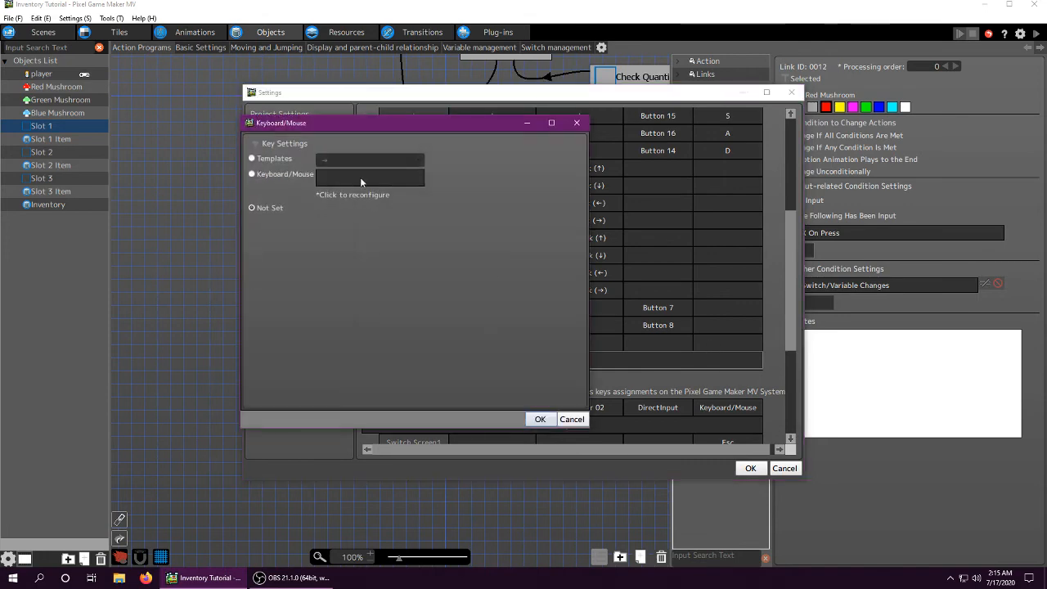
click(348, 180)
key(1)
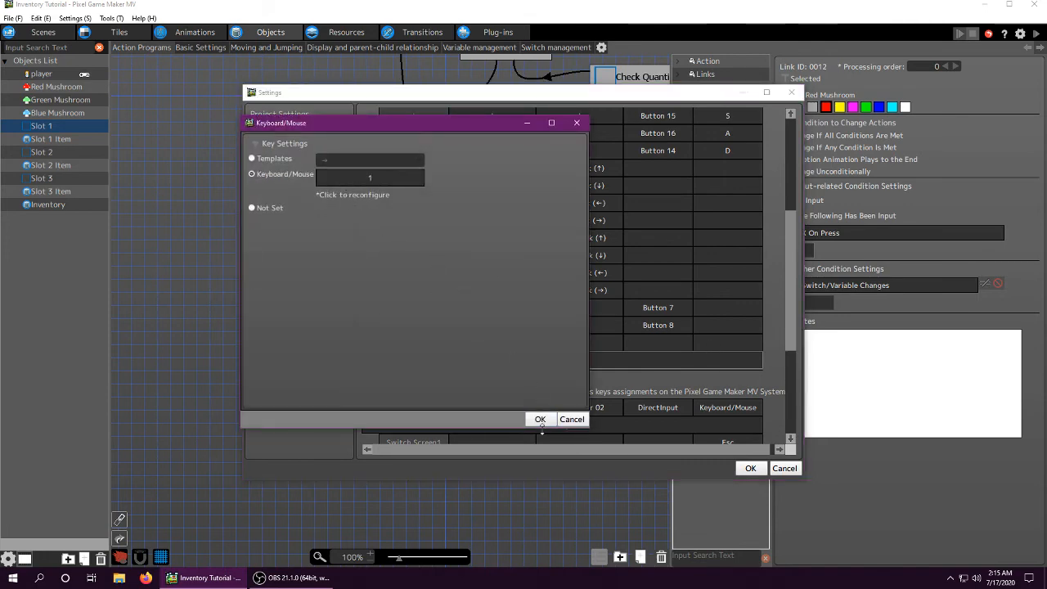
click(540, 419)
- Rename the new control key to "Slot 1" and accept the control key settings
scroll(720, 326, up, 7)
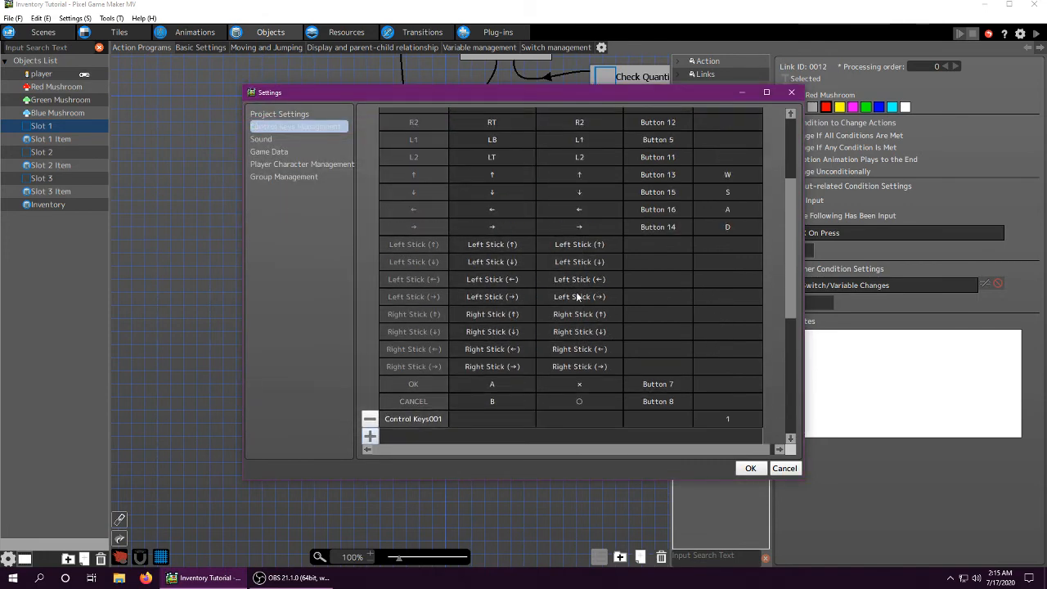
scroll(524, 304, down, 5)
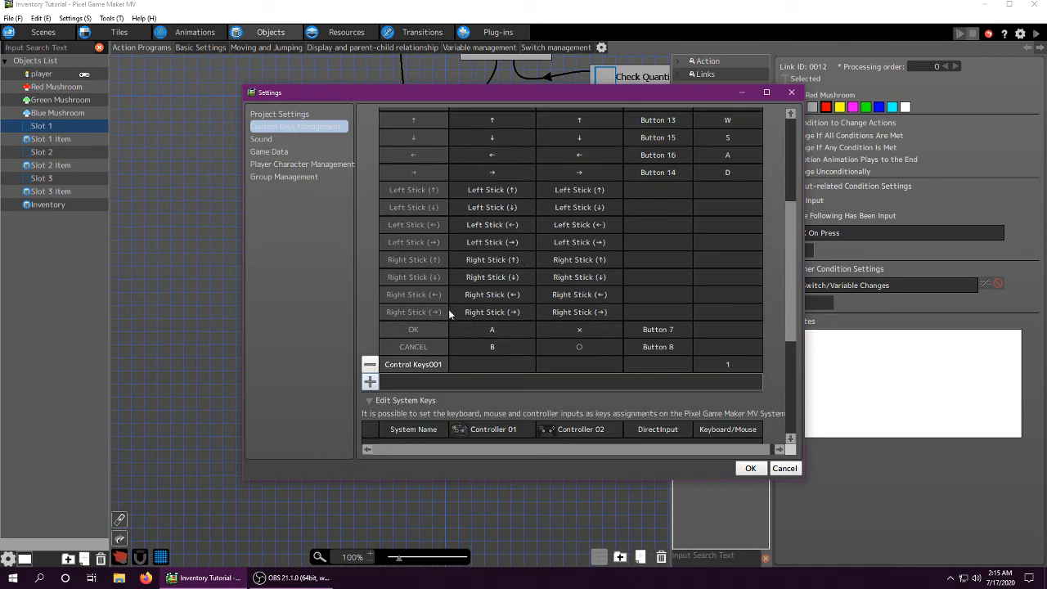
double_click(417, 365)
click(443, 163)
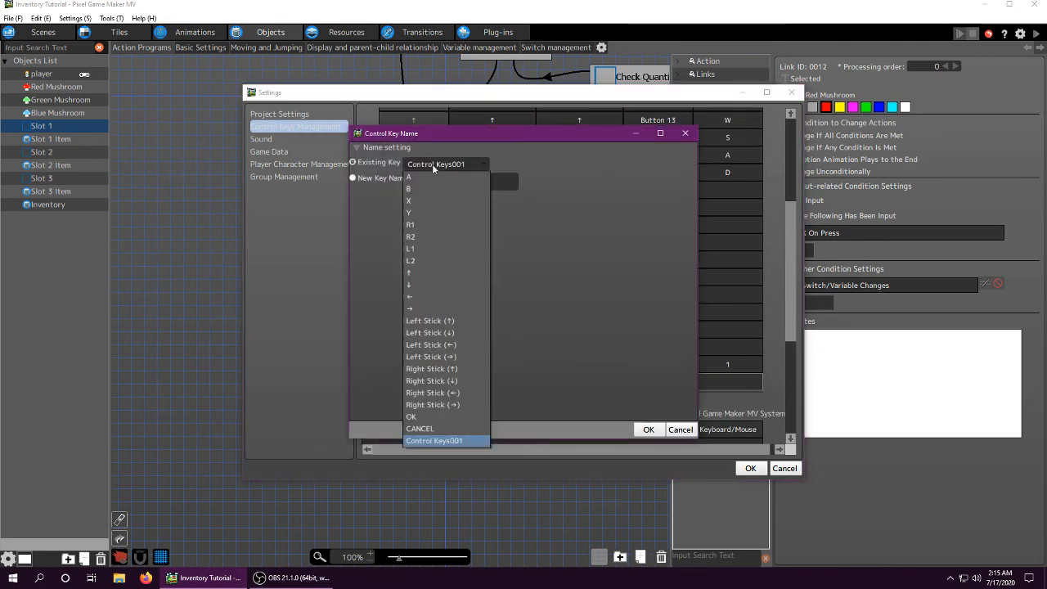
click(388, 180)
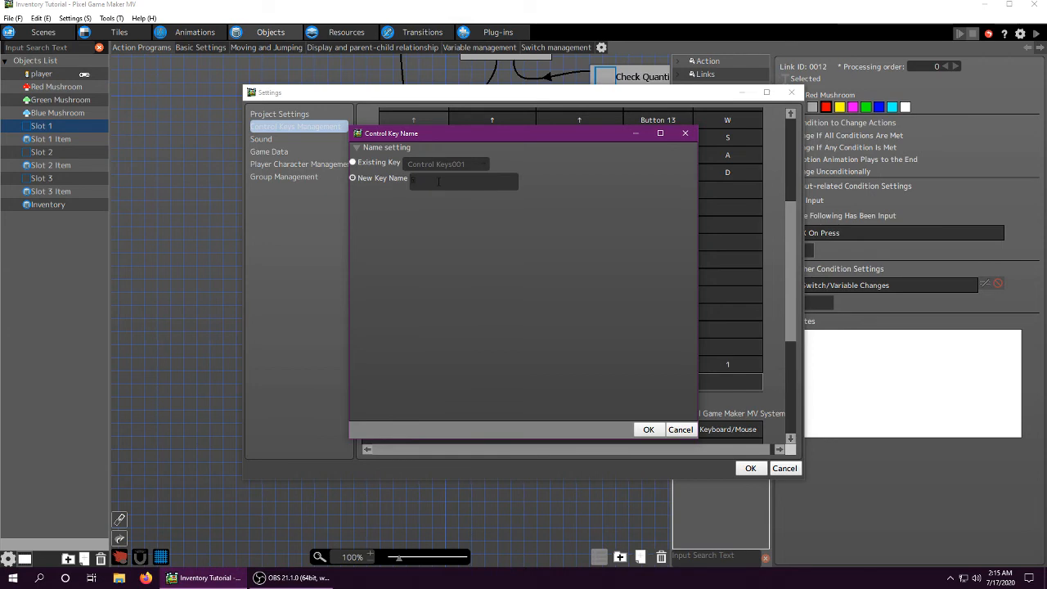
text(Slot 1)
click(646, 431)
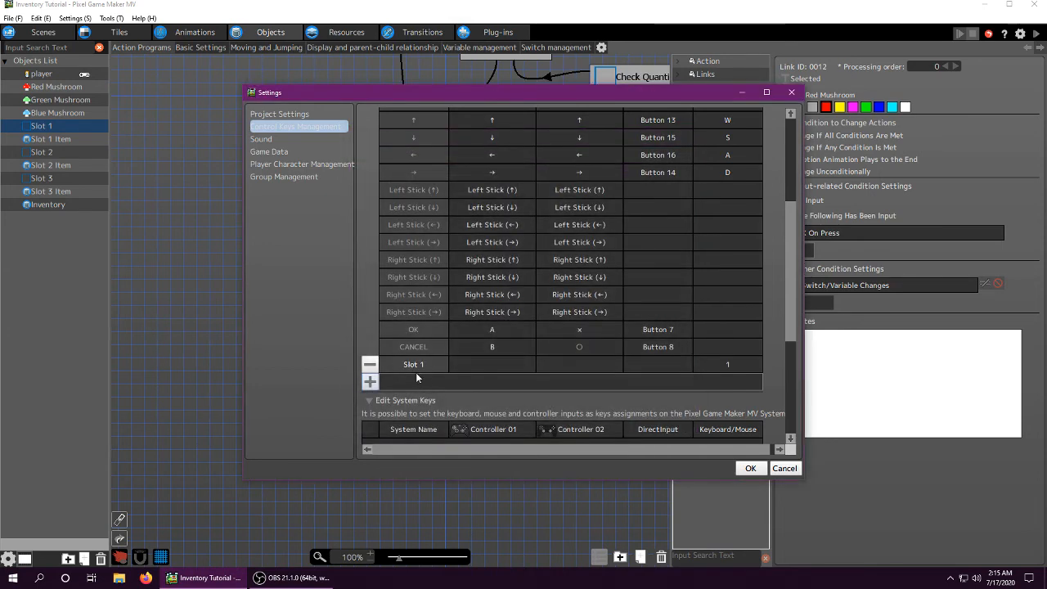
click(750, 468)
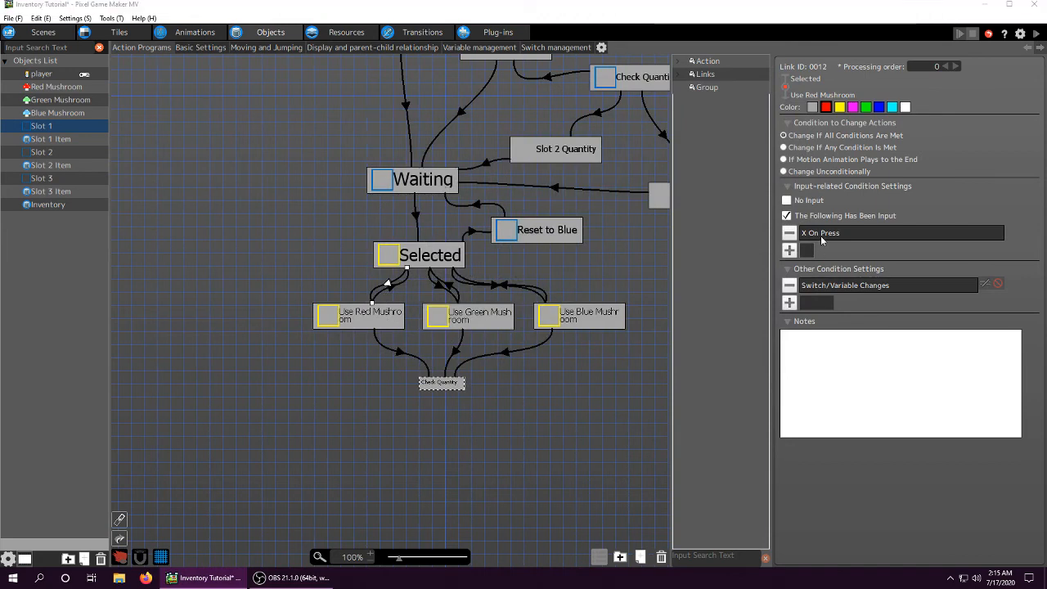
- Check that the Slot 1 control key is offered for the Use Red Mushroom link's input condition, leaving the condition unchanged
double_click(824, 237)
click(504, 232)
click(513, 408)
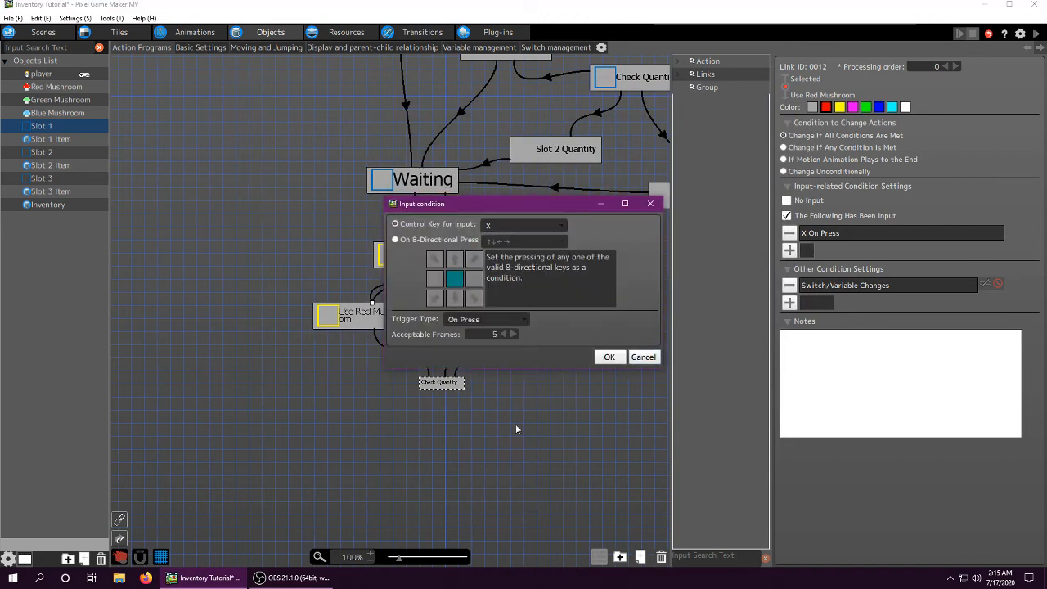
click(517, 230)
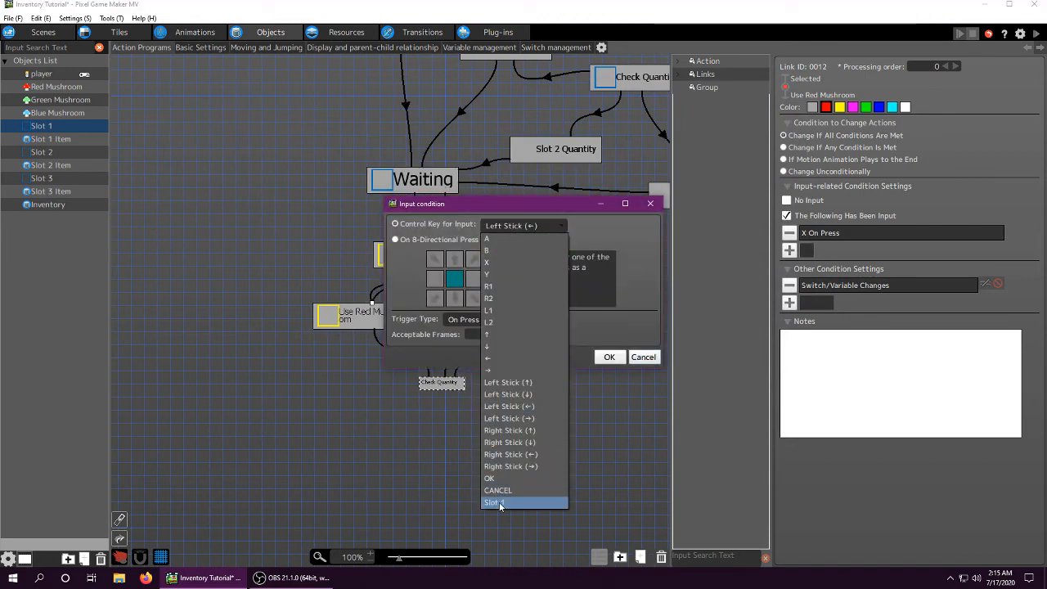
click(643, 356)
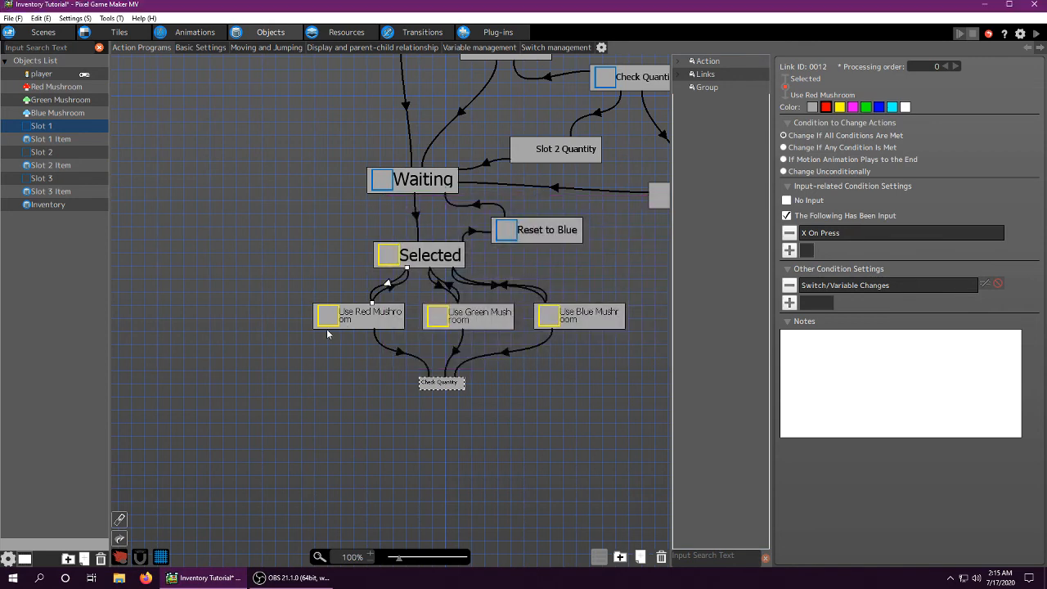
- Examine Slot 1's Use Red Mushroom action and the links from Selected to the three mushroom-use actions
click(357, 327)
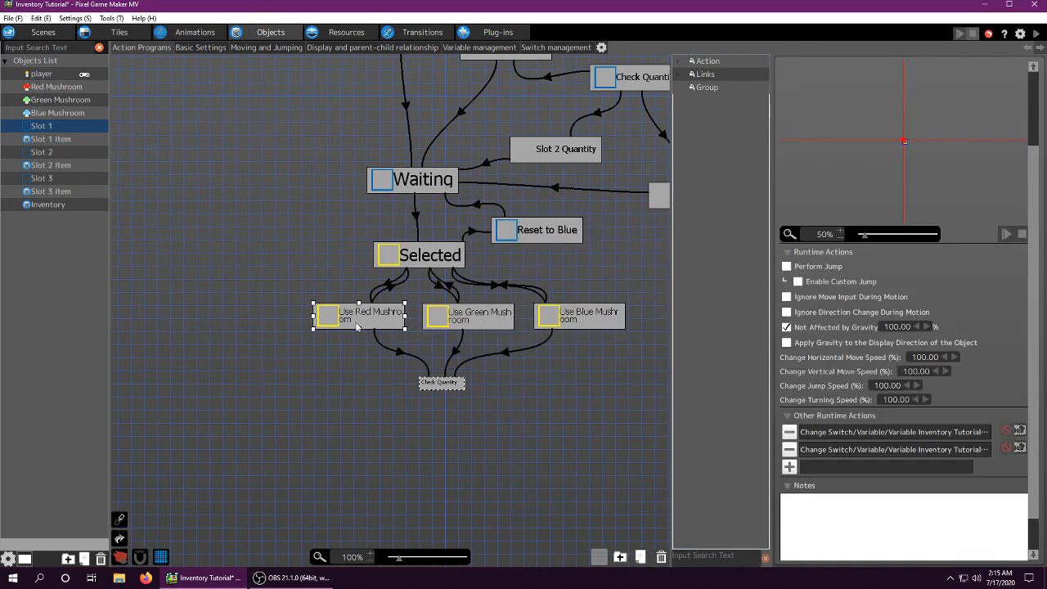
click(392, 284)
click(446, 287)
click(494, 284)
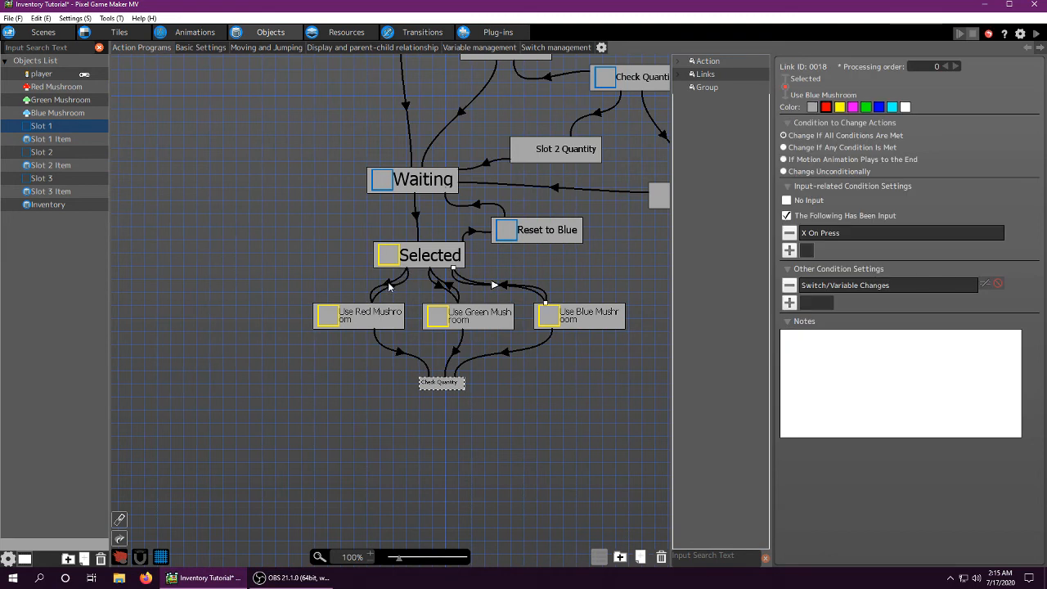
click(390, 286)
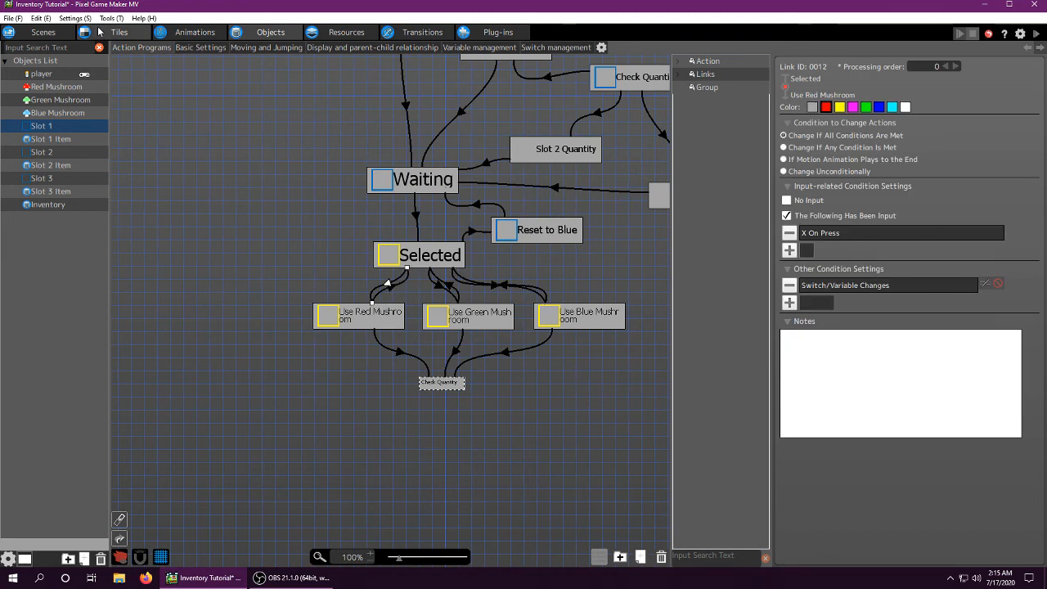
- Examine the Inventory object's action program and the runtime actions of its Inventory action
scroll(294, 177, up, 5)
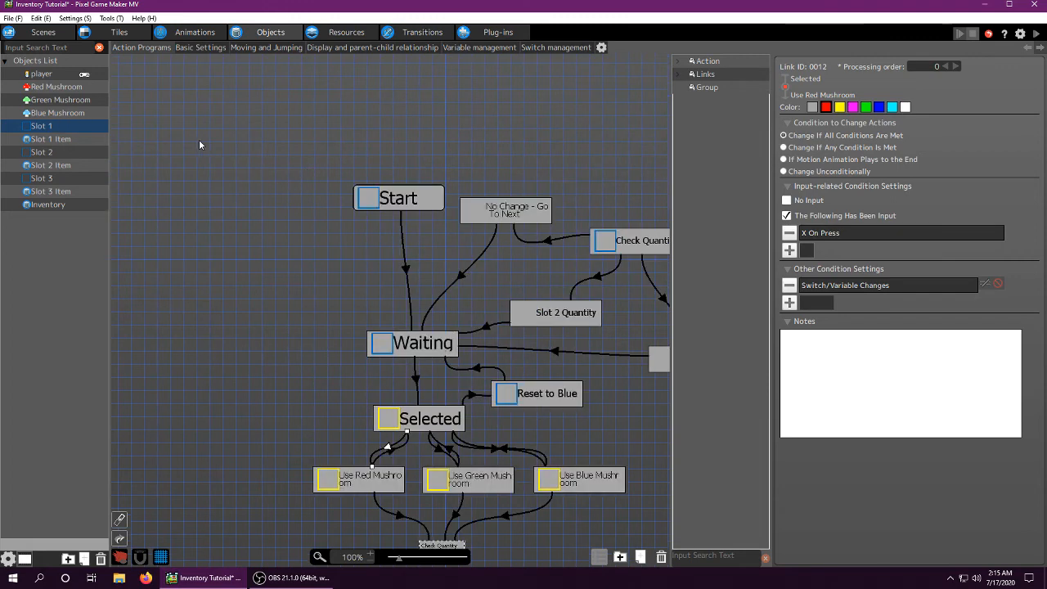
middle_drag(203, 146, 211, 174)
click(56, 205)
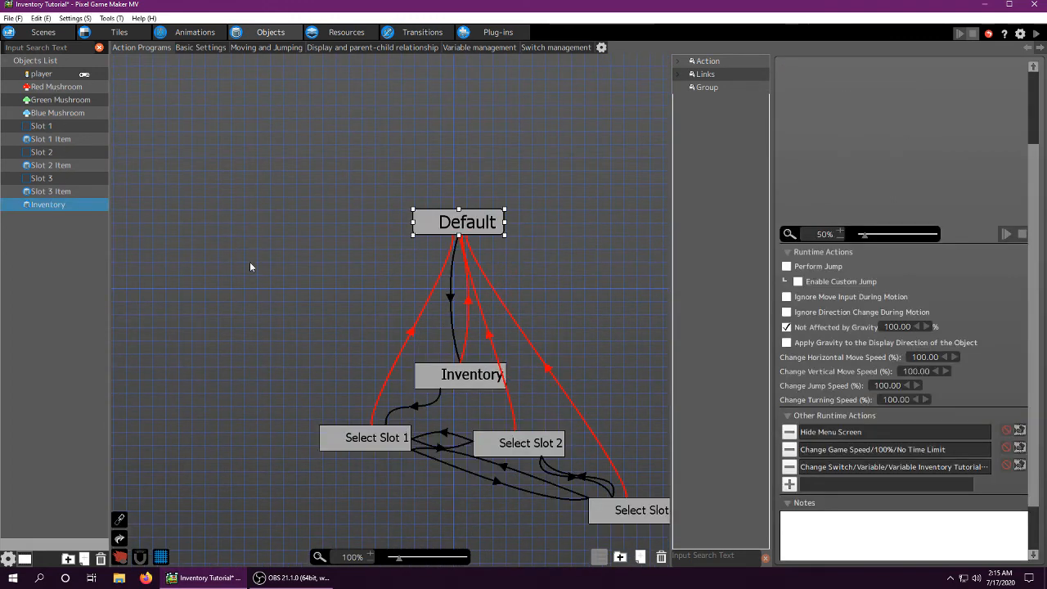
middle_drag(321, 334, 237, 255)
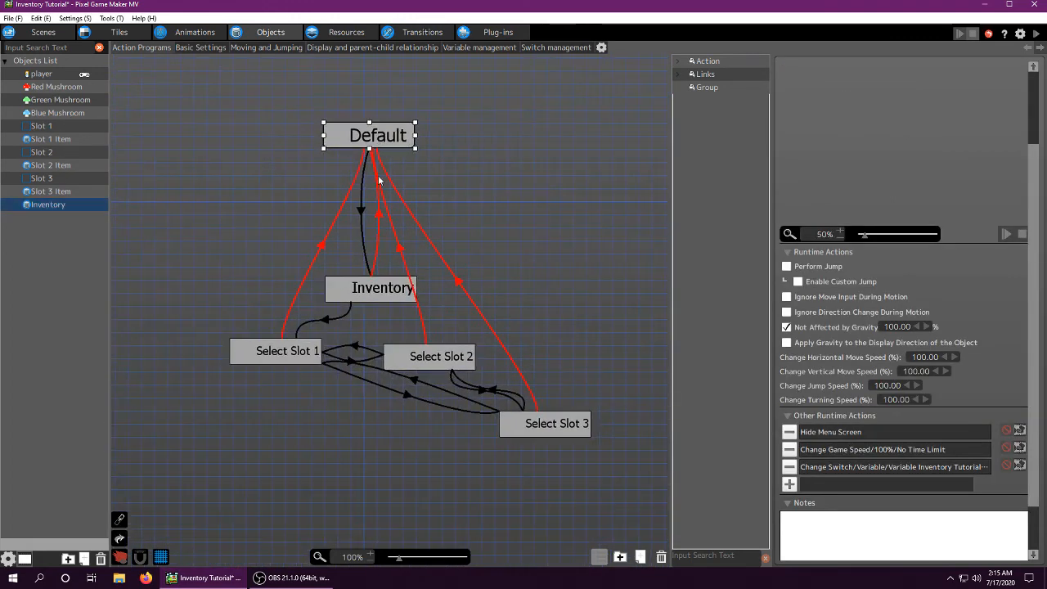
click(372, 297)
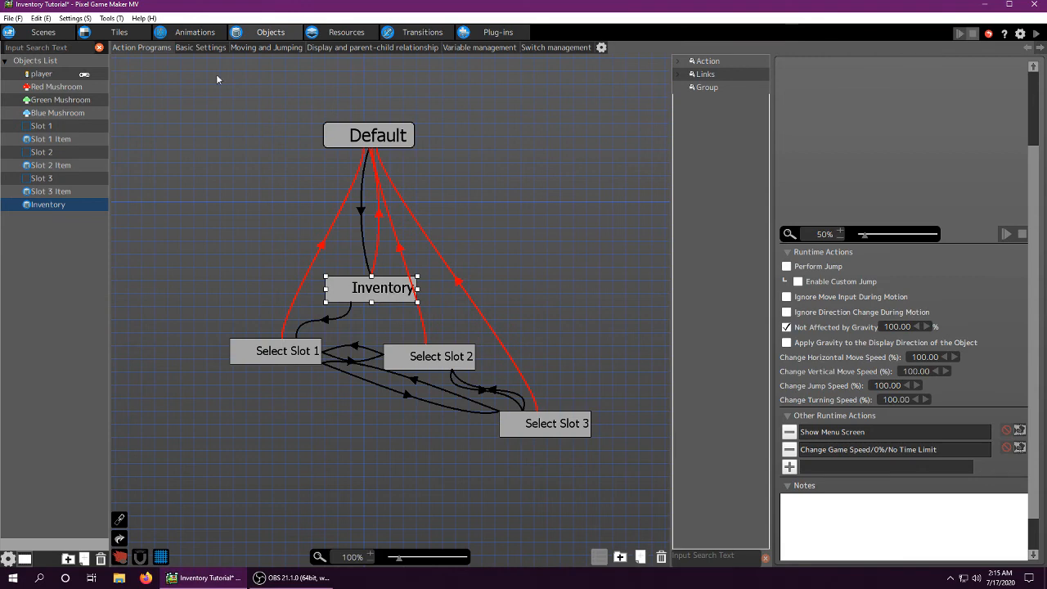
- In the menu scene, line up the slots along the bottom edge, with Slot 1 at about X 125, Y 219 and Slot 2 at about X 148, Y 219
click(42, 32)
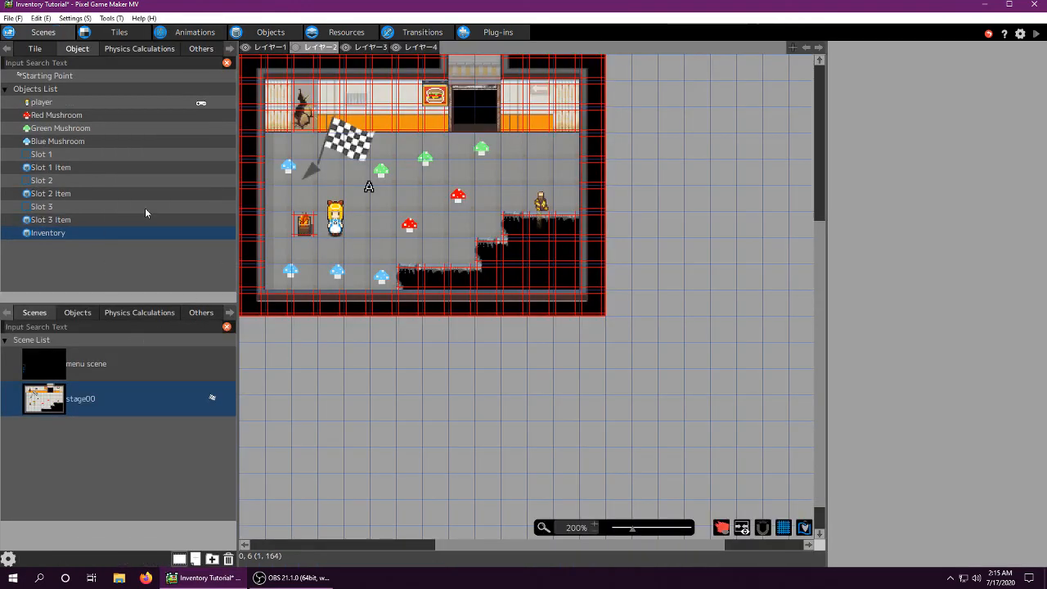
double_click(82, 364)
drag(251, 250, 436, 304)
drag(253, 226, 412, 301)
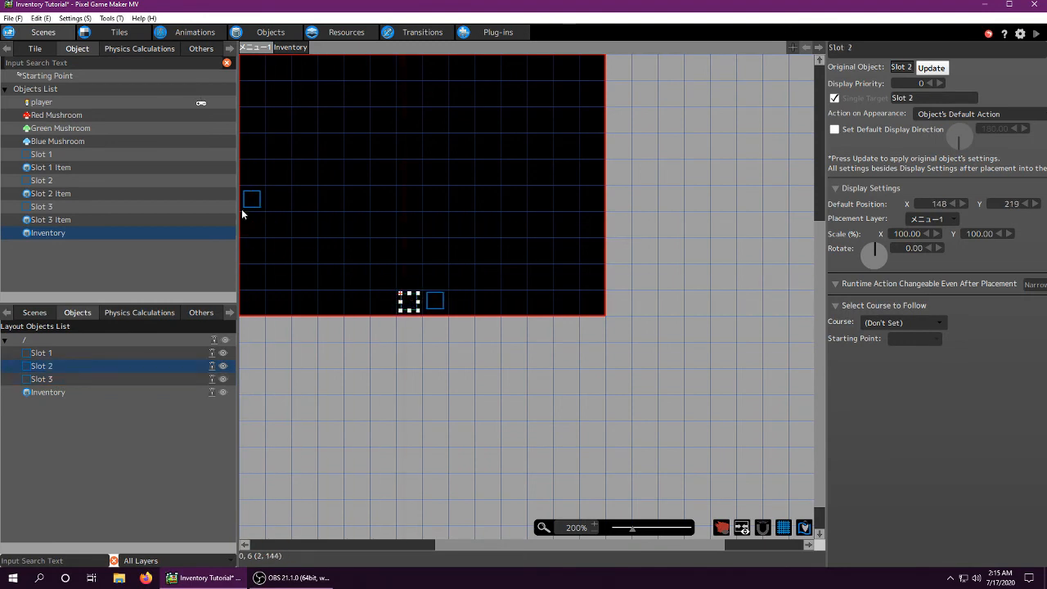
drag(250, 205, 383, 308)
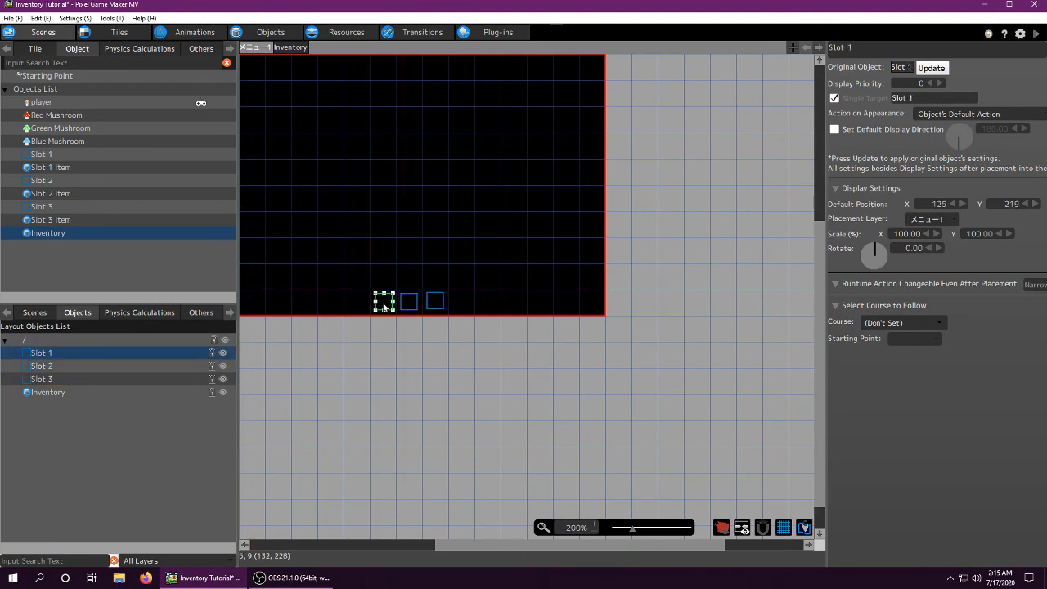
- Disable the Change Game Speed runtime action in the Inventory object's Inventory action after reviewing its settings
click(271, 32)
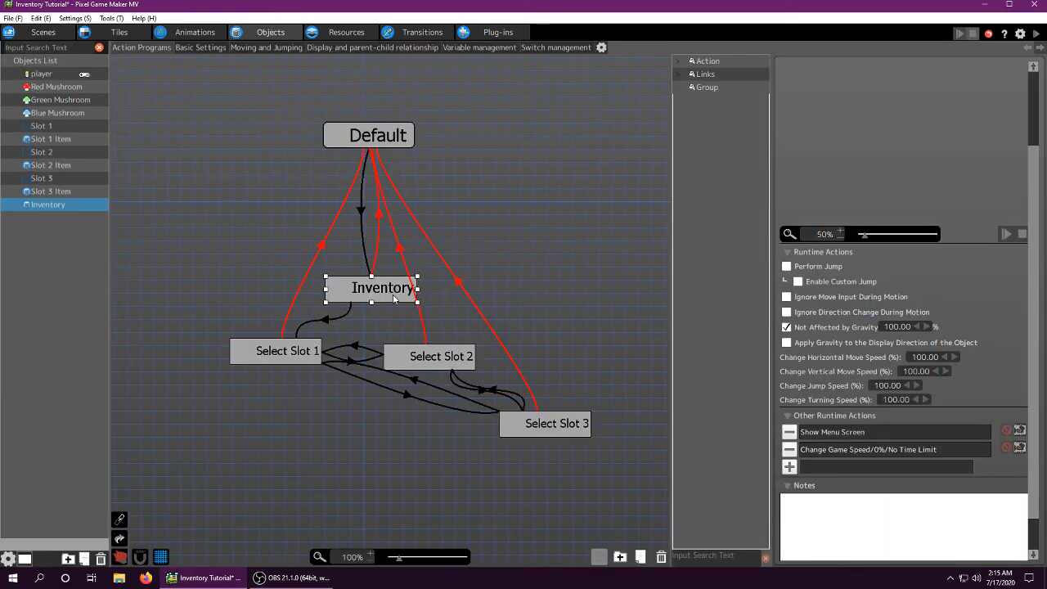
click(393, 298)
double_click(851, 449)
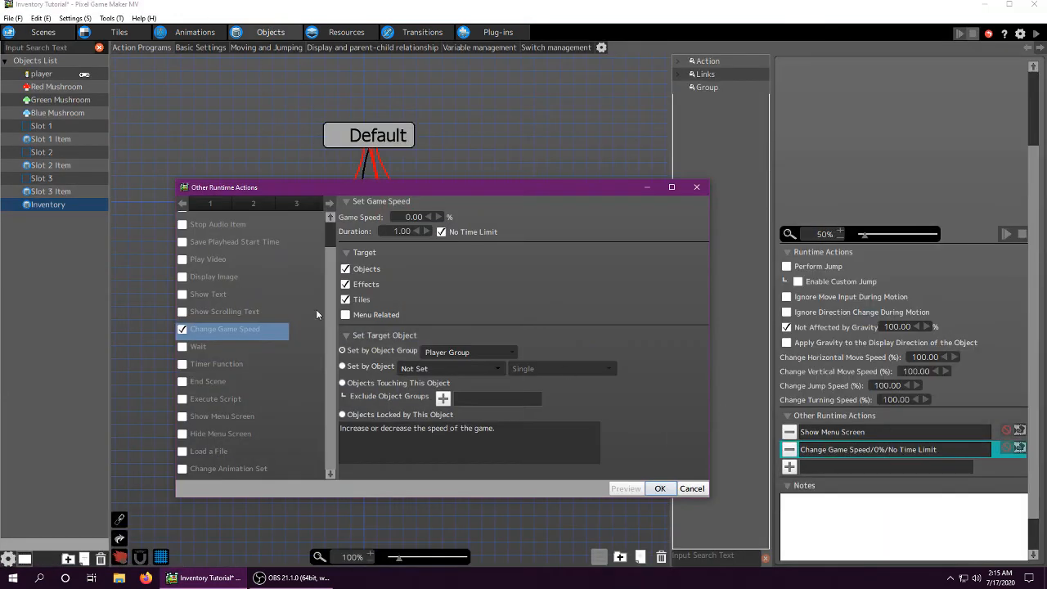
click(692, 488)
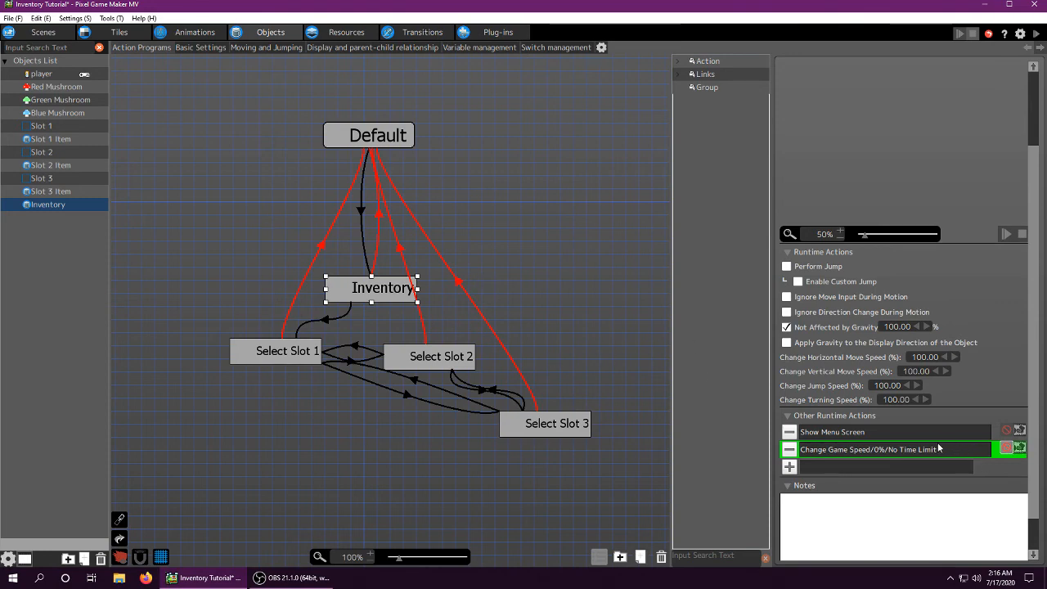
click(1008, 450)
- Test-play the game and collect blue, red and green mushrooms while the inventory is open
click(1036, 34)
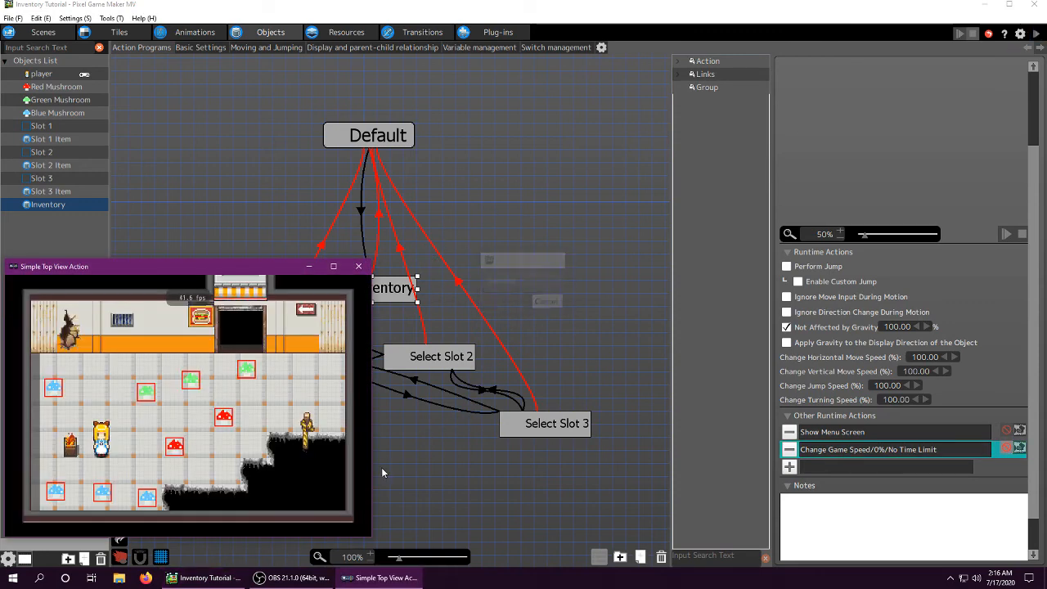
key(Down)
key(Right)
key(Up)
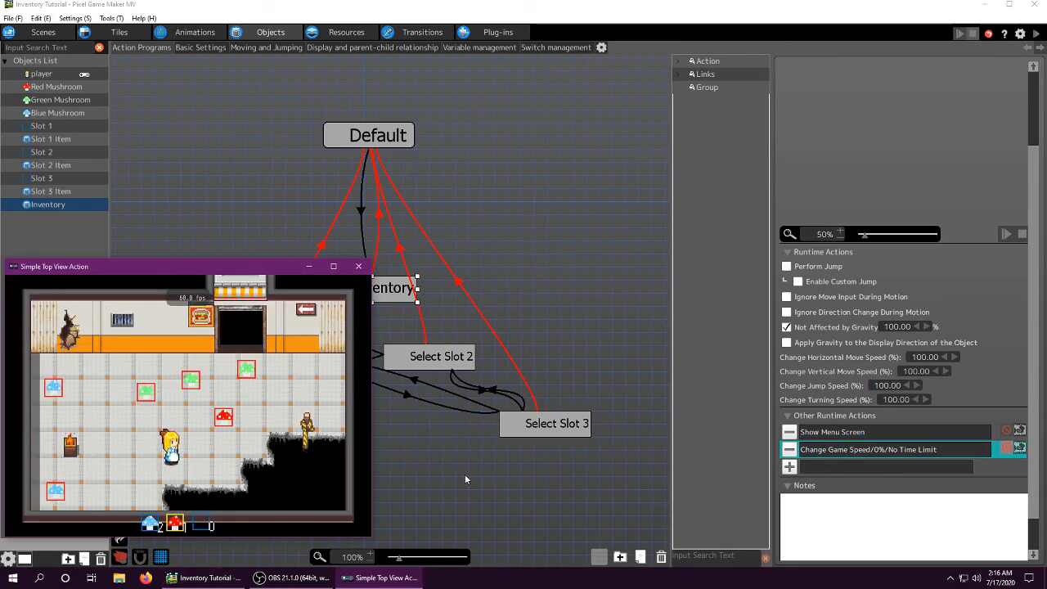
key(Up)
key(Left)
key(Left)
key(Down)
key(Right)
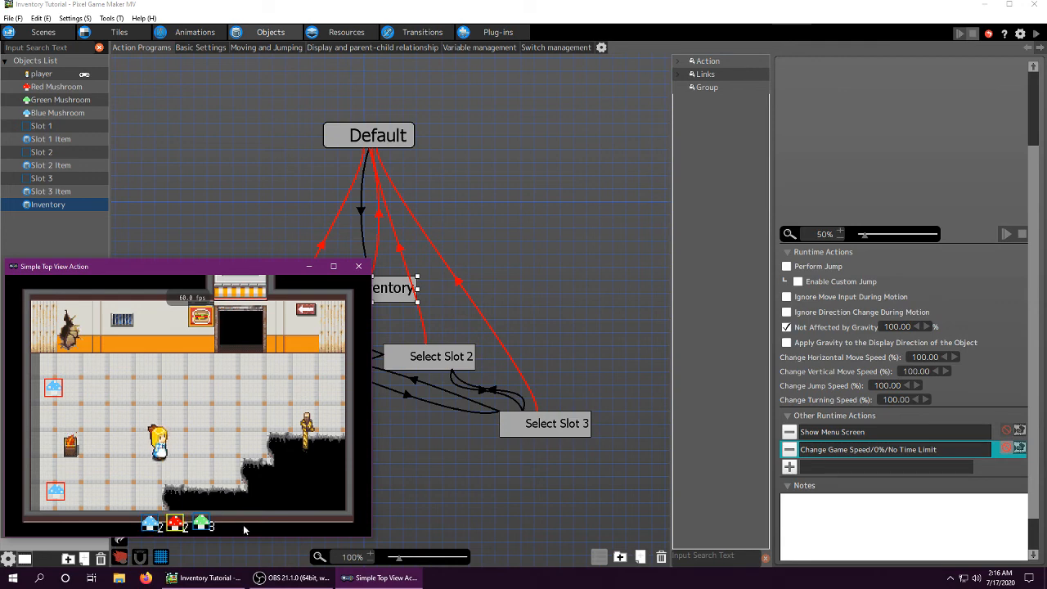
- Test switching the selected inventory slot while the player moves, and end the test play
key(Left)
key(Right)
key(Left)
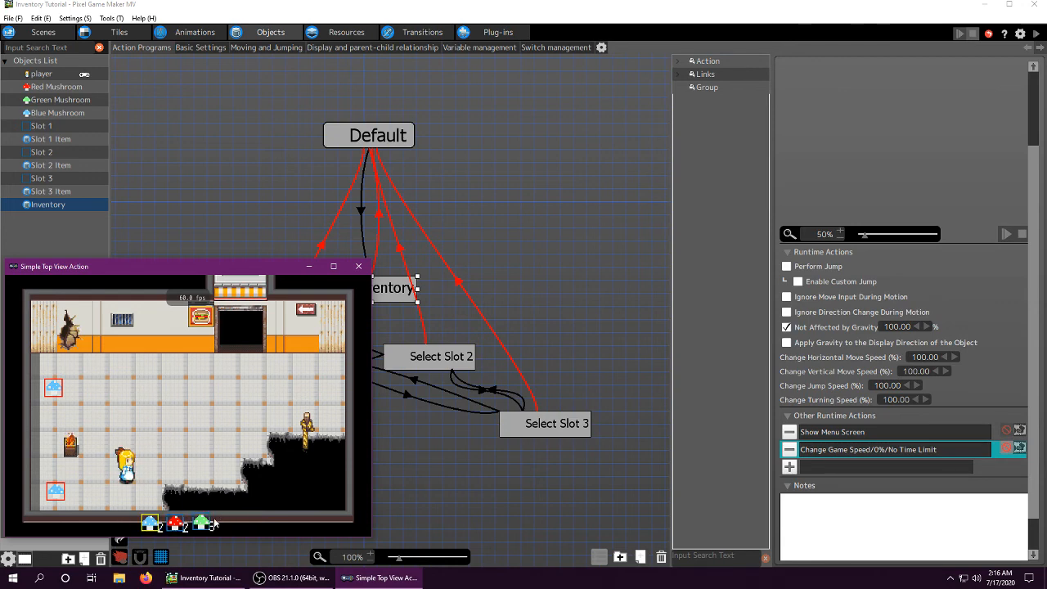
key(Right)
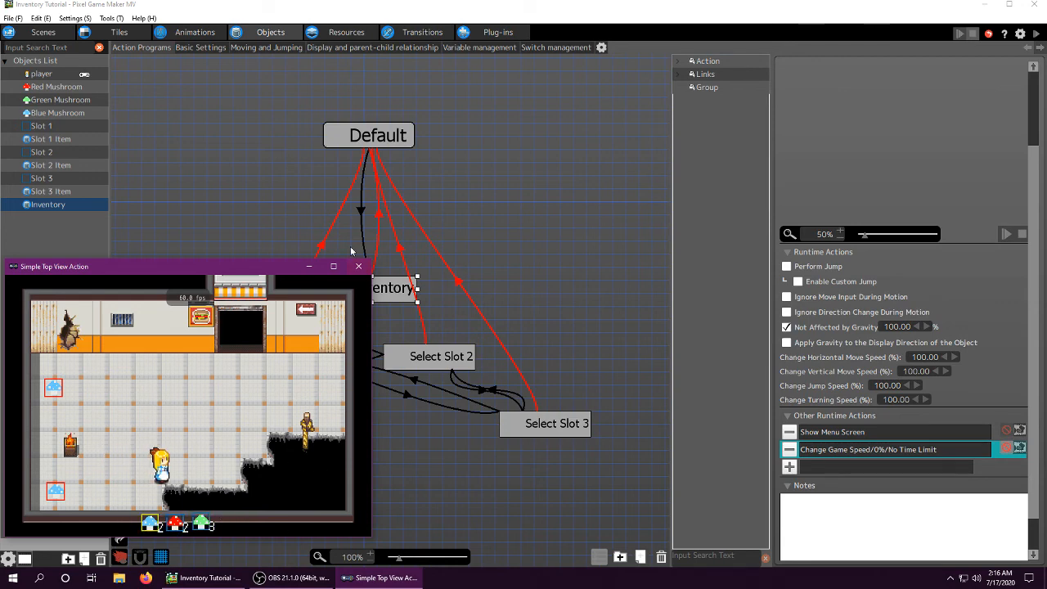
click(358, 266)
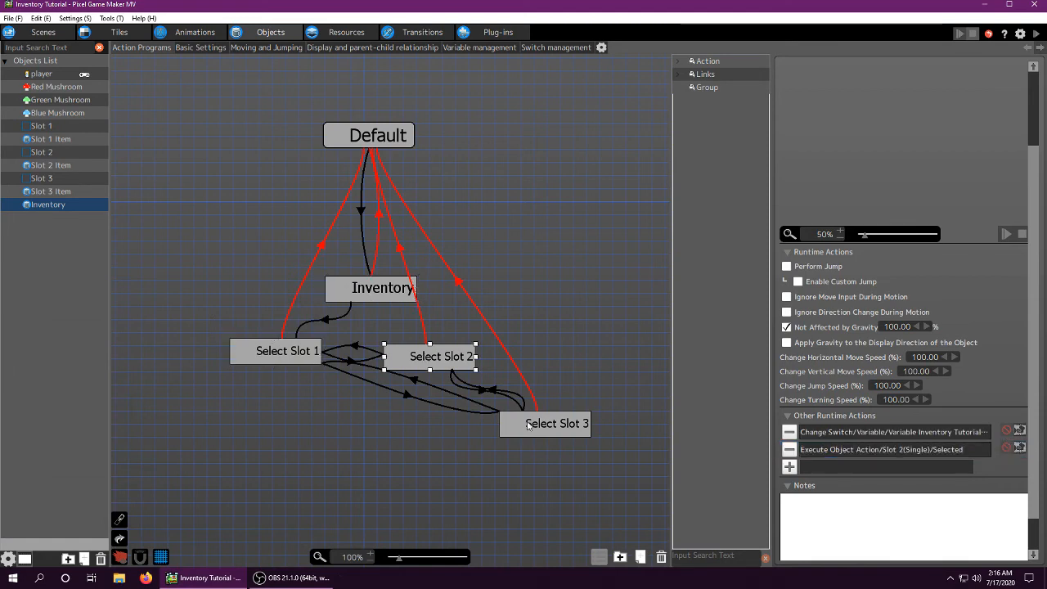
- Review the action programs of the Inventory, Slot 1, Slot 2 and Slot 3 objects, finishing on the Inventory action
middle_drag(249, 168, 265, 222)
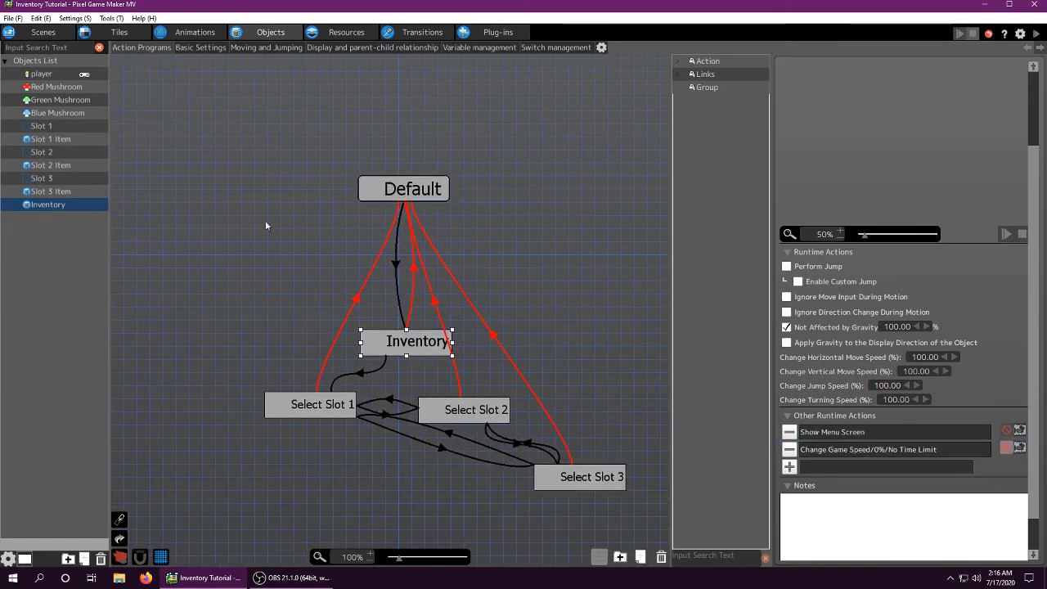
click(38, 206)
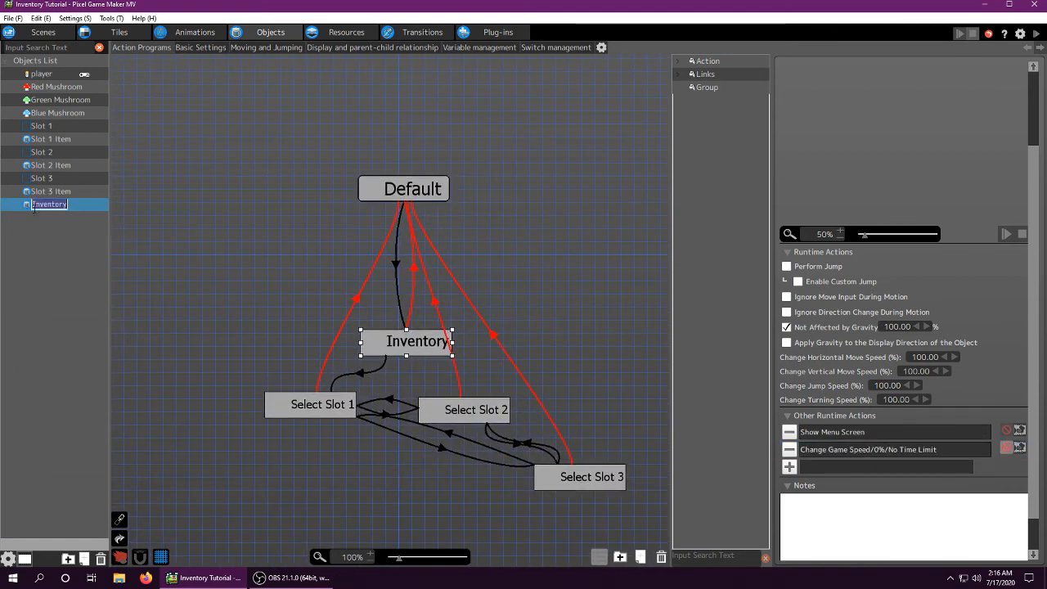
click(78, 212)
click(53, 205)
click(360, 184)
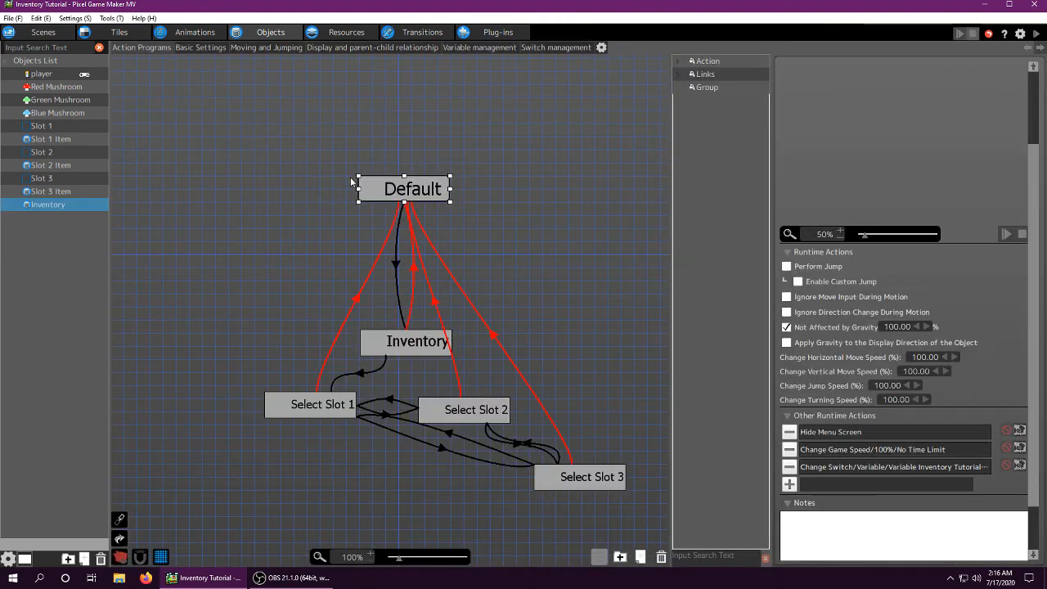
click(49, 179)
click(53, 152)
click(52, 128)
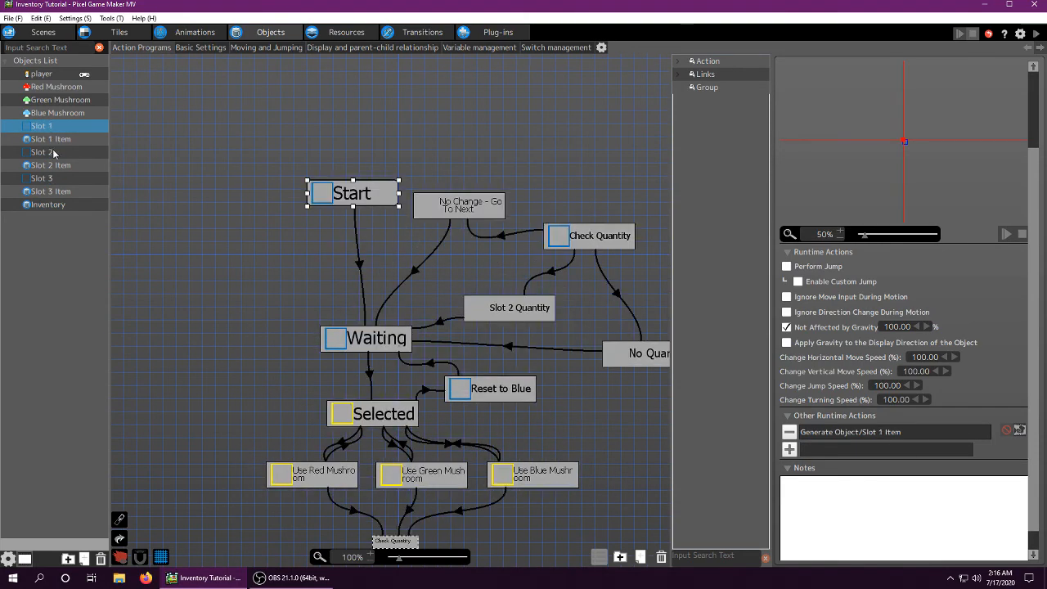
click(52, 152)
click(50, 178)
click(53, 153)
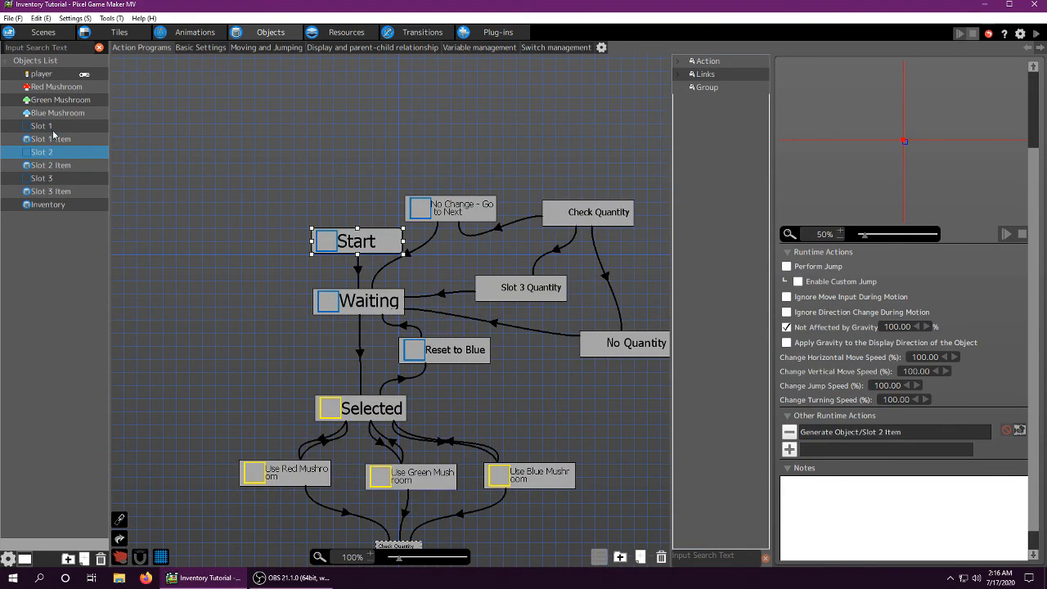
click(53, 126)
click(52, 152)
click(48, 205)
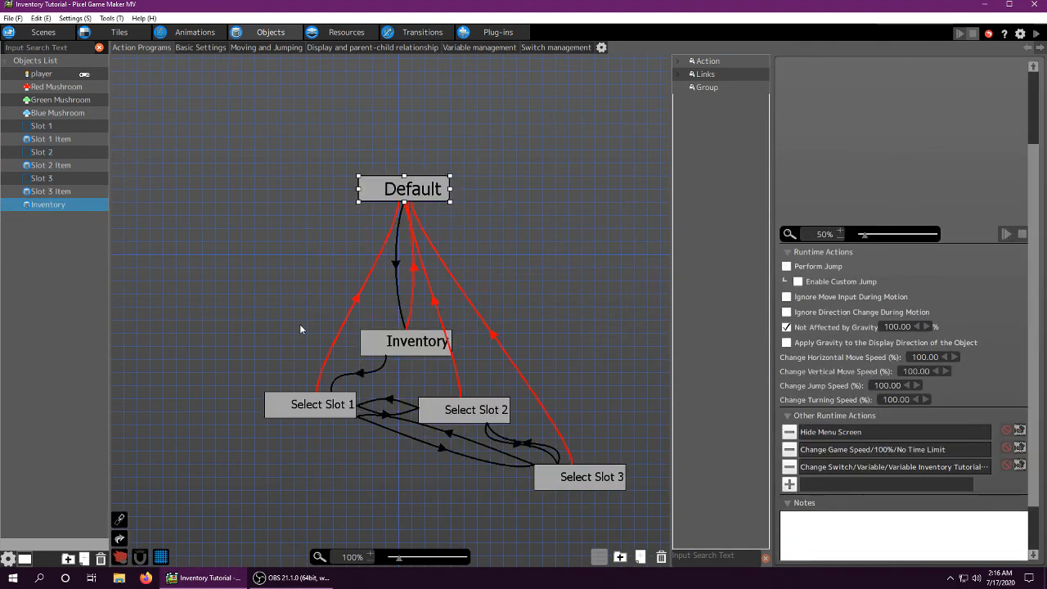
click(401, 311)
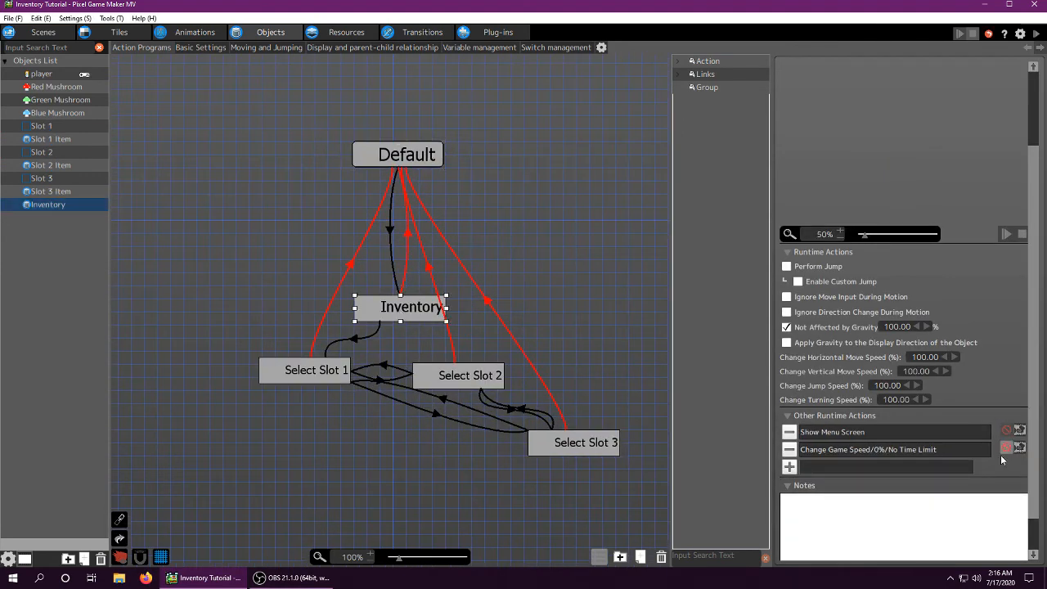
- Start another test play and collect the red and green mushrooms with the inventory open
click(1037, 35)
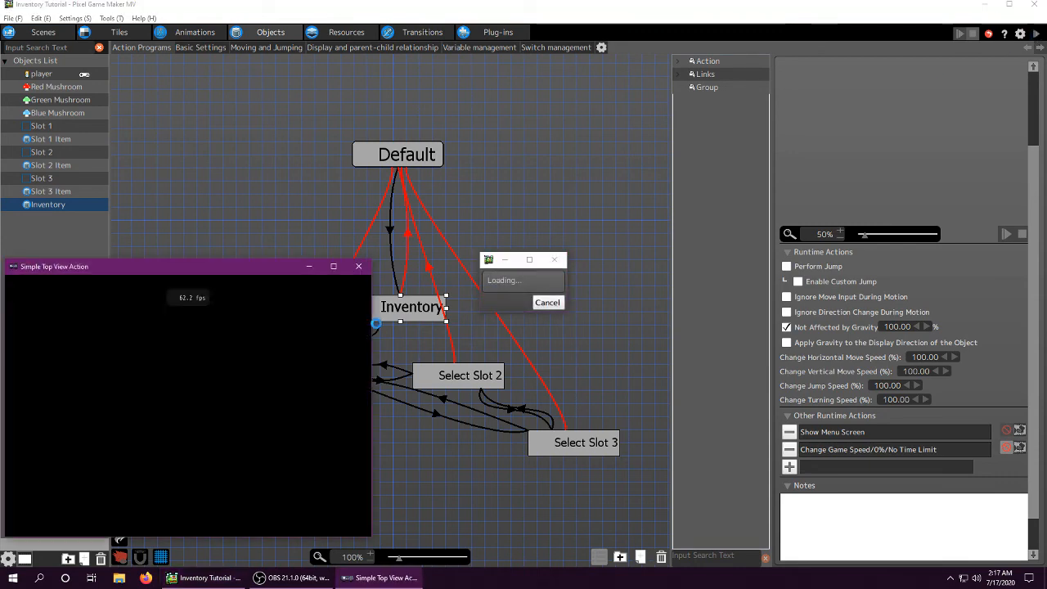
key(Up)
key(Right)
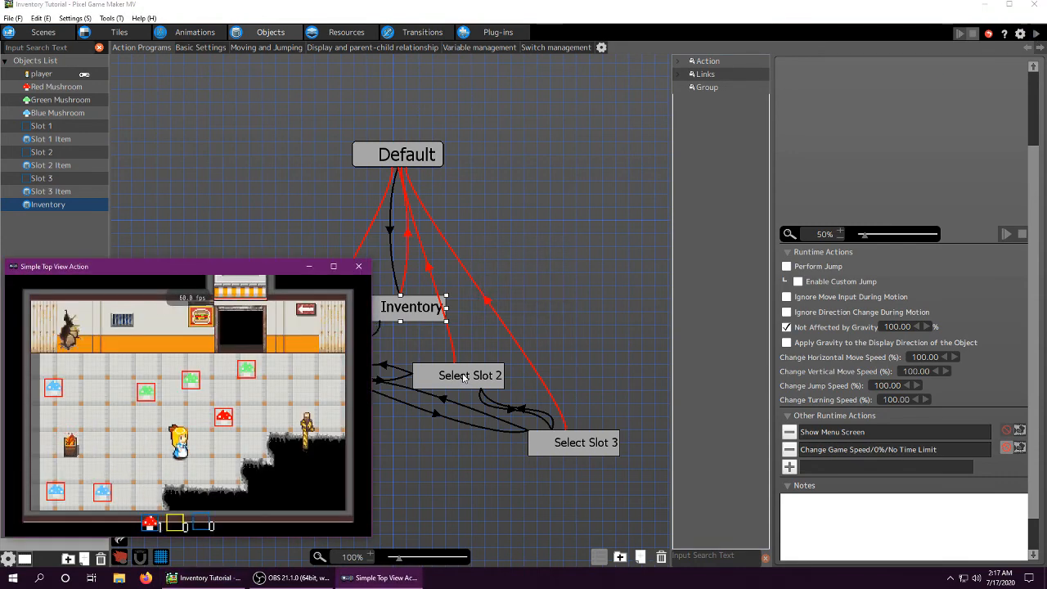
key(Left)
key(Down)
key(Down)
key(Left)
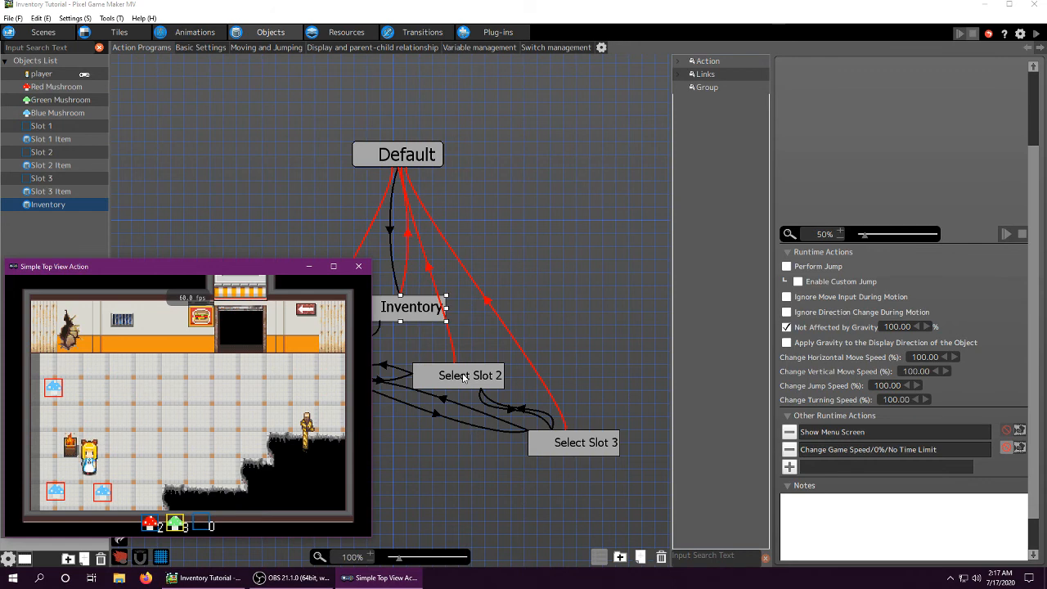
- Collect the remaining blue mushrooms so that all three inventory slots are filled
key(Right)
key(Up)
key(Up)
key(Left)
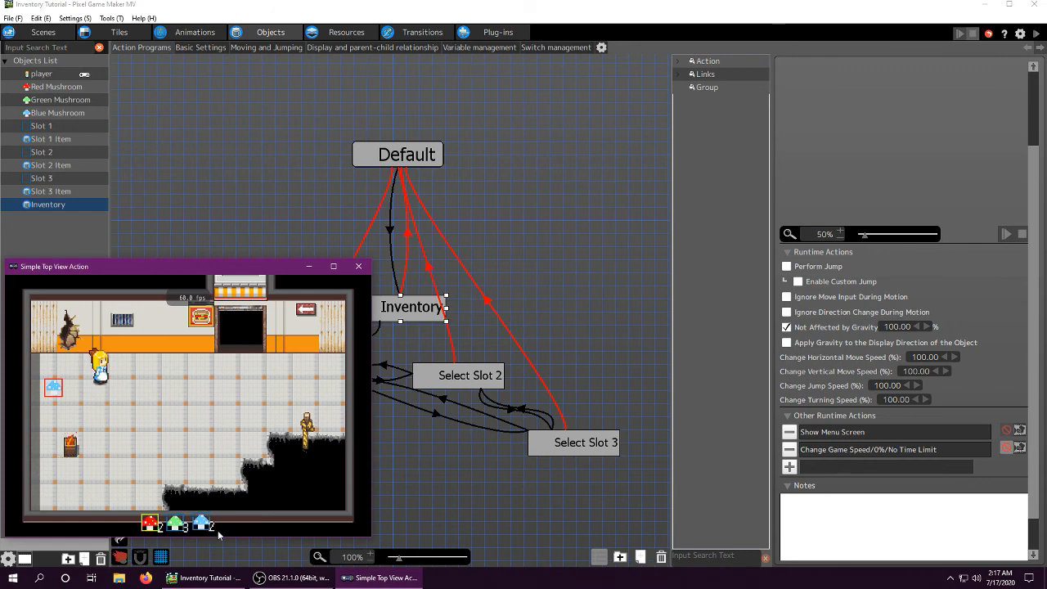
key(Down)
key(Right)
key(Right)
key(Down)
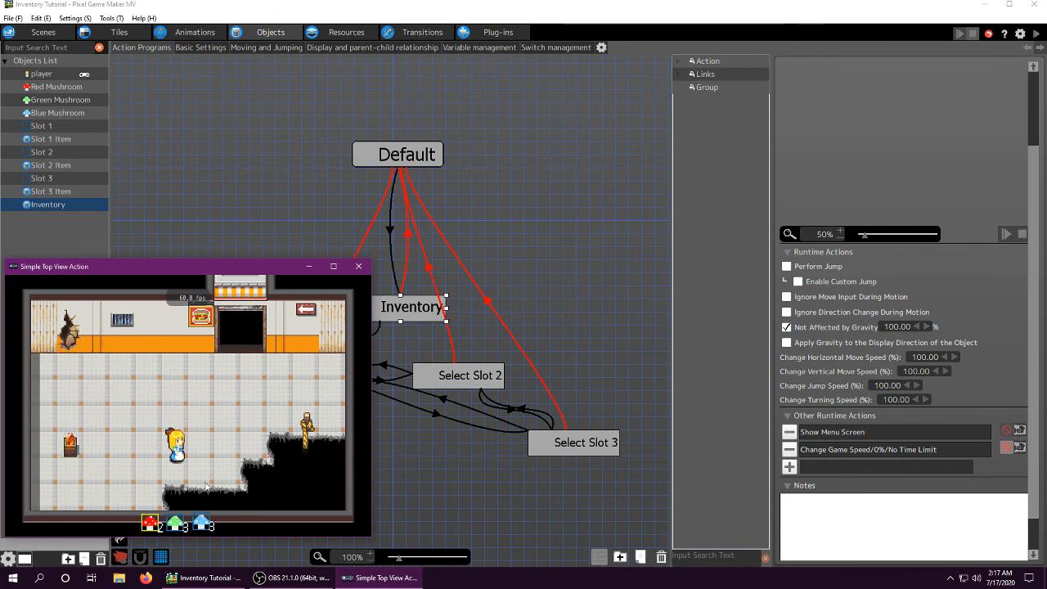
- Move the player around the room with the filled inventory open to test movement and slot selection together
key(Left)
key(Up)
key(Right)
key(Down)
key(Left)
key(Down)
key(Left)
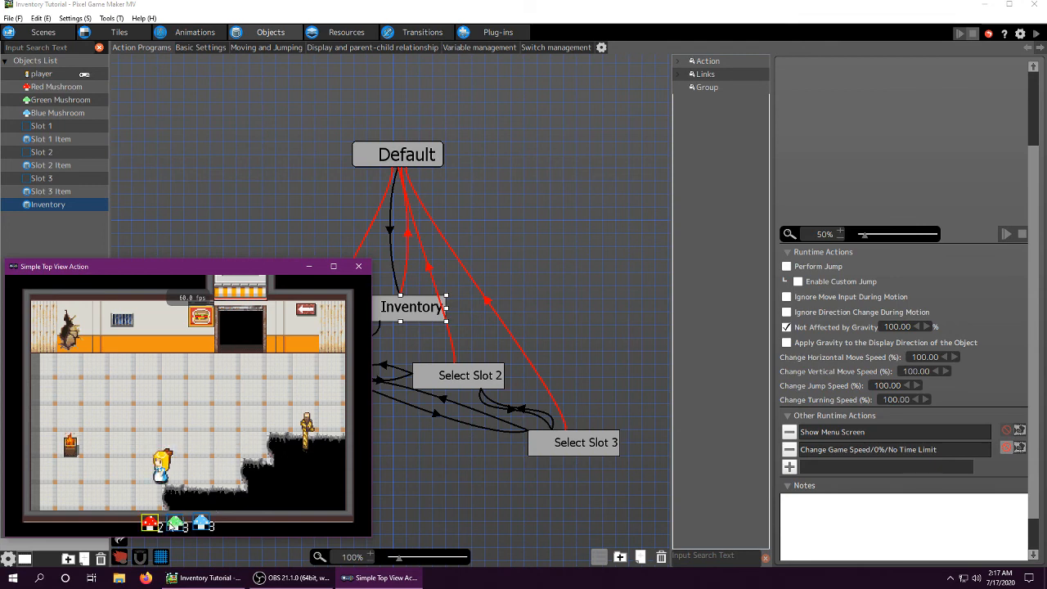
key(Up)
key(Right)
key(Up)
key(Left)
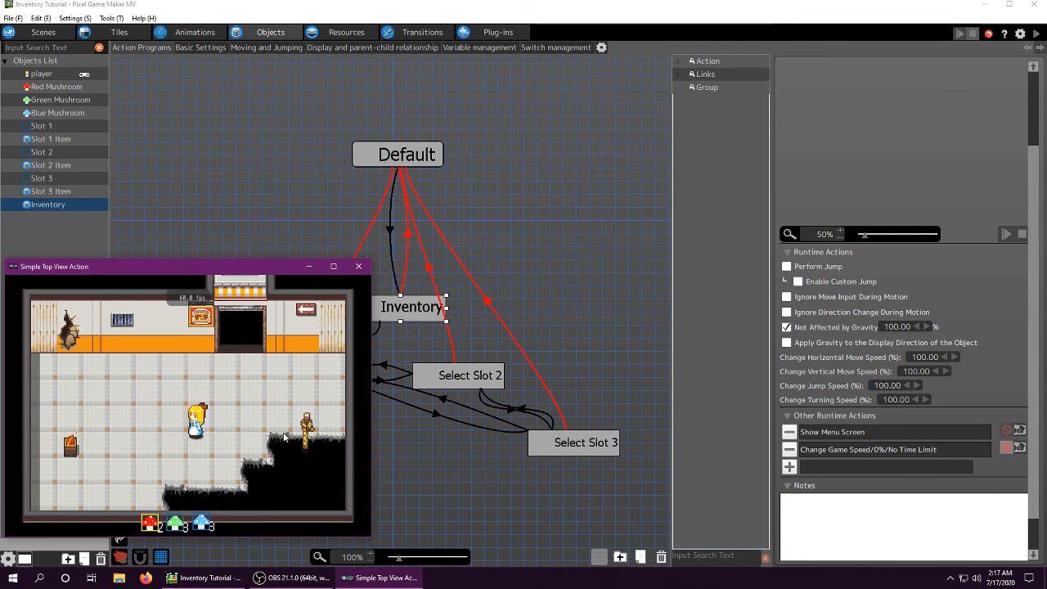
- Test hiding and reopening the inventory while the player keeps walking around the room
key(Down)
key(Right)
key(Up)
key(Right)
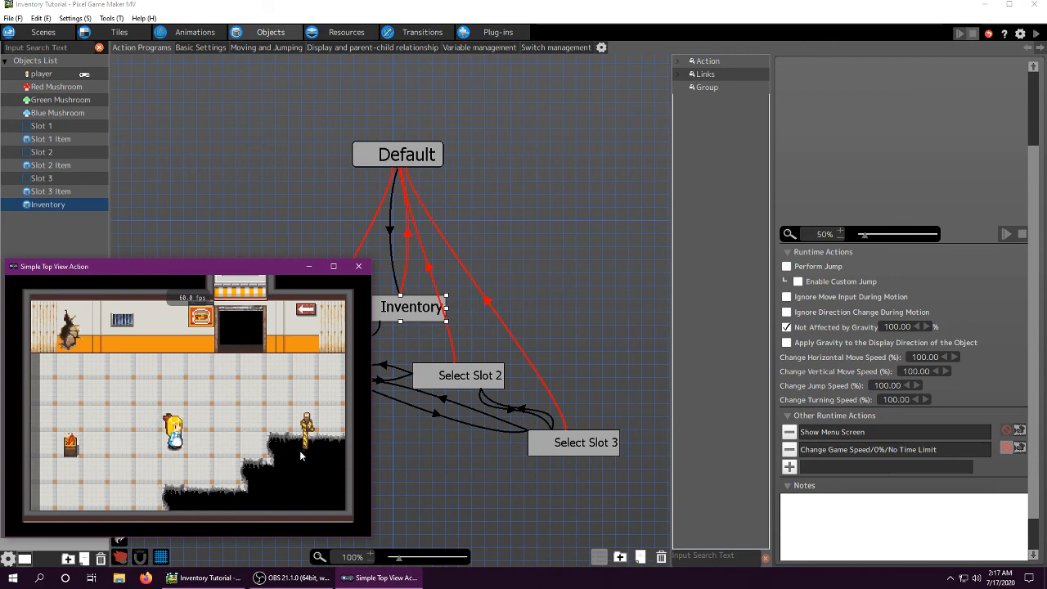
key(Up)
key(Left)
key(Left)
key(Down)
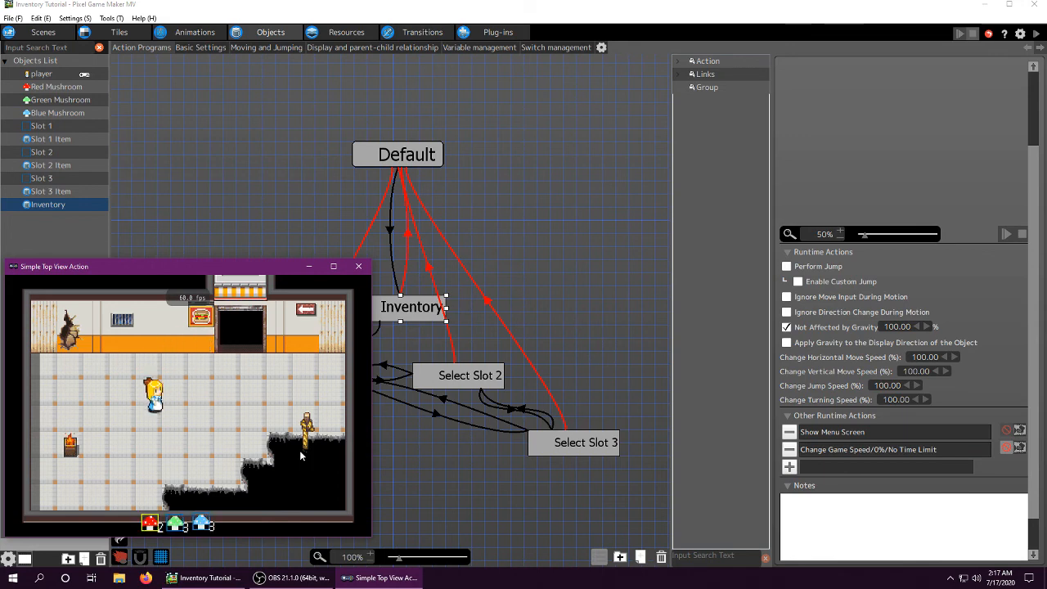
- Walk the player around the room once more with all three slots filled and end the test play
key(Right)
key(Left)
key(Right)
key(Up)
key(Left)
key(Right)
key(Down)
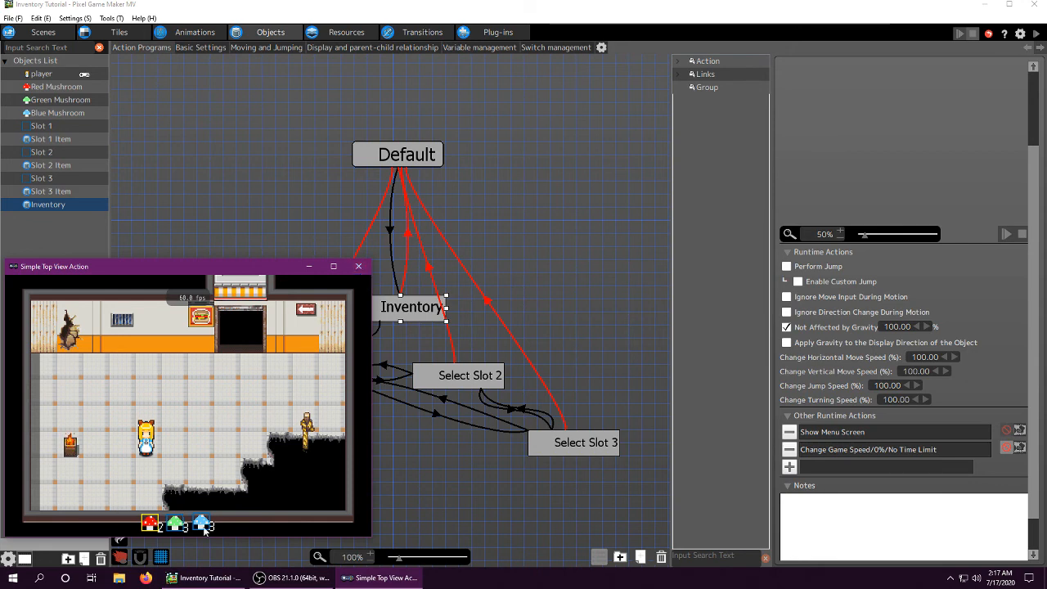
click(358, 266)
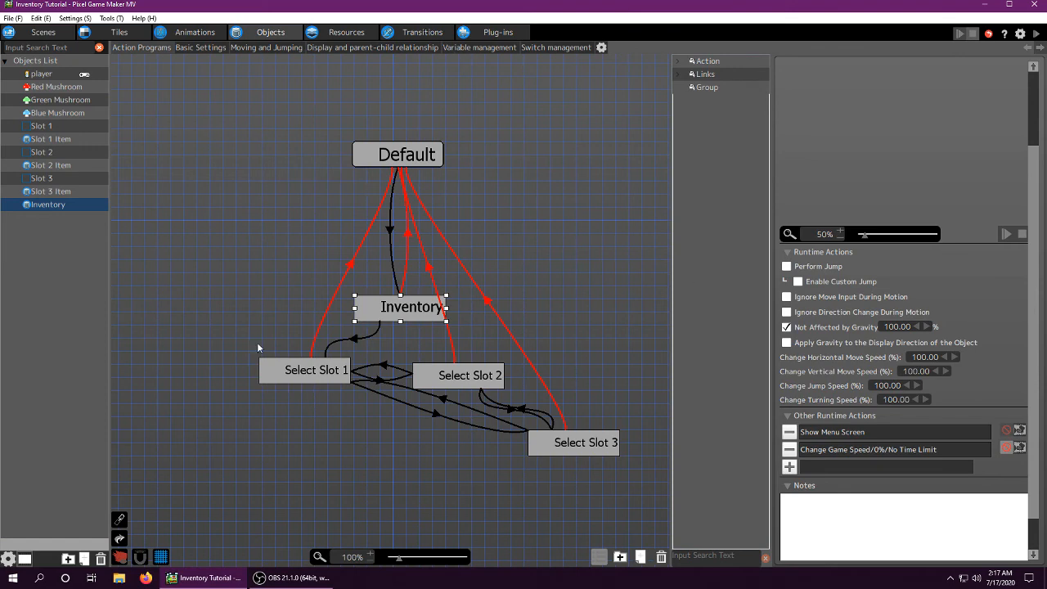
- Review the placed slots and the Inventory object in the scene, comparing the メニュー1 and Inventory layers
click(43, 32)
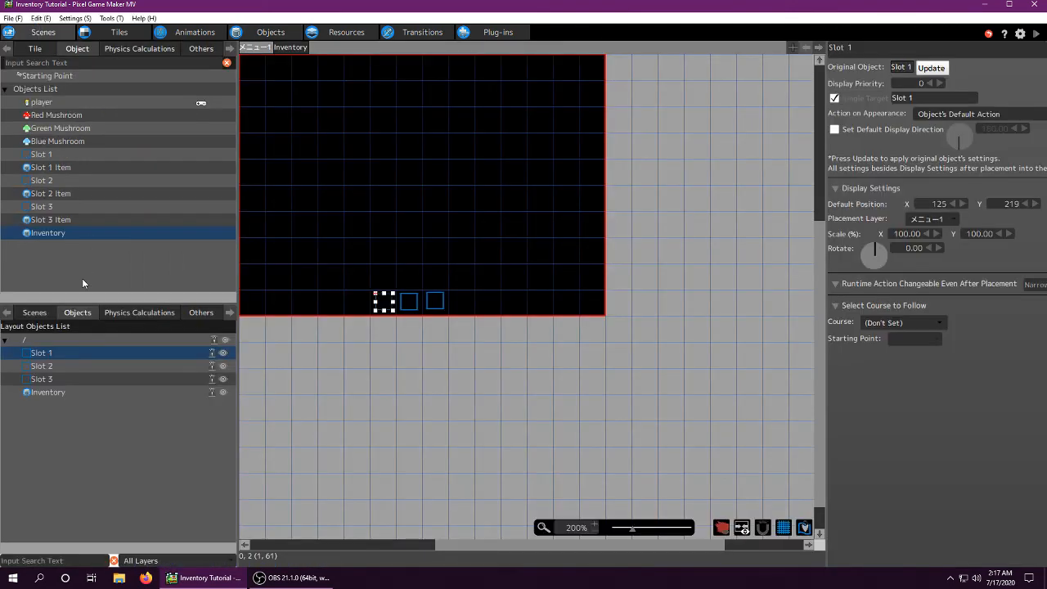
click(49, 353)
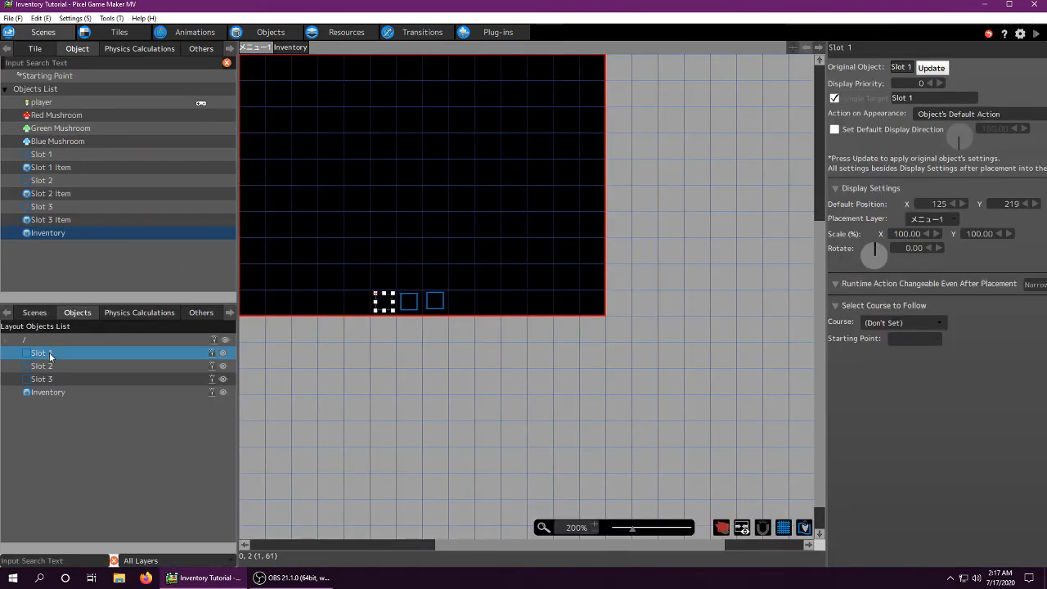
click(290, 45)
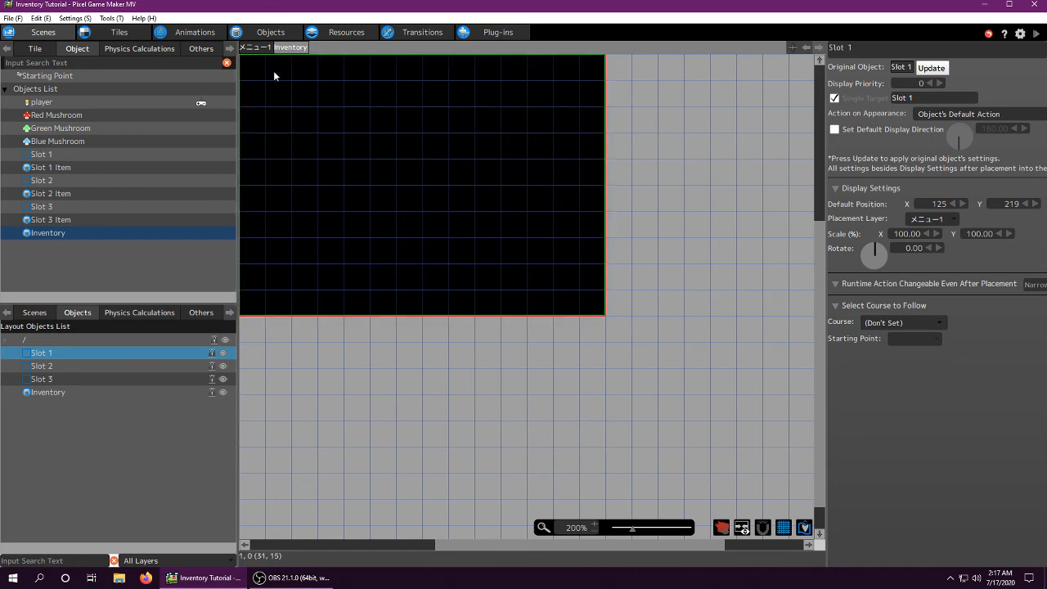
click(259, 49)
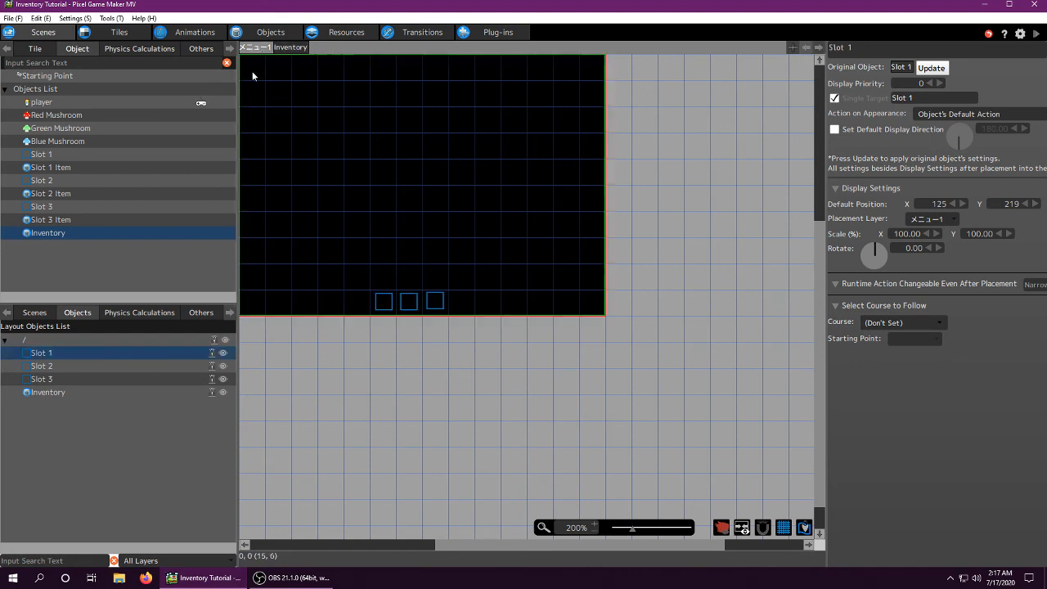
click(56, 394)
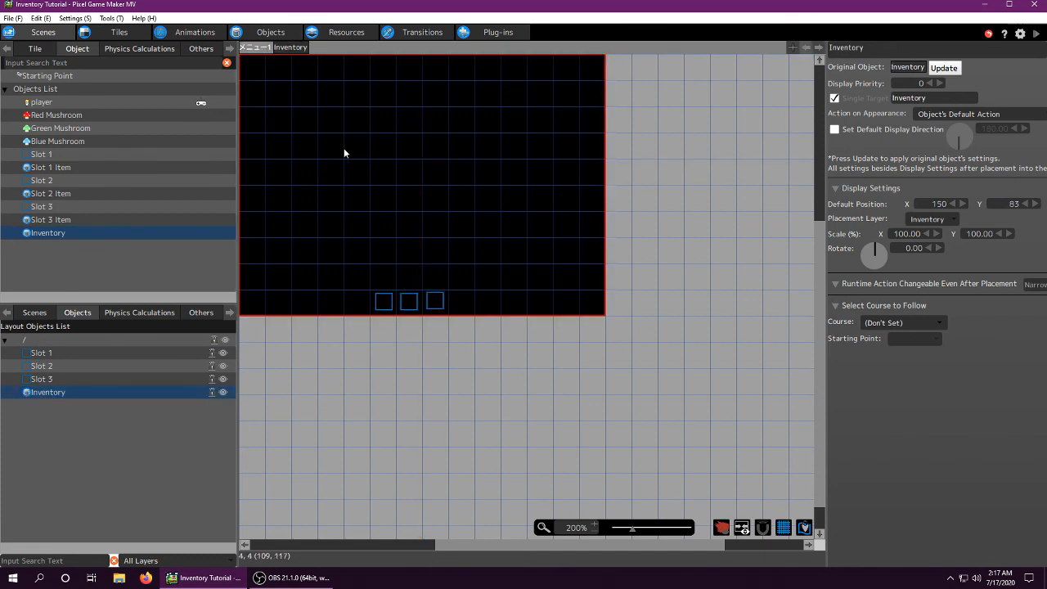
click(287, 48)
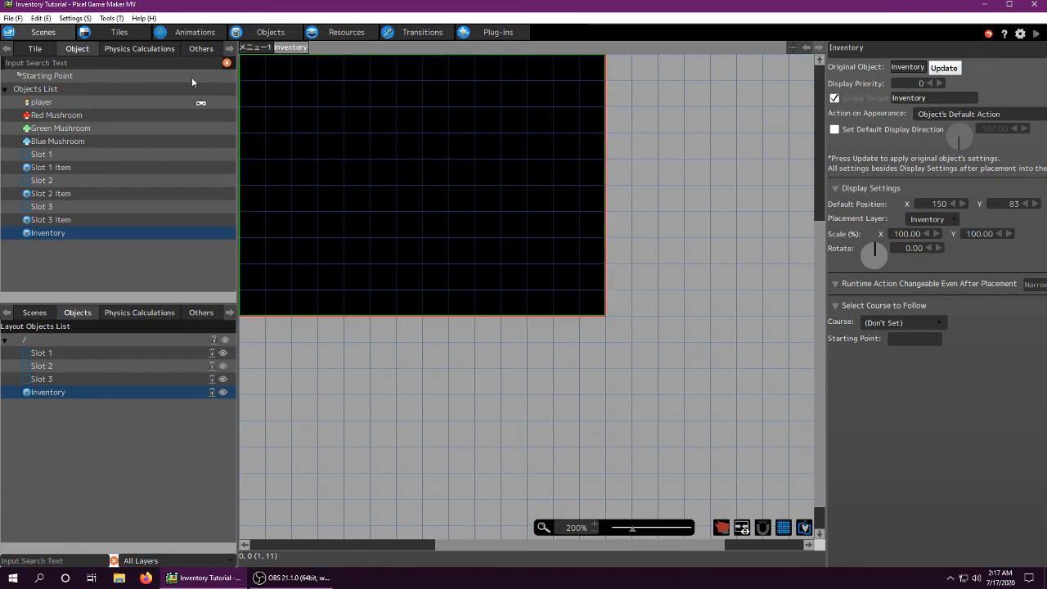
- Look over the action programs of Slot 3, Slot 1 and the player, and return to the scene layout
click(270, 35)
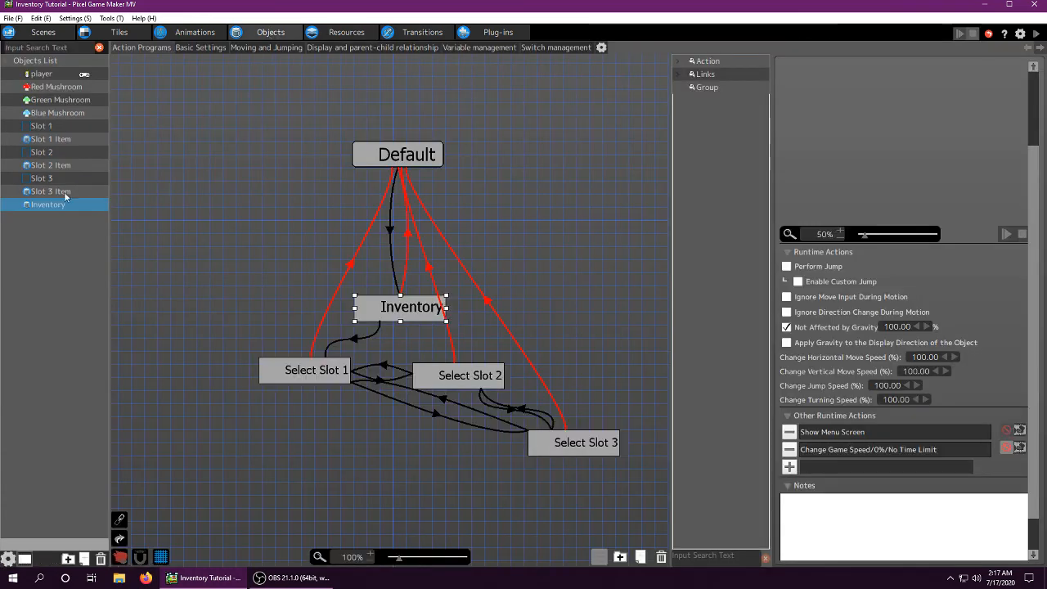
middle_drag(274, 361, 354, 266)
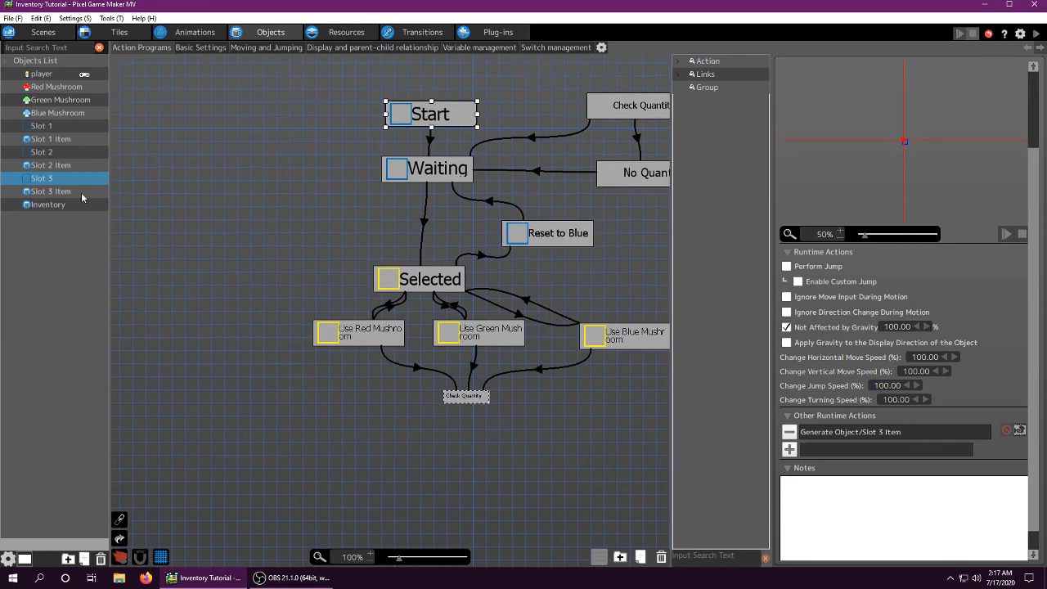
click(49, 138)
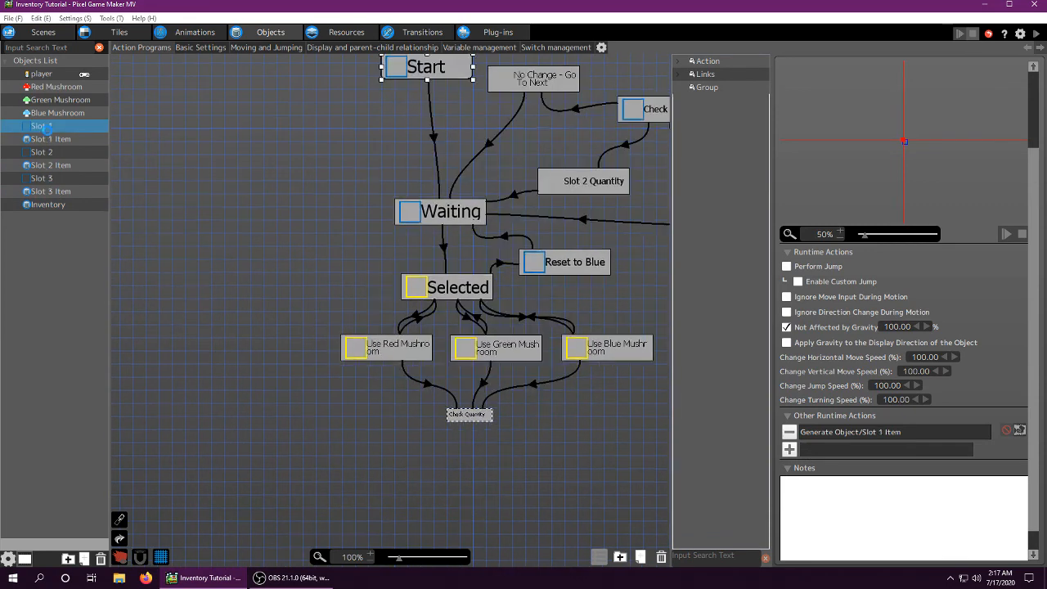
click(49, 74)
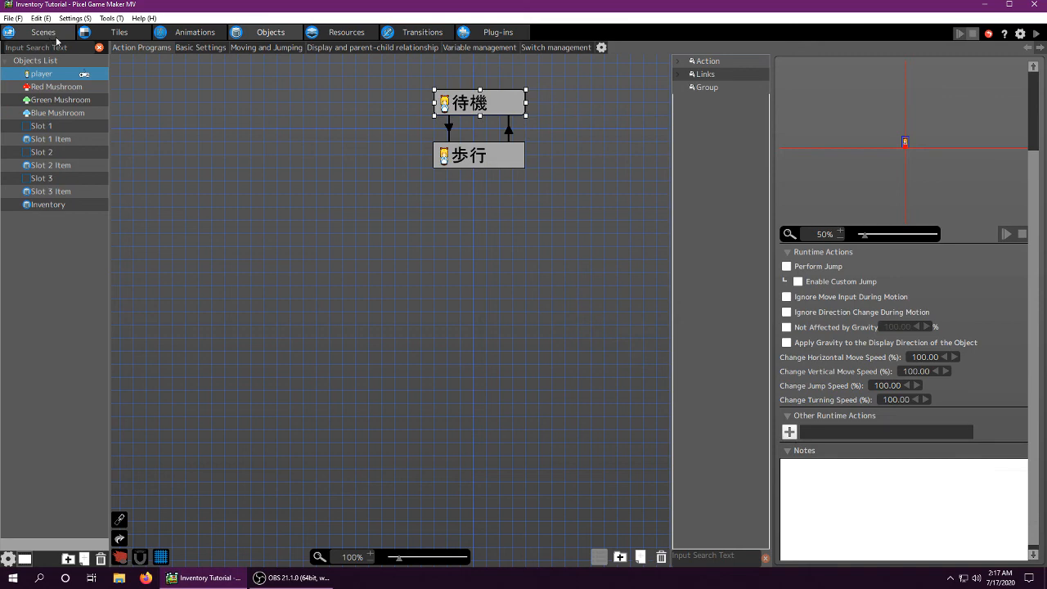
middle_drag(379, 134, 268, 220)
middle_drag(392, 127, 433, 158)
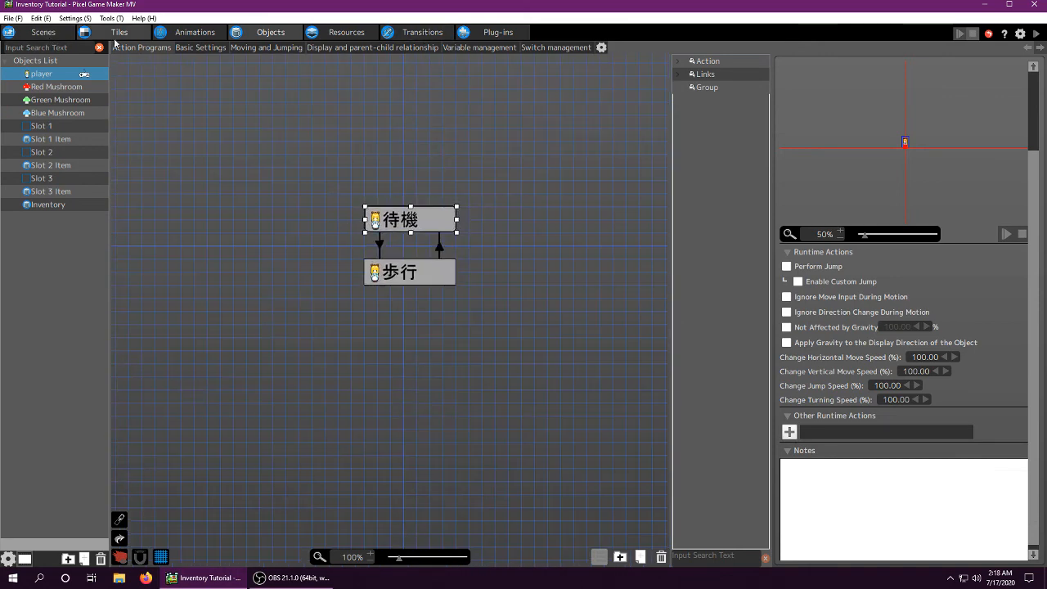
click(56, 36)
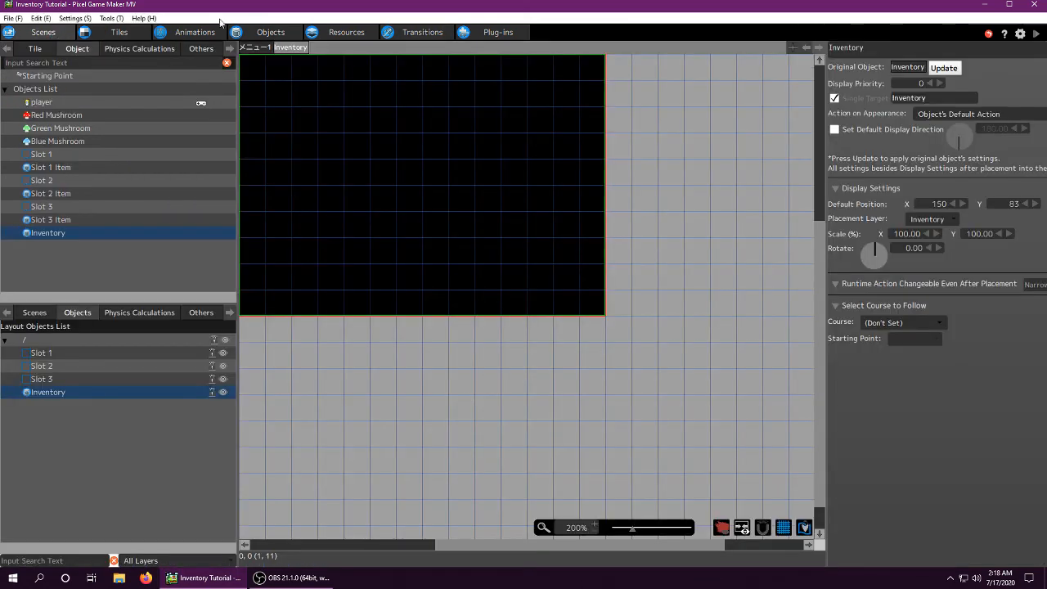
- Review the Slot 1 action program and the Red Mushroom pickup flow into the three slots
click(271, 33)
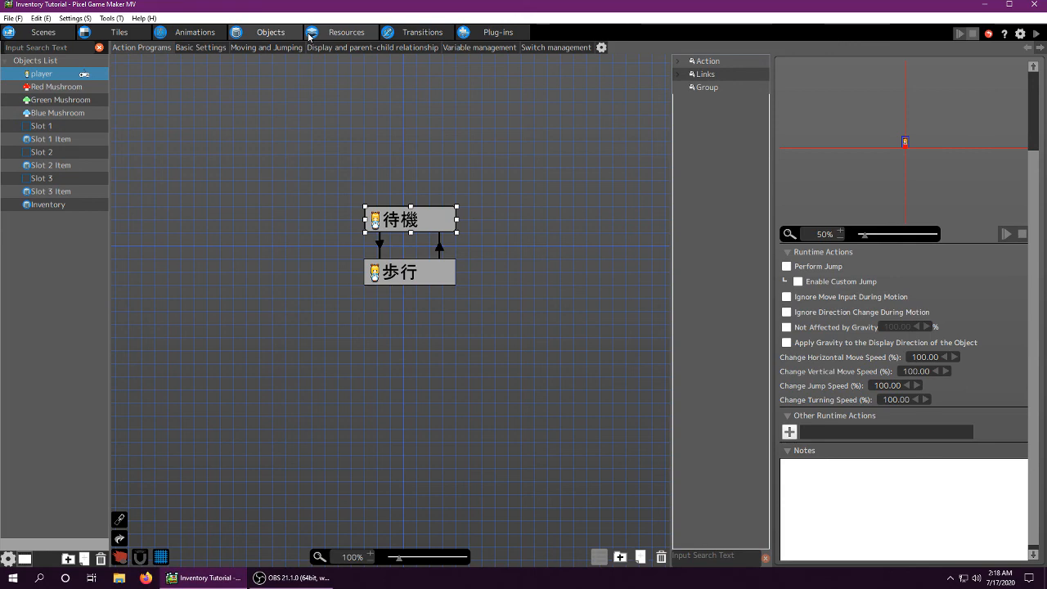
click(69, 127)
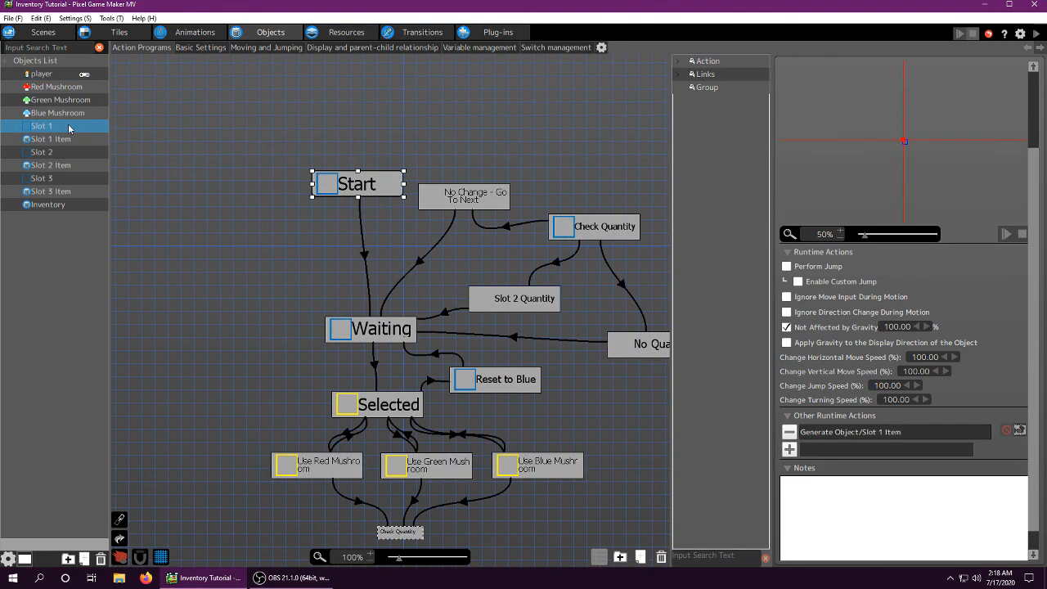
middle_drag(211, 222, 176, 163)
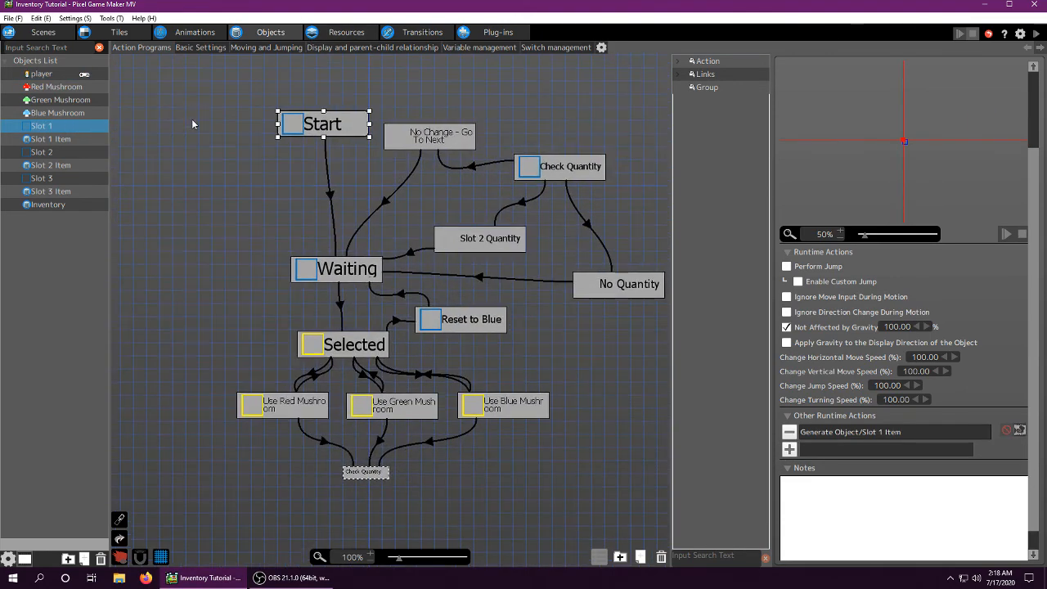
click(51, 87)
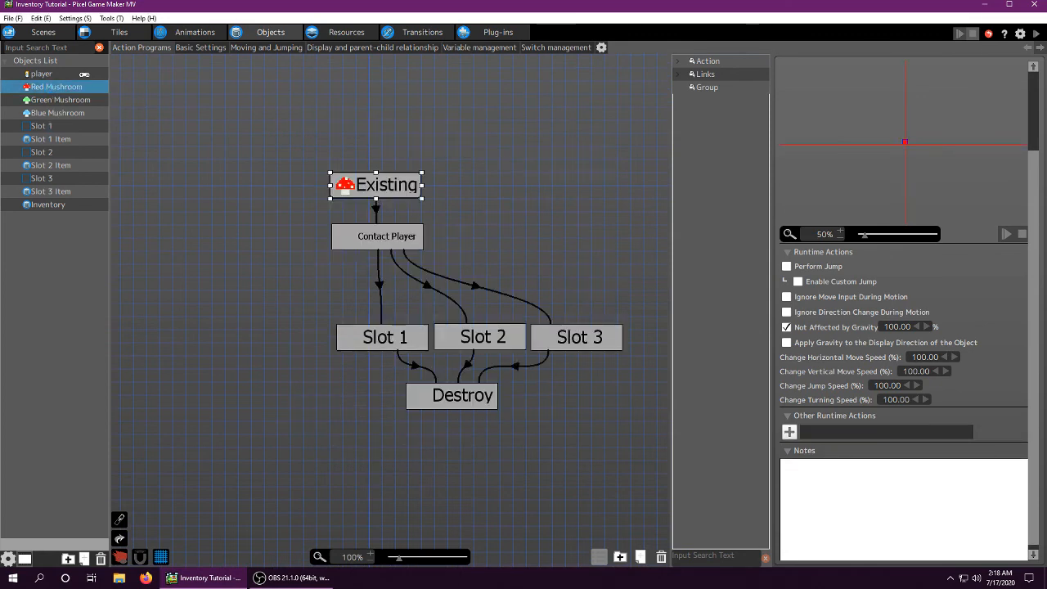
- Start a test play and collect mushrooms in the order blue, red, green to fill the slots
click(1043, 34)
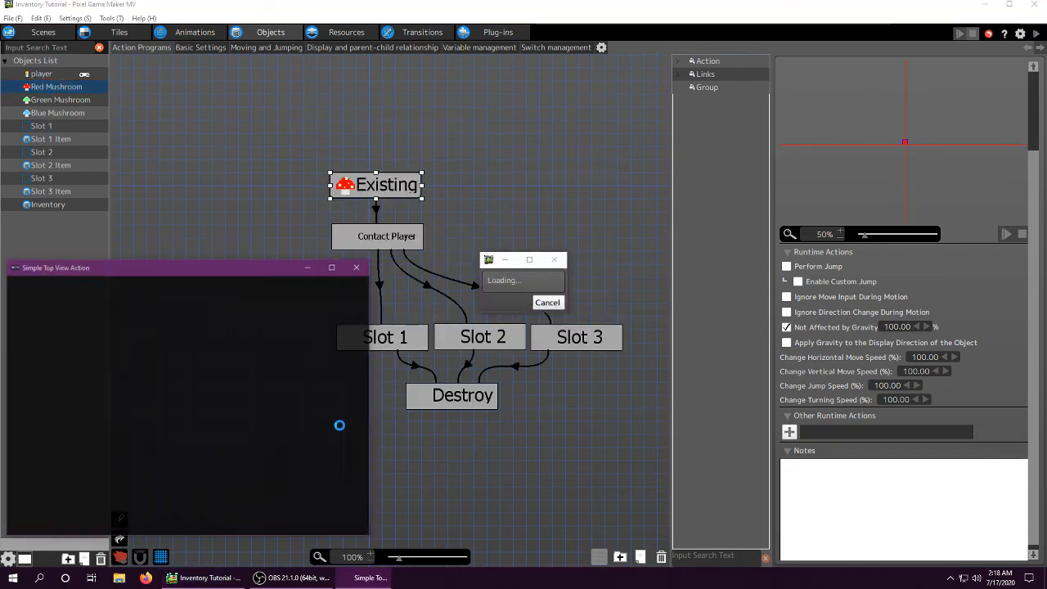
key(Down)
key(Right)
key(Up)
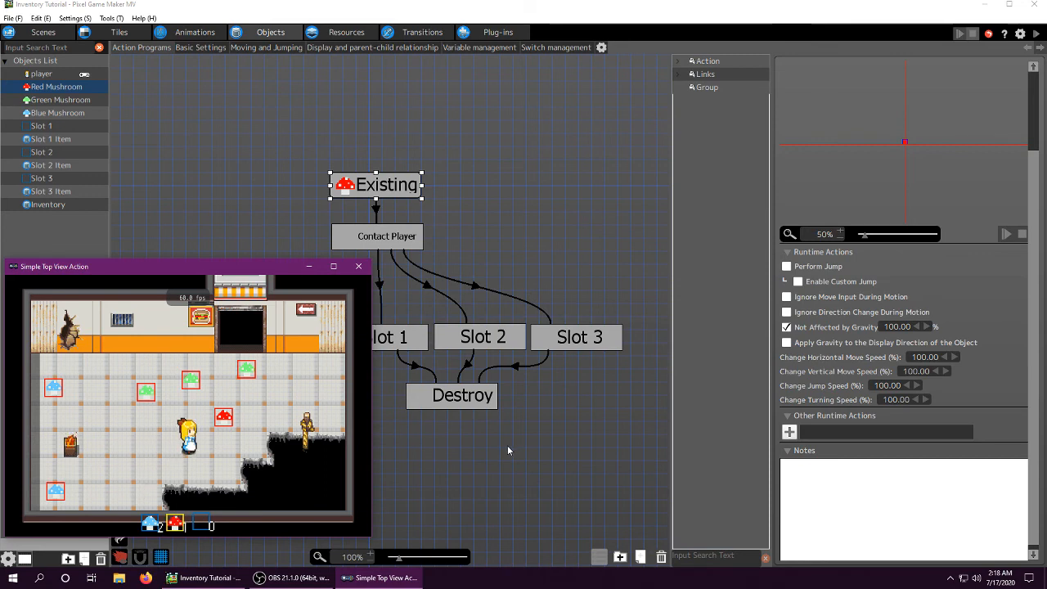
key(Left)
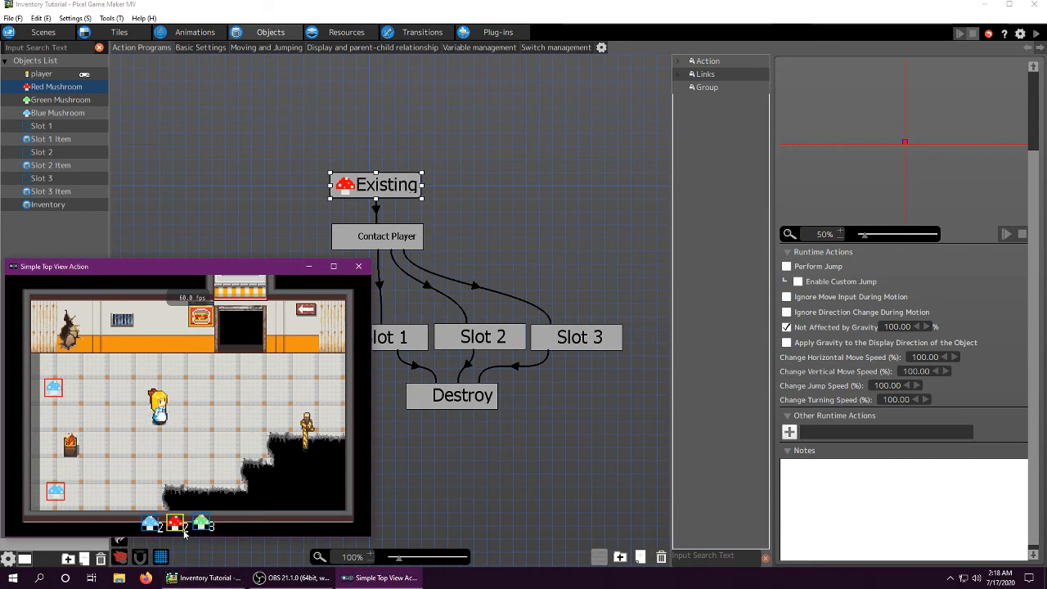
- Restart the game and collect both red mushrooms and the nearest green one with the inventory open
key(F5)
key(Right)
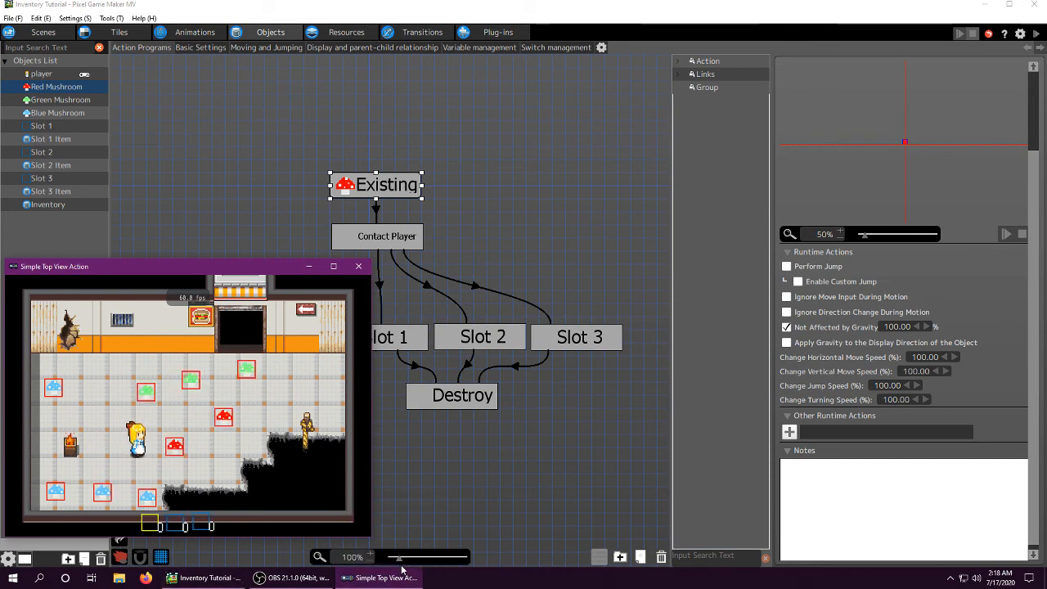
key(Right)
key(Left)
key(Up)
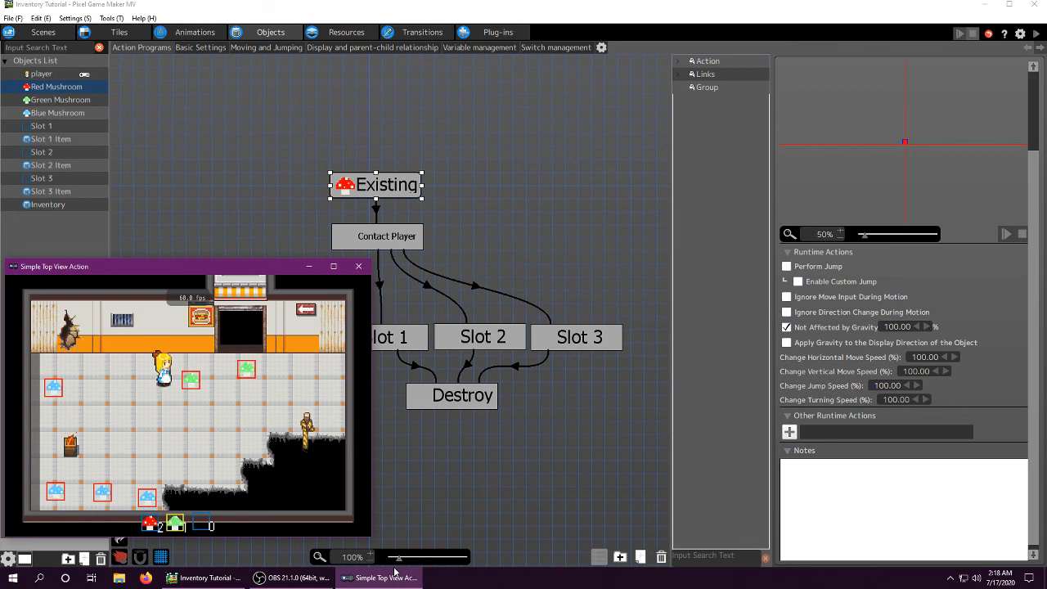
- Collect the remaining green mushrooms and the three blue ones along the room's lower edge
key(Right)
key(Down)
key(Left)
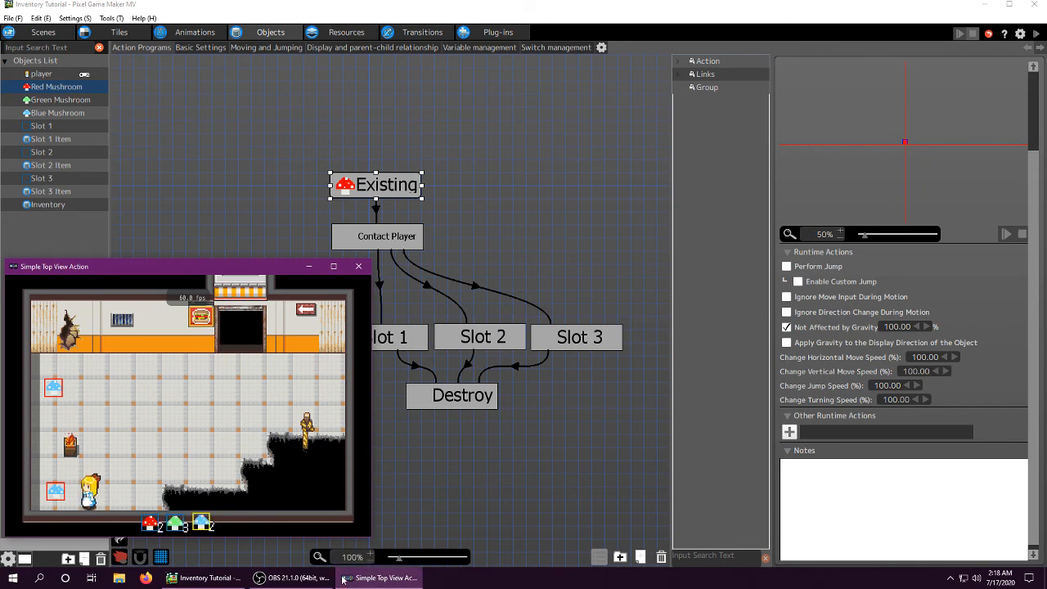
key(Right)
key(Up)
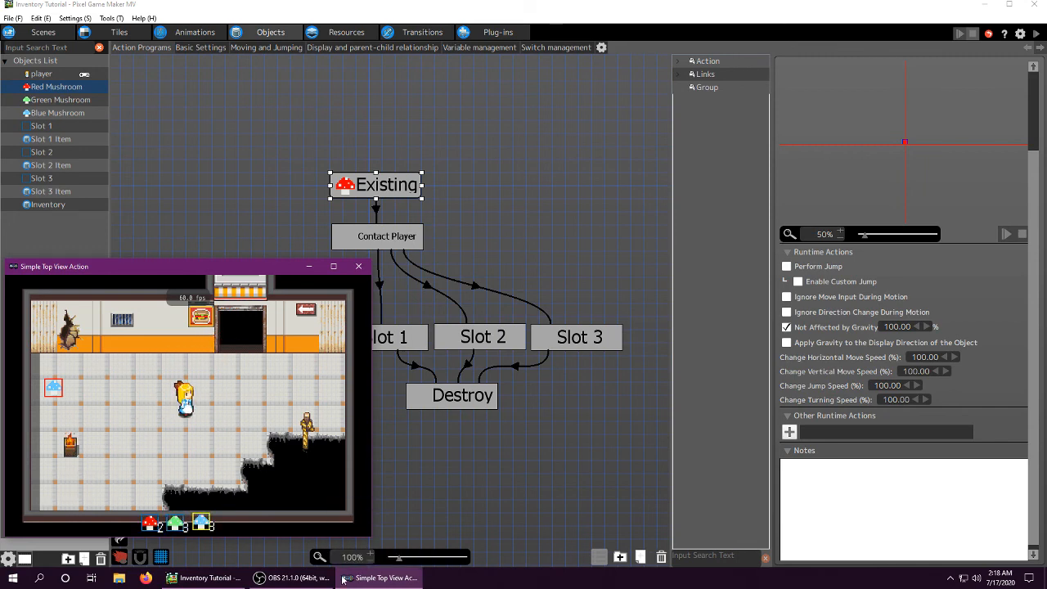
- Restart the game and collect the upper blue mushroom first, followed by two green and both red ones
mouse_move(339, 578)
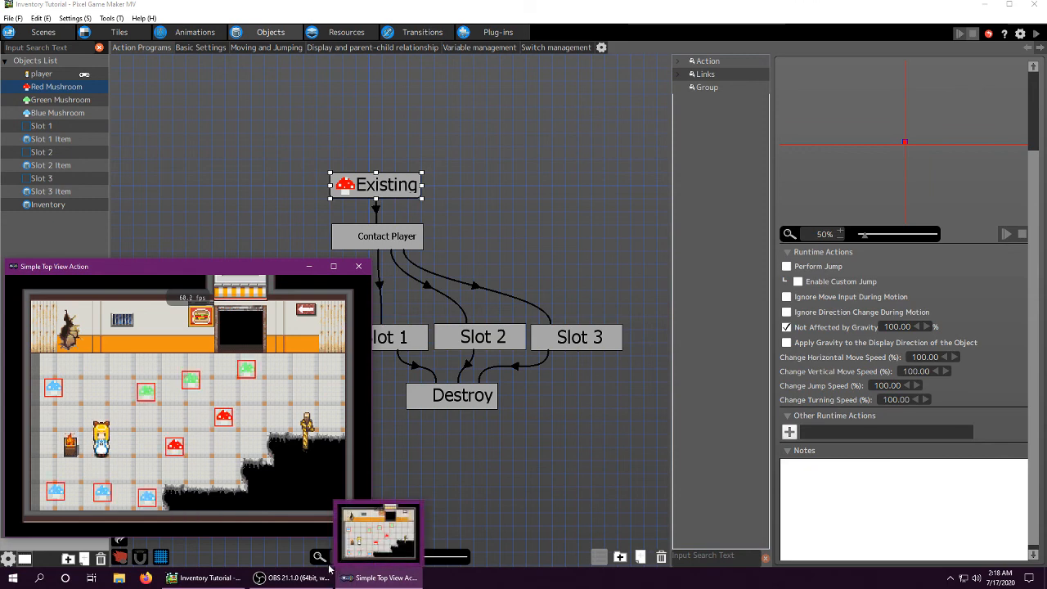
key(Up)
key(Left)
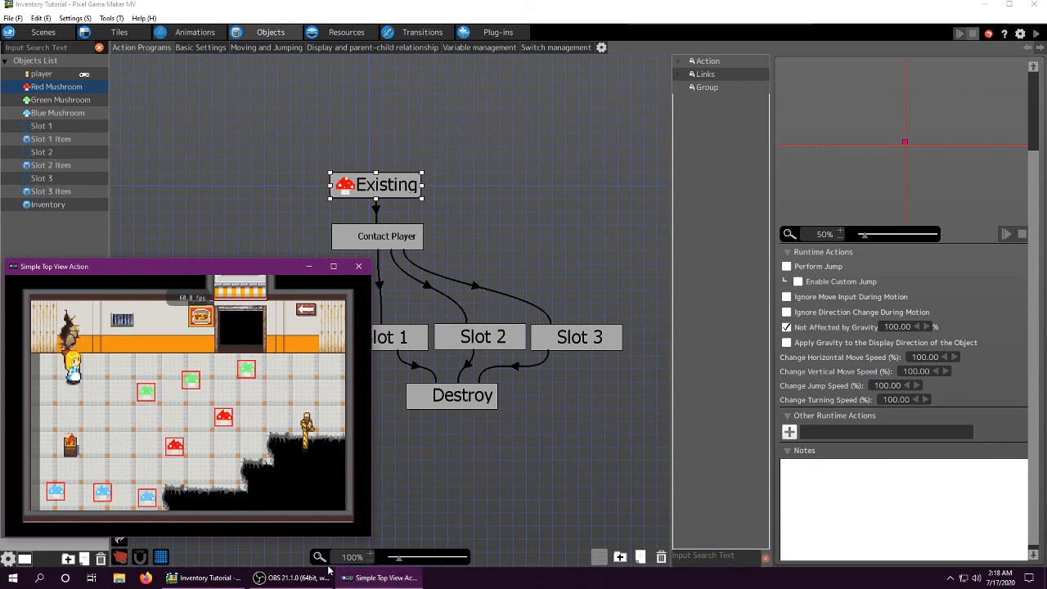
key(Right)
key(Down)
key(Left)
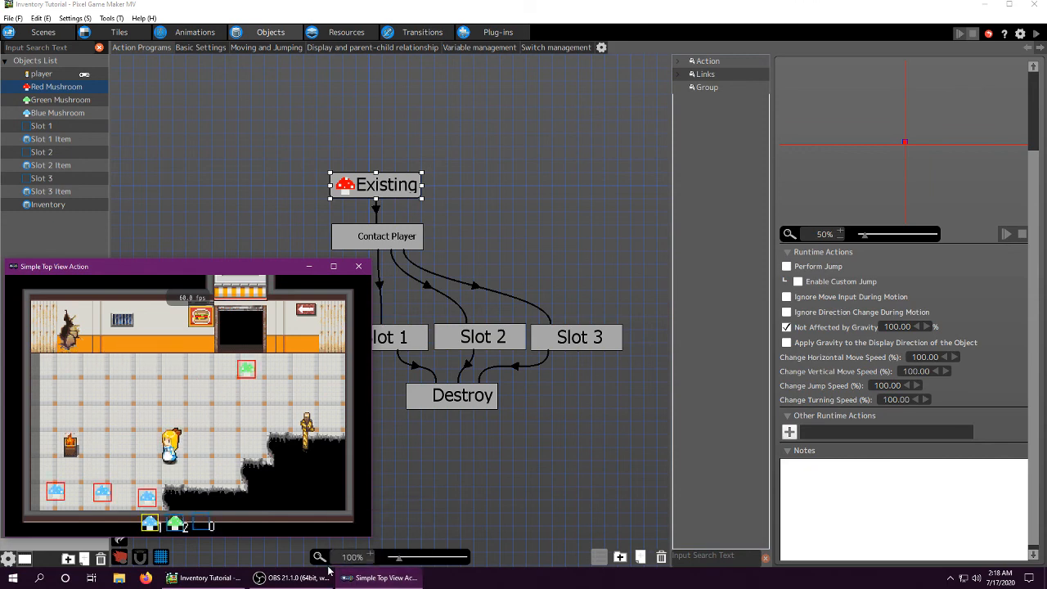
- Walk the player around the room's centre and move the inventory selection to the second slot
key(Right)
key(Right)
key(Up)
key(Left)
key(Down)
key(Up)
key(Down)
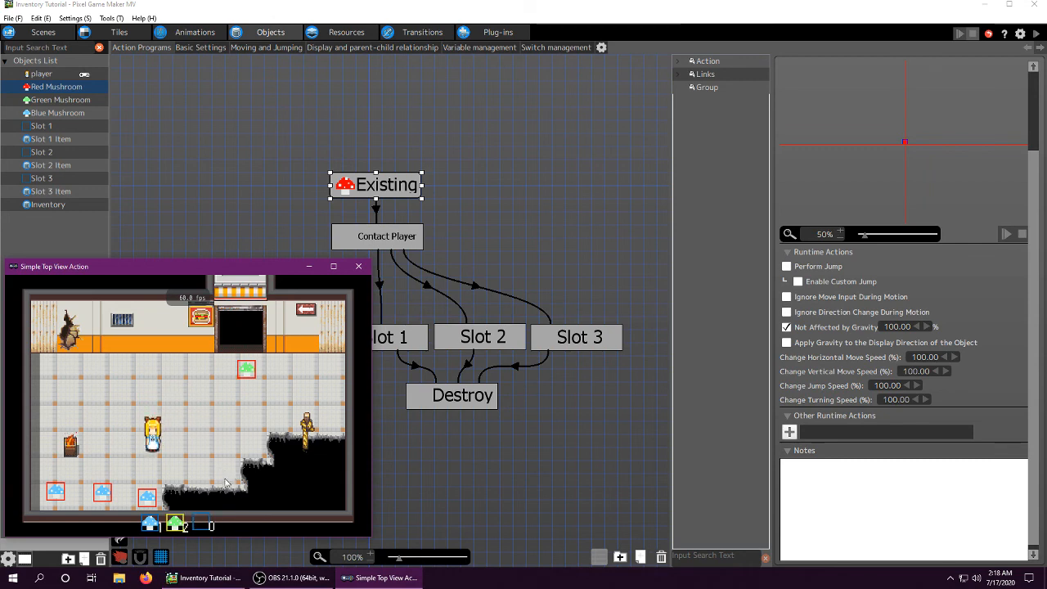
- Toggle the inventory off and on, collect another blue mushroom, and end the test play
key(i)
key(i)
key(Up)
key(Left)
key(Down)
key(Right)
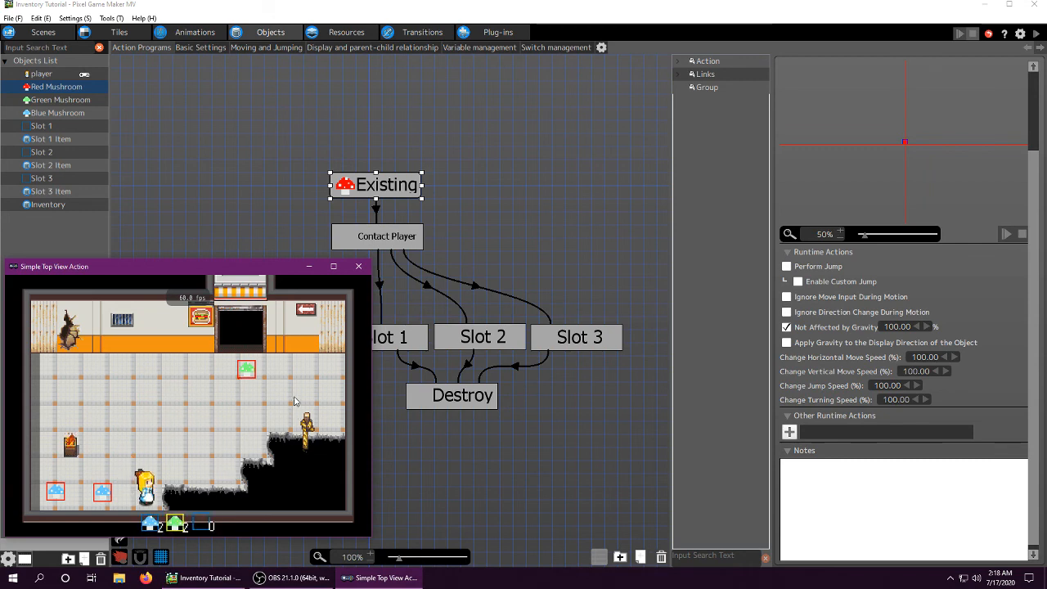
key(Left)
click(358, 266)
- Check the variable condition on Slot 3 Item's link from Nothing to Red Mushroom, and open Slot 3's action program
click(51, 165)
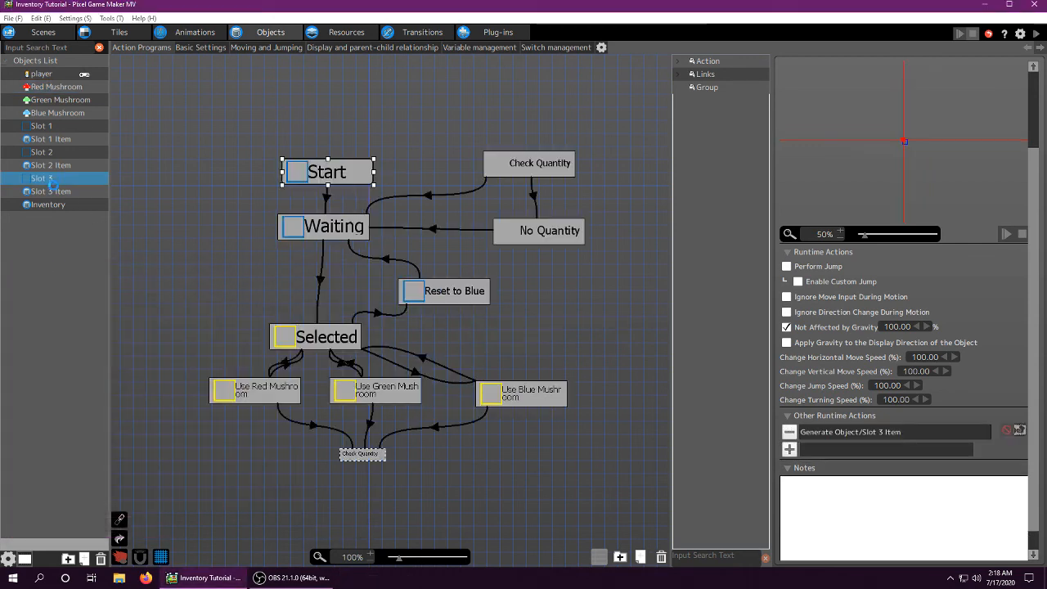
click(51, 192)
click(360, 273)
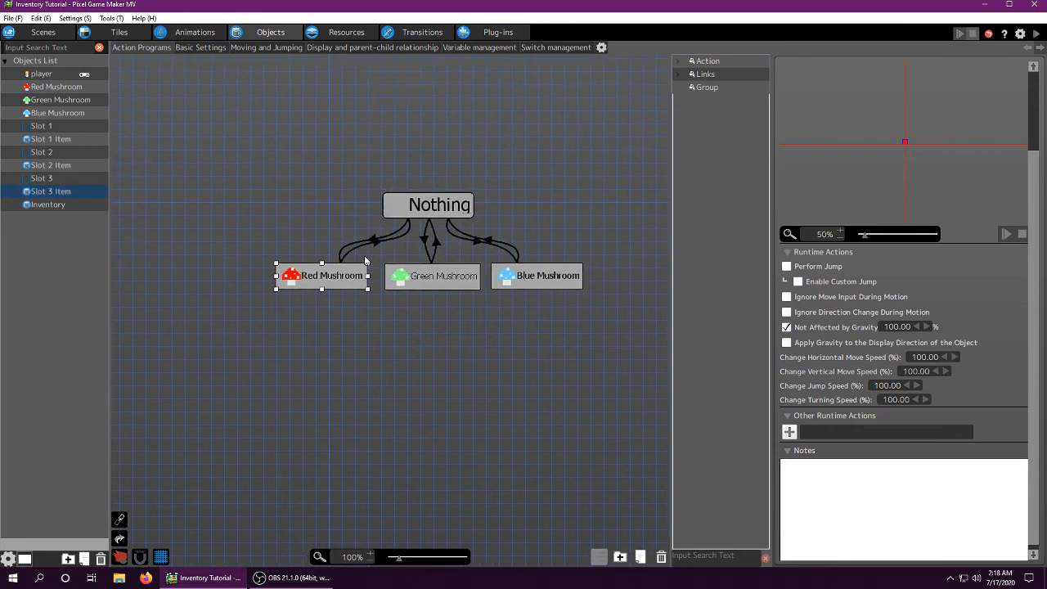
click(372, 242)
double_click(884, 268)
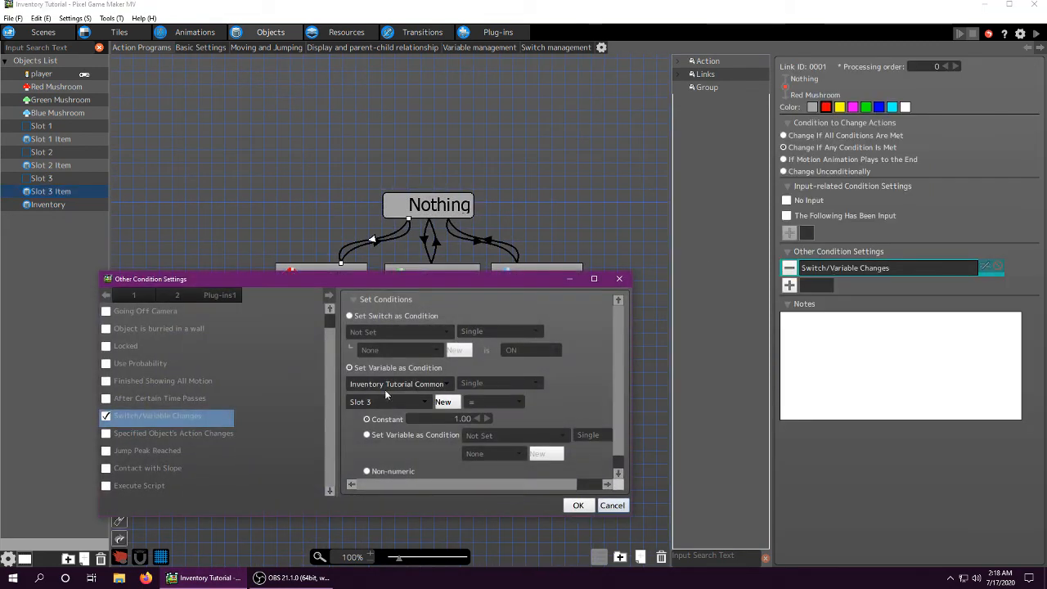
click(576, 506)
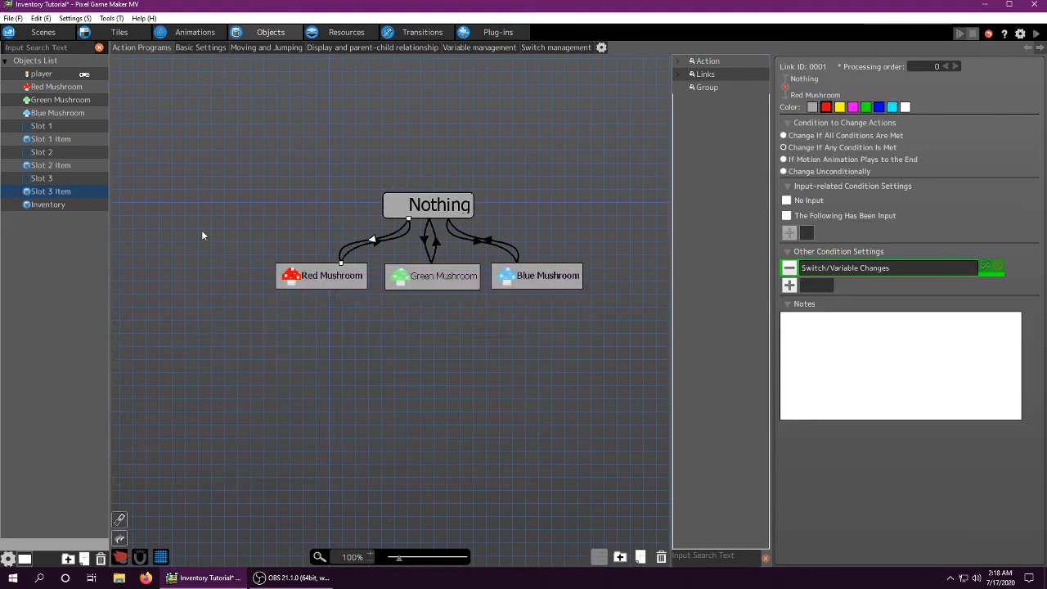
click(65, 179)
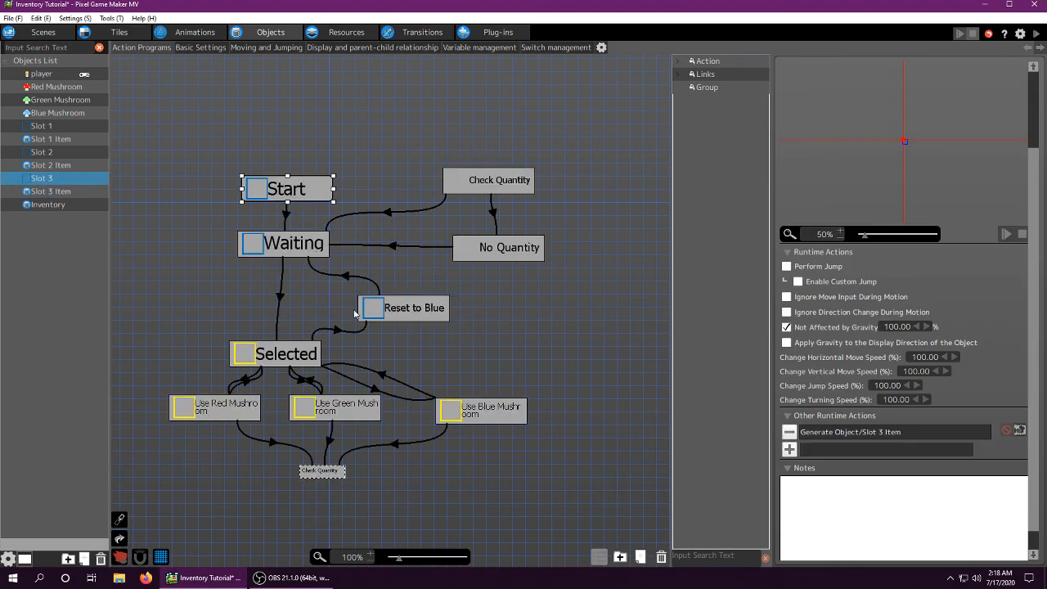
- Check the variable conditions on Slot 3 Item's links from Red Mushroom and Green Mushroom back to Nothing
click(66, 192)
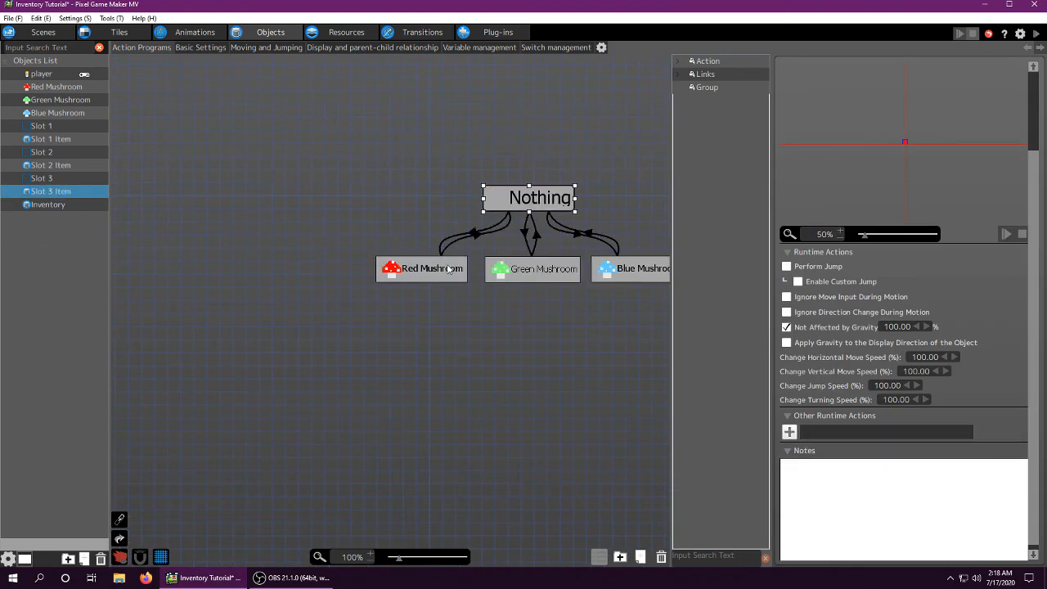
click(449, 270)
click(508, 284)
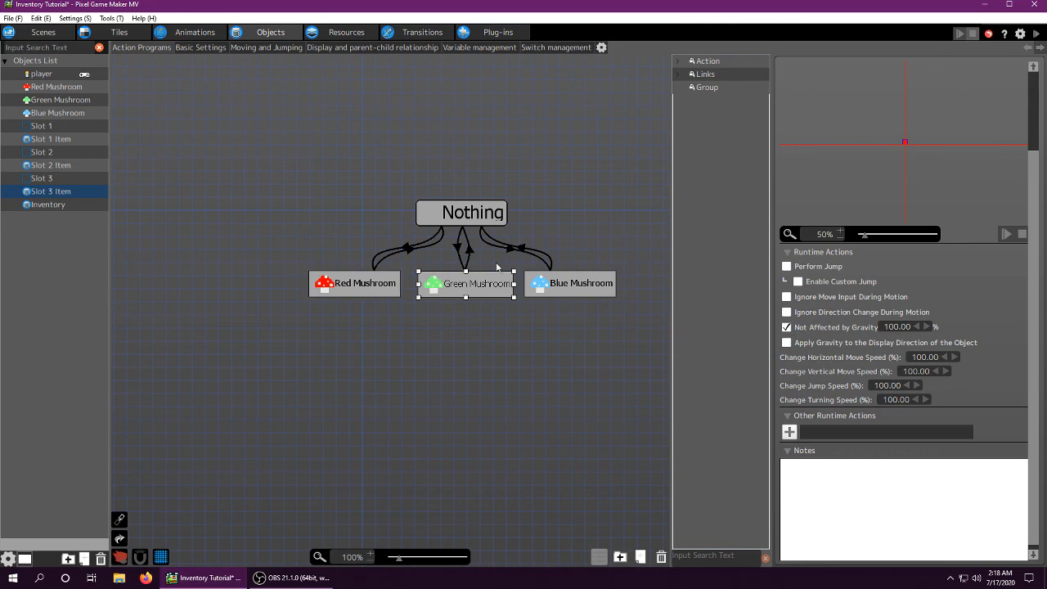
click(458, 248)
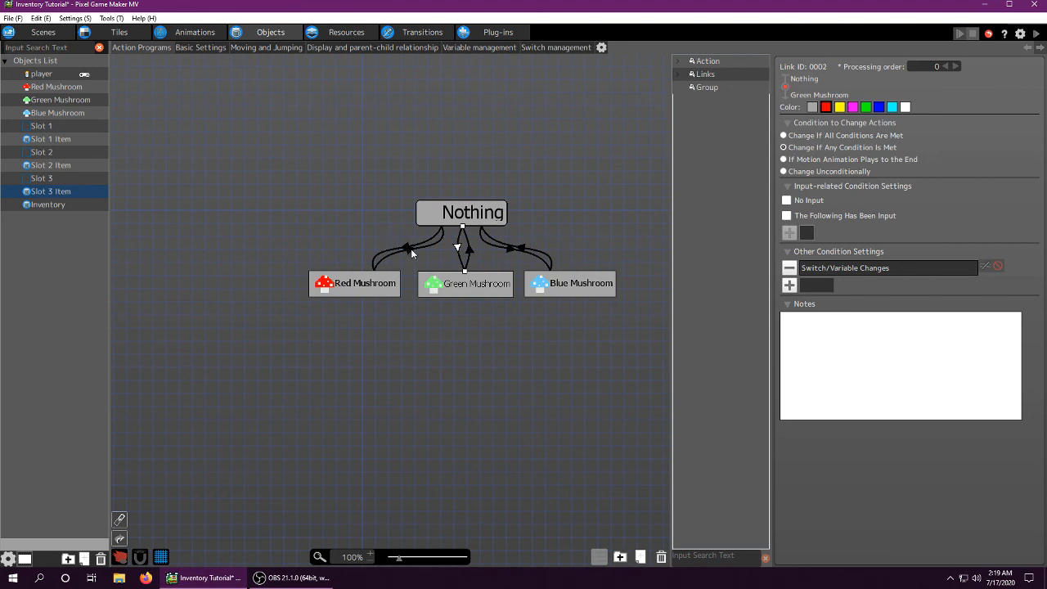
click(411, 249)
double_click(818, 269)
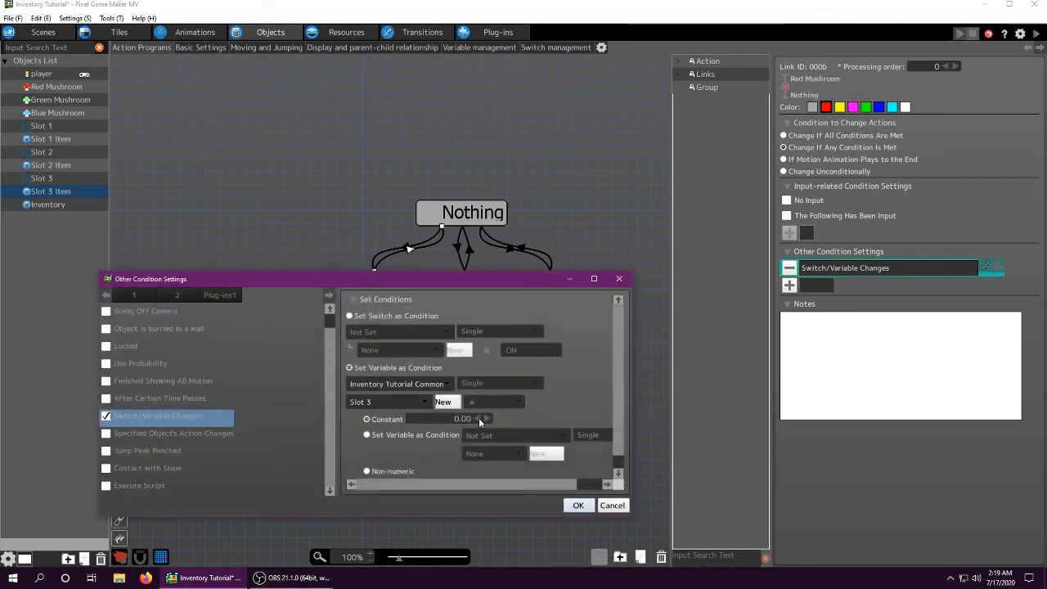
click(577, 505)
click(405, 249)
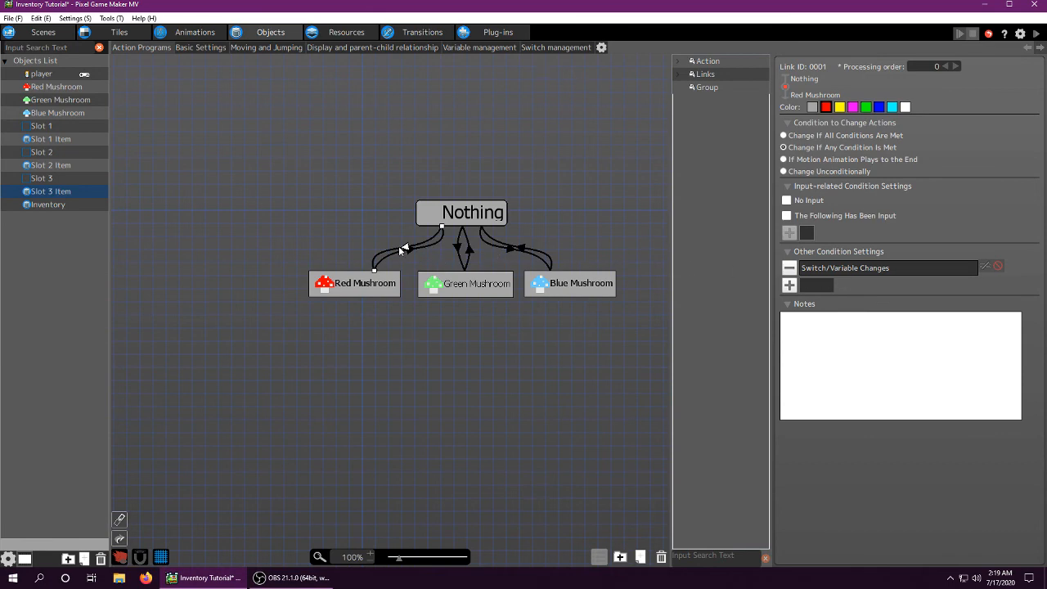
click(473, 251)
double_click(856, 268)
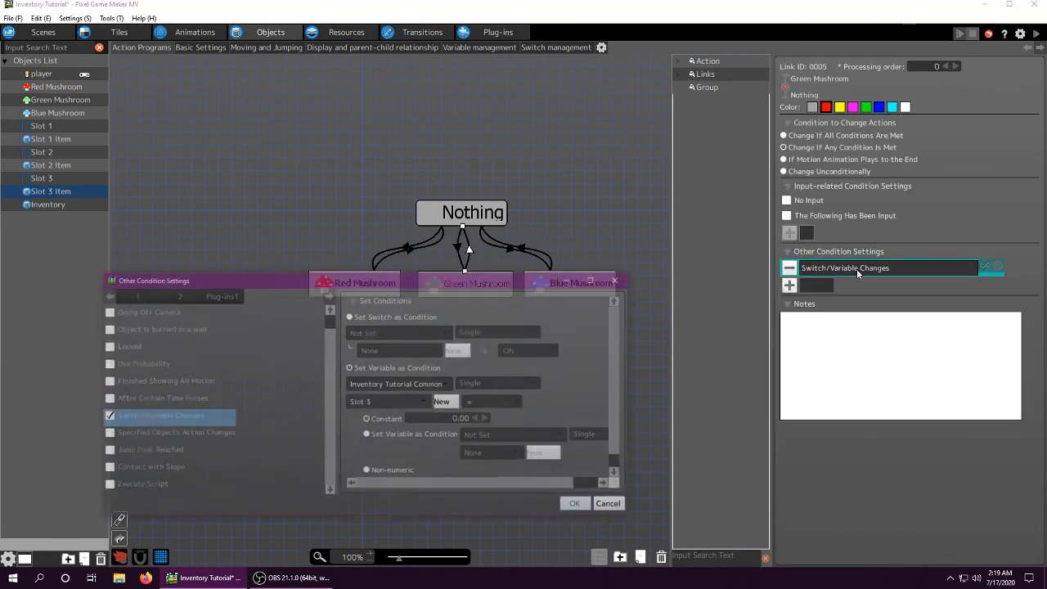
click(603, 505)
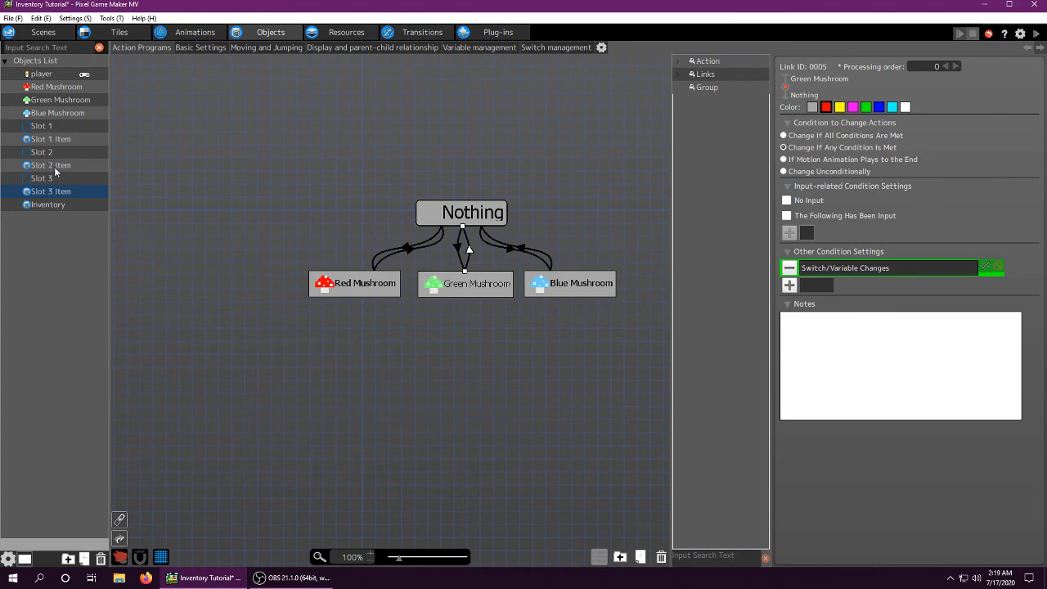
- Inspect the variable condition on Slot 2 Item's link from Red Mushroom to Nothing for comparison
click(49, 166)
click(412, 253)
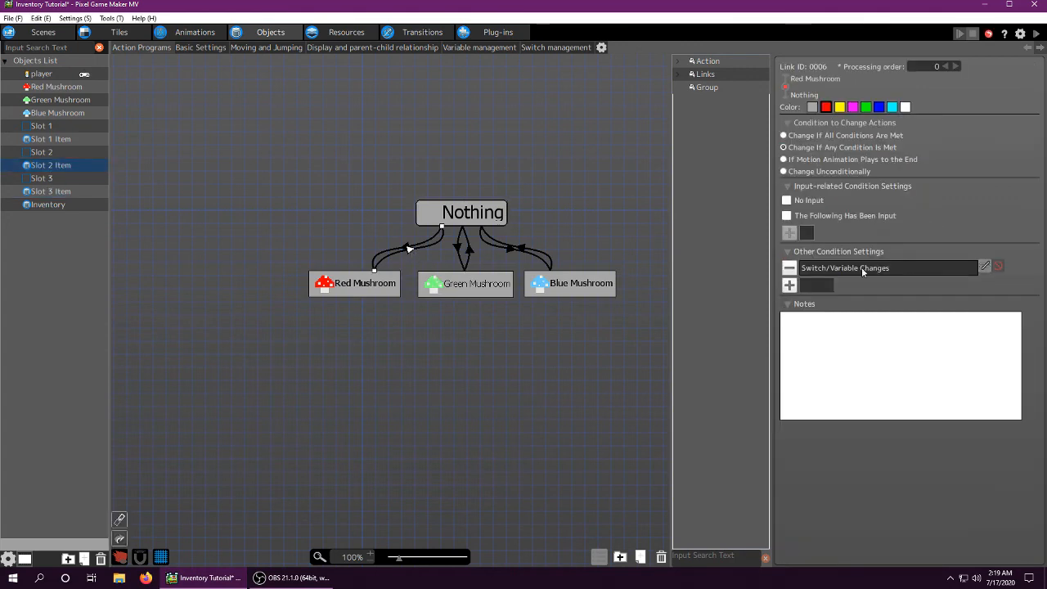
double_click(855, 268)
click(603, 505)
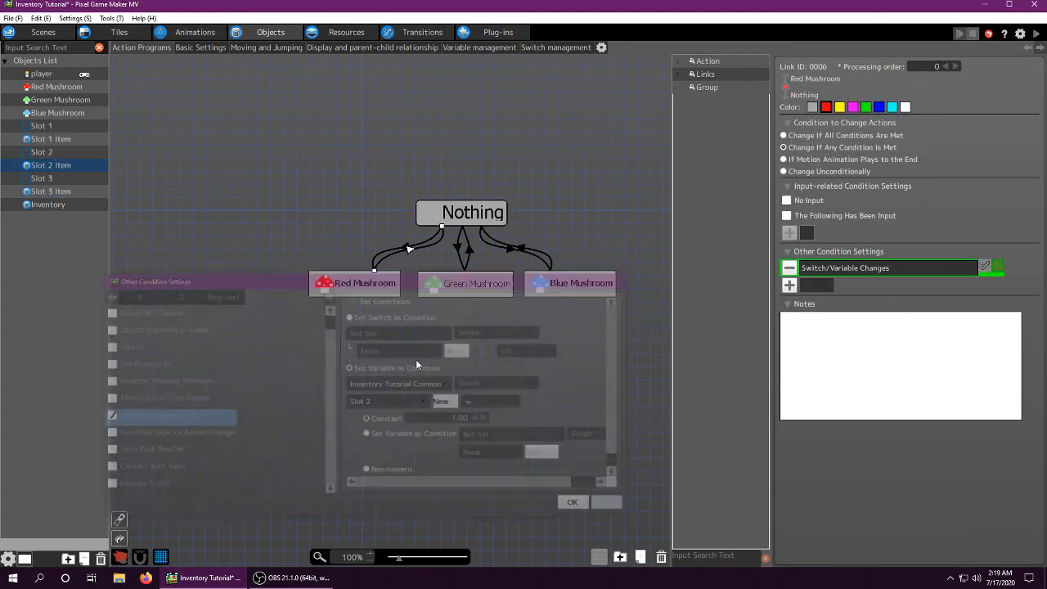
- Set the Slot 3 variable's constant to 1.00 in the condition on Slot 3 Item's link from Red Mushroom to Nothing
click(51, 191)
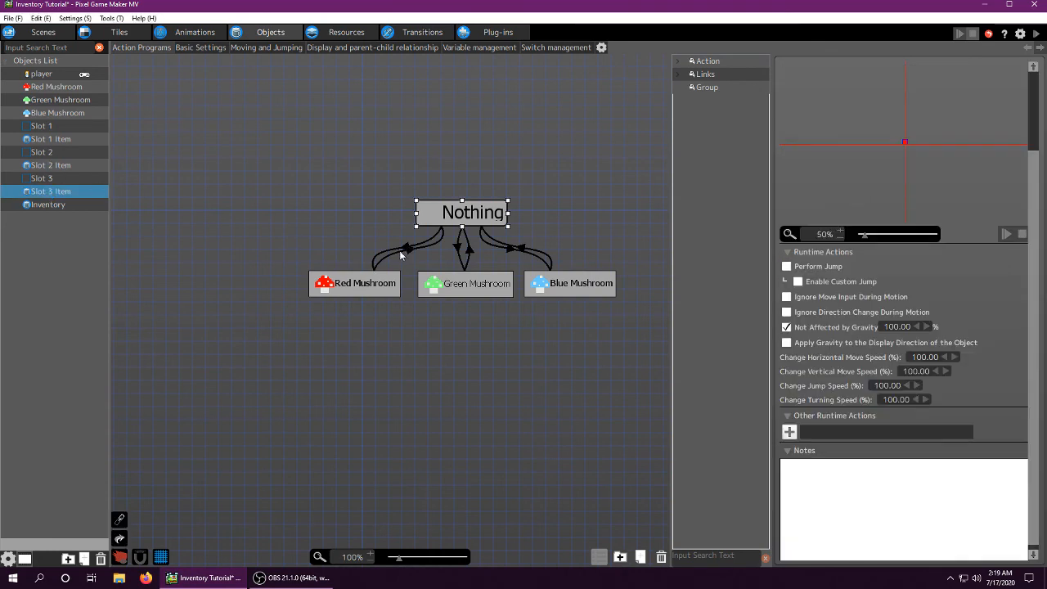
click(408, 252)
click(413, 247)
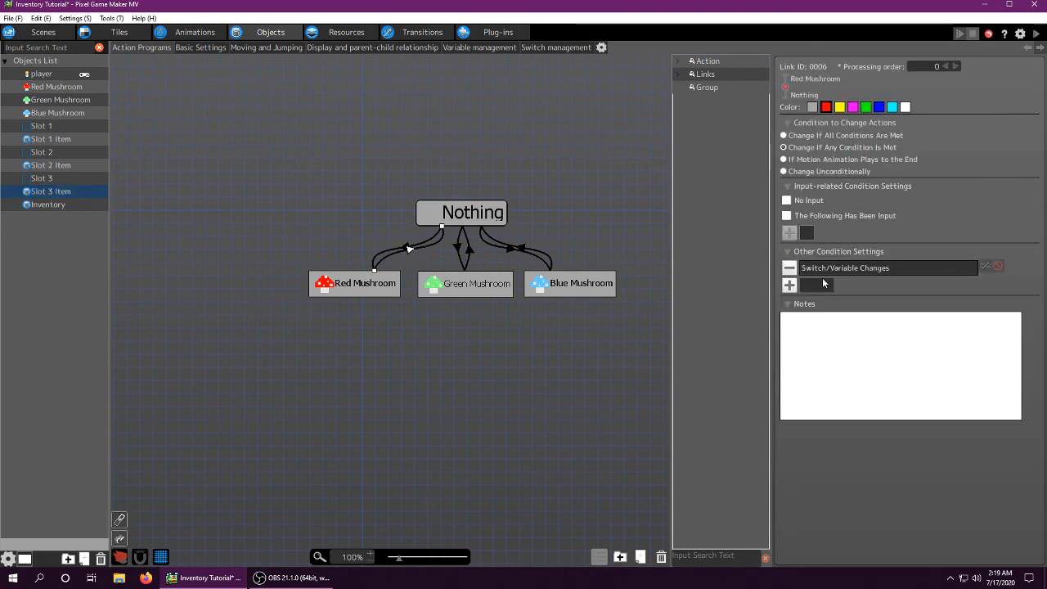
double_click(826, 270)
click(478, 401)
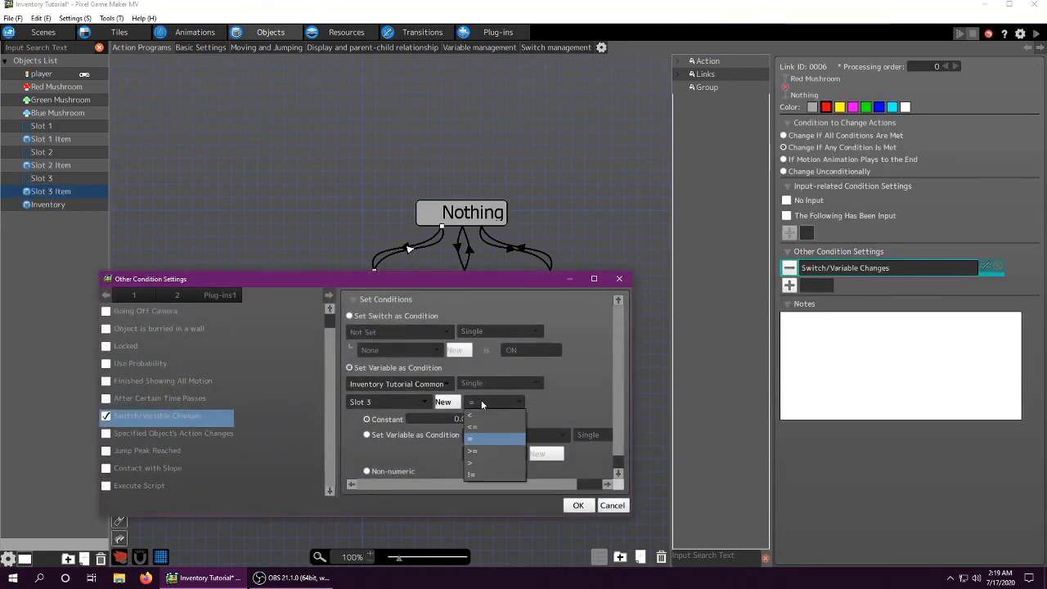
click(481, 400)
click(578, 505)
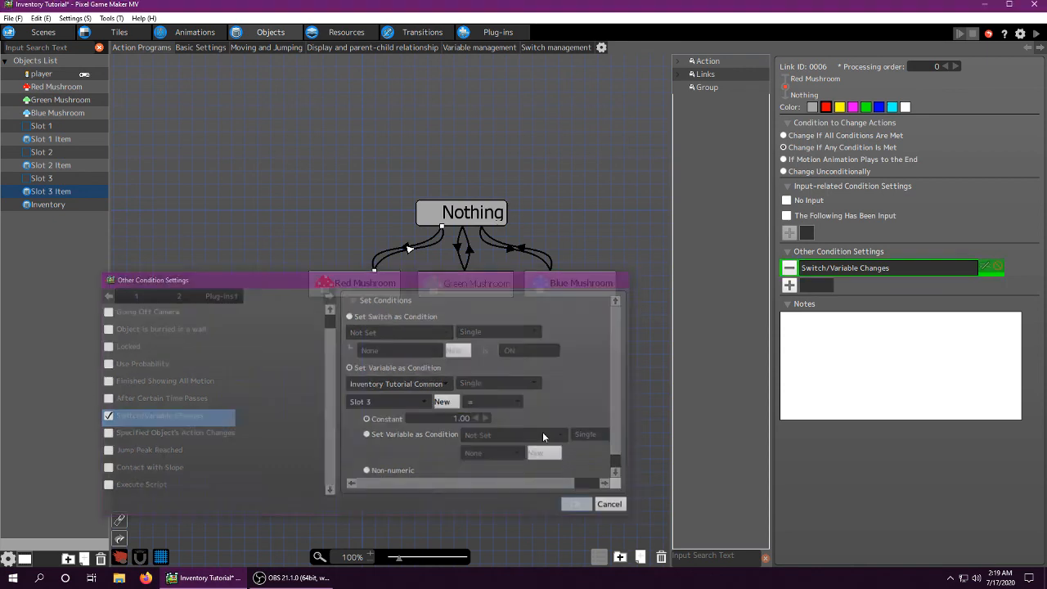
- Set the Slot 3 variable's constant to 1.00 on Slot 3 Item's links from Green Mushroom and Blue Mushroom to Nothing
click(471, 255)
double_click(833, 268)
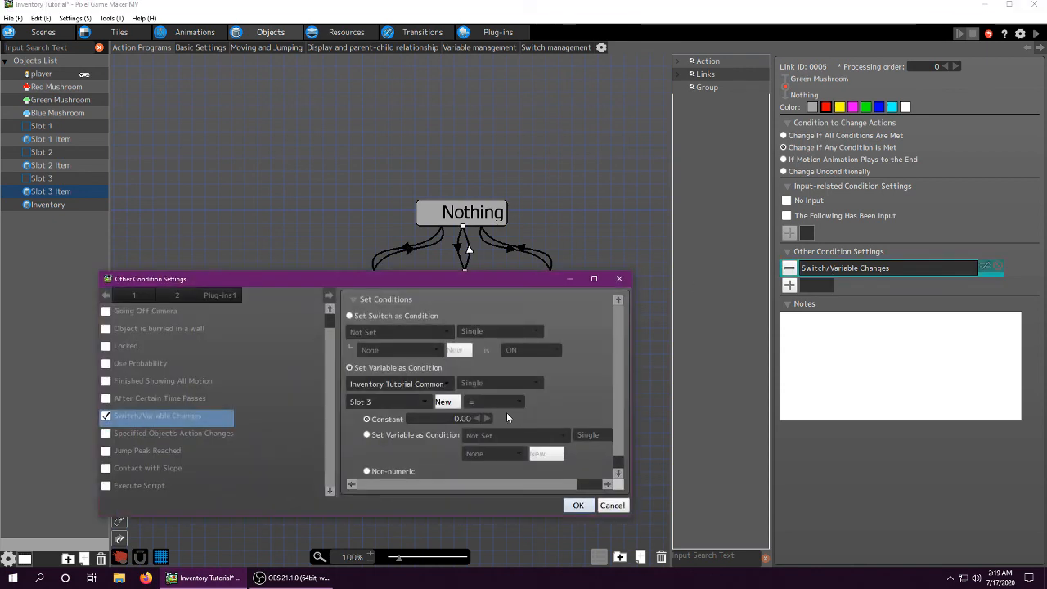
click(571, 504)
click(528, 253)
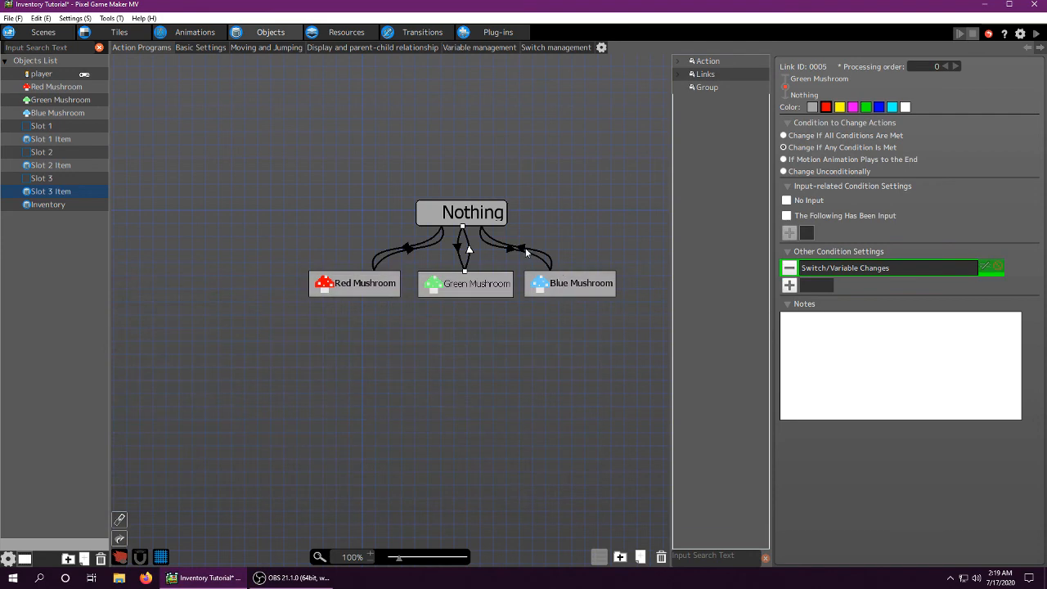
click(820, 270)
double_click(821, 270)
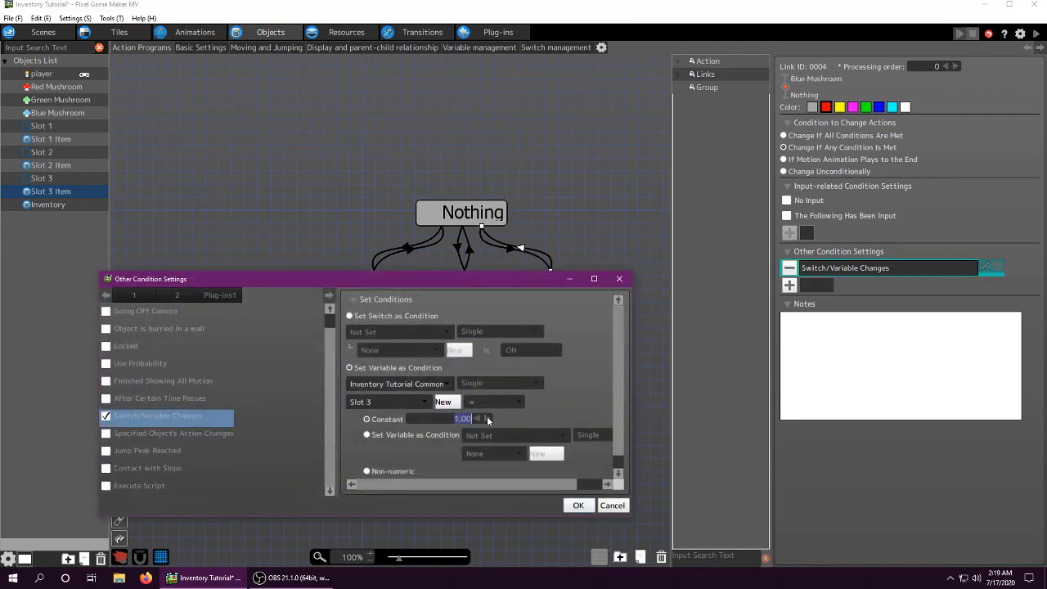
click(577, 506)
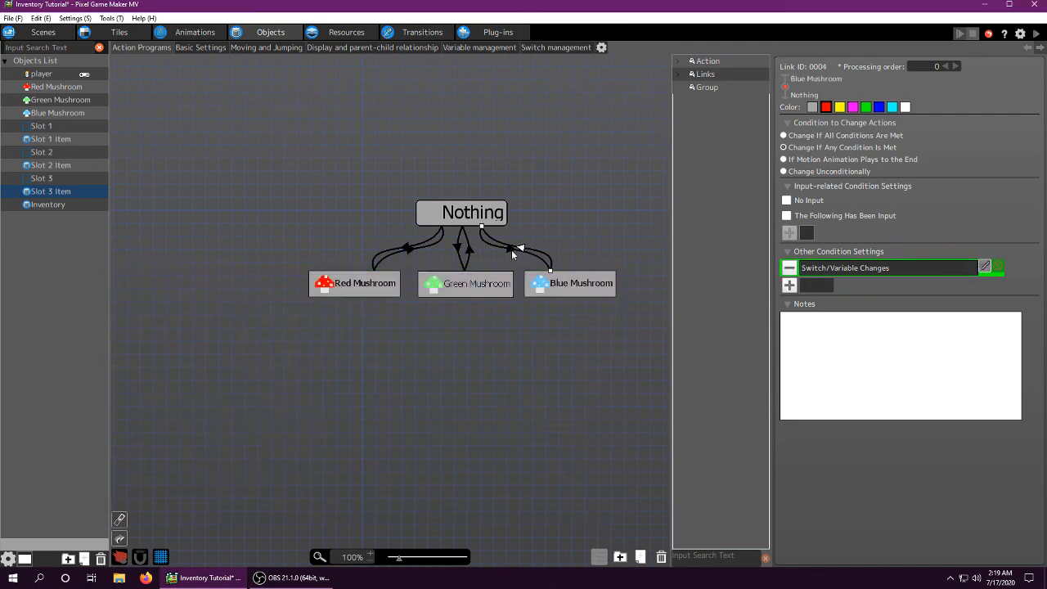
- Review the variable conditions on Slot 3 Item's links from Nothing to Red Mushroom and from Nothing to Green Mushroom
click(469, 251)
click(985, 266)
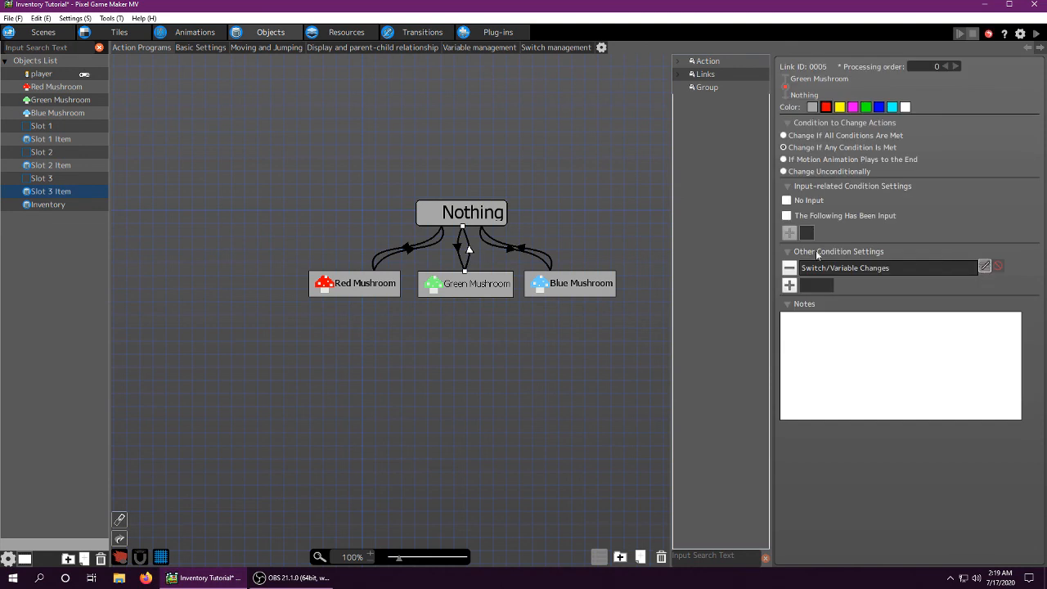
click(412, 256)
click(405, 249)
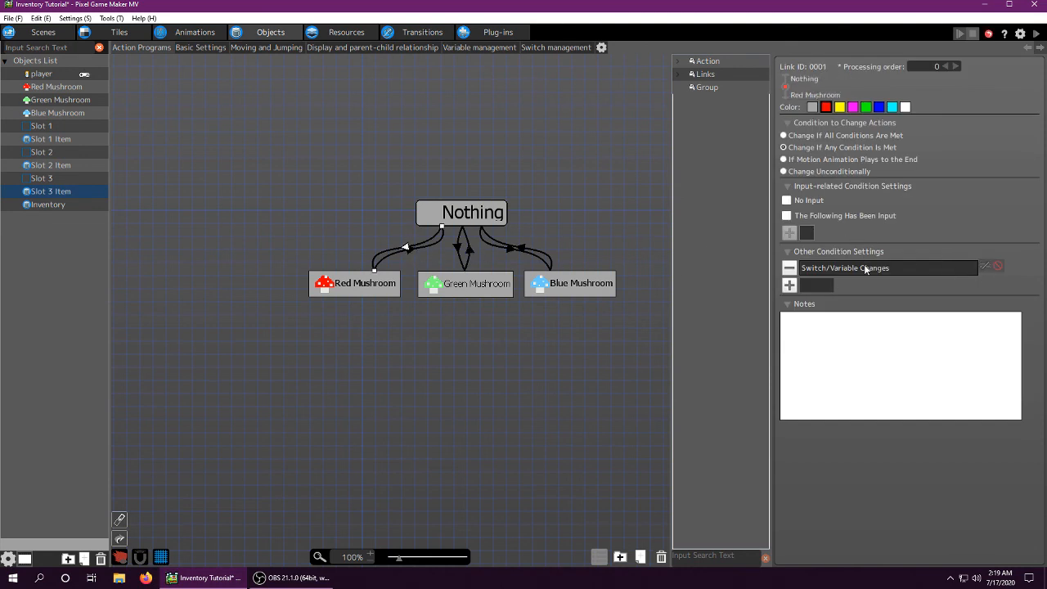
double_click(865, 268)
click(605, 503)
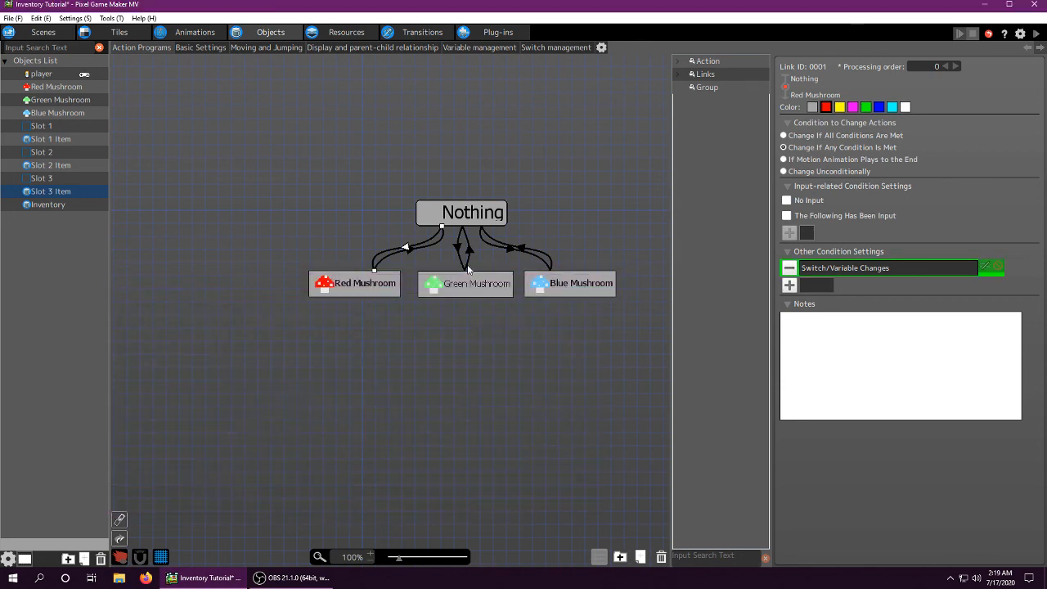
click(458, 248)
double_click(822, 268)
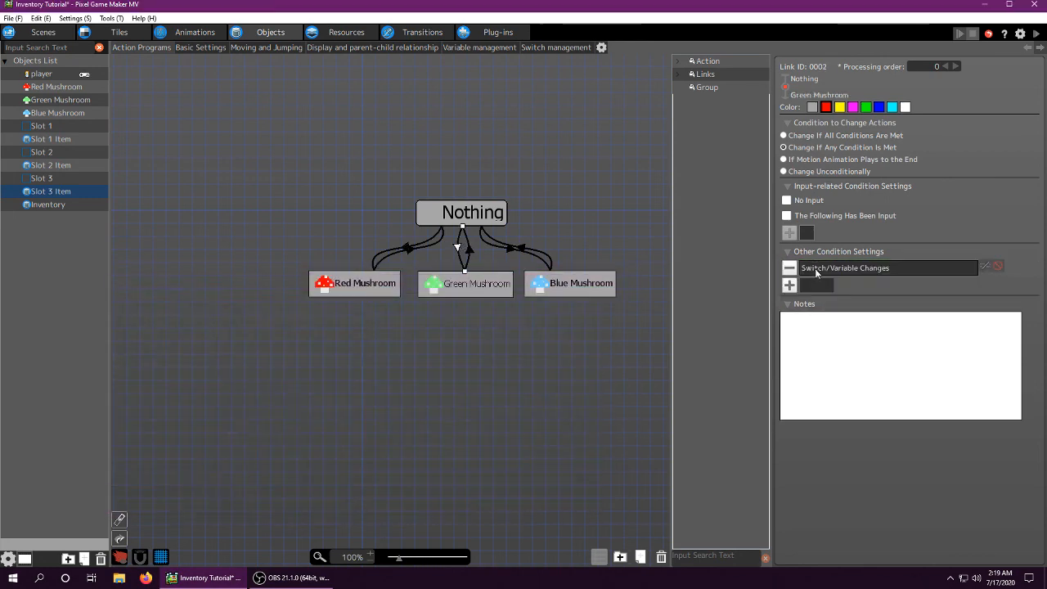
click(577, 505)
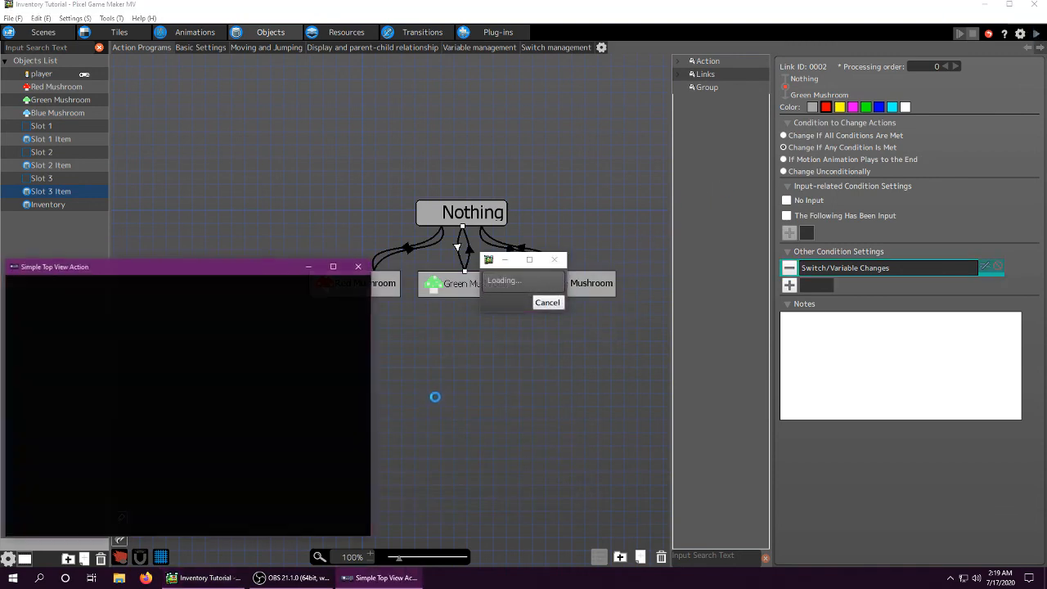
- Save and test play the game, collecting two blue mushrooms, two green ones and a red one in that order
key(Down)
key(Right)
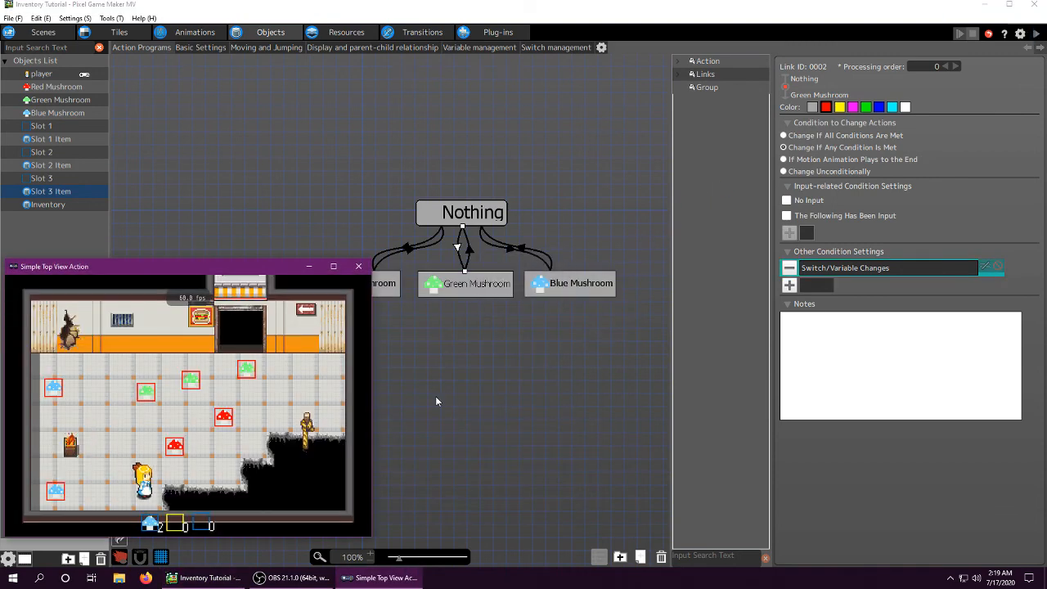
key(Up)
key(Right)
key(Down)
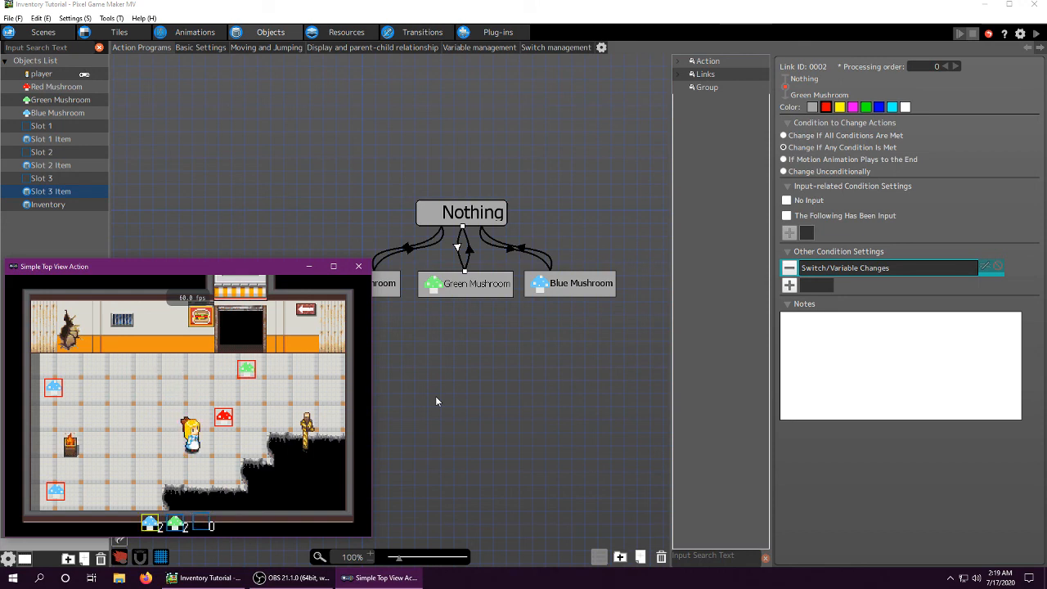
key(Right)
key(Up)
- Restart the game, collect both red mushrooms and the three lower blue ones, and end the test play
key(Left)
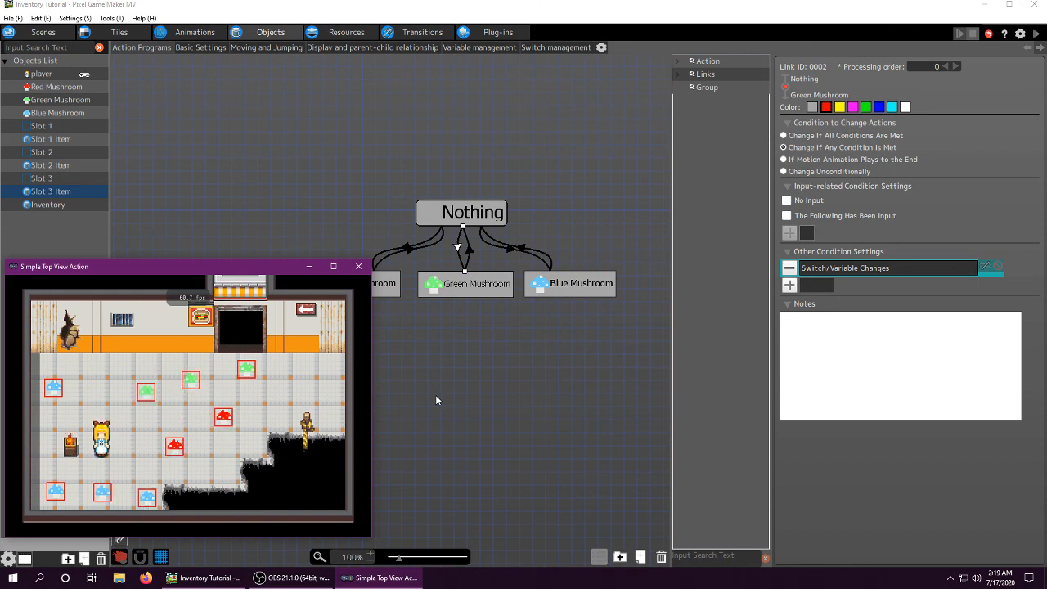
key(Up)
key(Right)
key(Up)
key(Down)
key(Left)
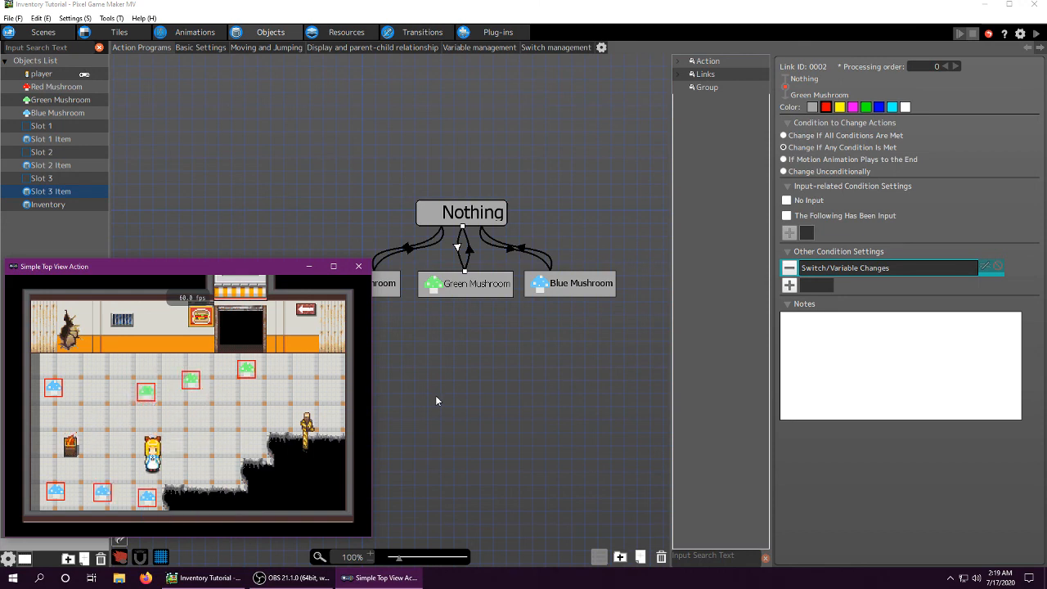
key(Down)
key(Left)
key(Right)
key(Up)
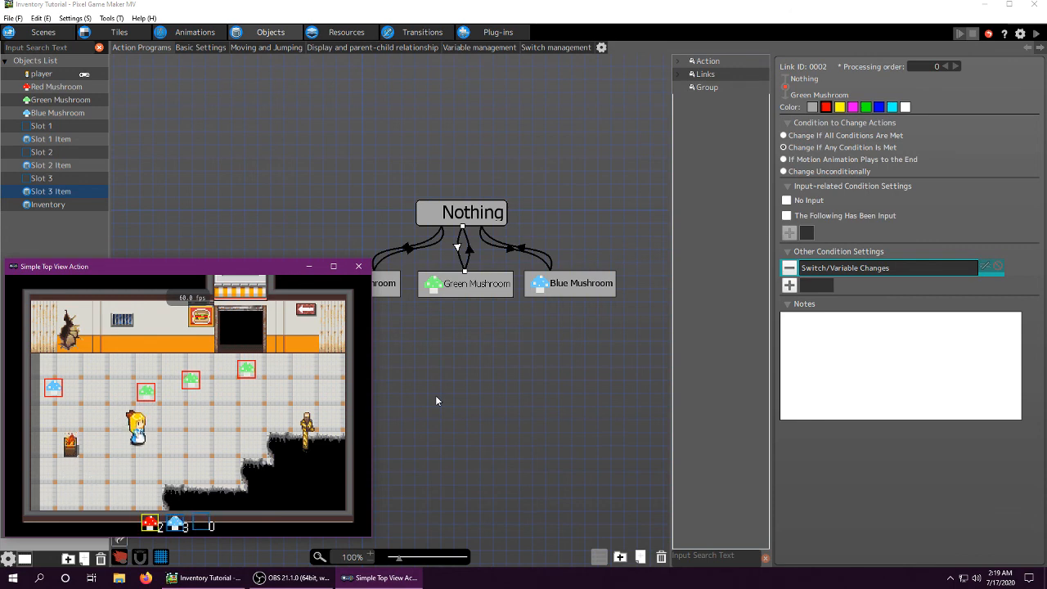
key(Down)
key(Left)
click(359, 267)
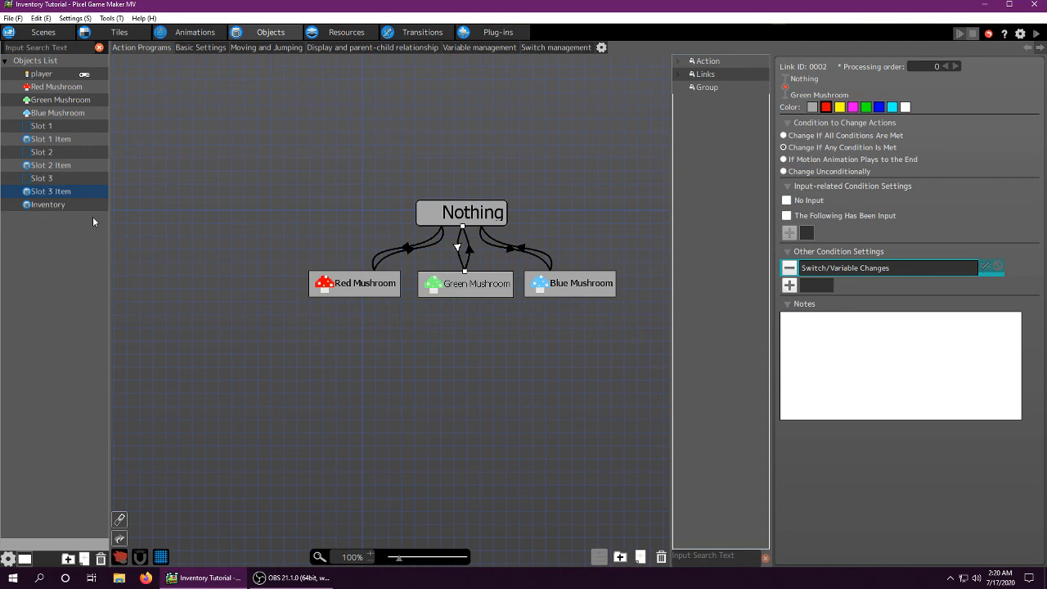
- Look over Slot 3's action program and recheck the condition on Slot 3 Item's link from Nothing to Red Mushroom
click(65, 182)
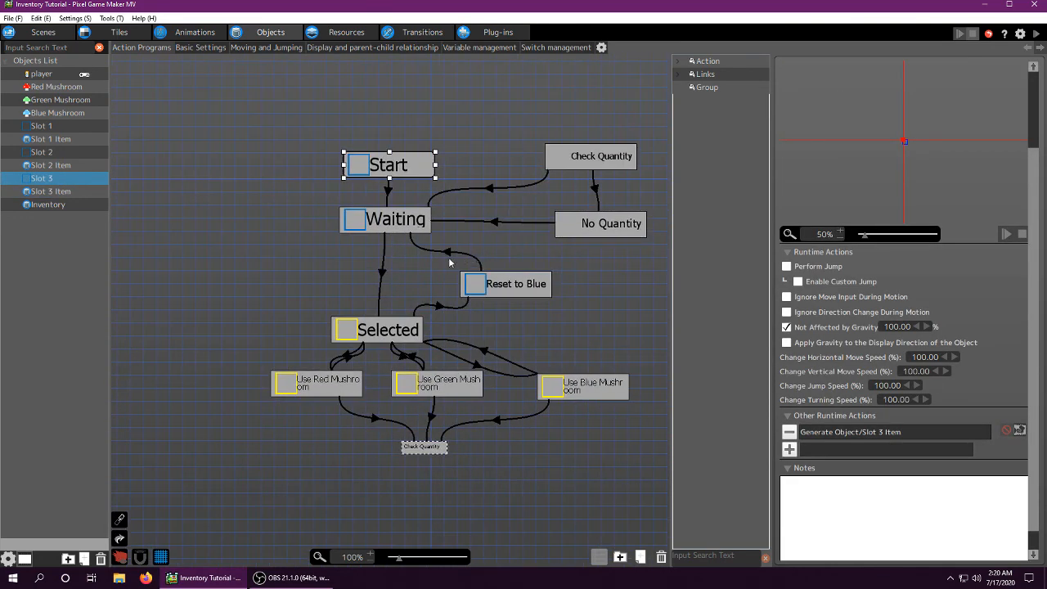
click(61, 193)
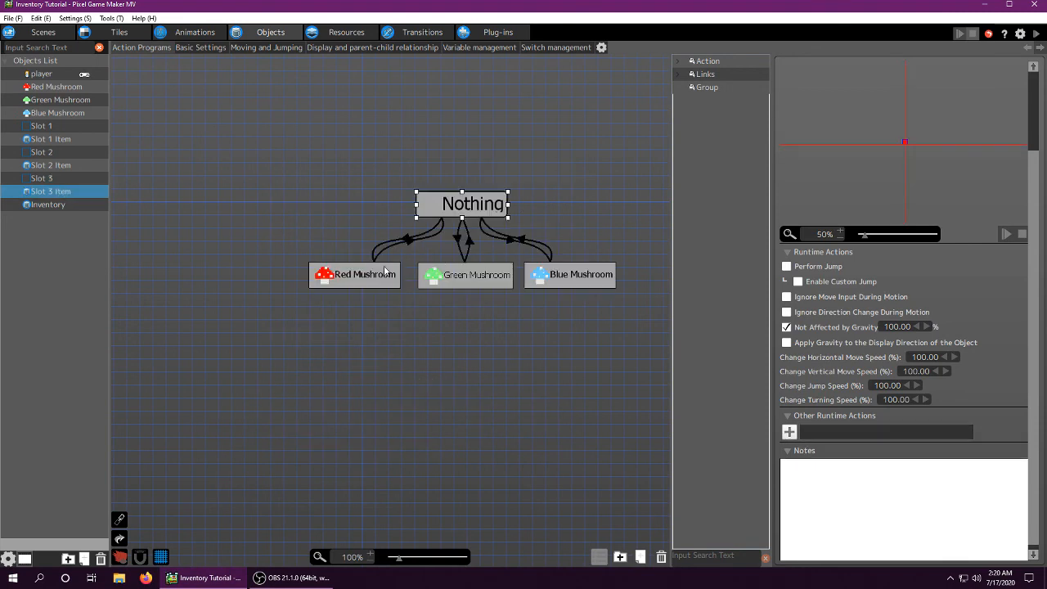
click(363, 278)
click(434, 210)
click(404, 241)
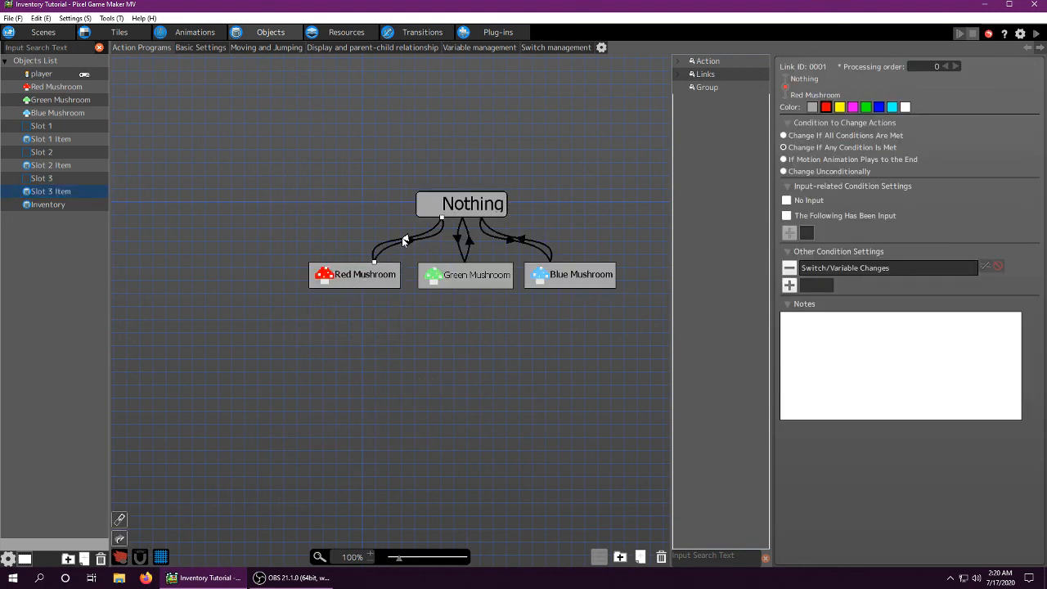
double_click(853, 270)
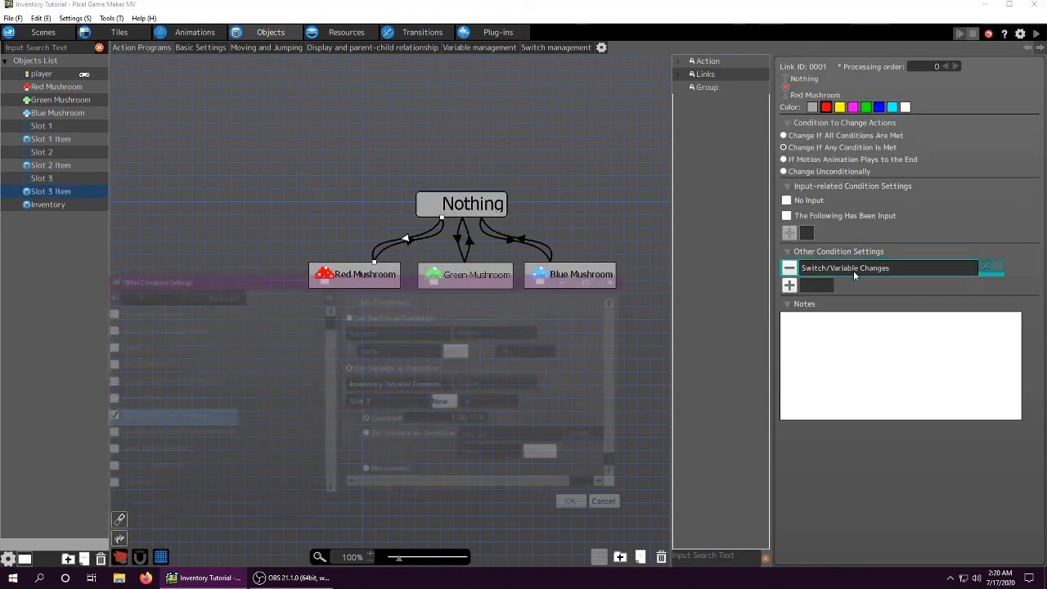
click(615, 505)
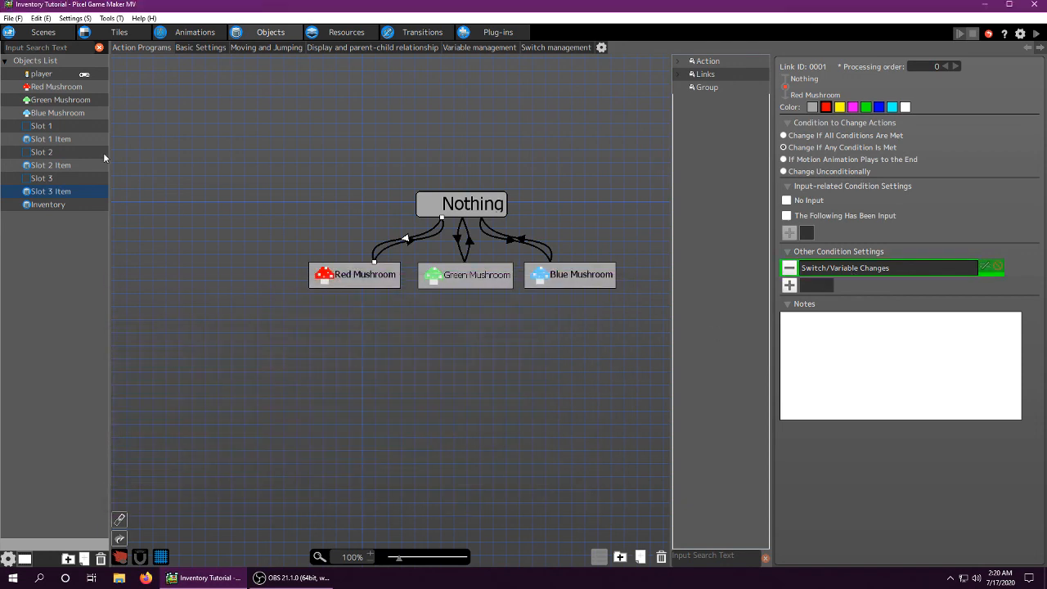
- Review the two variable-change runtime actions of the Slot 3 action in Red Mushroom's action program
click(59, 88)
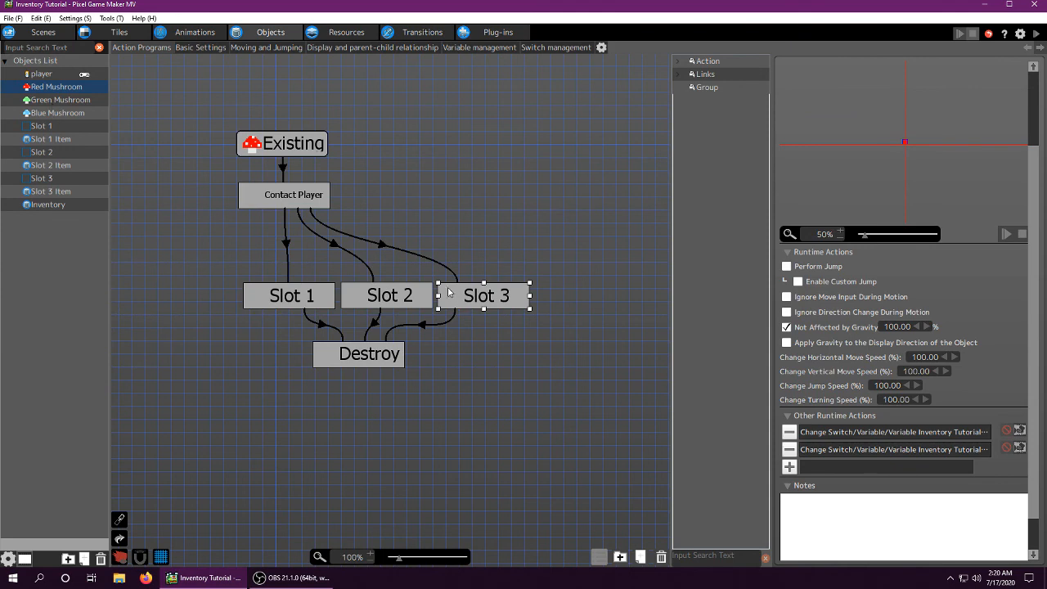
double_click(855, 437)
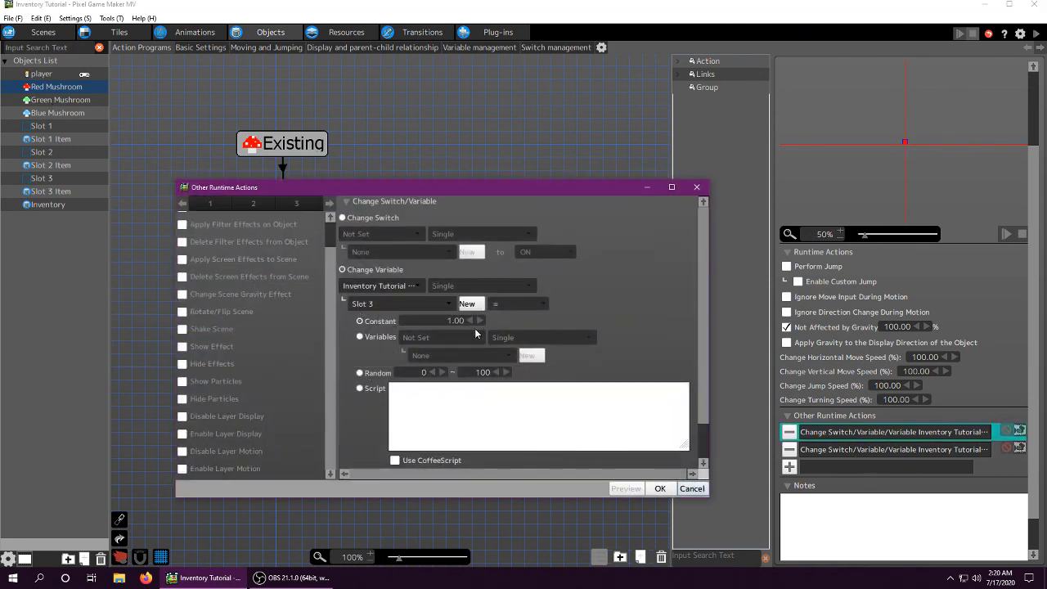
click(660, 488)
double_click(855, 449)
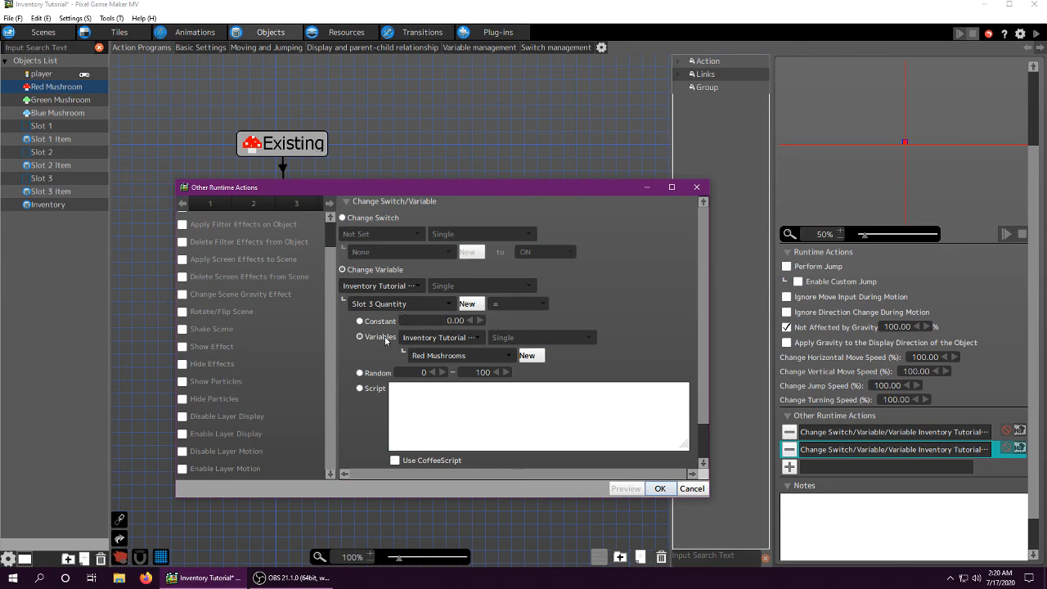
click(660, 488)
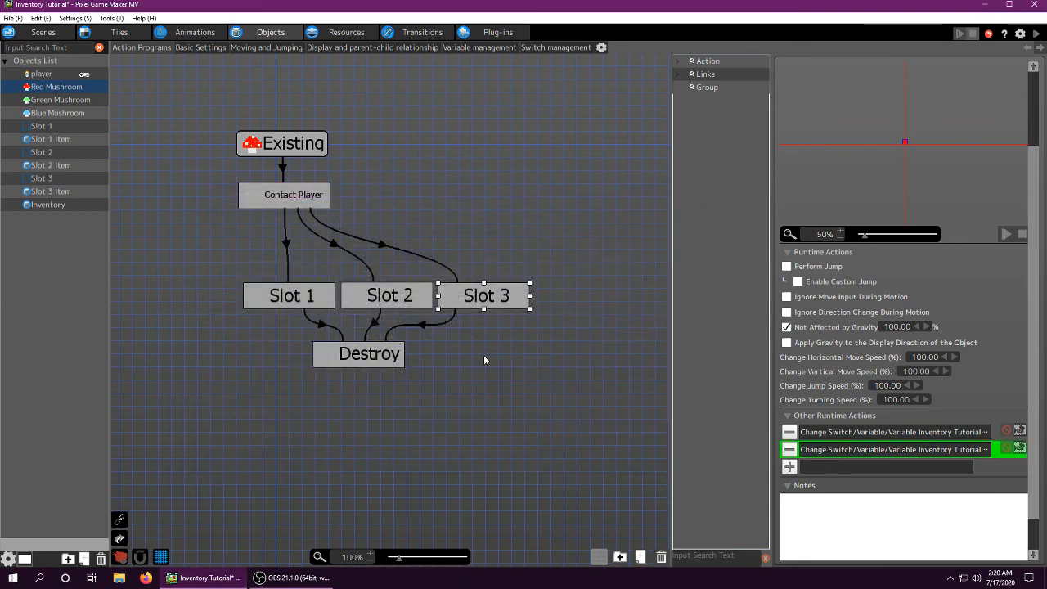
- Check Red Mushroom's link from Slot 3 to Destroy and the two variable changes in its Slot 2 action for comparison
click(420, 325)
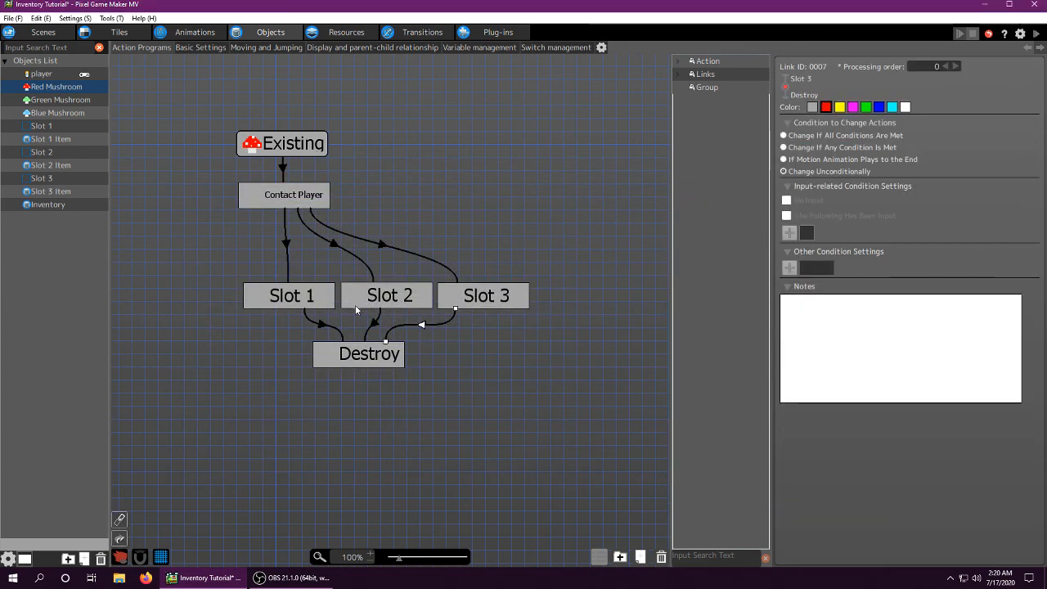
click(385, 309)
click(387, 304)
double_click(847, 434)
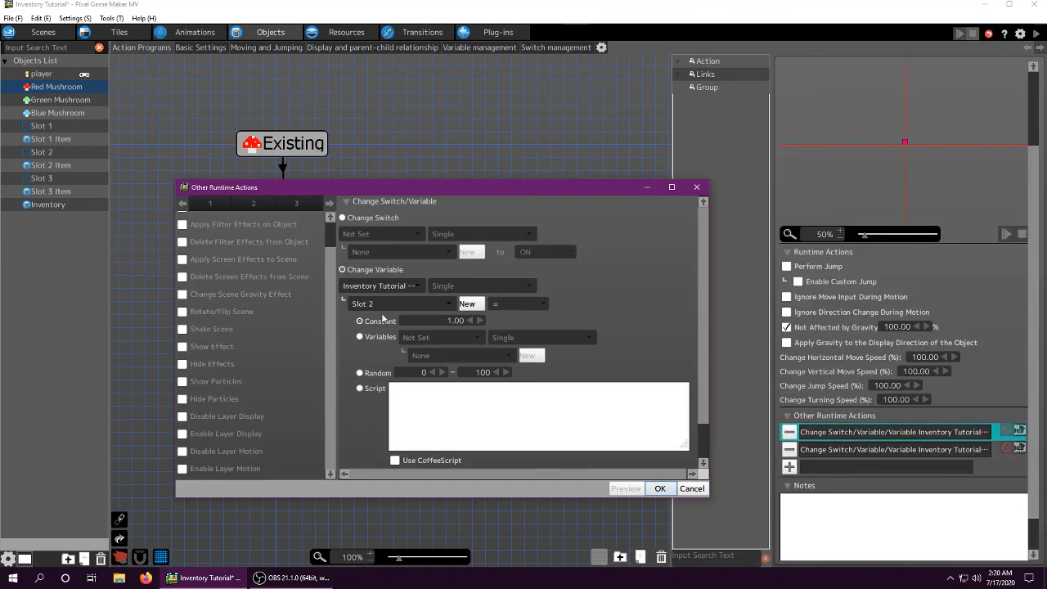
click(656, 489)
double_click(848, 449)
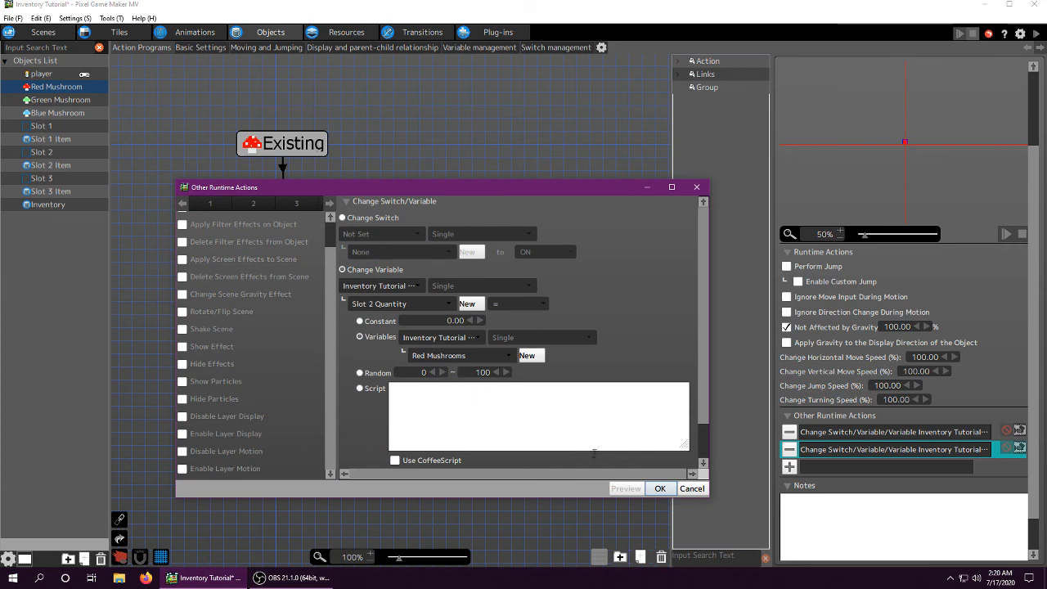
click(660, 489)
- Recheck the Slot 3 Quantity and Slot 3 variable changes in Red Mushroom's Slot 3 action against those of Slot 2
click(485, 303)
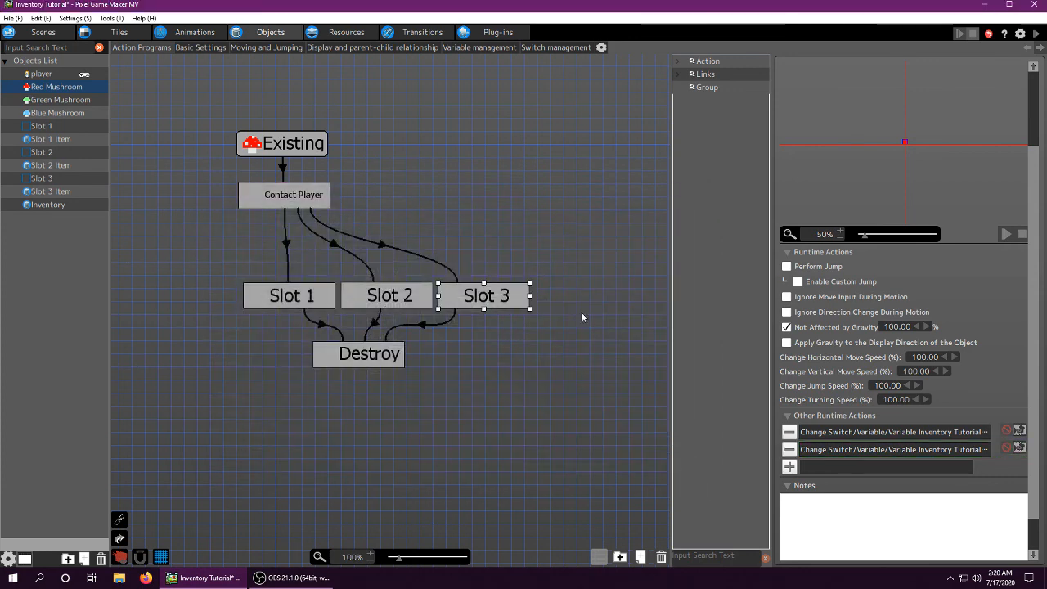
double_click(884, 449)
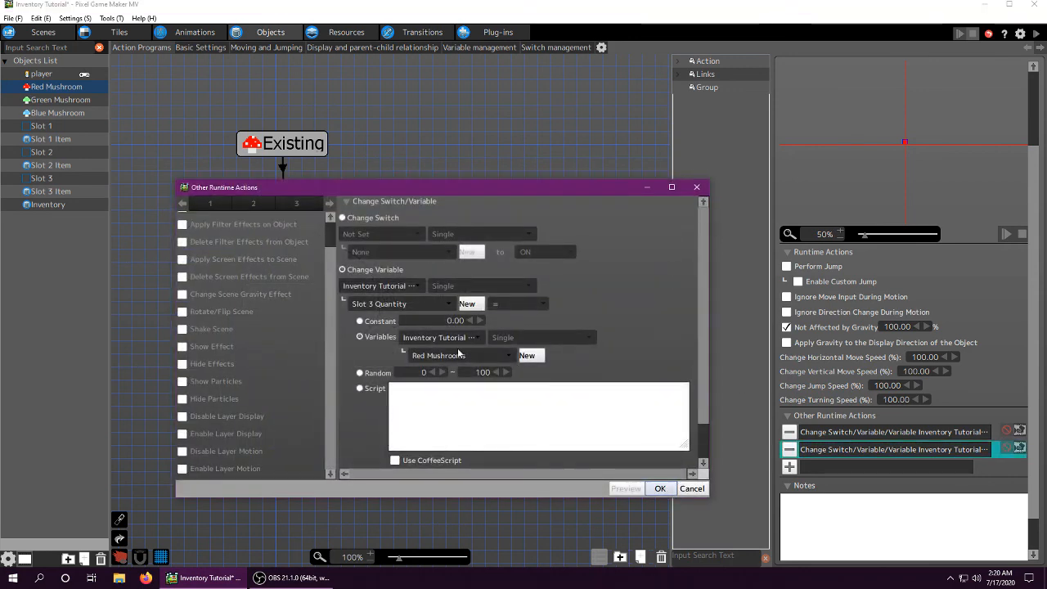
click(659, 489)
double_click(883, 431)
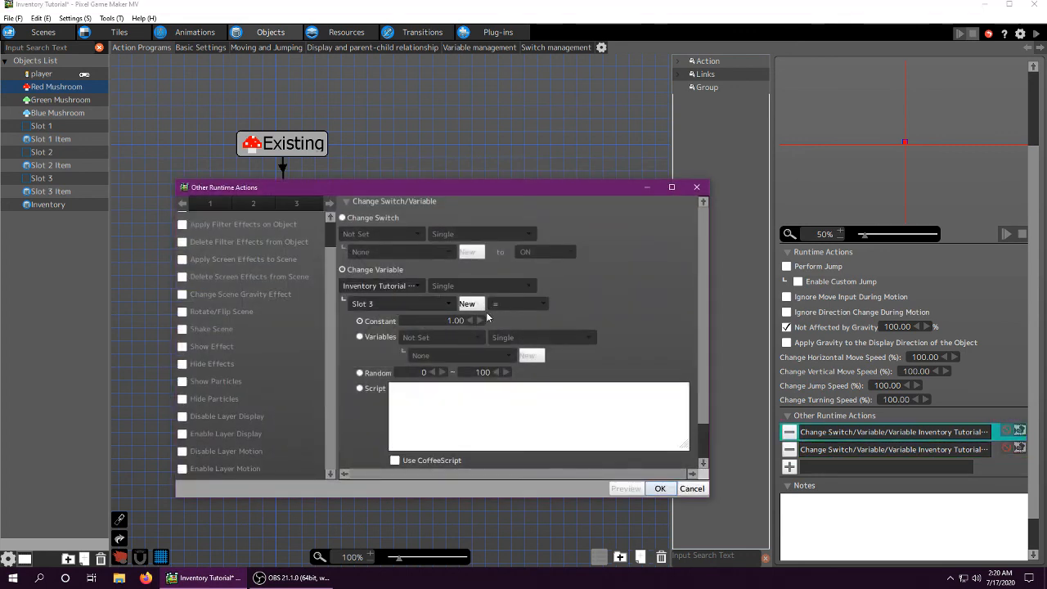
click(660, 488)
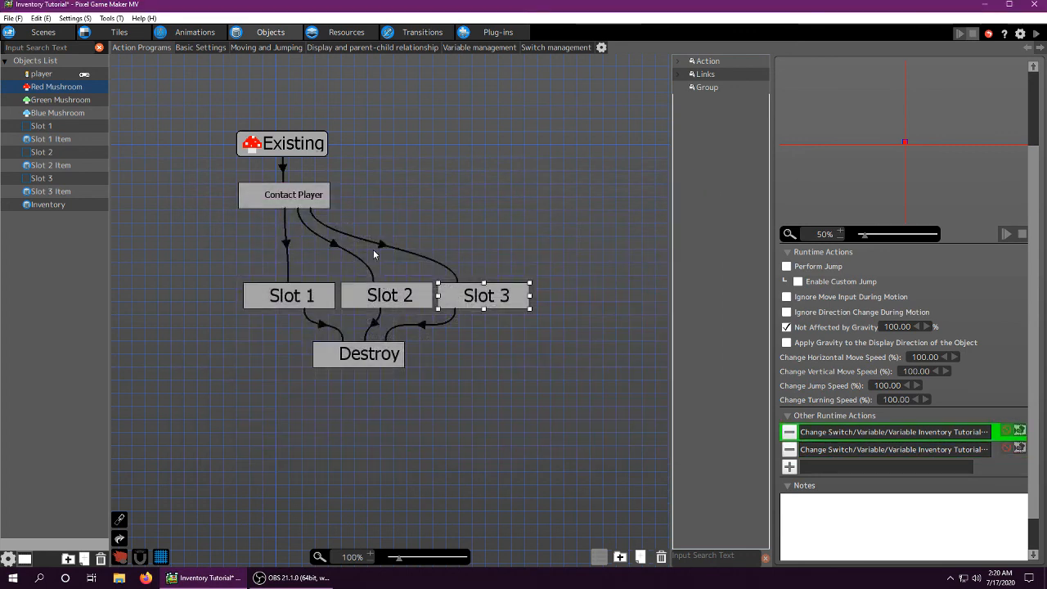
- Inspect both Switch/Variable Changes conditions on Red Mushroom's link from Contact Player to Slot 3
click(381, 245)
double_click(851, 270)
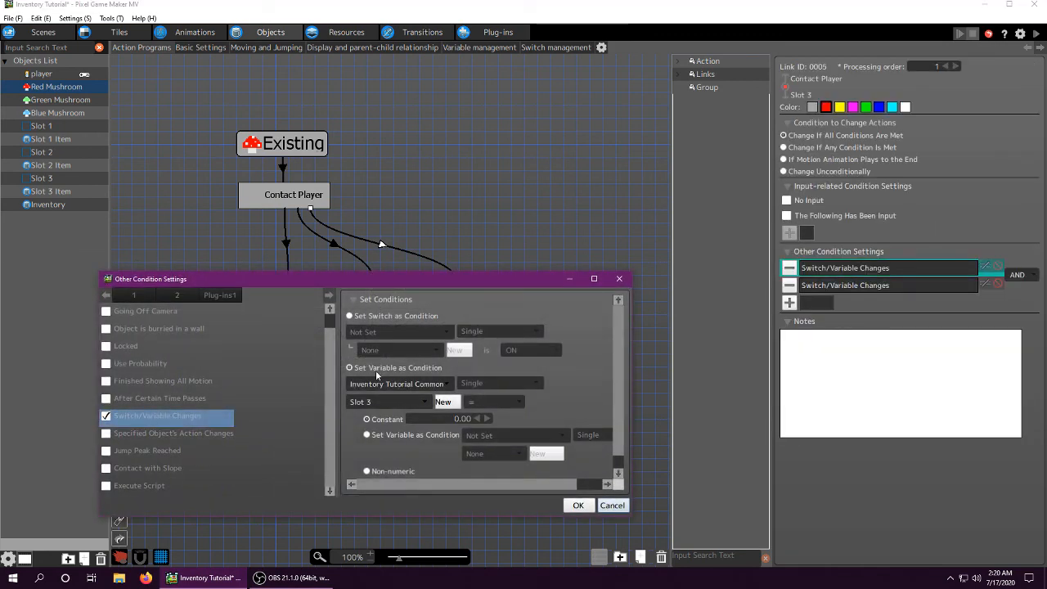
click(578, 504)
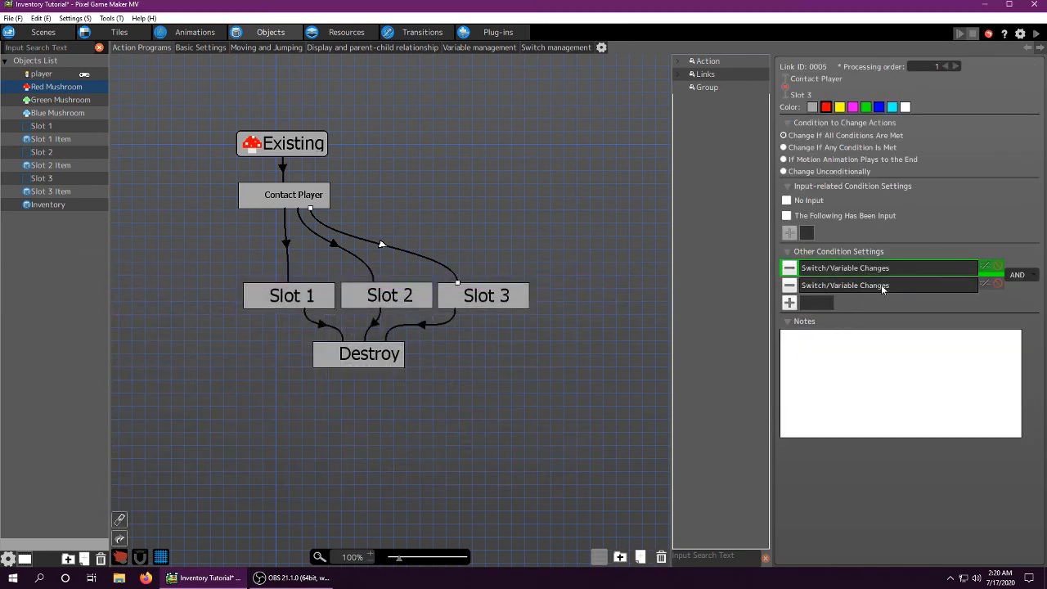
double_click(881, 285)
click(578, 505)
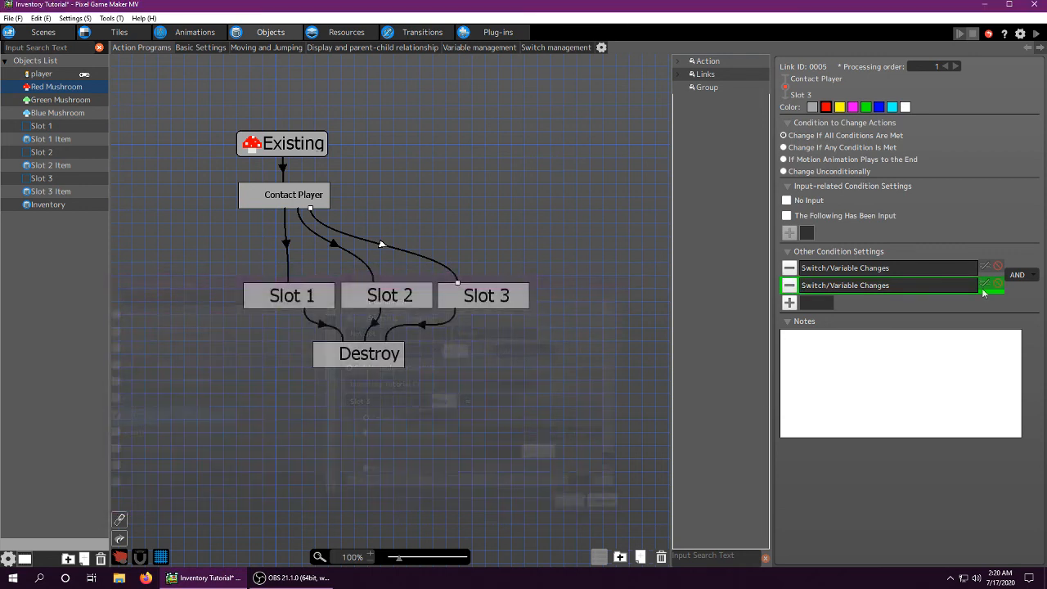
- Join the Contact Player to Slot 3 link's conditions with OR and set it to Change If Any Condition Is Met, matching the Slot 2 link
click(1019, 275)
click(1013, 299)
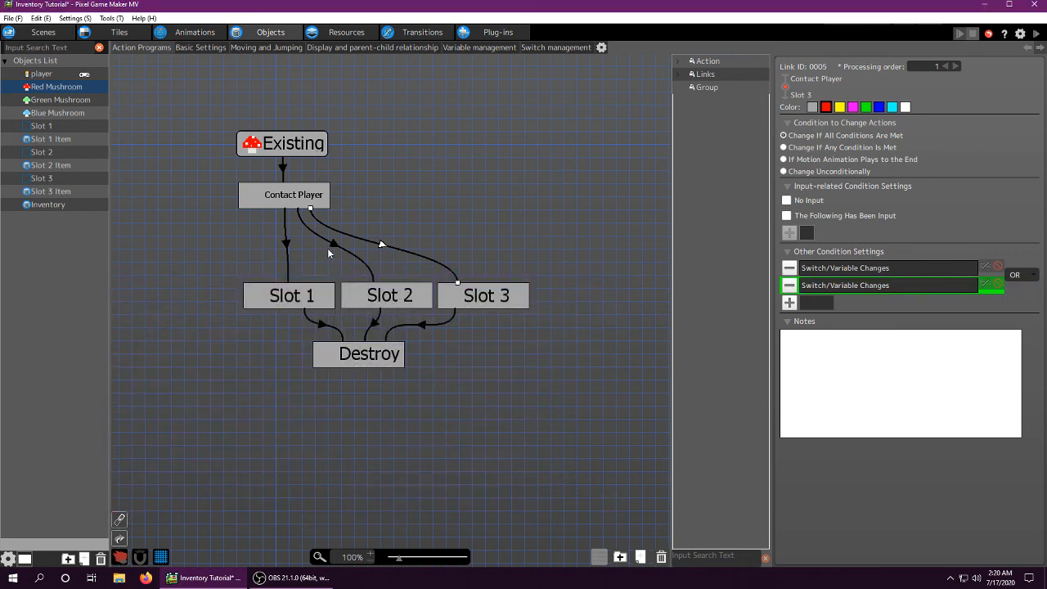
click(333, 243)
click(383, 247)
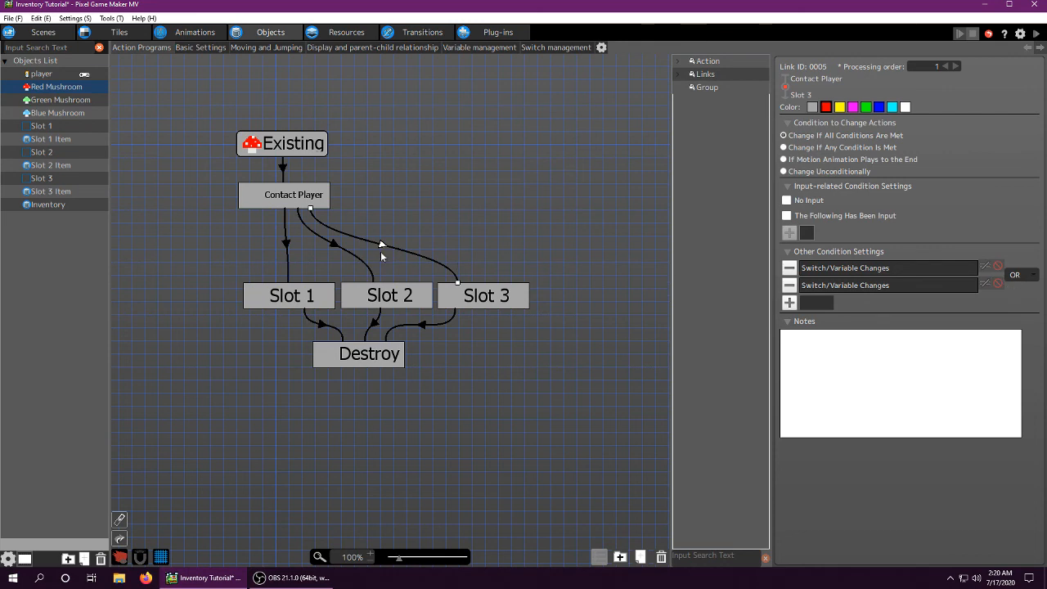
click(332, 245)
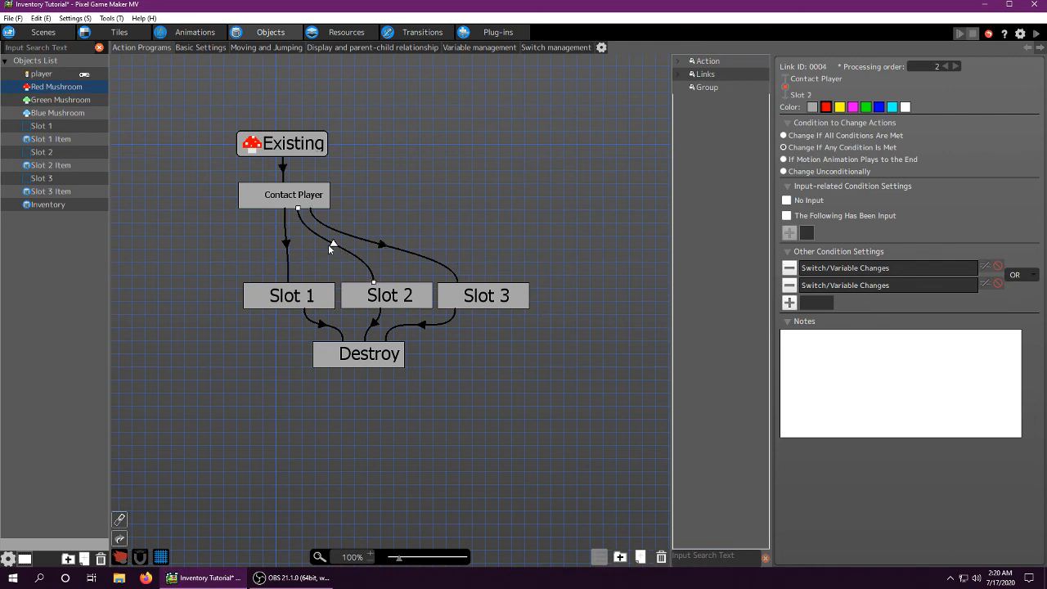
click(382, 244)
- Save and test play the game, collecting two blue mushrooms, two green ones and both red ones in that order
click(1037, 34)
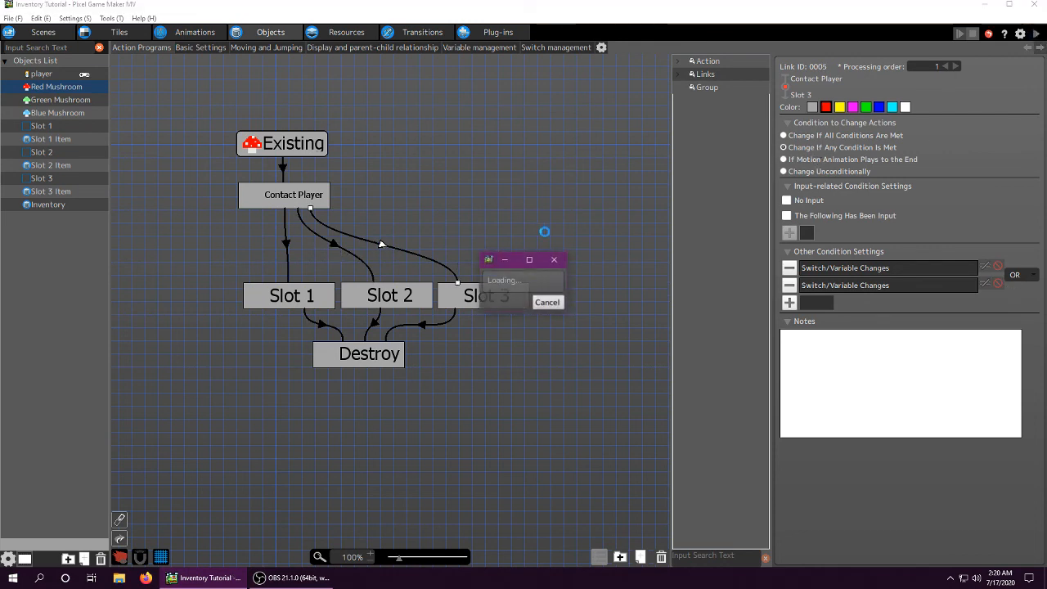
key(Left)
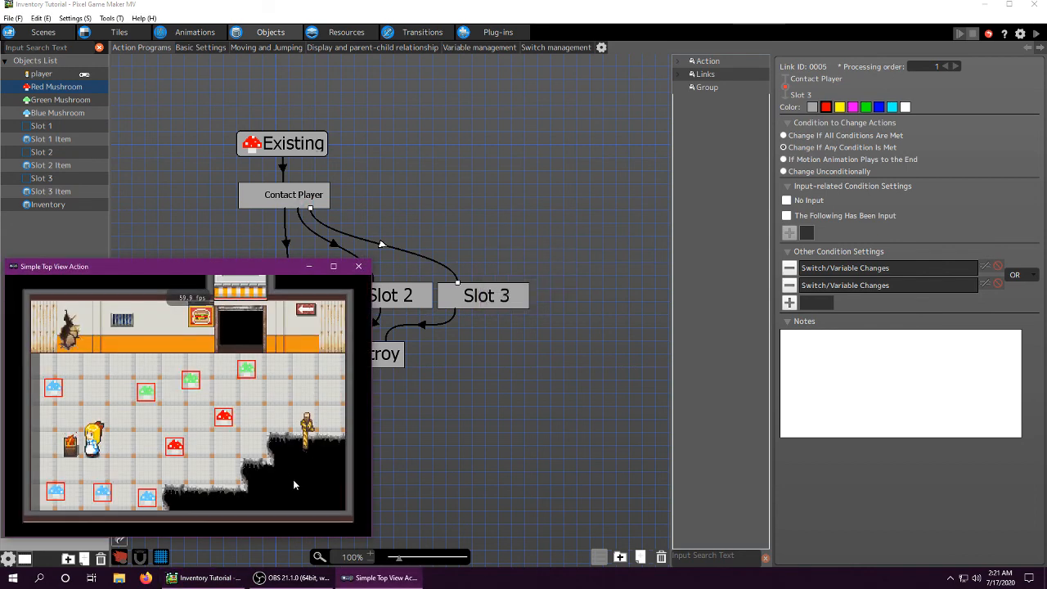
key(Right)
key(Down)
key(Left)
key(Right)
key(Up)
key(Right)
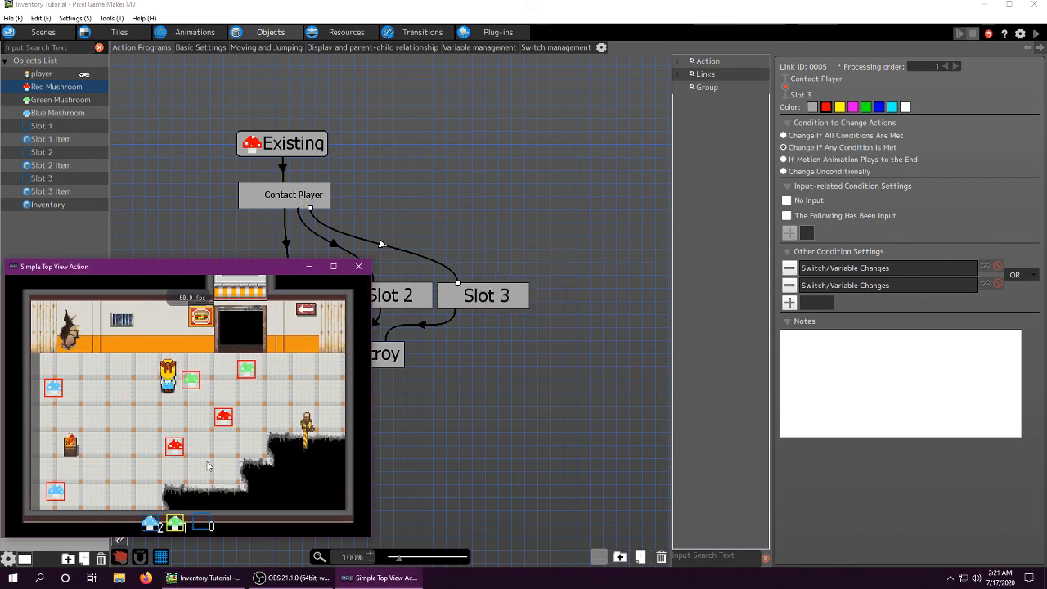
key(Down)
key(Left)
key(Down)
- Use up the collected mushrooms in all three inventory slots during the test play, switching between slots until each is empty
key(z)
key(z)
key(z)
key(z)
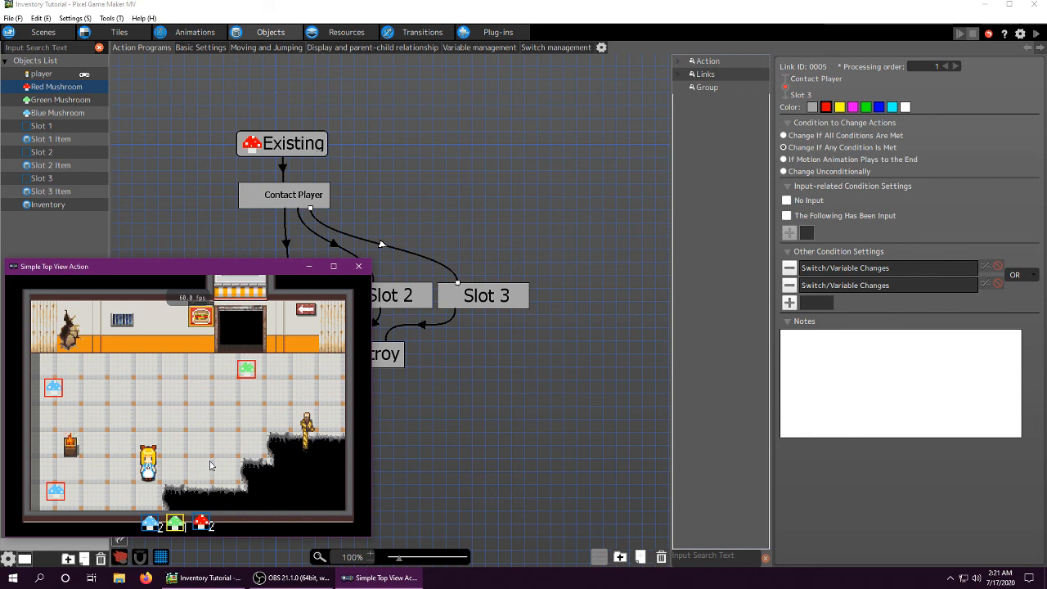
key(z)
key(z)
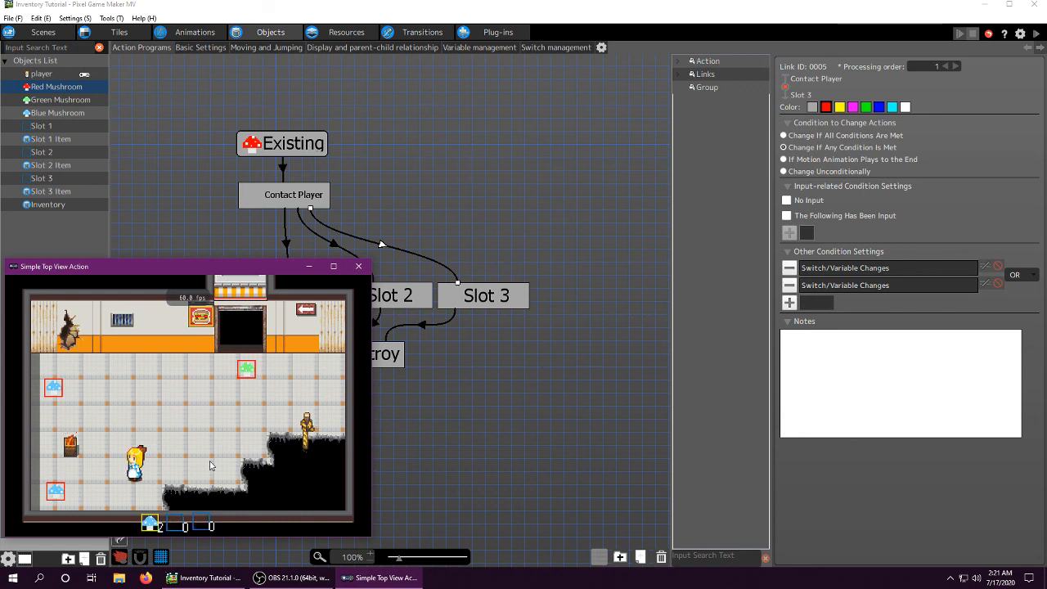
key(Up)
key(x)
key(Right)
key(Down)
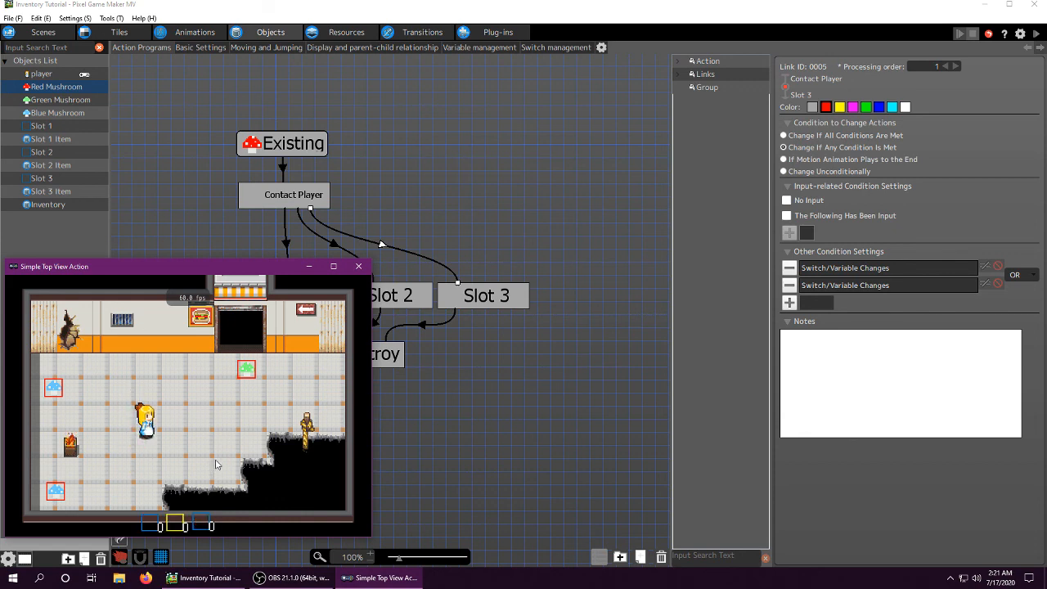